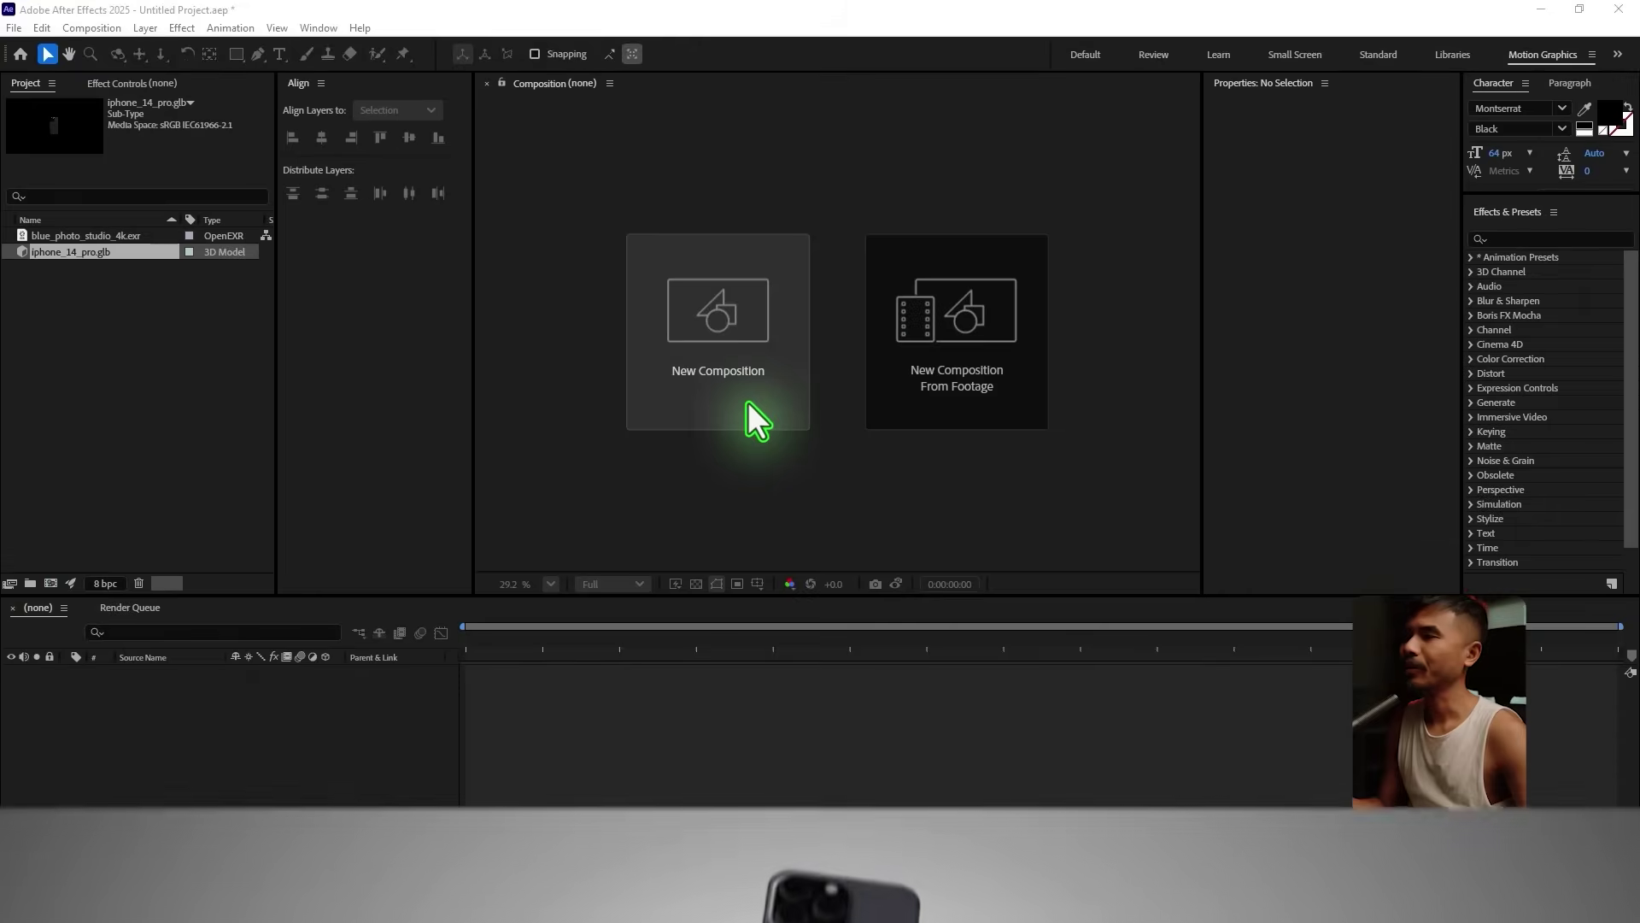
Step: Create a composition named Main Comp, 1920 px wide and 1080 px high, with the aspect ratio unlocked
{"action": "left_click", "coordinate": [725, 330]}
{"action": "key", "text": "BackSpace"}
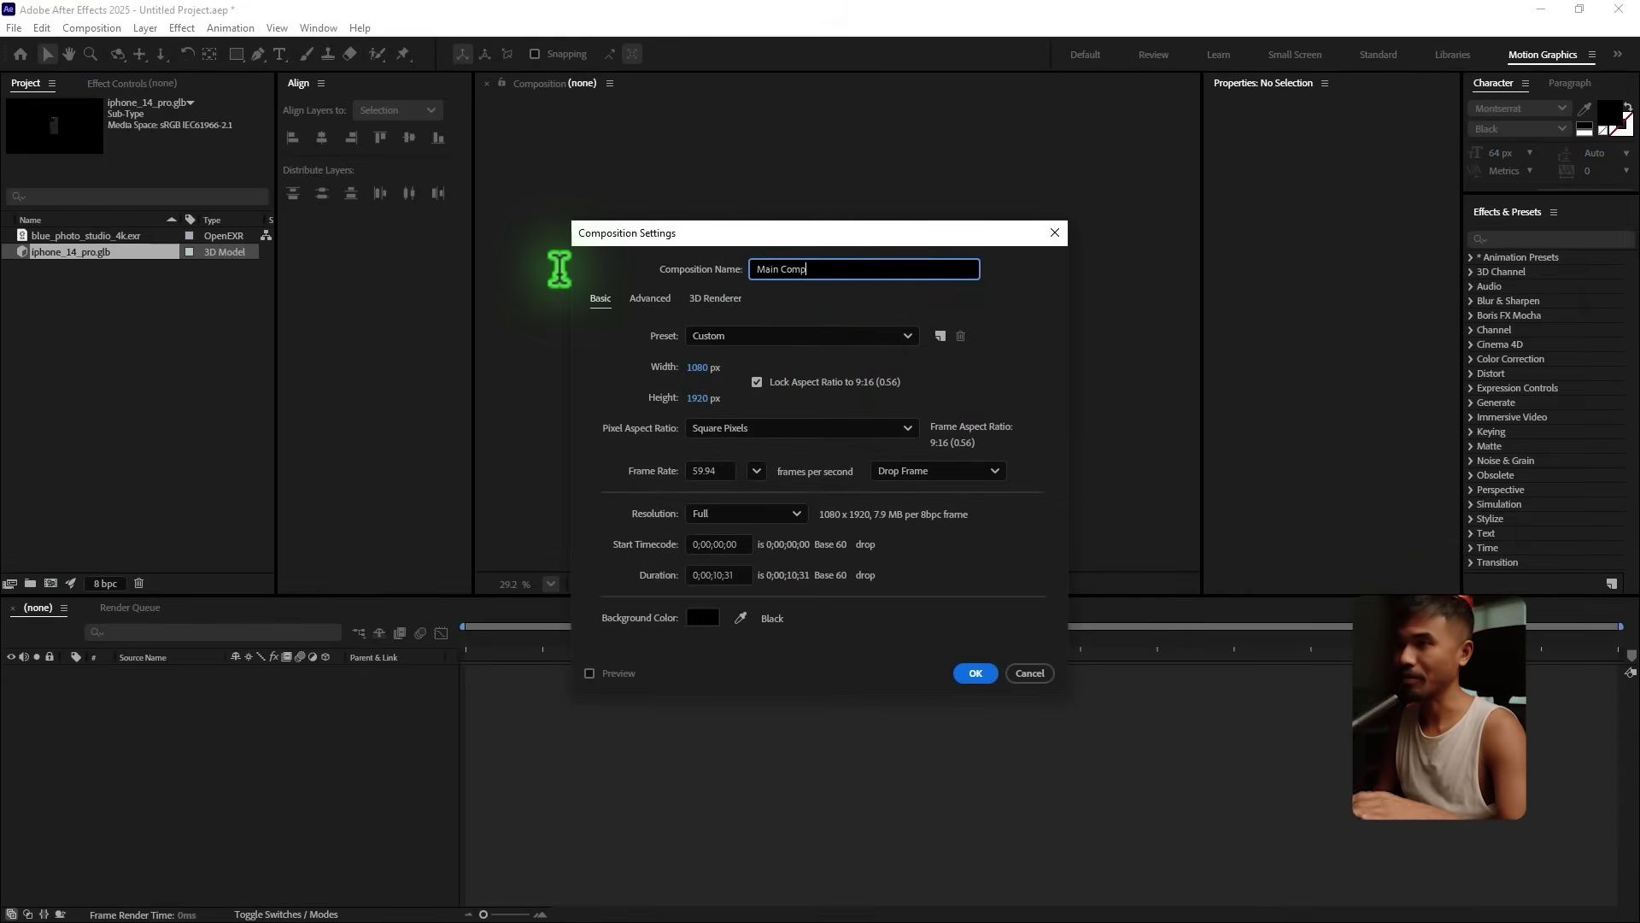
{"action": "left_click", "coordinate": [699, 368]}
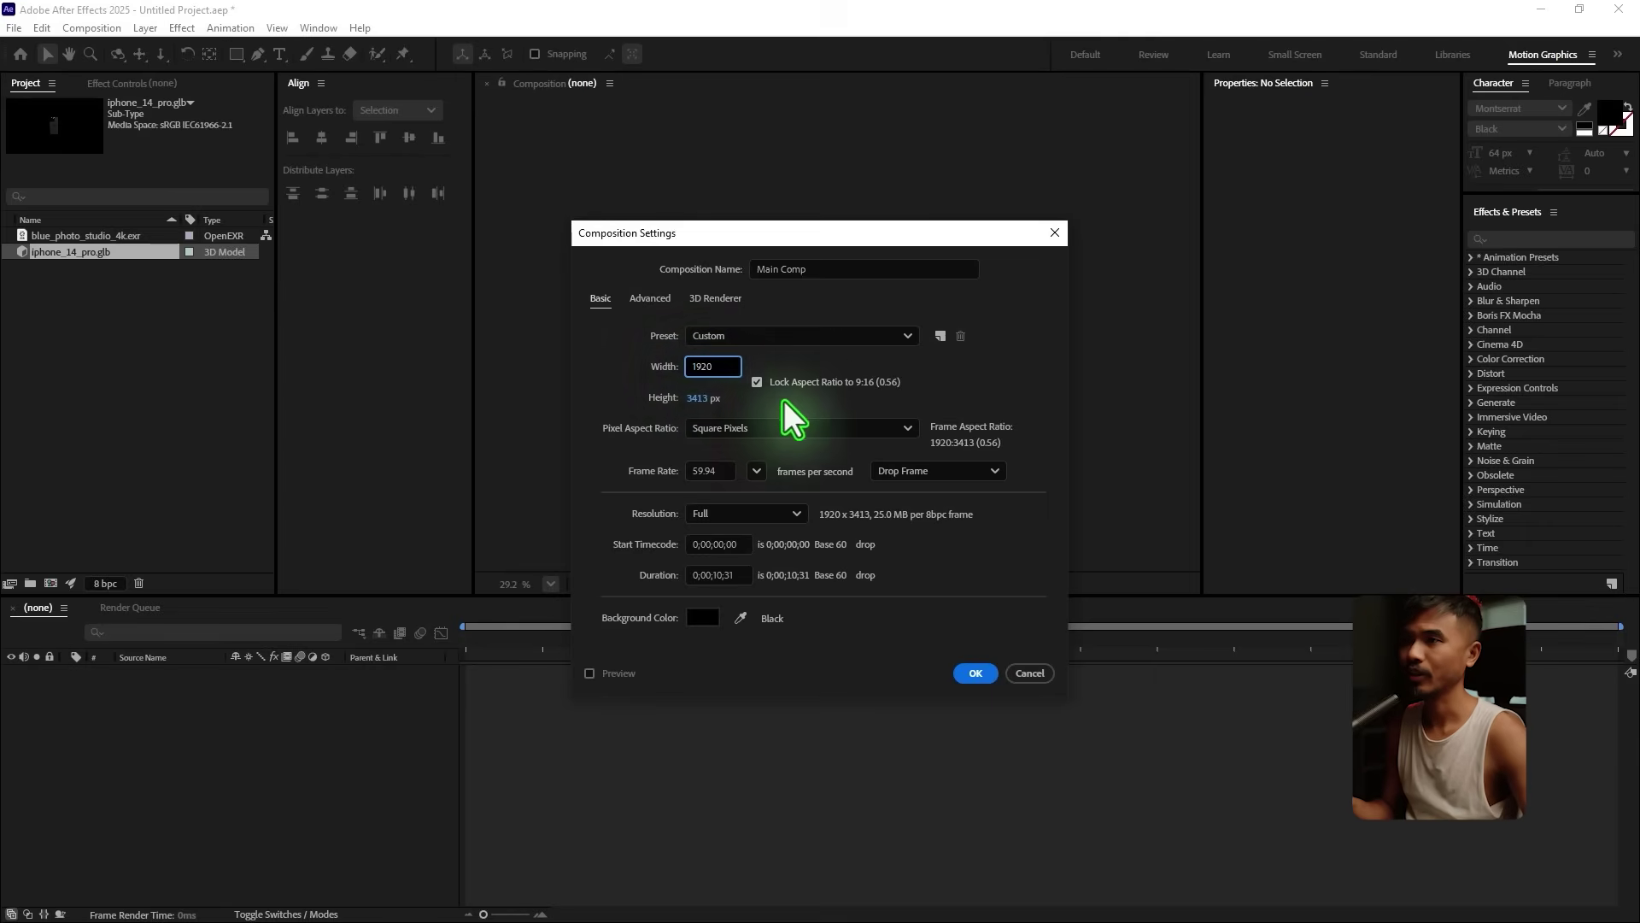
{"action": "left_click", "coordinate": [763, 380]}
{"action": "left_click", "coordinate": [694, 398]}
{"action": "type", "text": "1080"}
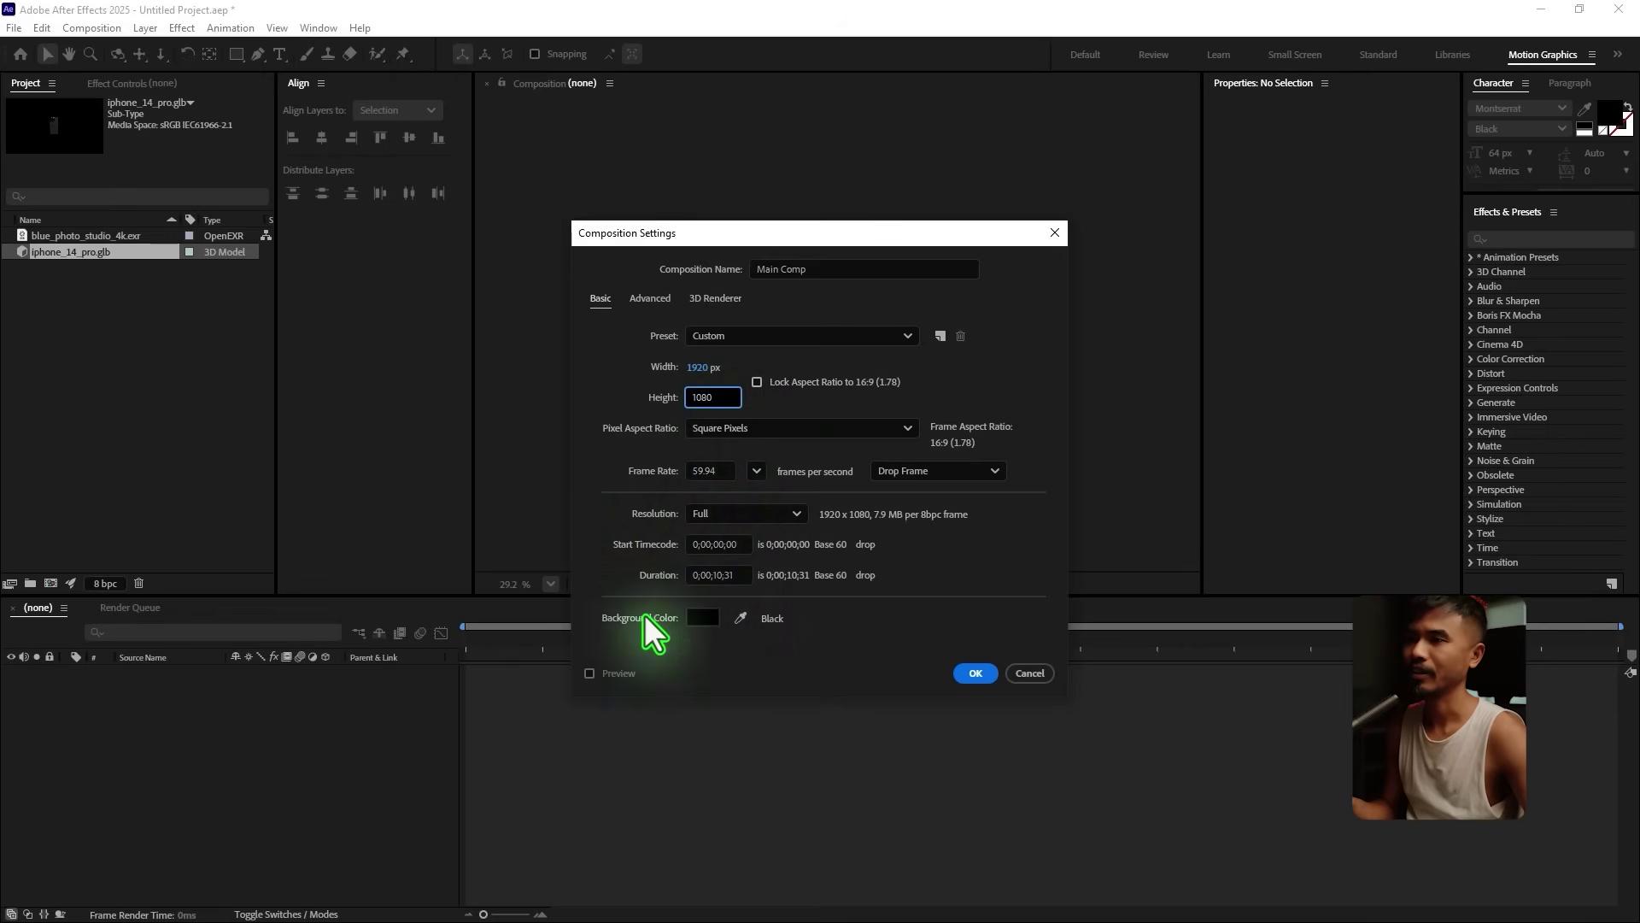
{"action": "left_click", "coordinate": [973, 673]}
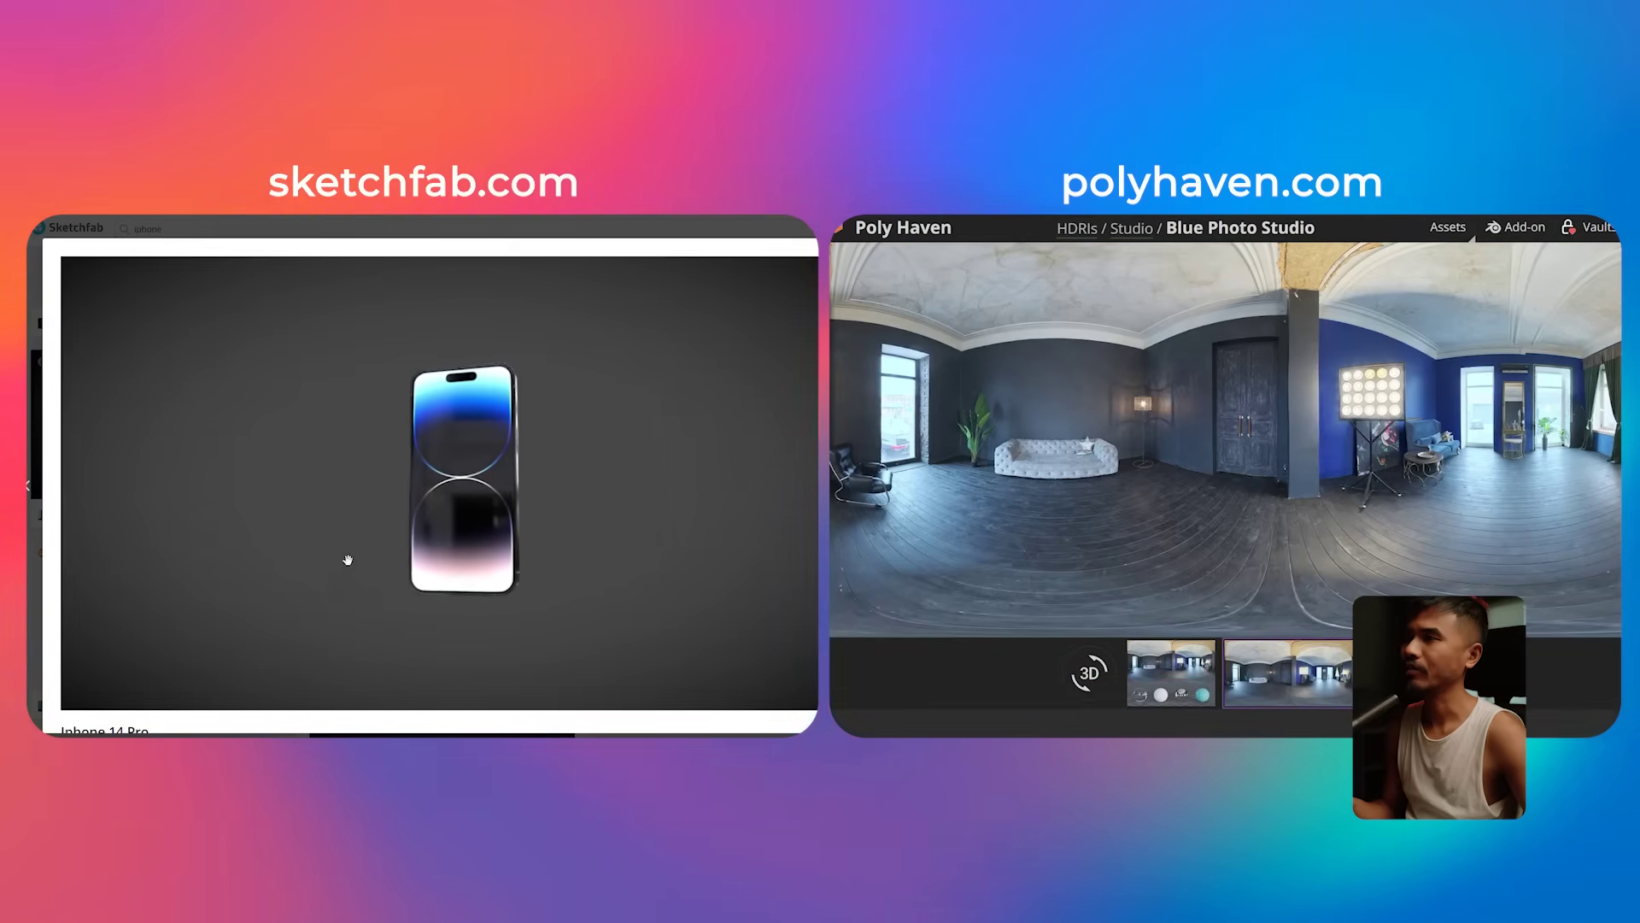
{"action": "left_click", "coordinate": [1181, 675]}
{"action": "scroll", "coordinate": [303, 564], "scroll_direction": "down", "scroll_amount": 5}
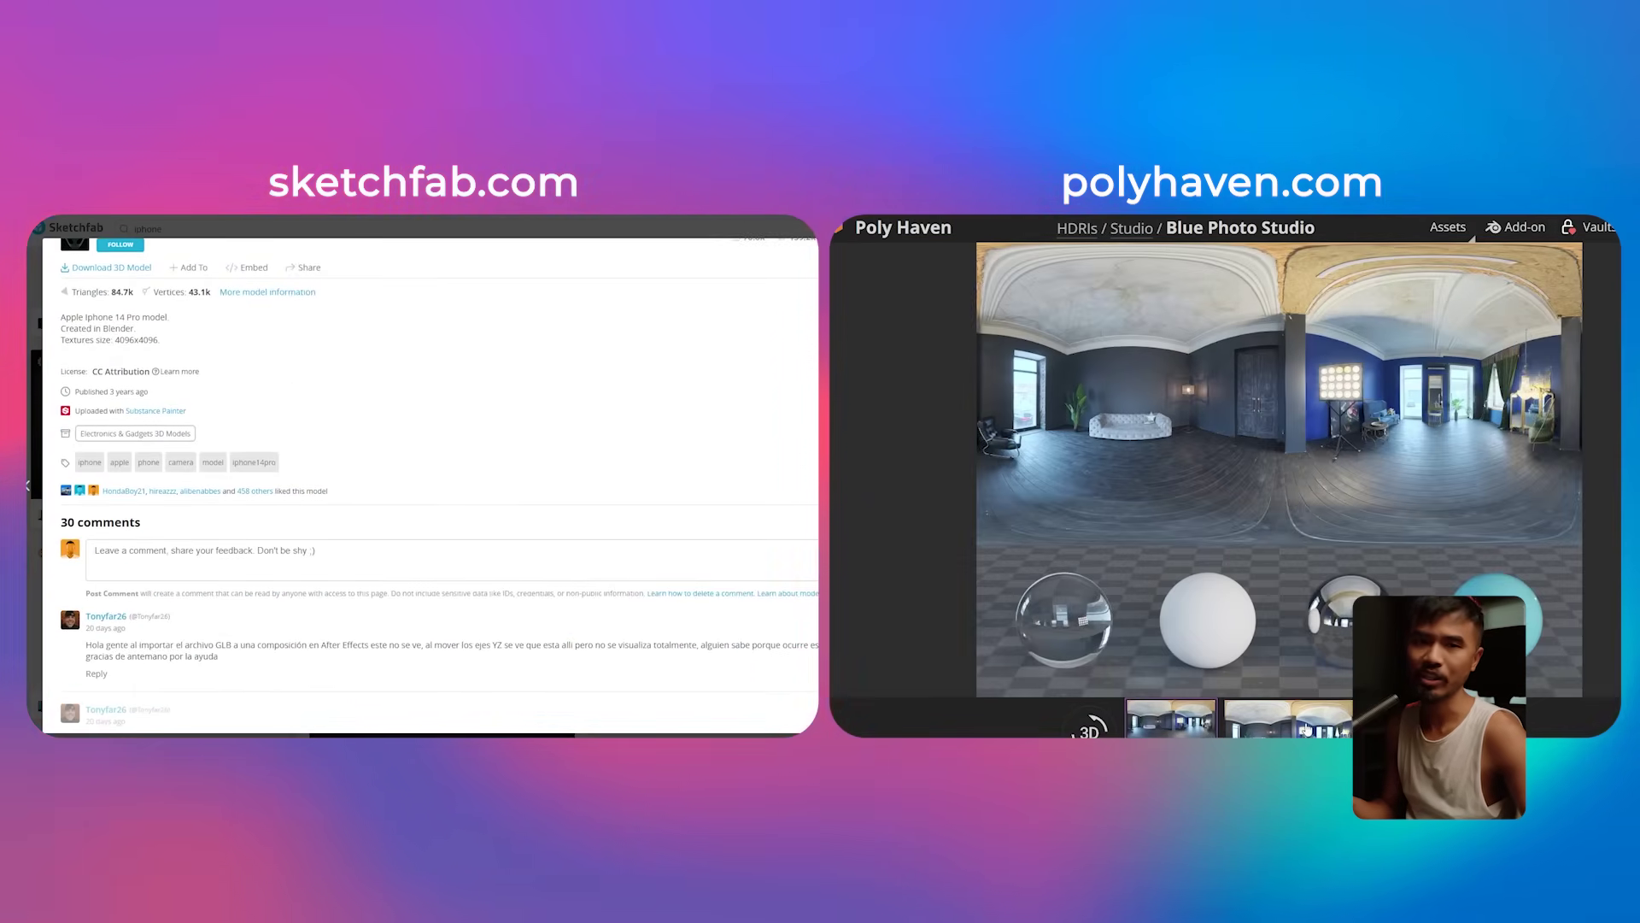
{"action": "left_click", "coordinate": [1181, 720]}
{"action": "scroll", "coordinate": [630, 593], "scroll_direction": "up", "scroll_amount": 3}
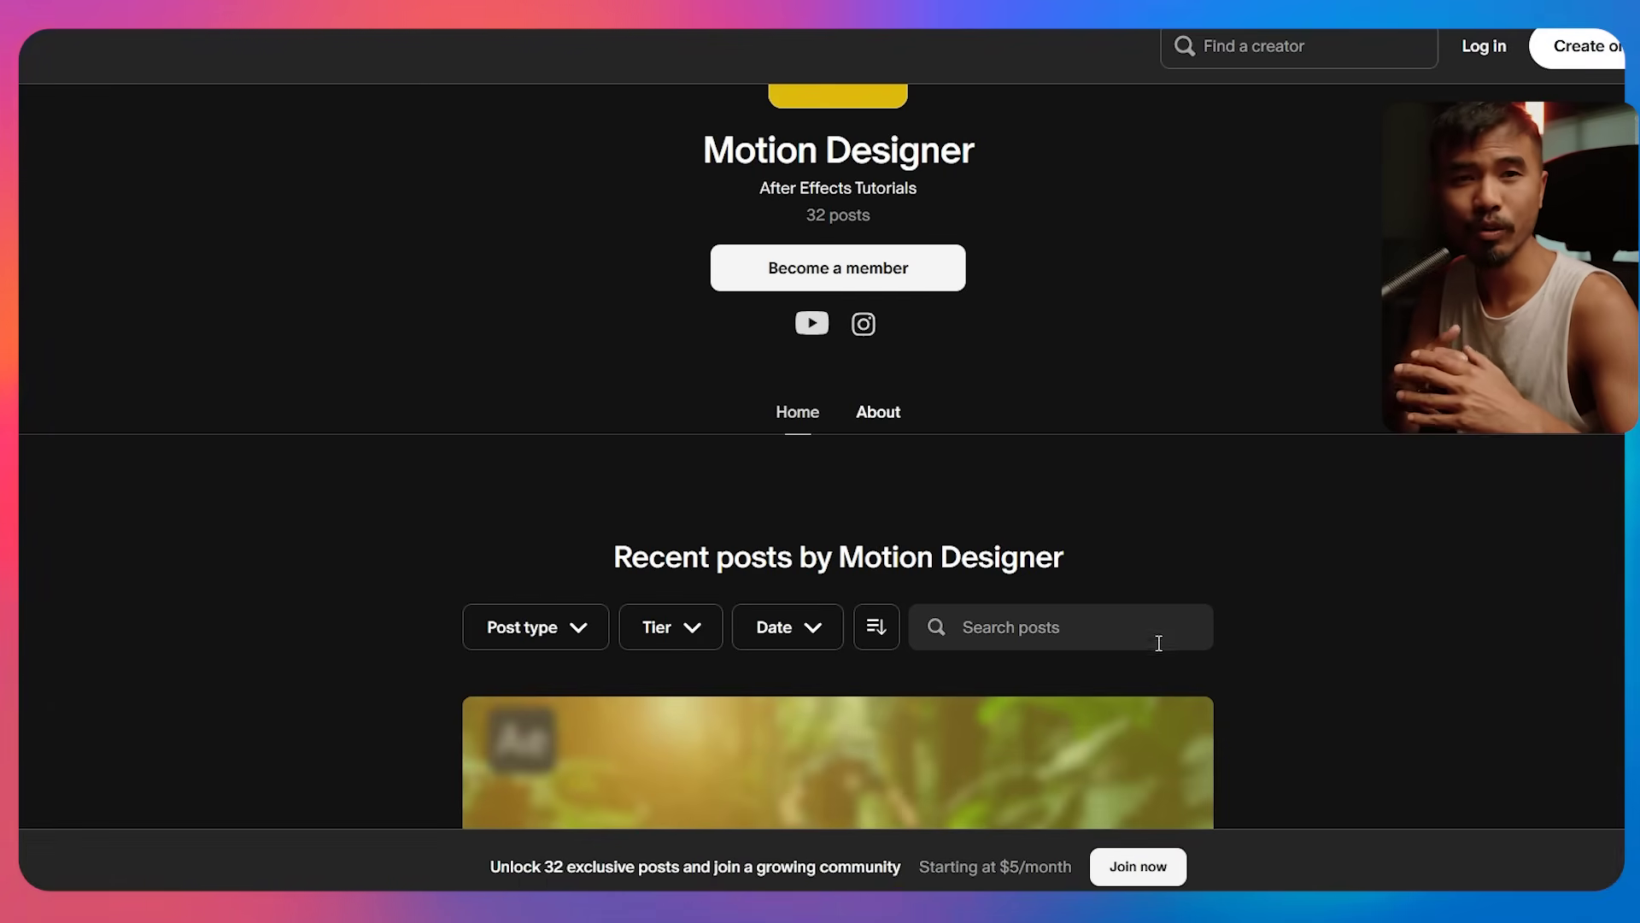
{"action": "scroll", "coordinate": [1145, 633], "scroll_direction": "down", "scroll_amount": 4}
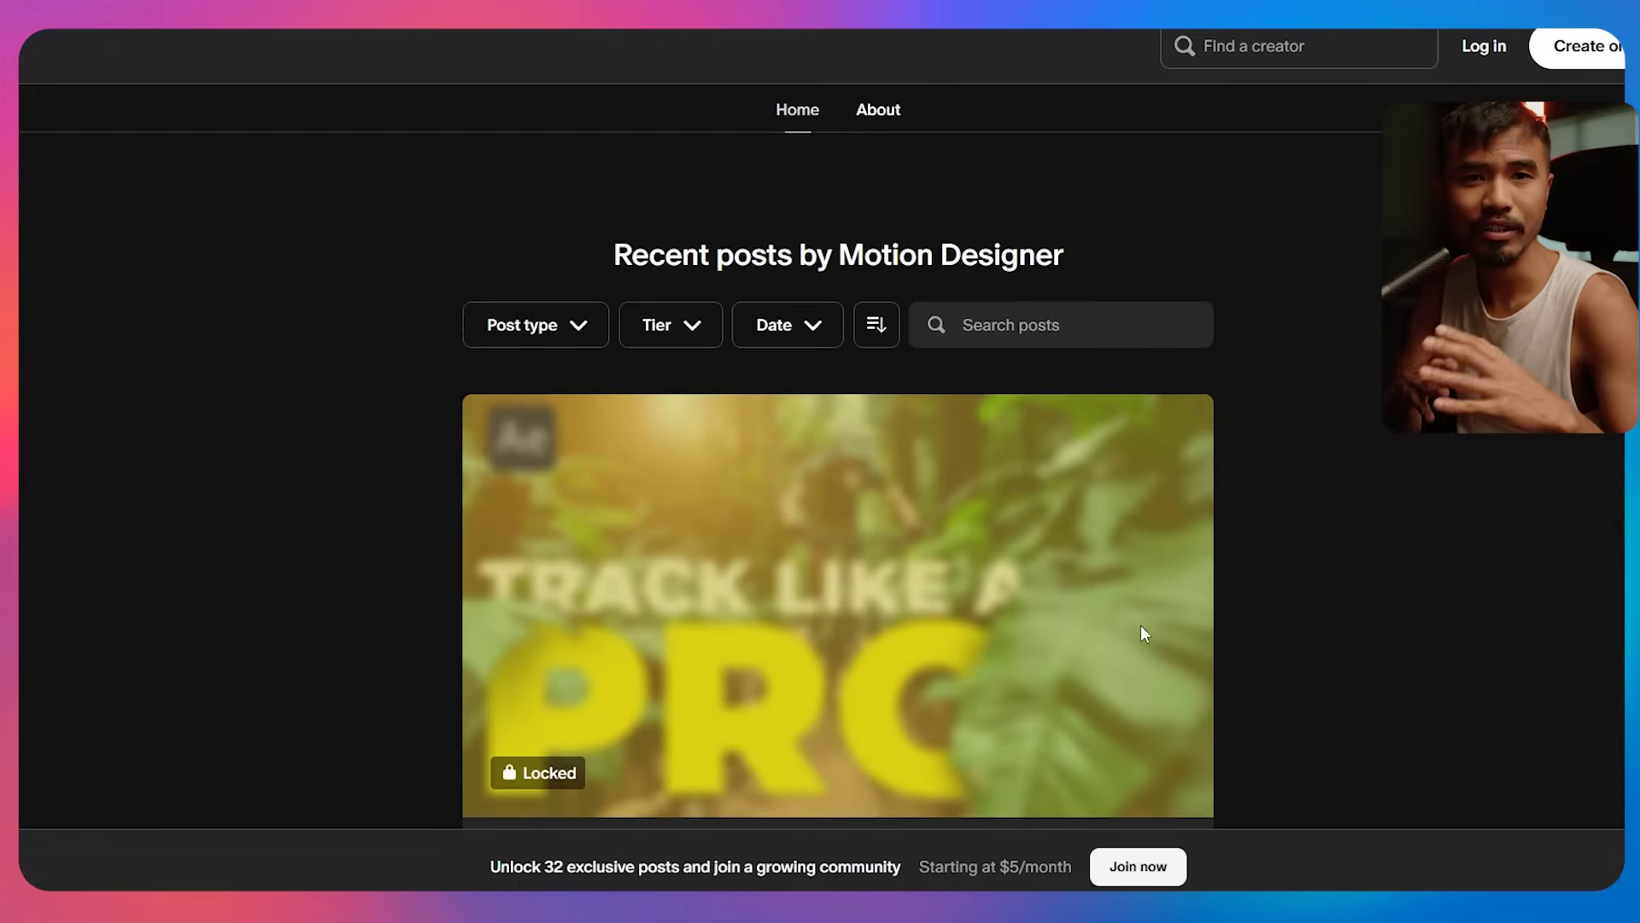
{"action": "left_click", "coordinate": [1144, 864]}
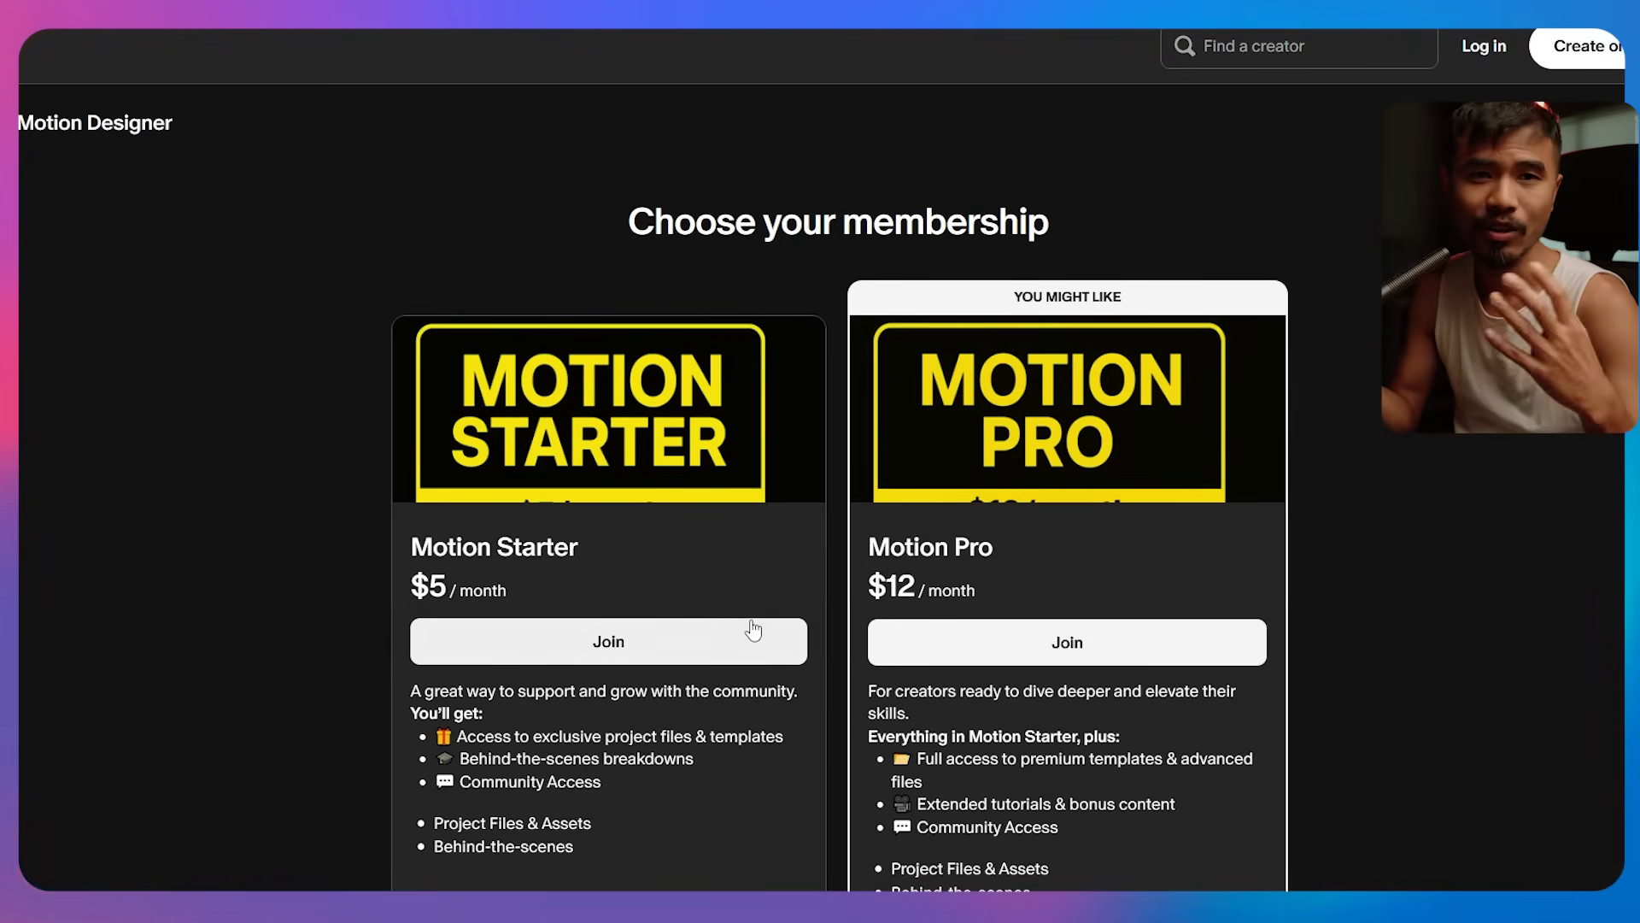
{"action": "scroll", "coordinate": [750, 626], "scroll_direction": "down", "scroll_amount": 3}
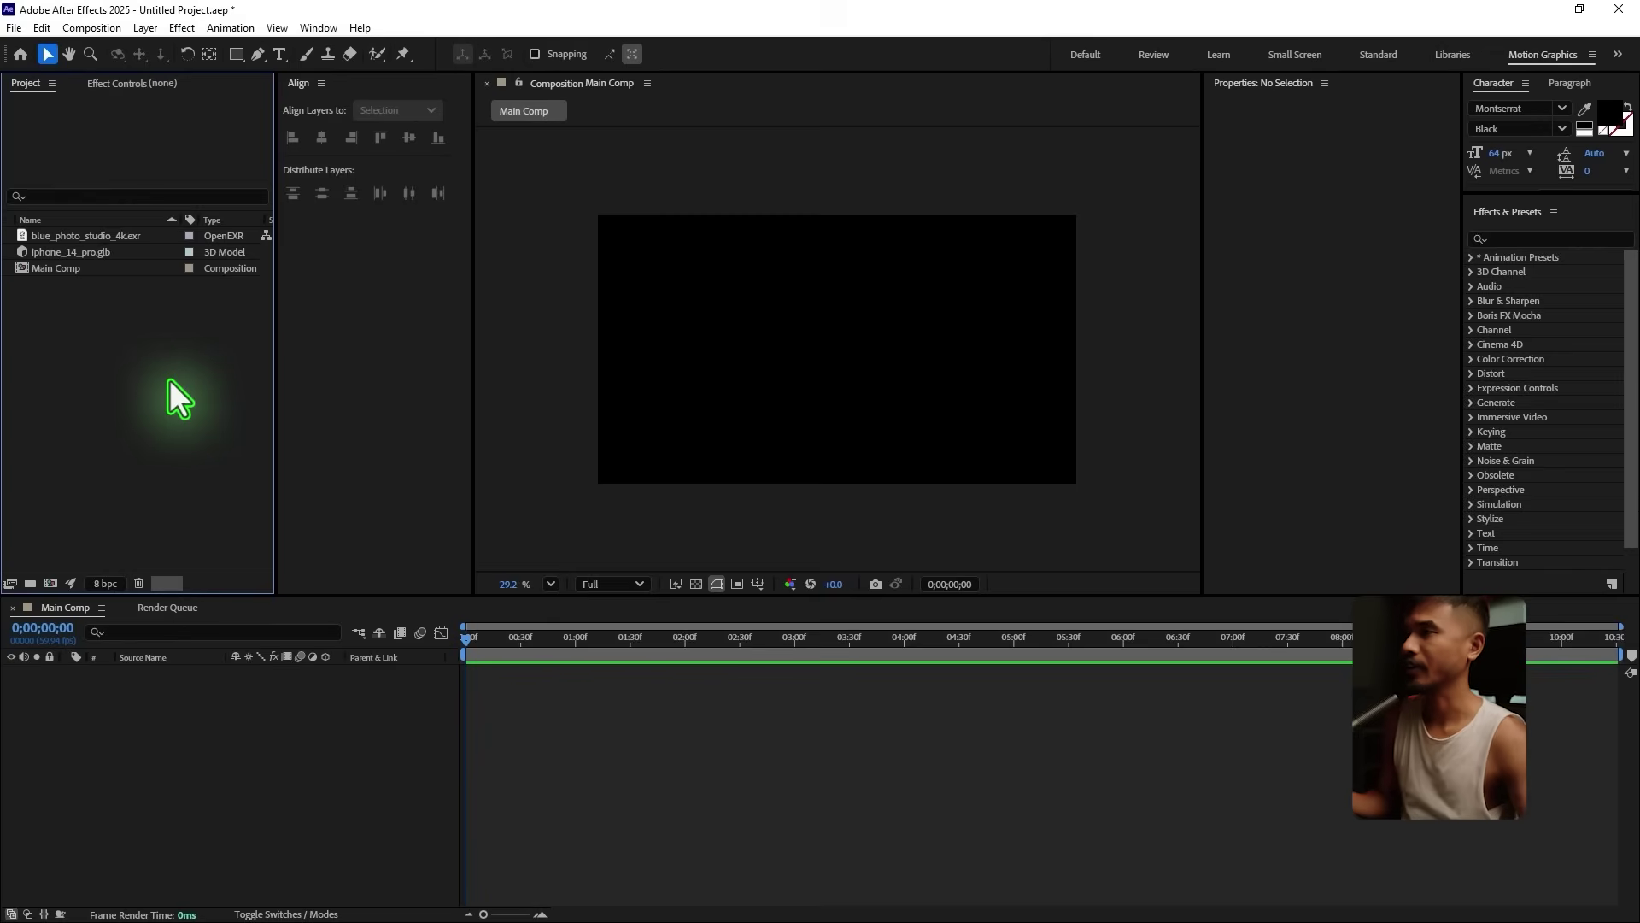
Step: Add iphone_14_pro.glb to Main Comp as a 3D model layer, using Make Comp Size for its scale
{"action": "left_click", "coordinate": [137, 252]}
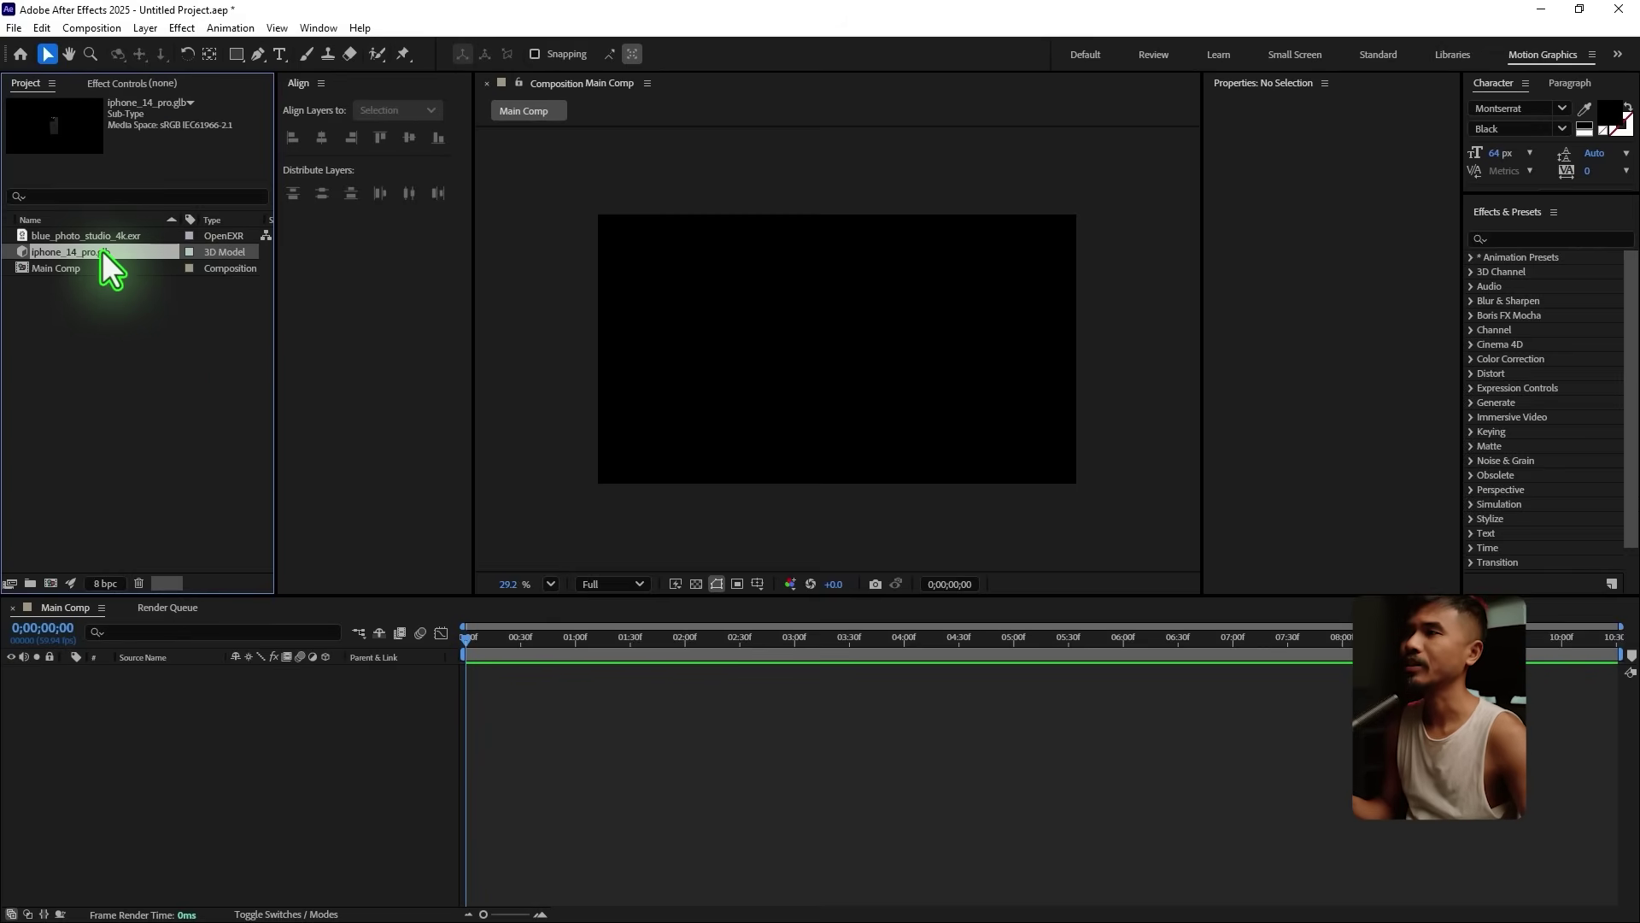
{"action": "left_click_drag", "start_coordinate": [101, 249], "coordinate": [279, 755]}
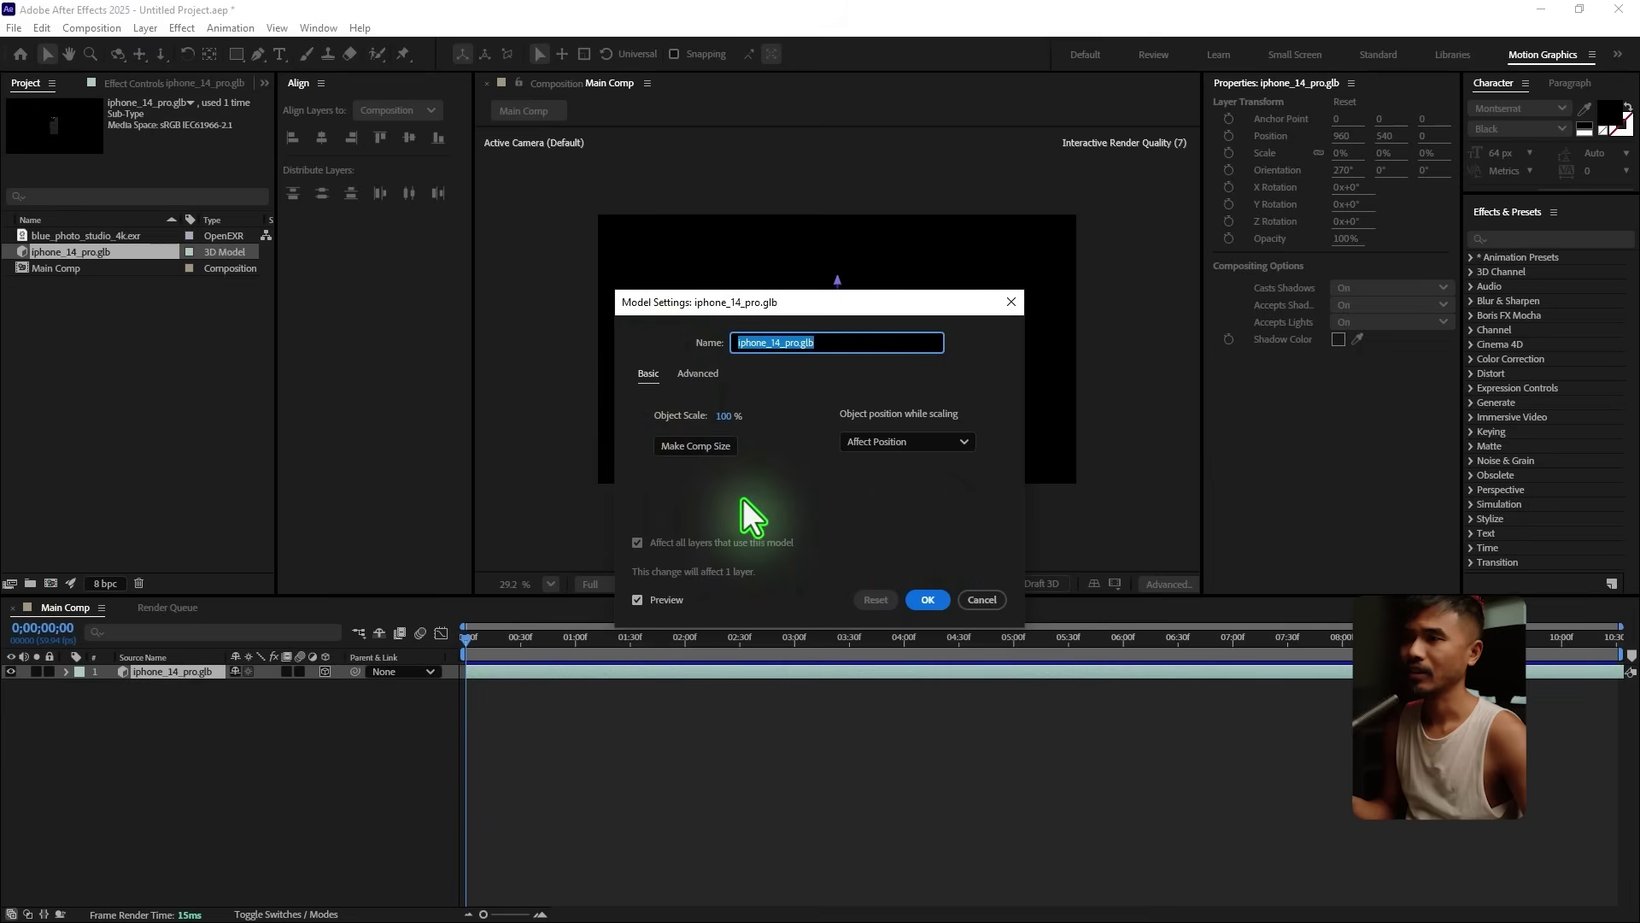
{"action": "left_click", "coordinate": [694, 452]}
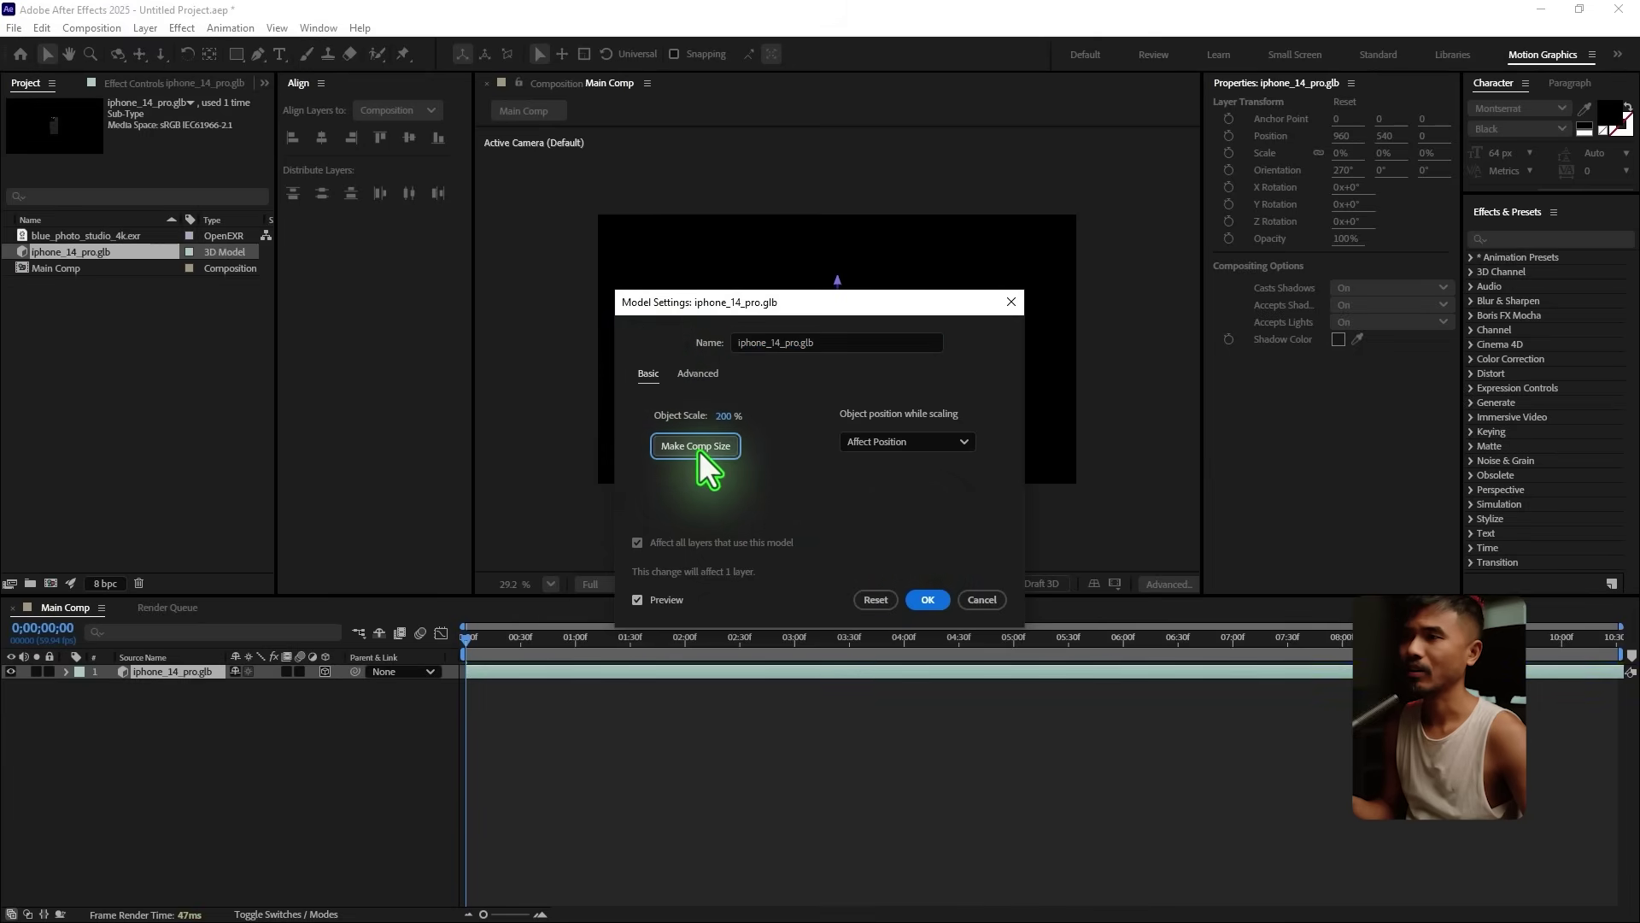
{"action": "left_click", "coordinate": [929, 600]}
{"action": "left_click", "coordinate": [469, 721]}
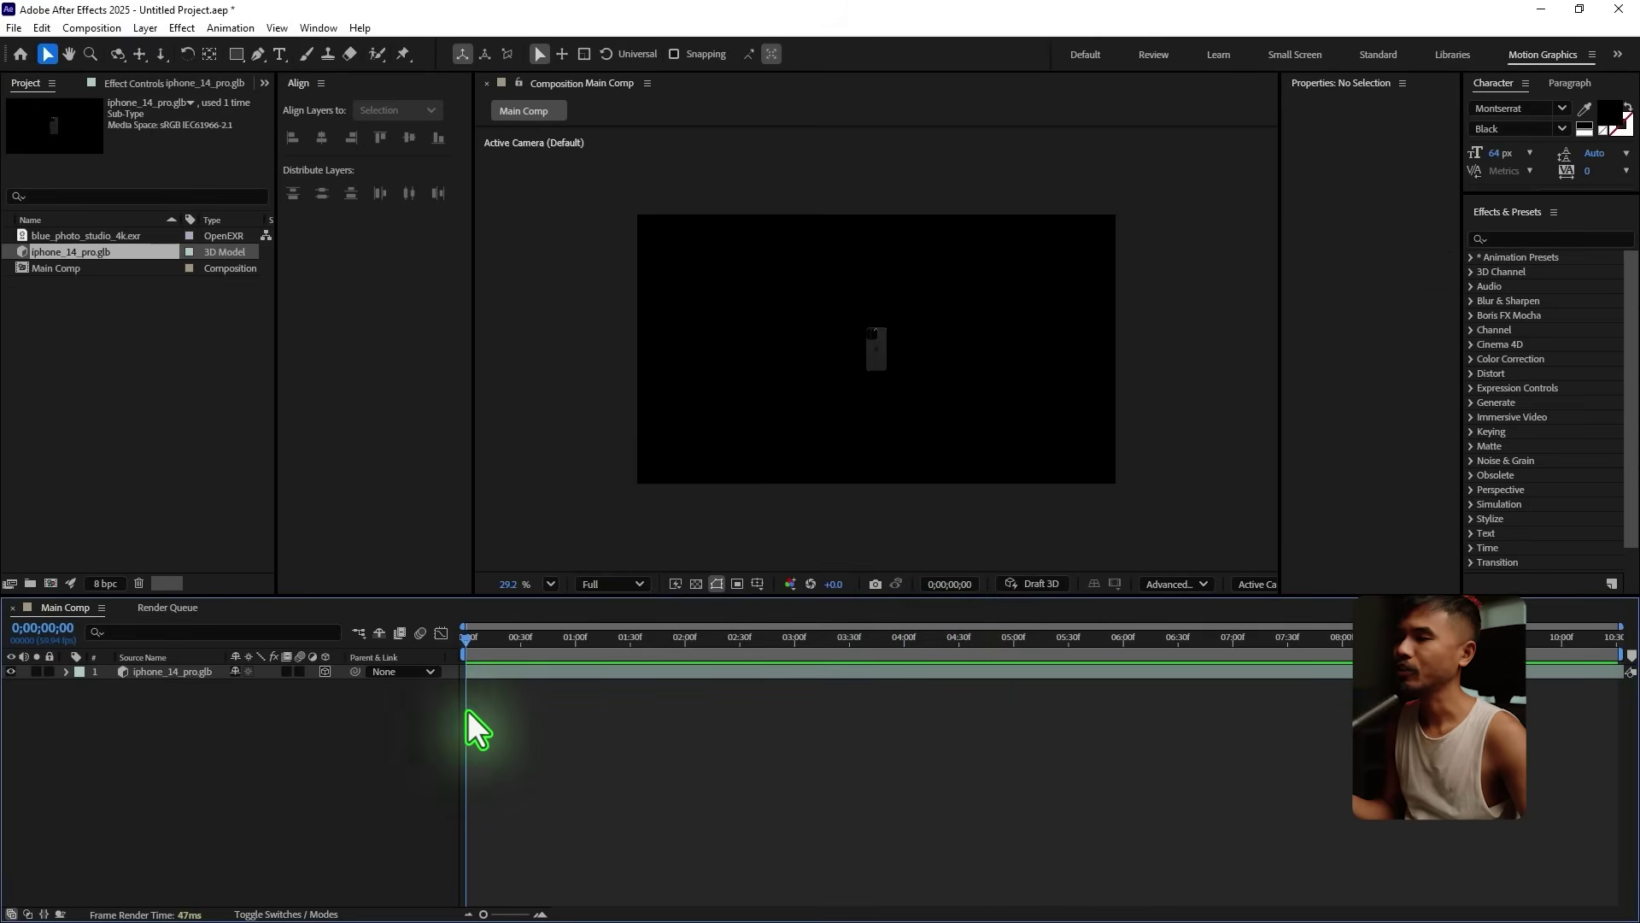
Step: Check which 3D renderer Main Comp uses and look at the phone model in the frame
{"action": "left_click", "coordinate": [1167, 582]}
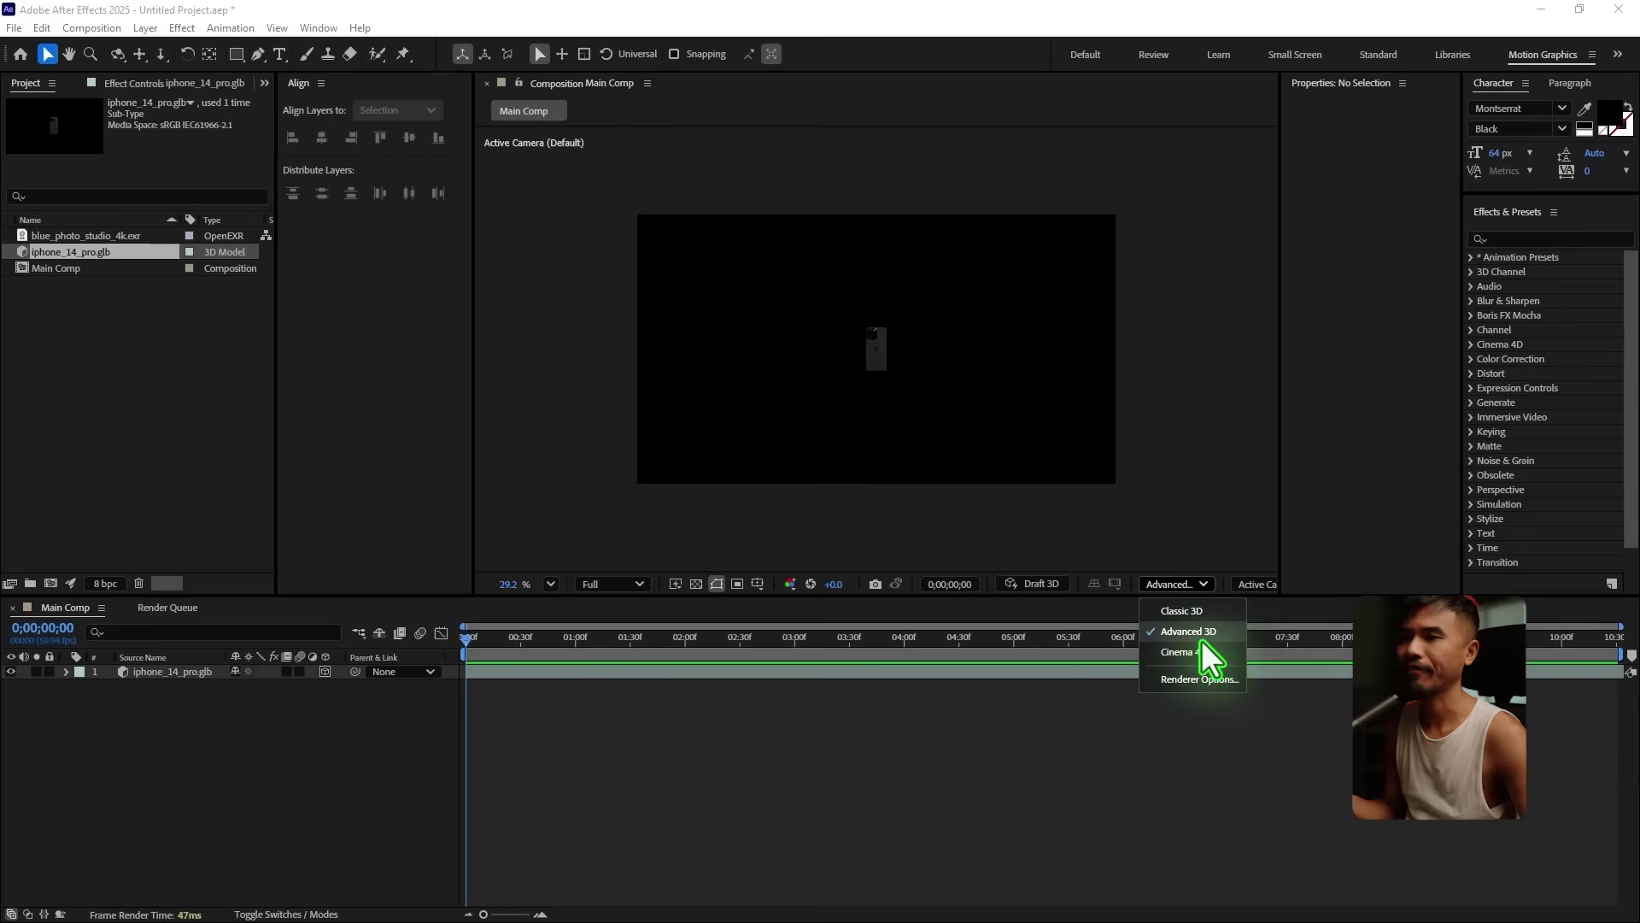
{"action": "left_click", "coordinate": [770, 793]}
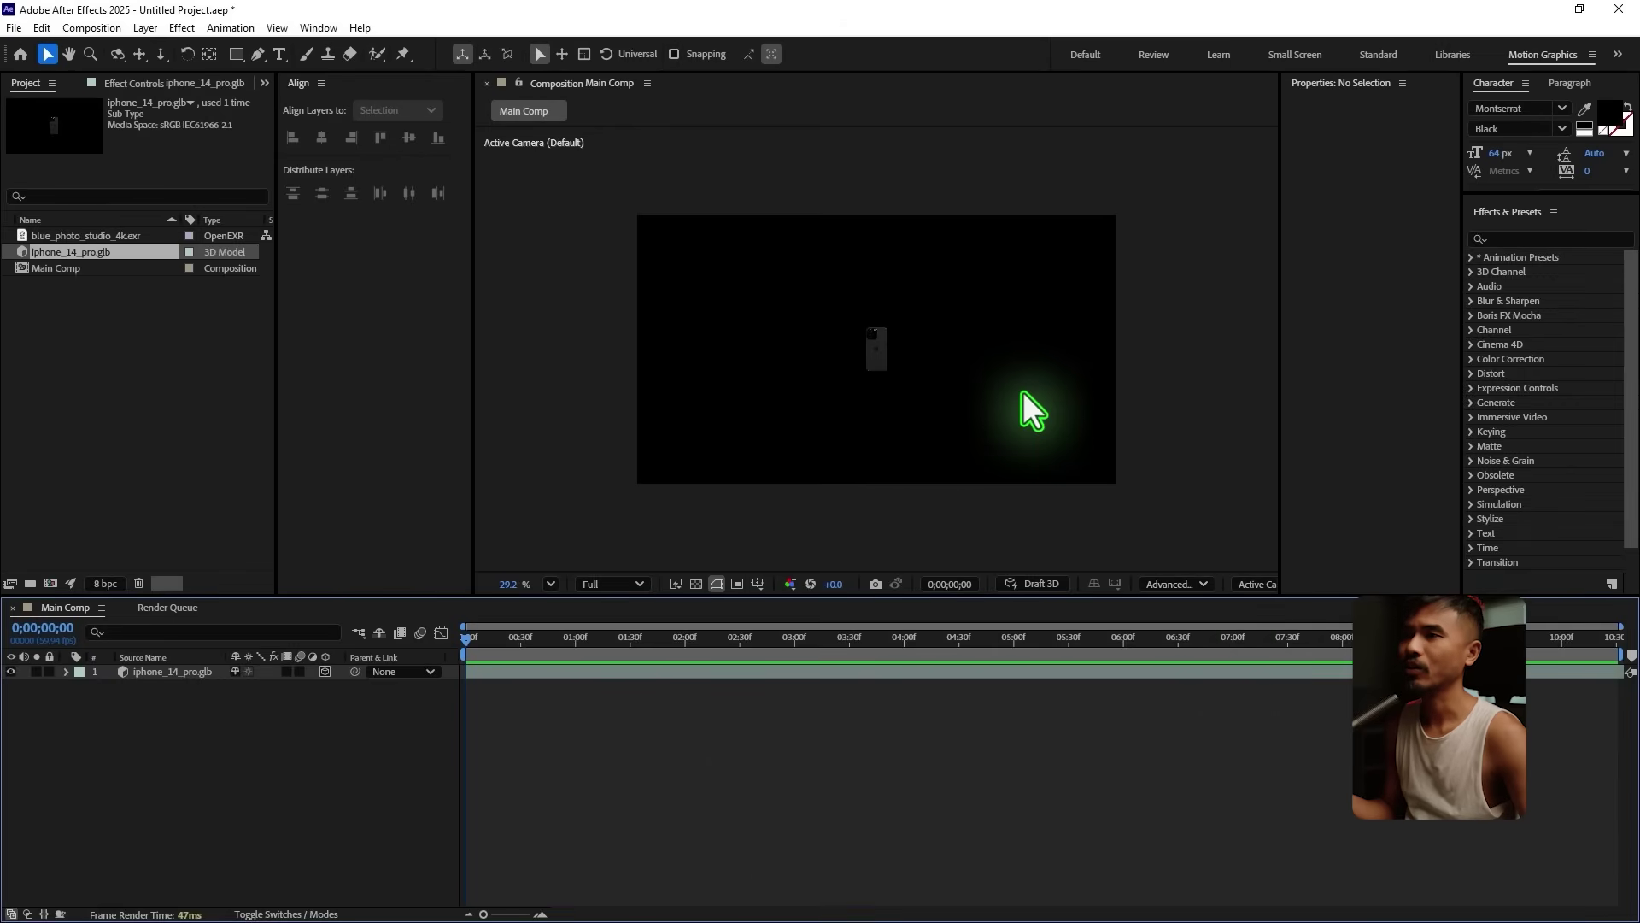
{"action": "scroll", "coordinate": [929, 410], "scroll_direction": "up", "scroll_amount": 2}
{"action": "scroll", "coordinate": [848, 363], "scroll_direction": "down", "scroll_amount": 2}
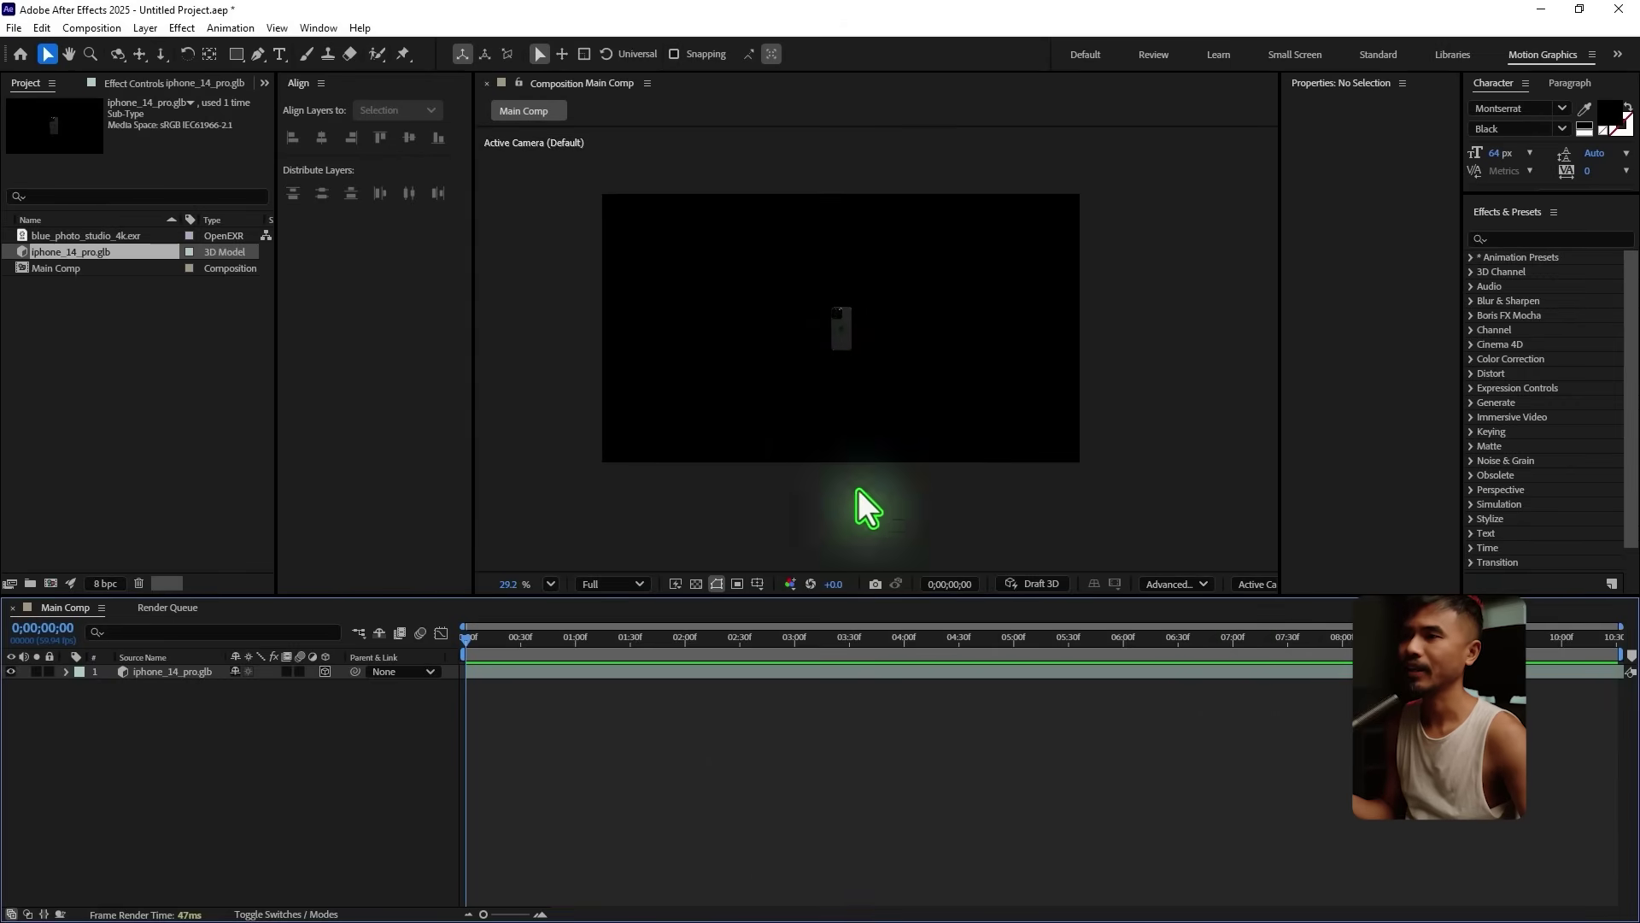
{"action": "left_click", "coordinate": [958, 480]}
{"action": "scroll", "coordinate": [957, 487], "scroll_direction": "up", "scroll_amount": 1}
{"action": "scroll", "coordinate": [957, 491], "scroll_direction": "down", "scroll_amount": 1}
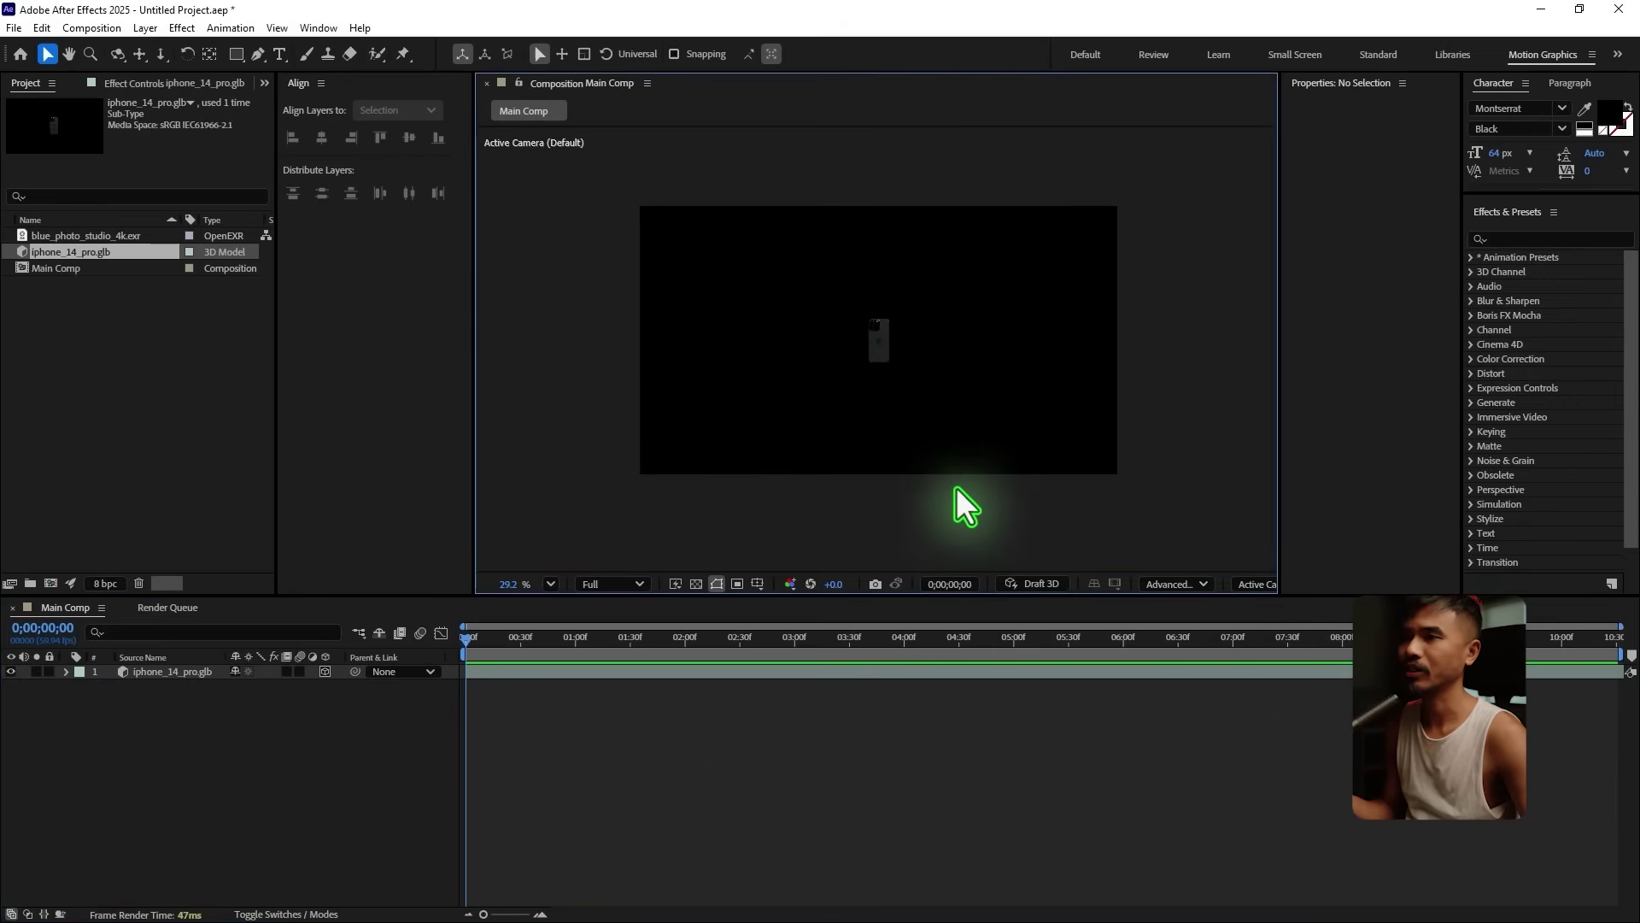
Step: Change the background color of Main Comp to light gray D9D9D9
{"action": "left_click", "coordinate": [802, 787]}
{"action": "key", "text": "ctrl+k"}
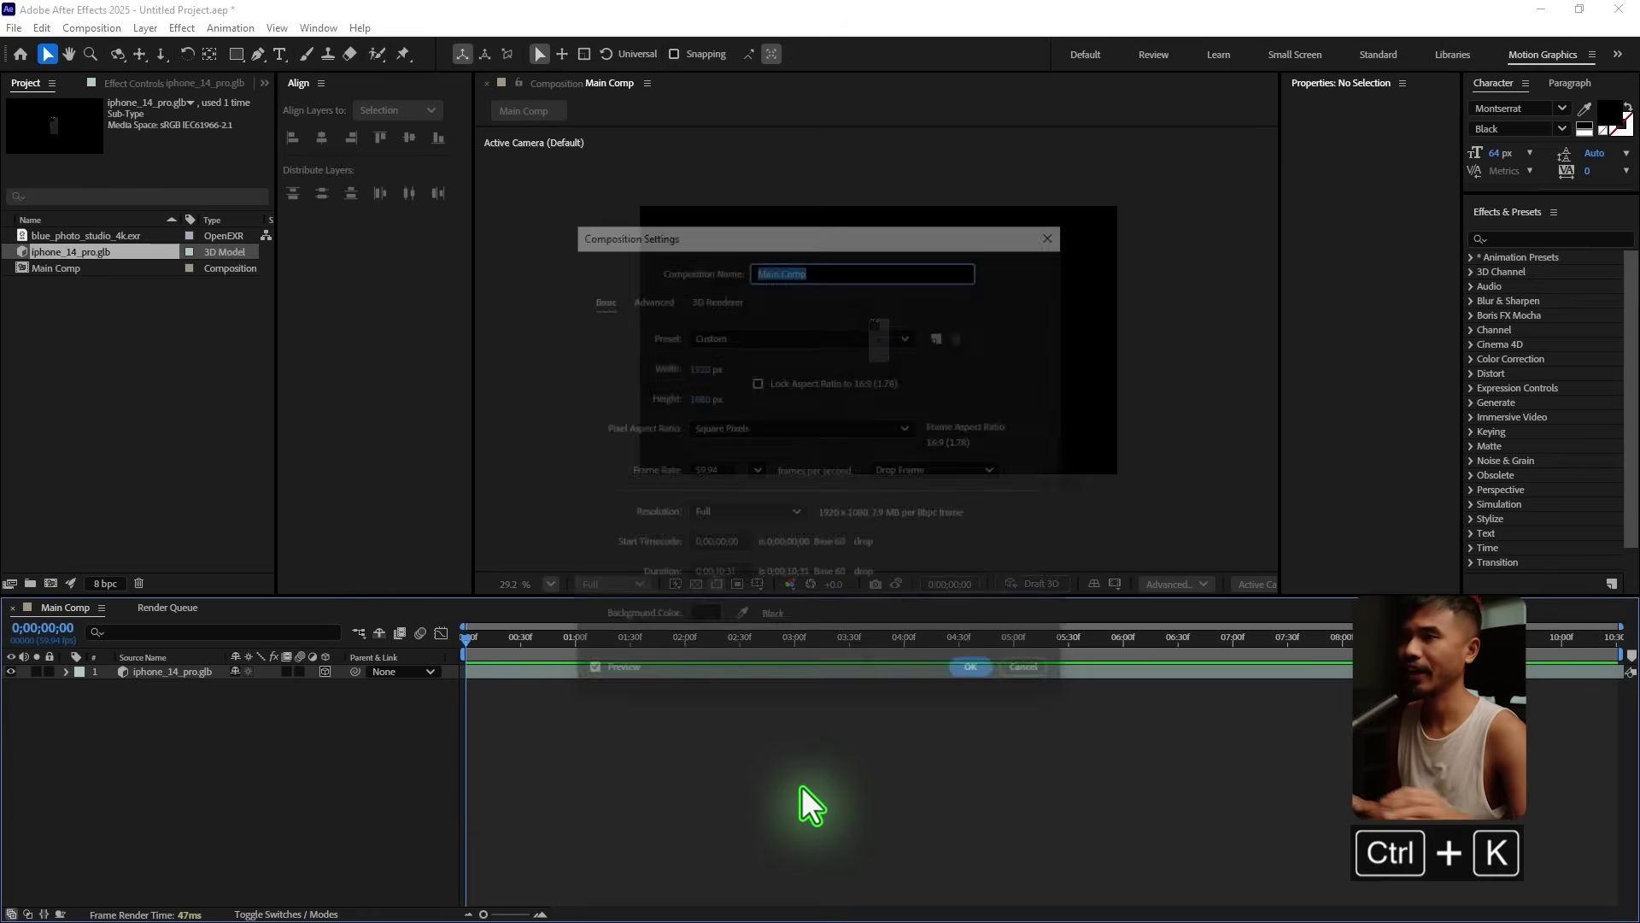
{"action": "left_click", "coordinate": [701, 617]}
{"action": "left_click_drag", "start_coordinate": [663, 461], "coordinate": [583, 395]}
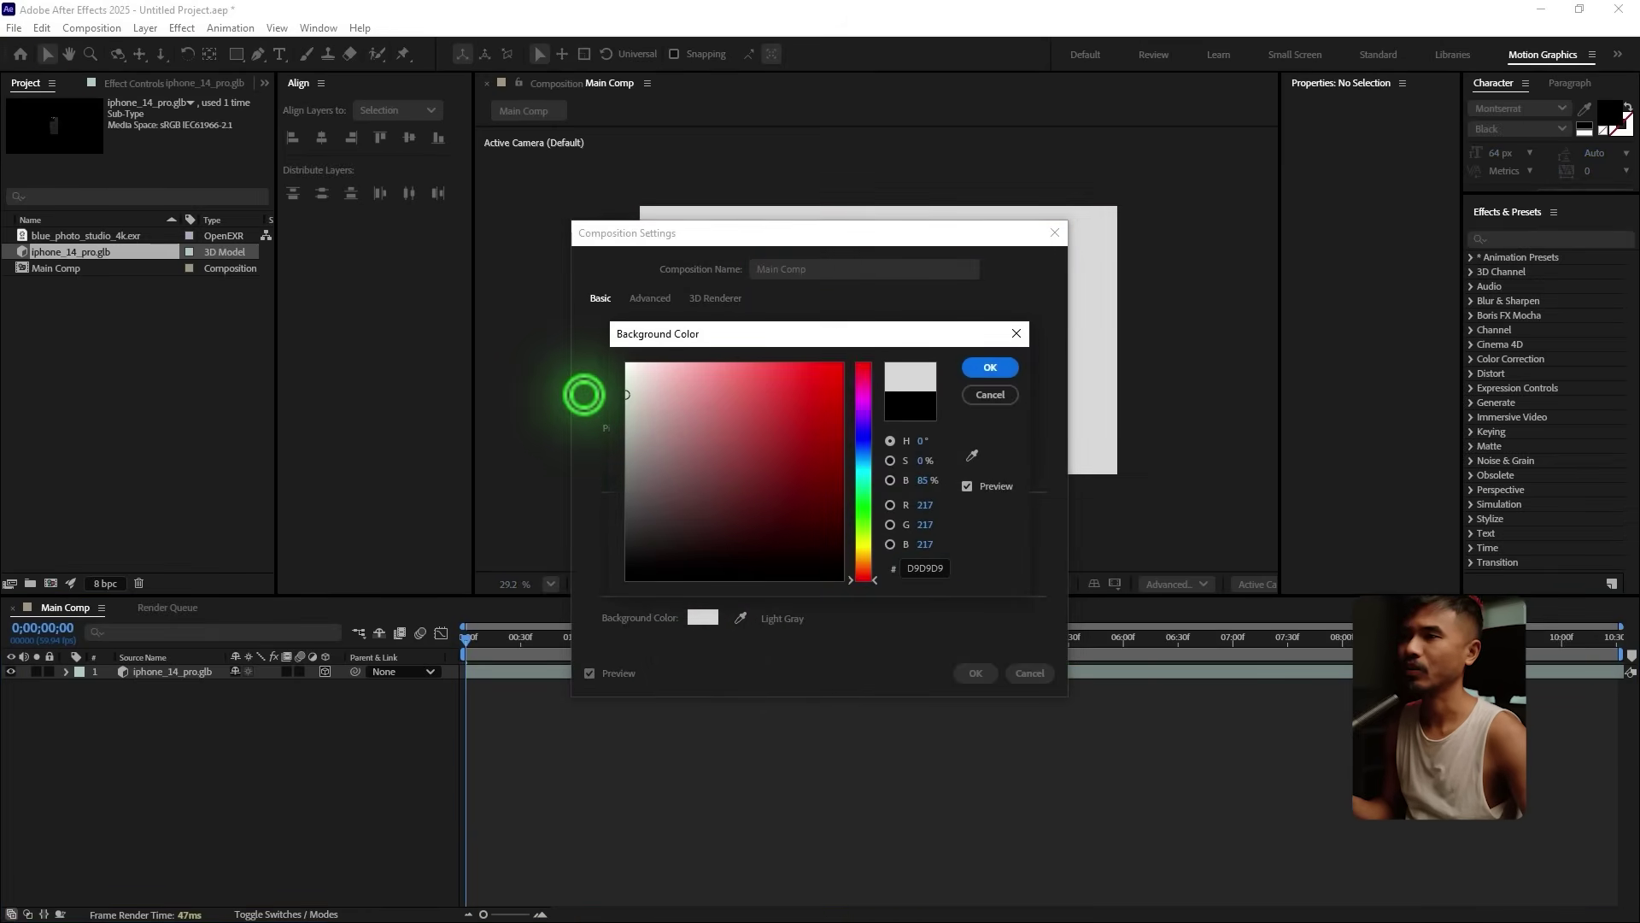
{"action": "left_click", "coordinate": [1000, 363]}
{"action": "left_click", "coordinate": [977, 673]}
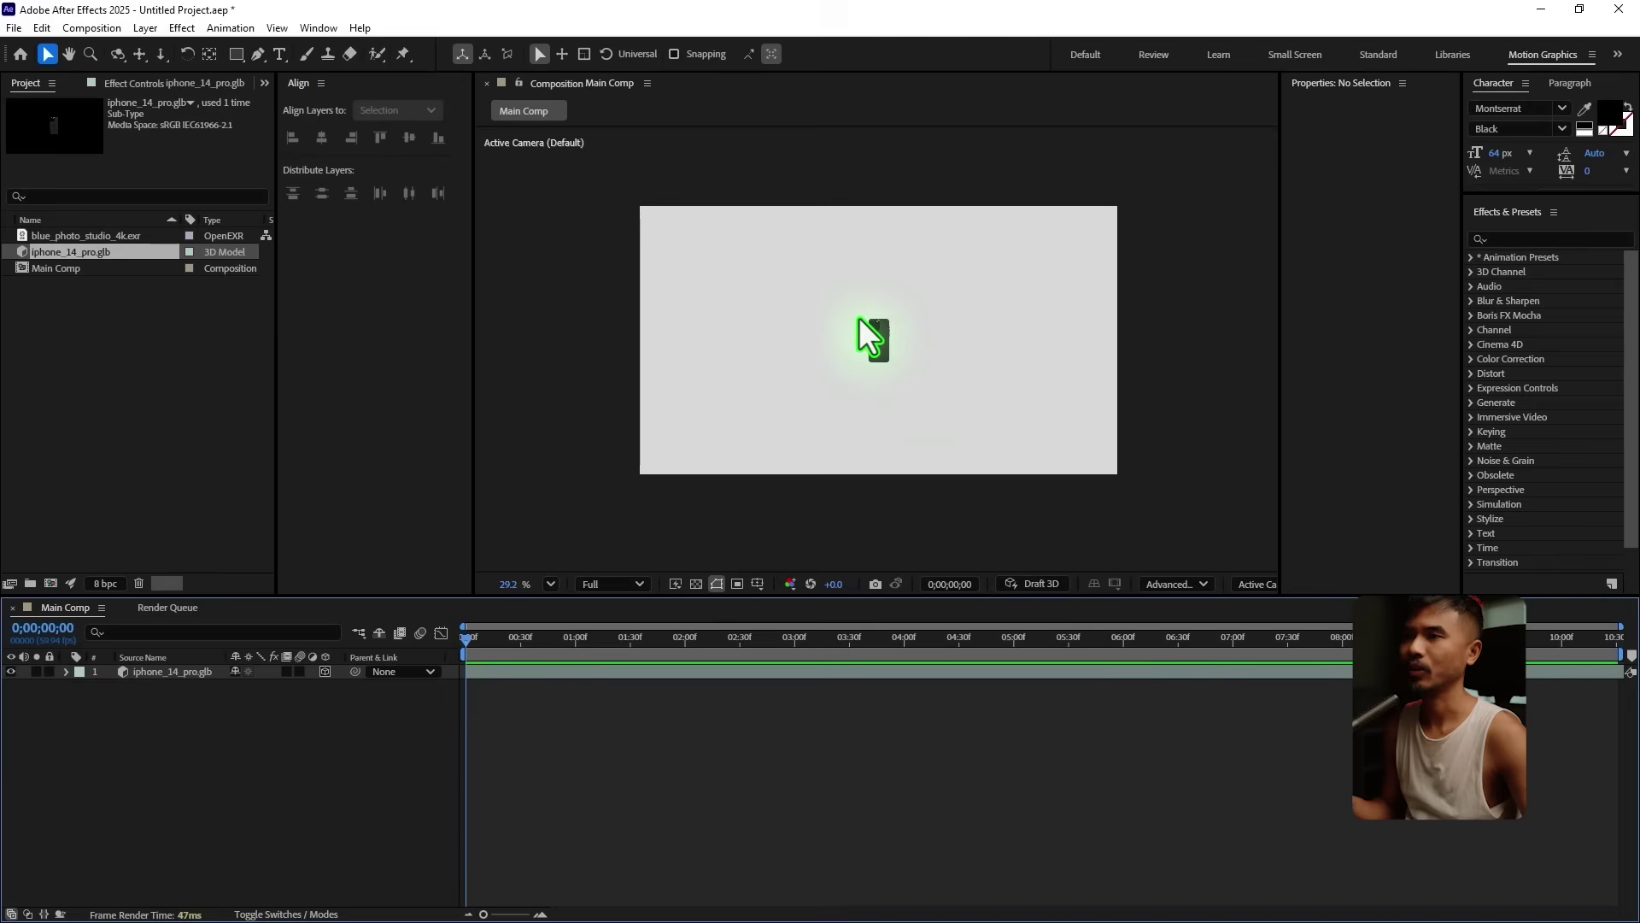
Step: Create a two-node camera with the 80mm preset in Main Comp
{"action": "scroll", "coordinate": [859, 316], "scroll_direction": "up", "scroll_amount": 1}
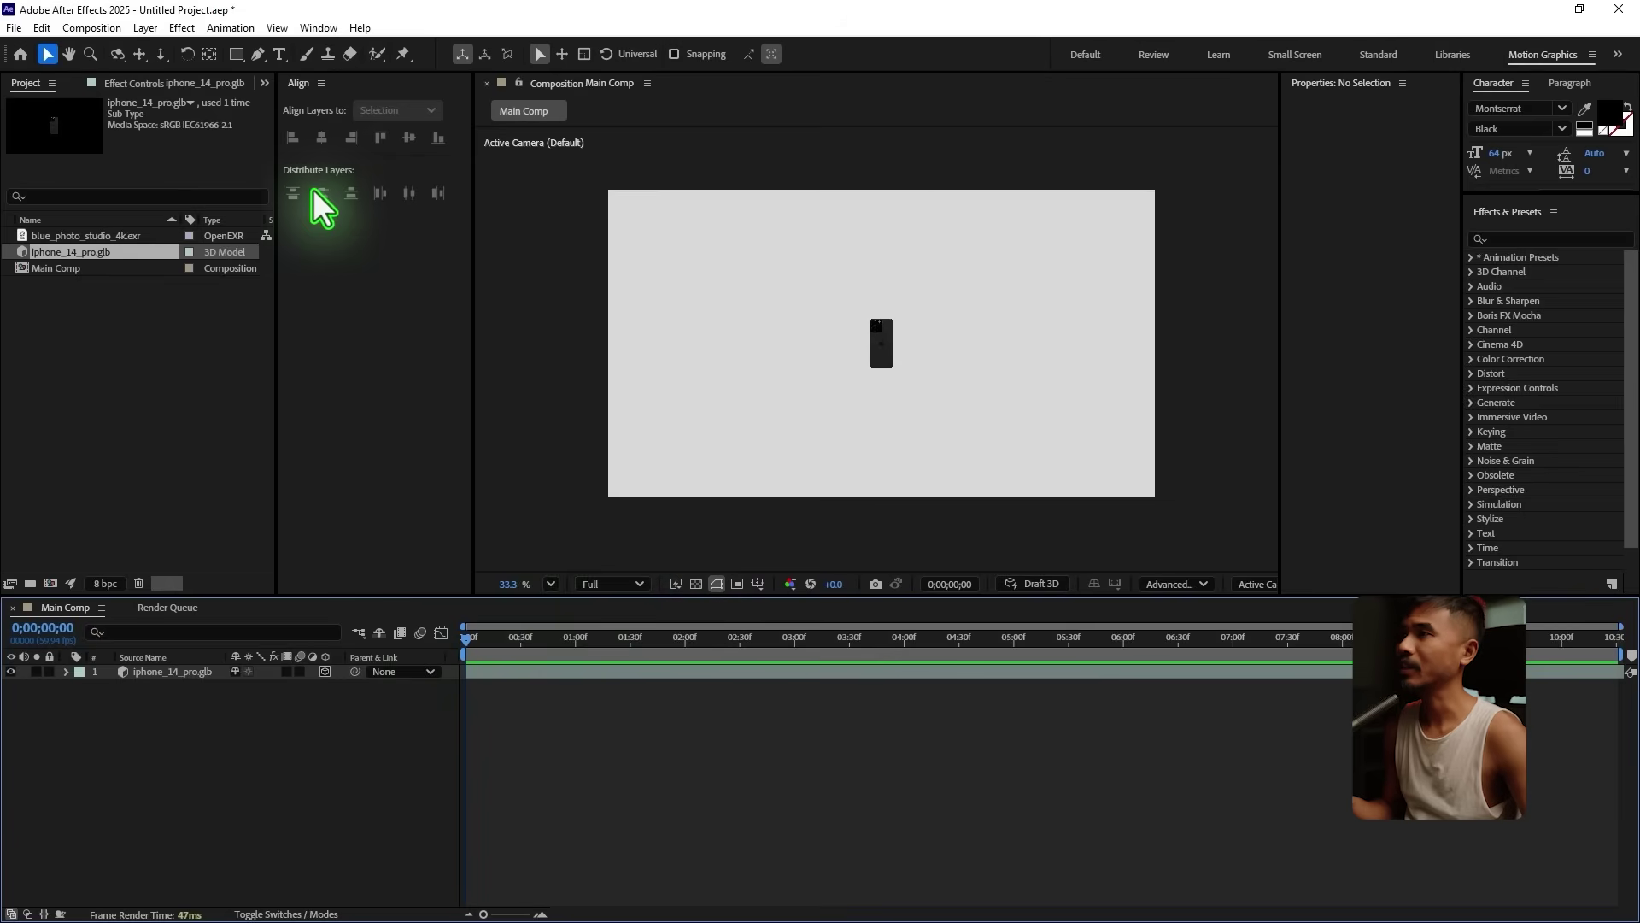
{"action": "left_click", "coordinate": [140, 29]}
{"action": "mouse_move", "coordinate": [180, 47]}
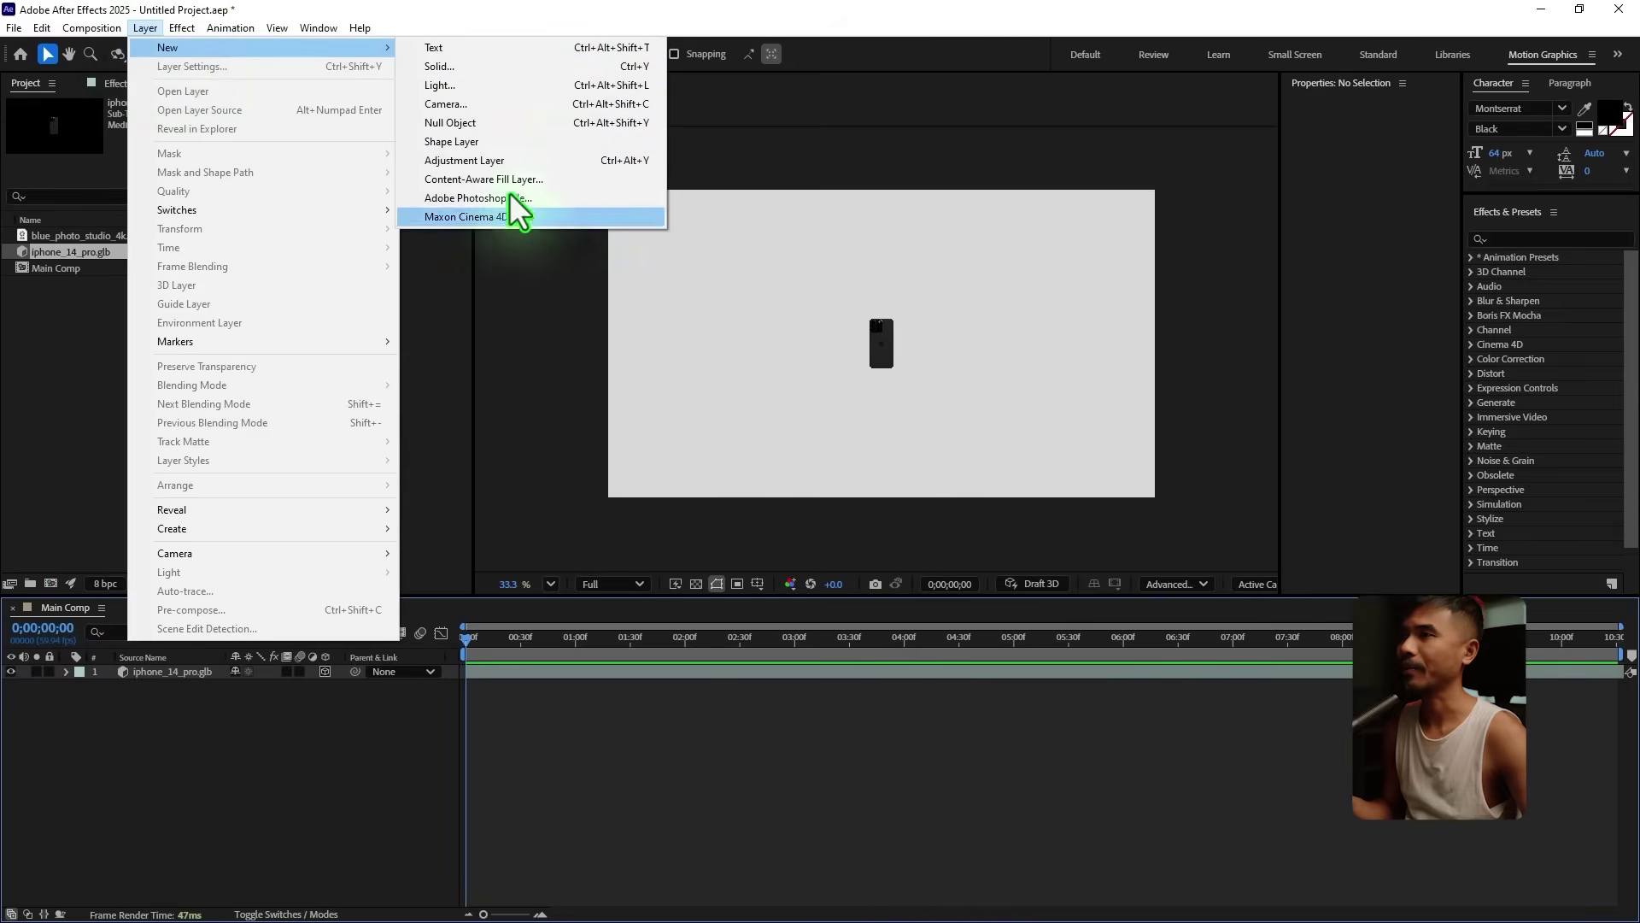
{"action": "left_click", "coordinate": [530, 104]}
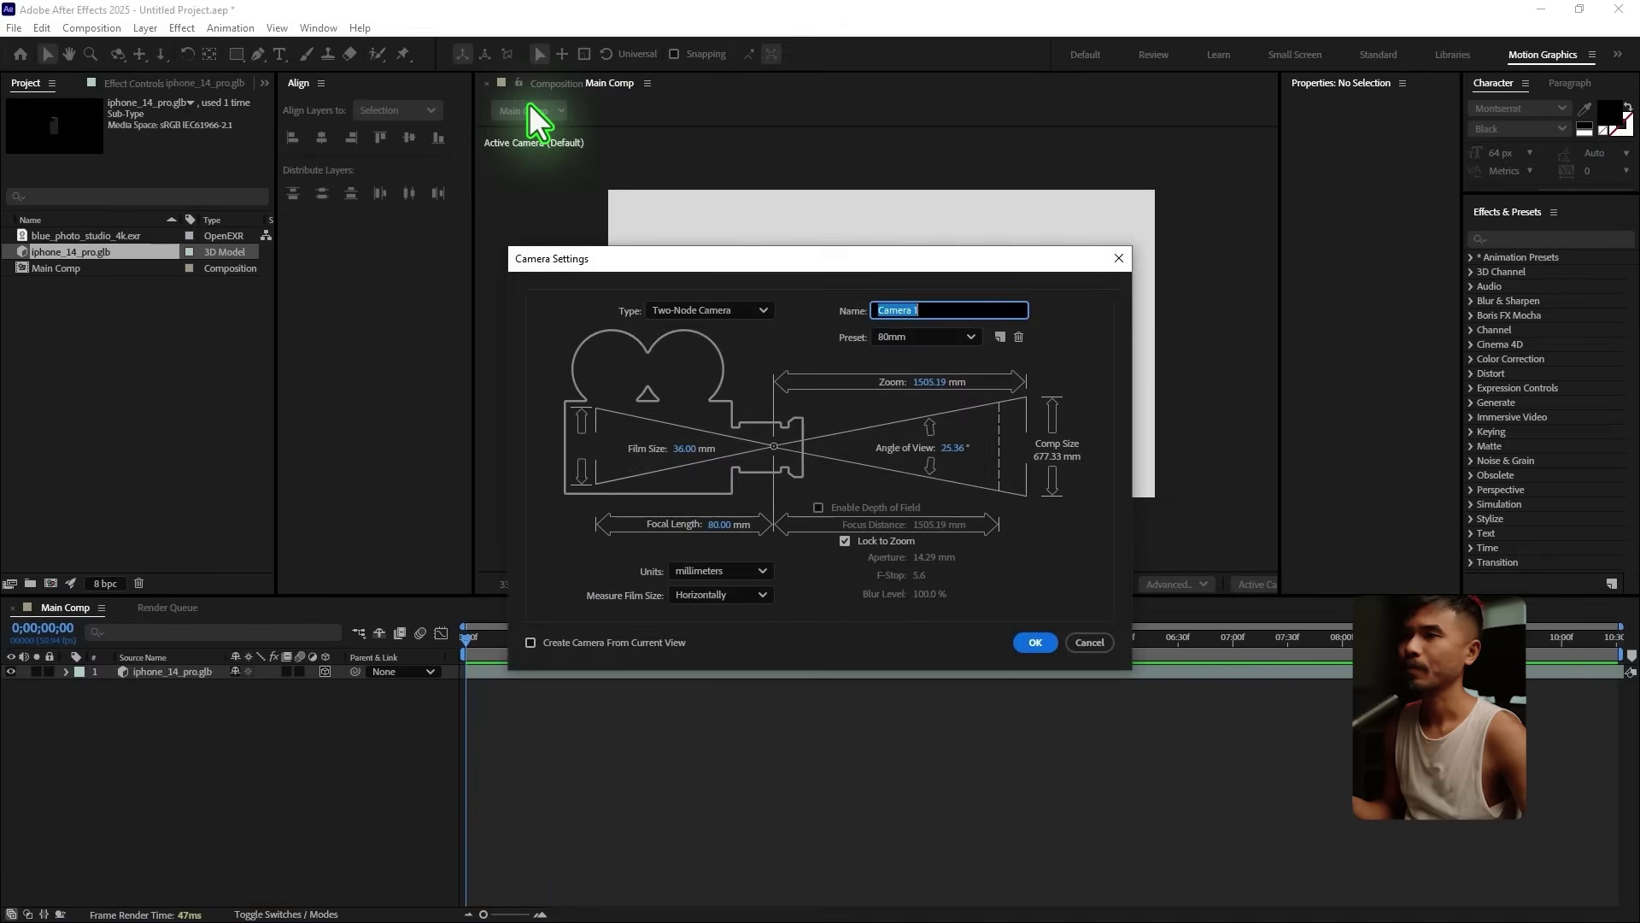
{"action": "left_click", "coordinate": [892, 338]}
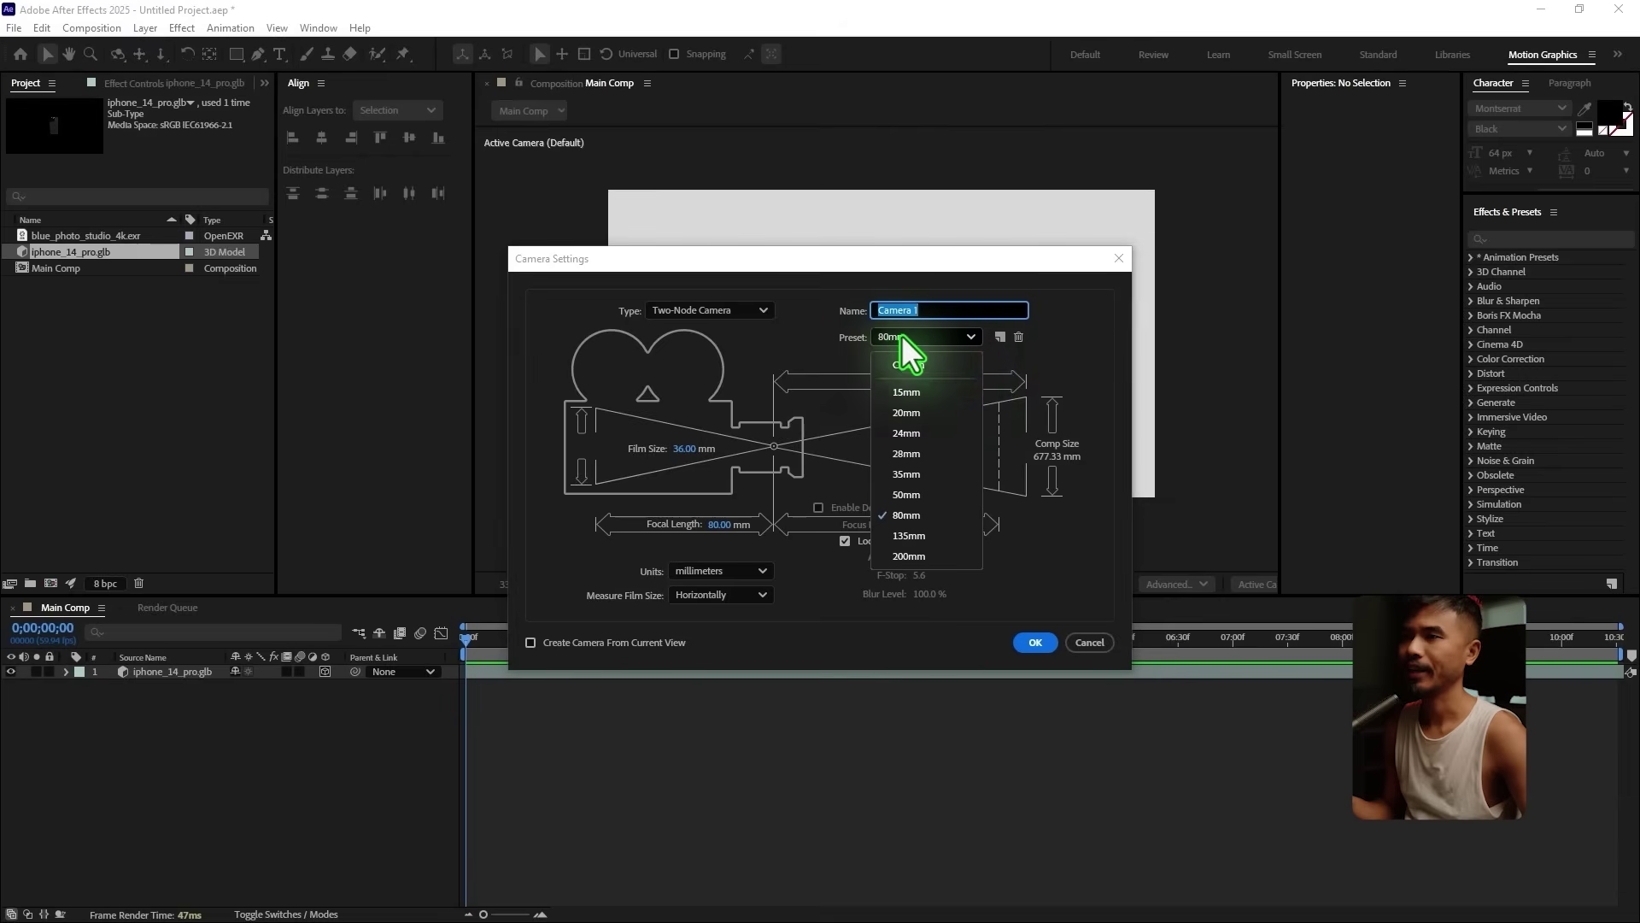
{"action": "left_click", "coordinate": [924, 517]}
{"action": "left_click_drag", "start_coordinate": [809, 247], "coordinate": [854, 276]}
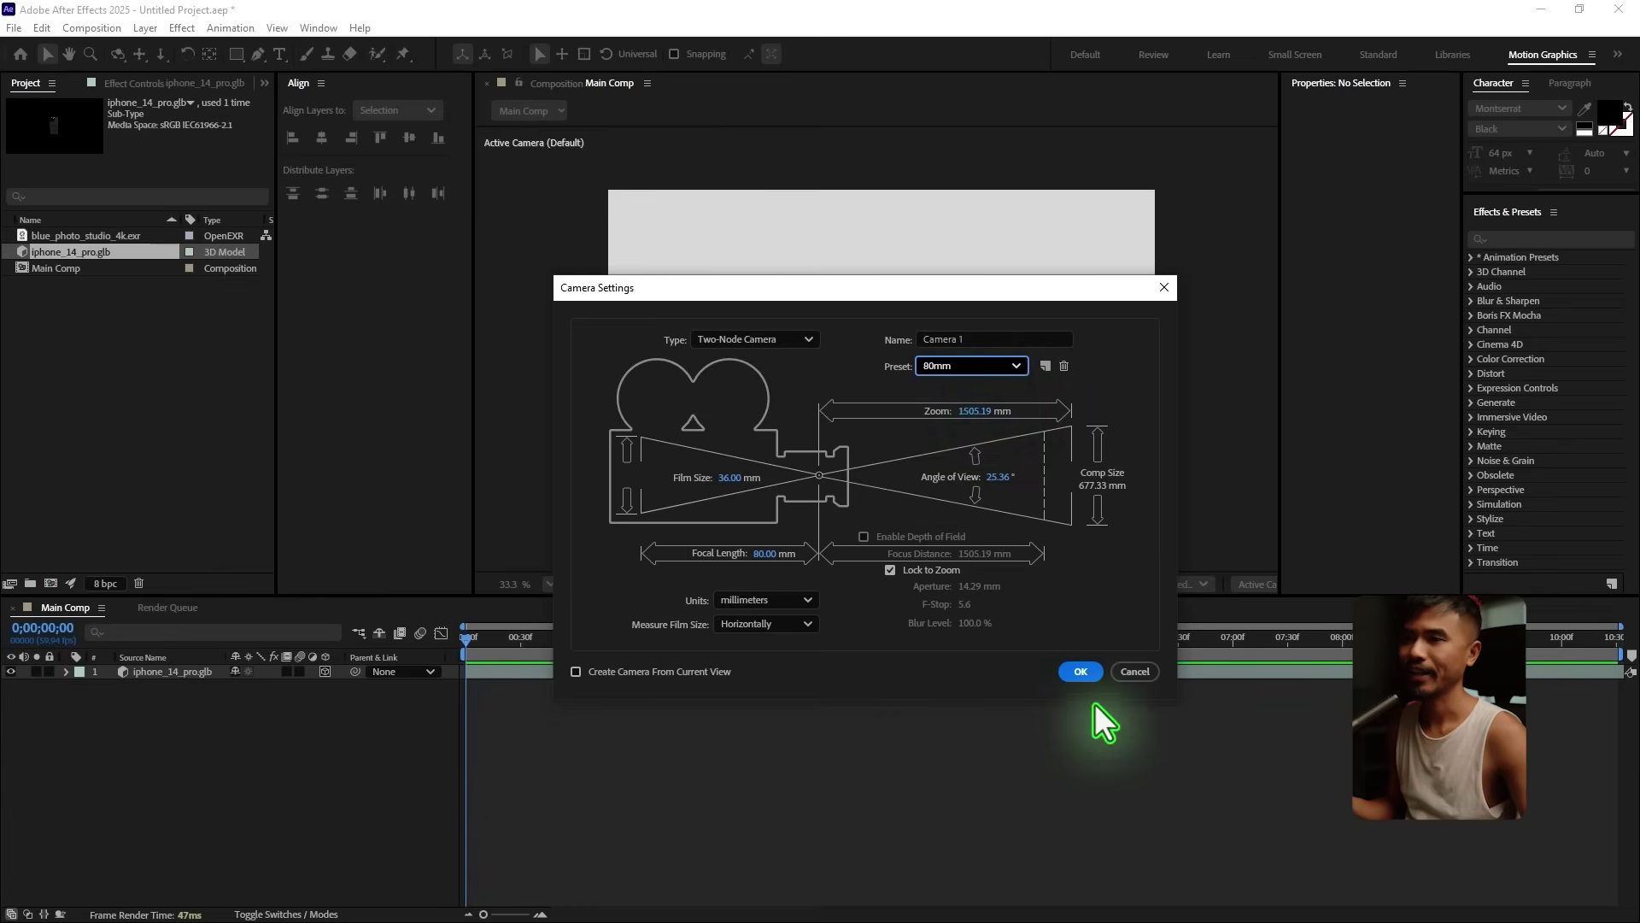
{"action": "key", "text": "Return"}
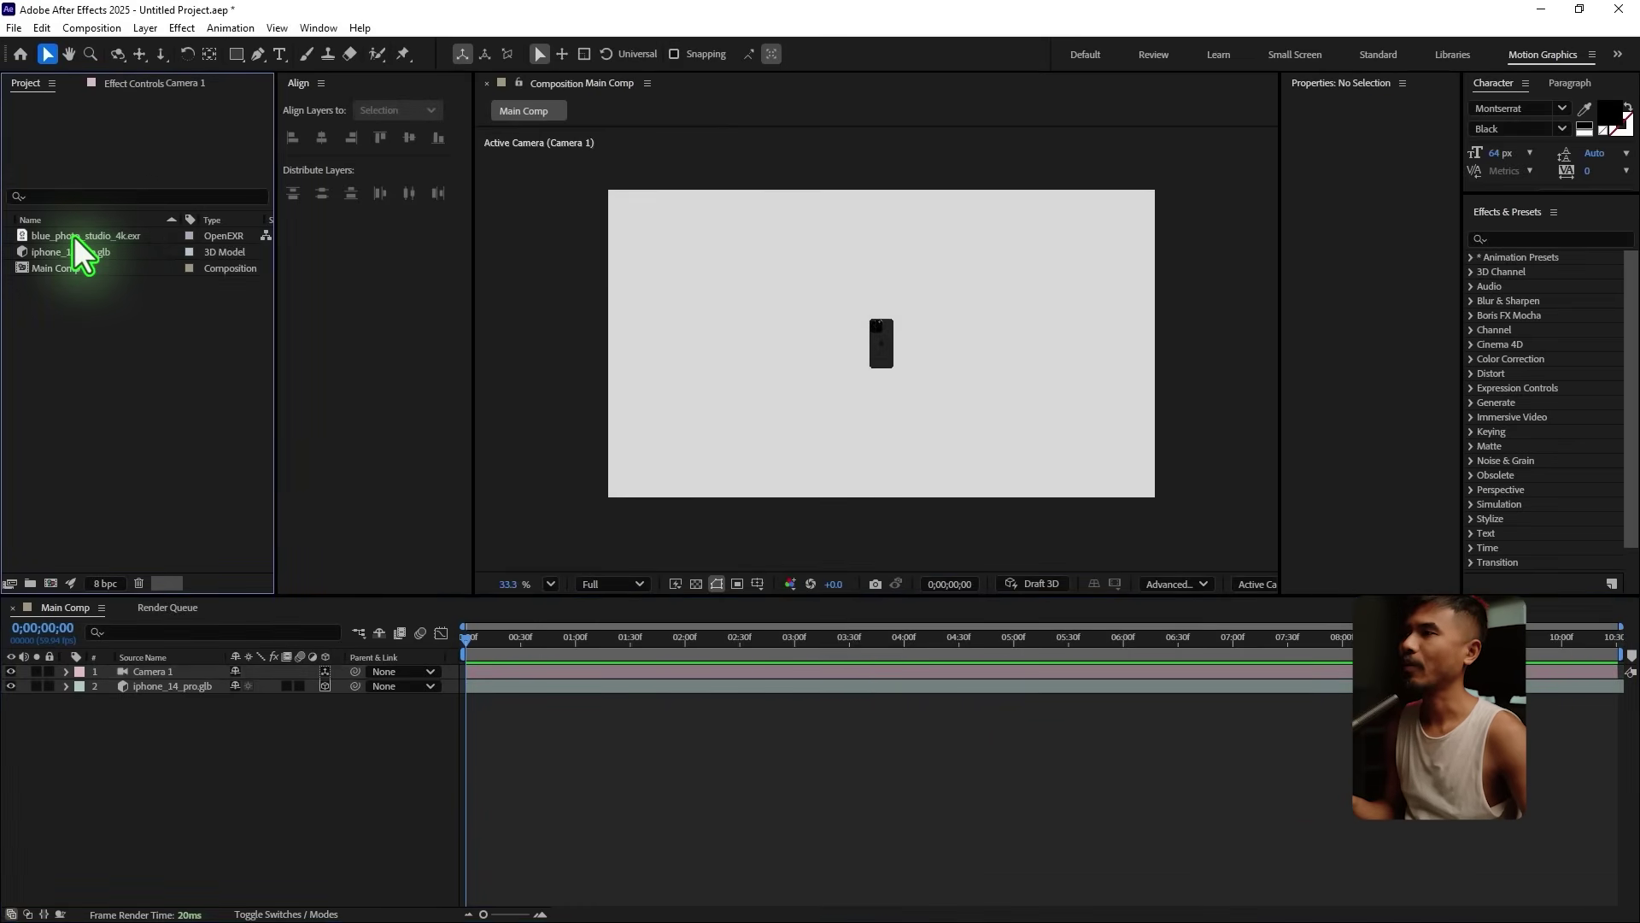
Step: Add blue_photo_studio_4k.exr to Main Comp between the camera and the phone model, and hide the layer
{"action": "left_click_drag", "start_coordinate": [75, 237], "coordinate": [202, 684]}
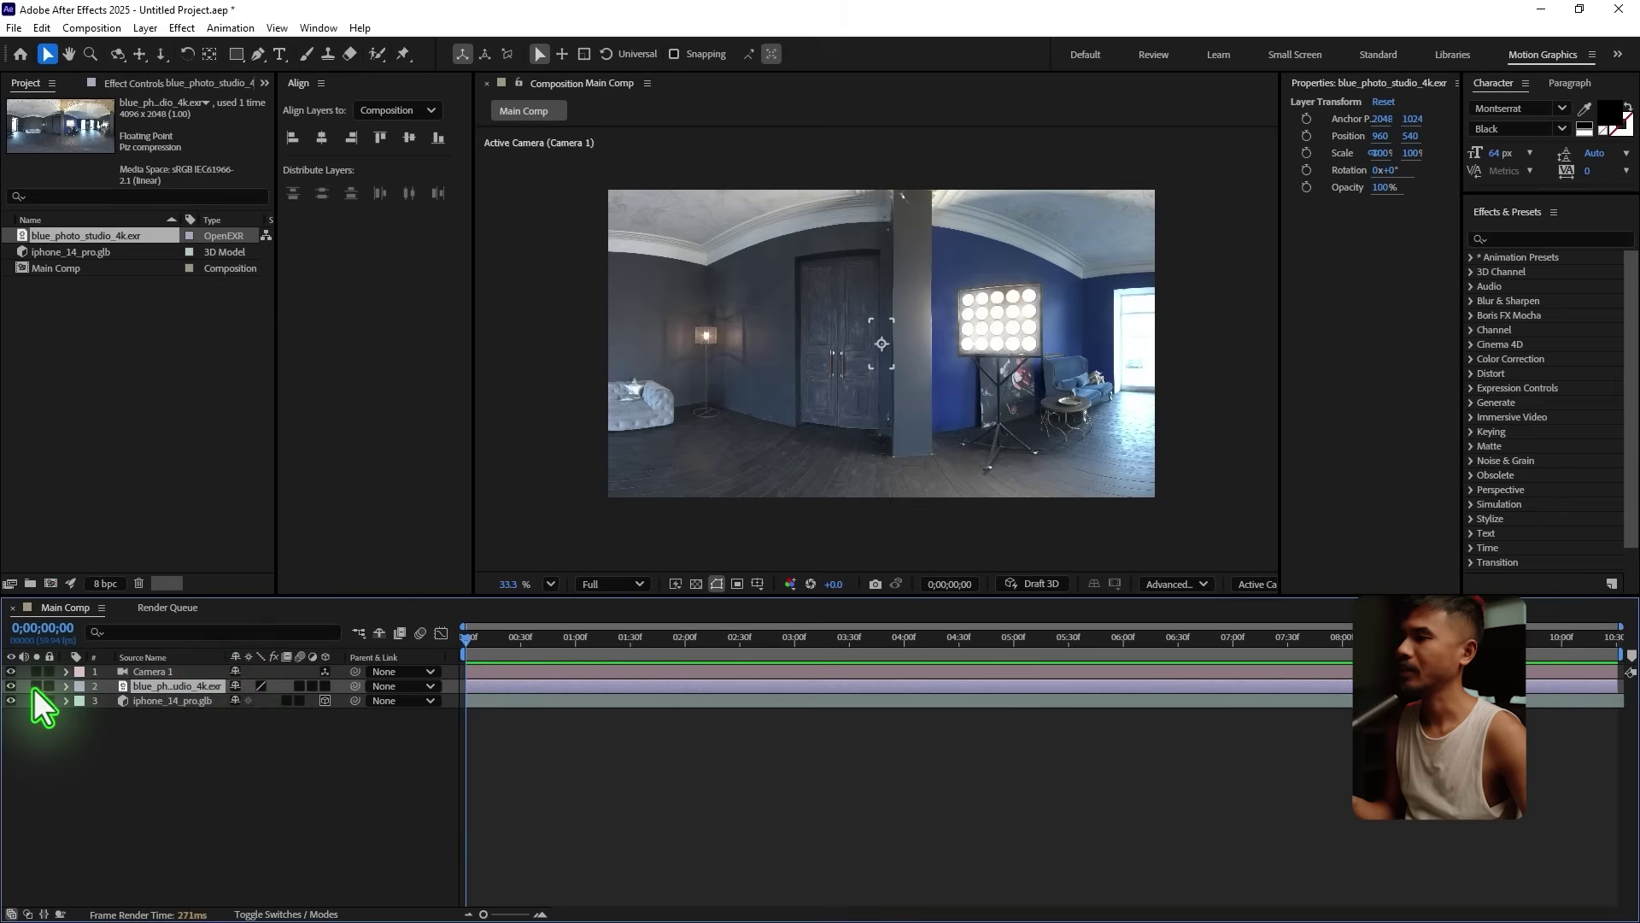
{"action": "left_click", "coordinate": [12, 685]}
{"action": "left_click", "coordinate": [289, 828]}
Step: Create a new light of type Environment in Main Comp
{"action": "left_click", "coordinate": [182, 27]}
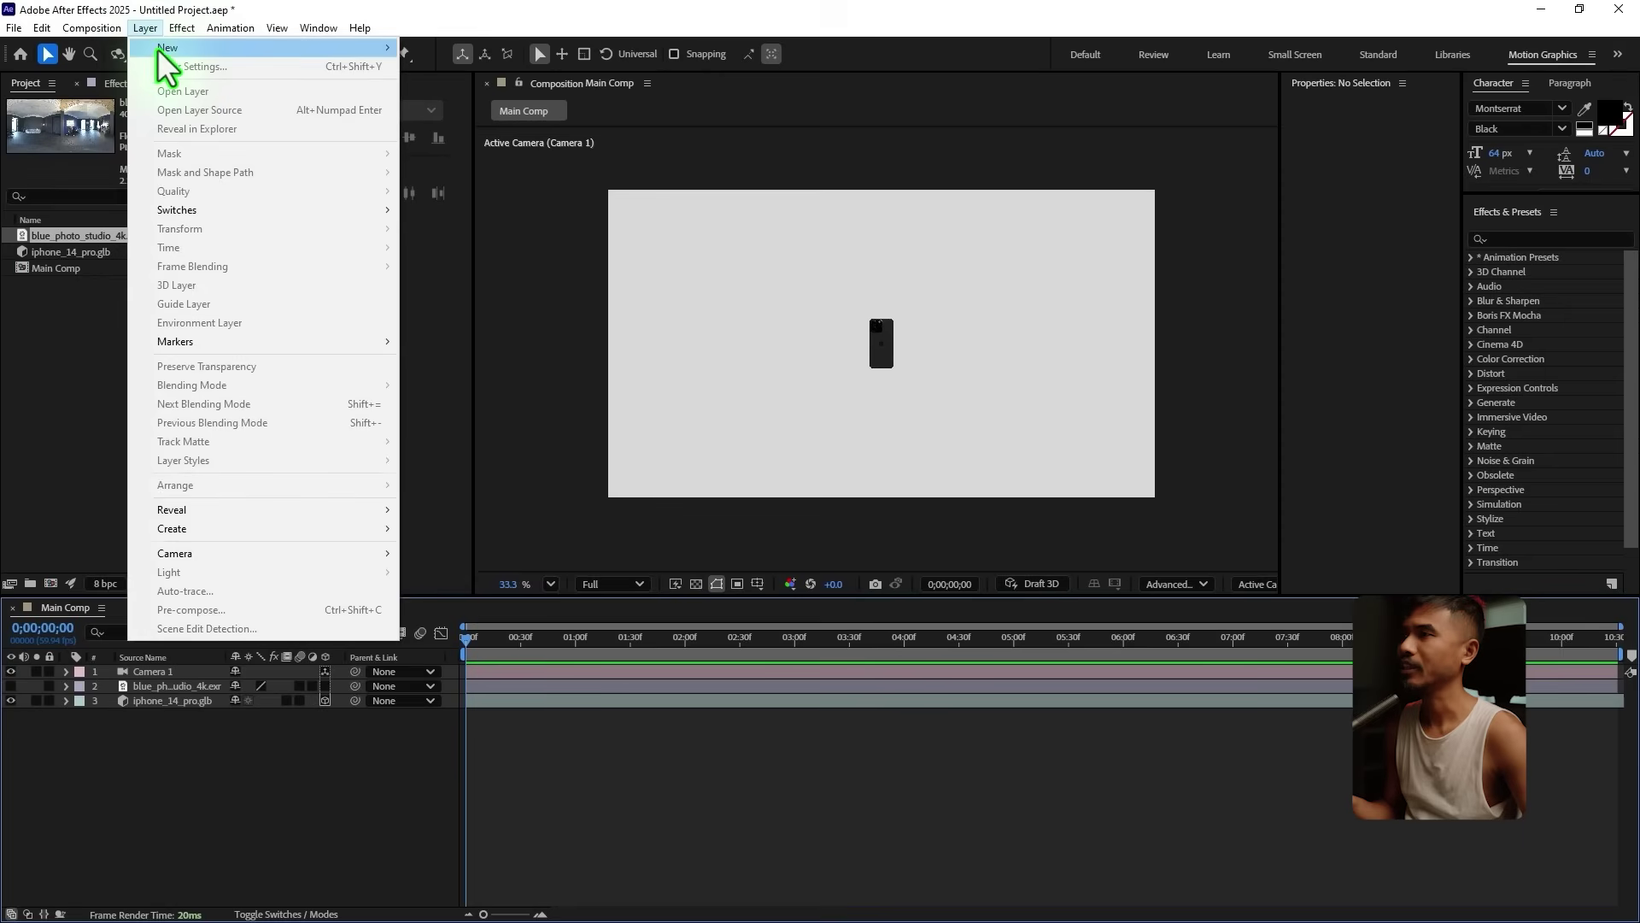
{"action": "mouse_move", "coordinate": [171, 48]}
{"action": "left_click", "coordinate": [466, 85]}
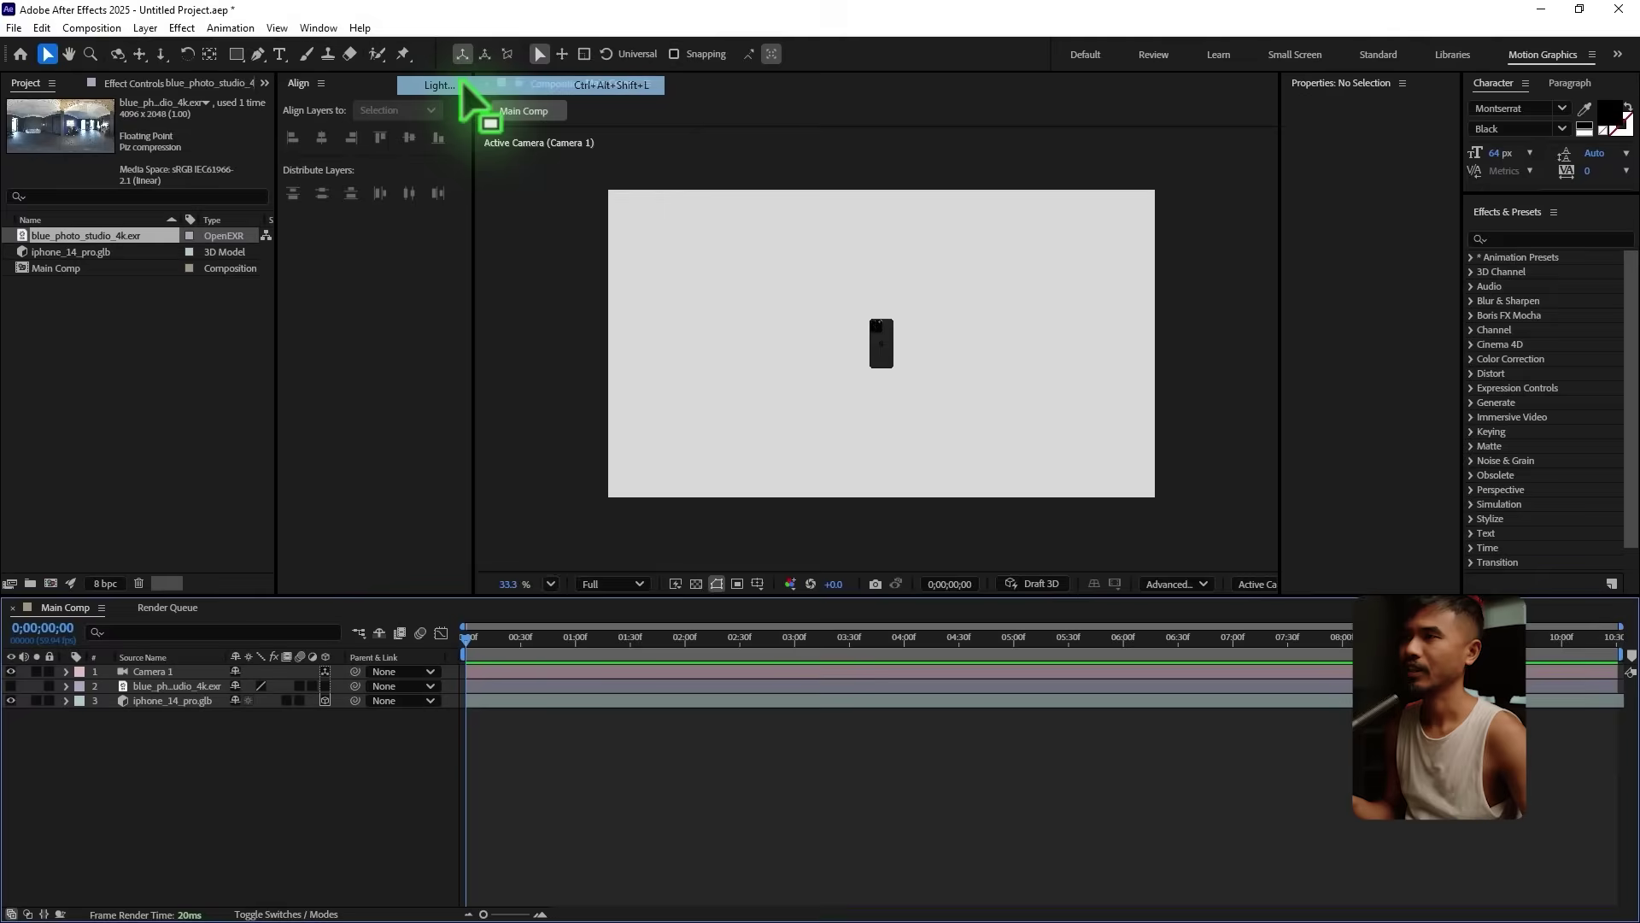
{"action": "left_click", "coordinate": [864, 289]}
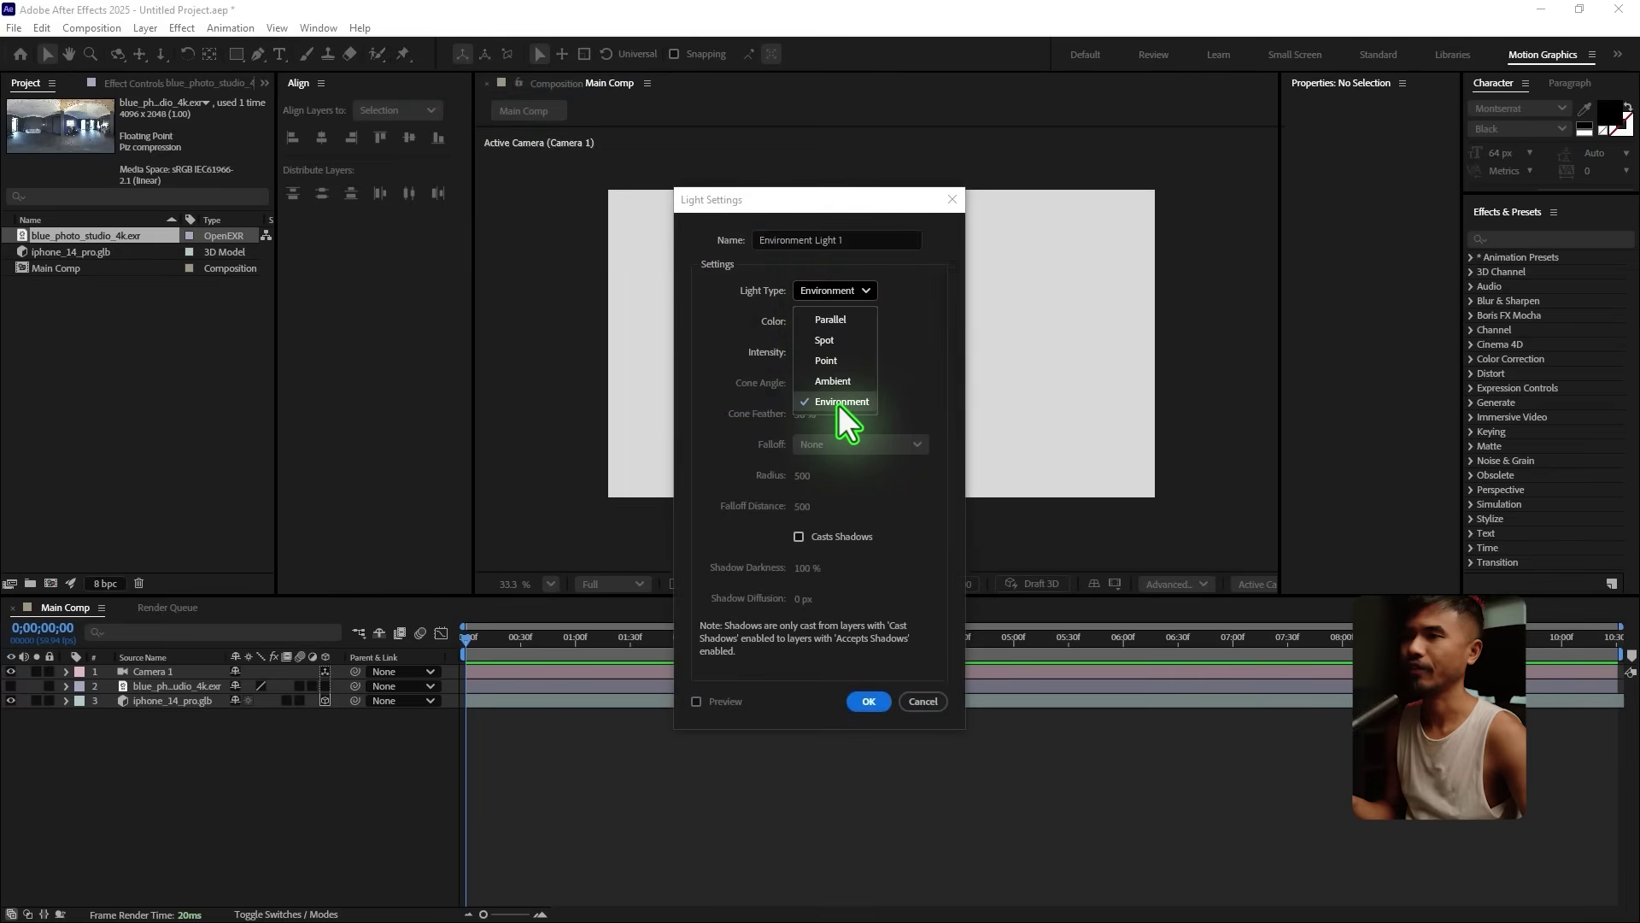
{"action": "left_click", "coordinate": [838, 404]}
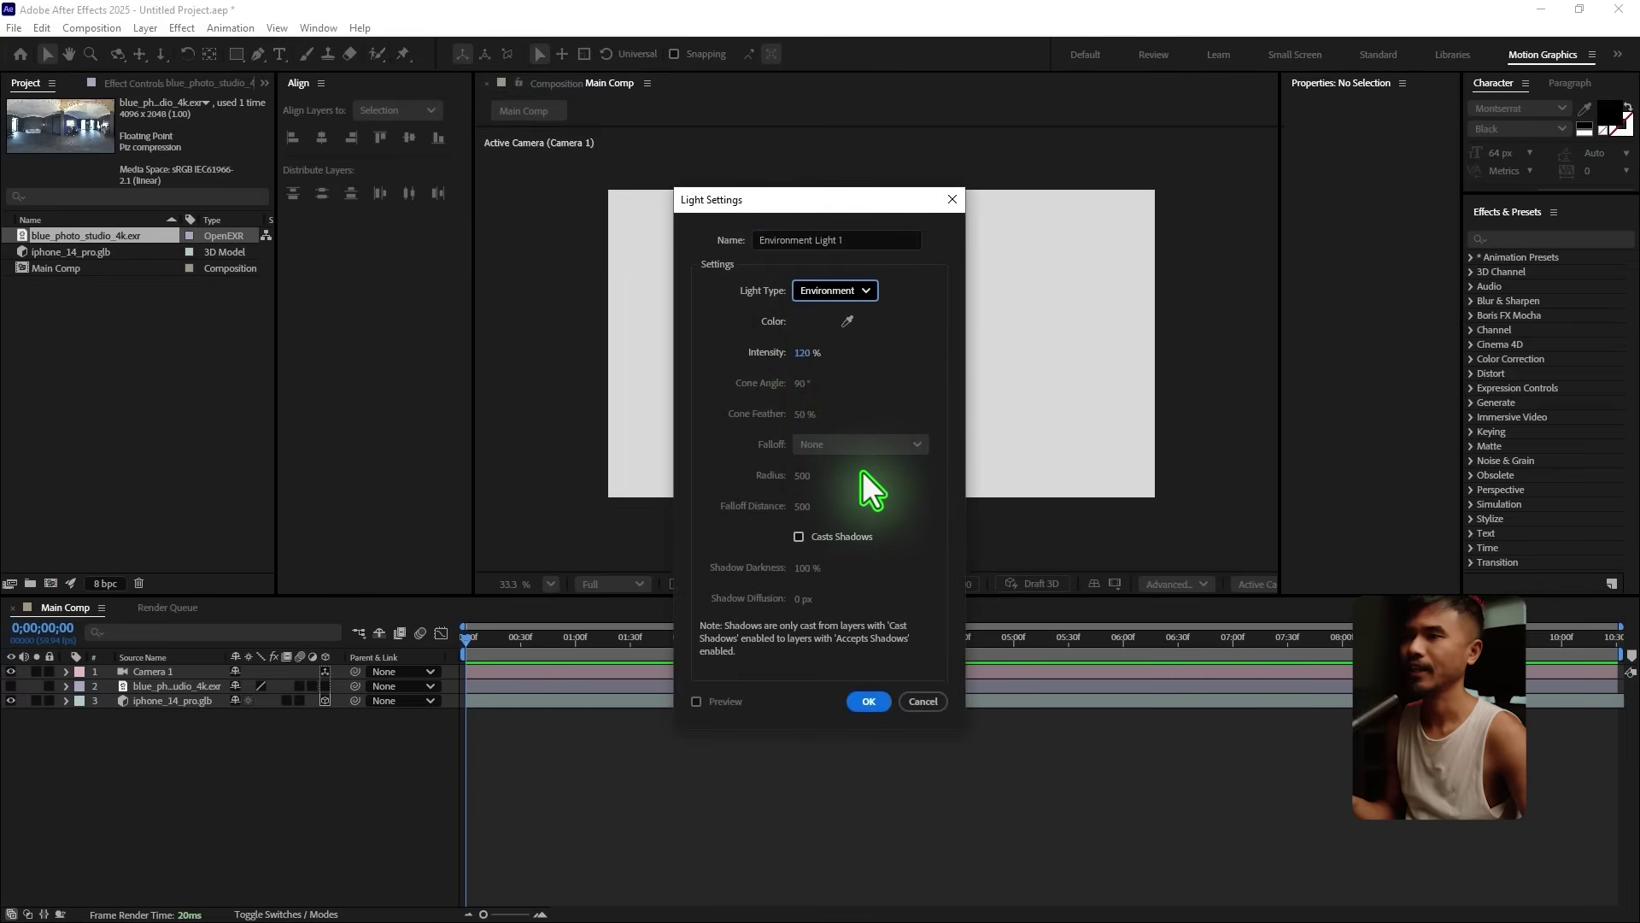
{"action": "left_click", "coordinate": [868, 702]}
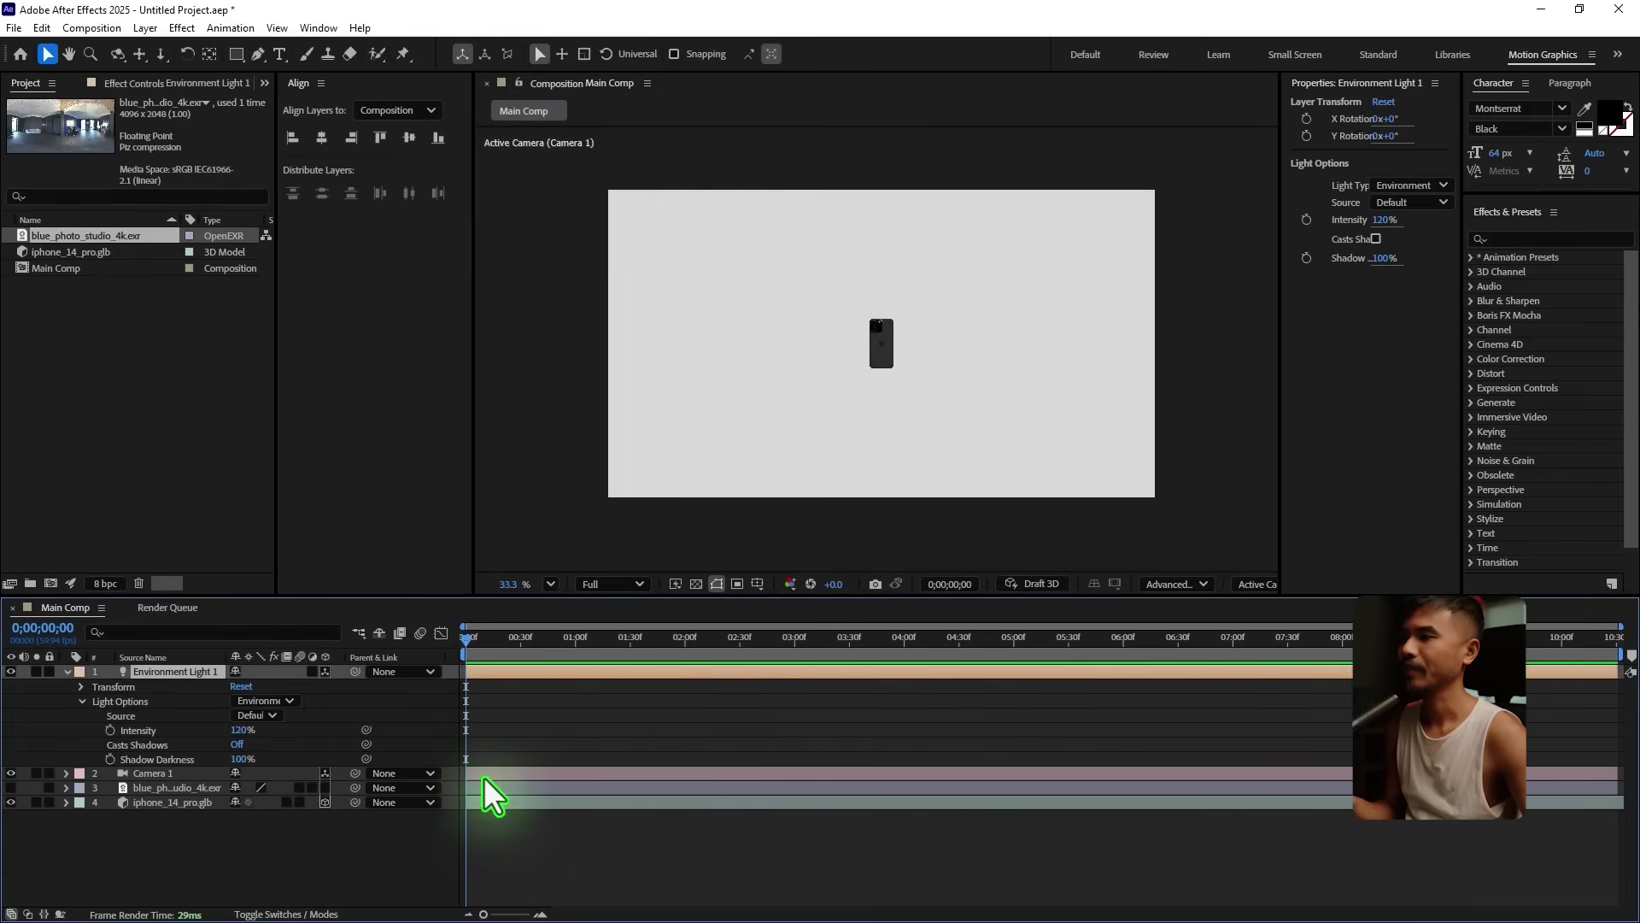
Step: Set the environment light's source to the blue_photo_studio_4k.exr layer and collapse its light options
{"action": "left_click", "coordinate": [149, 717]}
{"action": "left_click", "coordinate": [258, 715]}
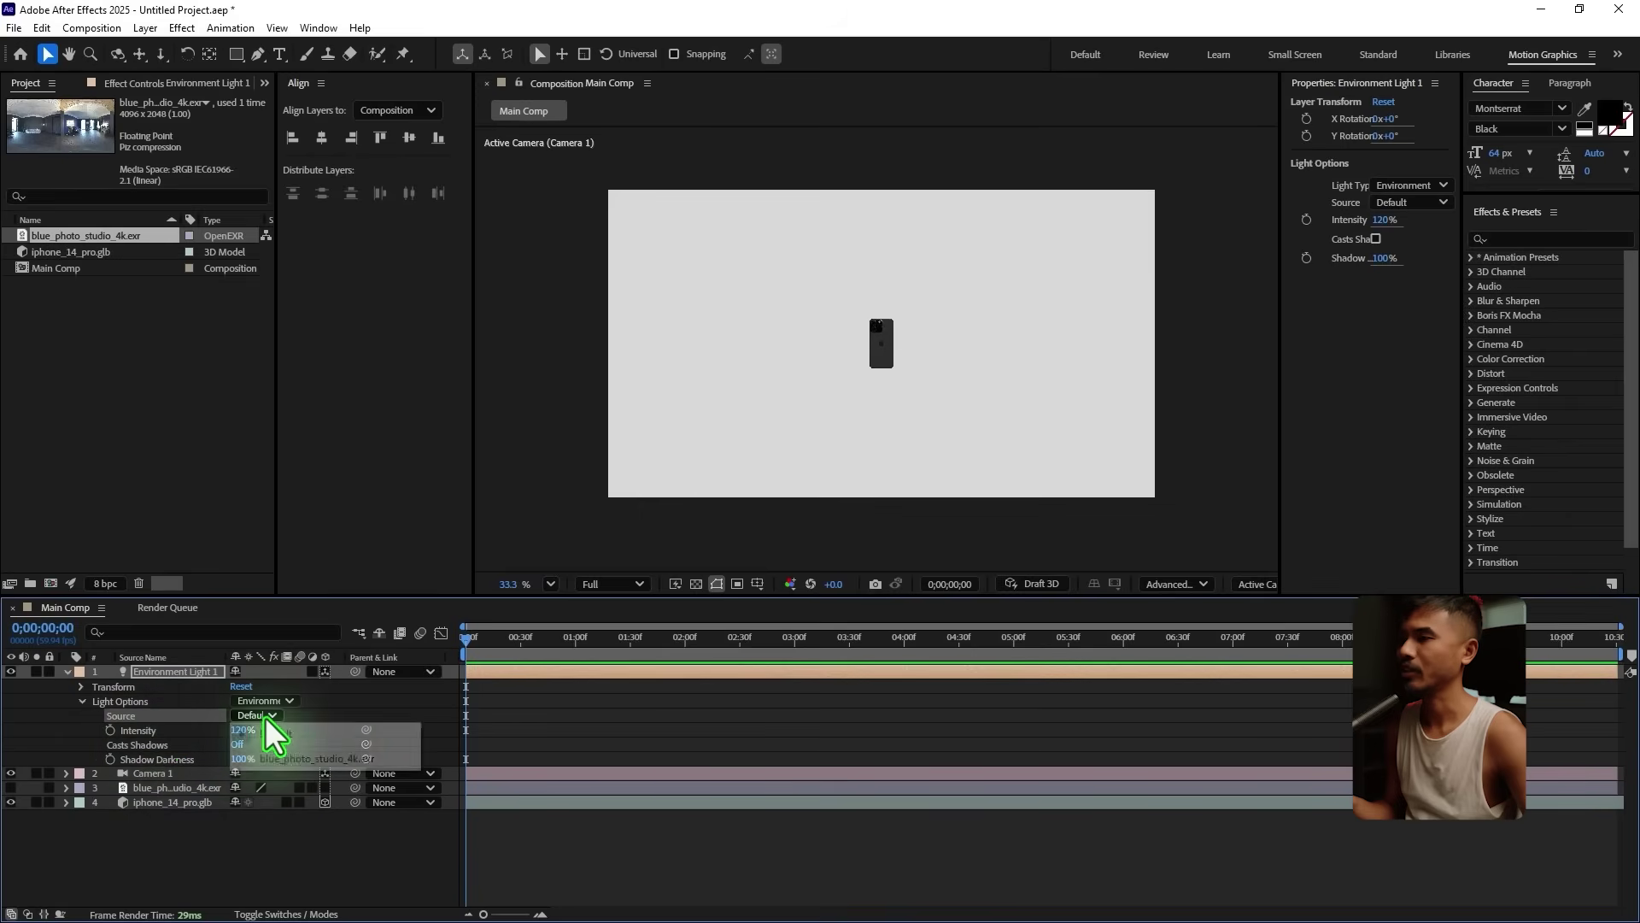
{"action": "left_click", "coordinate": [351, 762]}
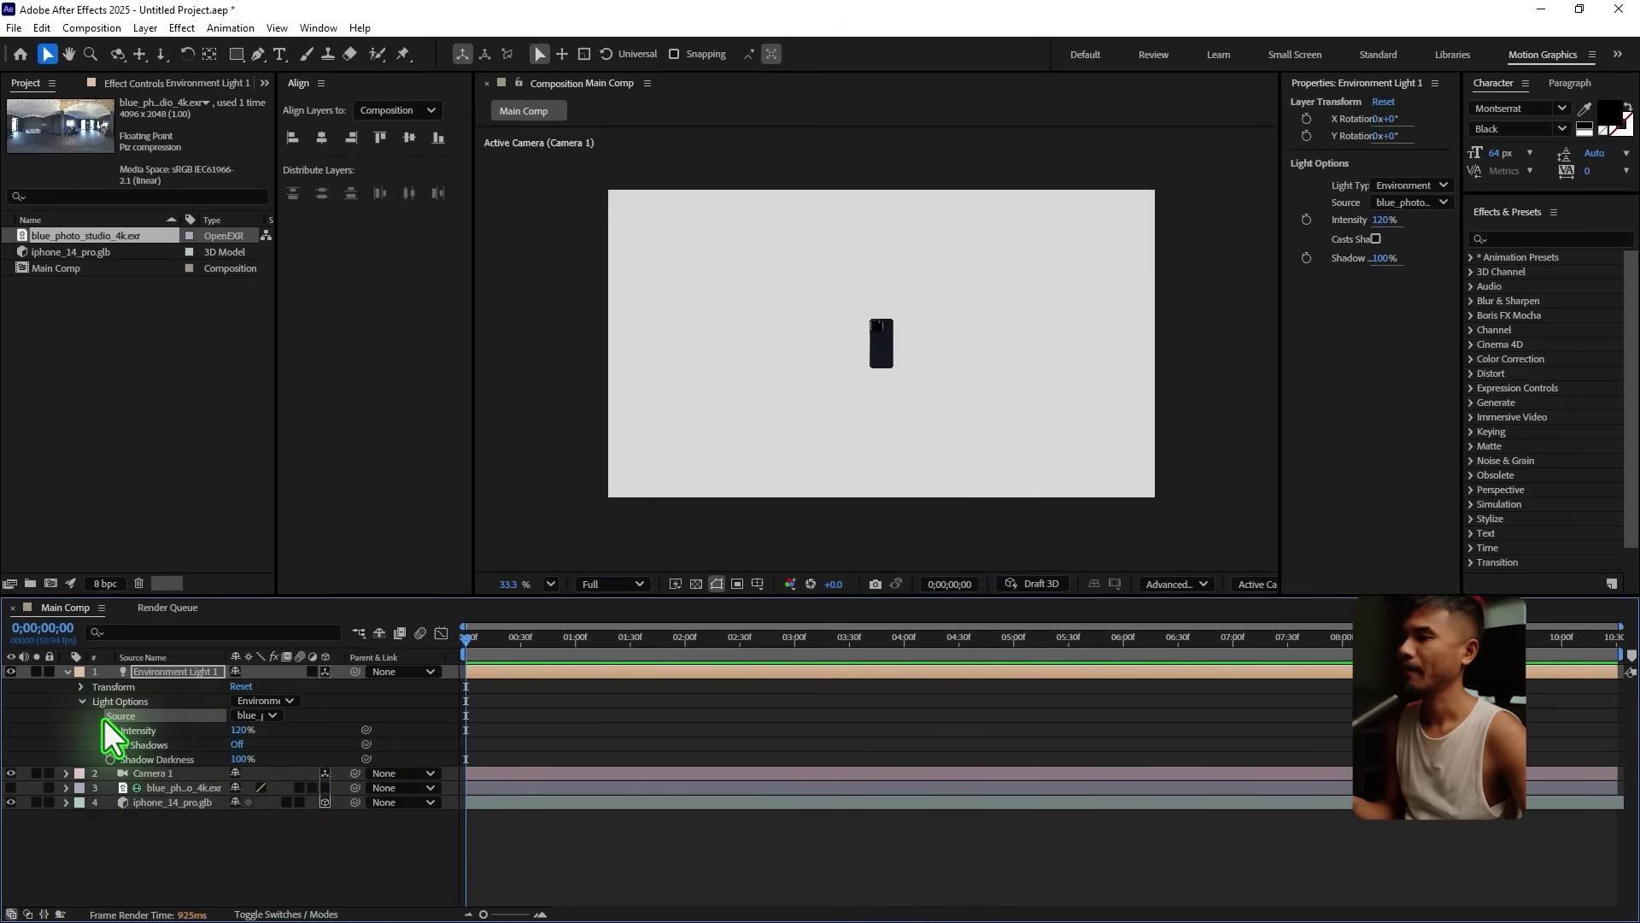
{"action": "left_click", "coordinate": [81, 701]}
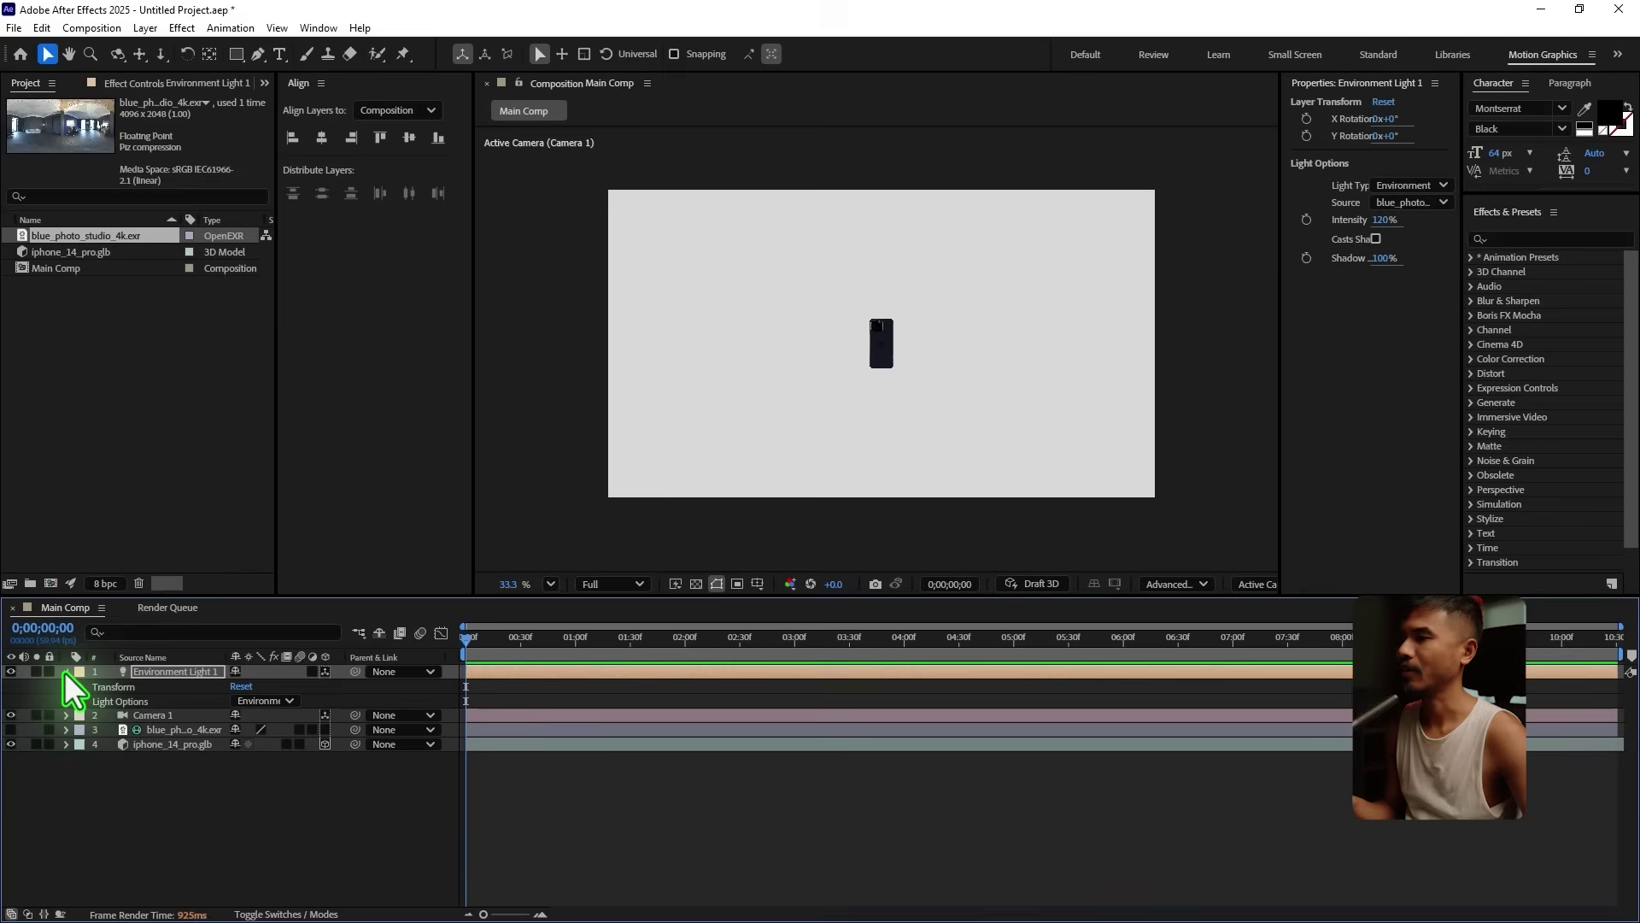
Step: Move Camera 1 to the top of the layer stack and dolly it in to about Z -713 so the phone fills the frame
{"action": "left_click", "coordinate": [66, 671]}
{"action": "scroll", "coordinate": [919, 427], "scroll_direction": "up", "scroll_amount": 1}
{"action": "scroll", "coordinate": [887, 337], "scroll_direction": "down", "scroll_amount": 1}
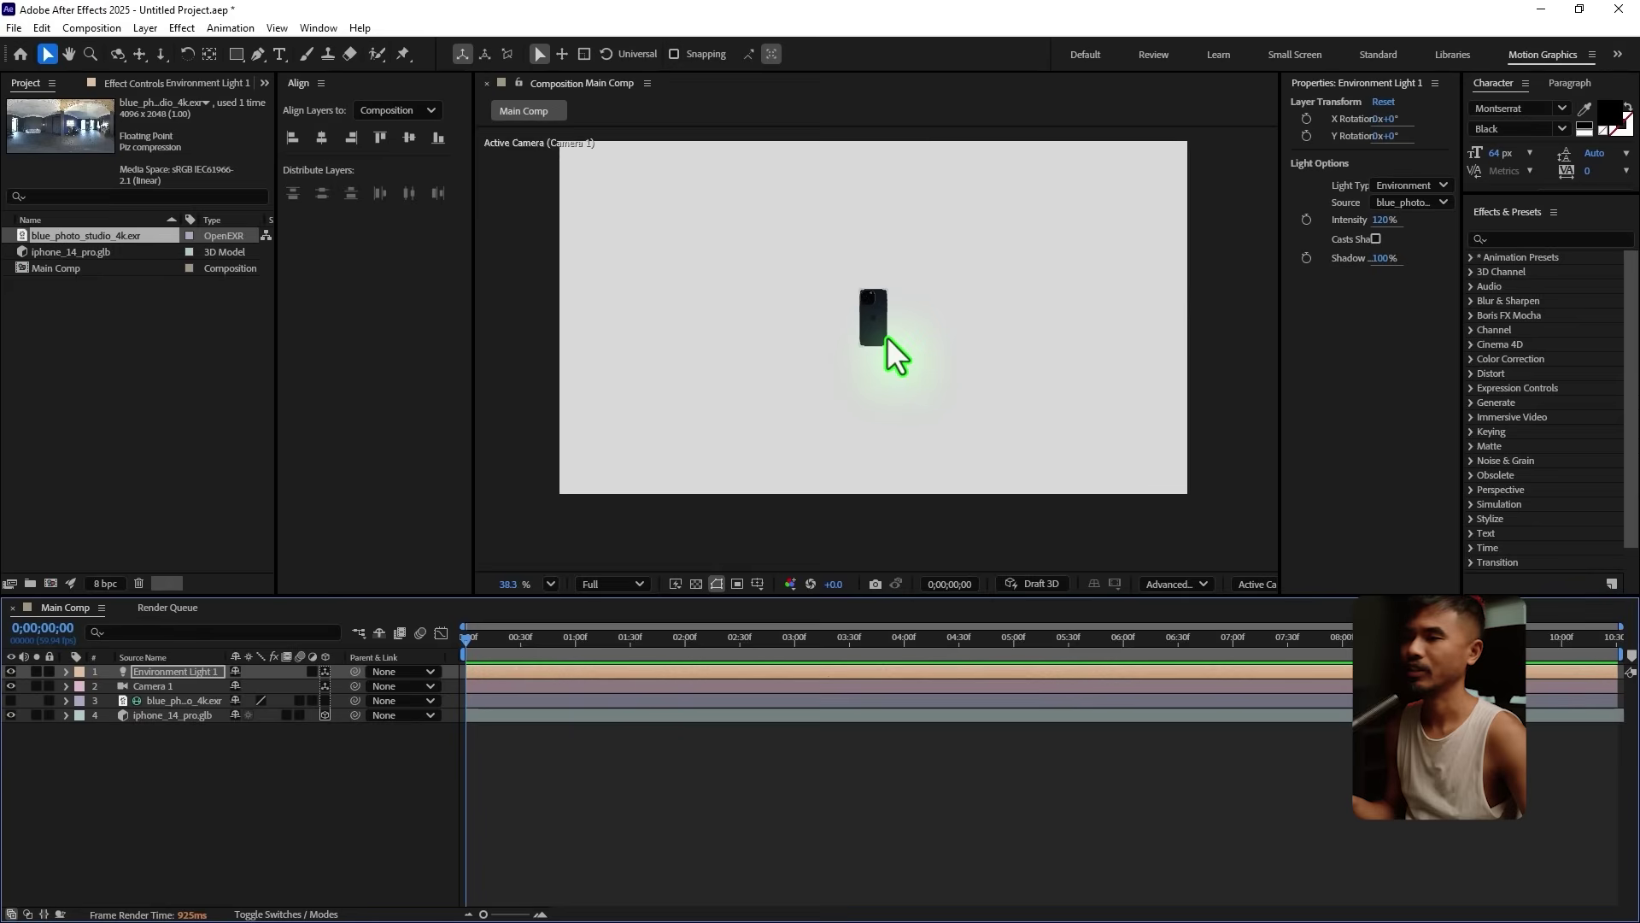
{"action": "left_click_drag", "start_coordinate": [147, 689], "coordinate": [172, 671]}
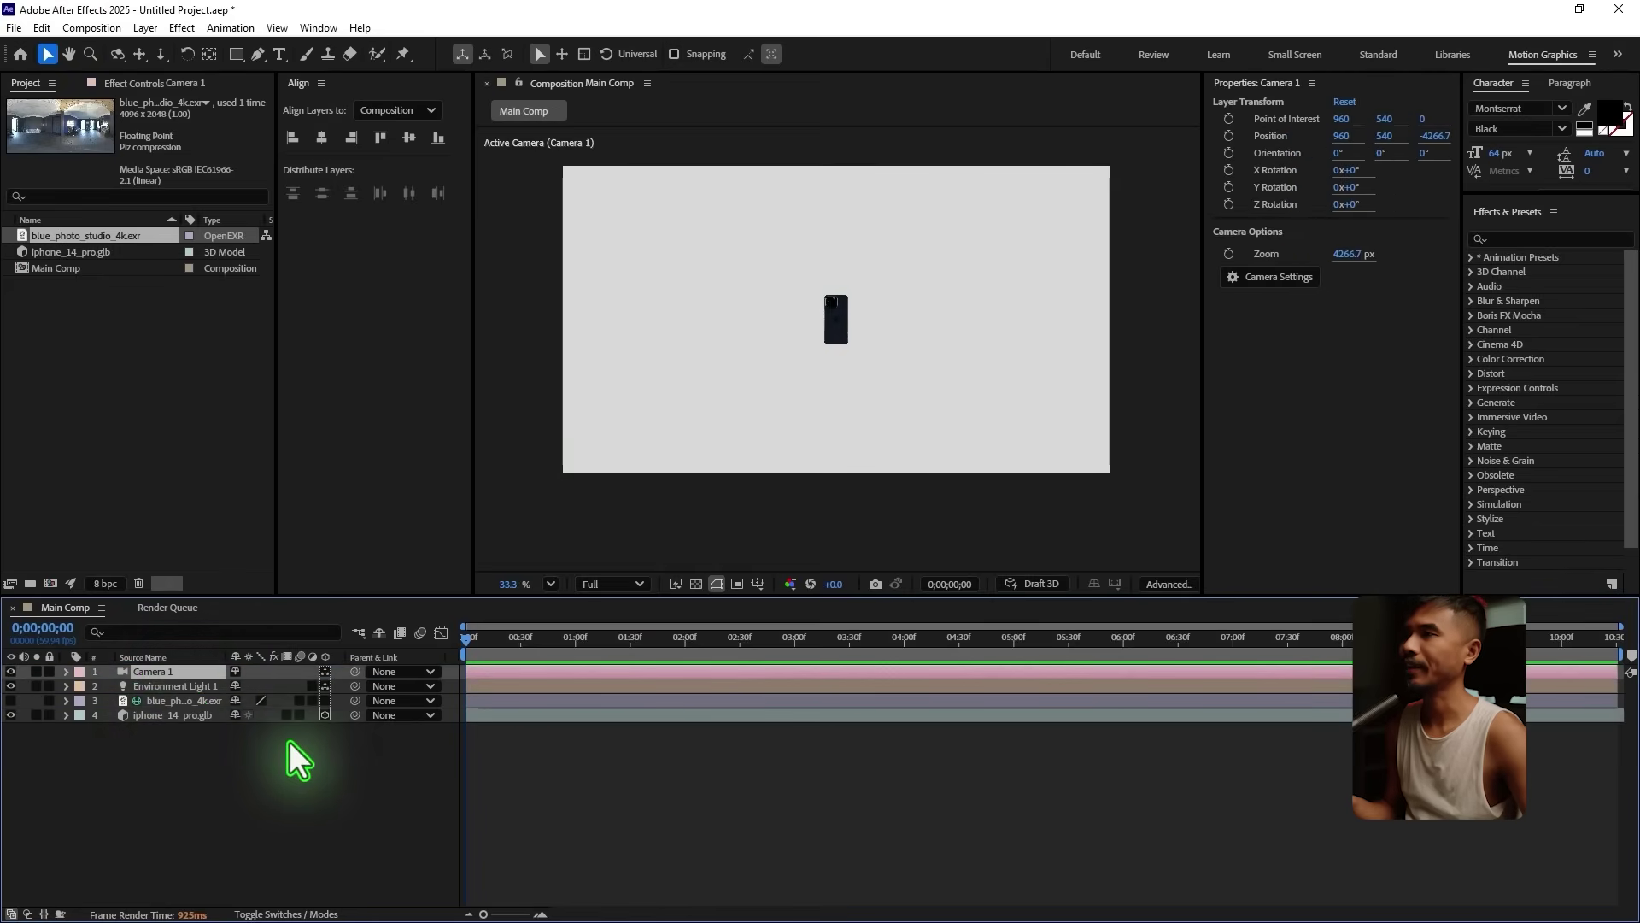
{"action": "left_click_drag", "start_coordinate": [159, 55], "coordinate": [273, 91]}
{"action": "left_click_drag", "start_coordinate": [828, 361], "coordinate": [870, 329]}
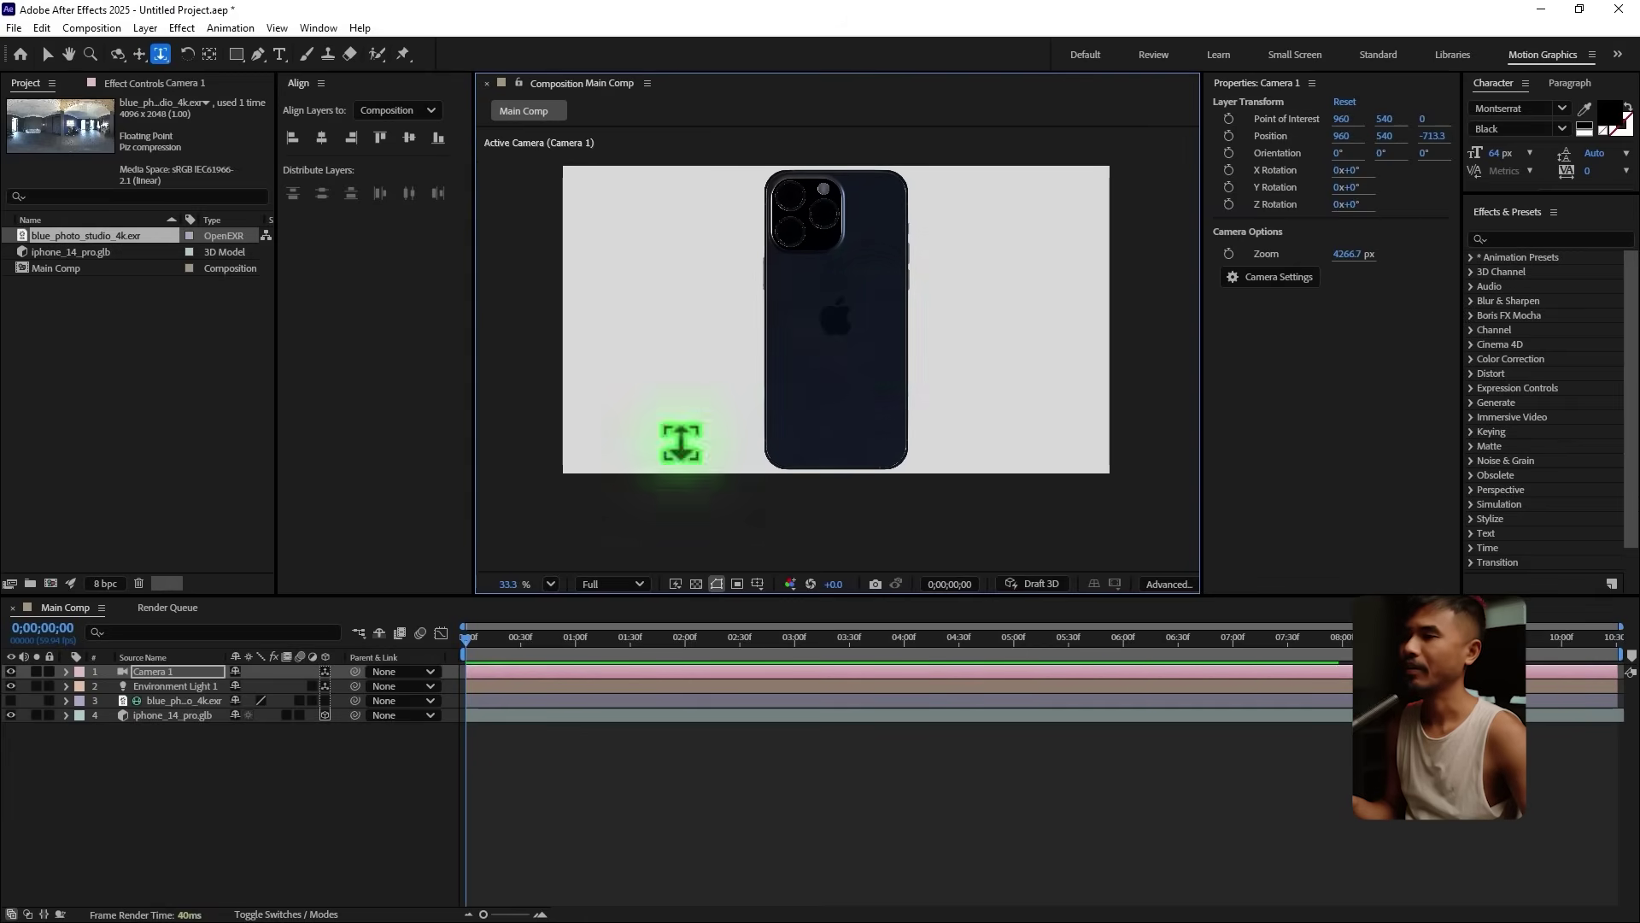
Step: Set the Z Rotation of the iphone_14_pro.glb layer to 90° so the phone stands edge-on to the camera
{"action": "left_click", "coordinate": [178, 716]}
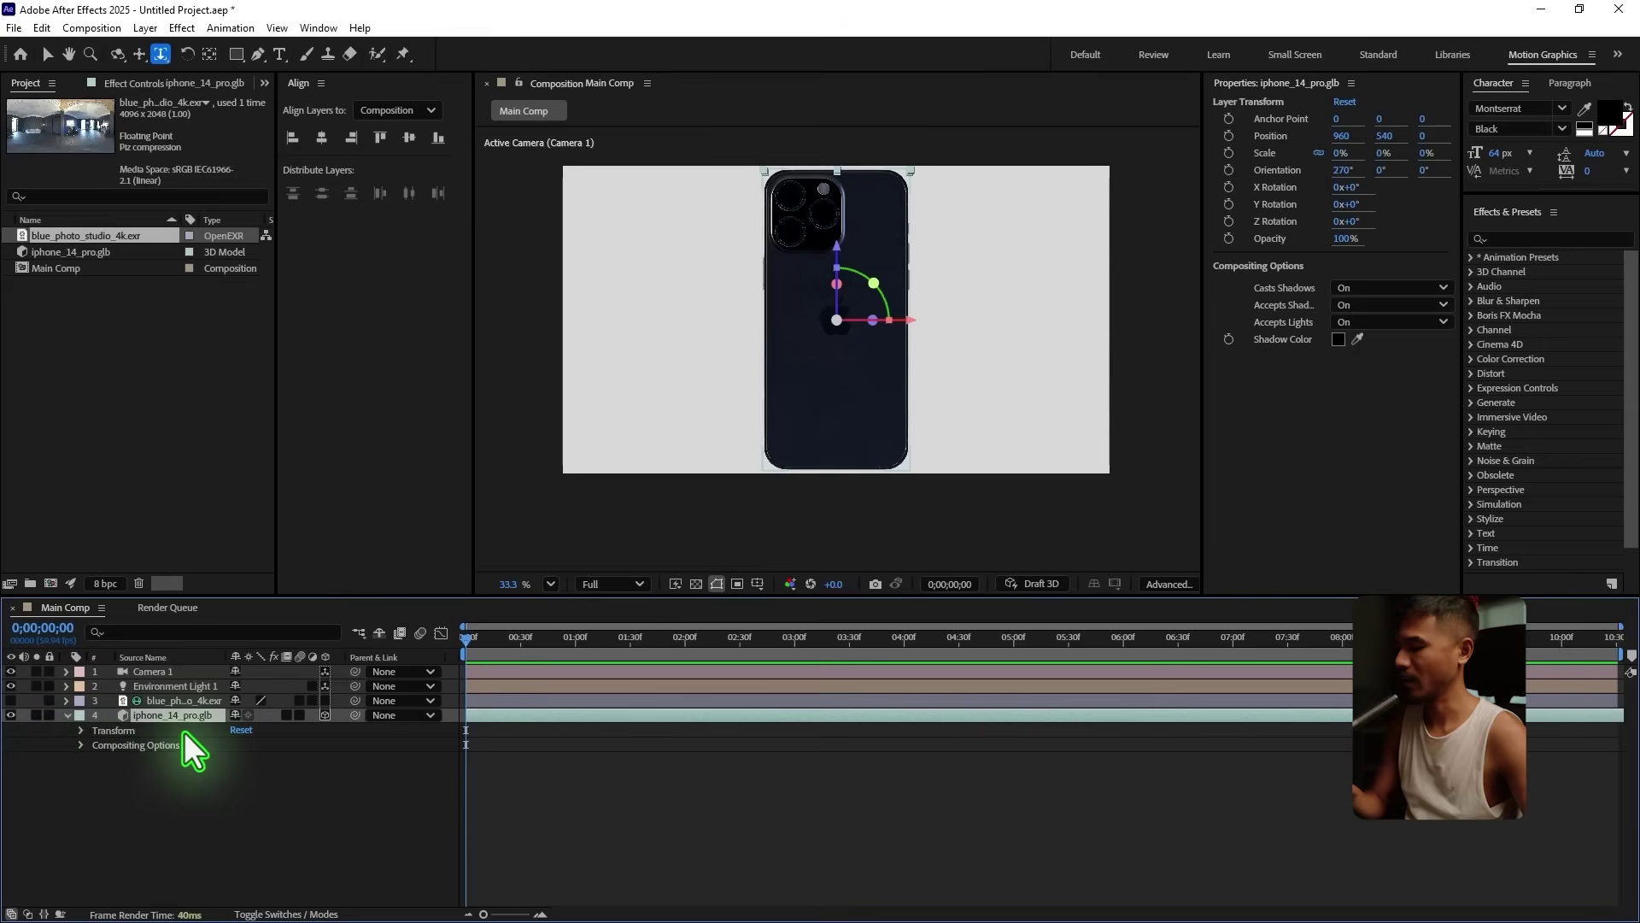
{"action": "key", "text": "r"}
{"action": "mouse_move", "coordinate": [246, 774]}
{"action": "left_mouse_down"}
{"action": "mouse_move", "coordinate": [282, 770]}
{"action": "mouse_move", "coordinate": [253, 775]}
{"action": "left_mouse_up"}
{"action": "left_click", "coordinate": [255, 774]}
{"action": "type", "text": "90"}
{"action": "key", "text": "Return"}
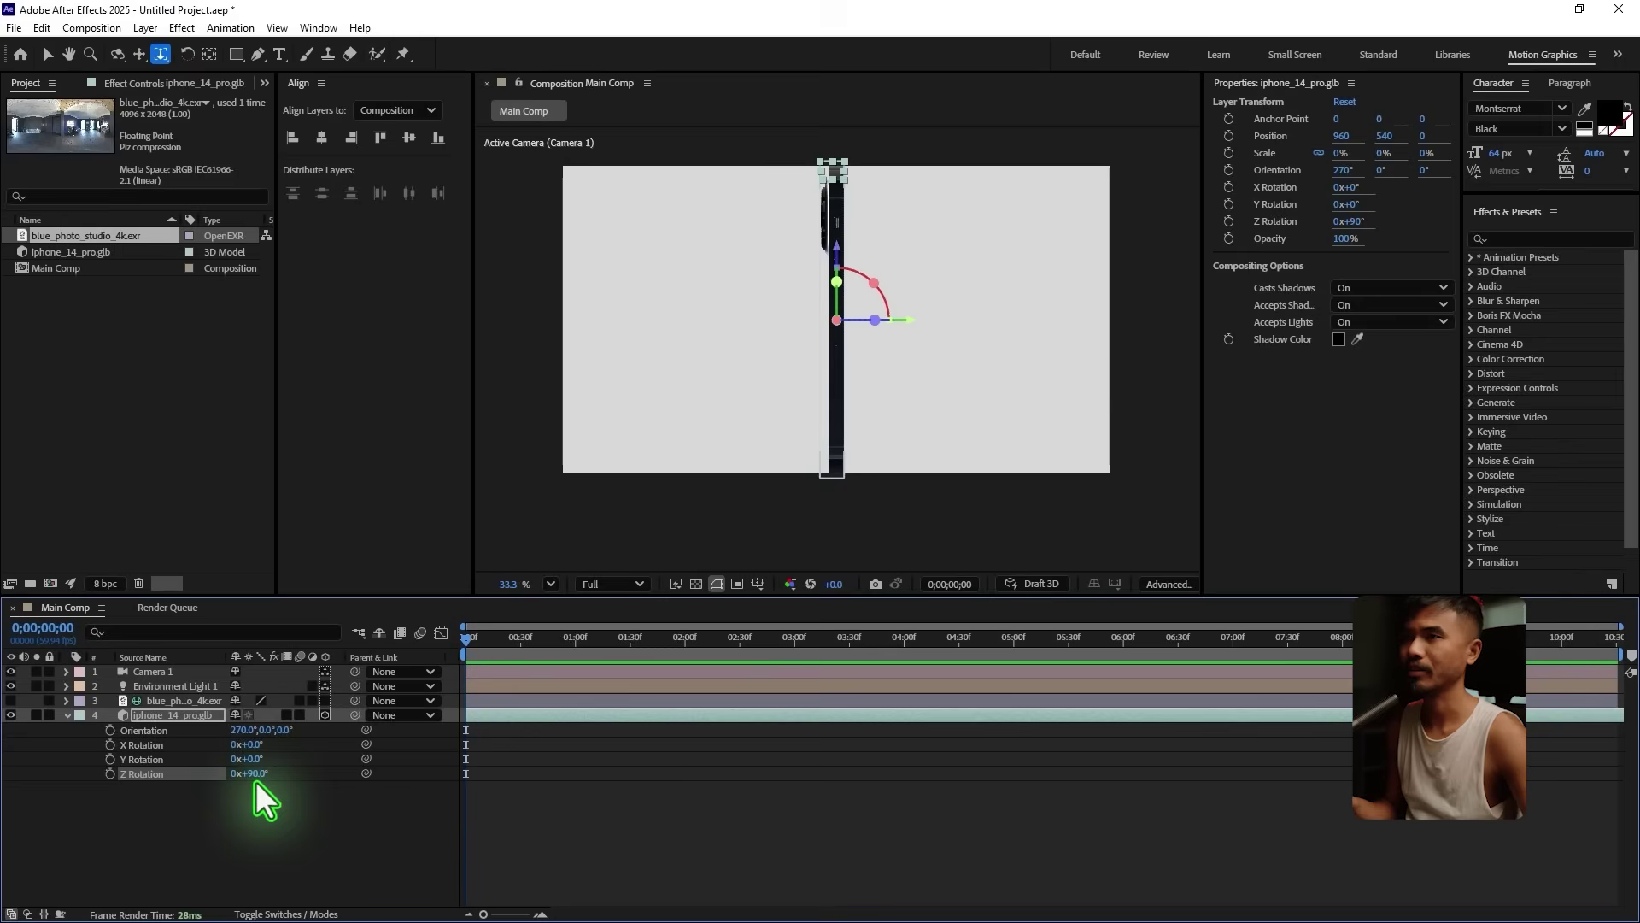
{"action": "left_click", "coordinate": [67, 715]}
Step: Dolly Camera 1 back to about Z -747 and add starting keyframes for its Position and Point of Interest at 0;00;00;00
{"action": "left_click", "coordinate": [146, 671]}
{"action": "left_click", "coordinate": [843, 345]}
{"action": "left_click_drag", "start_coordinate": [843, 345], "coordinate": [846, 373]}
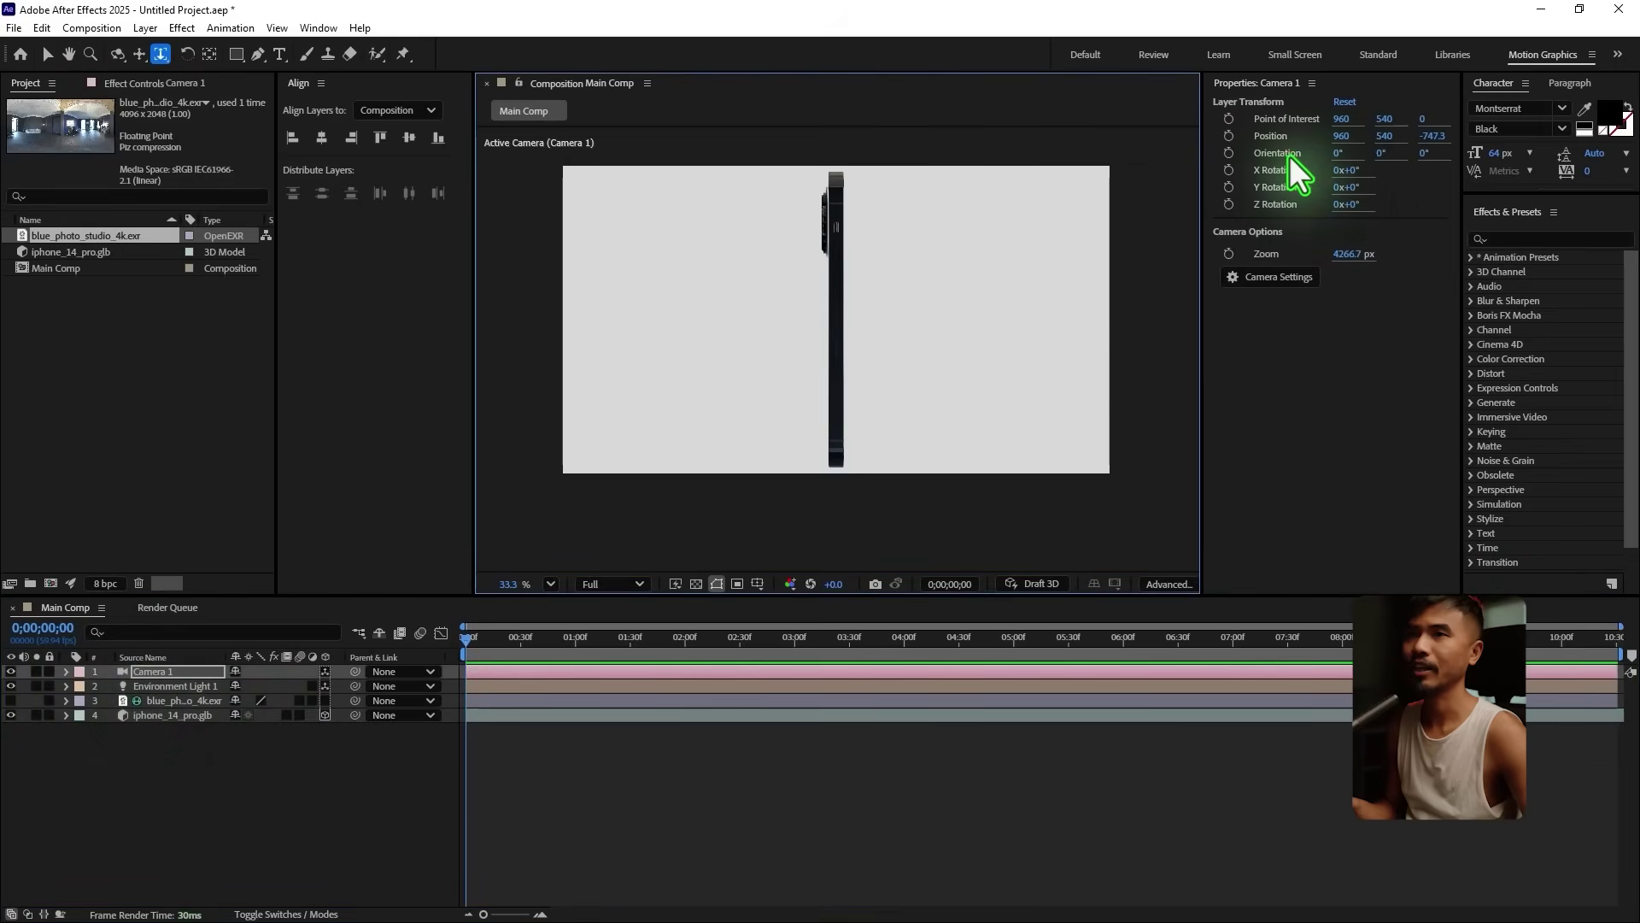
{"action": "left_click", "coordinate": [1229, 140]}
{"action": "left_click", "coordinate": [1229, 136]}
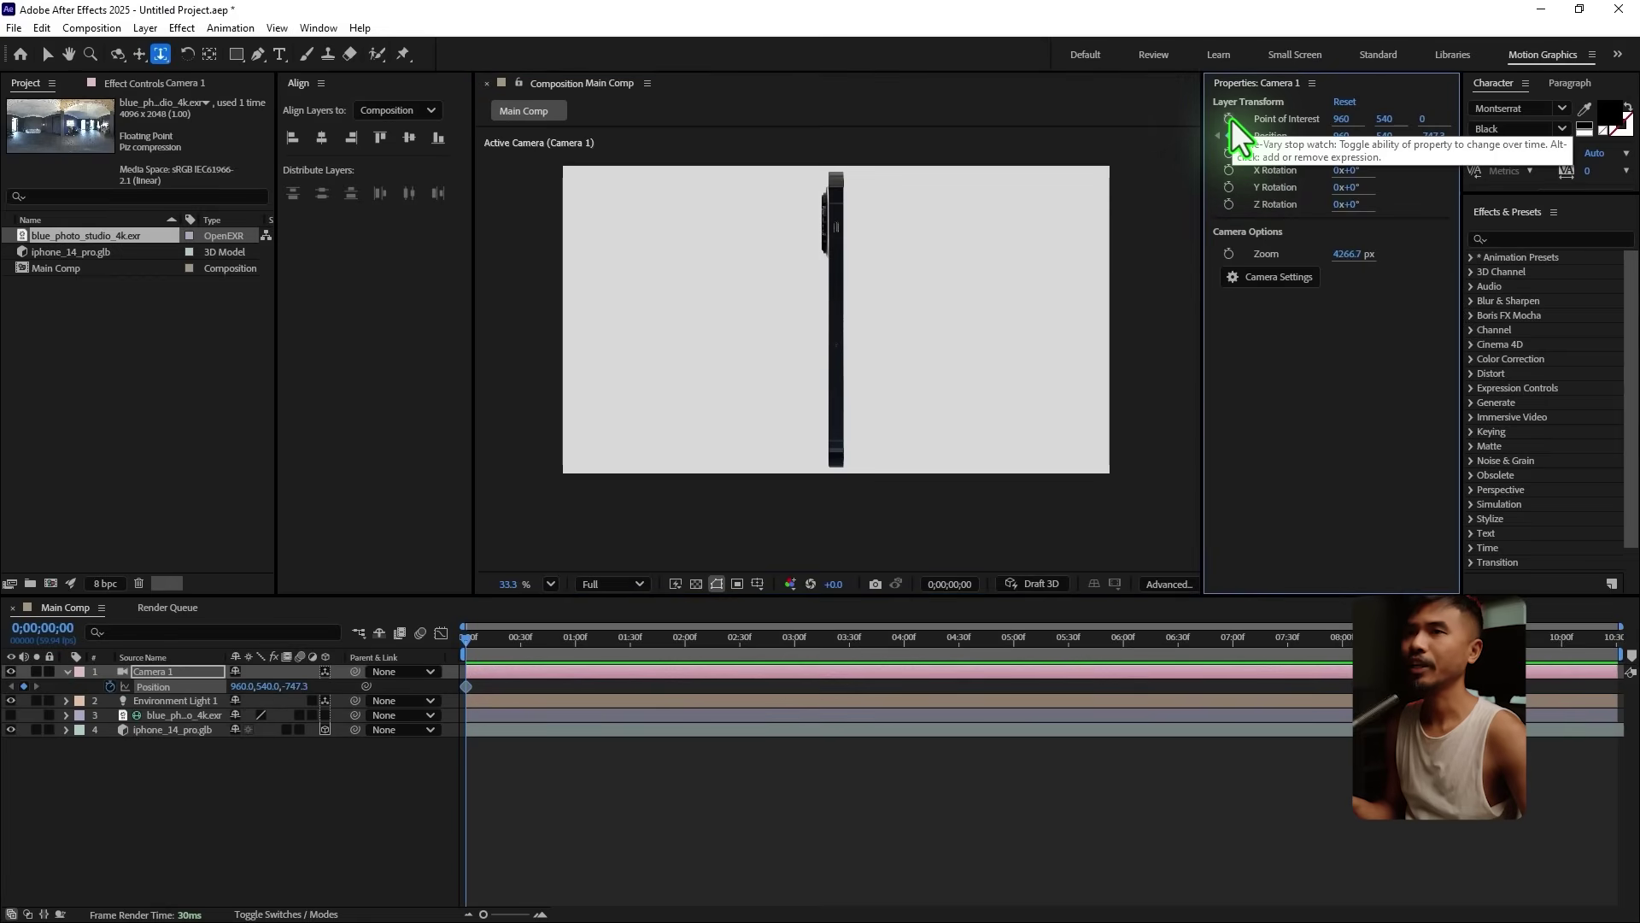
{"action": "left_click", "coordinate": [1228, 119]}
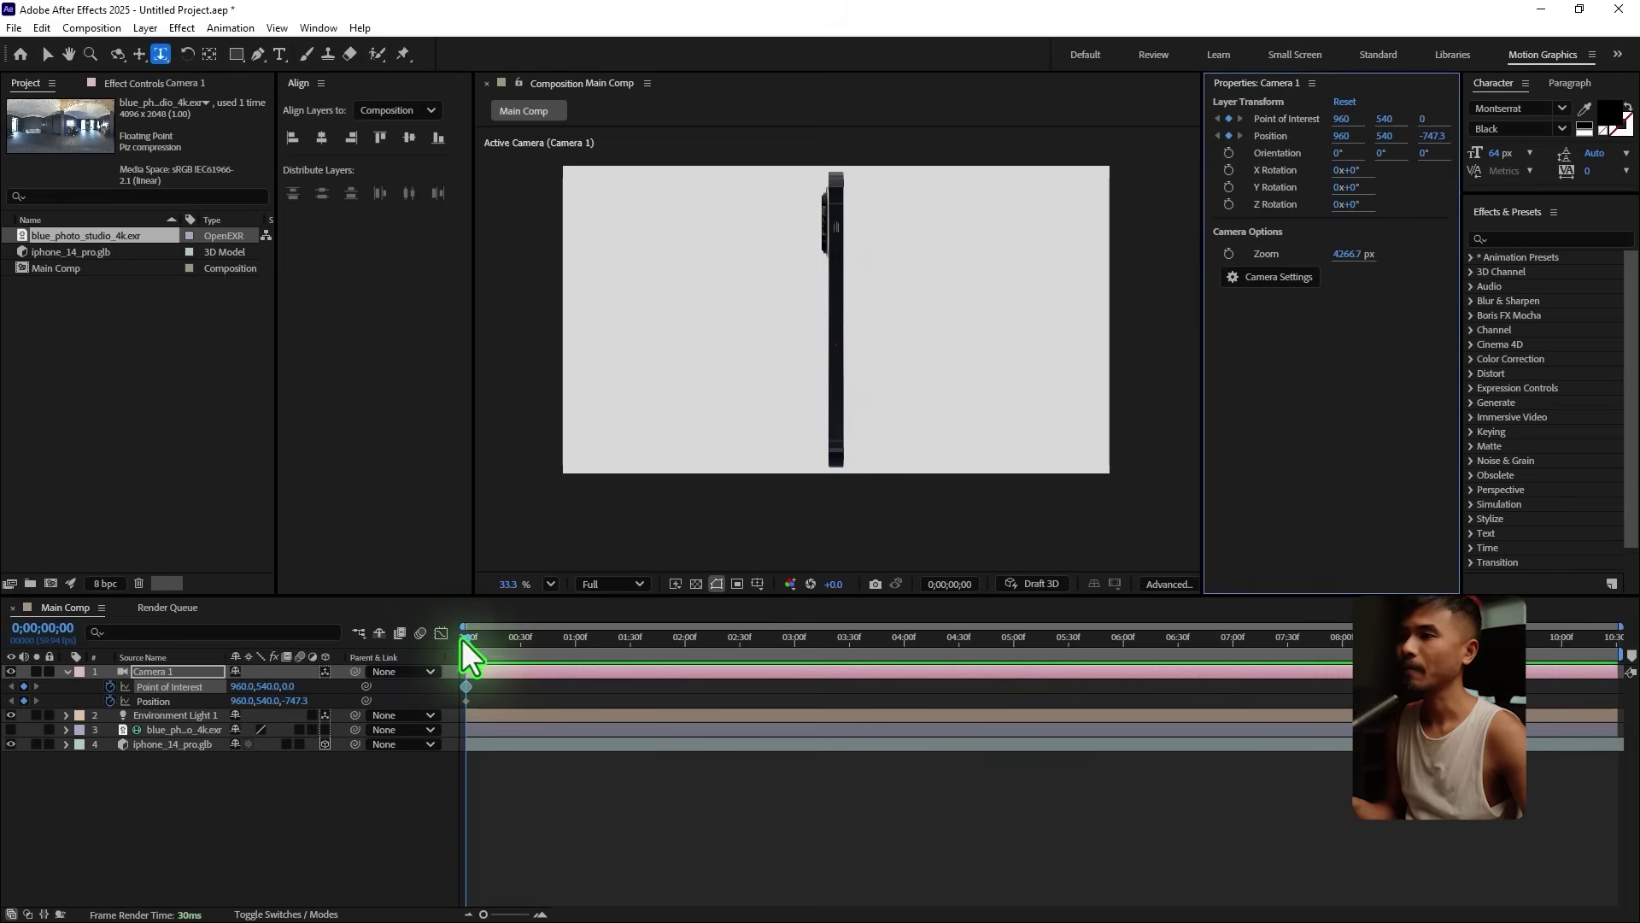
Step: At about 0;00;02;56, dolly the camera back to about Z -3309 and preview the move from the start
{"action": "left_click_drag", "start_coordinate": [469, 658], "coordinate": [787, 696]}
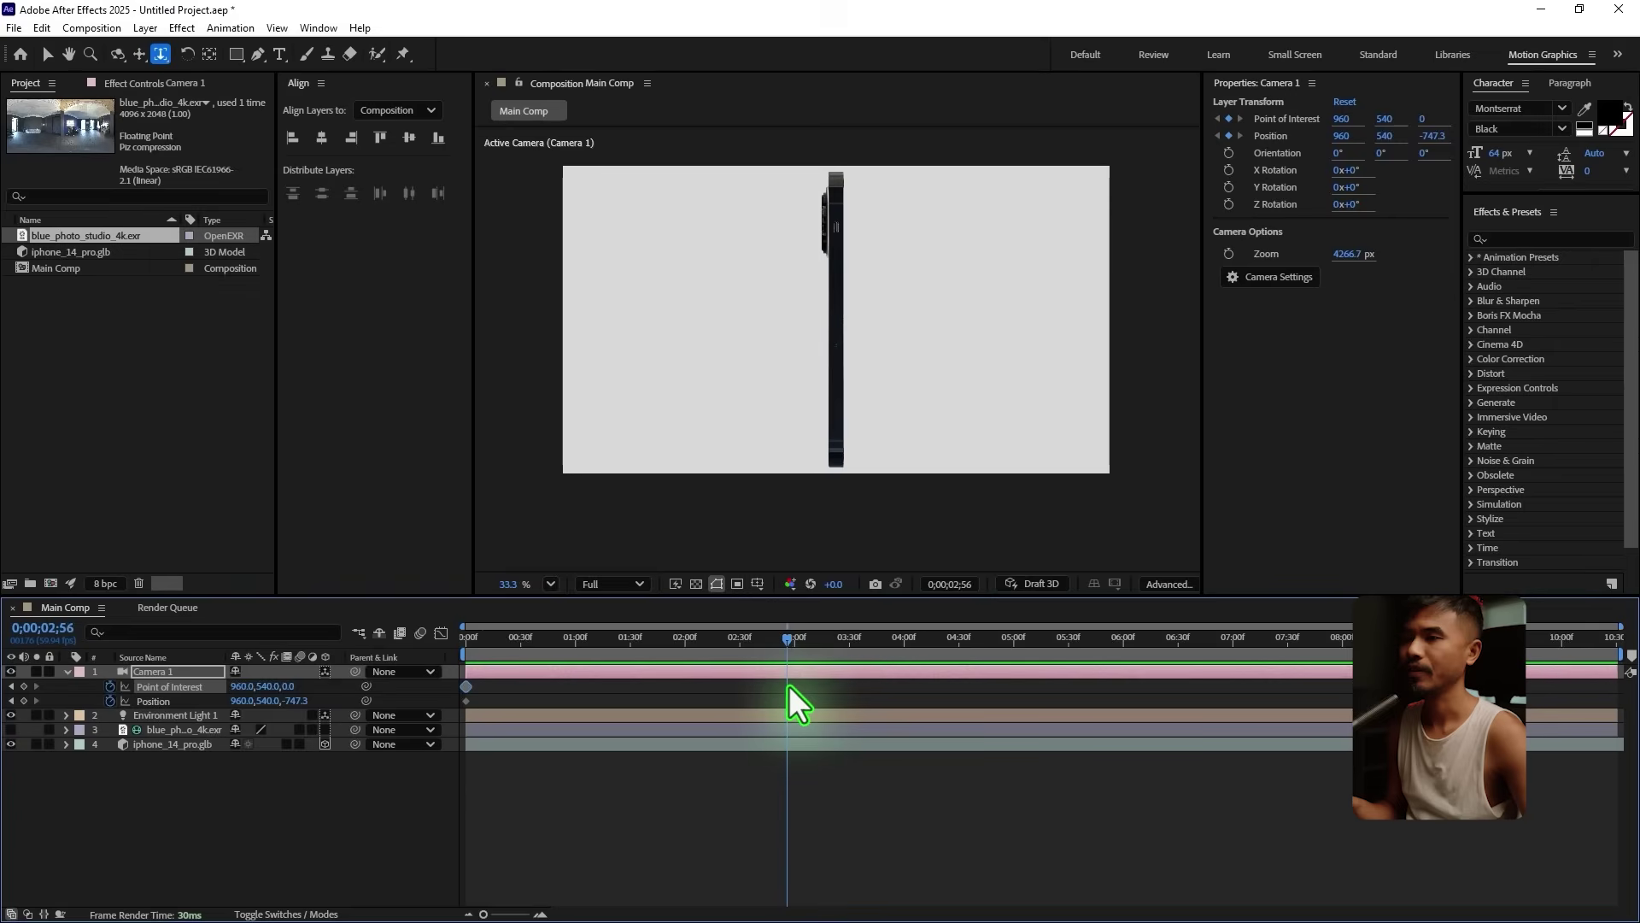
{"action": "left_click_drag", "start_coordinate": [841, 262], "coordinate": [843, 586]}
{"action": "left_click_drag", "start_coordinate": [849, 264], "coordinate": [828, 474]}
{"action": "left_click_drag", "start_coordinate": [853, 227], "coordinate": [866, 464]}
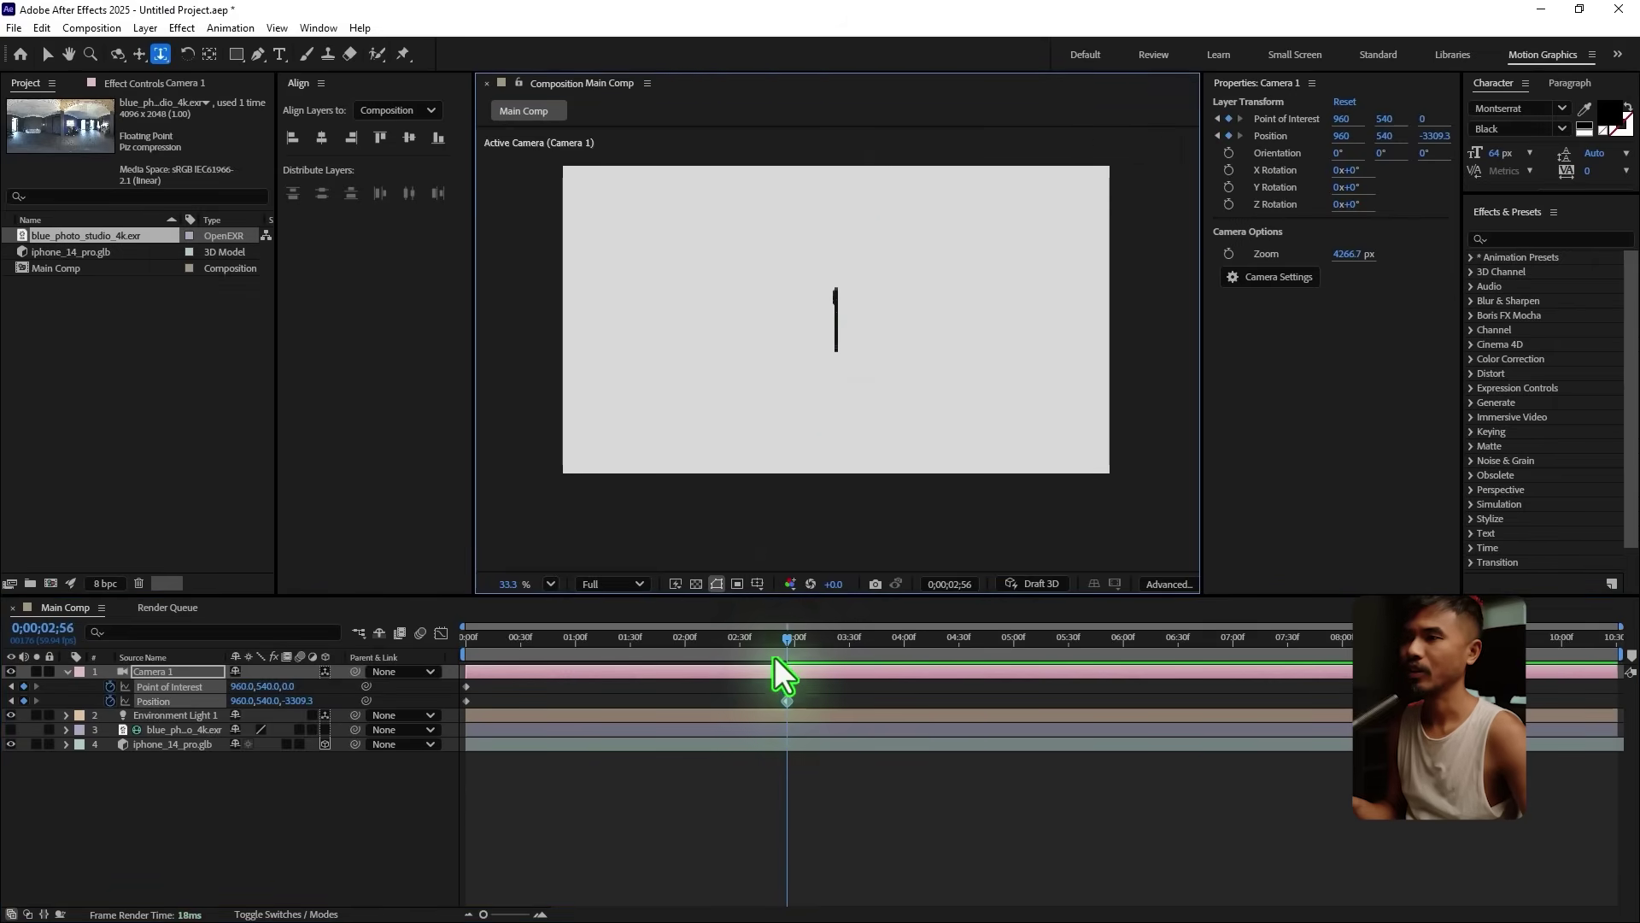
{"action": "key", "text": "Home"}
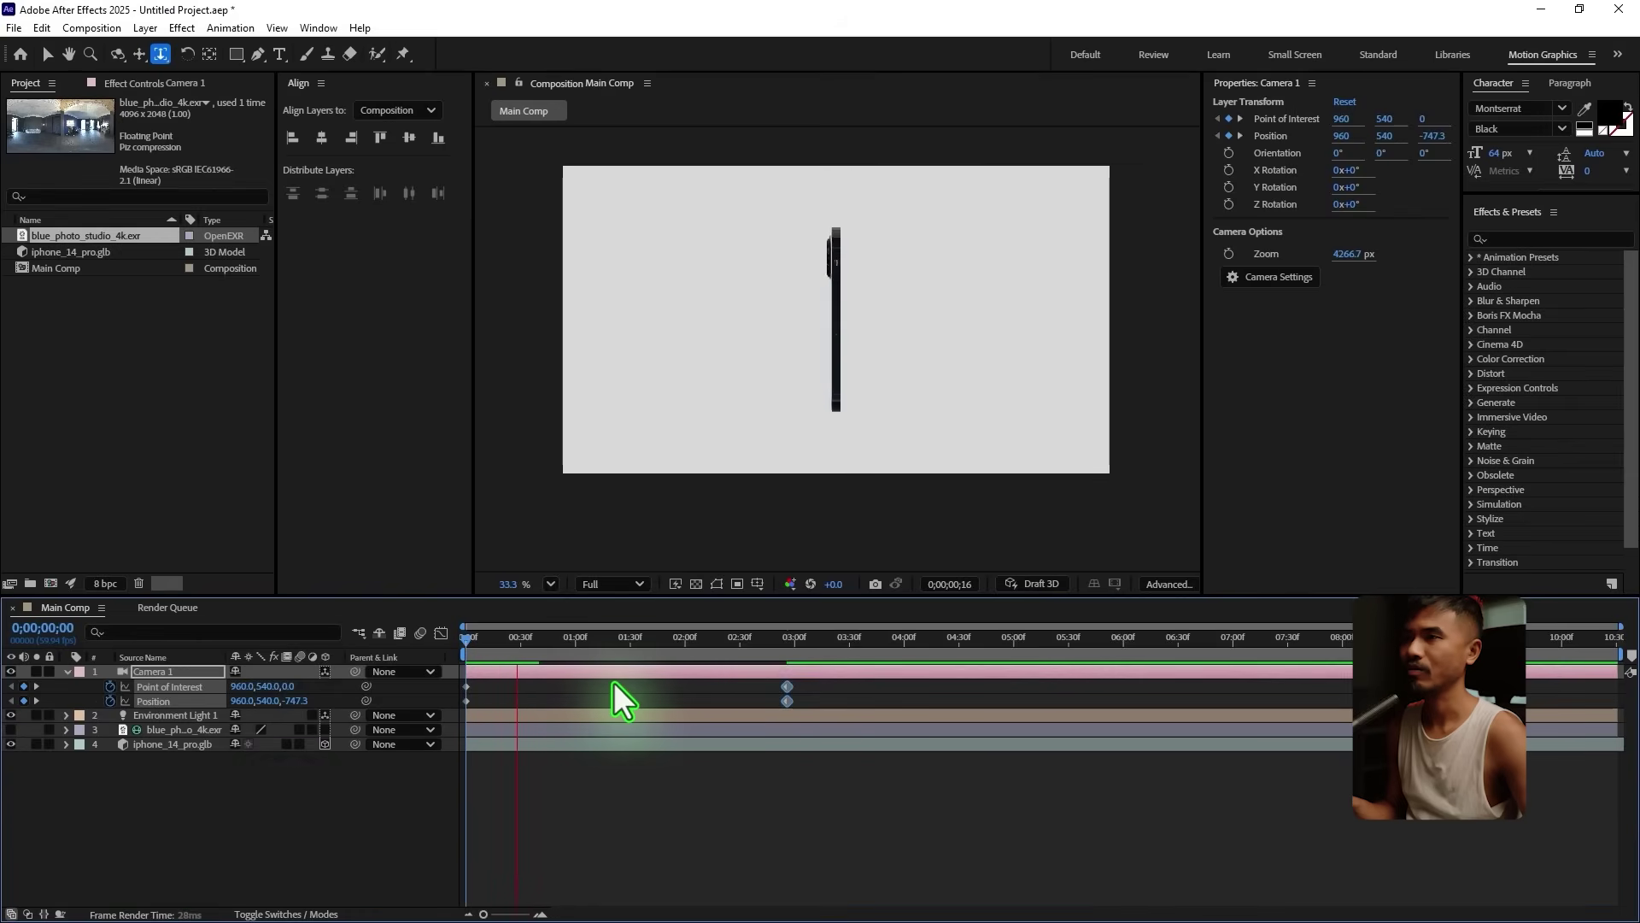
{"action": "key", "text": "space"}
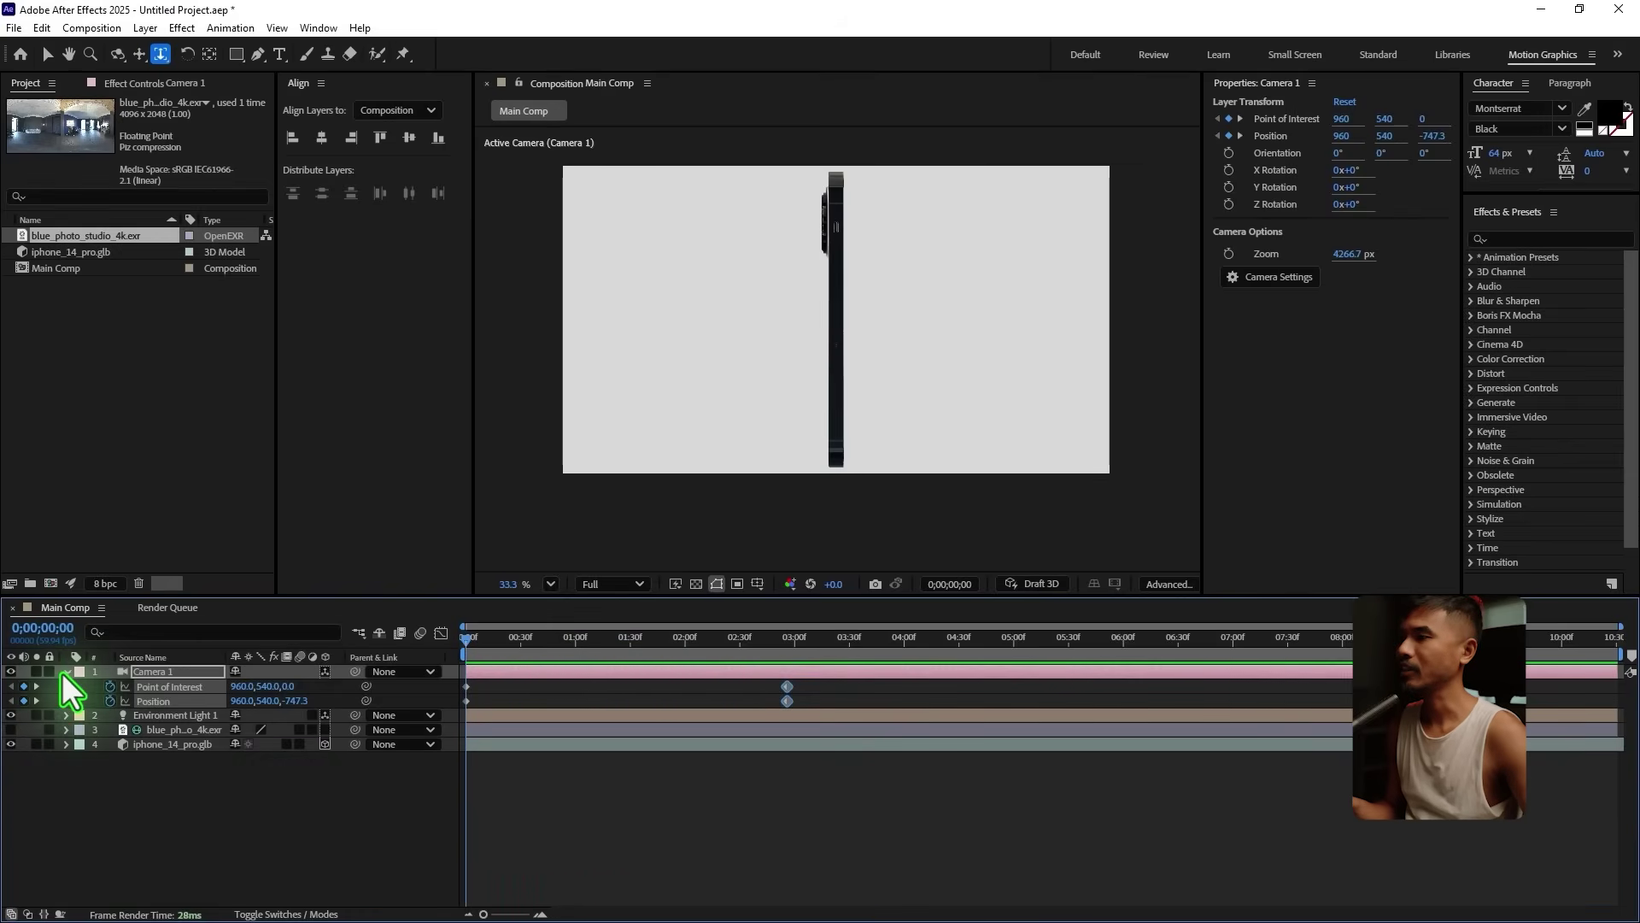
{"action": "left_click", "coordinate": [67, 672]}
Step: Add a null object to Main Comp and make it a 3D layer
{"action": "left_click", "coordinate": [47, 53]}
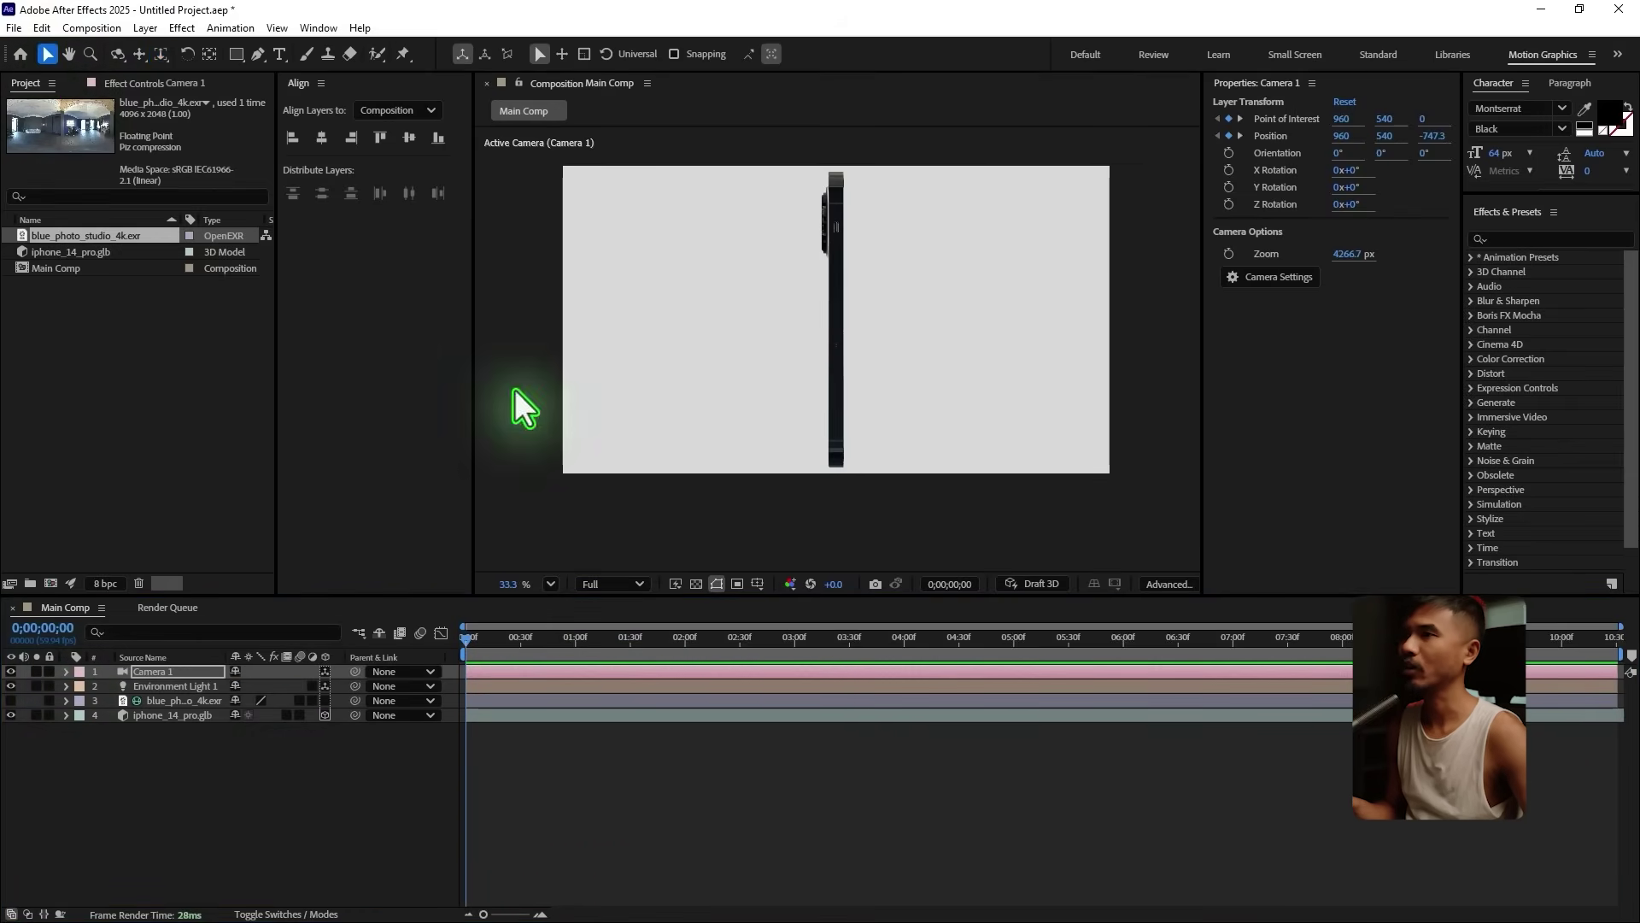
{"action": "left_click", "coordinate": [145, 27]}
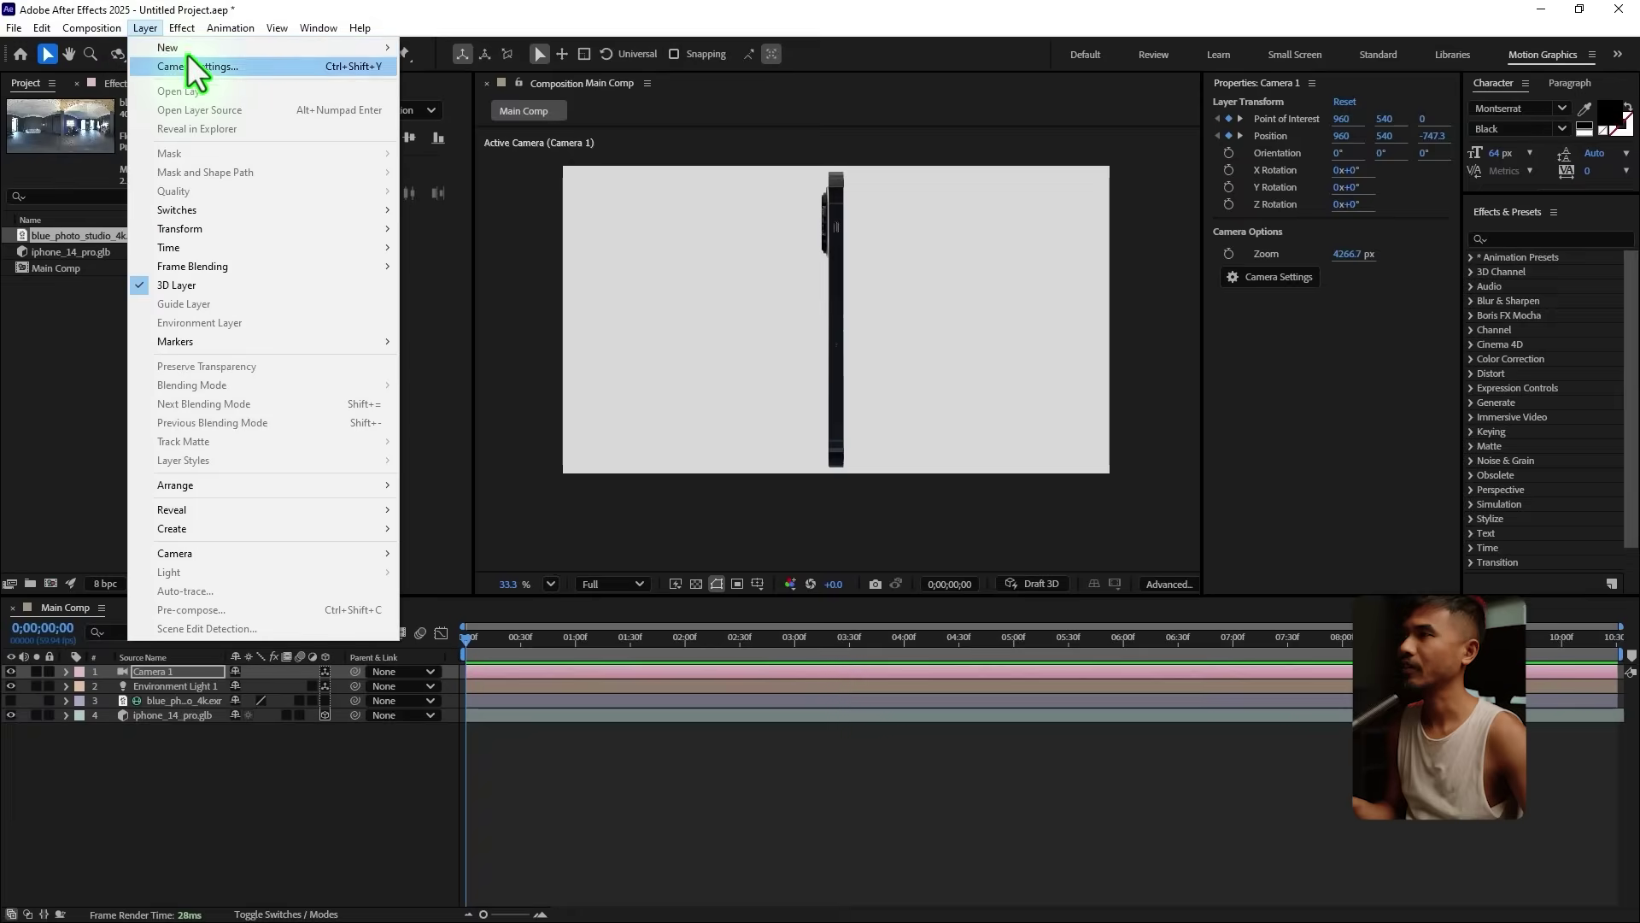
{"action": "mouse_move", "coordinate": [191, 50]}
{"action": "left_click", "coordinate": [529, 123]}
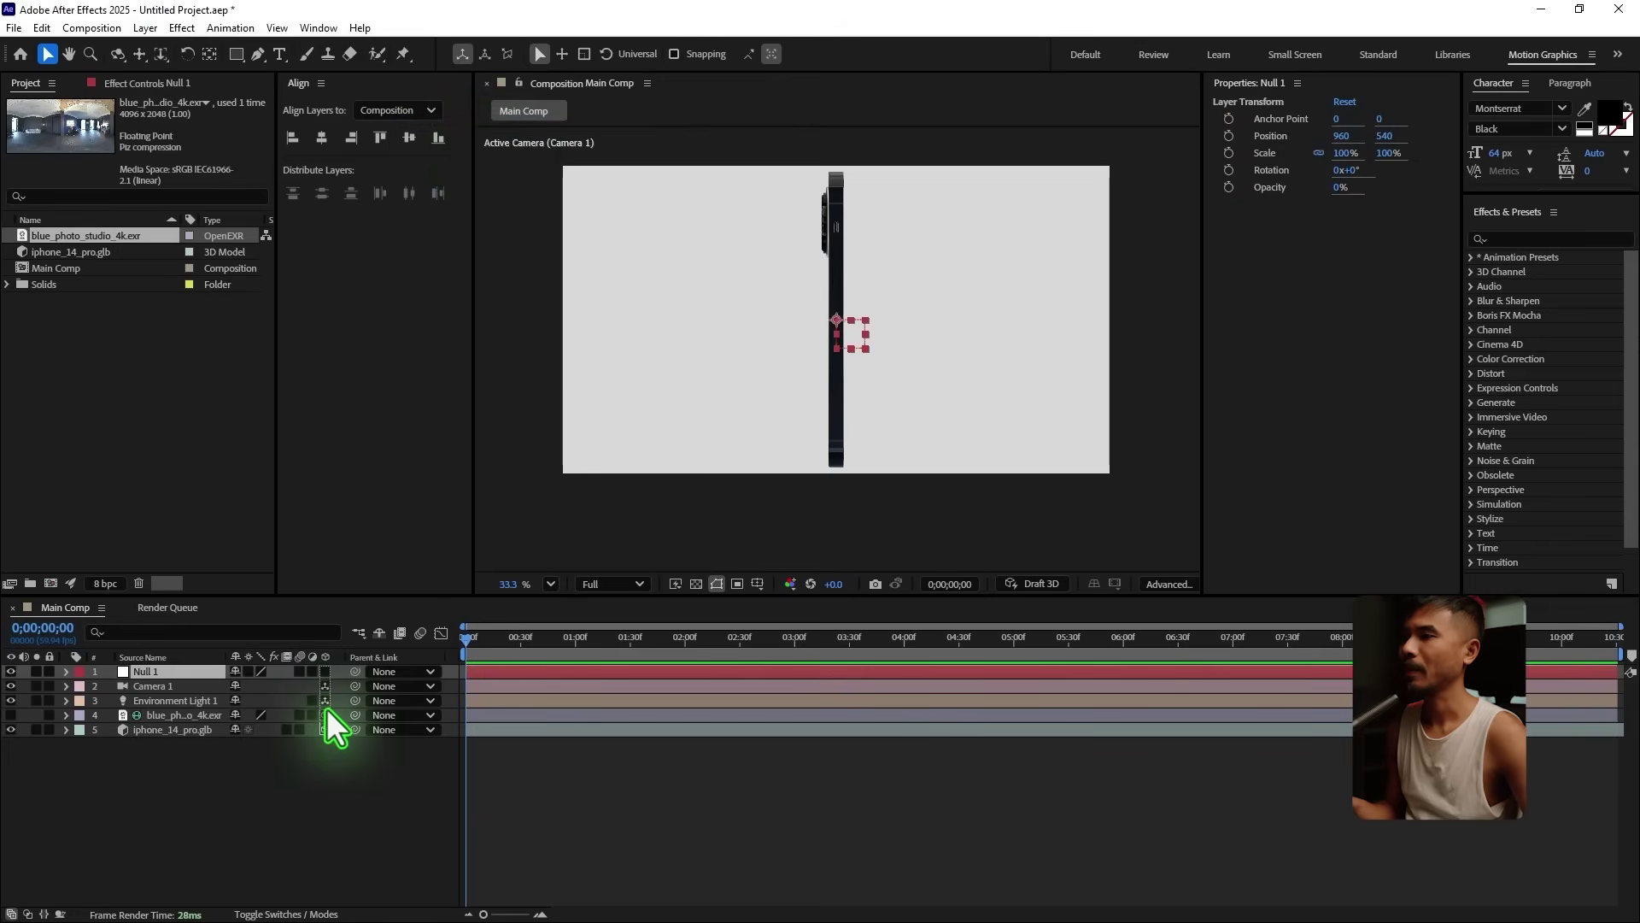
{"action": "left_click", "coordinate": [324, 671]}
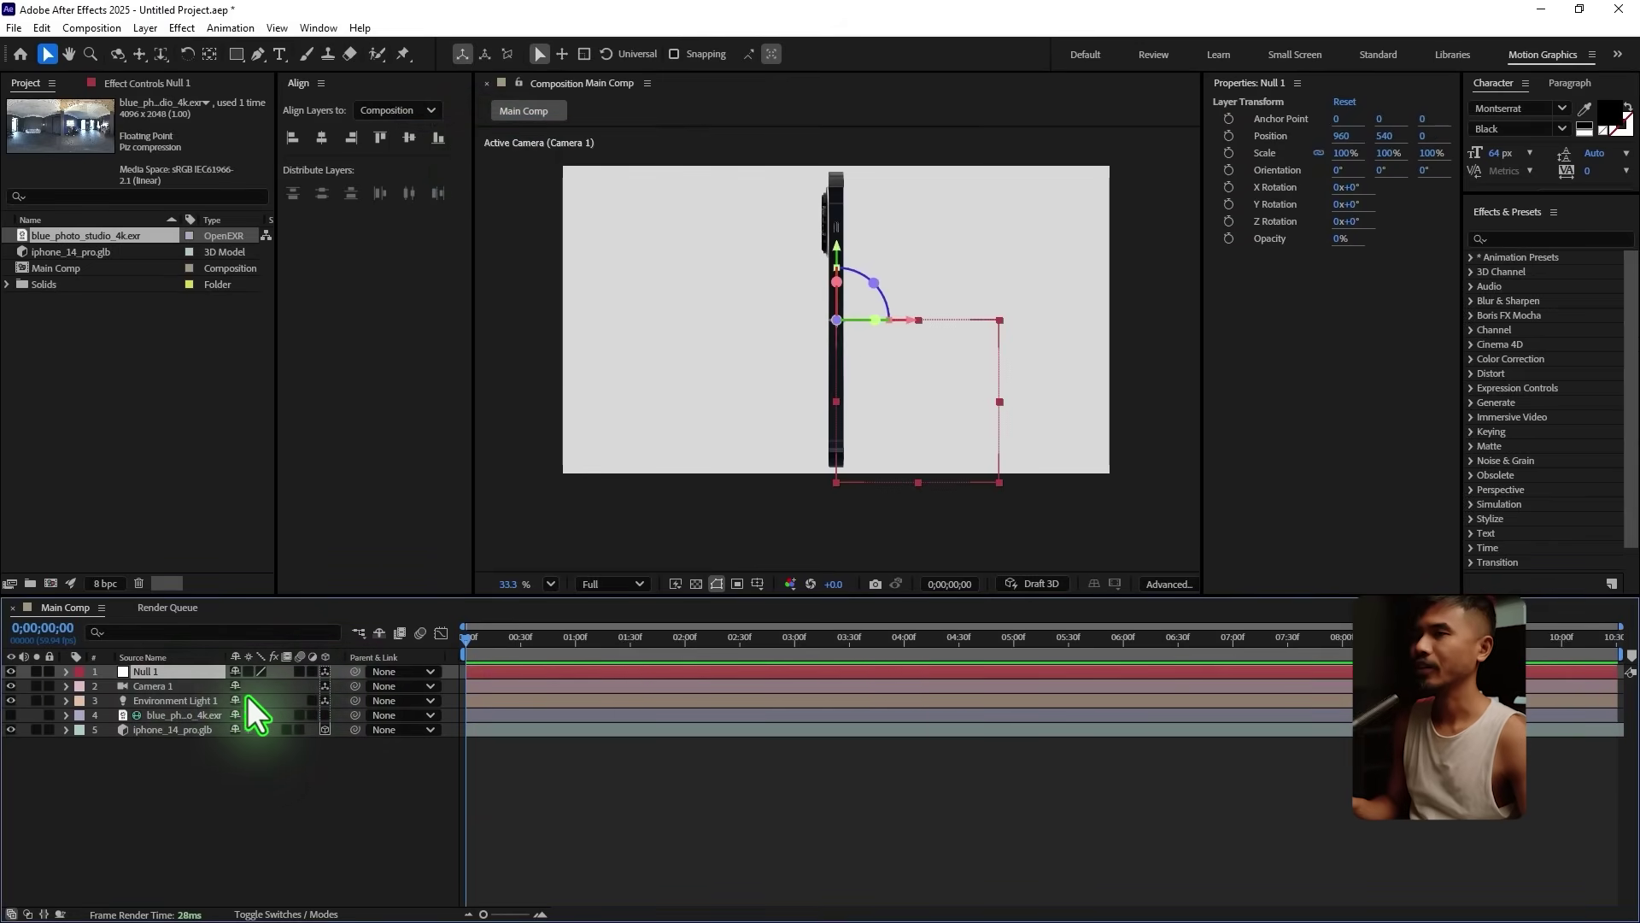
{"action": "left_click", "coordinate": [190, 786]}
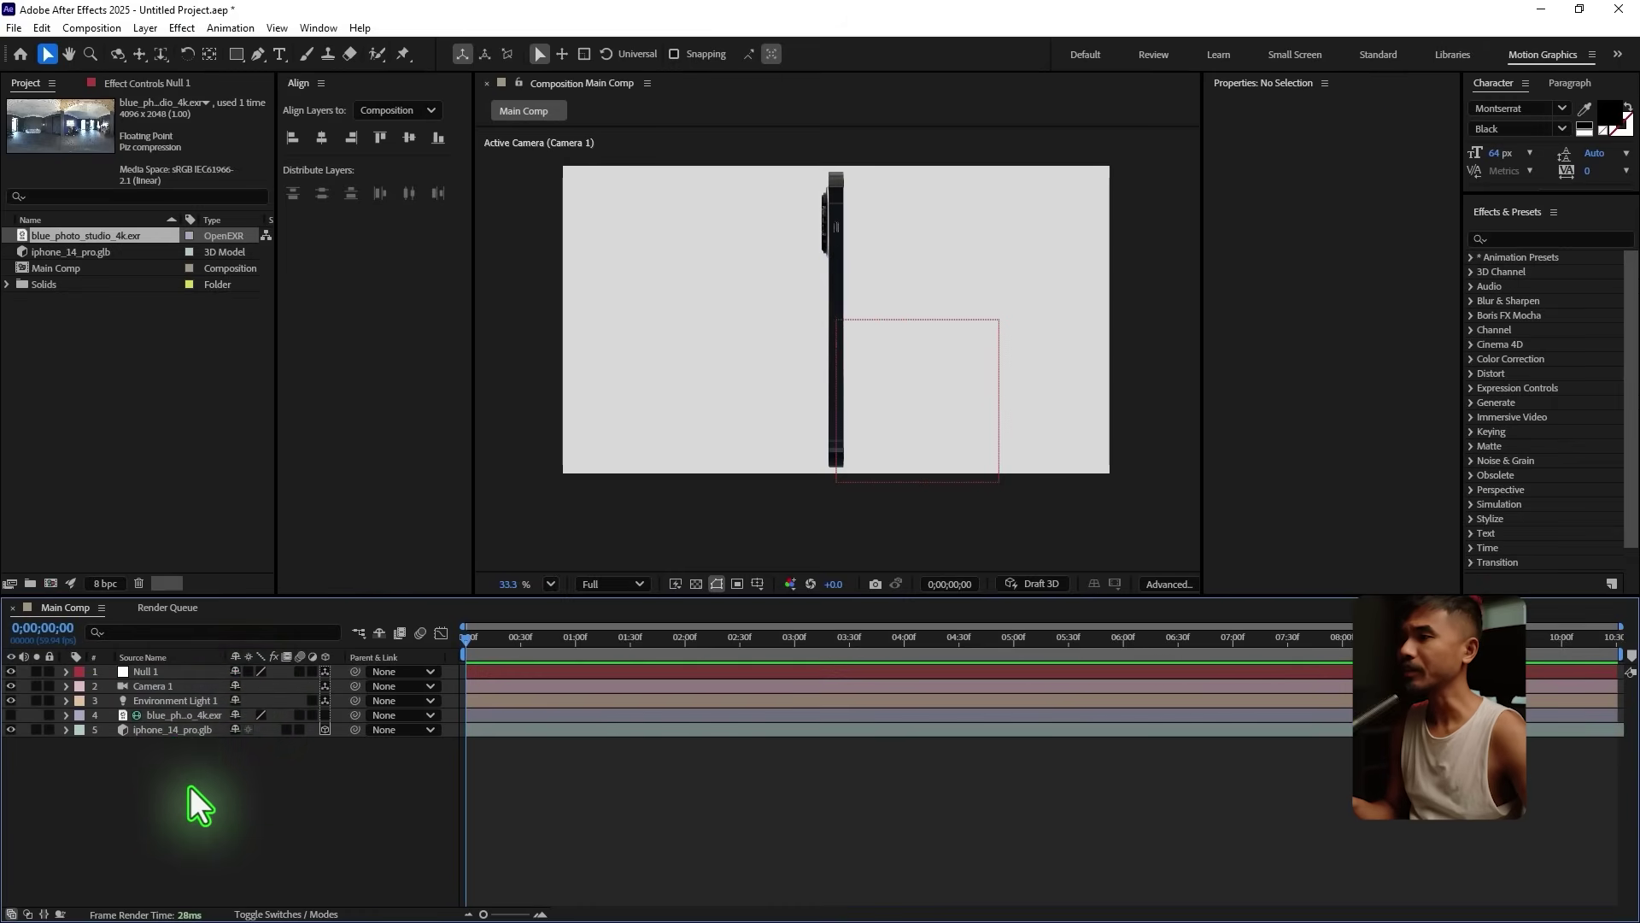
Step: Move the phone model's anchor point down to the bottom edge of the phone and reveal its rotation properties
{"action": "left_click", "coordinate": [188, 730]}
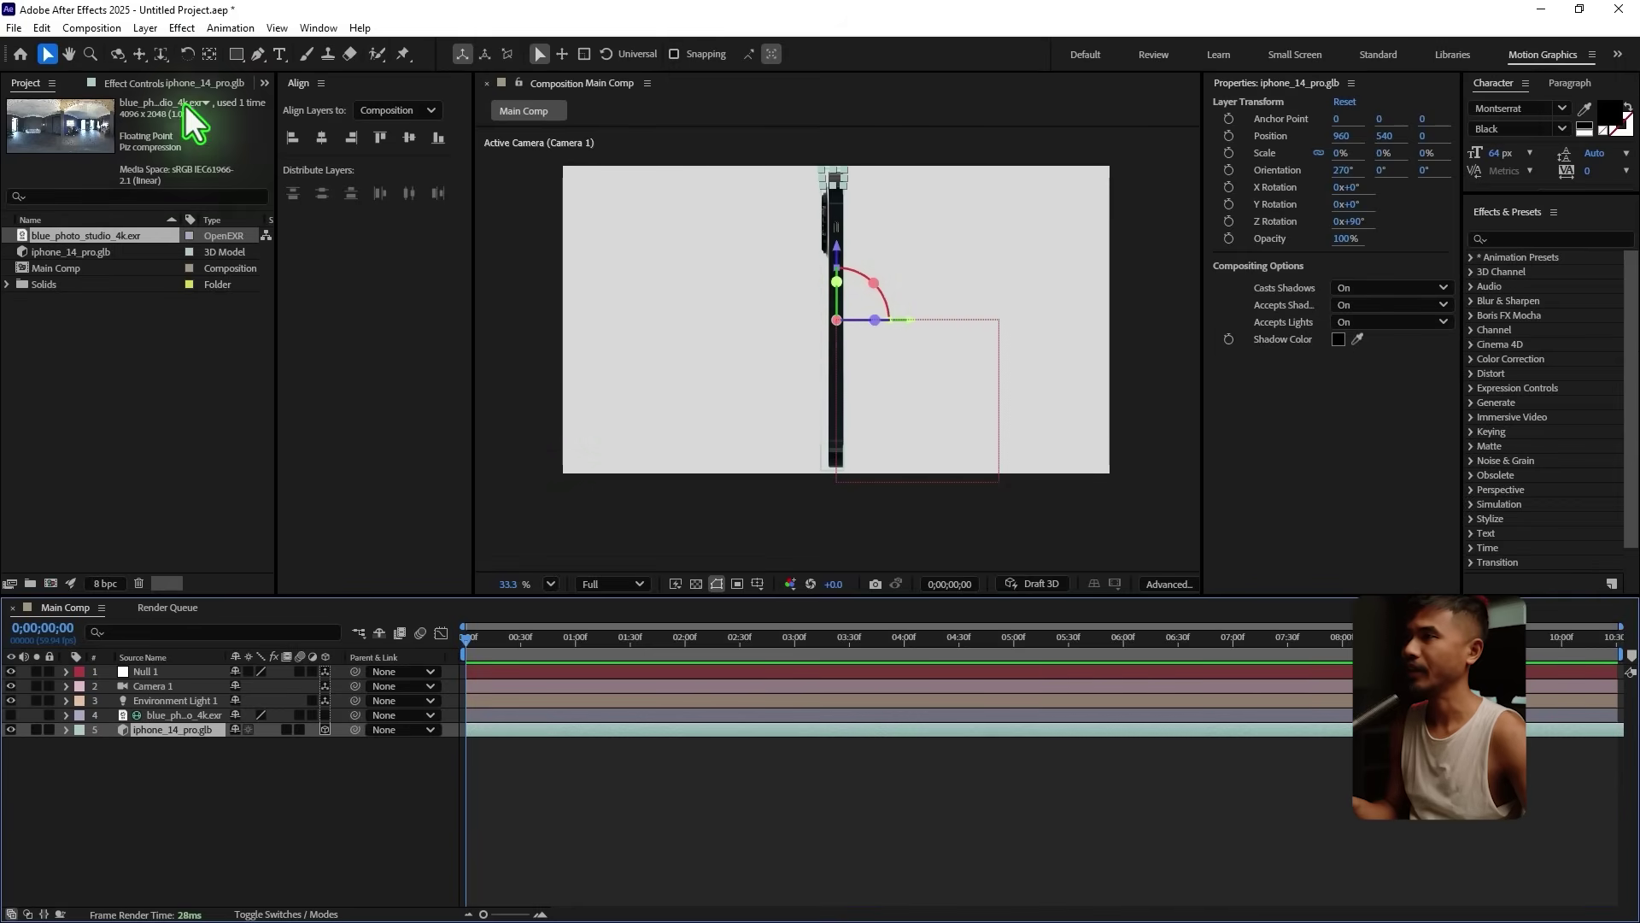
{"action": "left_click", "coordinate": [208, 55]}
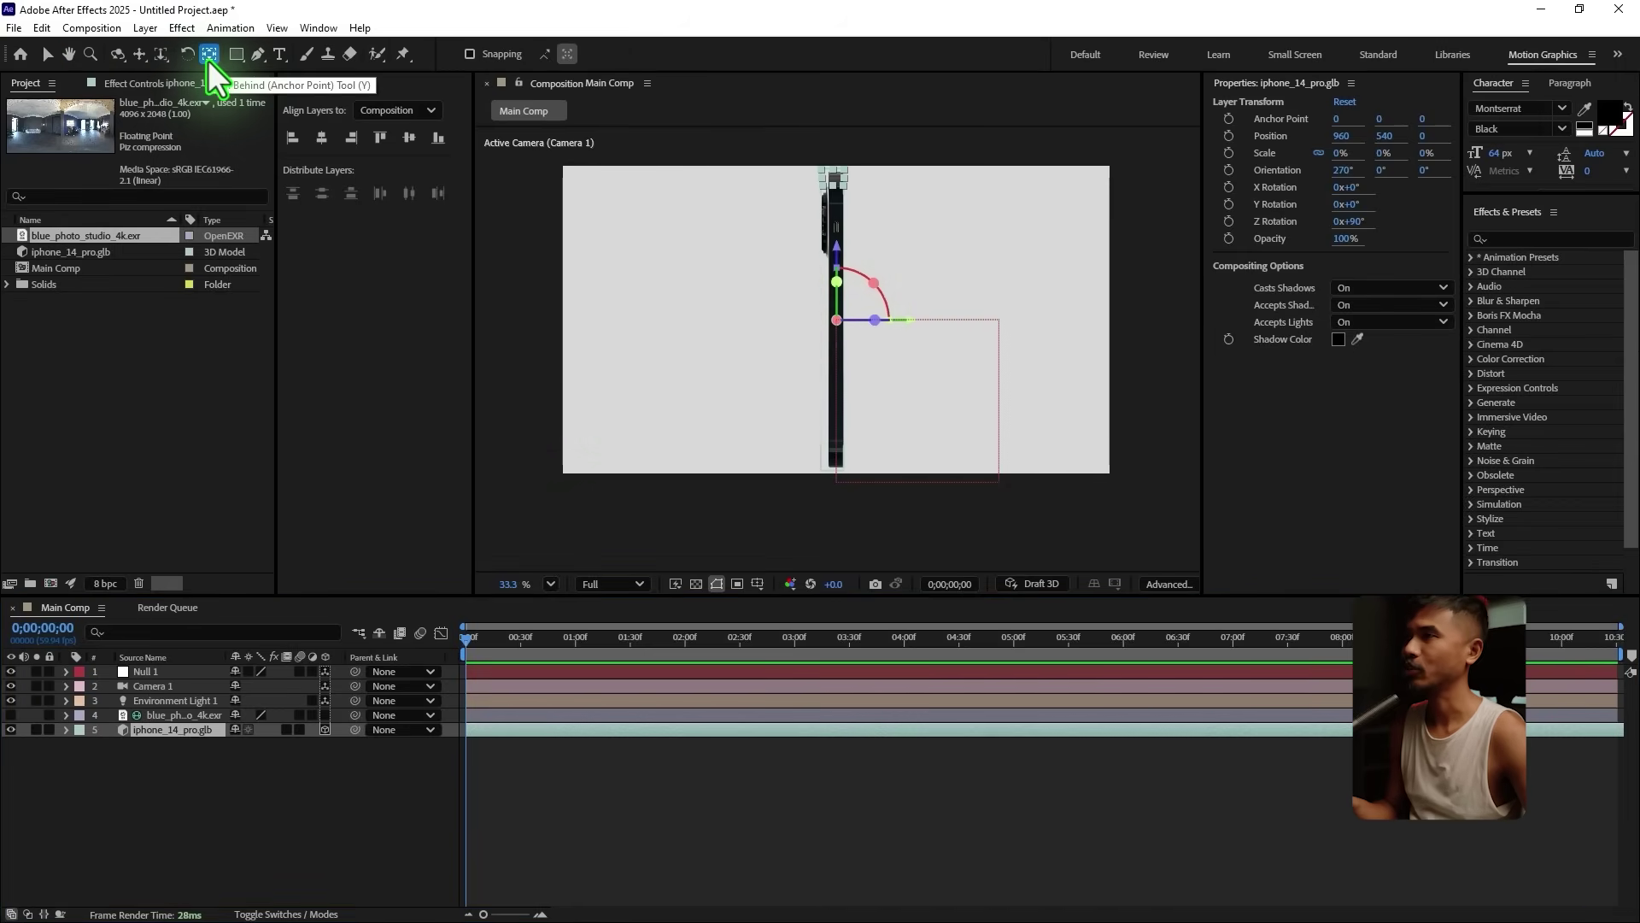
{"action": "left_click_drag", "start_coordinate": [840, 246], "coordinate": [856, 479]}
{"action": "scroll", "coordinate": [825, 384], "scroll_direction": "up", "scroll_amount": 2}
{"action": "left_click_drag", "start_coordinate": [848, 410], "coordinate": [852, 412]}
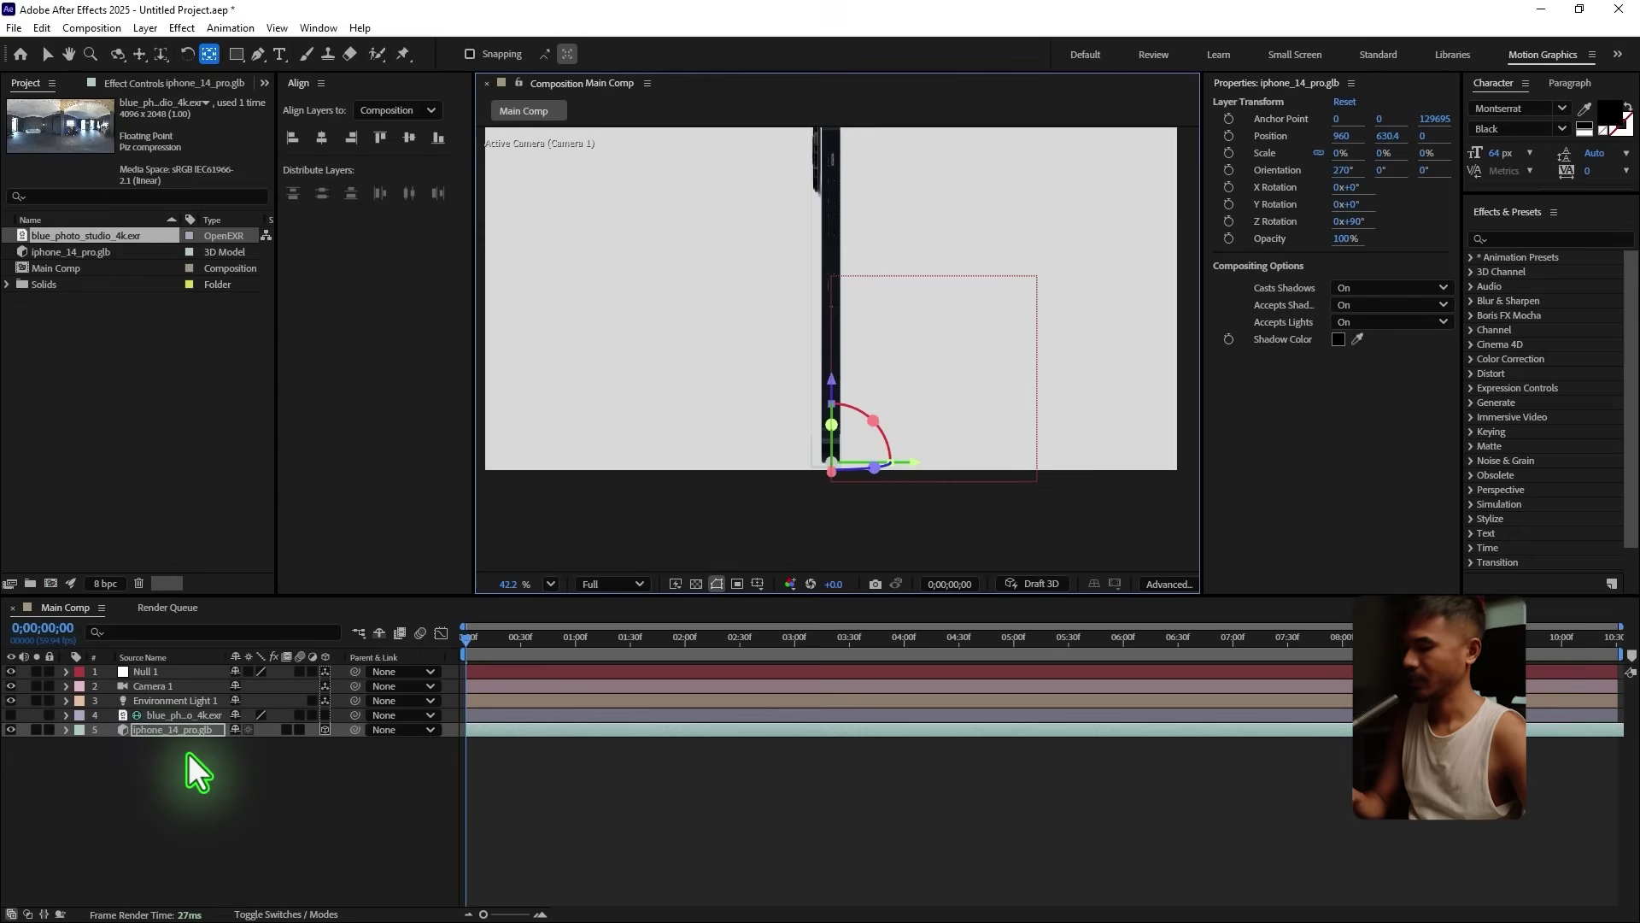
{"action": "key", "text": "r"}
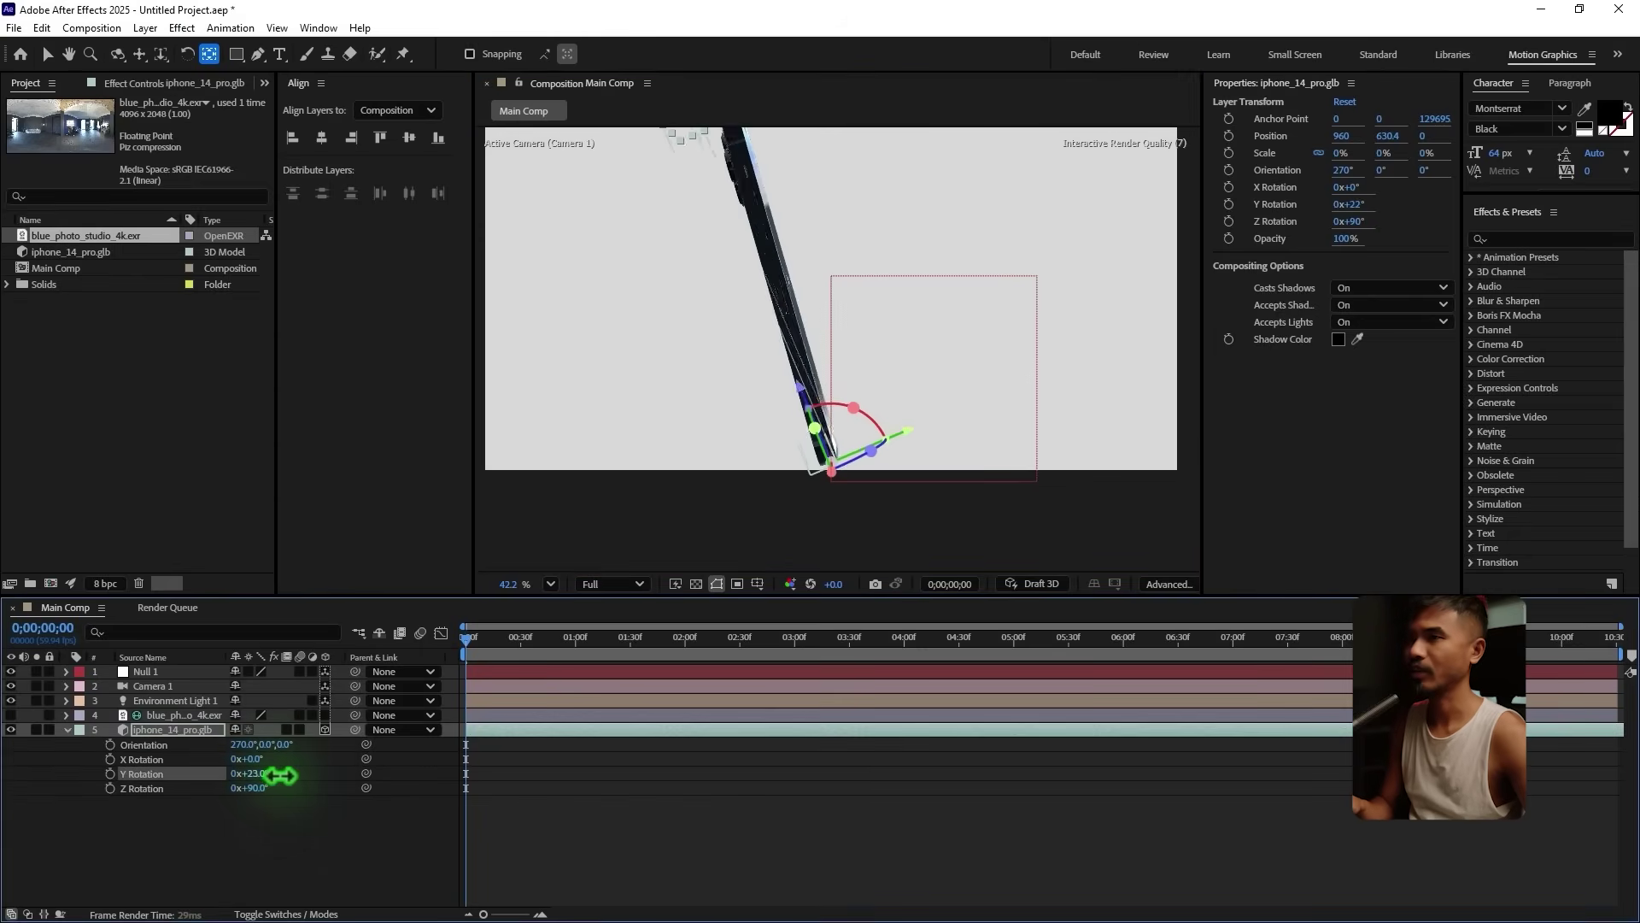
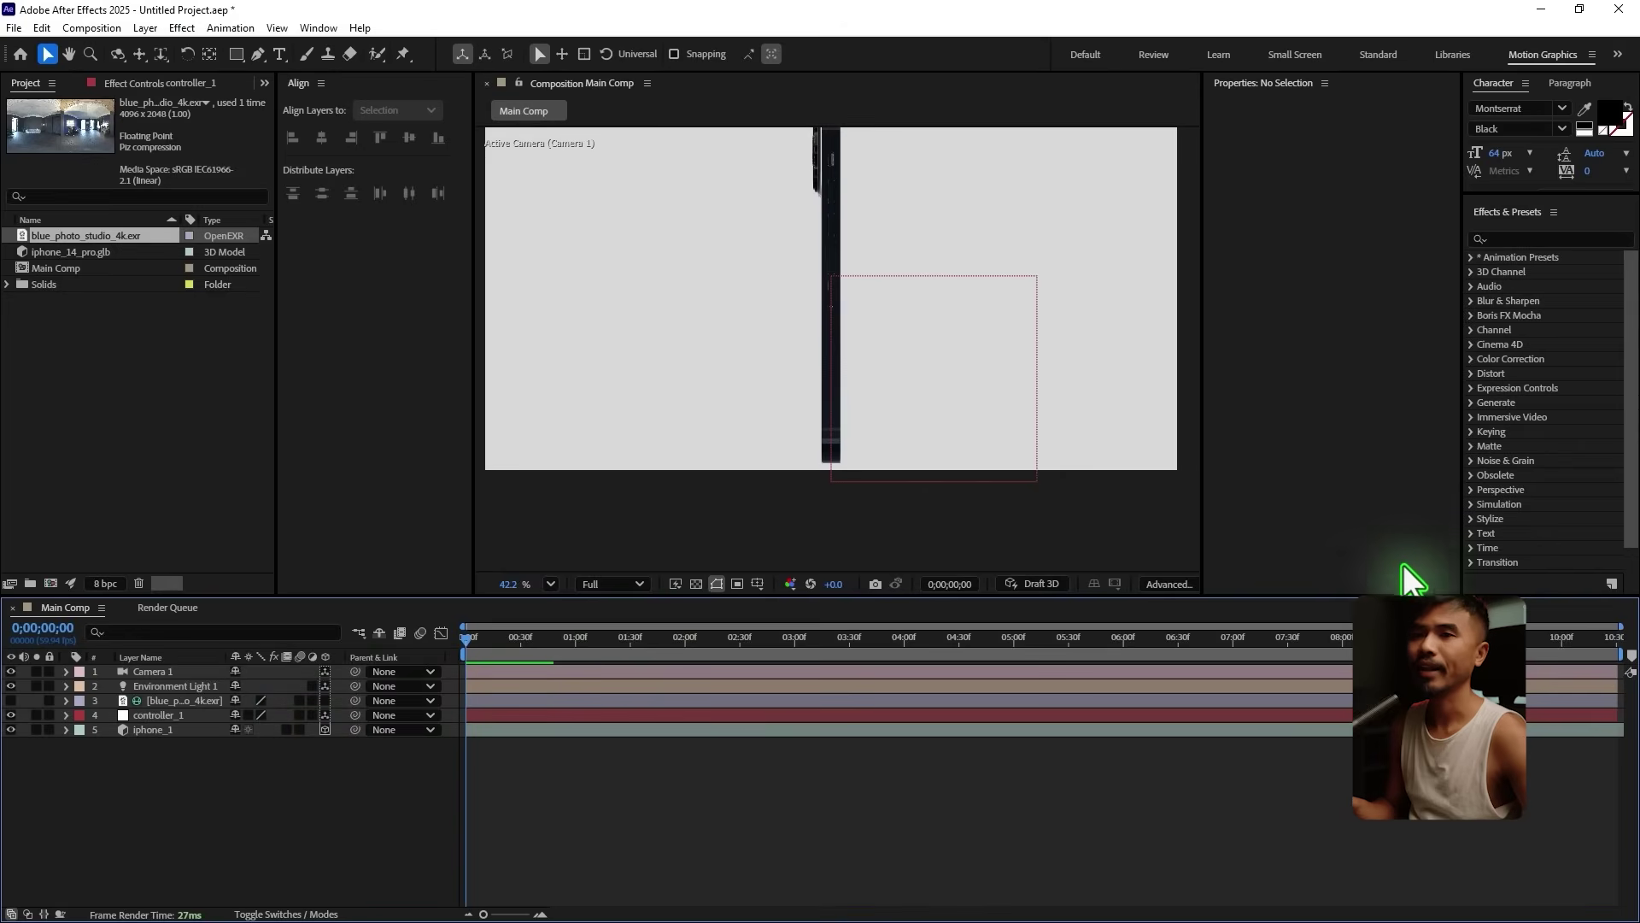
Step: Widen the composition viewer and split it into two views, showing Top beside Active Camera, with the Top view framed on the phone
{"action": "left_click_drag", "start_coordinate": [1206, 571], "coordinate": [1412, 560]}
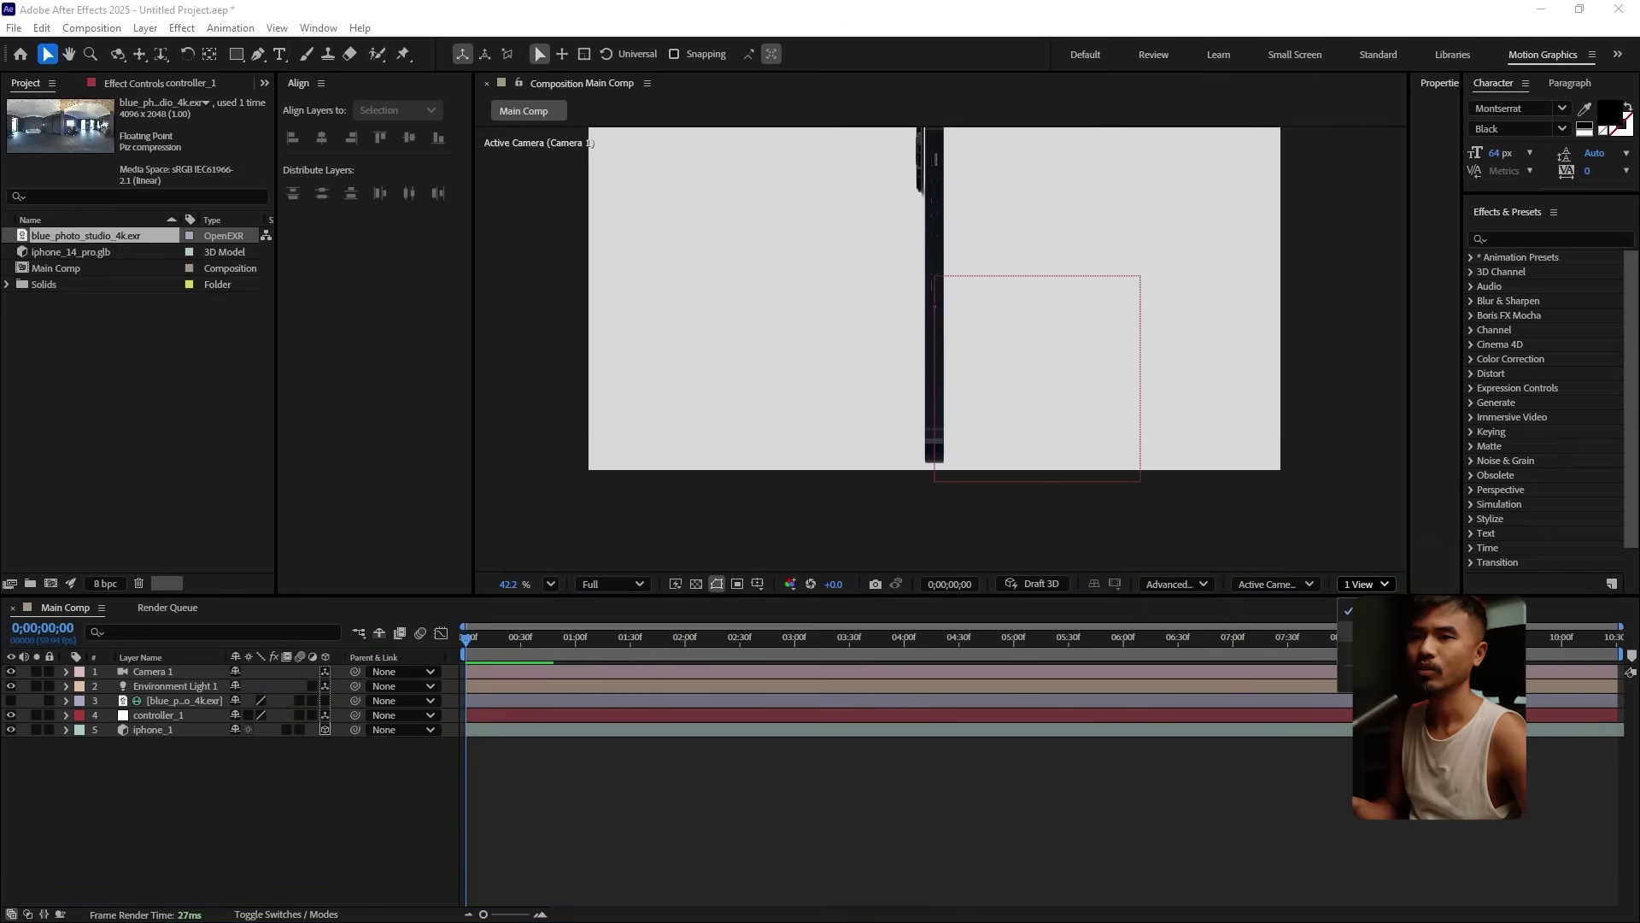
{"action": "left_click", "coordinate": [1365, 584]}
{"action": "left_click", "coordinate": [1365, 600]}
{"action": "left_click", "coordinate": [804, 439]}
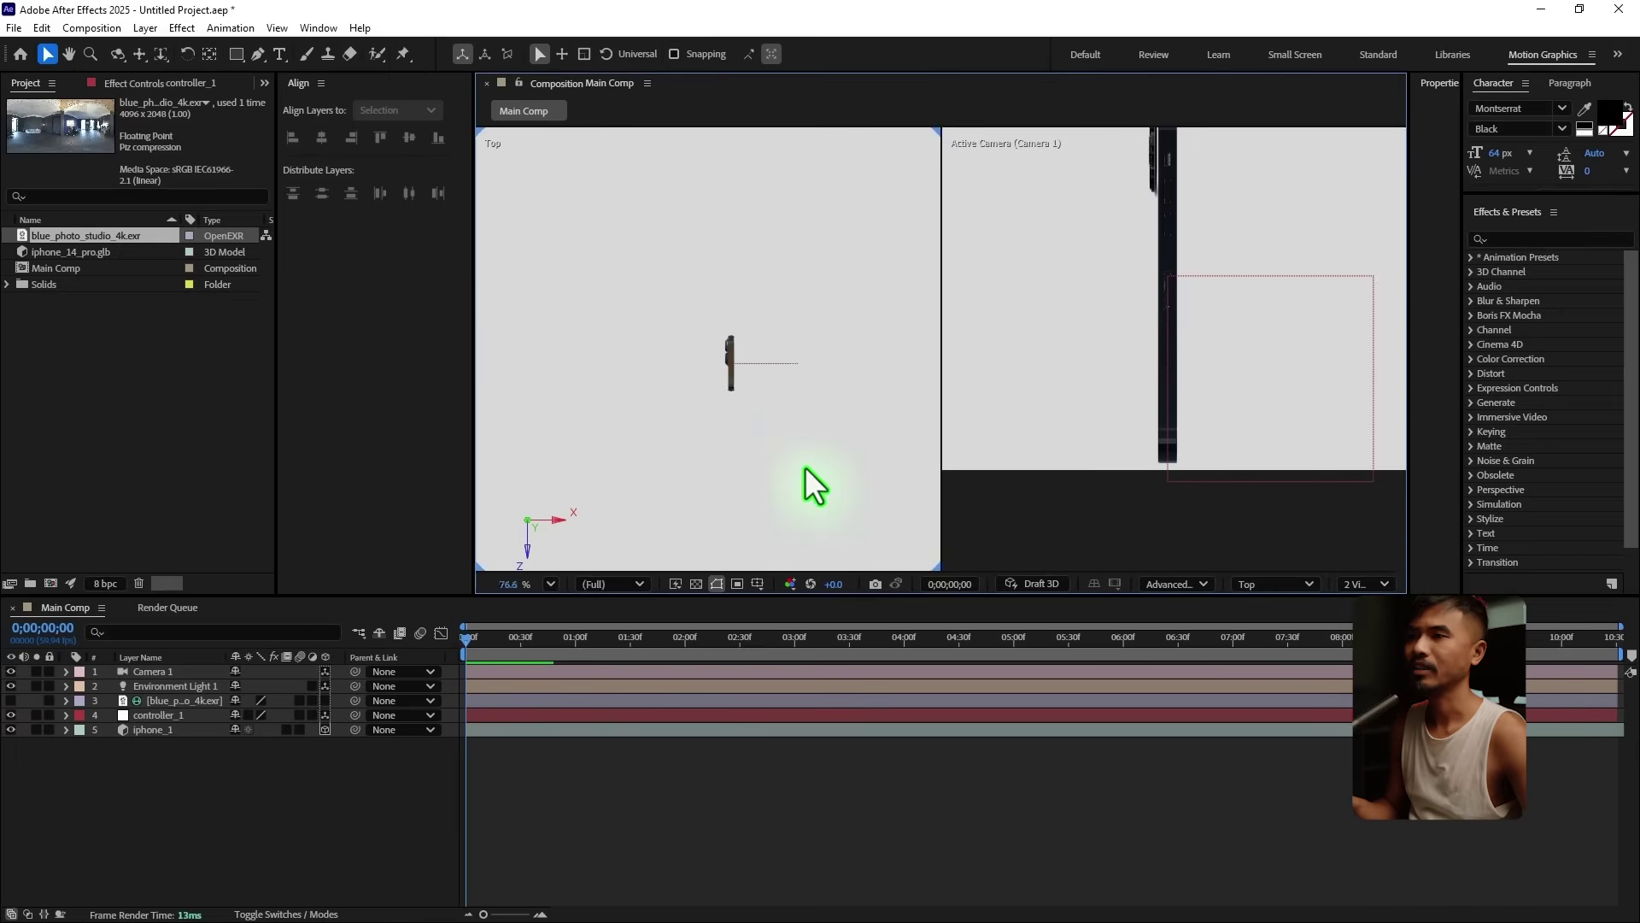
{"action": "left_click", "coordinate": [1277, 585]}
{"action": "left_click", "coordinate": [1300, 370]}
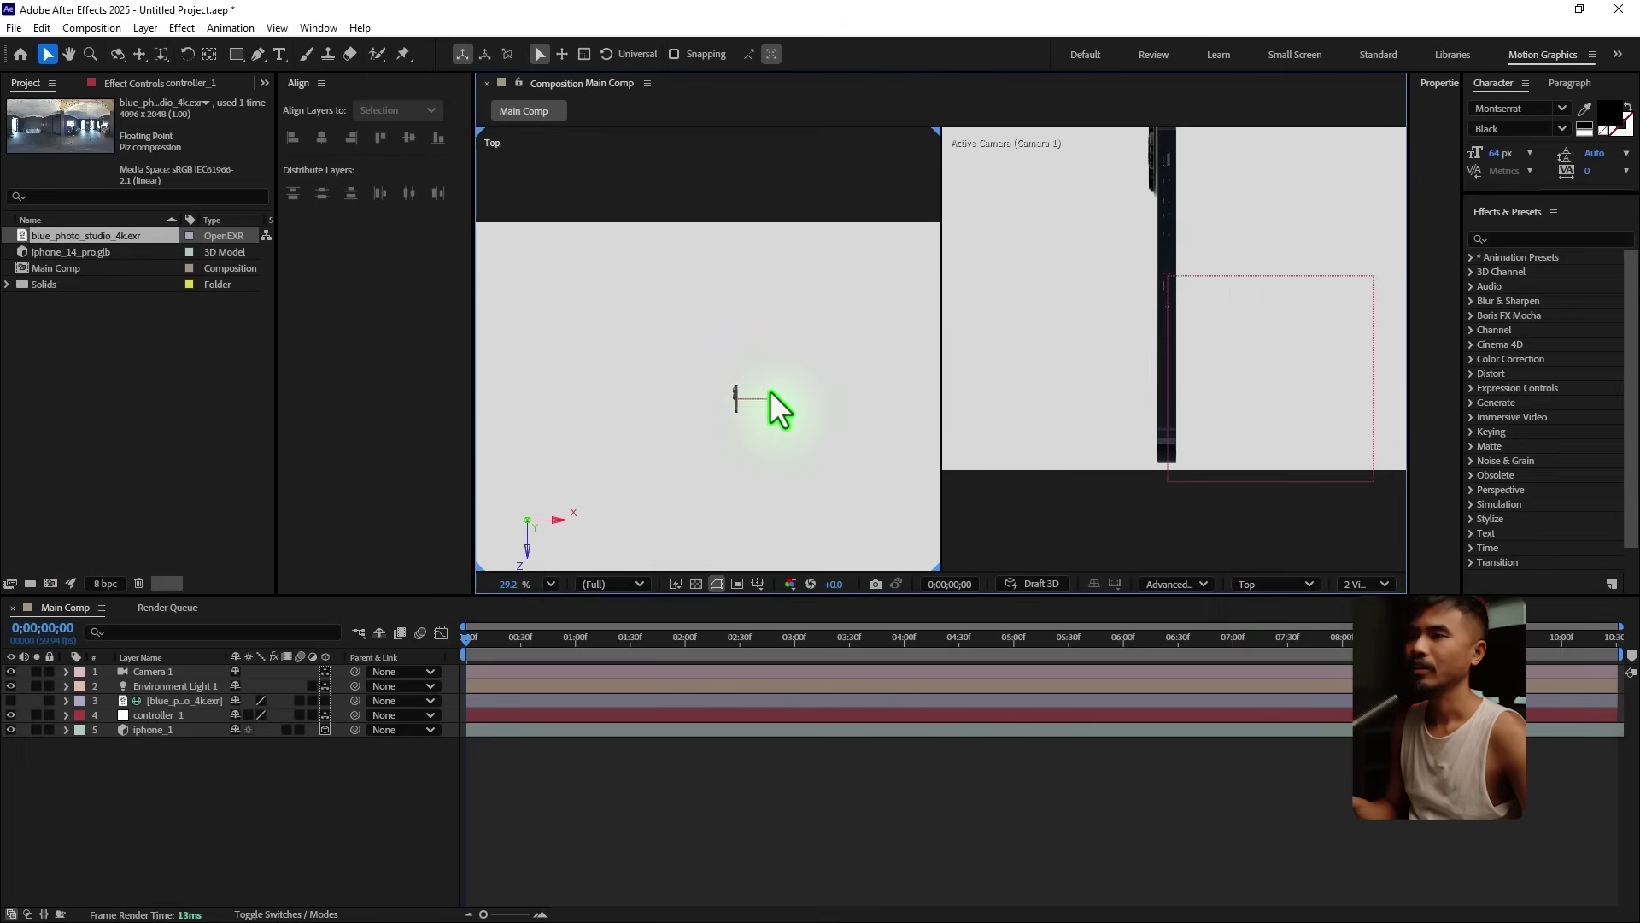
{"action": "scroll", "coordinate": [770, 391], "scroll_direction": "up", "scroll_amount": 8}
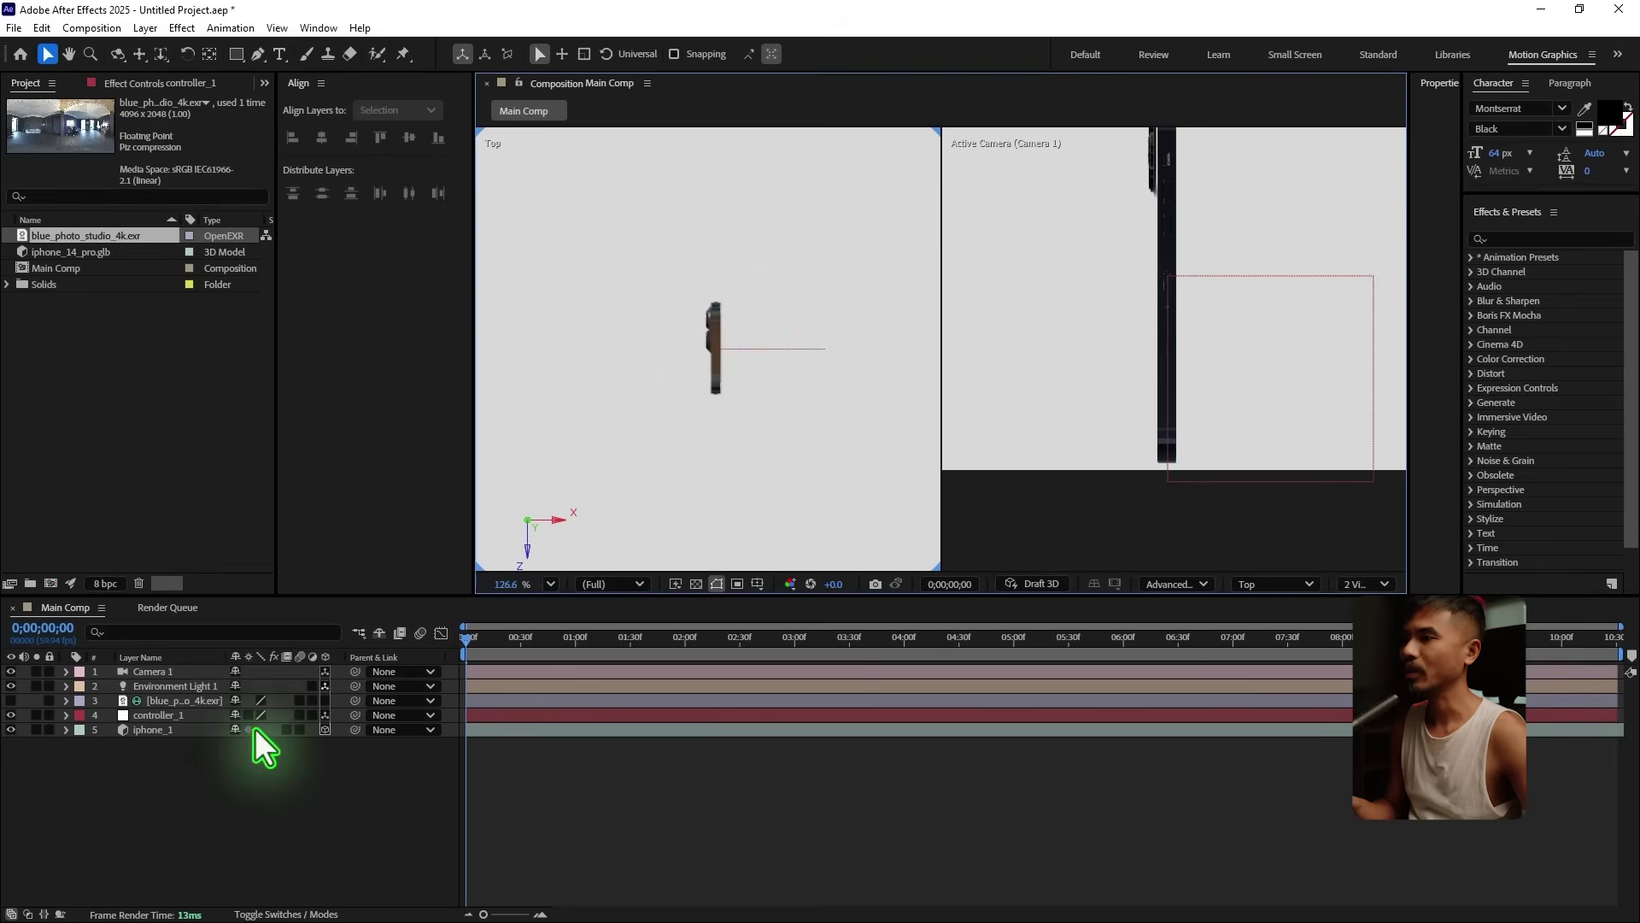
Step: Duplicate iphone_1 and move the copy straight back in the Top view, leaving a tiny gap between the two phones
{"action": "left_click", "coordinate": [175, 731]}
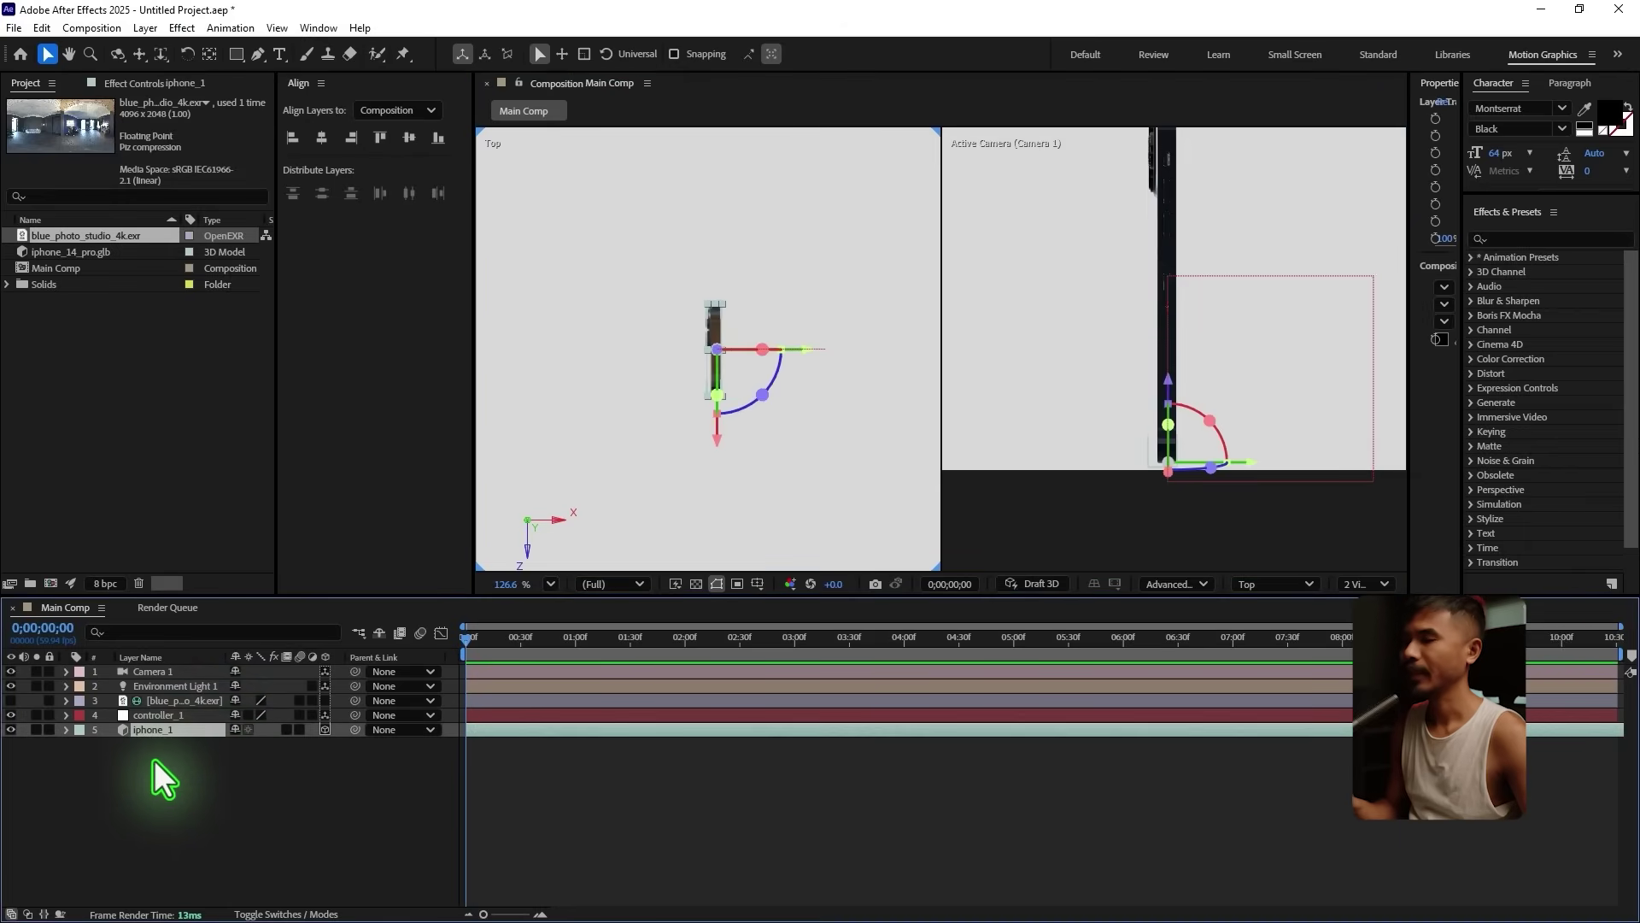
{"action": "key", "text": "ctrl+d"}
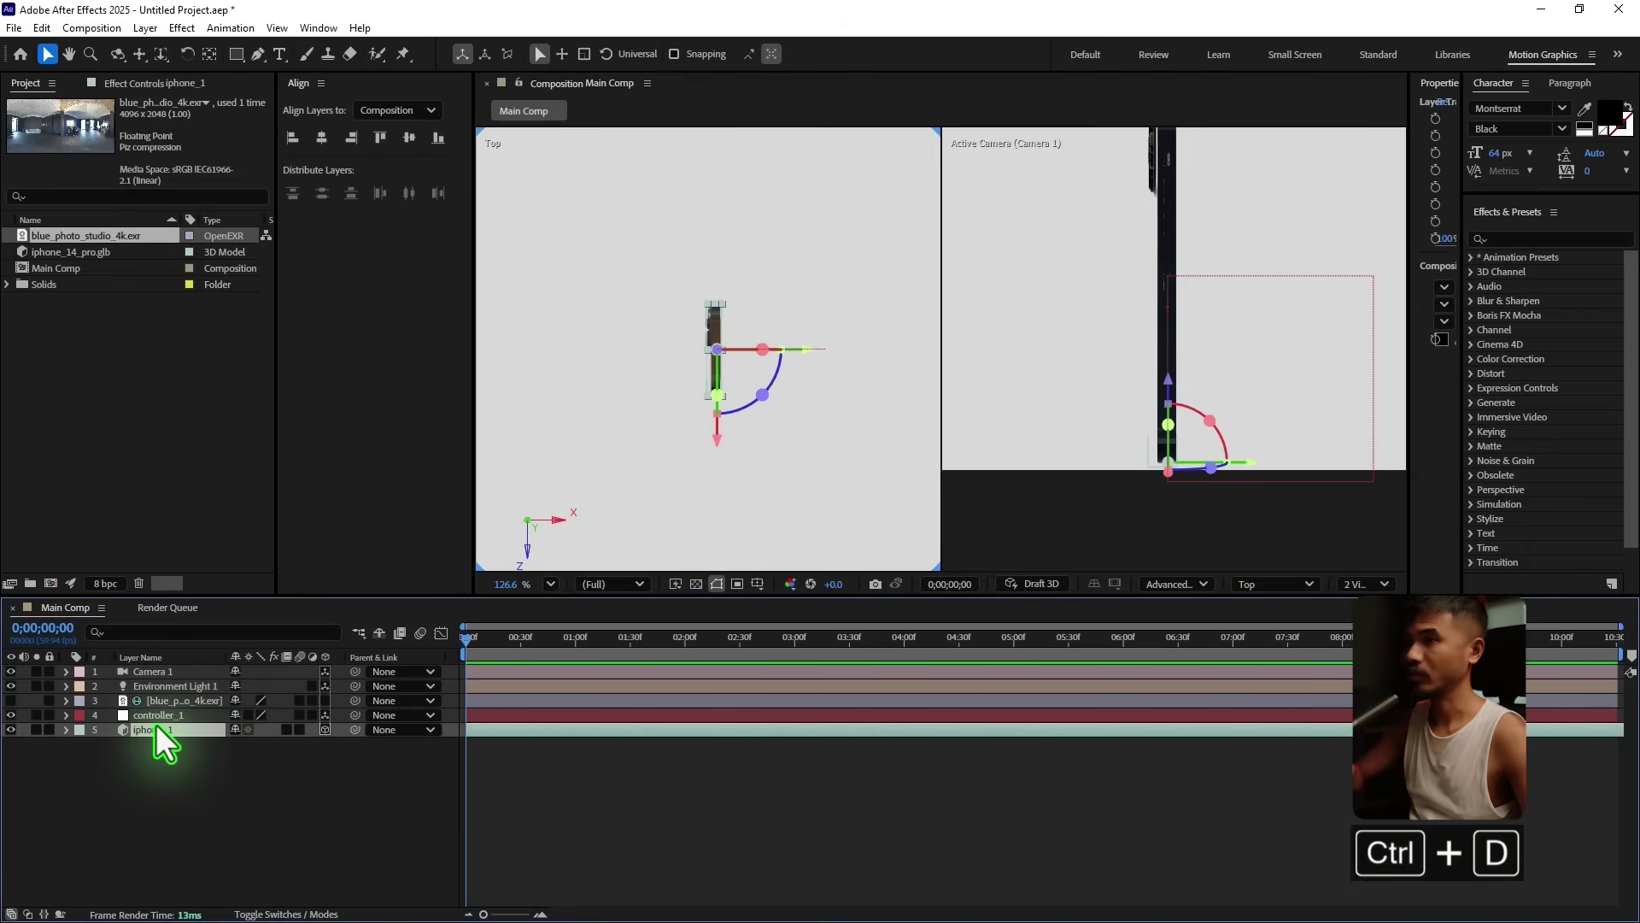
{"action": "scroll", "coordinate": [735, 341], "scroll_direction": "up", "scroll_amount": 5}
{"action": "left_click_drag", "start_coordinate": [701, 431], "coordinate": [701, 206]}
{"action": "scroll", "coordinate": [697, 218], "scroll_direction": "up", "scroll_amount": 4}
{"action": "left_click", "coordinate": [777, 358]}
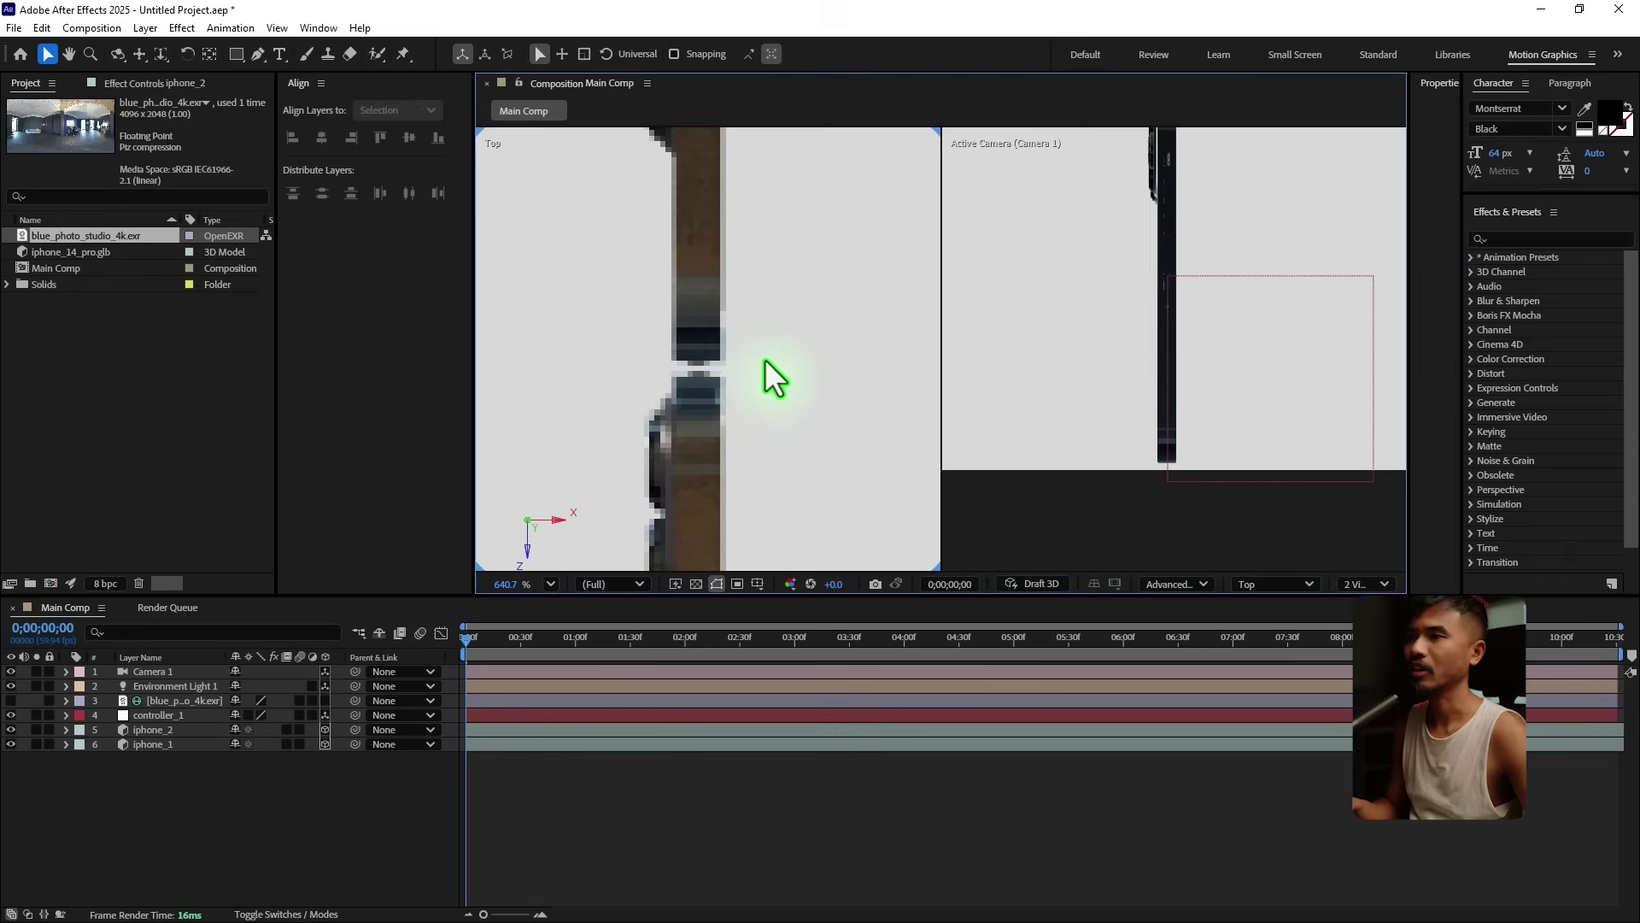
{"action": "left_click", "coordinate": [192, 786]}
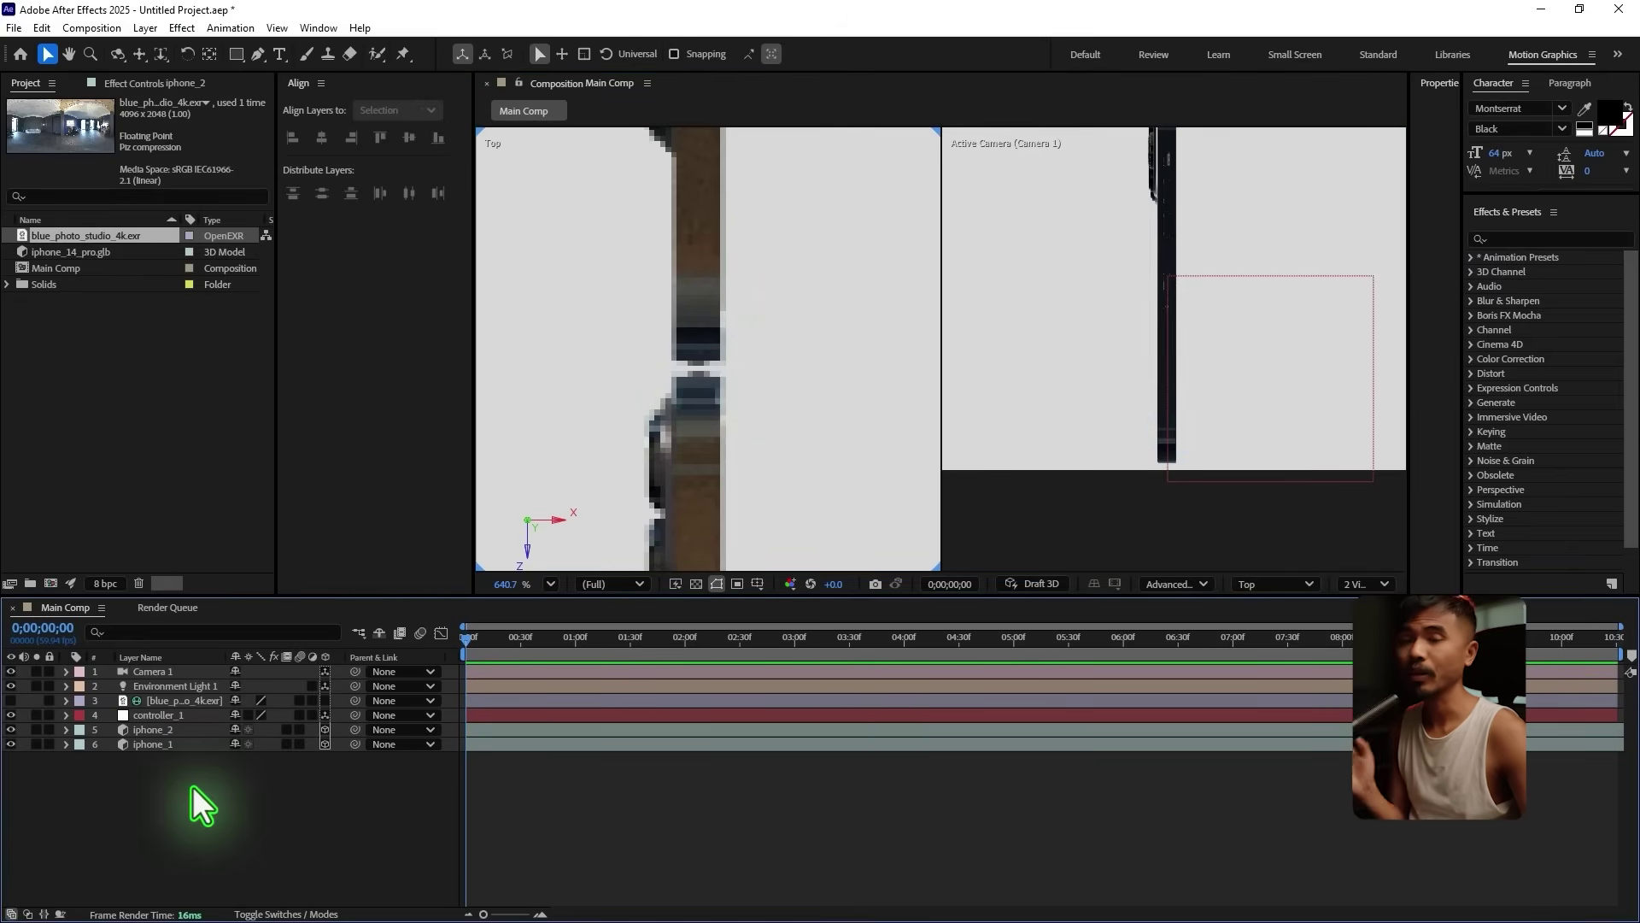
Step: Duplicate iphone_2 and place the copy directly behind it in the Top view with the same narrow gap
{"action": "left_click", "coordinate": [183, 729]}
{"action": "key", "text": "ctrl+d"}
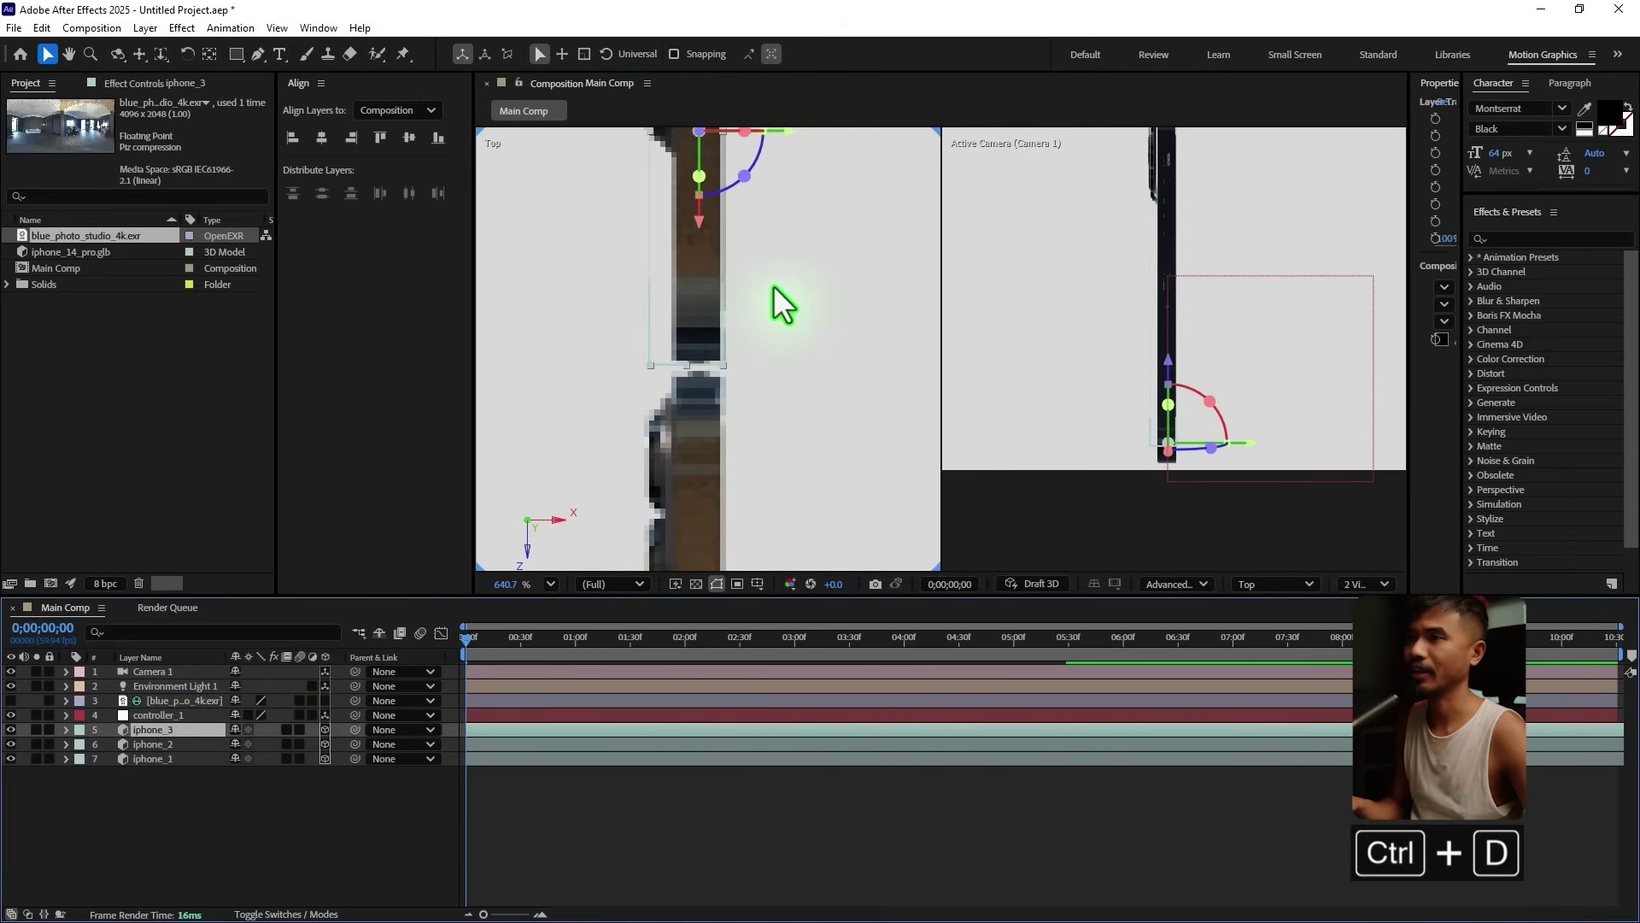
{"action": "key", "text": "space"}
{"action": "left_click_drag", "start_coordinate": [761, 224], "coordinate": [709, 113]}
{"action": "left_click", "coordinate": [796, 305]}
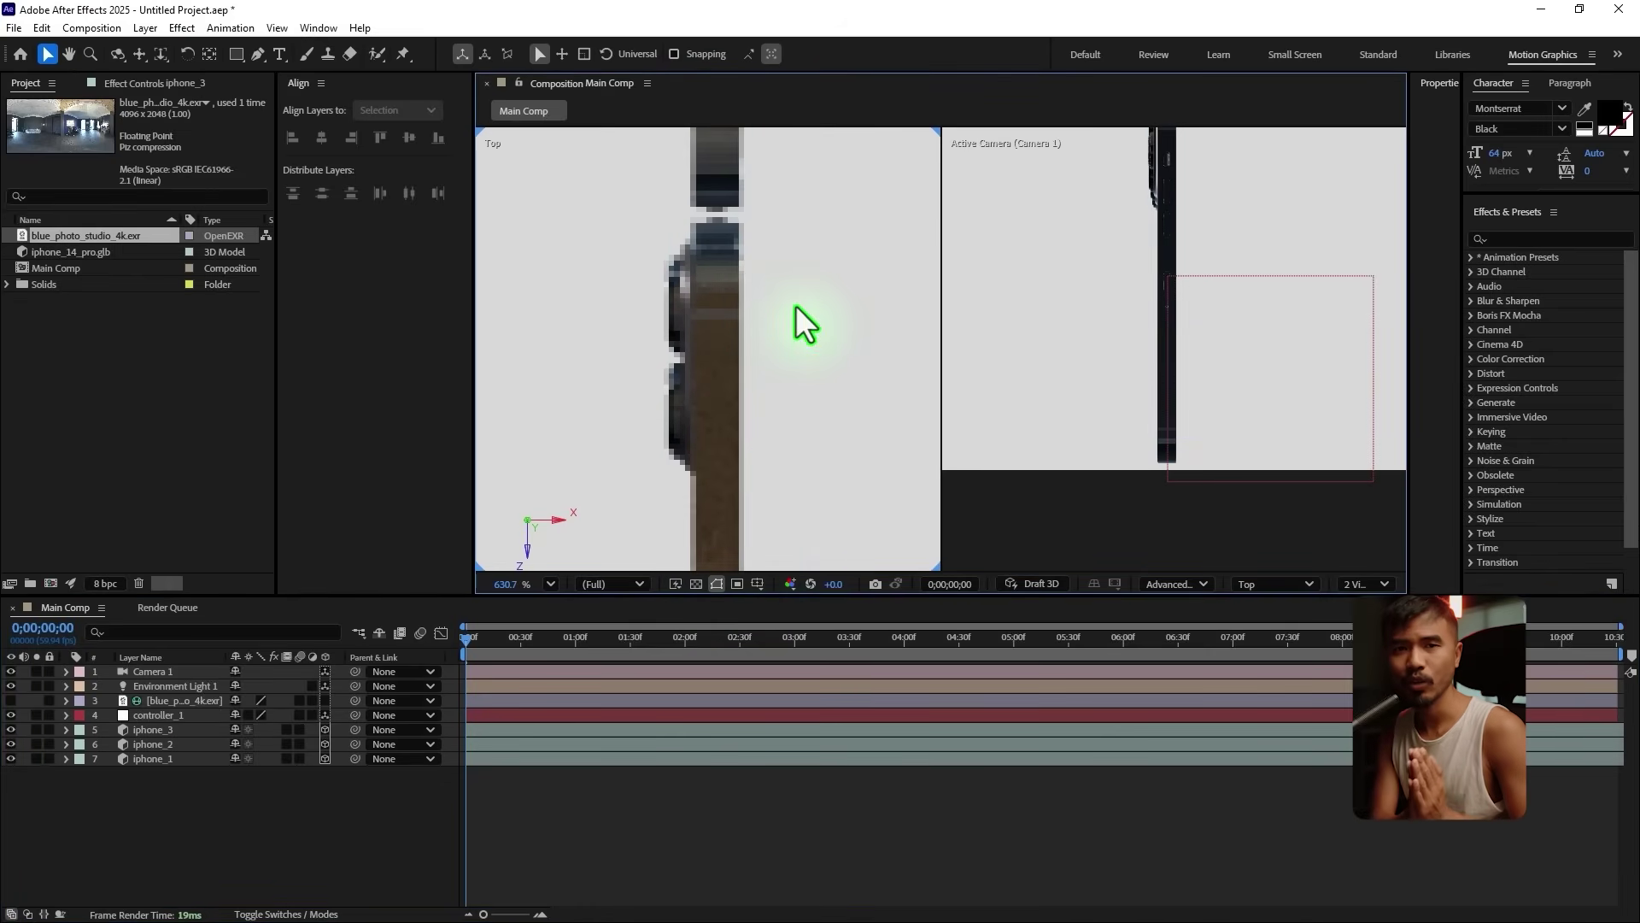
Step: Duplicate the rearmost phone three more times, moving each copy behind the previous one to form an evenly spaced row of six phones
{"action": "left_click", "coordinate": [202, 752]}
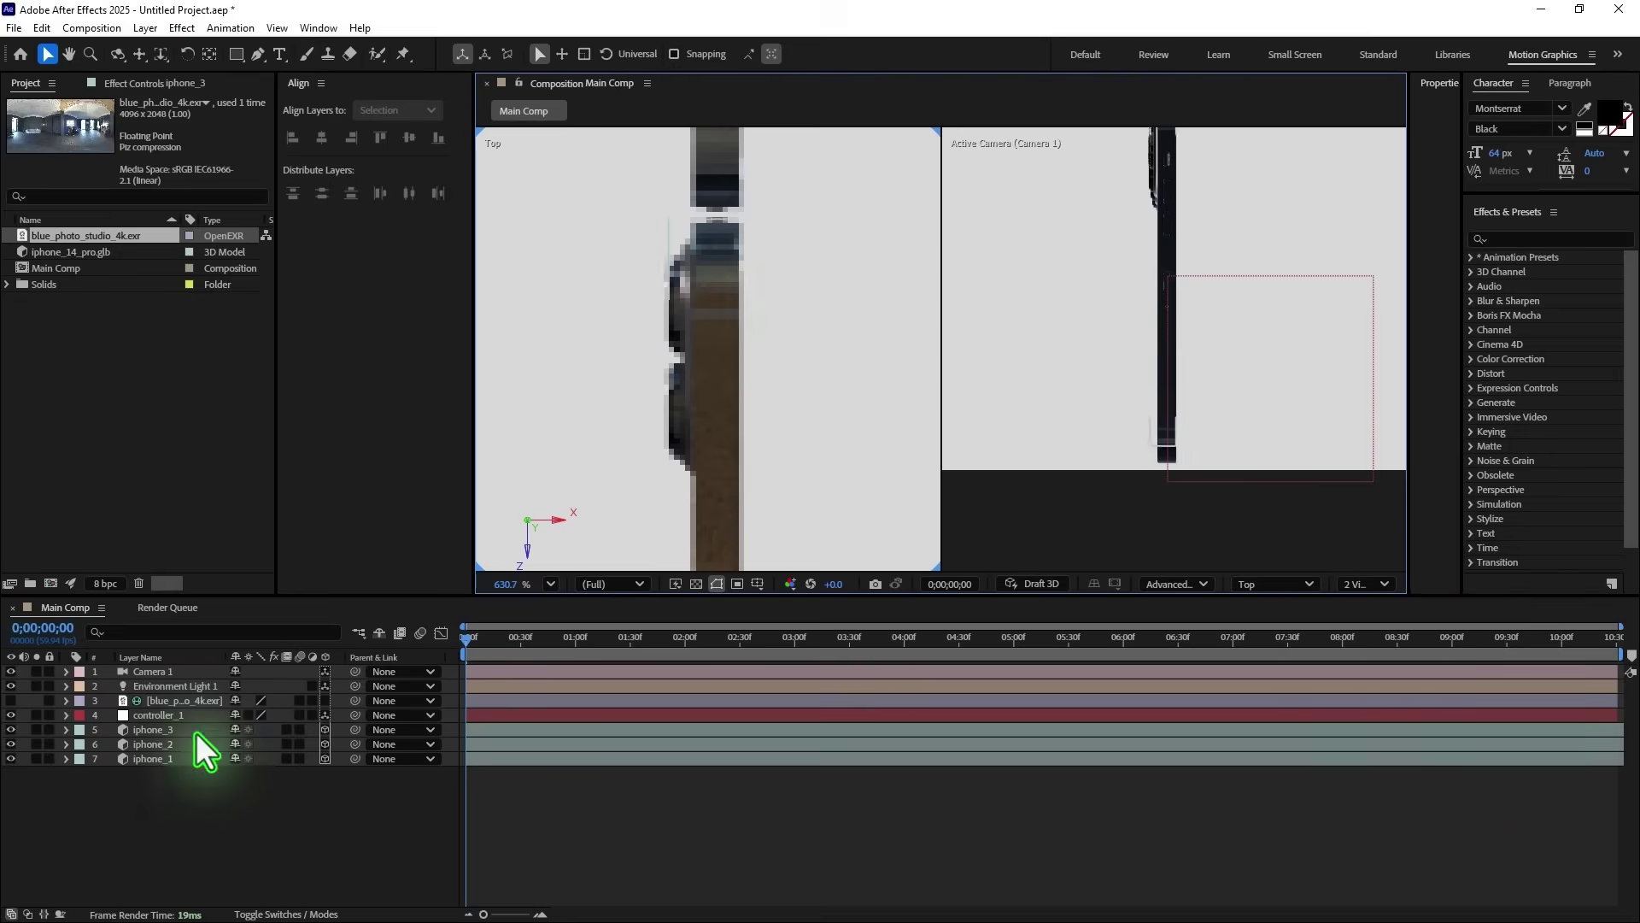
{"action": "key", "text": "ctrl+d"}
{"action": "left_click_drag", "start_coordinate": [721, 541], "coordinate": [736, 285]}
{"action": "key", "text": "ctrl+d"}
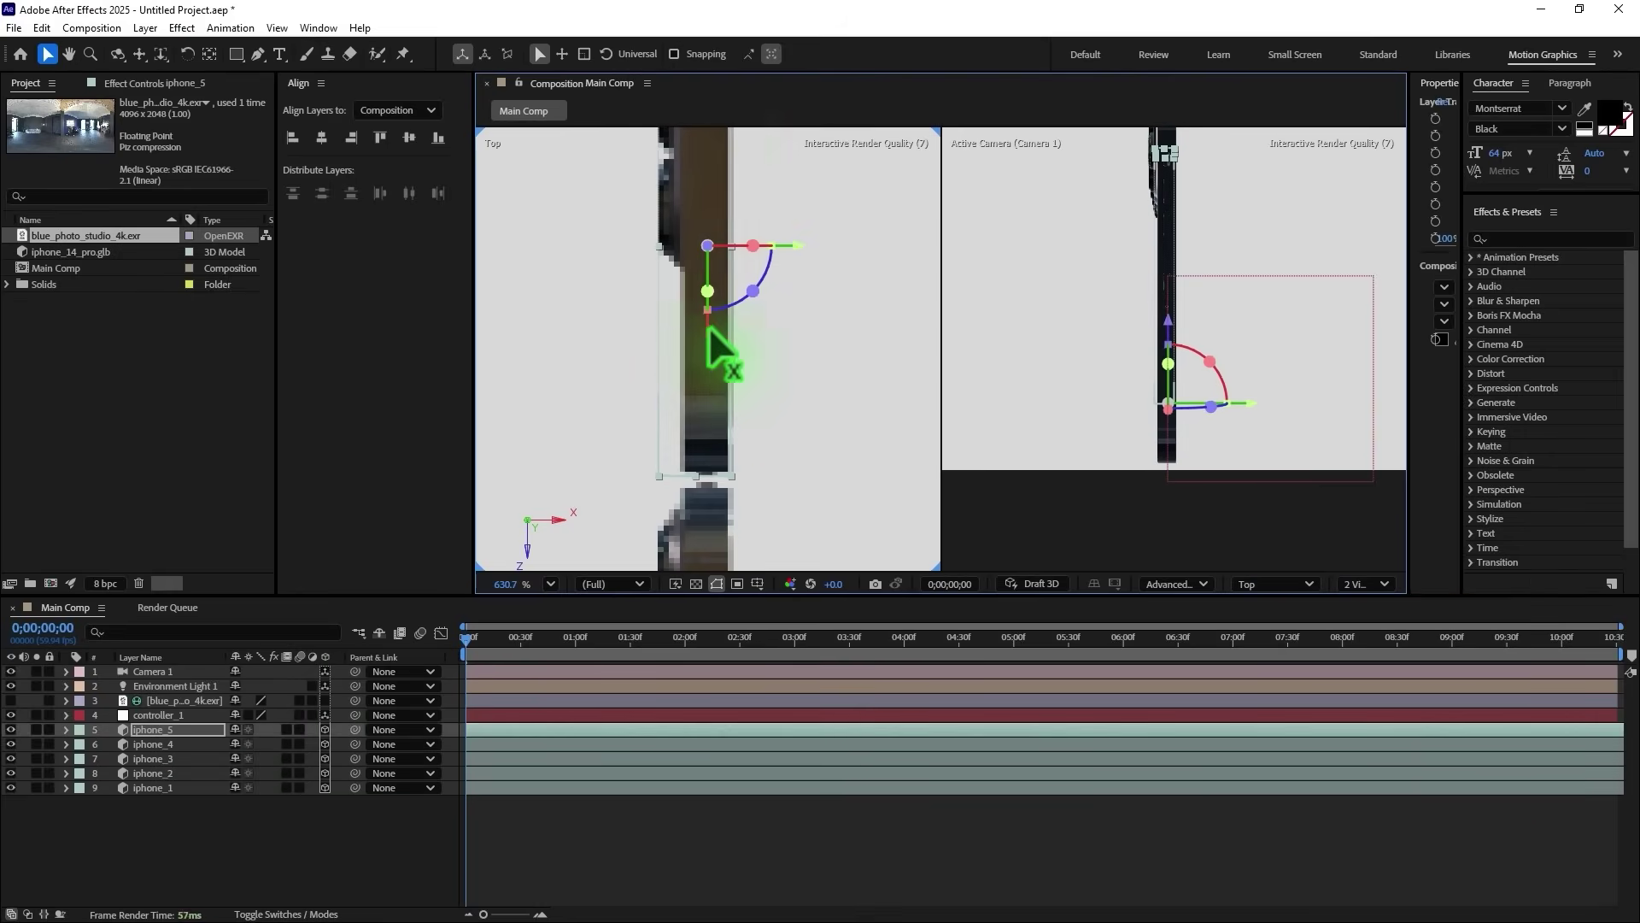
{"action": "key", "text": "ctrl+d"}
{"action": "scroll", "coordinate": [714, 325], "scroll_direction": "down", "scroll_amount": 10}
{"action": "left_click", "coordinate": [748, 323]}
{"action": "left_click", "coordinate": [173, 843]}
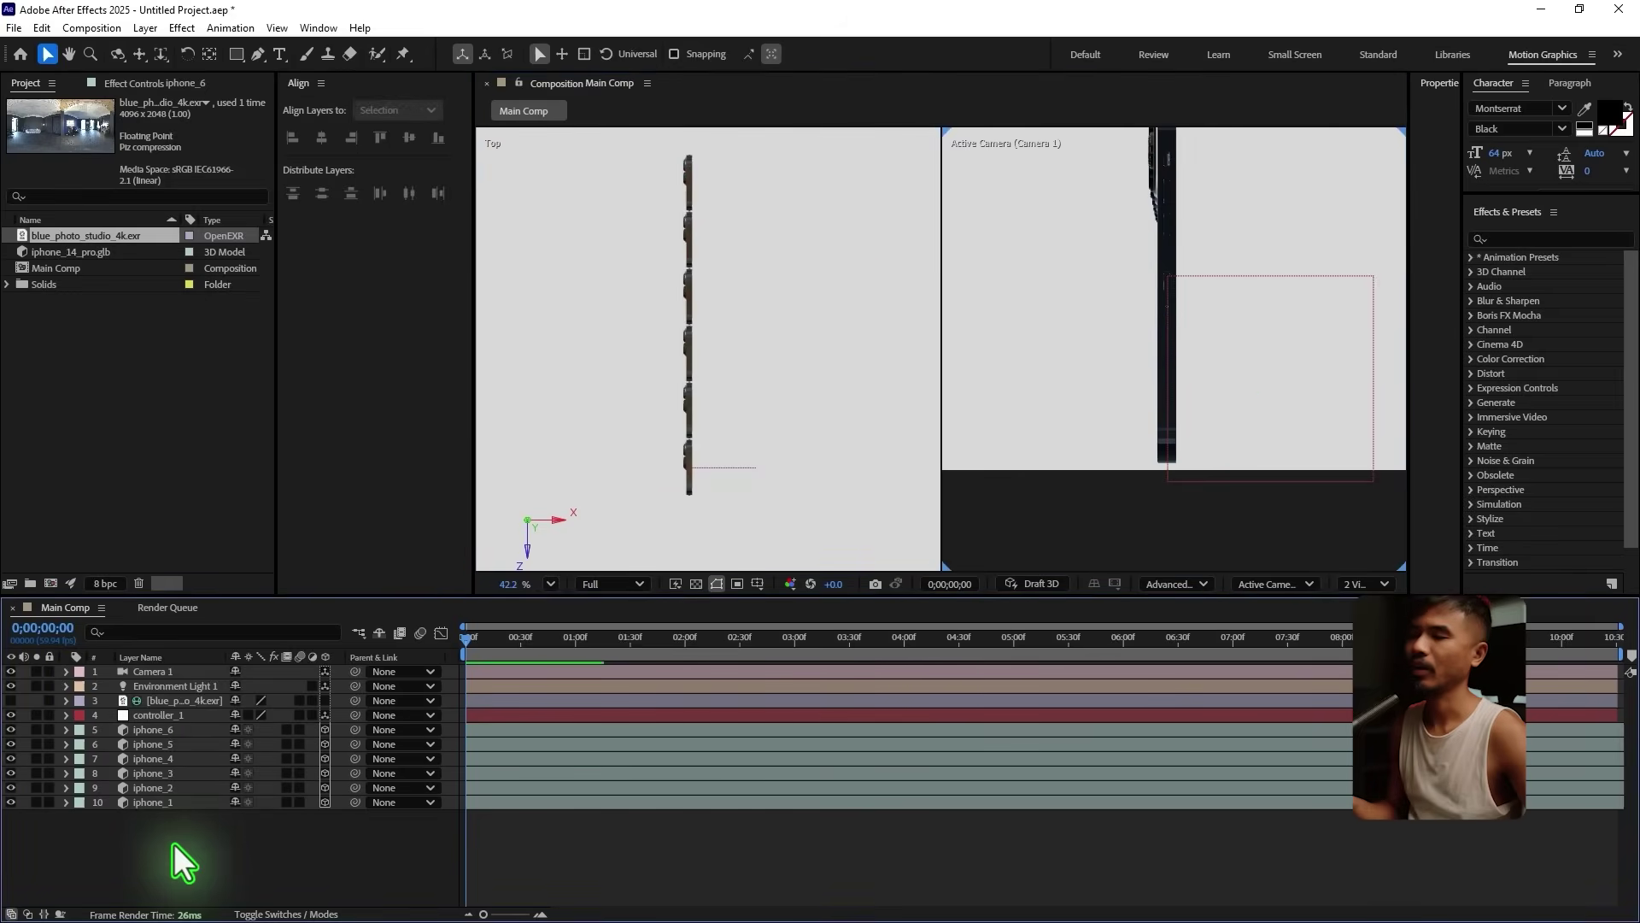
Step: Switch the composition viewer back to a single Active Camera view and fit the whole frame in it
{"action": "left_click", "coordinate": [1360, 583]}
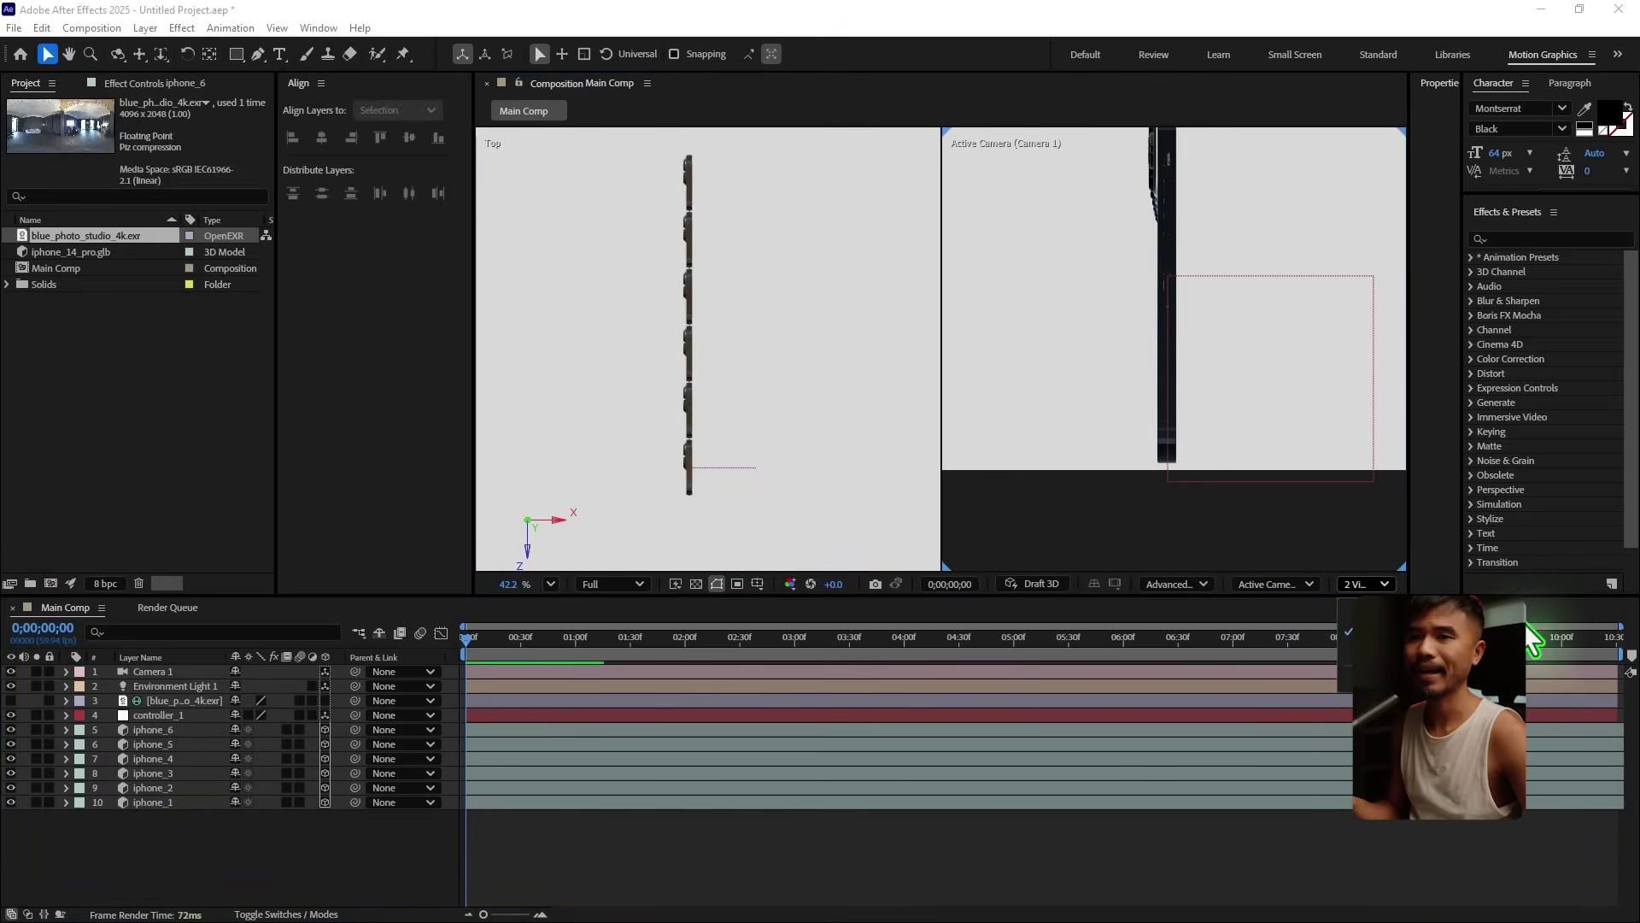
{"action": "left_click", "coordinate": [1375, 617]}
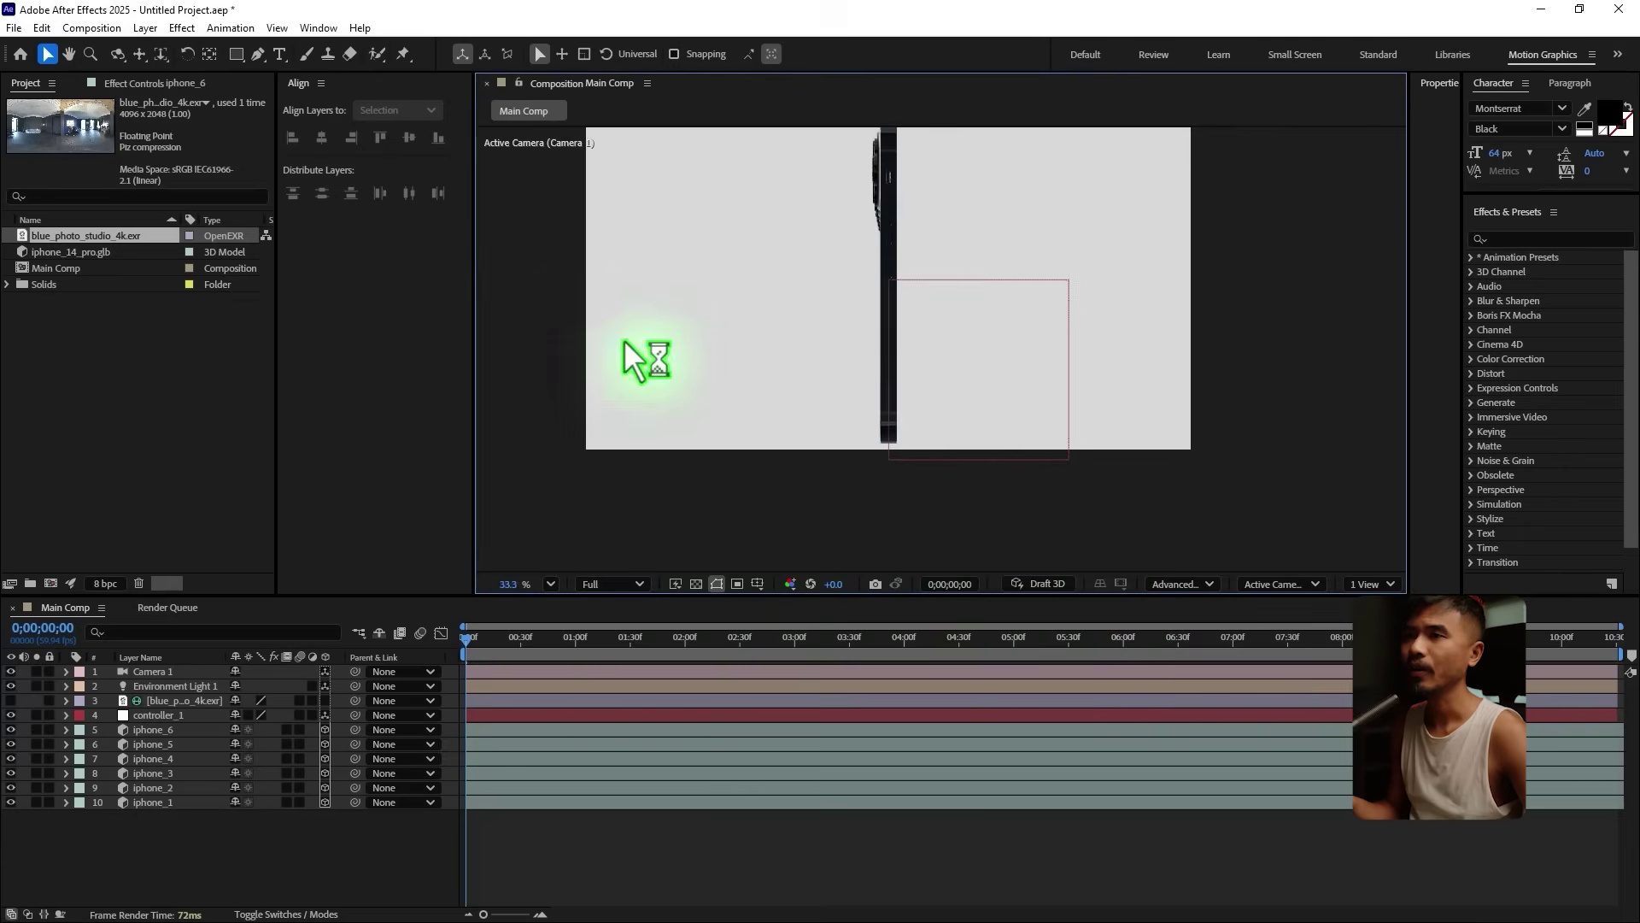
{"action": "scroll", "coordinate": [615, 341], "scroll_direction": "down", "scroll_amount": 3}
{"action": "left_click_drag", "start_coordinate": [762, 227], "coordinate": [850, 332]}
{"action": "scroll", "coordinate": [948, 419], "scroll_direction": "up", "scroll_amount": 2}
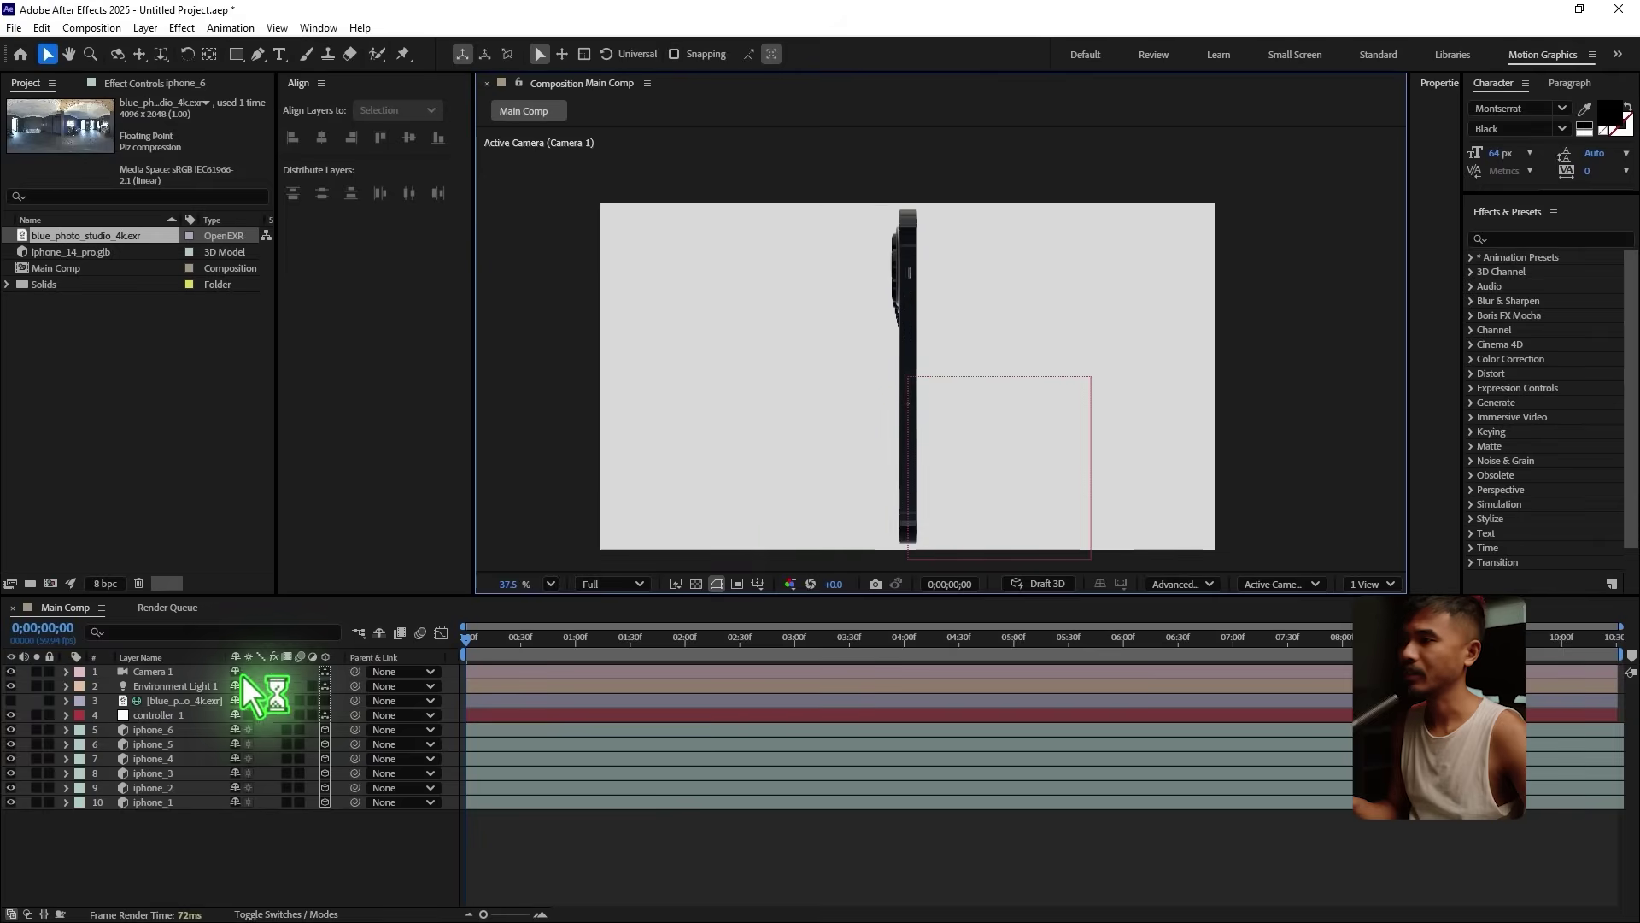
Step: Move the controller_1 layer directly above iphone_1 in the layer stack
{"action": "left_click_drag", "start_coordinate": [190, 717], "coordinate": [222, 802]}
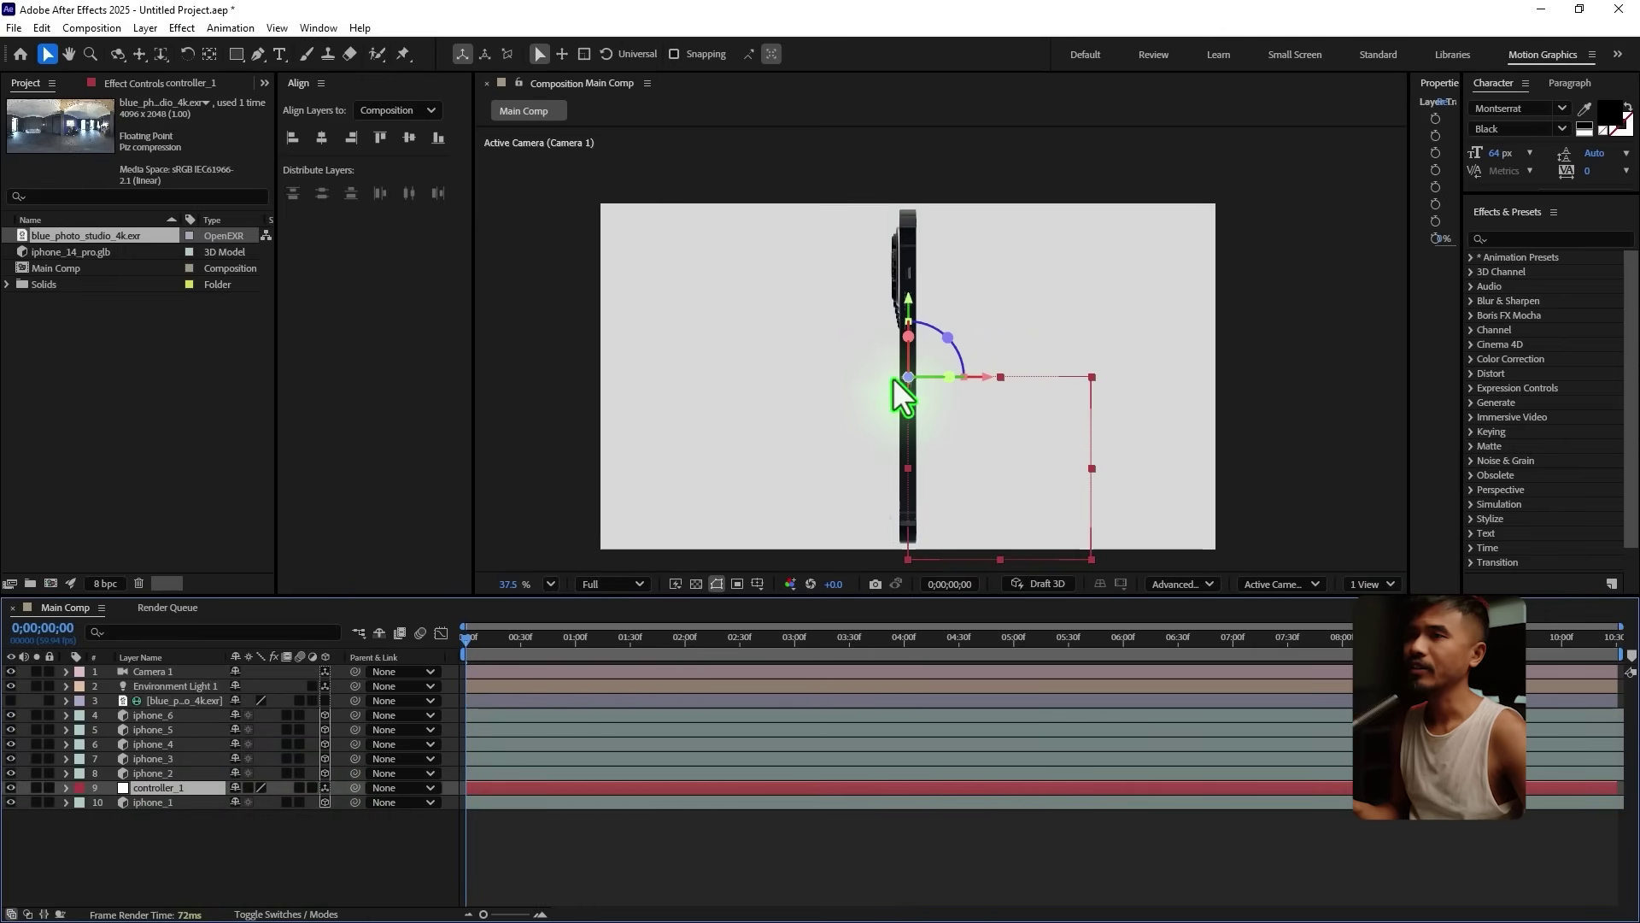
{"action": "left_click", "coordinate": [173, 825]}
{"action": "left_click", "coordinate": [176, 791]}
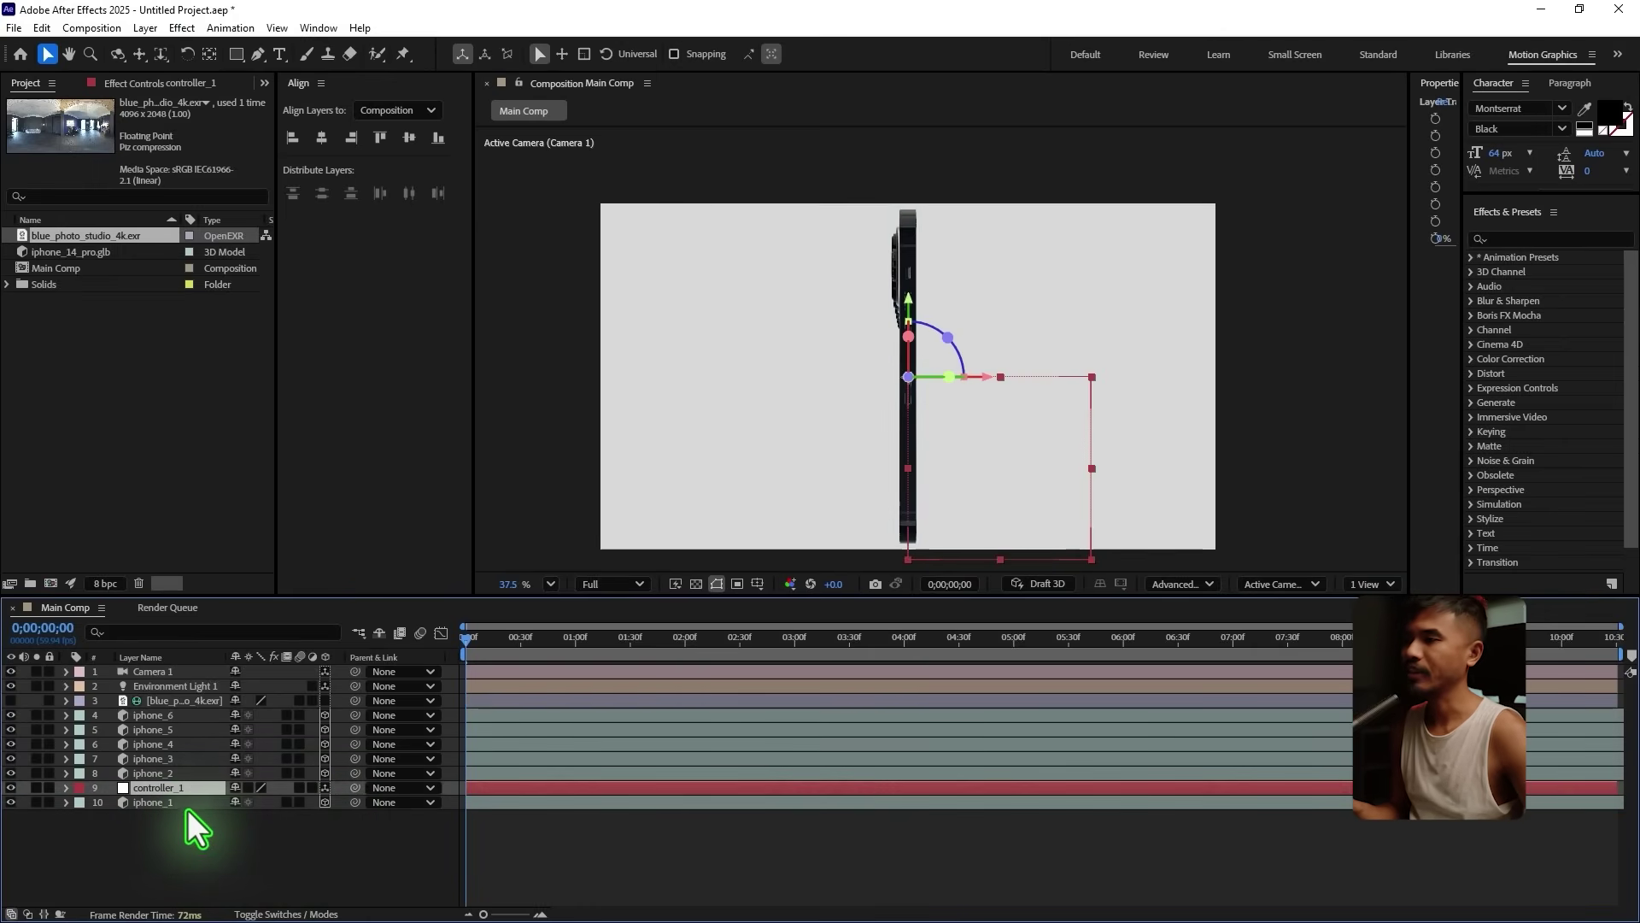
{"action": "left_click", "coordinate": [177, 804]}
{"action": "left_click", "coordinate": [177, 786]}
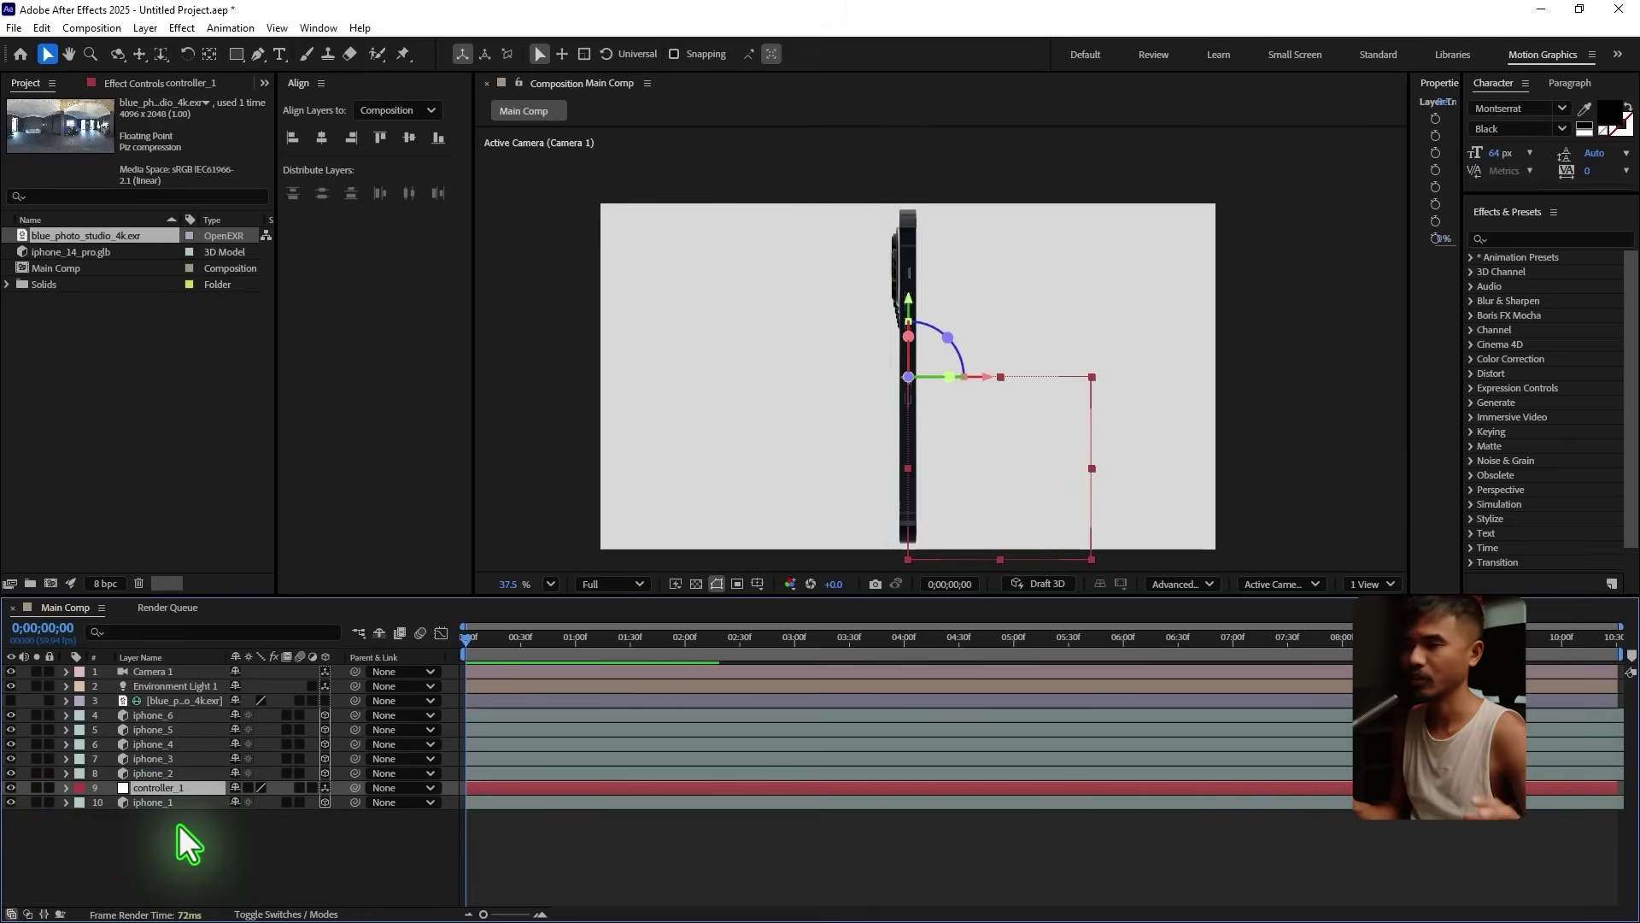
Step: Snap controller_1 to iphone_1's position and orientation through temporary parenting, and parent iphone_1 to the freed controller_1
{"action": "left_click_drag", "start_coordinate": [357, 787], "coordinate": [141, 804]}
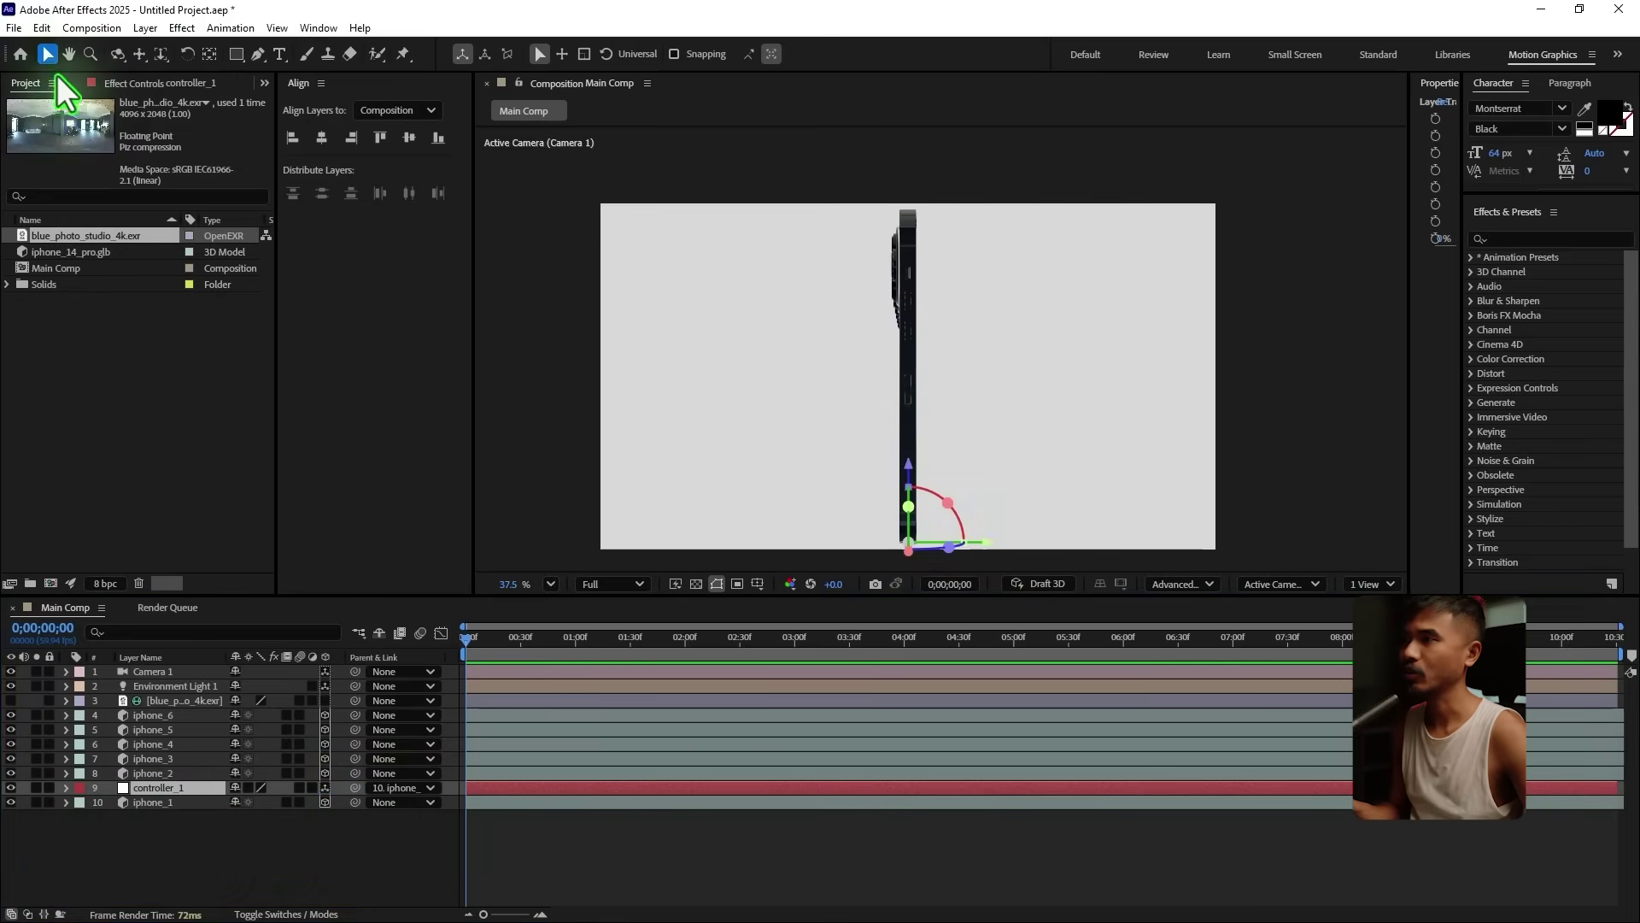
{"action": "left_click", "coordinate": [395, 787]}
{"action": "left_click", "coordinate": [398, 578]}
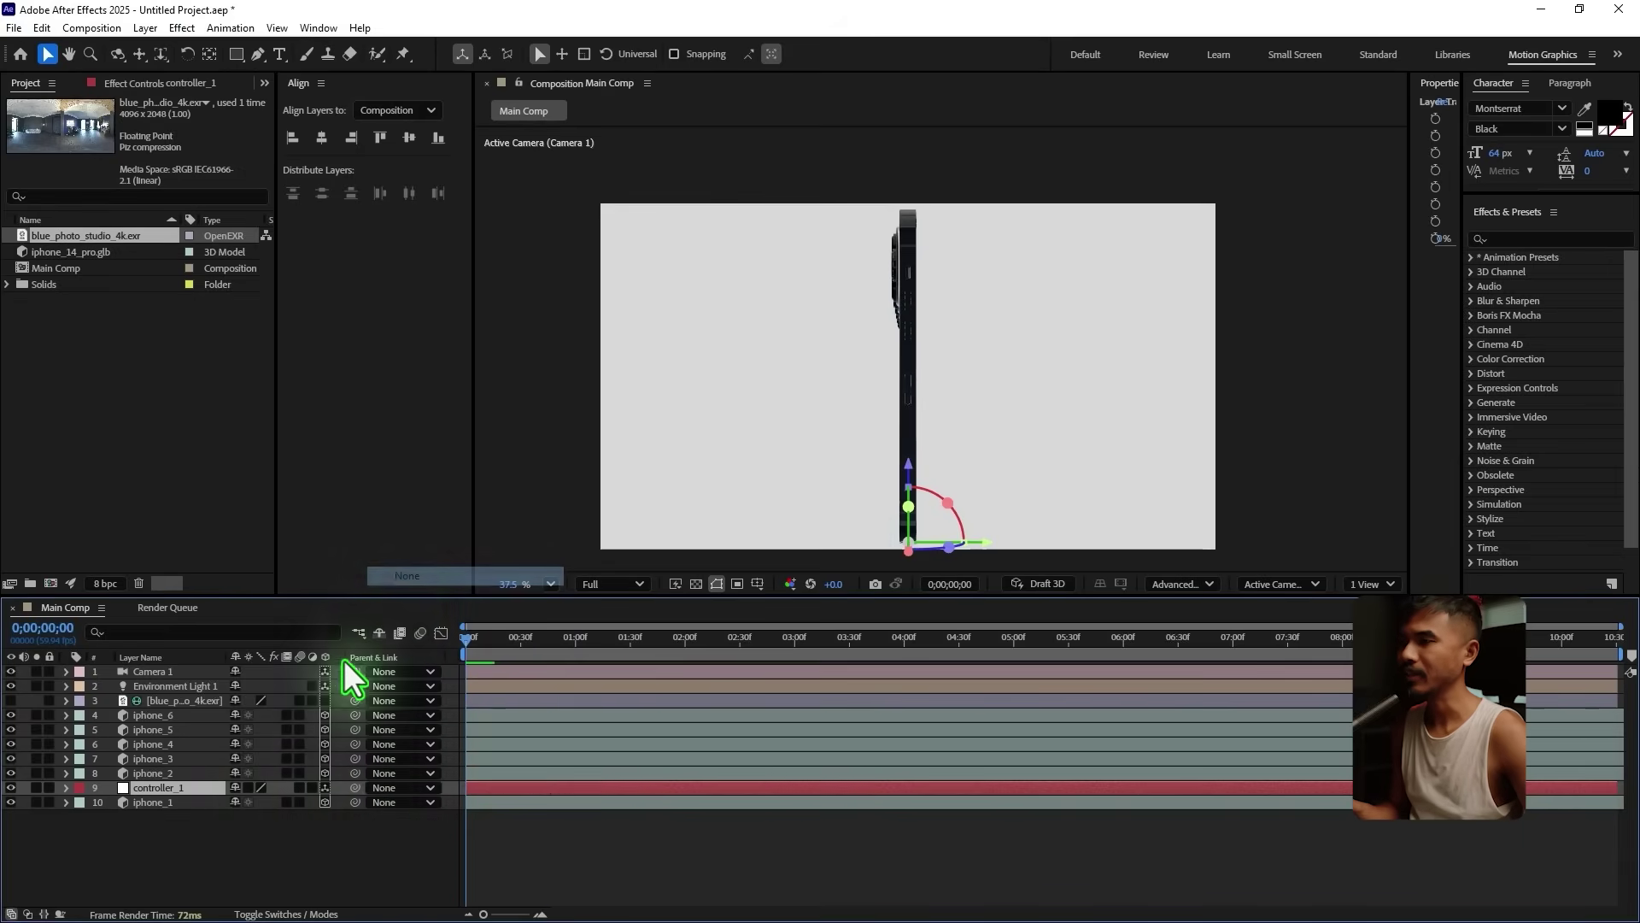
{"action": "left_click", "coordinate": [154, 804]}
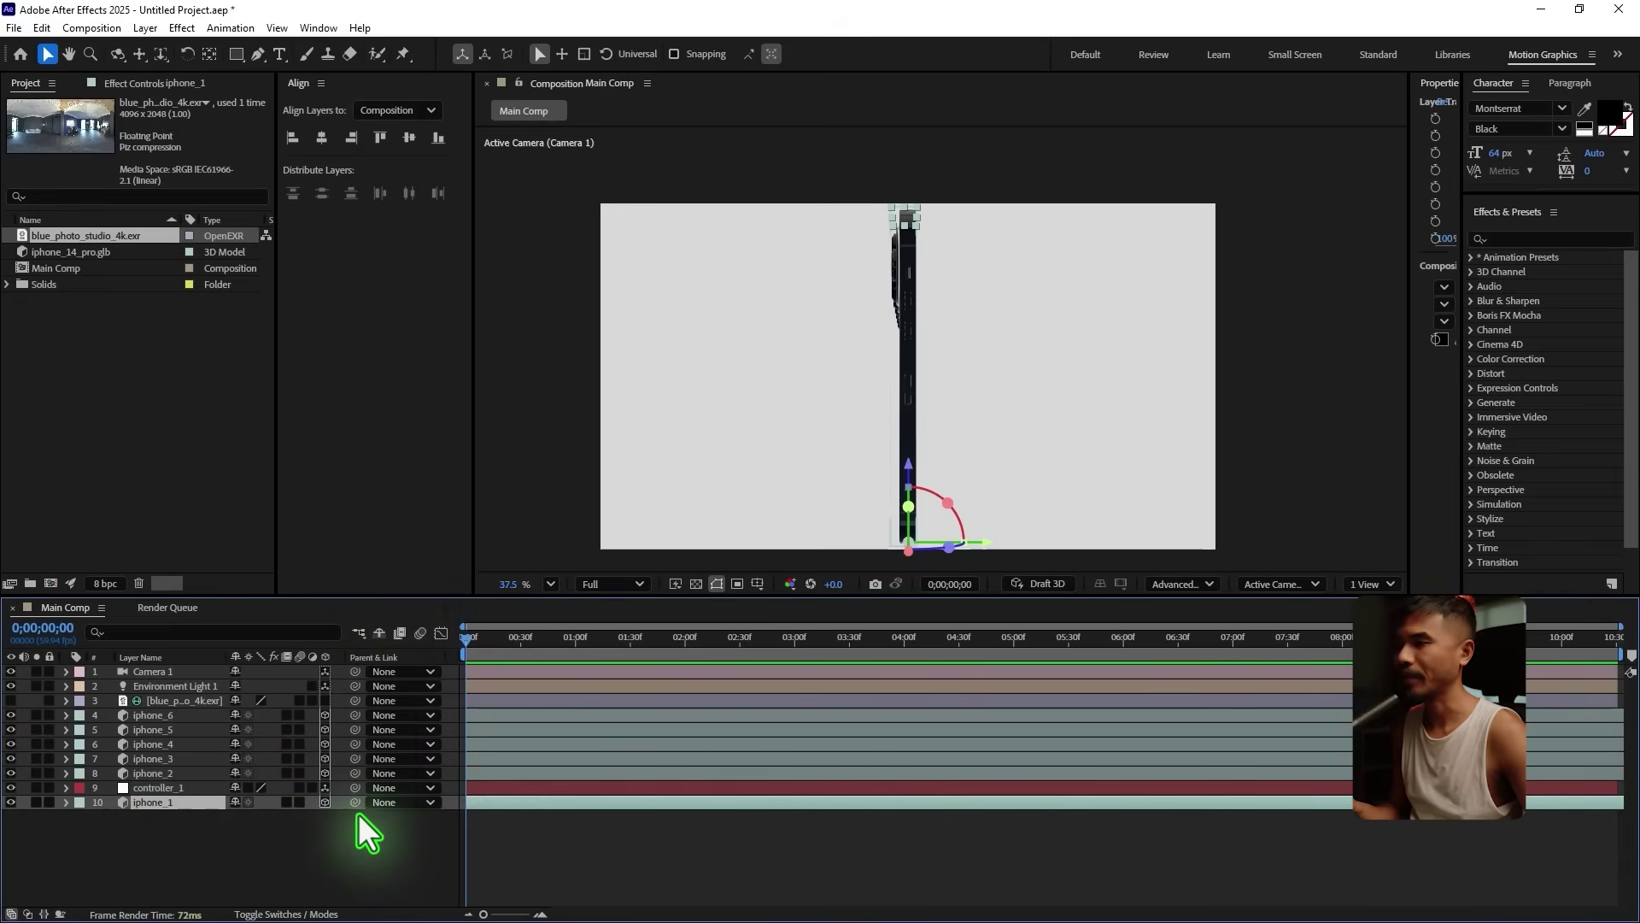
{"action": "left_click_drag", "start_coordinate": [352, 808], "coordinate": [154, 787]}
Step: Duplicate the controller for phones 2 to 6, snapping each copy to its phone and parenting that phone to the matching controller
{"action": "left_click", "coordinate": [182, 789]}
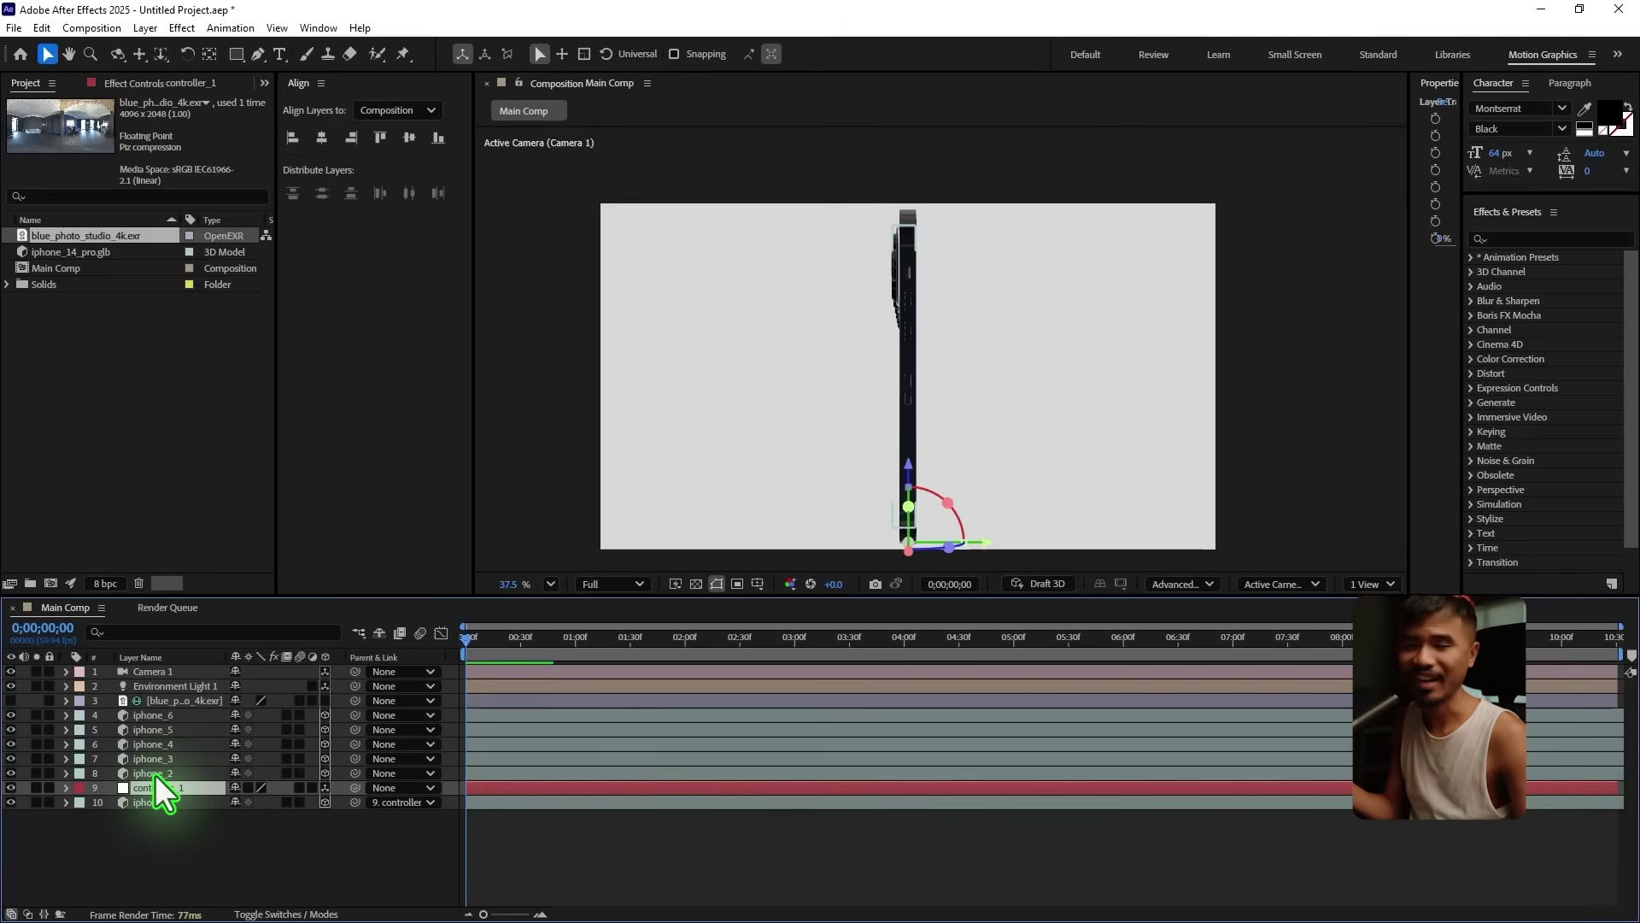
{"action": "key", "text": "ctrl+d"}
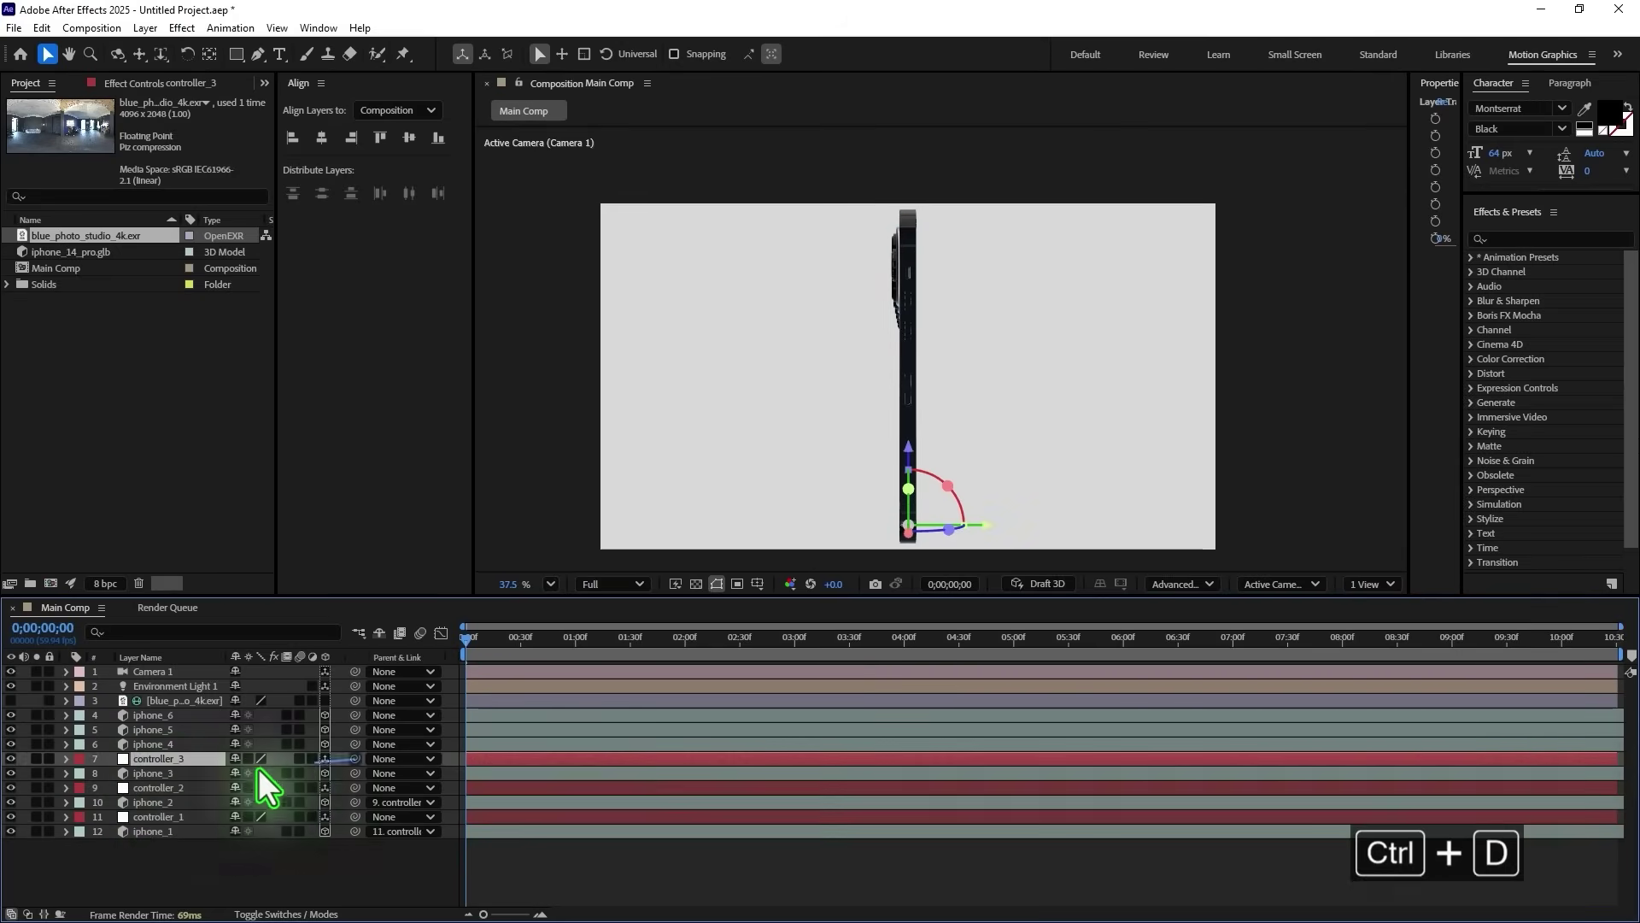
{"action": "left_click", "coordinate": [159, 758]}
{"action": "left_click", "coordinate": [171, 743]}
{"action": "key", "text": "ctrl+d"}
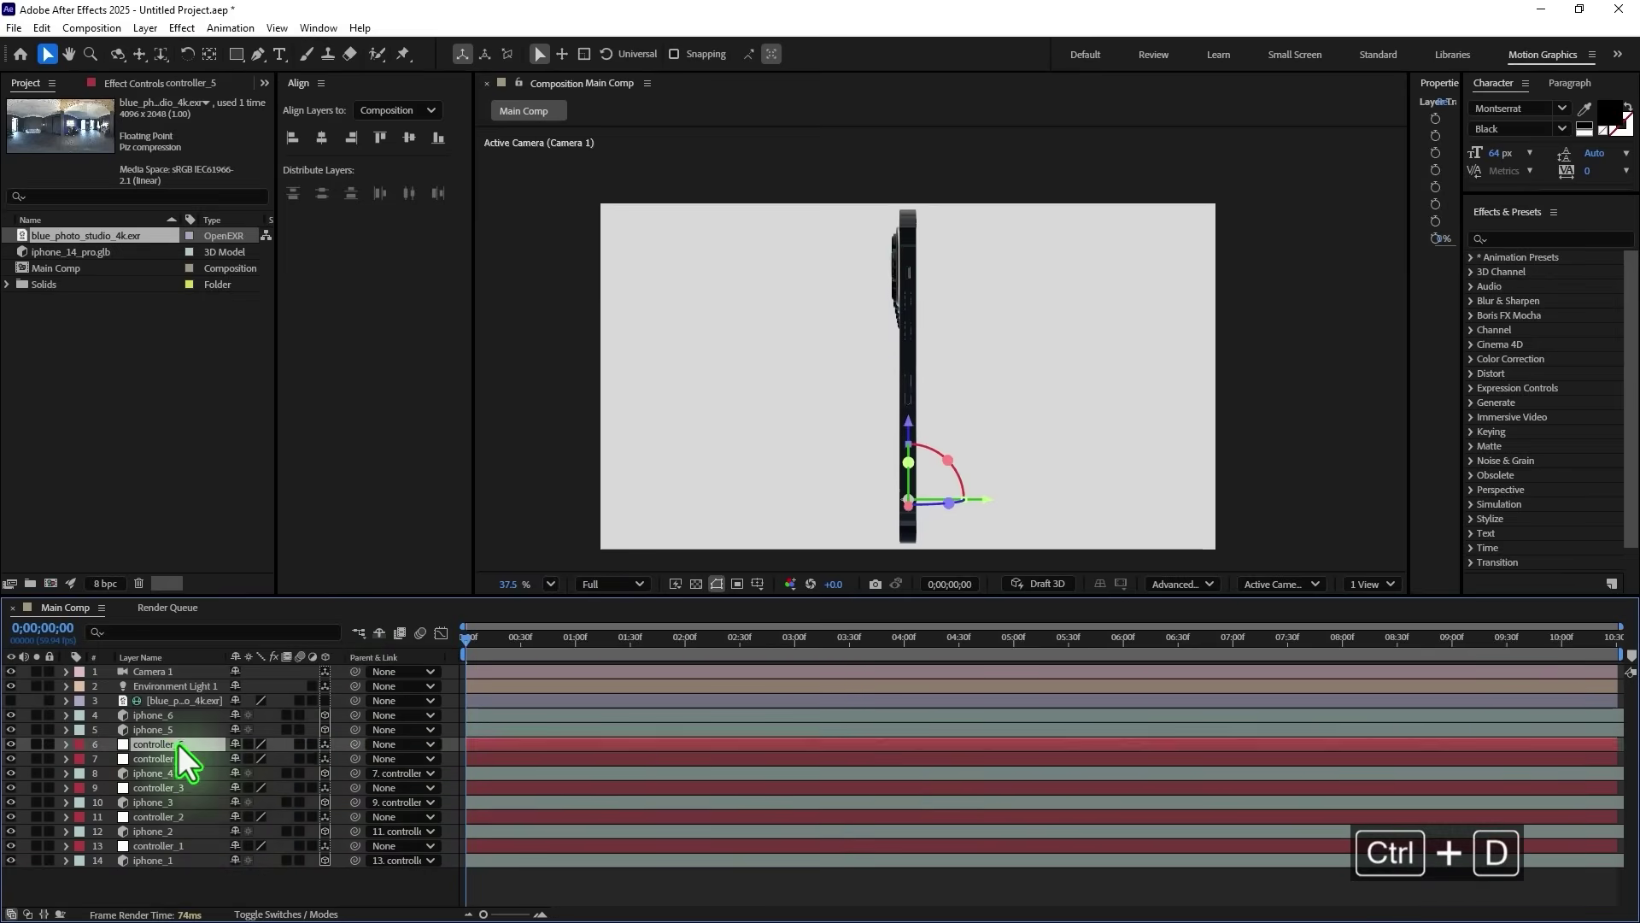
{"action": "left_click", "coordinate": [401, 743]}
{"action": "left_click", "coordinate": [501, 550]}
{"action": "key", "text": "ctrl+d"}
{"action": "left_click_drag", "start_coordinate": [355, 729], "coordinate": [166, 716]}
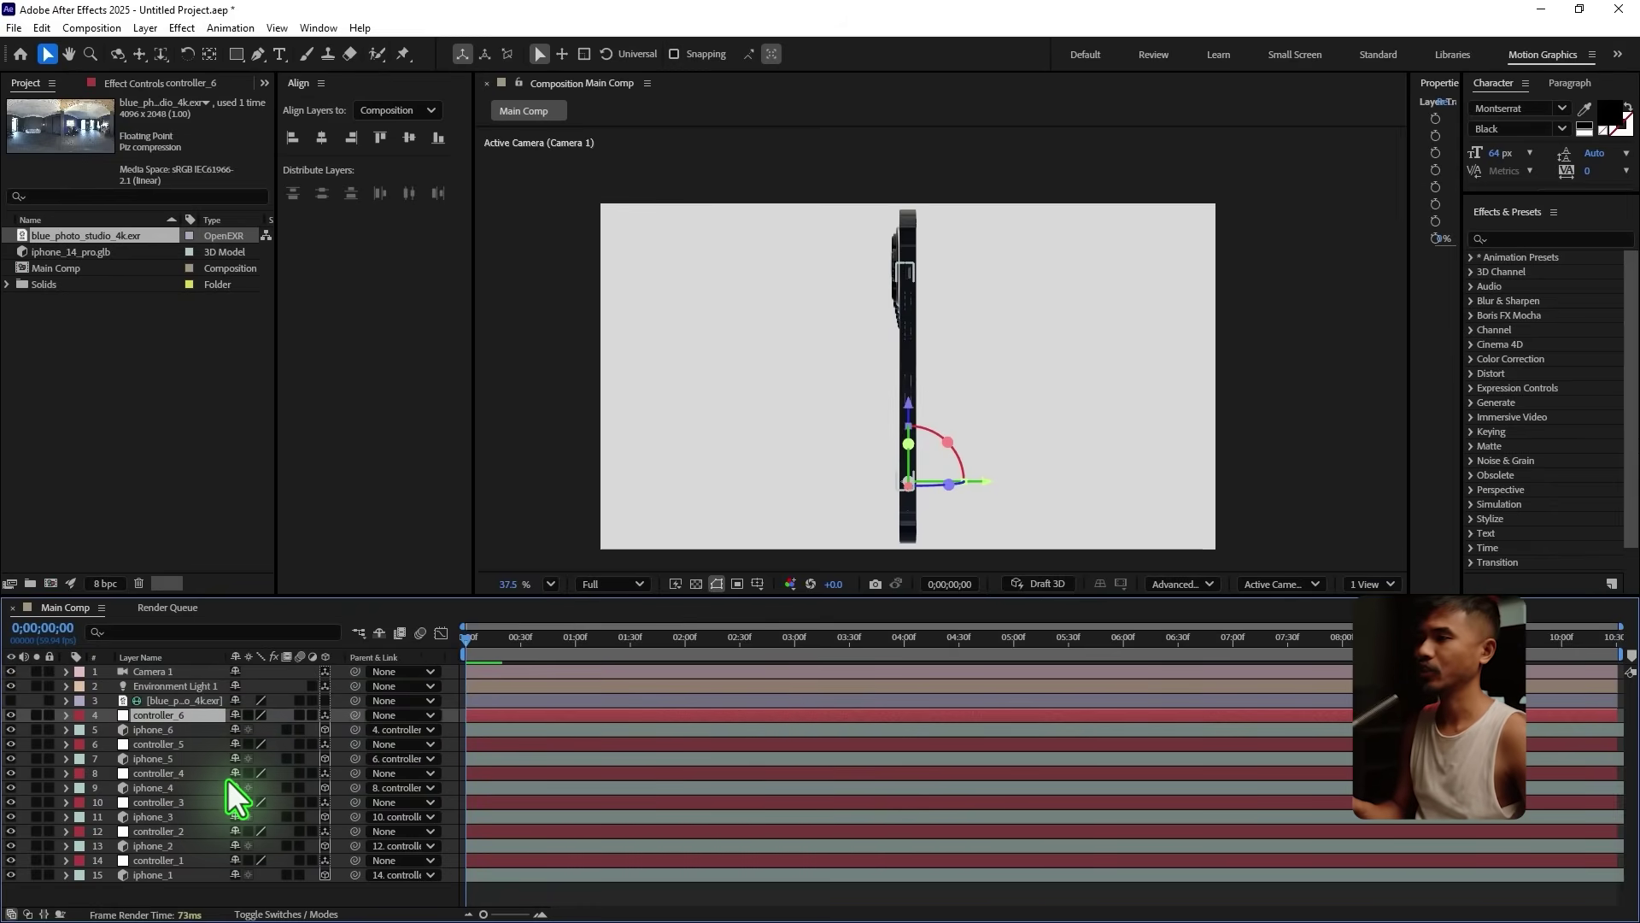
Step: Reveal the rotation properties of all six controllers and add an X Rotation keyframe at 0° on each at the timeline start
{"action": "left_click", "coordinate": [183, 743], "text": "ctrl"}
{"action": "left_click", "coordinate": [182, 774], "text": "ctrl"}
{"action": "left_click", "coordinate": [174, 803], "text": "ctrl"}
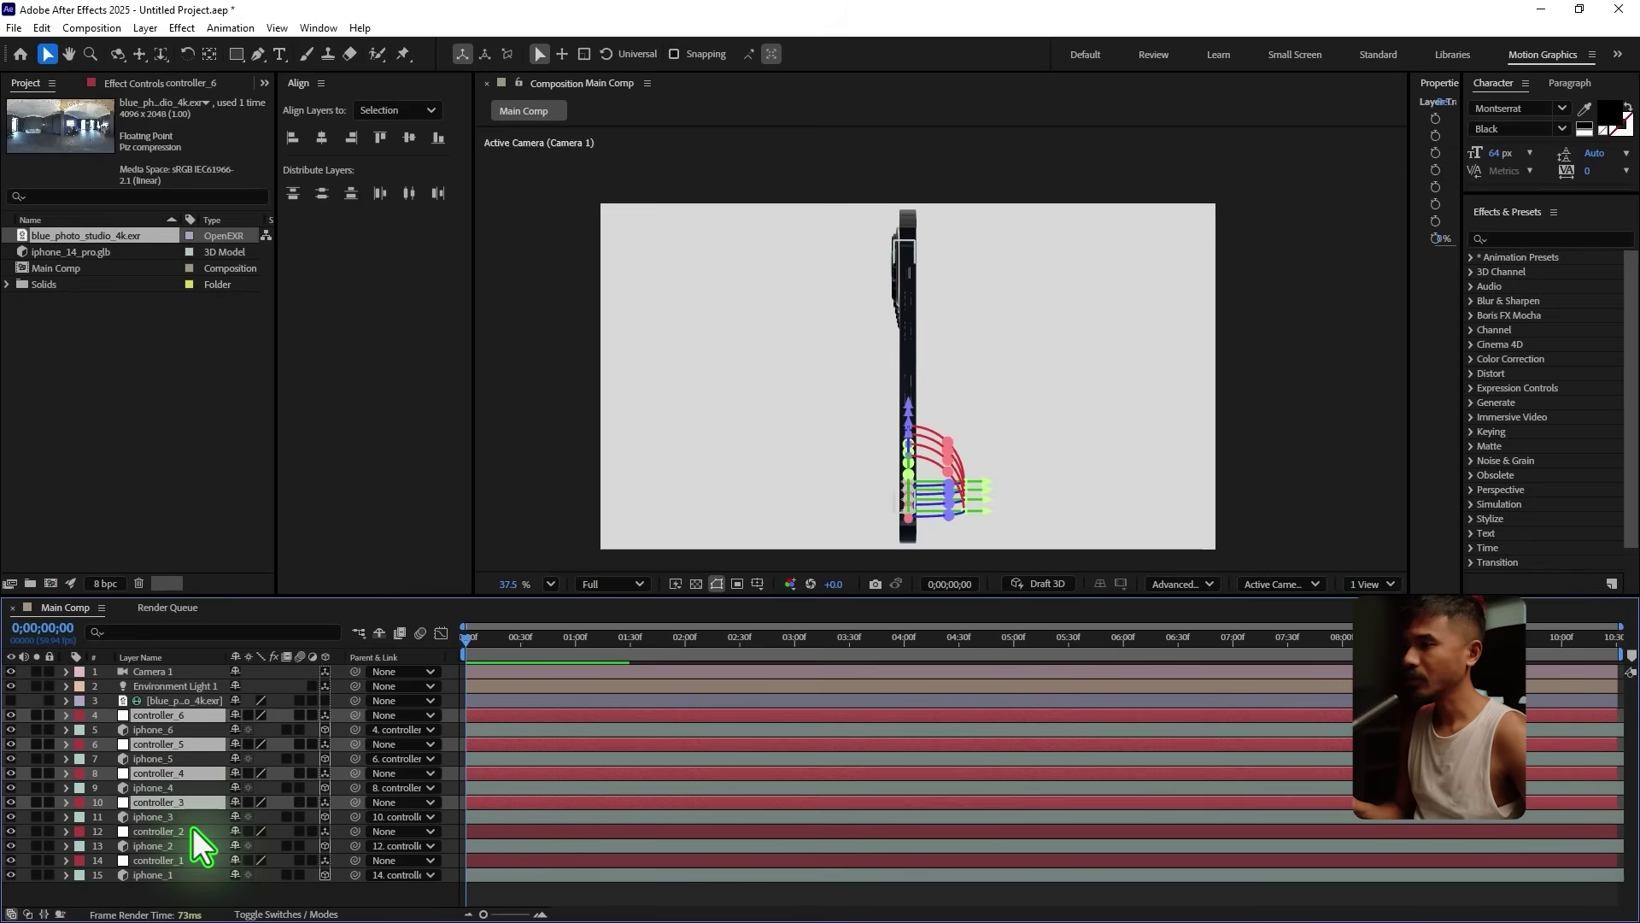
{"action": "left_click", "coordinate": [192, 832], "text": "ctrl"}
{"action": "left_click", "coordinate": [187, 860], "text": "ctrl"}
{"action": "left_click_drag", "start_coordinate": [574, 596], "coordinate": [575, 538]}
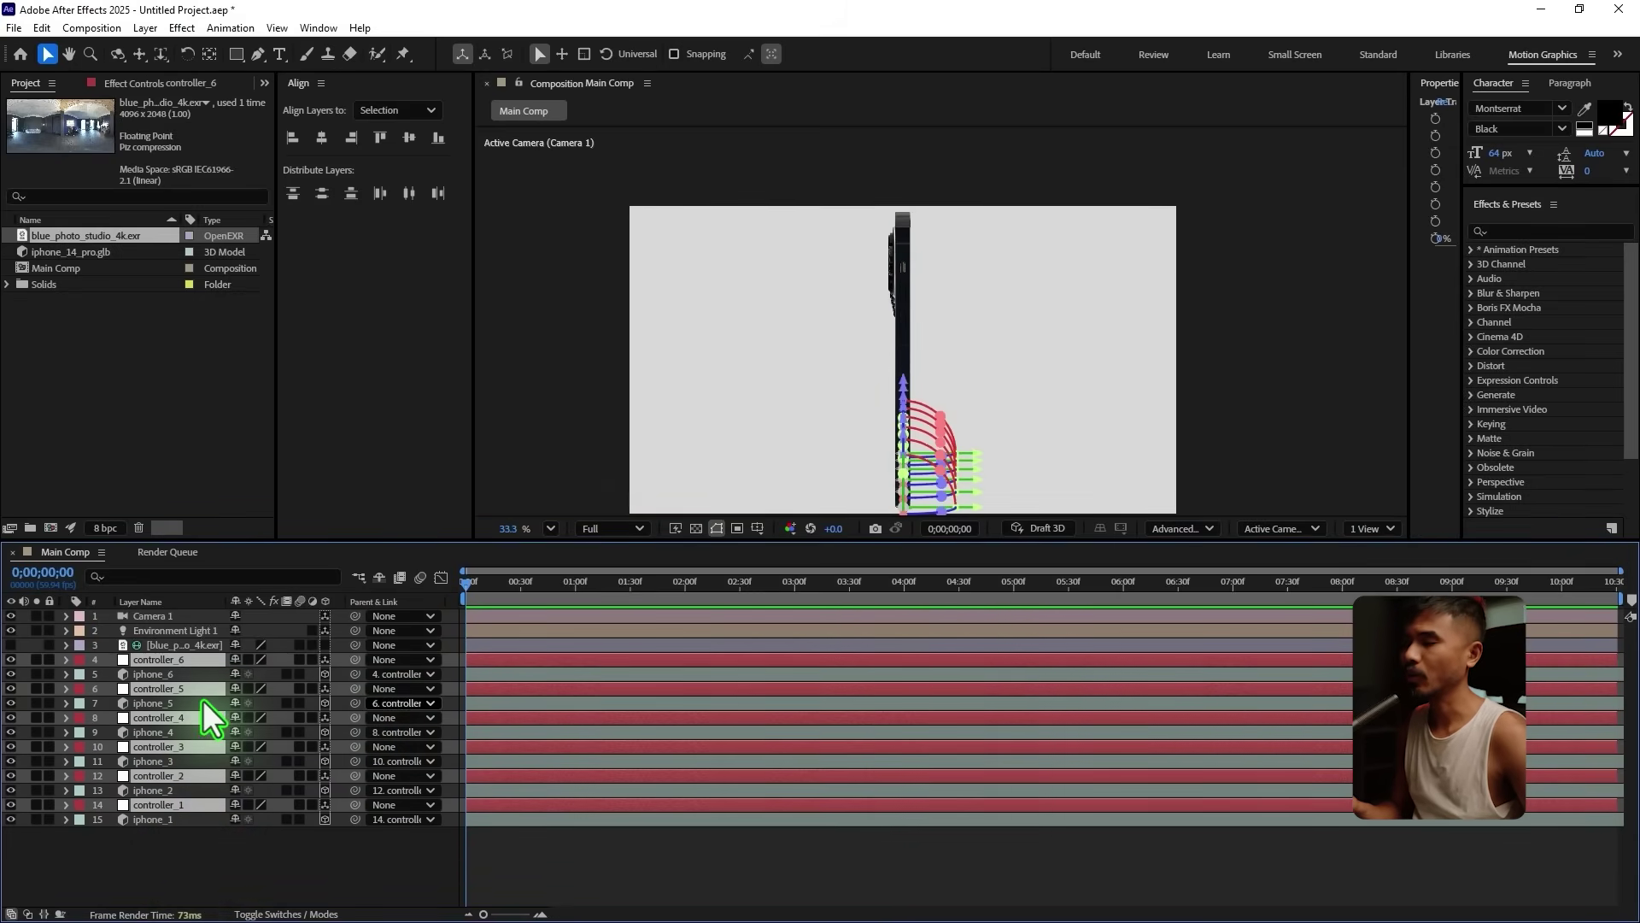
{"action": "key", "text": "r"}
{"action": "key", "text": "ctrl+z"}
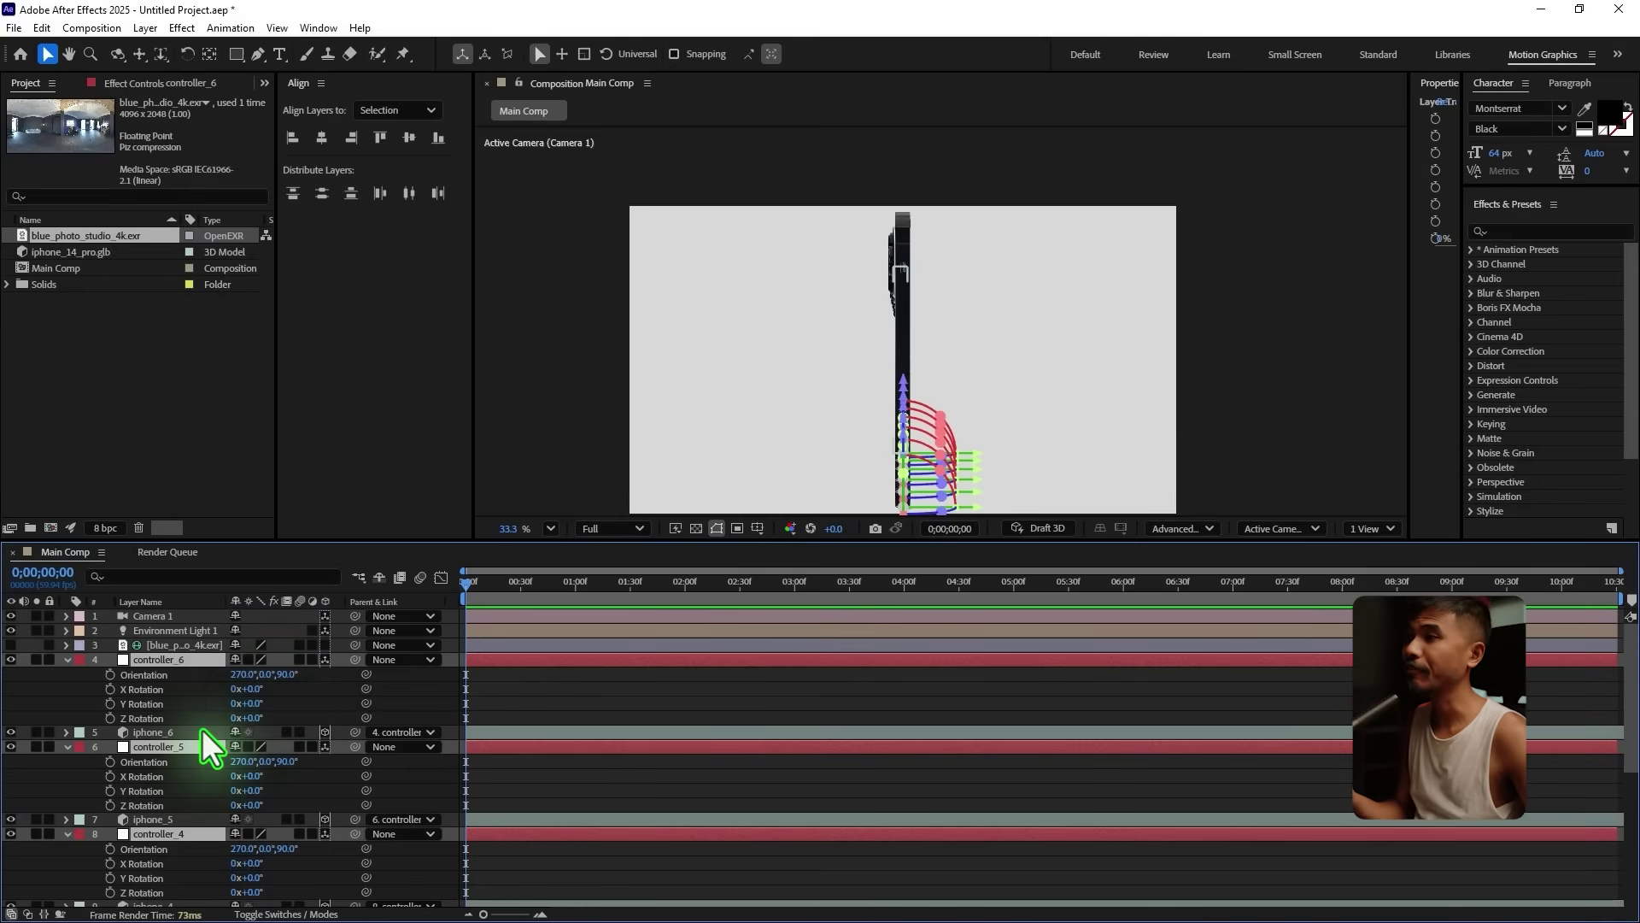
{"action": "left_click", "coordinate": [110, 689]}
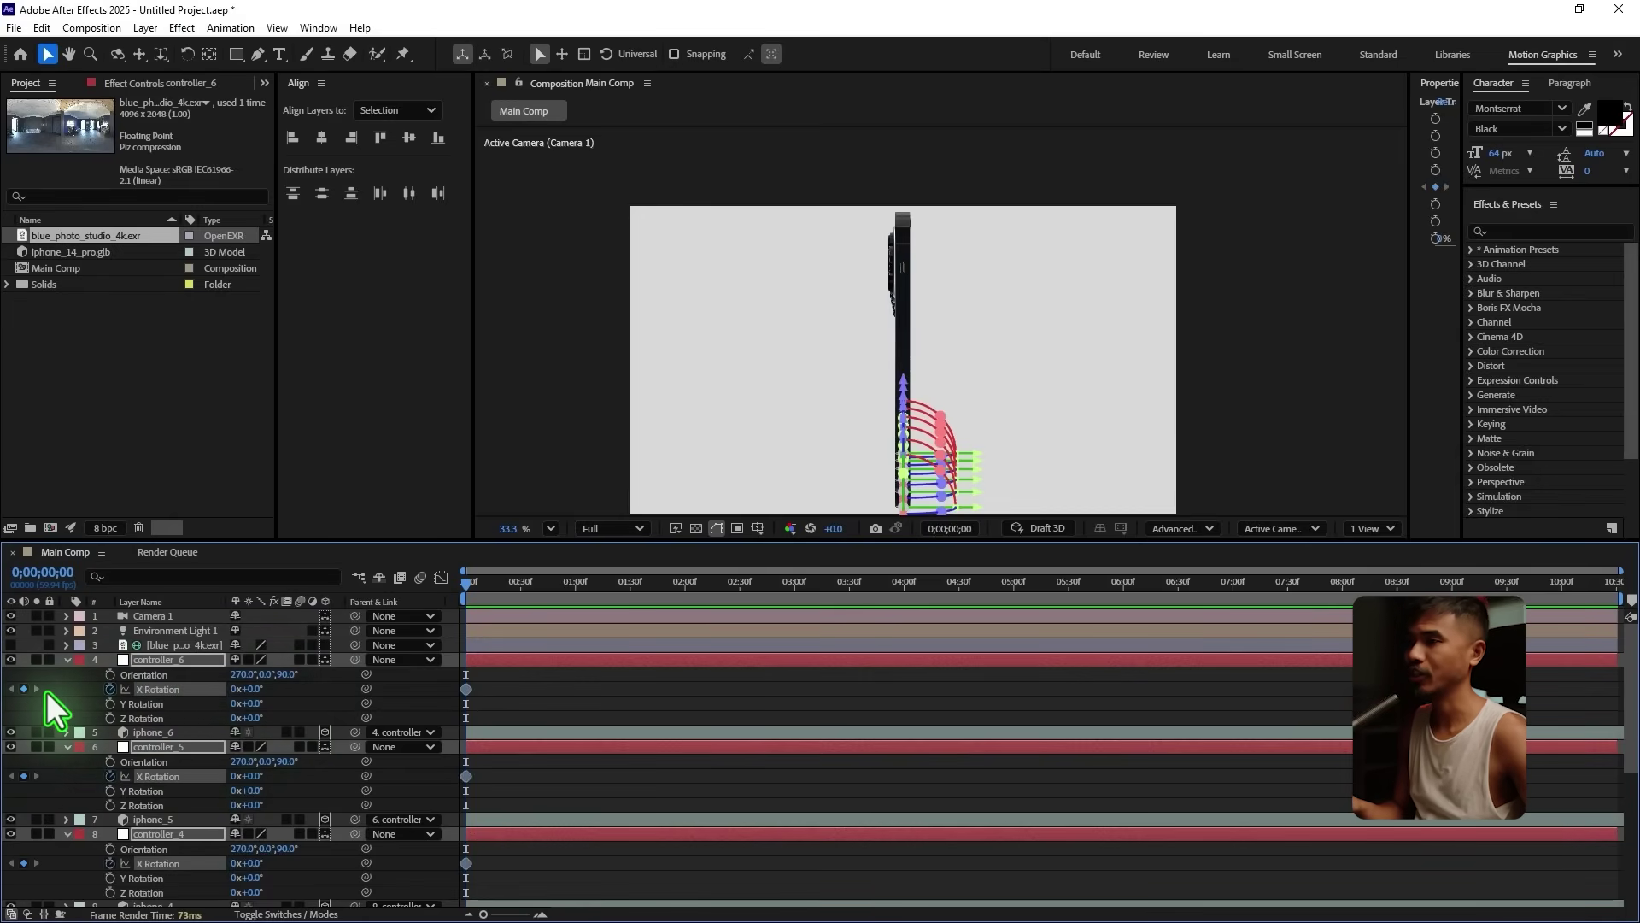
Step: Show Camera 1's keyframes, place the playhead on its second keyframe at 0;00;02;56, and enlarge the timeline area
{"action": "key", "text": "space"}
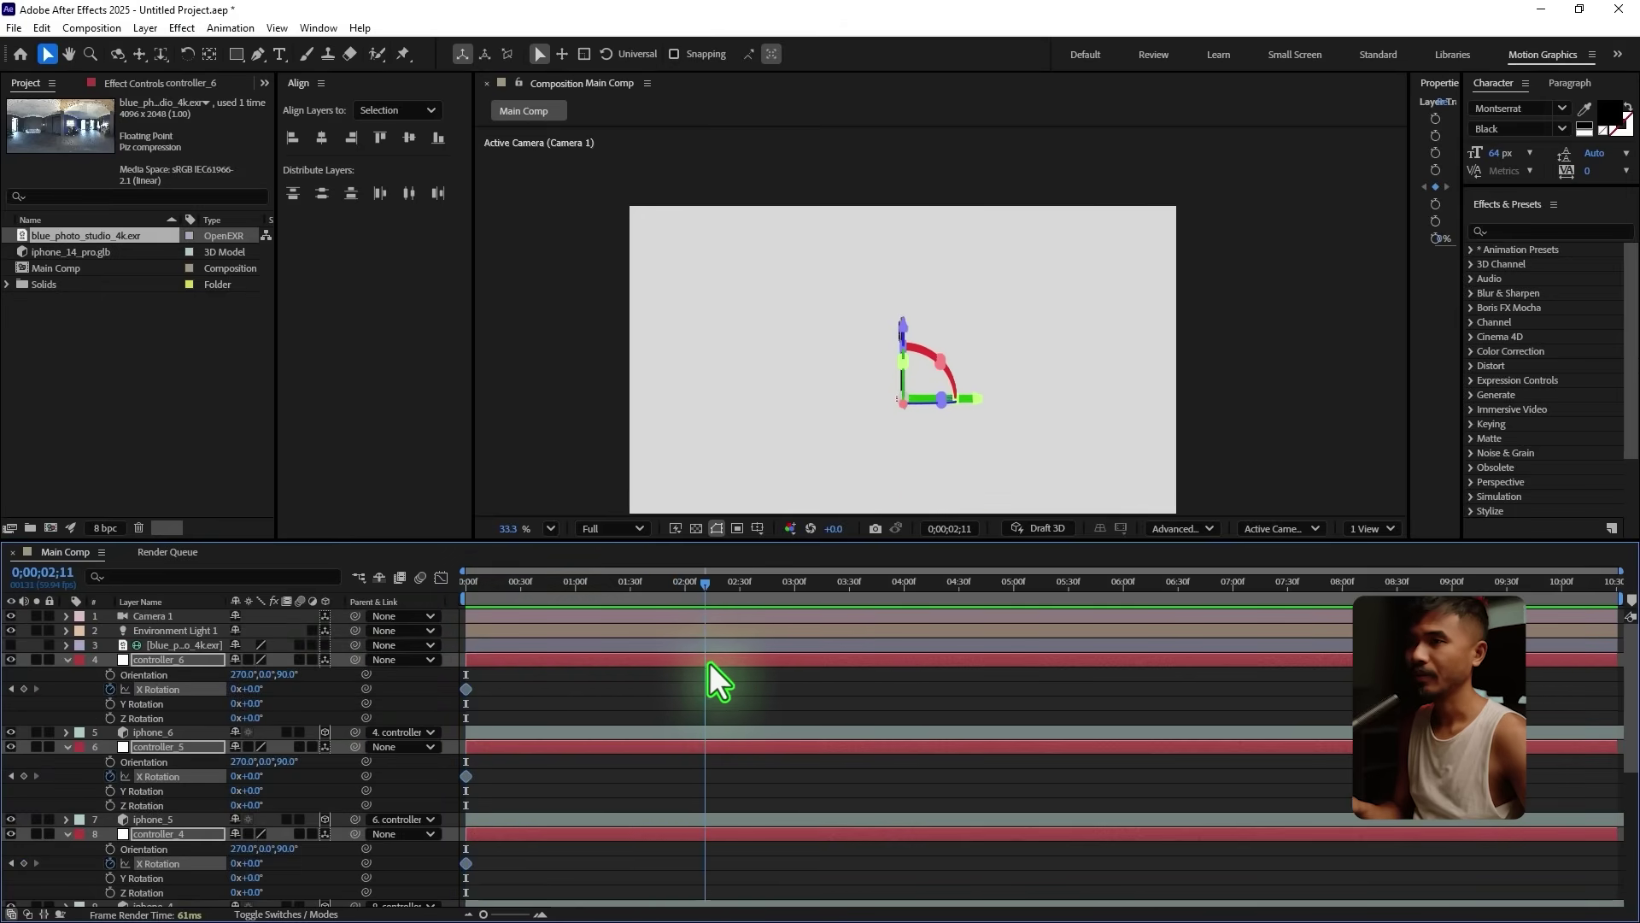
{"action": "left_click", "coordinate": [202, 616]}
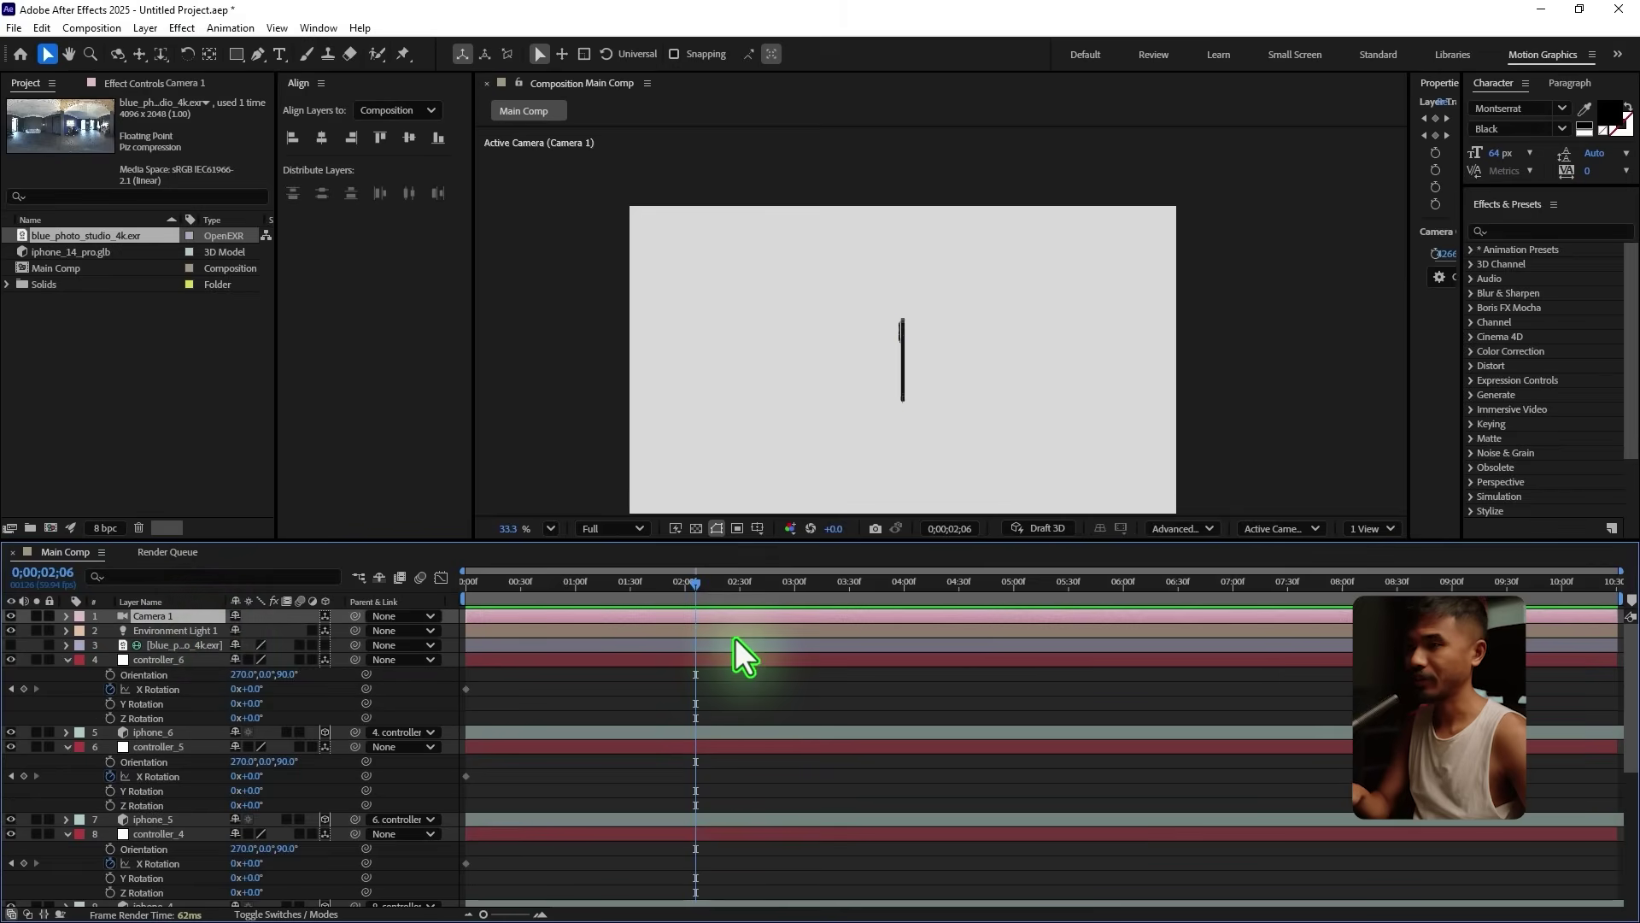
{"action": "key", "text": "u"}
{"action": "left_click", "coordinate": [766, 608]}
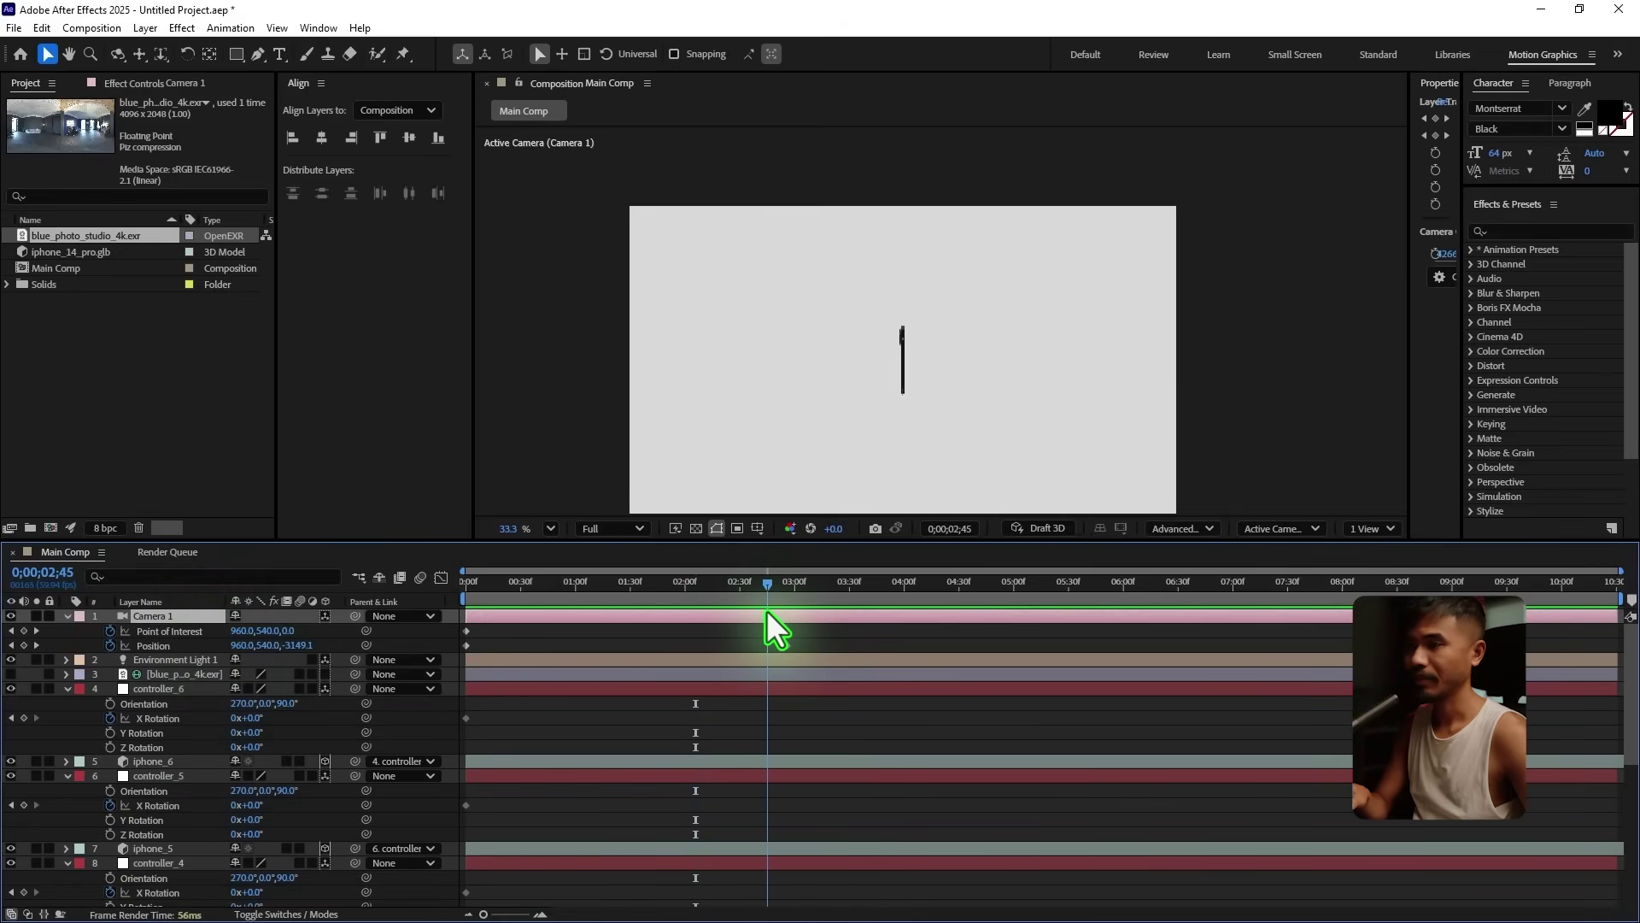
{"action": "left_click_drag", "start_coordinate": [767, 586], "coordinate": [788, 590]}
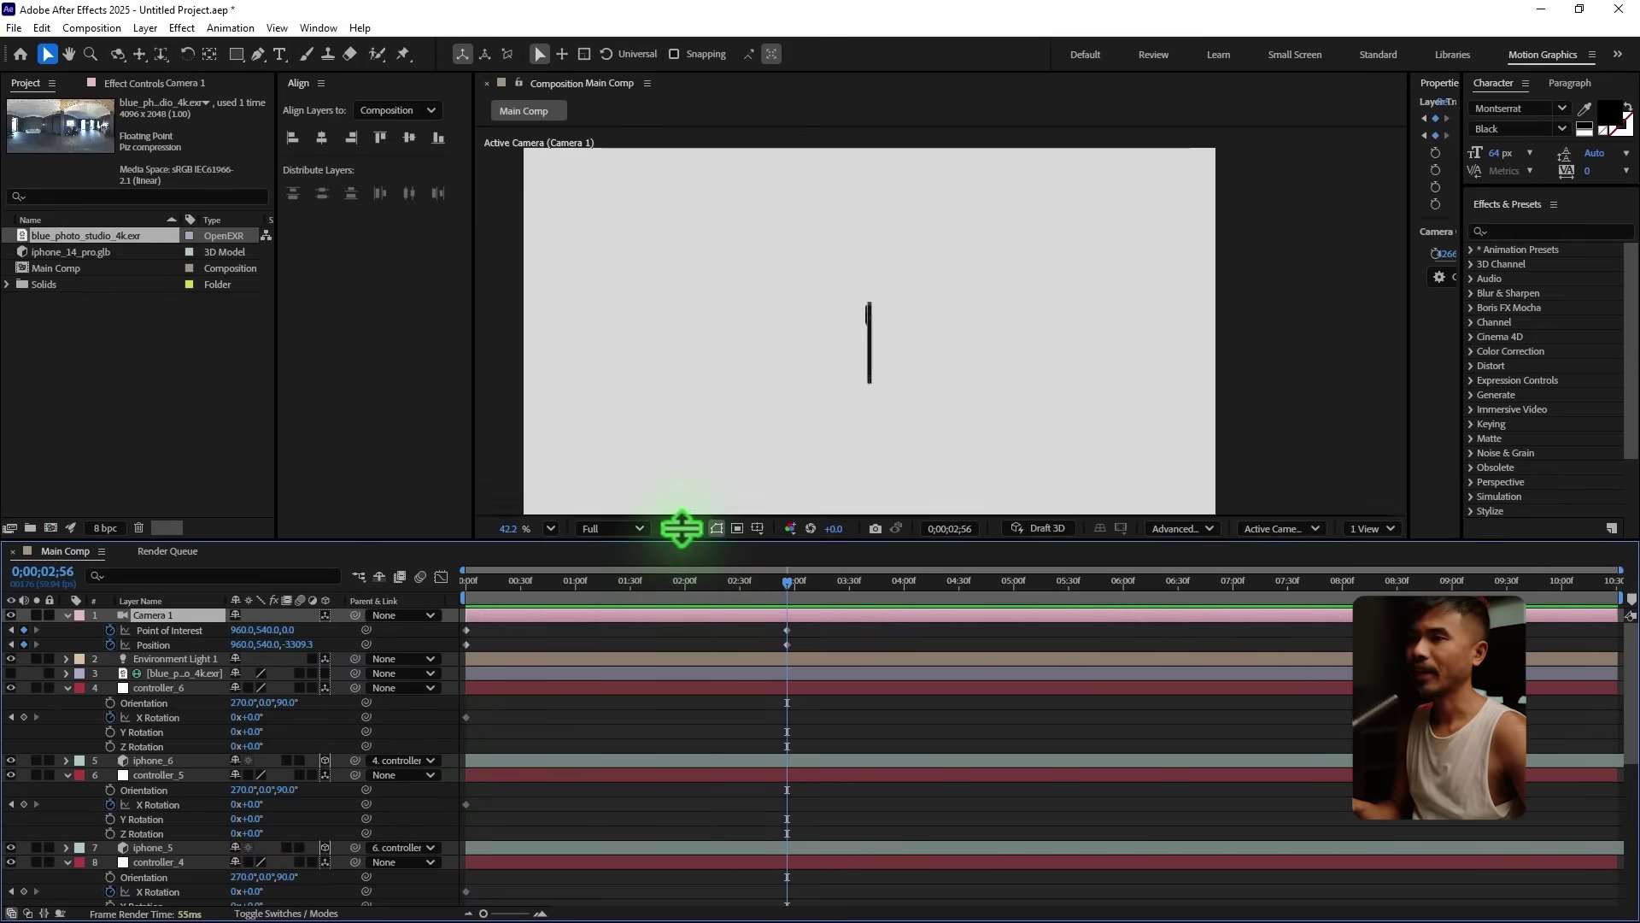
{"action": "left_click_drag", "start_coordinate": [681, 539], "coordinate": [685, 494]}
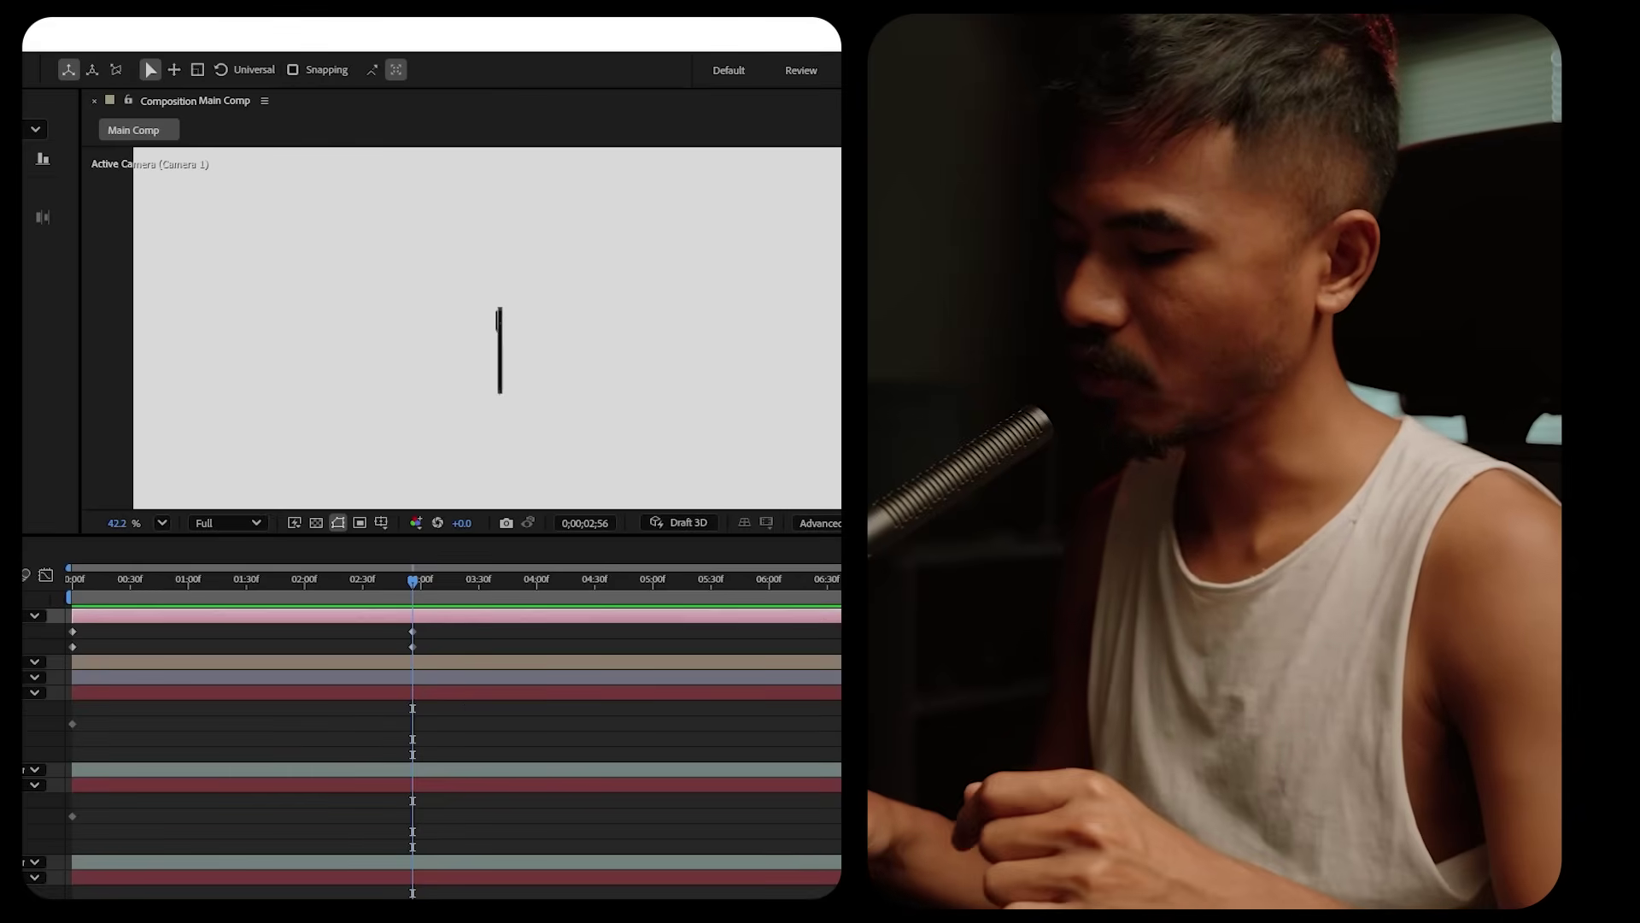
Step: Open Calculator, divide 360 by 6 to find the angle between phones, and close it again
{"action": "key", "text": "super"}
{"action": "type", "text": "calc"}
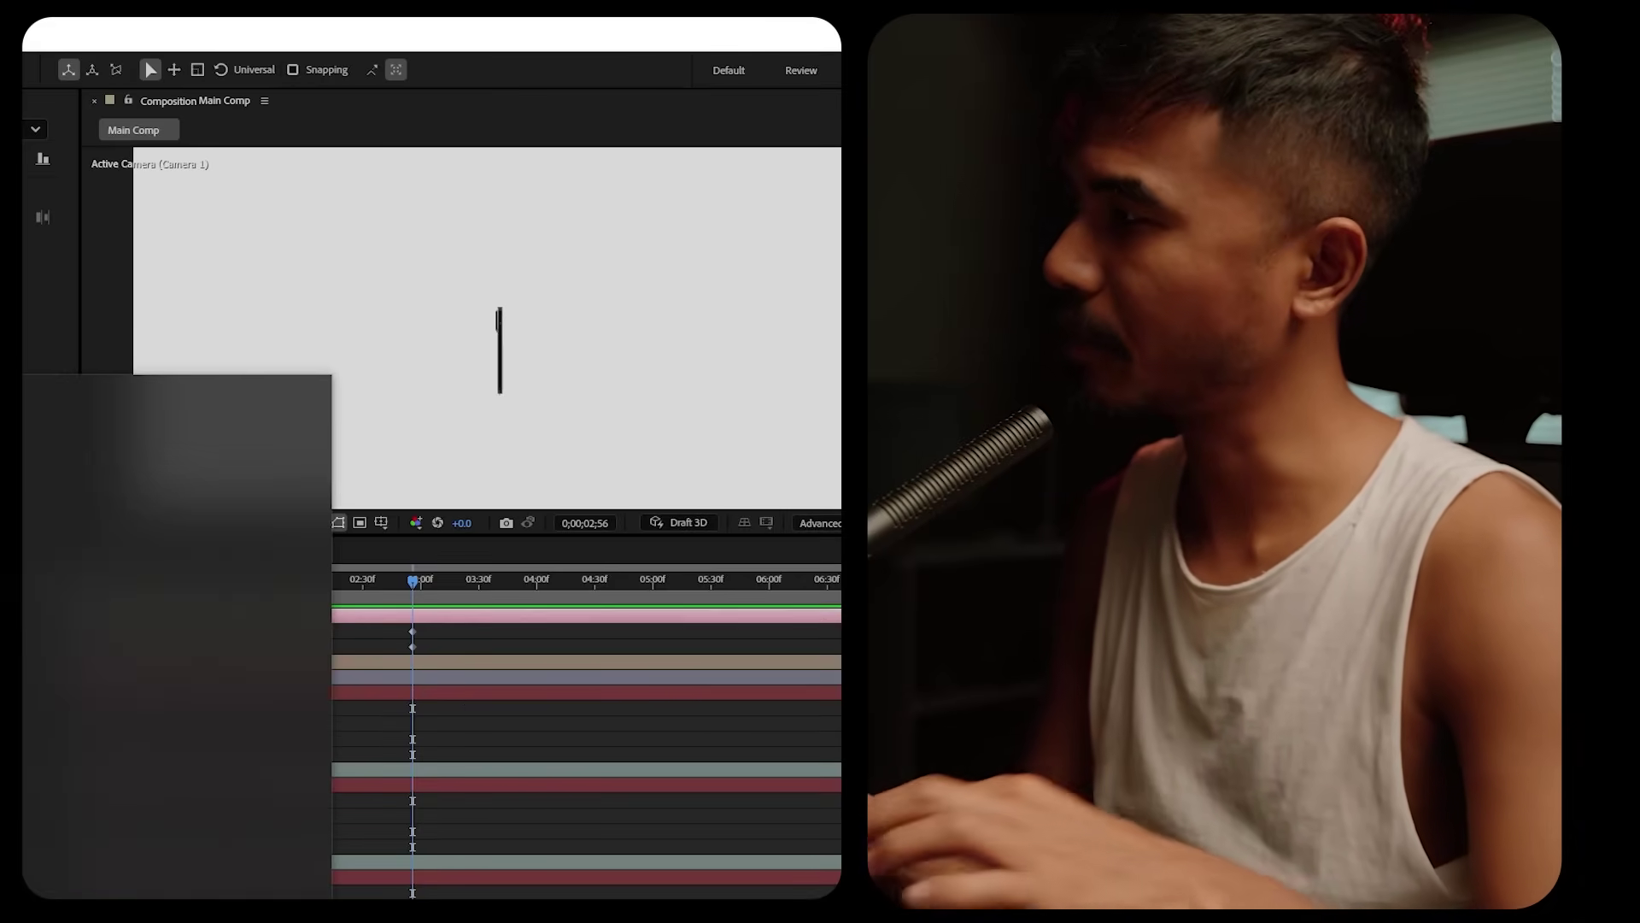
{"action": "key", "text": "Return"}
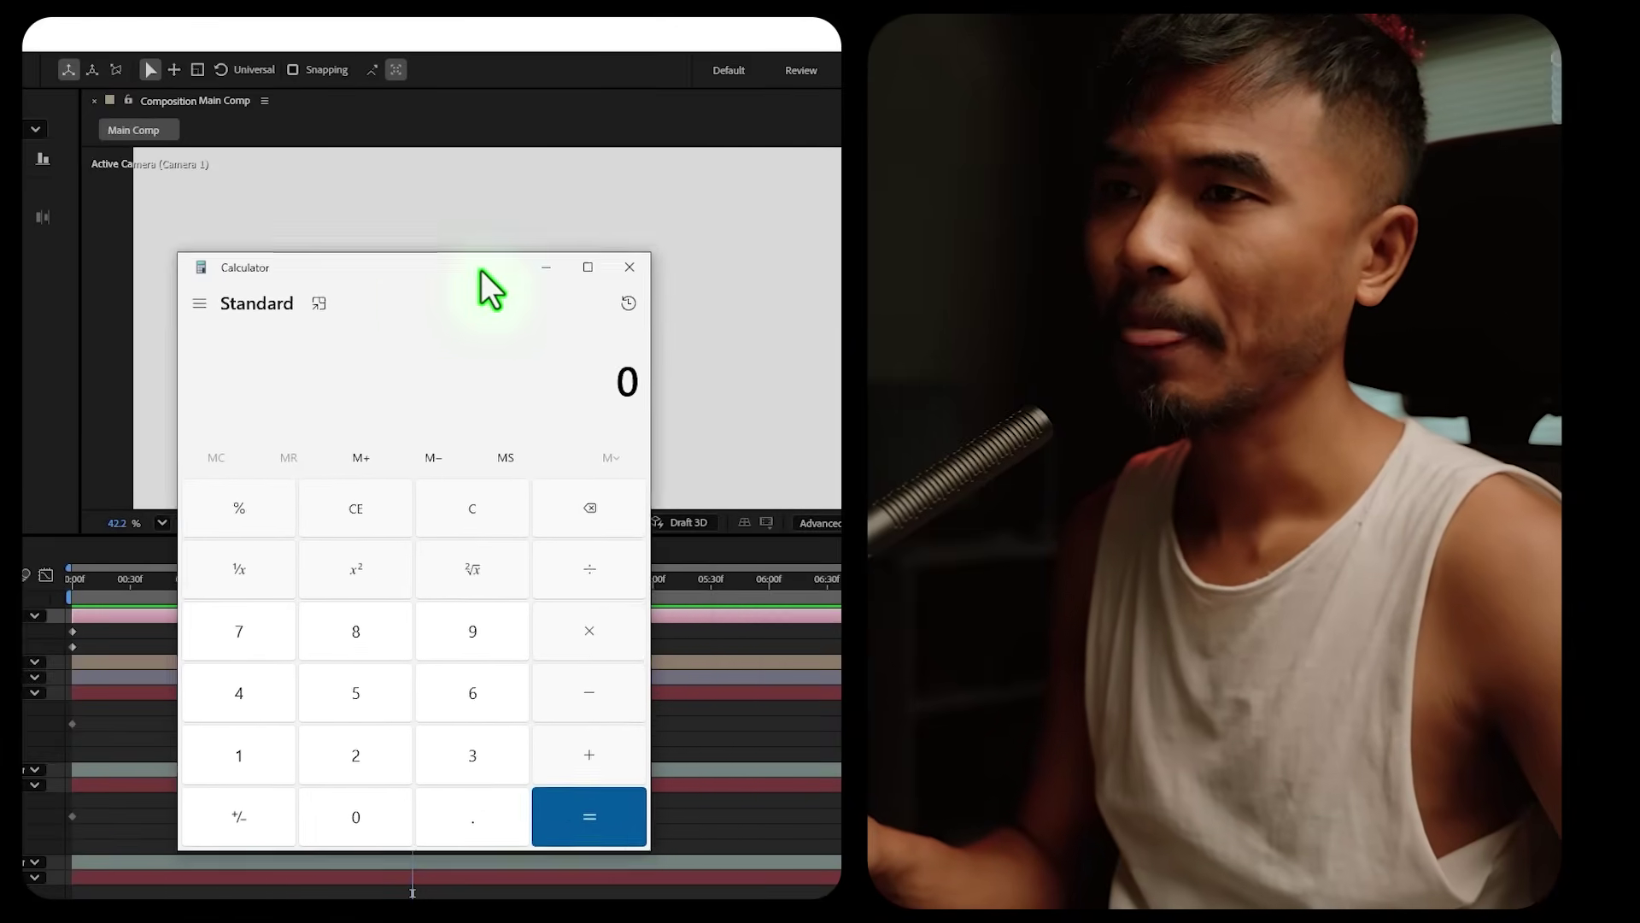
{"action": "left_click", "coordinate": [521, 756]}
{"action": "left_click", "coordinate": [525, 695]}
{"action": "left_click", "coordinate": [415, 807]}
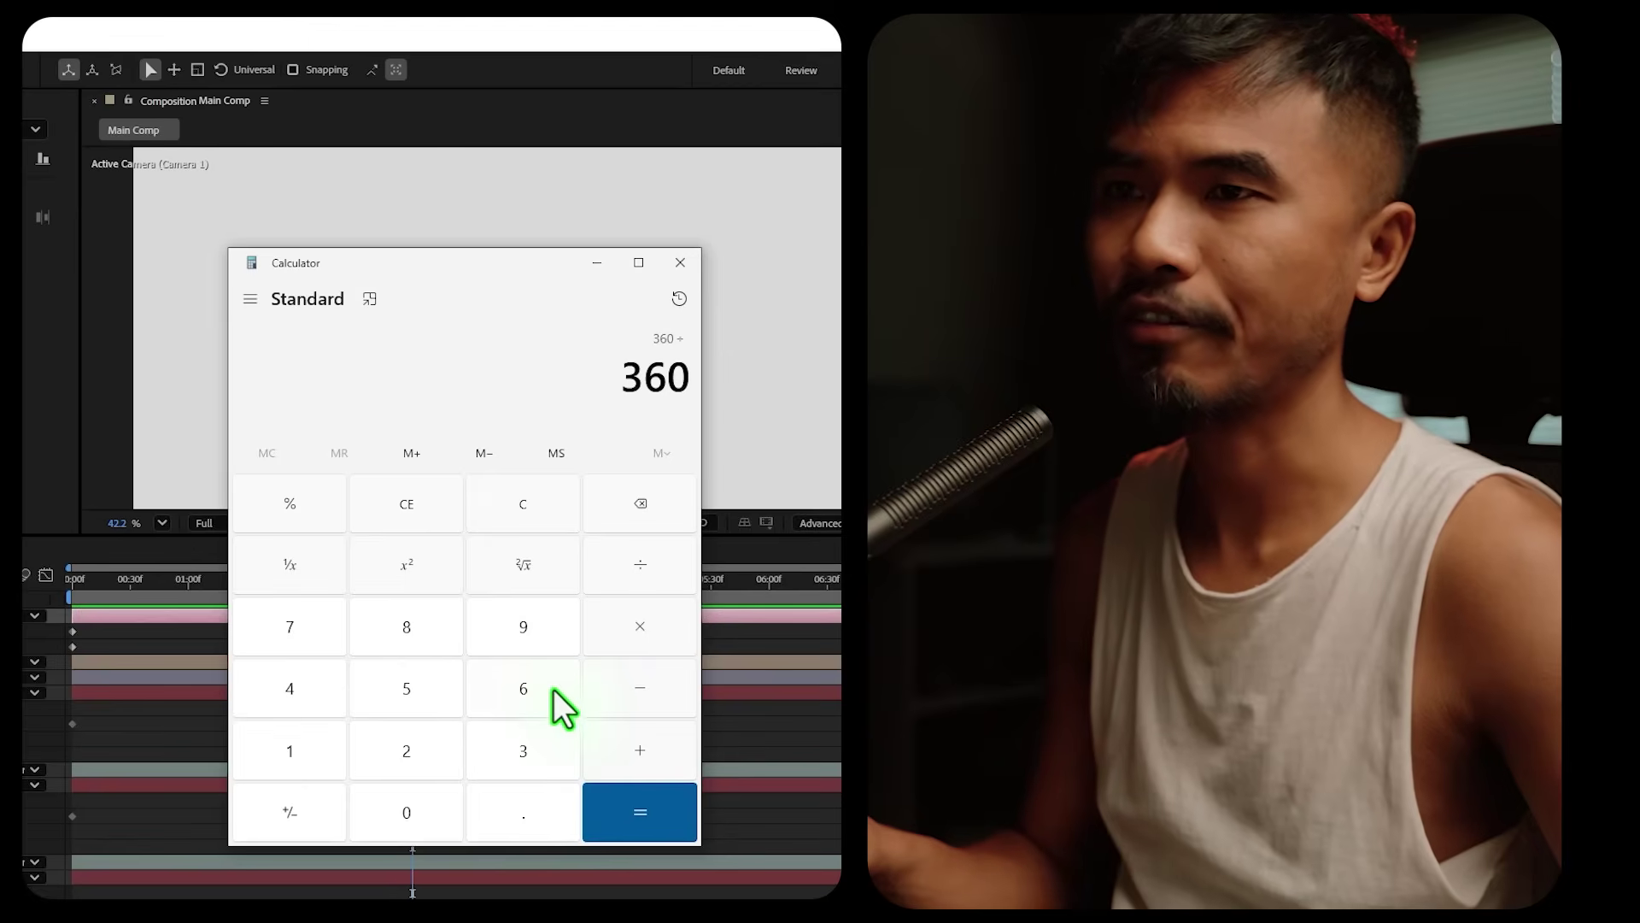
{"action": "left_click", "coordinate": [519, 688]}
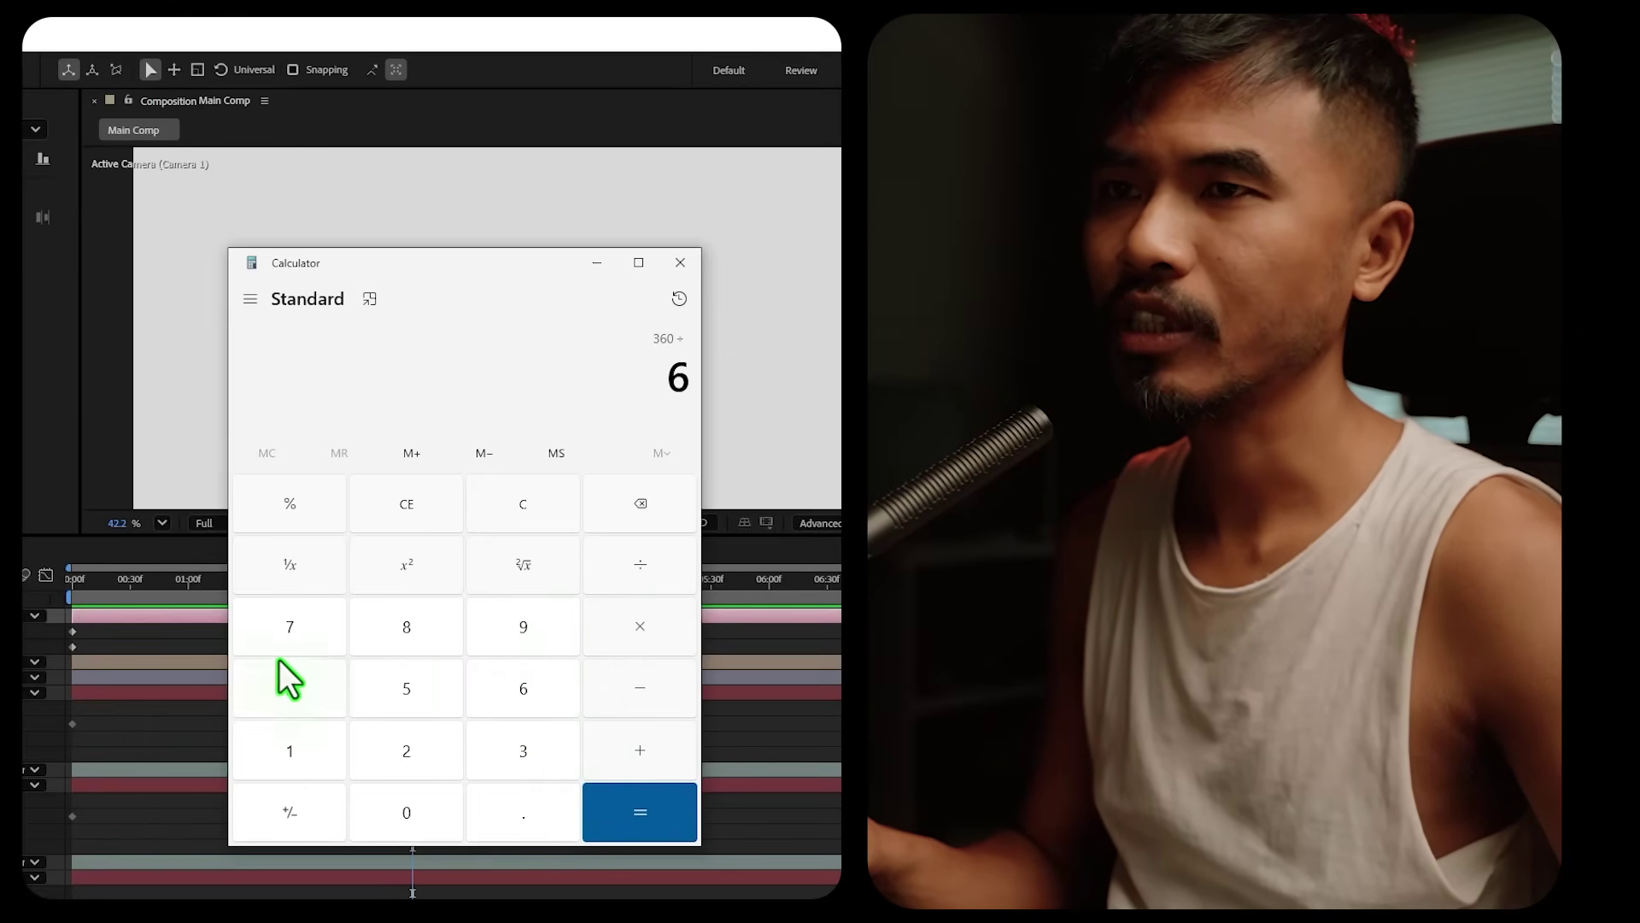
{"action": "left_click", "coordinate": [692, 823]}
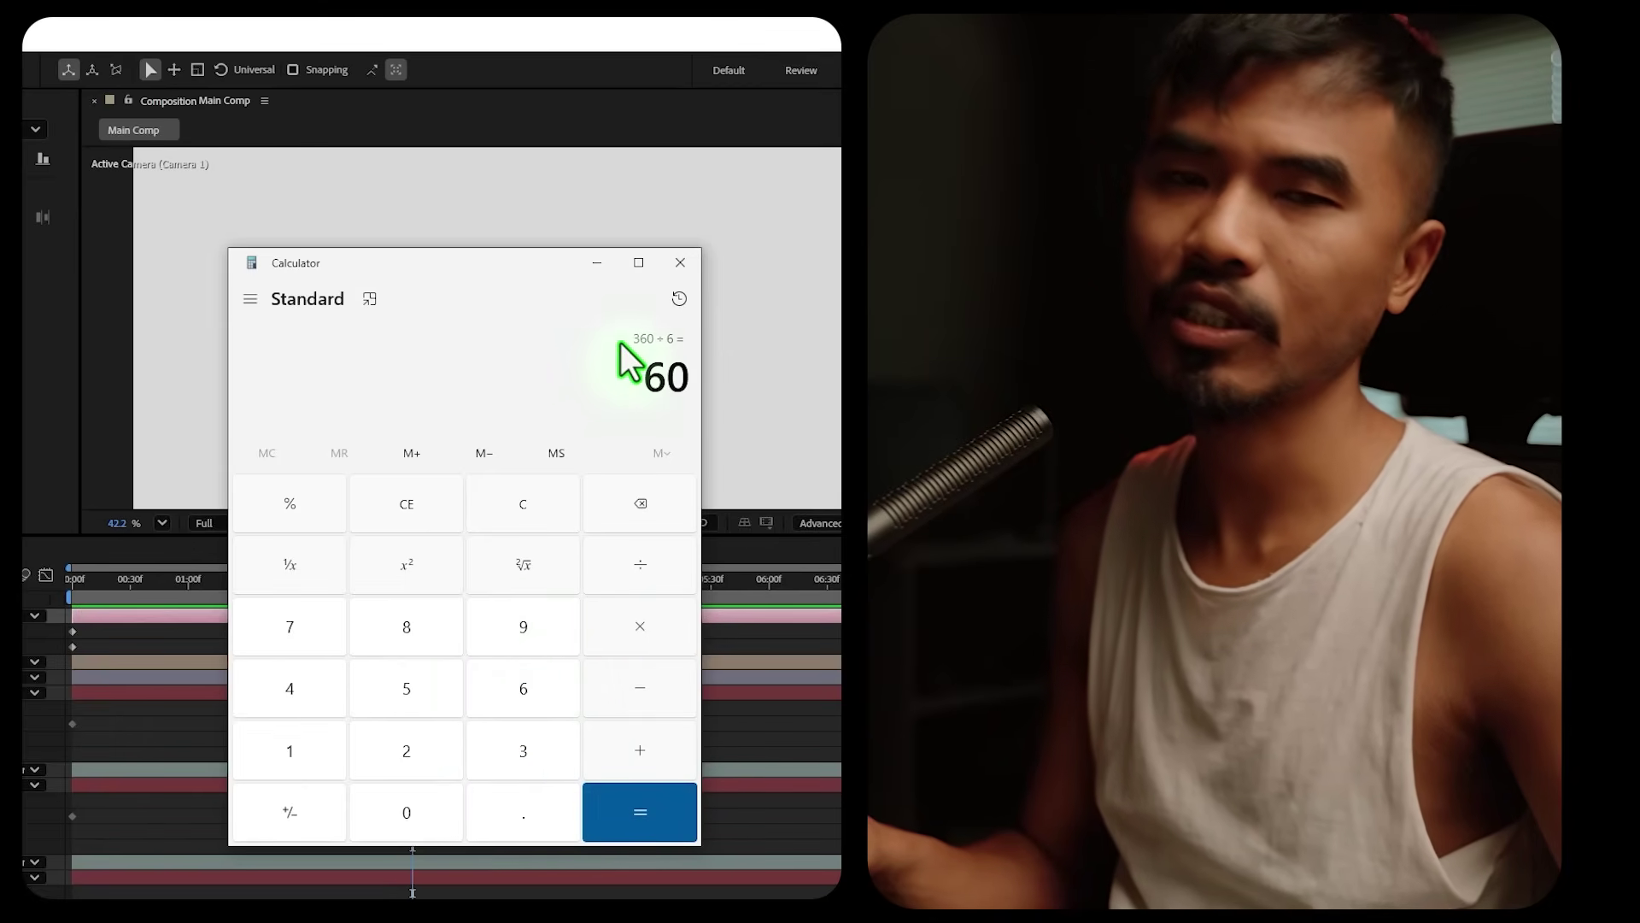
{"action": "key", "text": "alt+F4"}
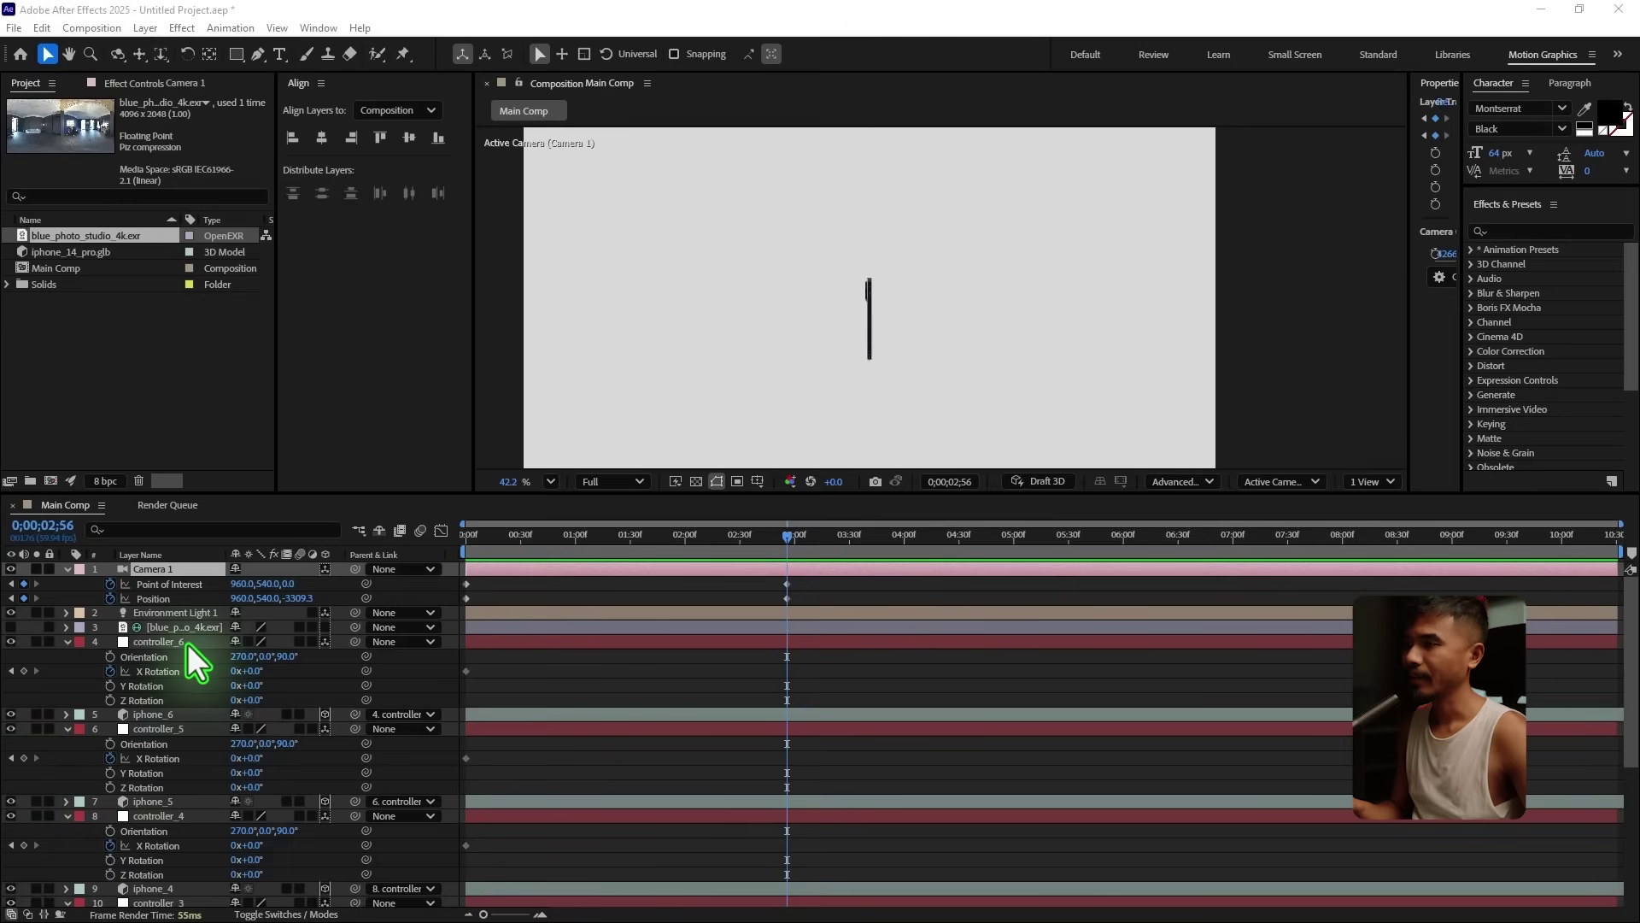
Step: Set controller_6's X Rotation to 60*5 (300°) at 0;00;02;56
{"action": "left_click", "coordinate": [187, 642]}
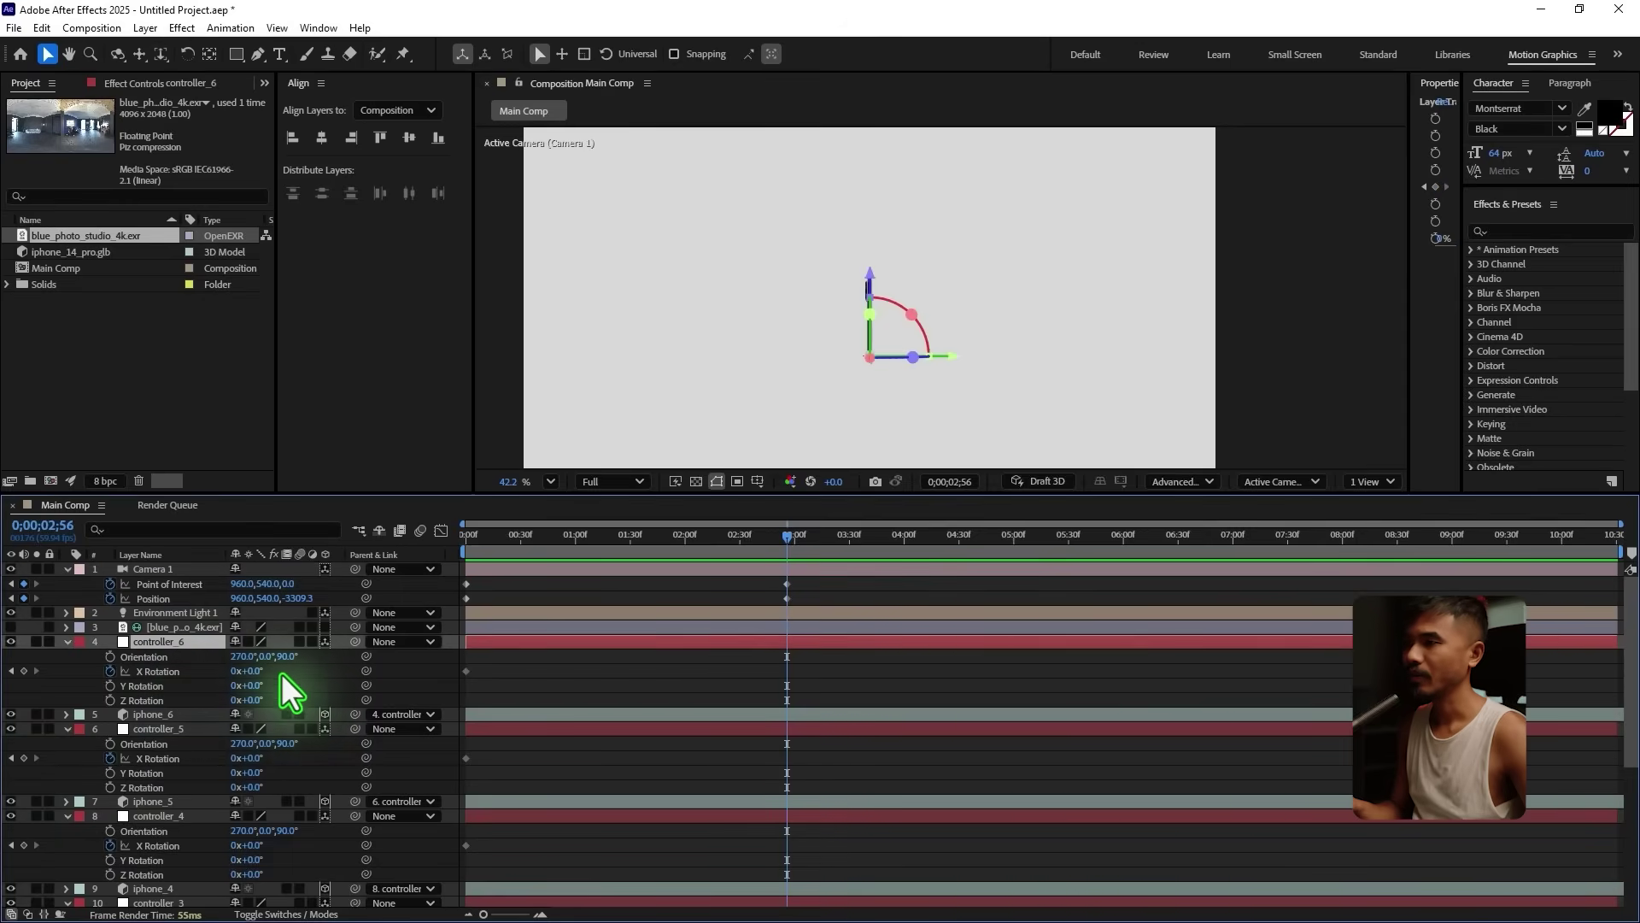
{"action": "left_click", "coordinate": [251, 671]}
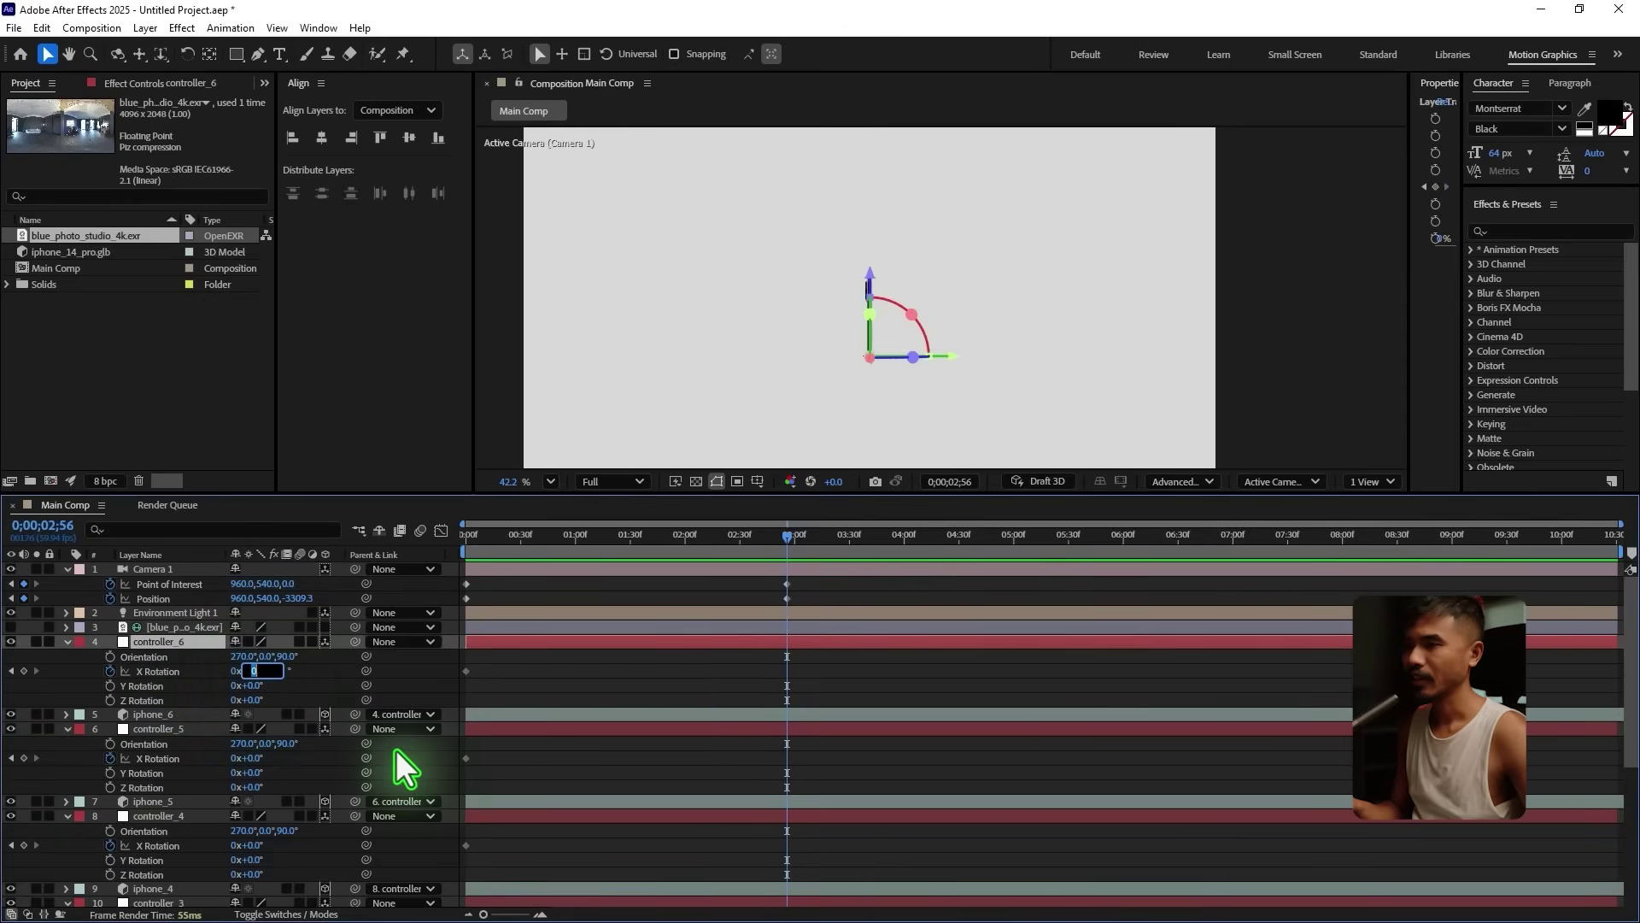
{"action": "type", "text": "60"}
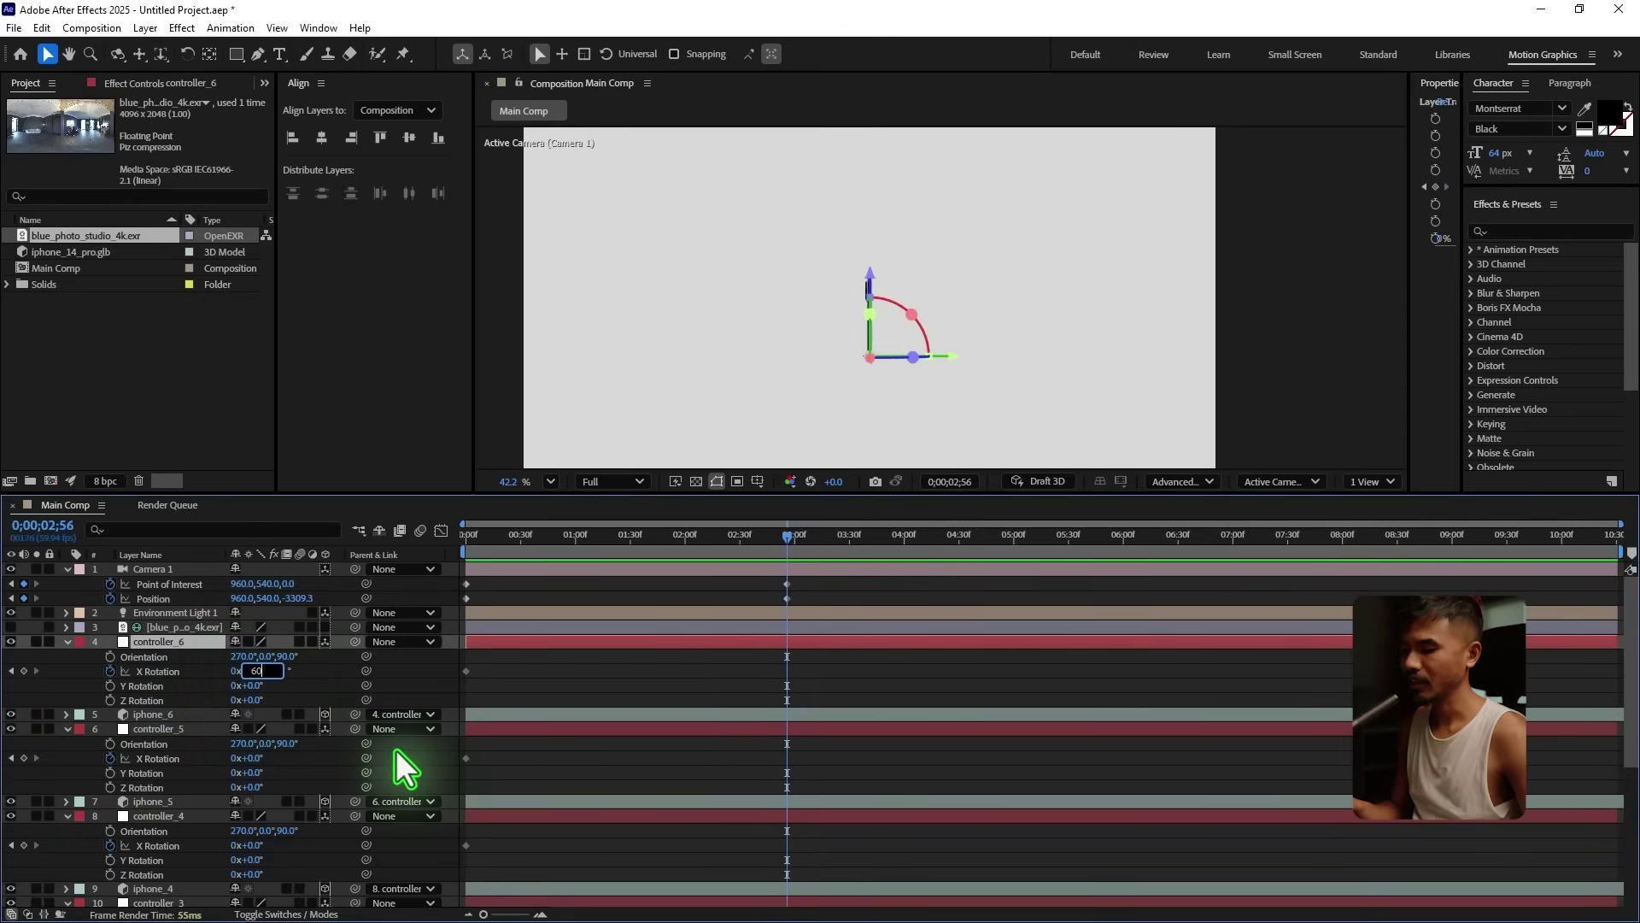
{"action": "type", "text": "*"}
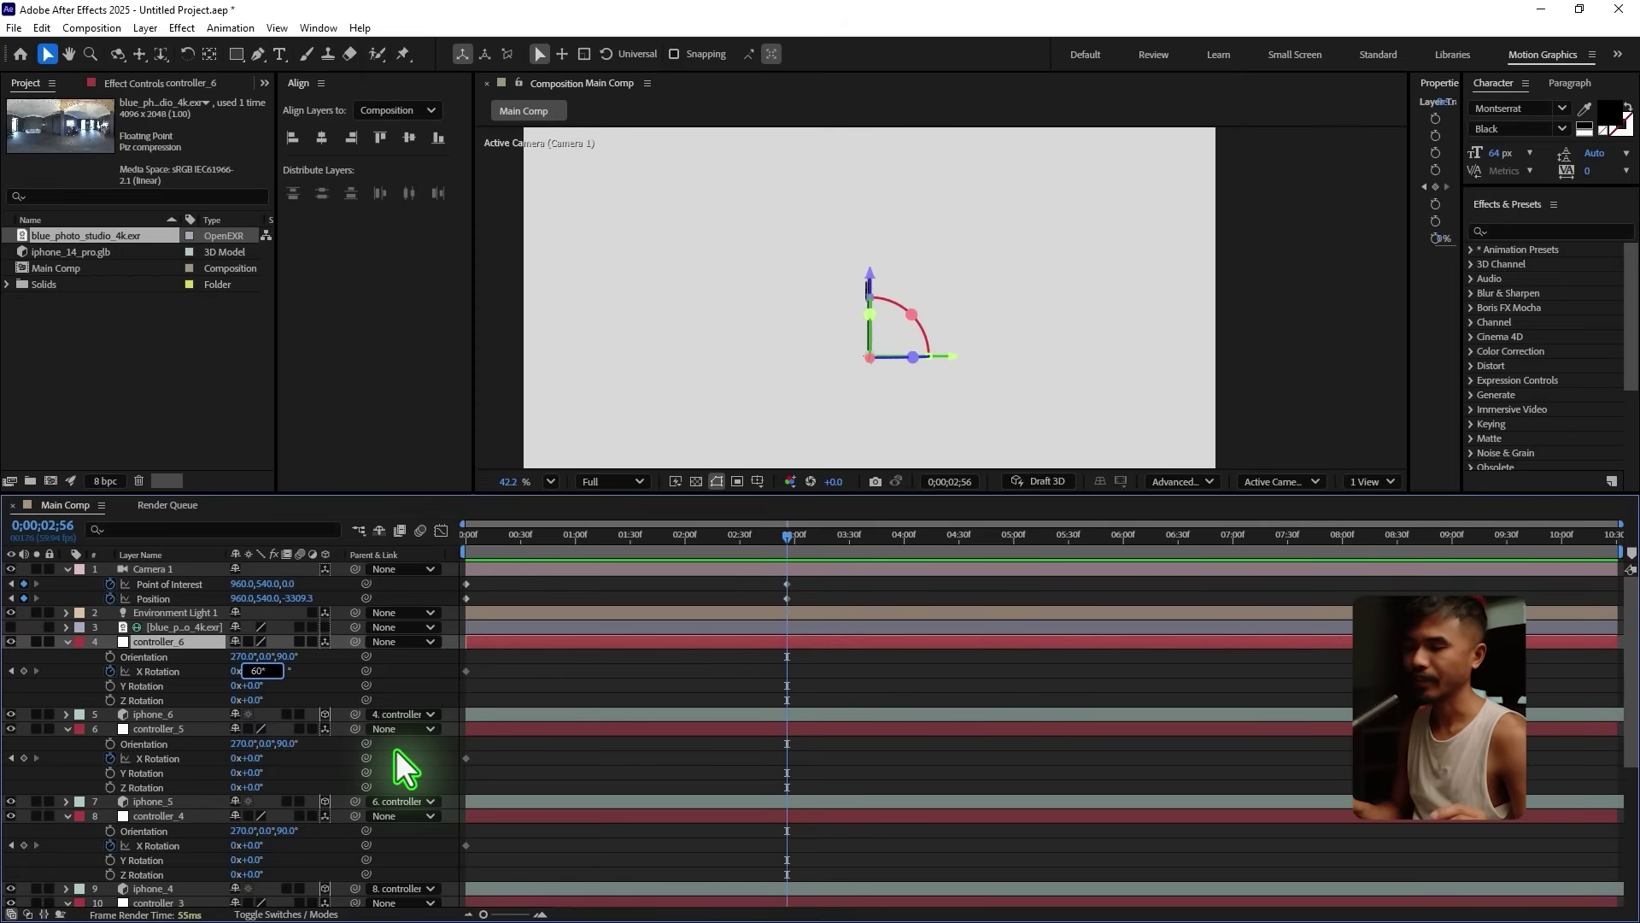
{"action": "type", "text": "5"}
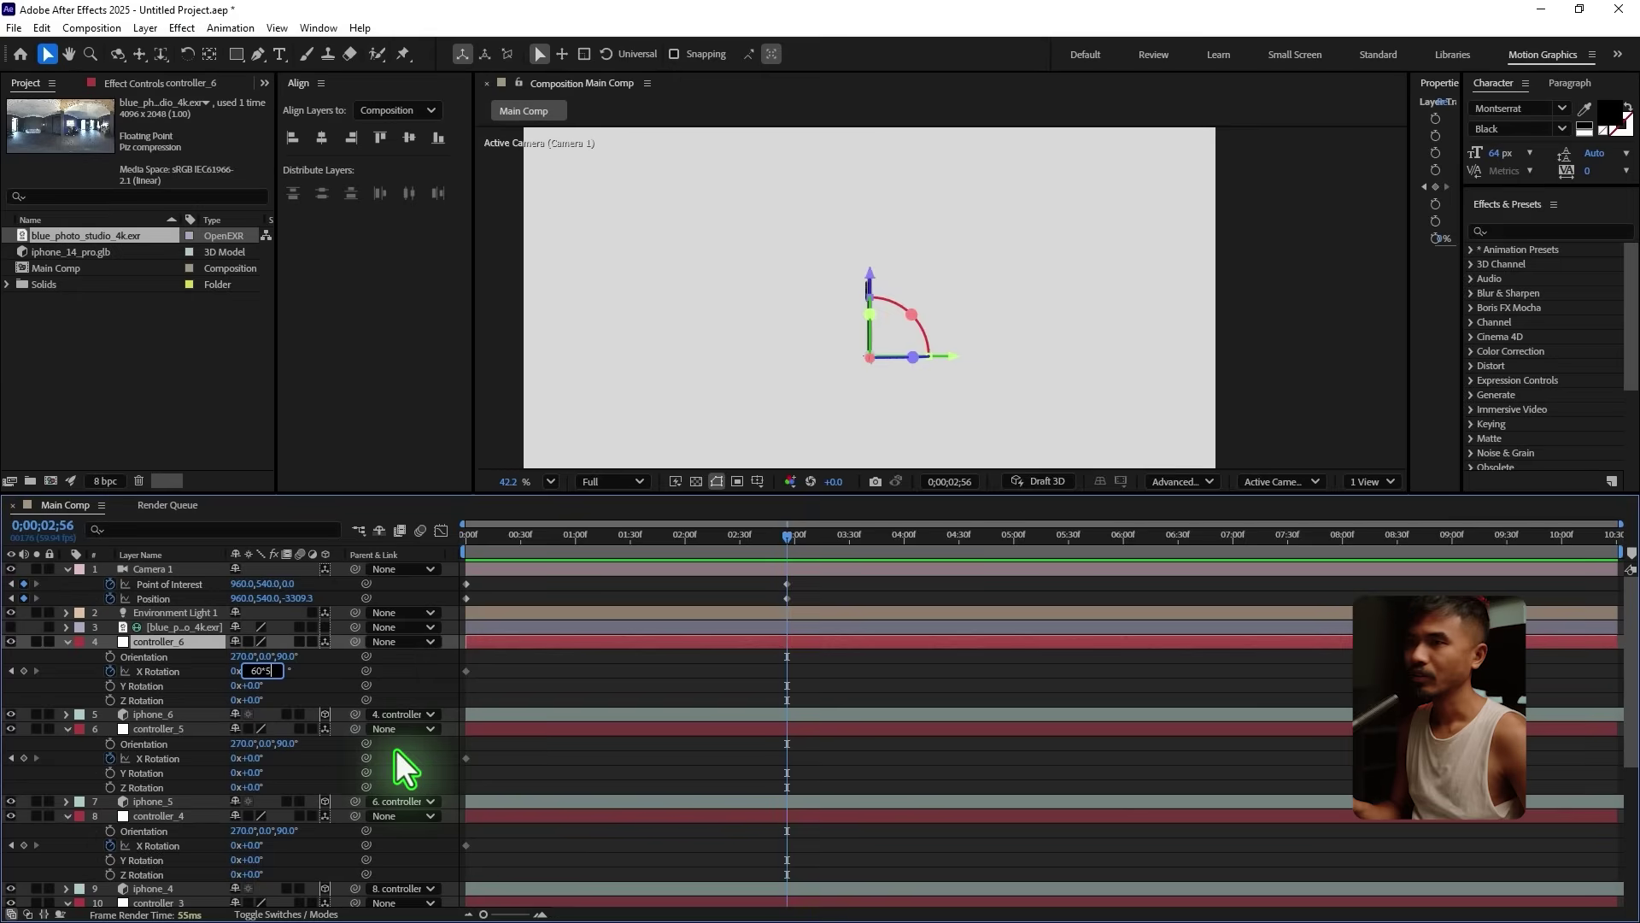
{"action": "key", "text": "Return"}
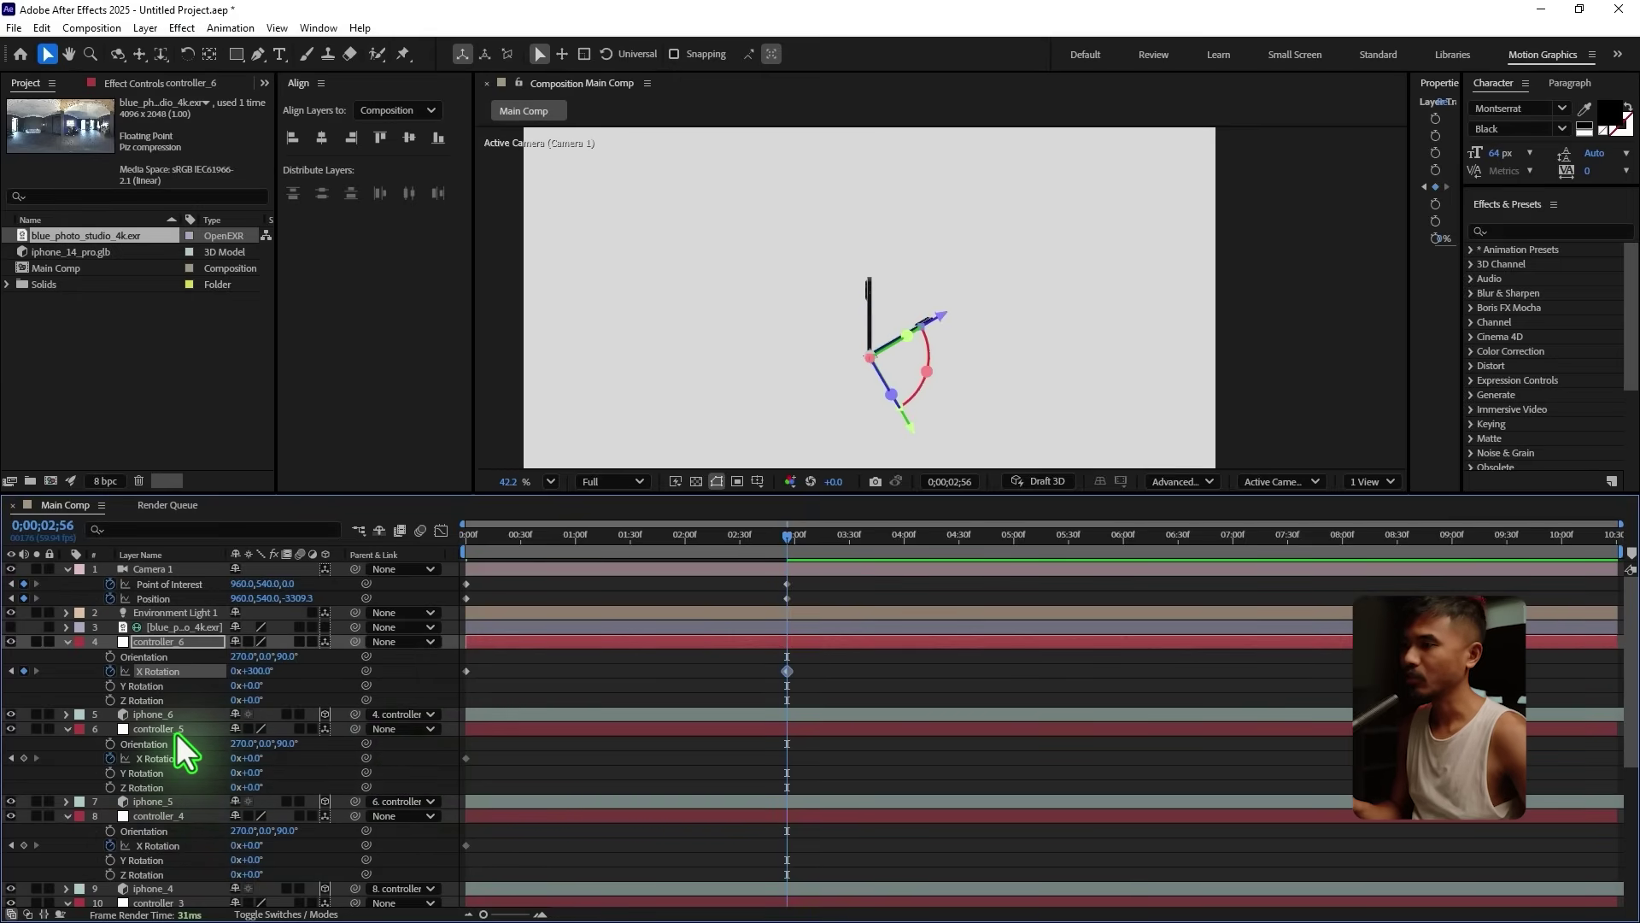
Step: Set X Rotation at 0;00;02;56 to 60*4 (240°) on controller_5 and to 180° on controller_4
{"action": "left_click", "coordinate": [258, 759]}
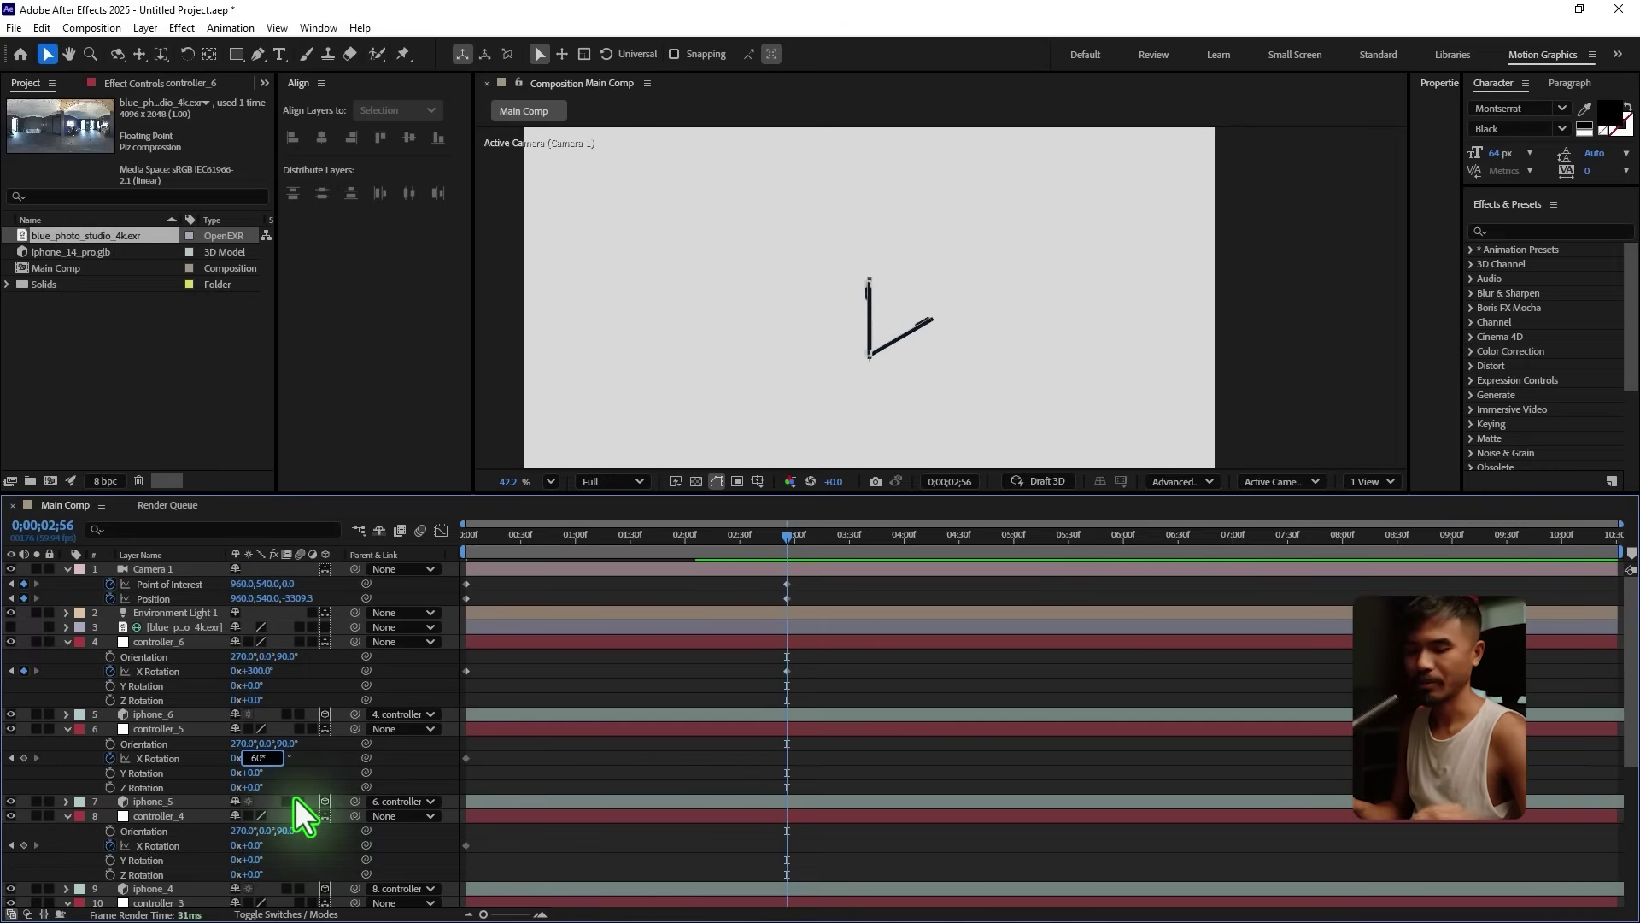
{"action": "type", "text": "60*4"}
{"action": "key", "text": "Return"}
{"action": "left_click", "coordinate": [259, 846]}
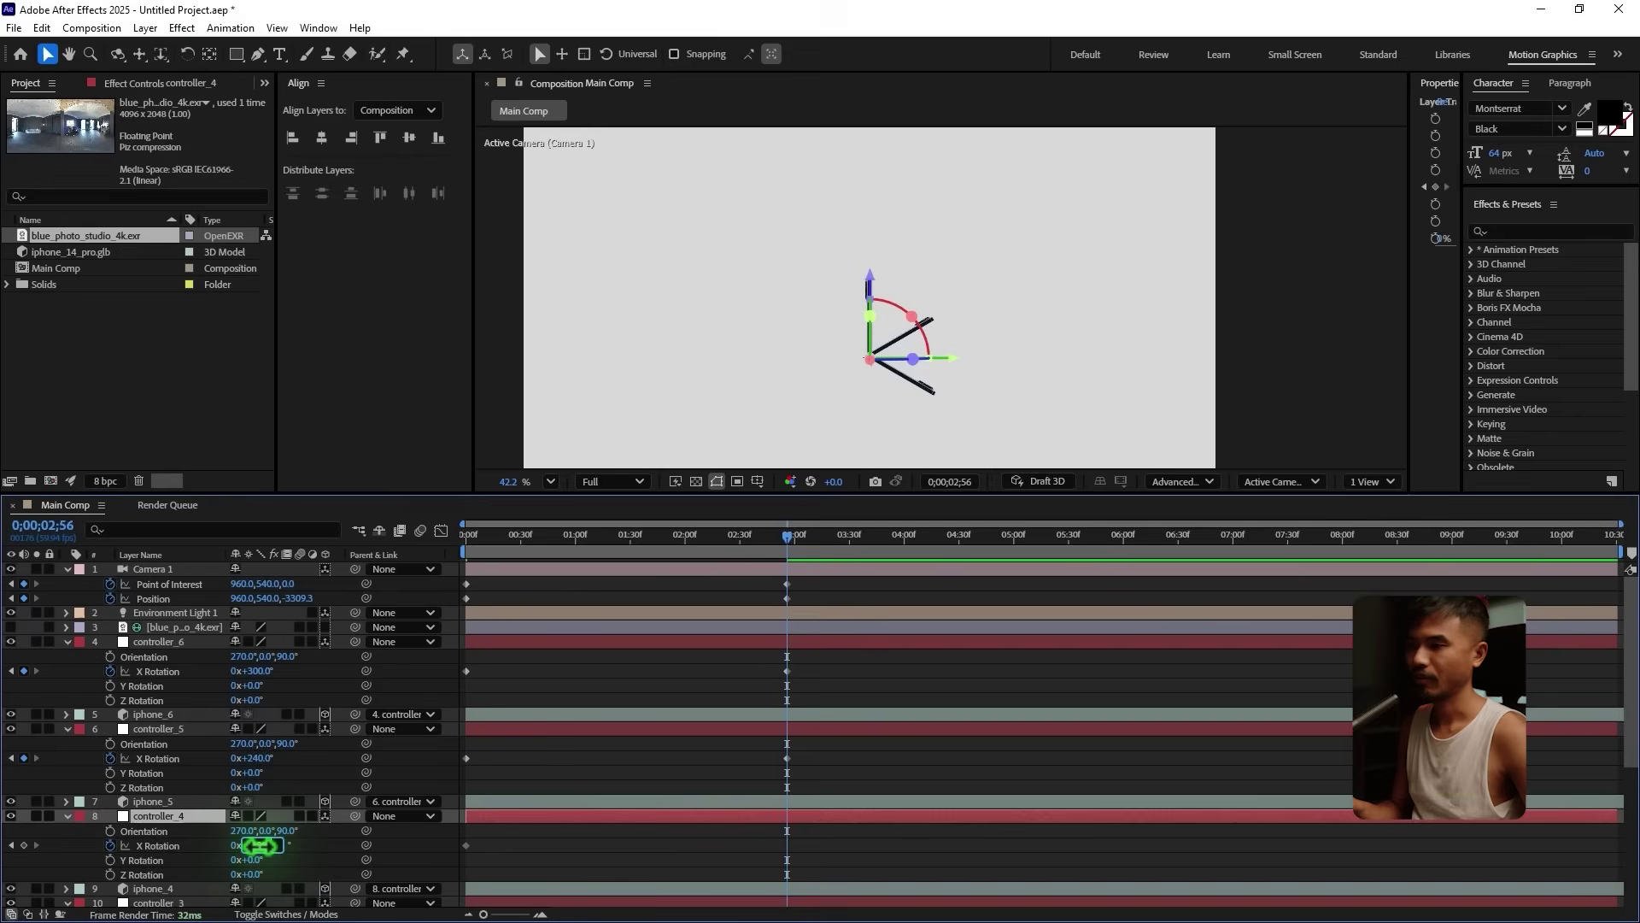
{"action": "key", "text": "Return"}
Step: Set X Rotation at 0;00;02;56 to 60*2 (120°) on controller_3 and to 60° on controller_2
{"action": "scroll", "coordinate": [603, 747], "scroll_direction": "down", "scroll_amount": 3}
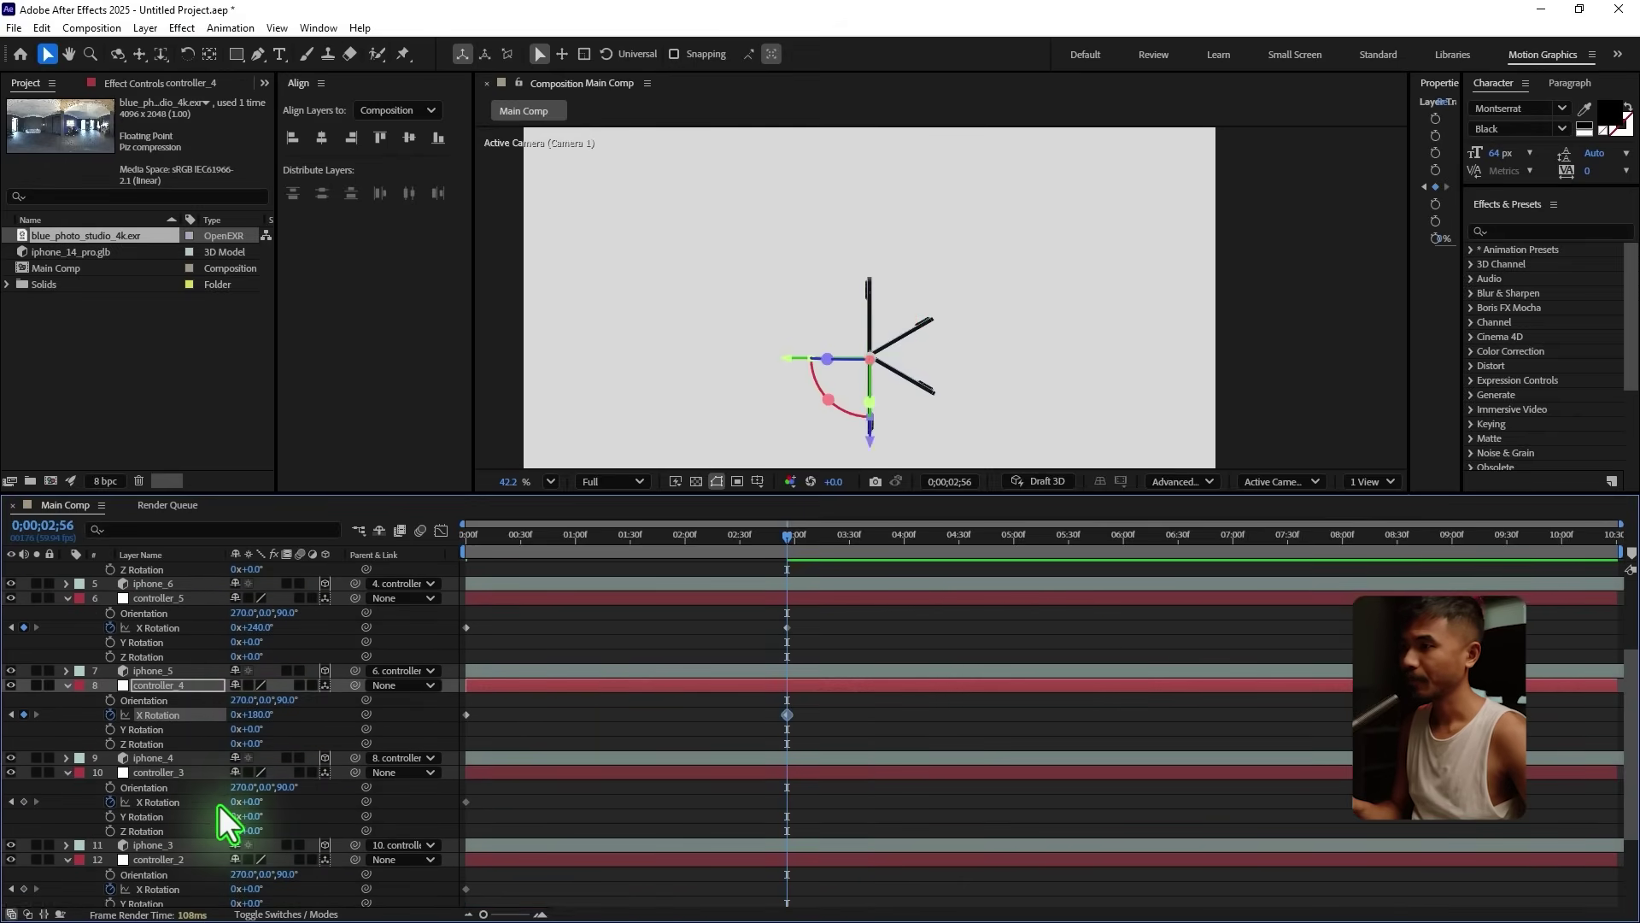
{"action": "left_click", "coordinate": [248, 803]}
{"action": "type", "text": "60"}
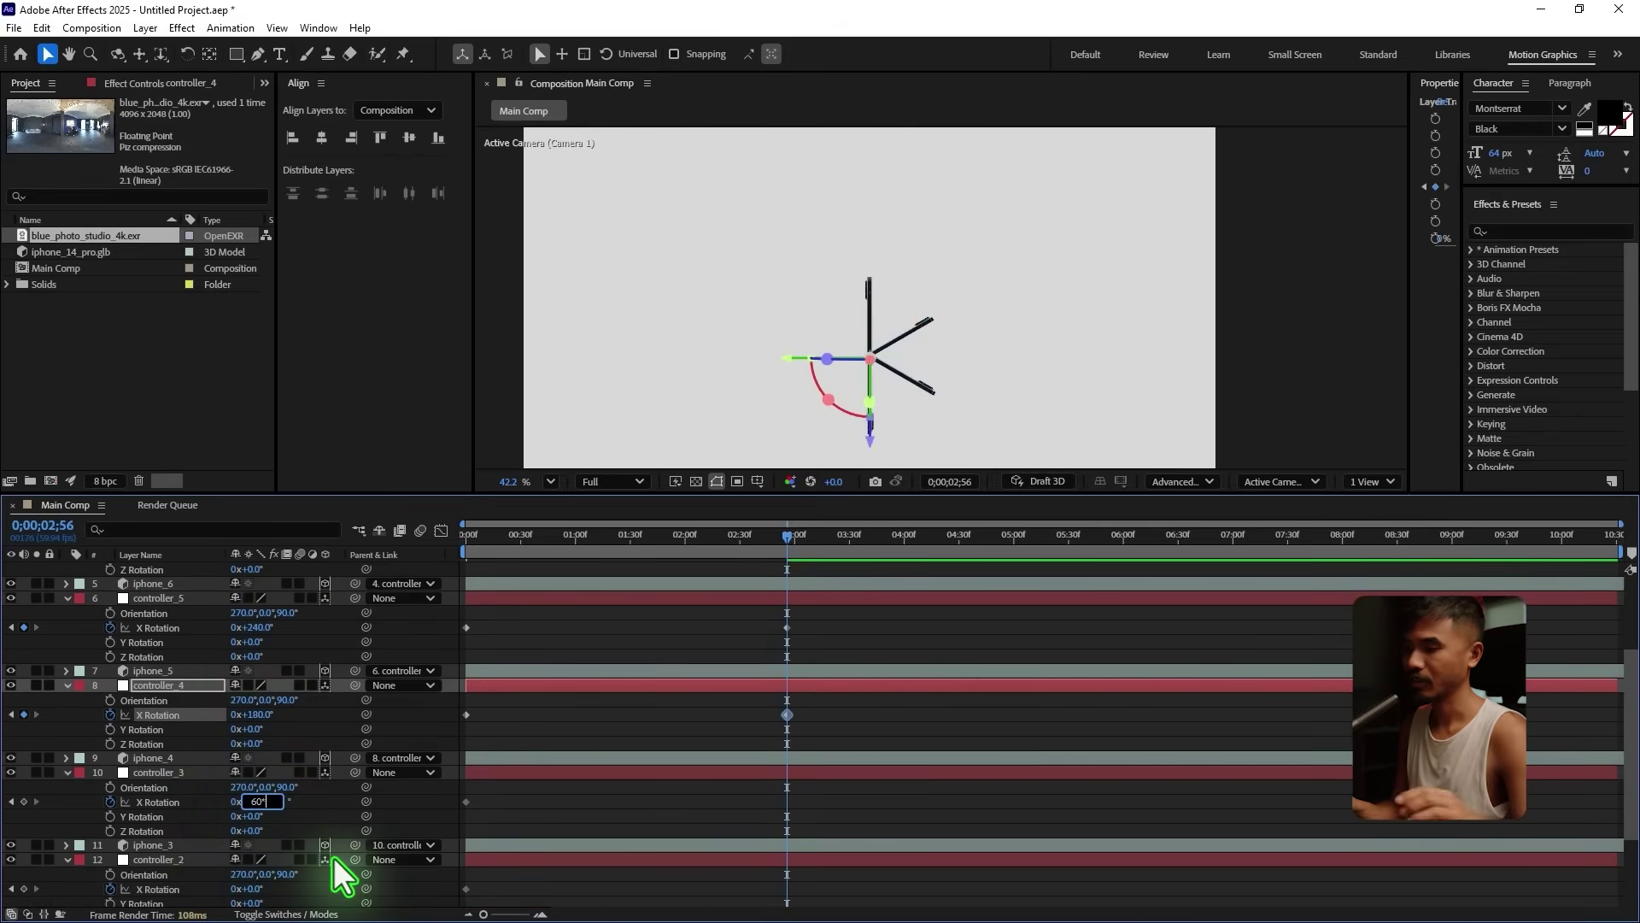
{"action": "type", "text": "*2"}
{"action": "key", "text": "Return"}
{"action": "scroll", "coordinate": [282, 812], "scroll_direction": "down", "scroll_amount": 3}
{"action": "left_click", "coordinate": [251, 769]}
{"action": "type", "text": "60"}
{"action": "key", "text": "Return"}
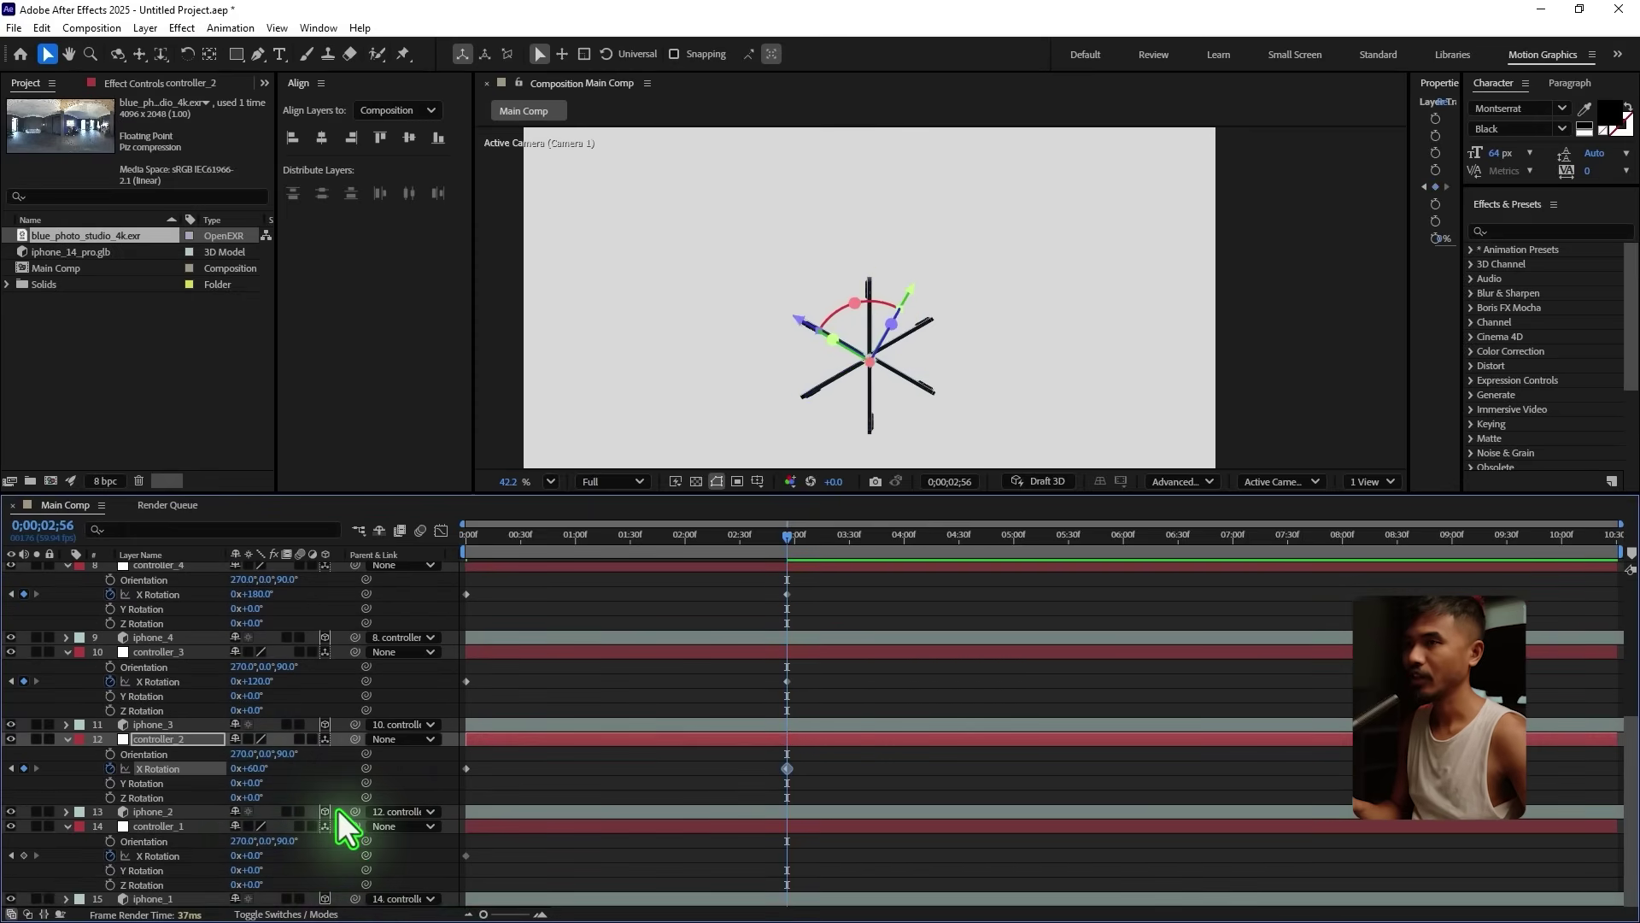
Step: Preview the phones' fan-out animation from the start of the timeline
{"action": "left_click_drag", "start_coordinate": [787, 535], "coordinate": [599, 542]}
{"action": "key", "text": "Home"}
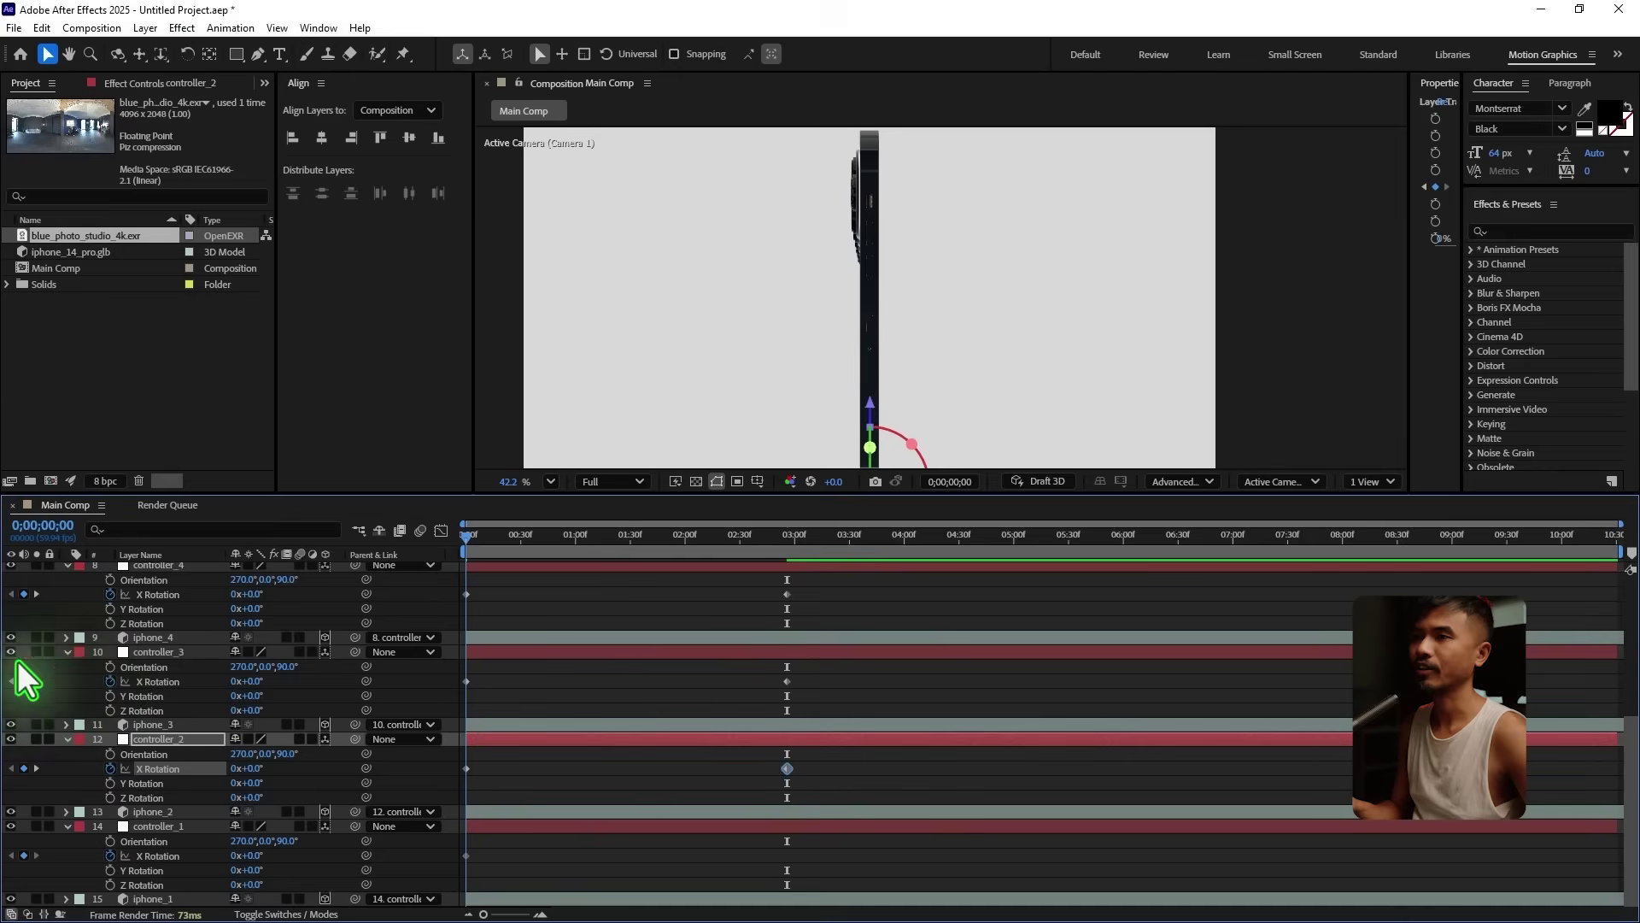
{"action": "left_click", "coordinate": [916, 698]}
{"action": "key", "text": "space"}
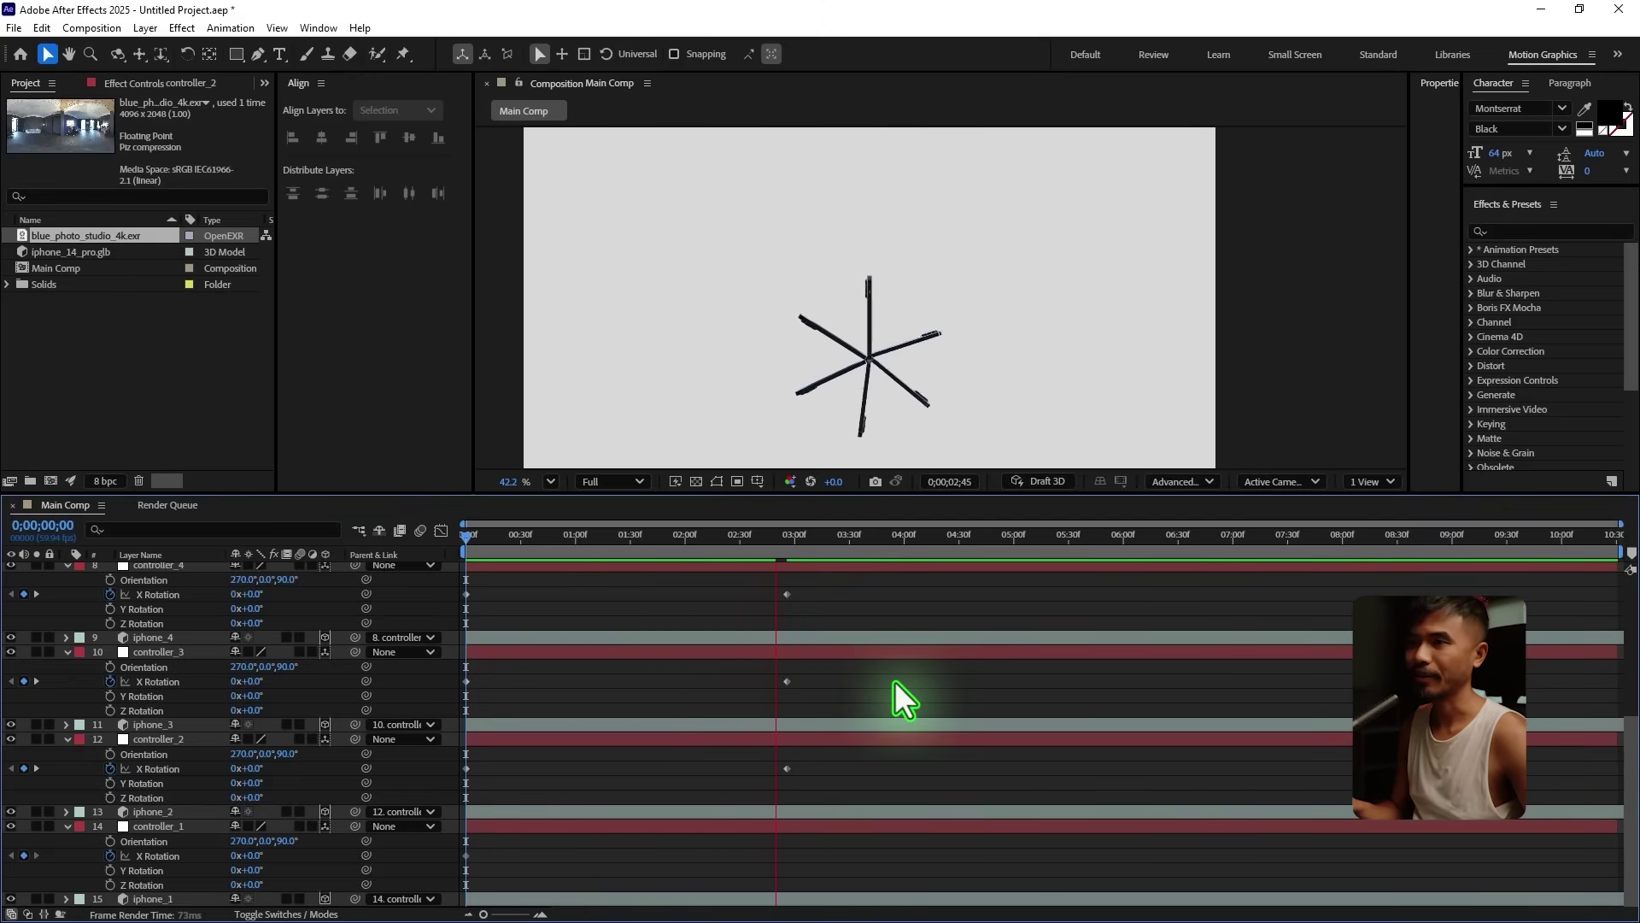
{"action": "key", "text": "space"}
Step: Turn on the title/action safe guides in the composition view
{"action": "scroll", "coordinate": [673, 726], "scroll_direction": "up", "scroll_amount": 5}
{"action": "left_click_drag", "start_coordinate": [880, 602], "coordinate": [858, 598]}
{"action": "scroll", "coordinate": [855, 290], "scroll_direction": "down", "scroll_amount": 1}
{"action": "scroll", "coordinate": [855, 290], "scroll_direction": "down", "scroll_amount": 2}
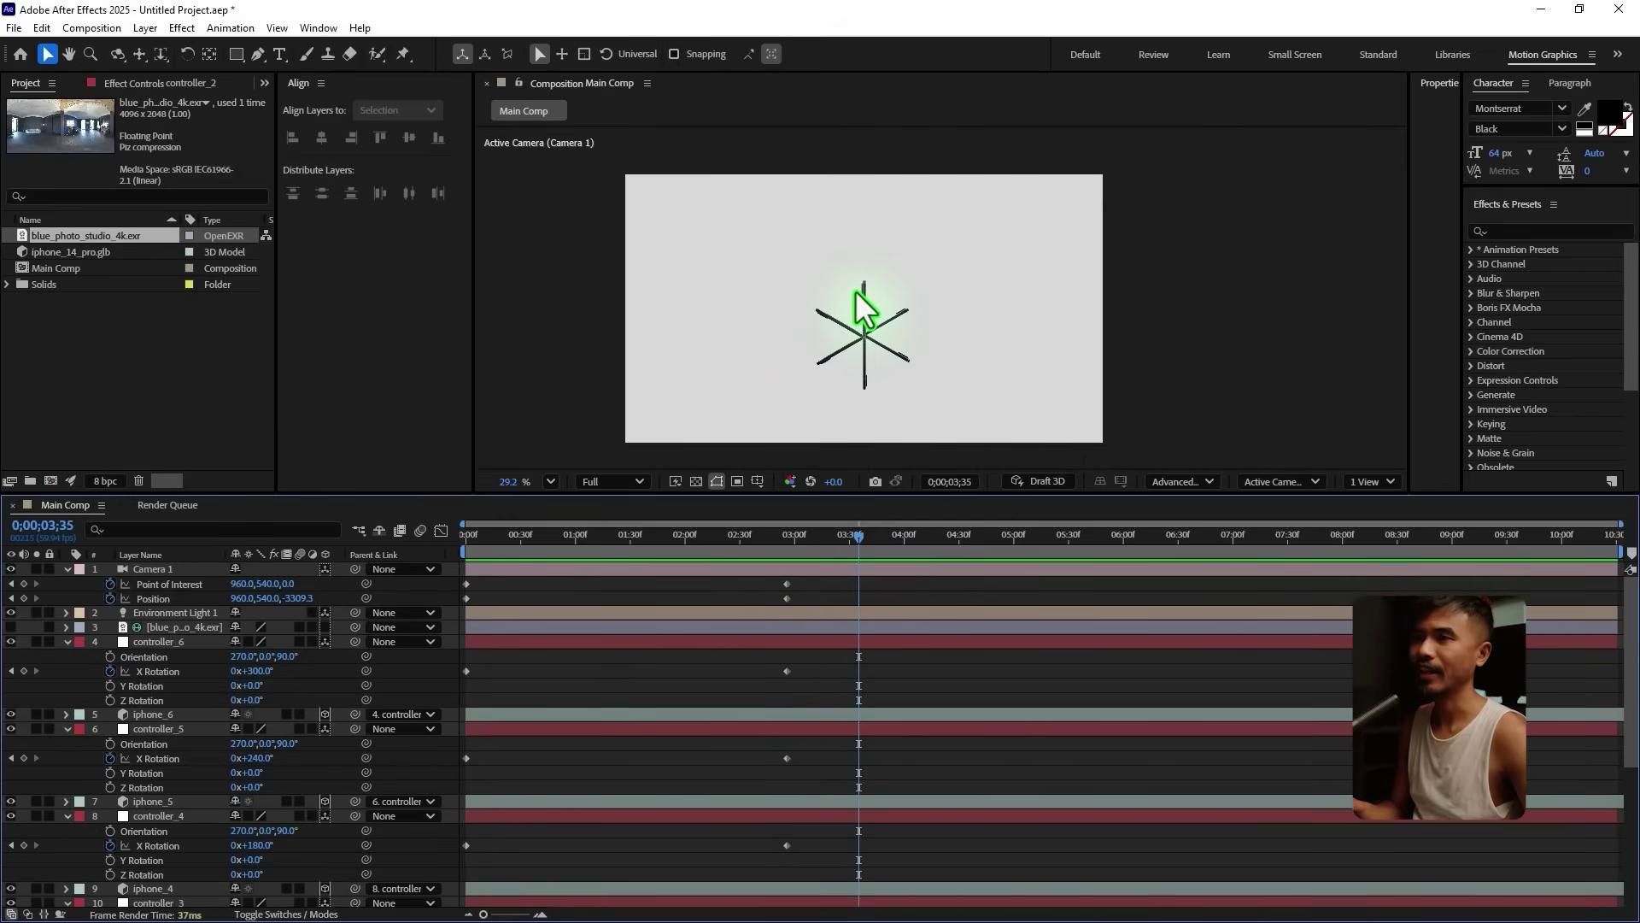
{"action": "left_click", "coordinate": [1372, 481]}
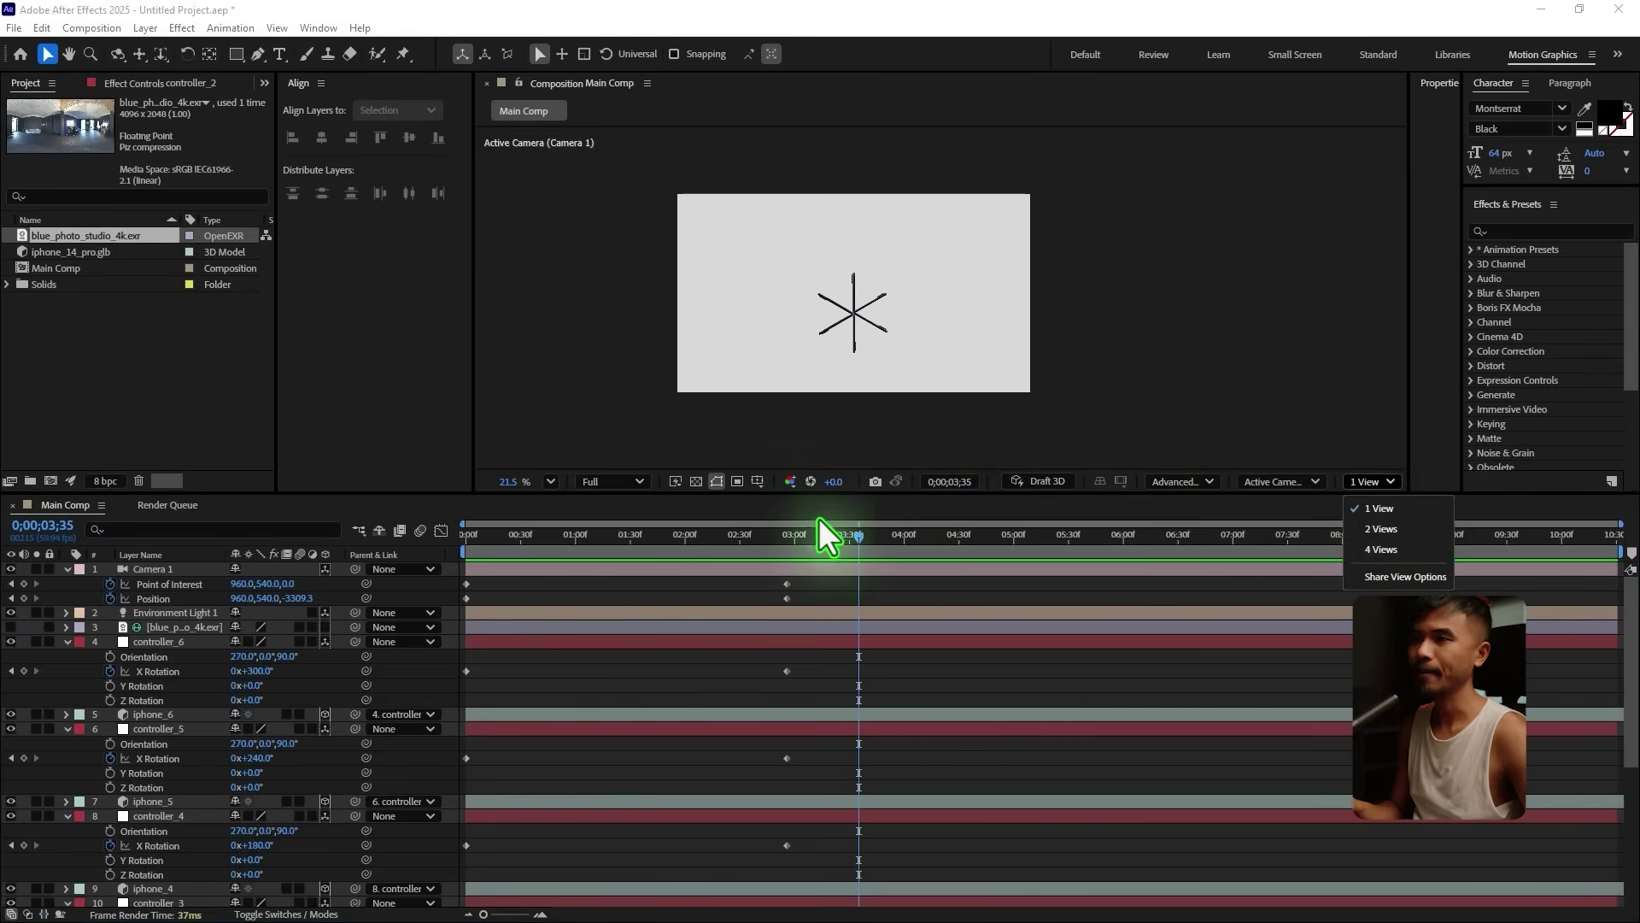
{"action": "left_click", "coordinate": [760, 482]}
{"action": "left_click", "coordinate": [804, 511]}
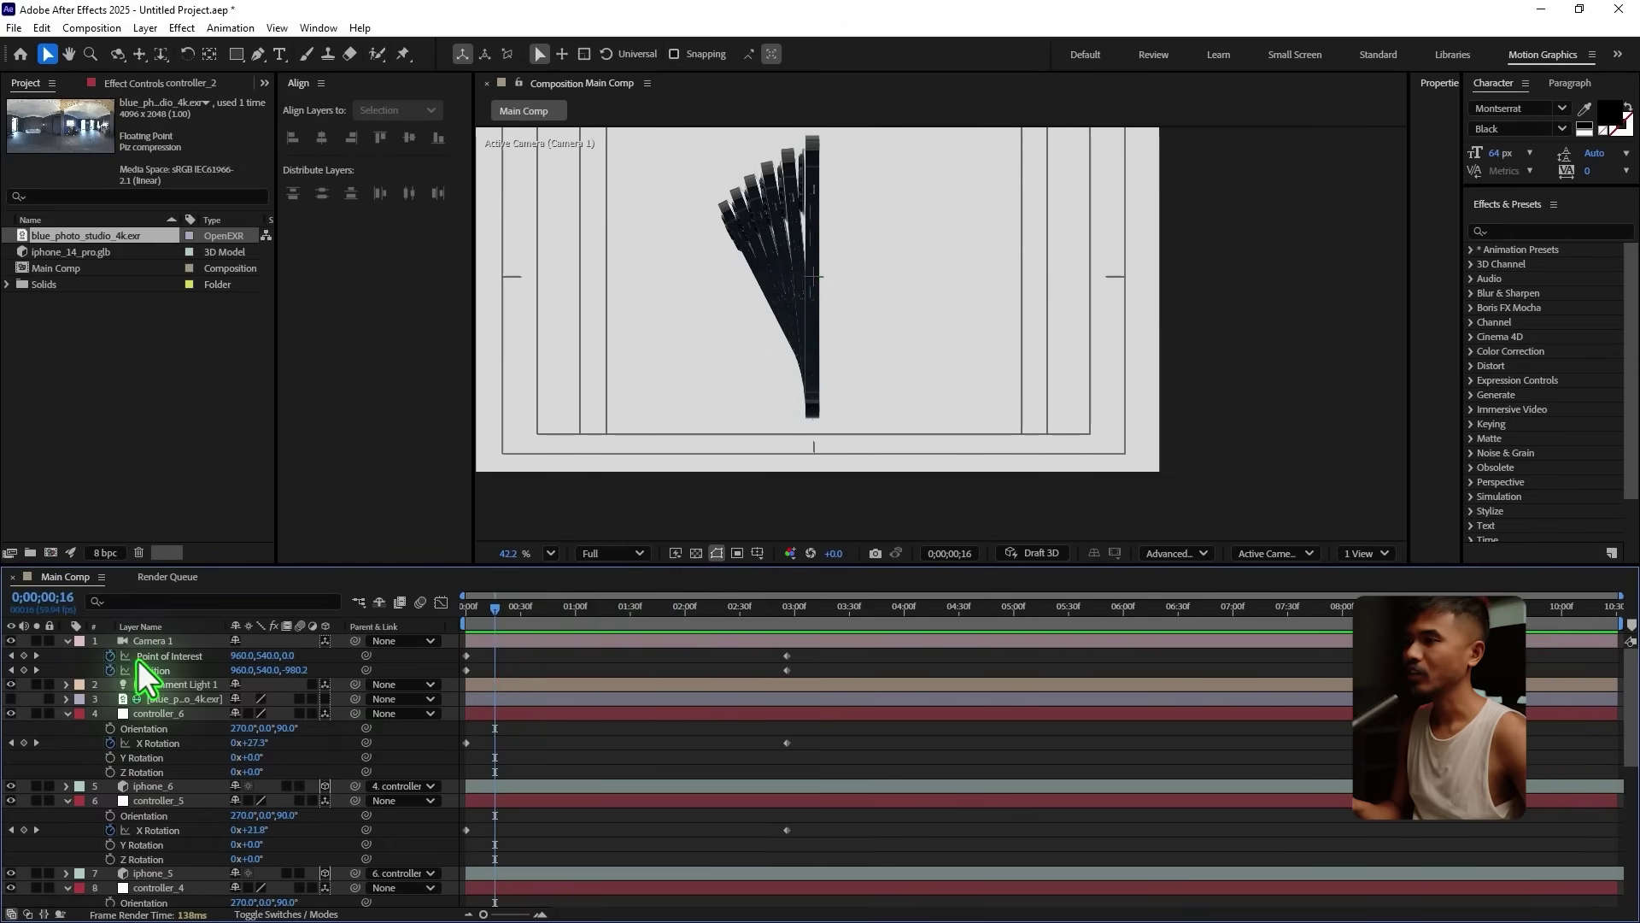
Step: At 0;00;02;56, pan Camera 1 to about 631.5 in Y so the phones' hub sits on the centre mark of the guides
{"action": "left_click", "coordinate": [174, 642]}
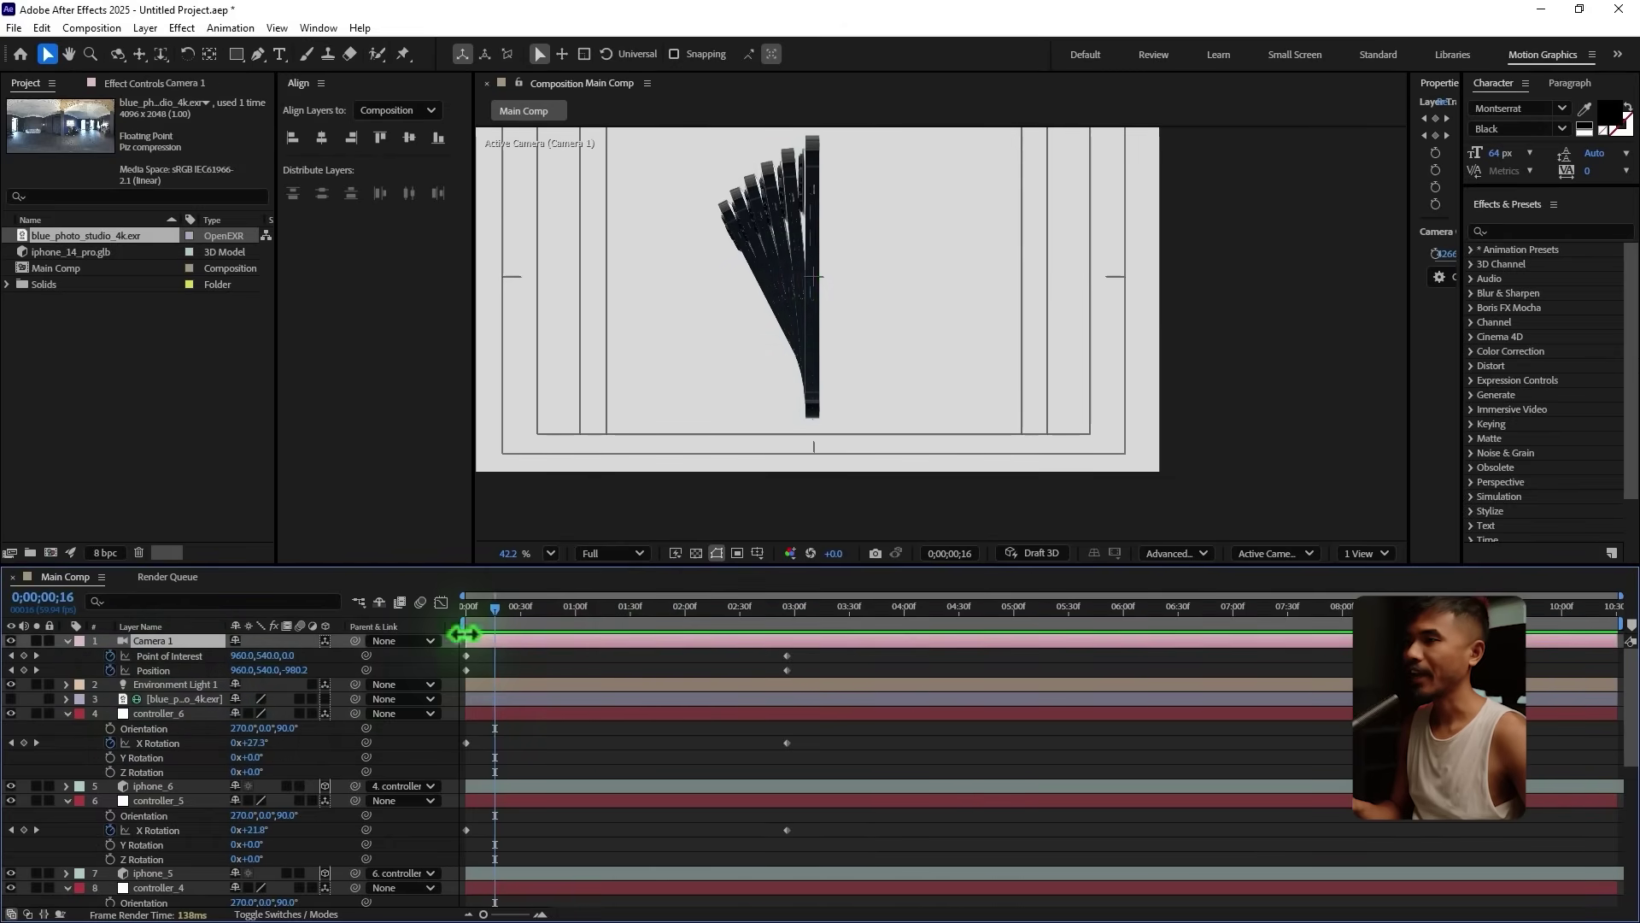
{"action": "left_click_drag", "start_coordinate": [492, 613], "coordinate": [779, 649]}
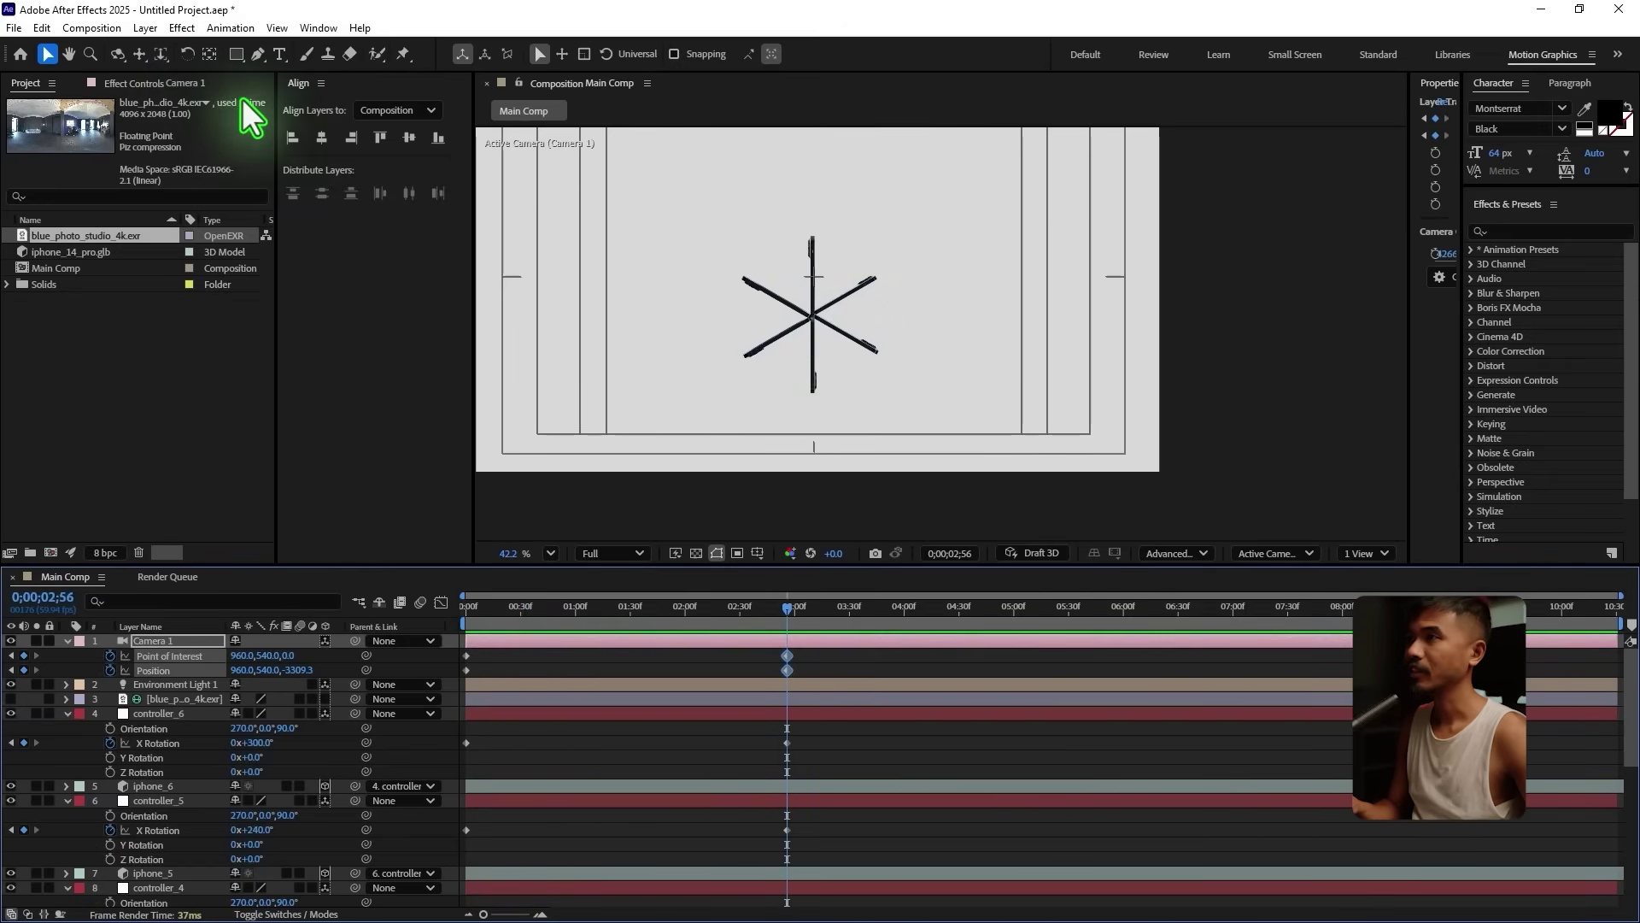
{"action": "left_click", "coordinate": [161, 54]}
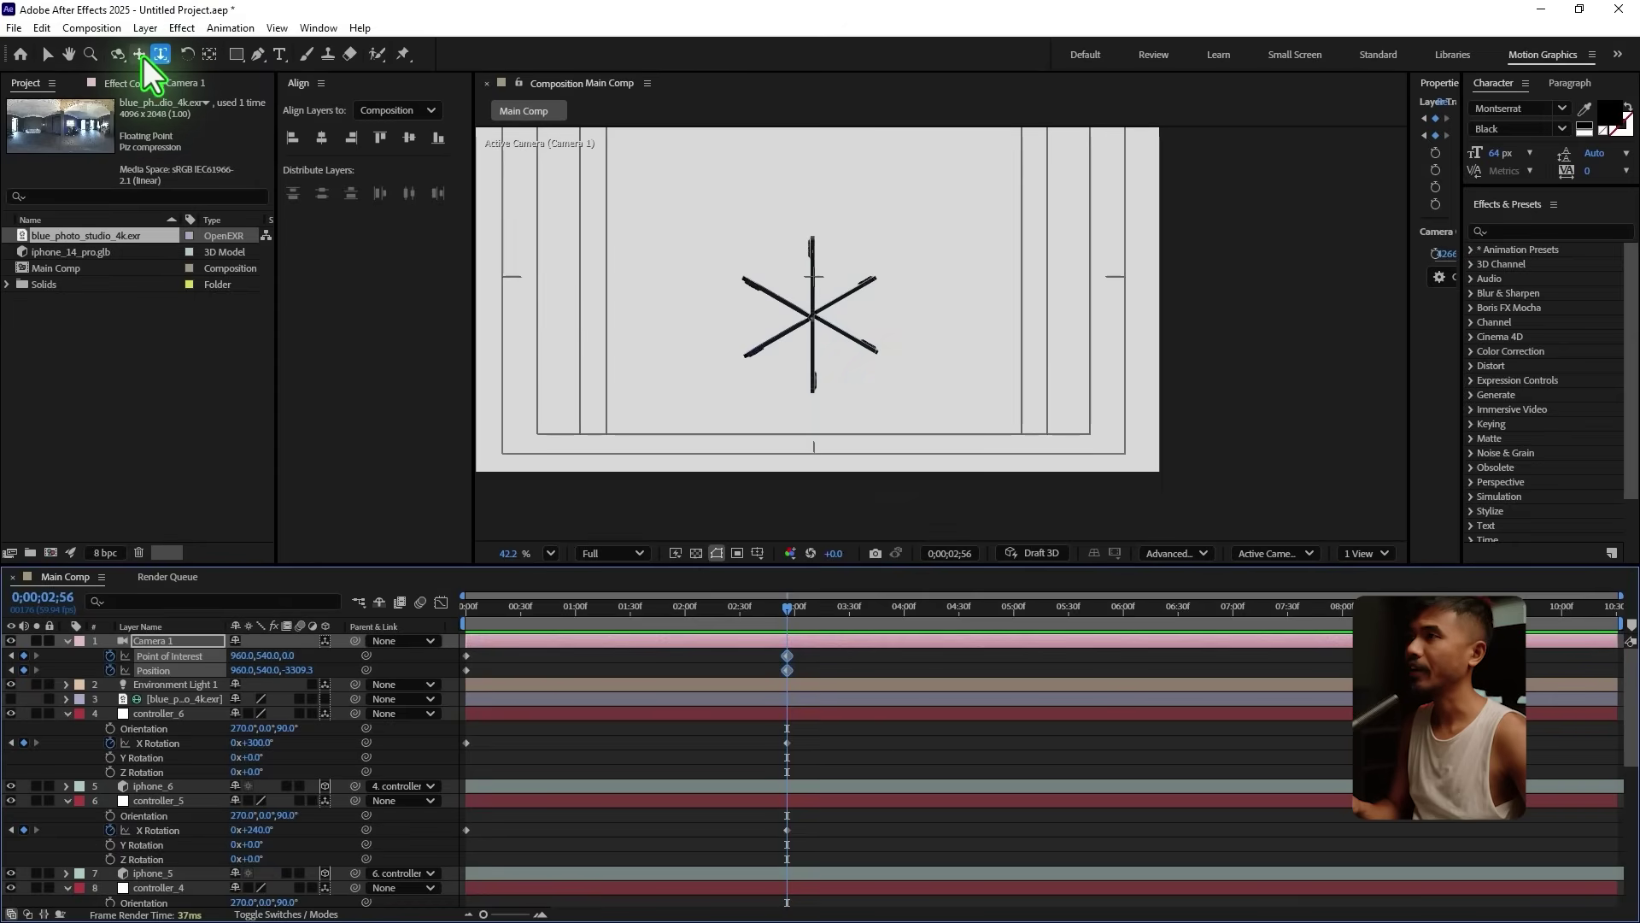
{"action": "left_click_drag", "start_coordinate": [142, 55], "coordinate": [229, 73]}
{"action": "left_click_drag", "start_coordinate": [814, 276], "coordinate": [813, 234]}
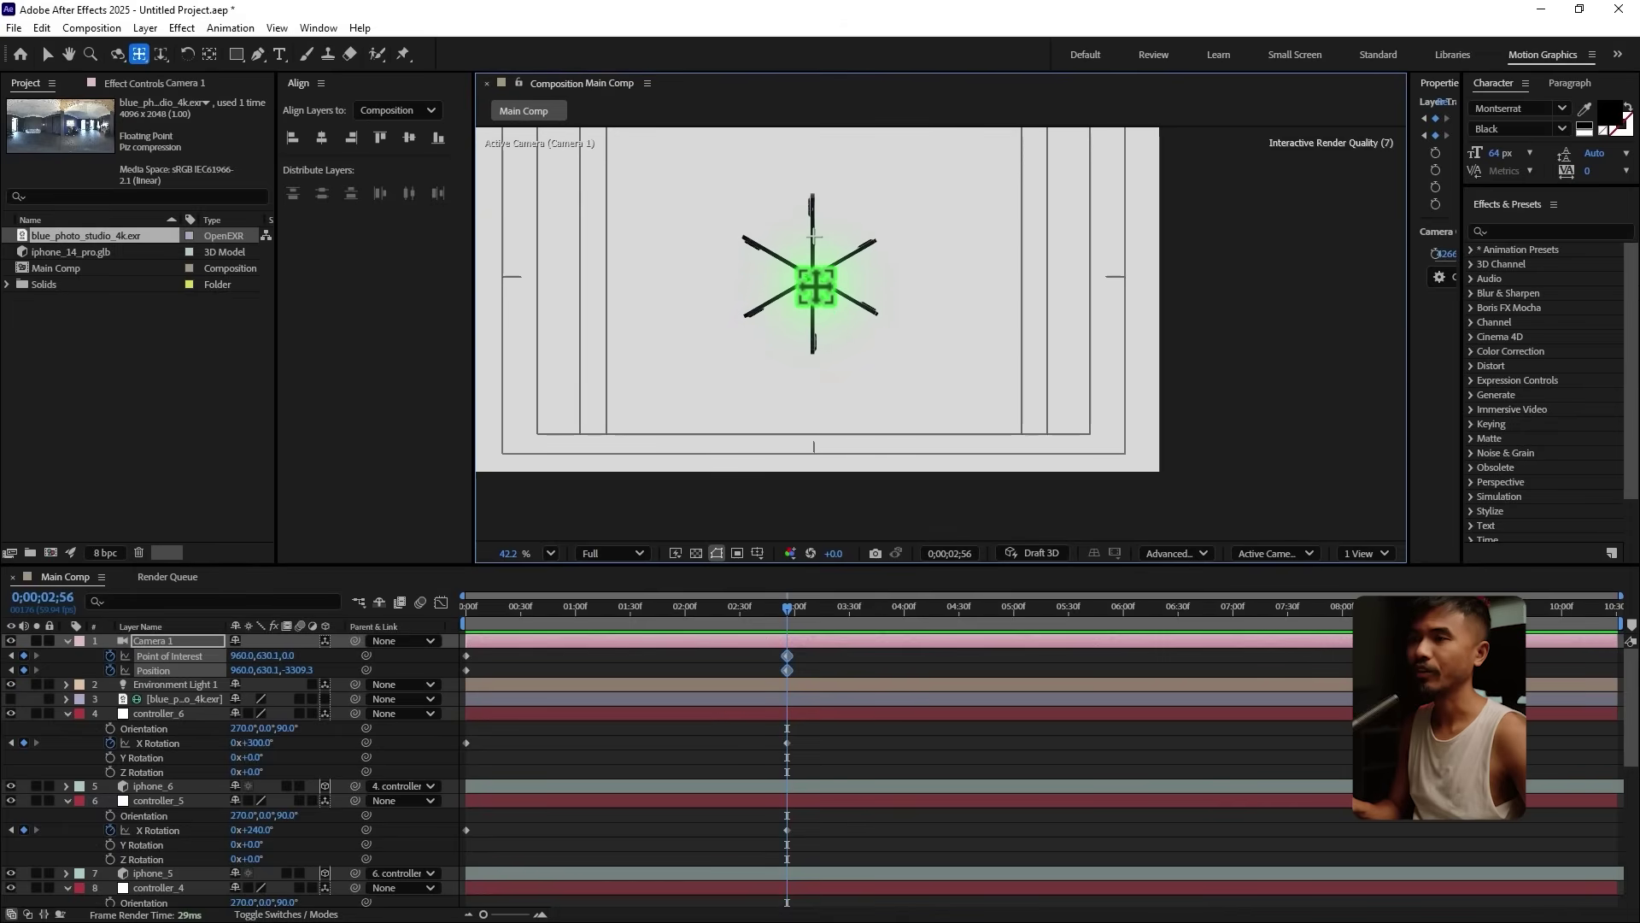
{"action": "scroll", "coordinate": [813, 235], "scroll_direction": "up", "scroll_amount": 8}
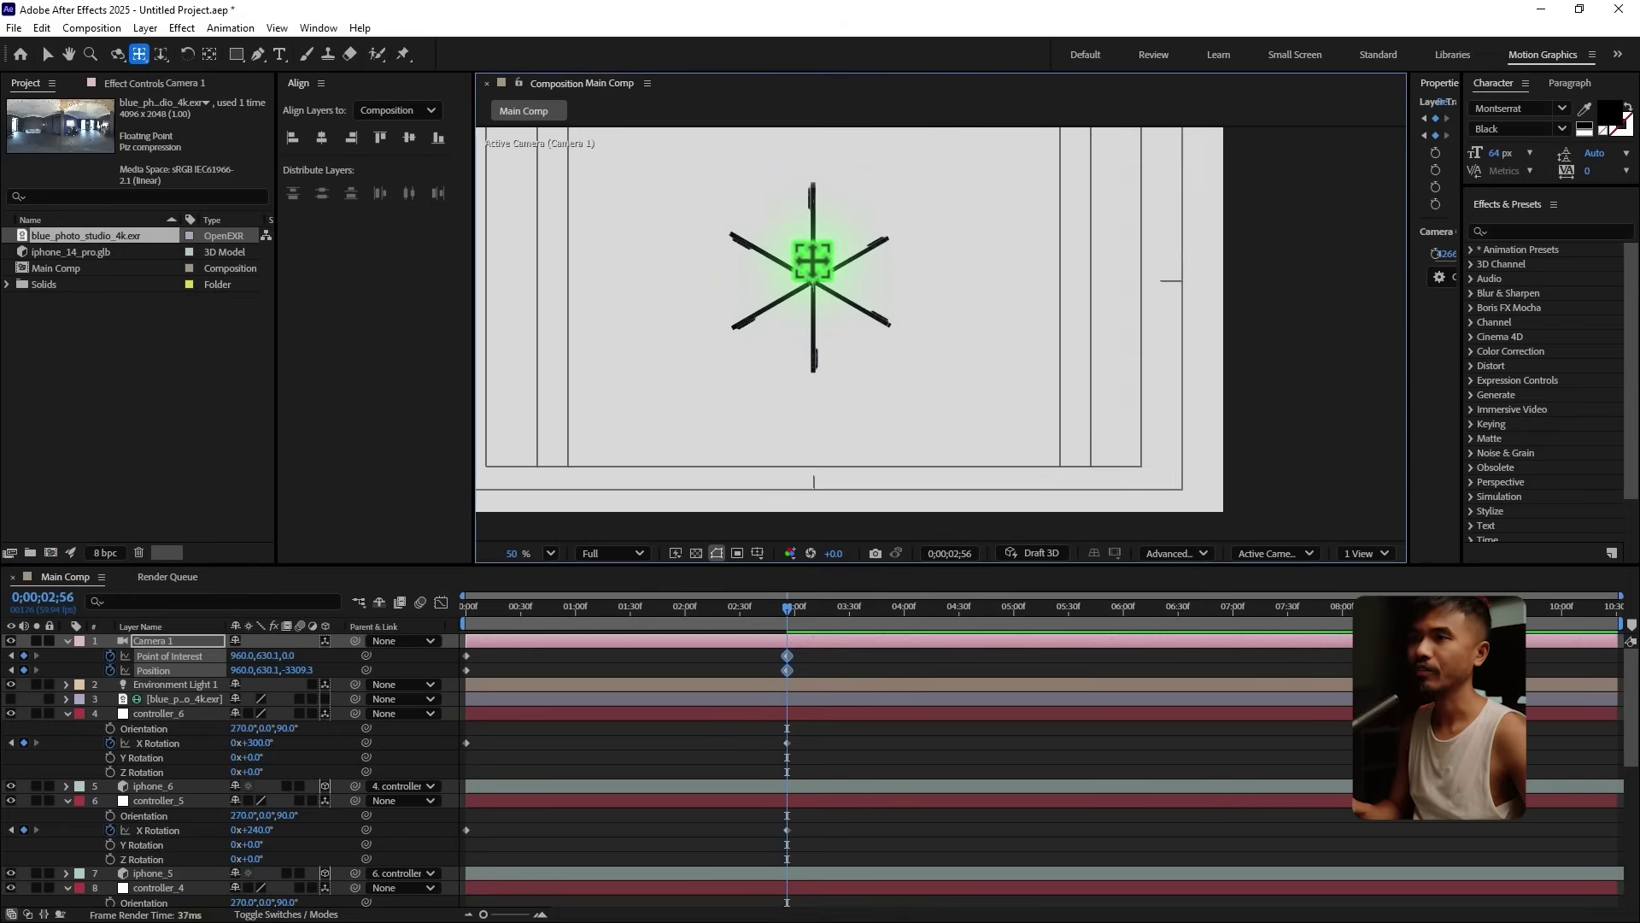
{"action": "left_click_drag", "start_coordinate": [798, 267], "coordinate": [798, 268]}
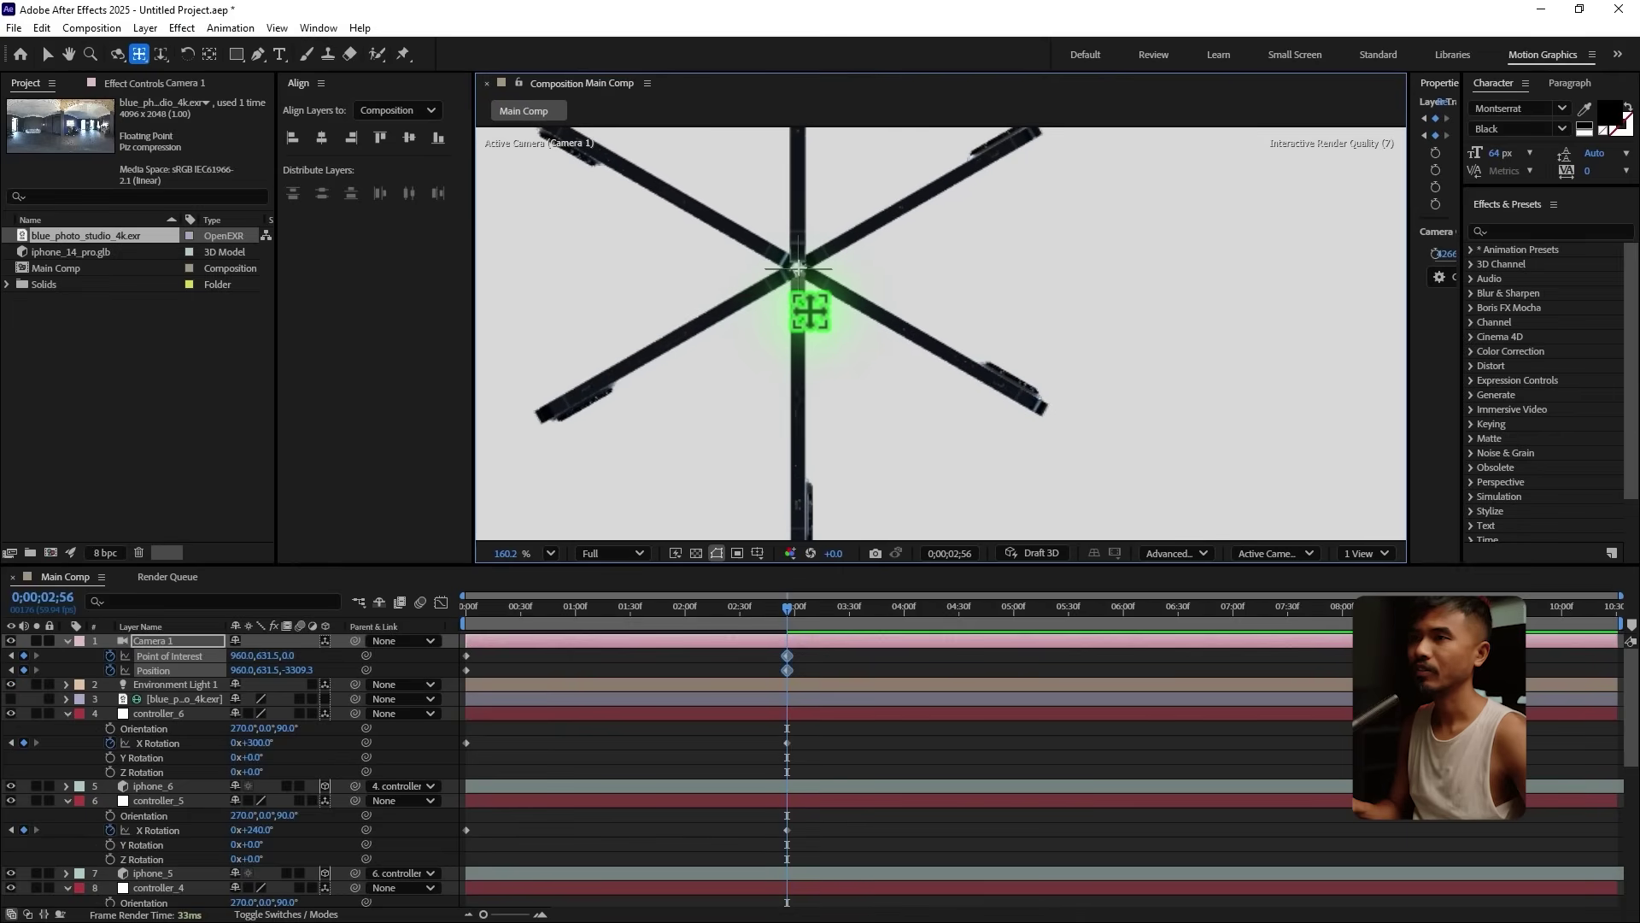
{"action": "scroll", "coordinate": [817, 309], "scroll_direction": "down", "scroll_amount": 4}
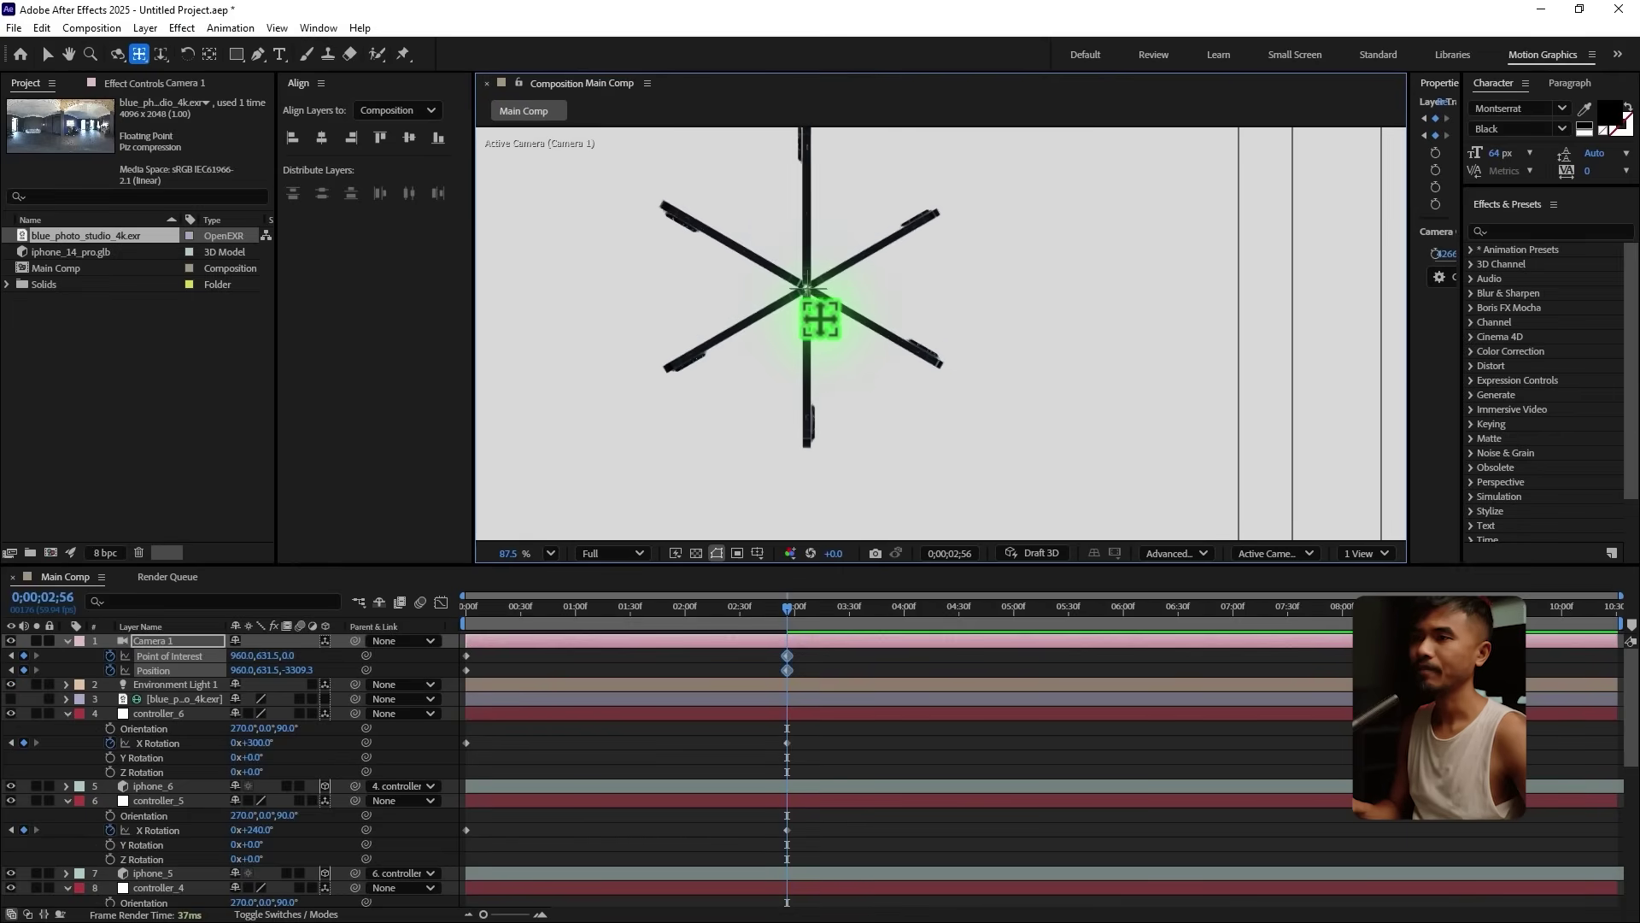
Step: Preview the camera move from the start, and dolly Camera 1 in at 0;00;02;56 to a Position Z of about -1997
{"action": "left_click_drag", "start_coordinate": [780, 623], "coordinate": [202, 698]}
{"action": "key", "text": "shift+slash"}
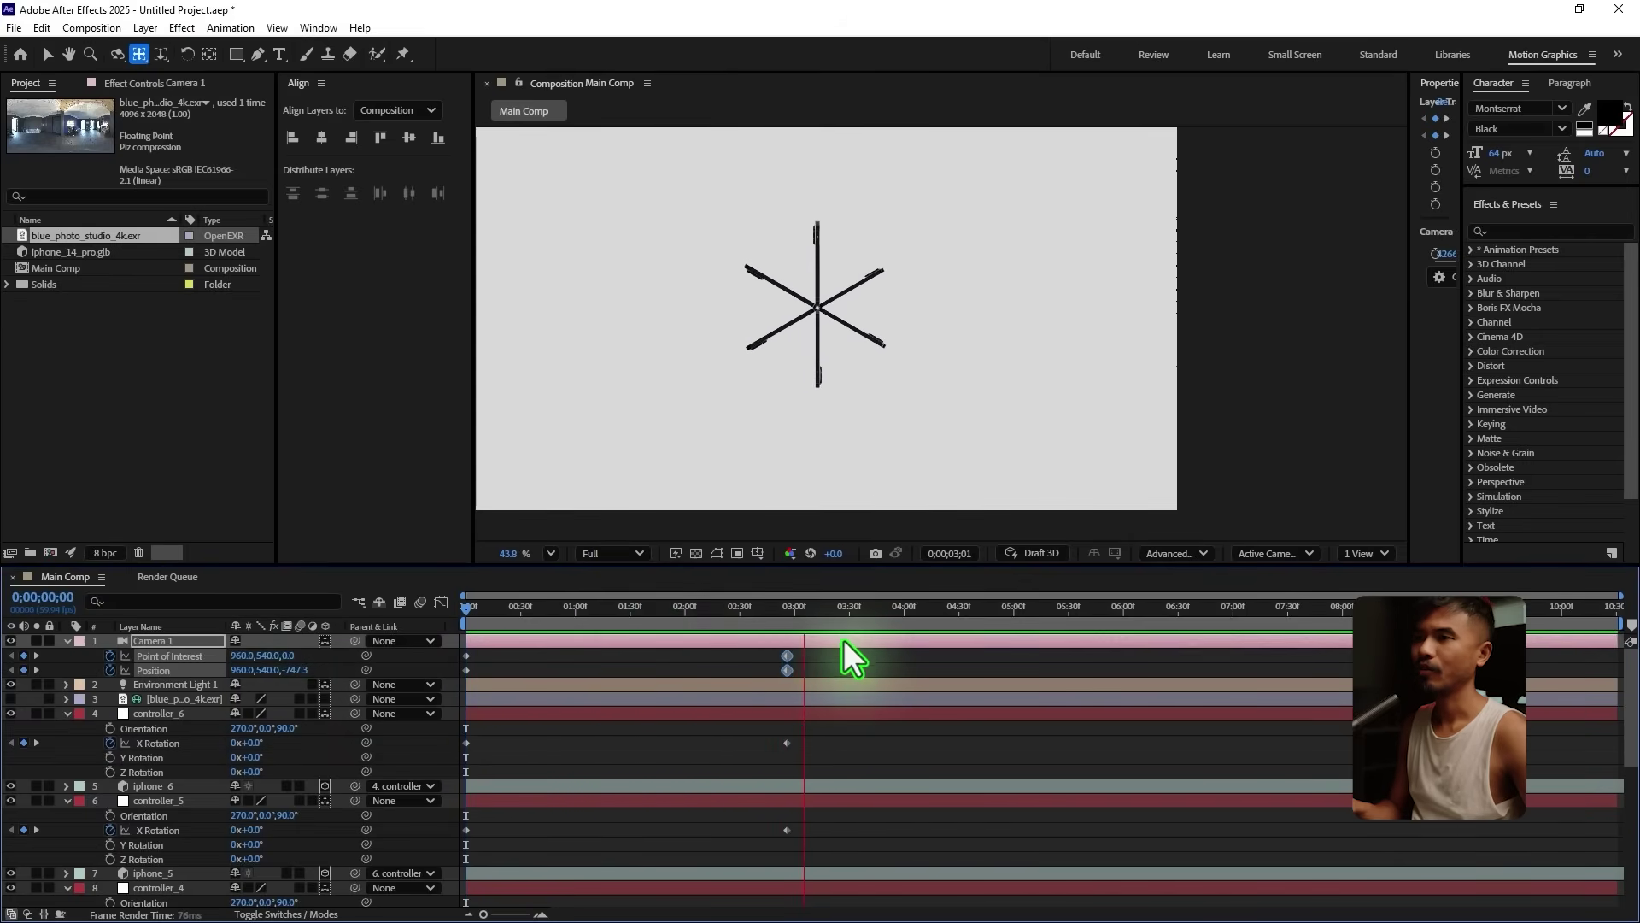
{"action": "key", "text": "space"}
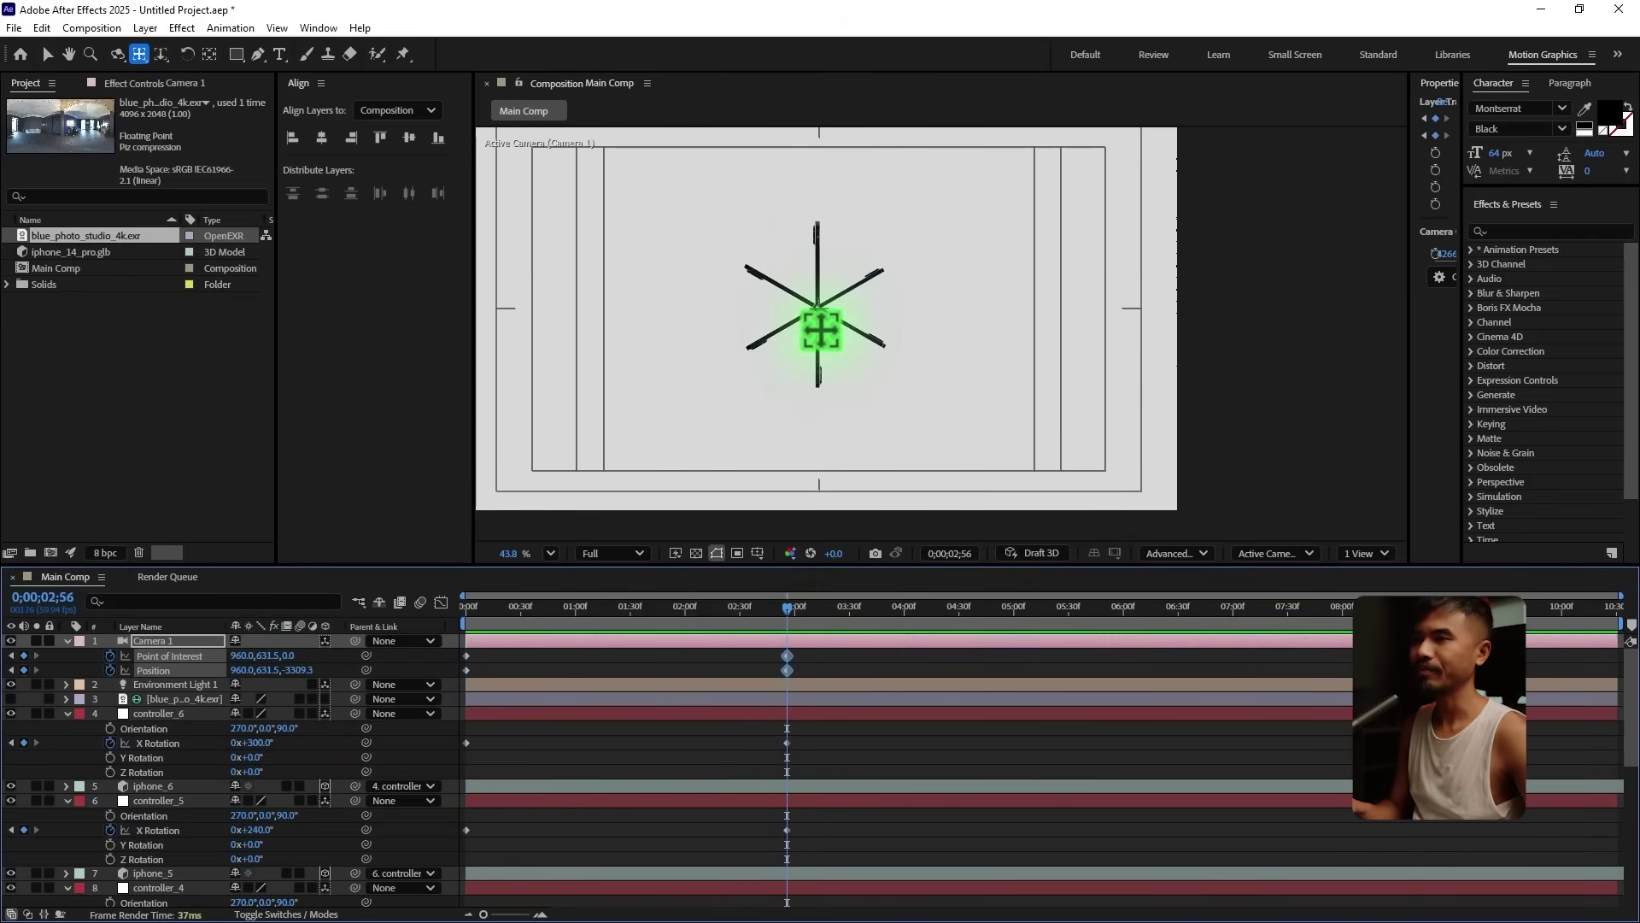
{"action": "left_click", "coordinate": [162, 57]}
{"action": "left_click_drag", "start_coordinate": [161, 57], "coordinate": [256, 98]}
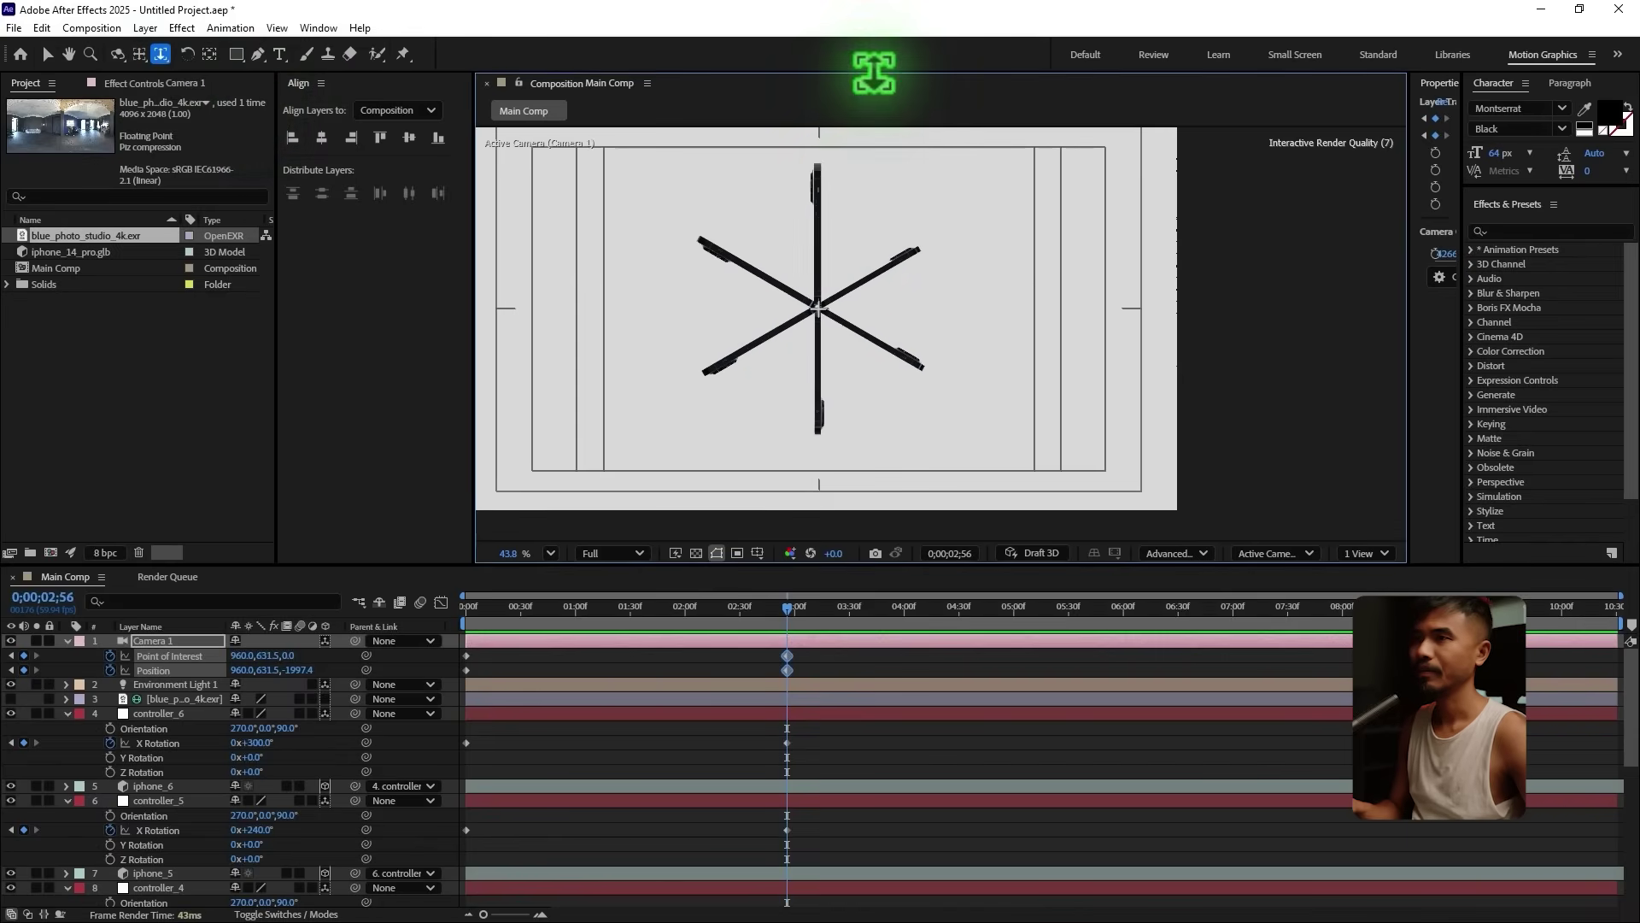
Step: Return to the start of the timeline and collapse the properties of all the controller layers
{"action": "key", "text": "Home"}
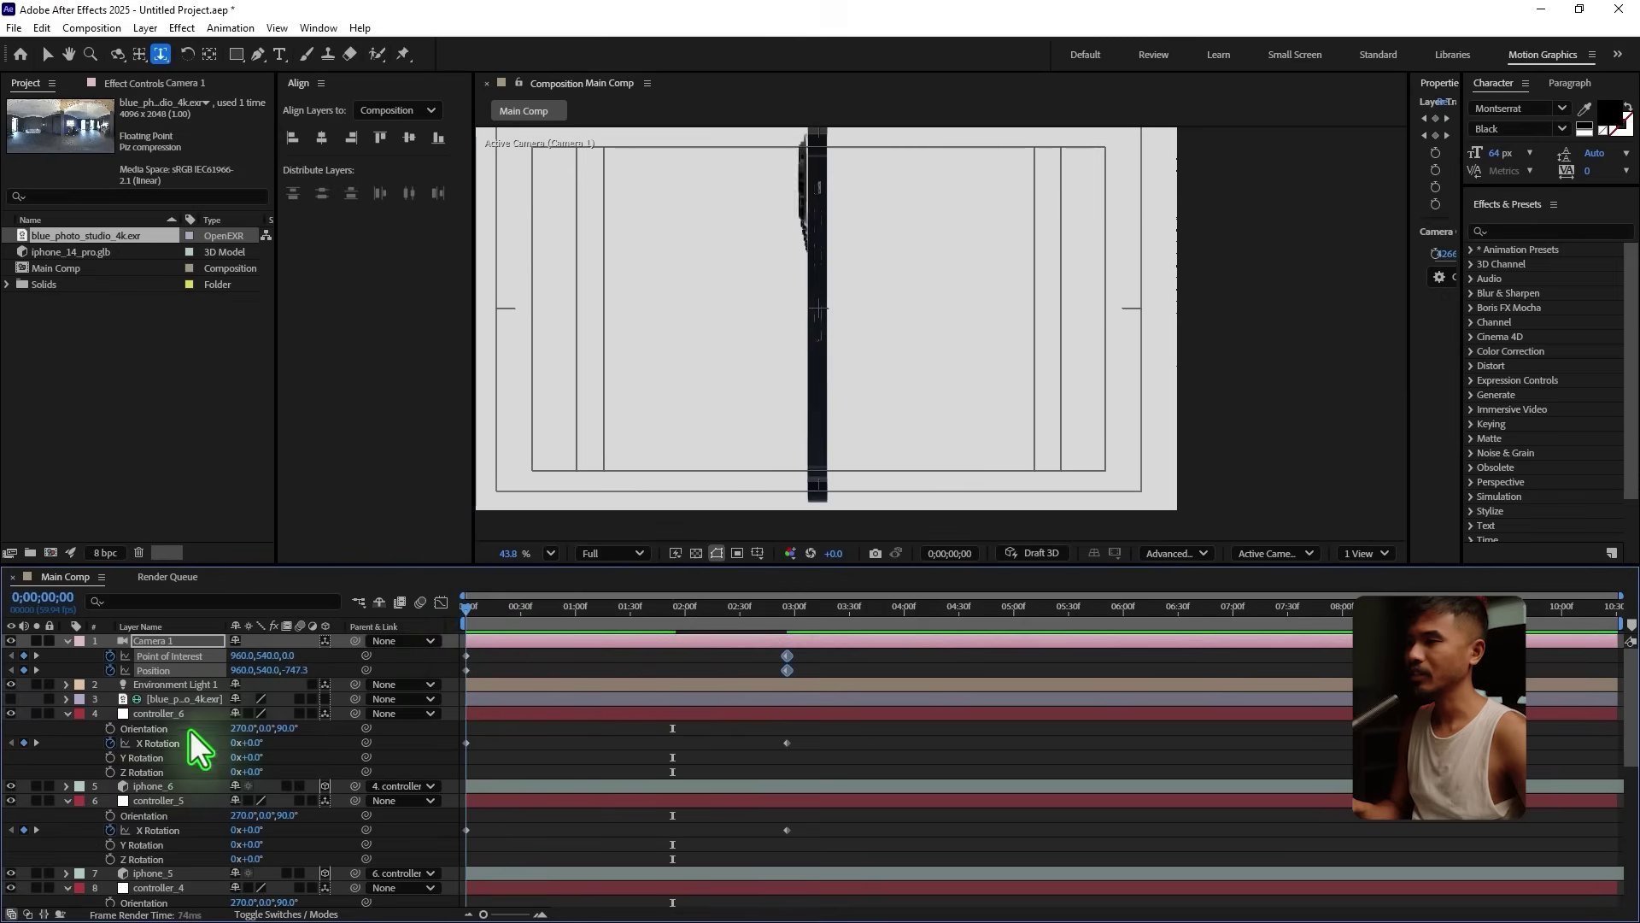
{"action": "left_click", "coordinate": [86, 887]}
{"action": "key", "text": "u"}
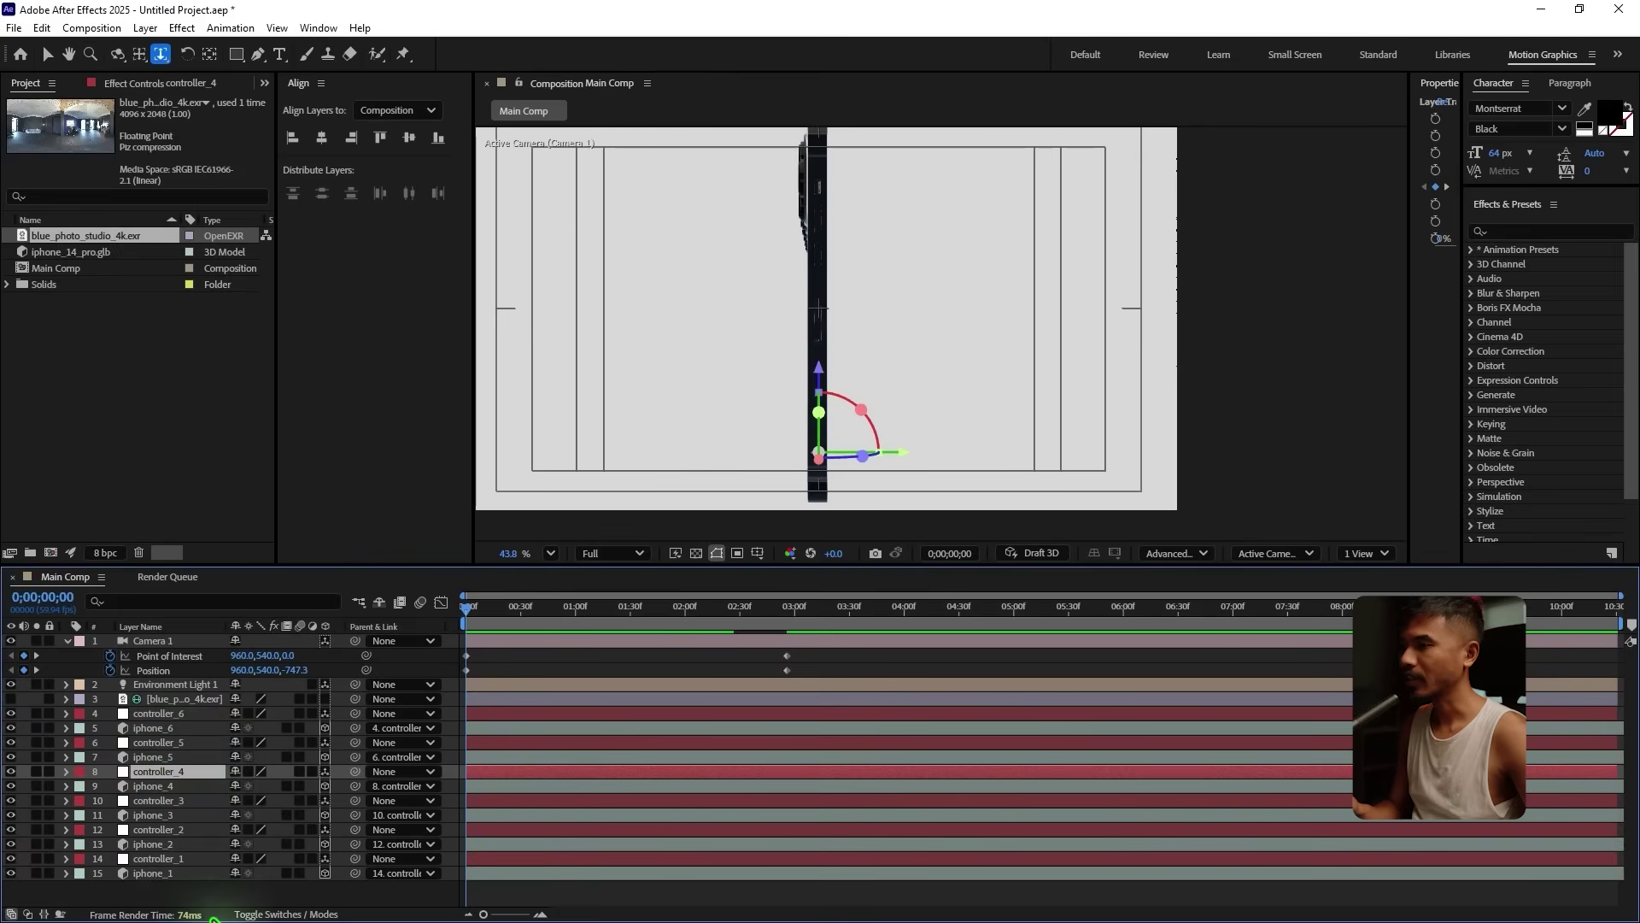
Step: Select the six layers iphone_1 to iphone_6, enlarge the timeline area, and reveal their Position and rotation properties
{"action": "left_click", "coordinate": [162, 873]}
{"action": "left_click", "coordinate": [171, 843], "text": "ctrl"}
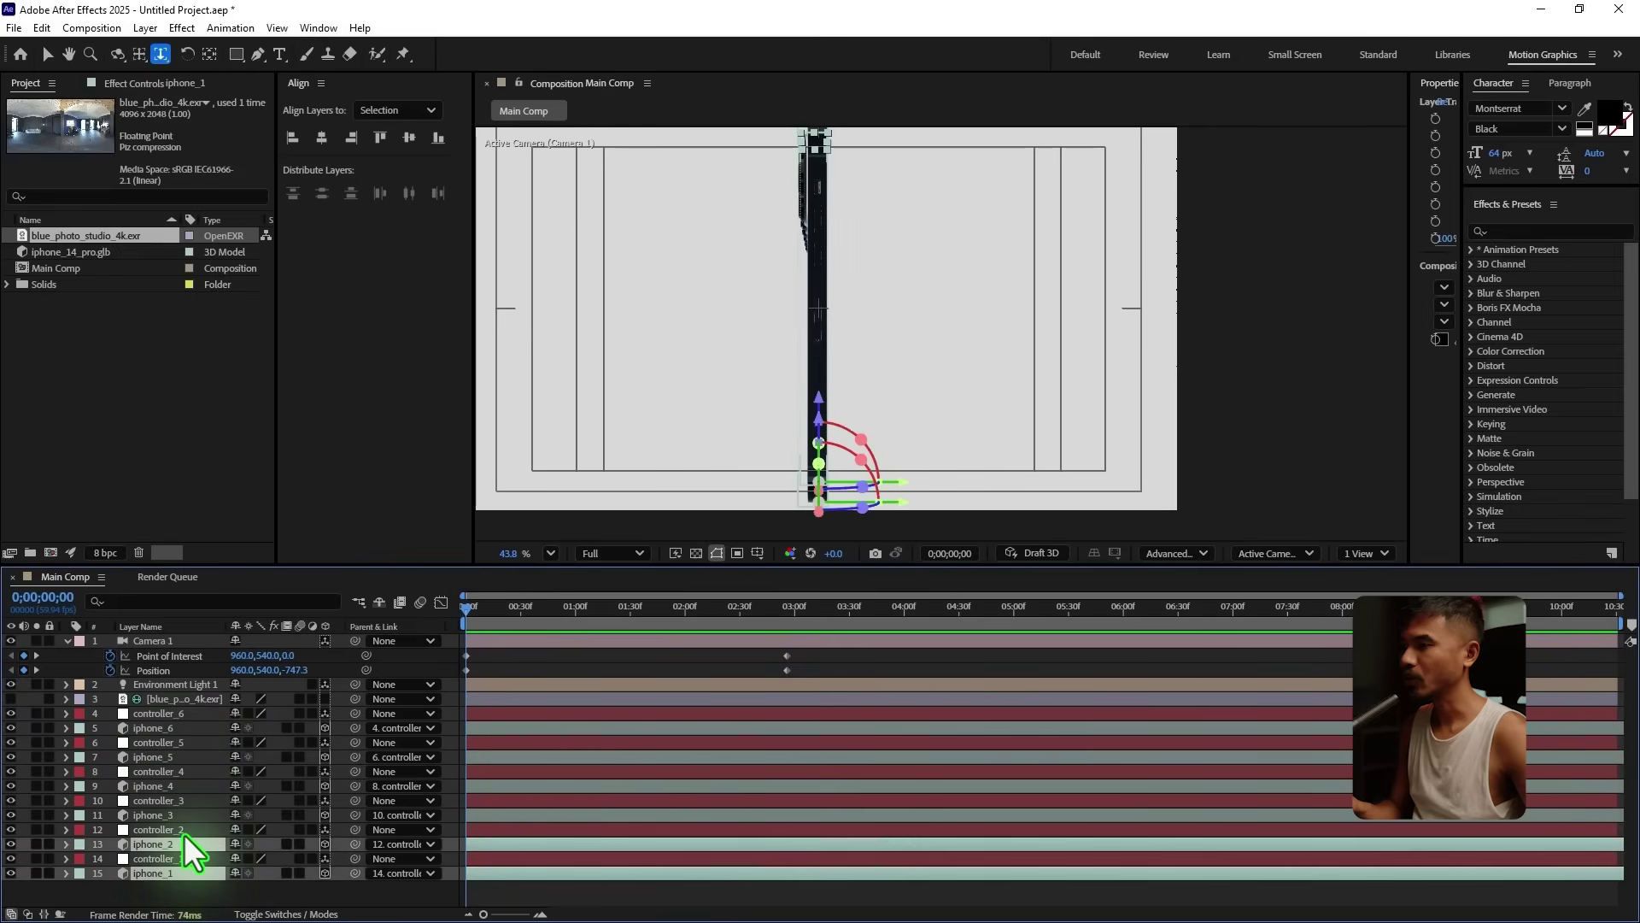
{"action": "left_click", "coordinate": [179, 815], "text": "ctrl"}
{"action": "left_click", "coordinate": [181, 786], "text": "ctrl"}
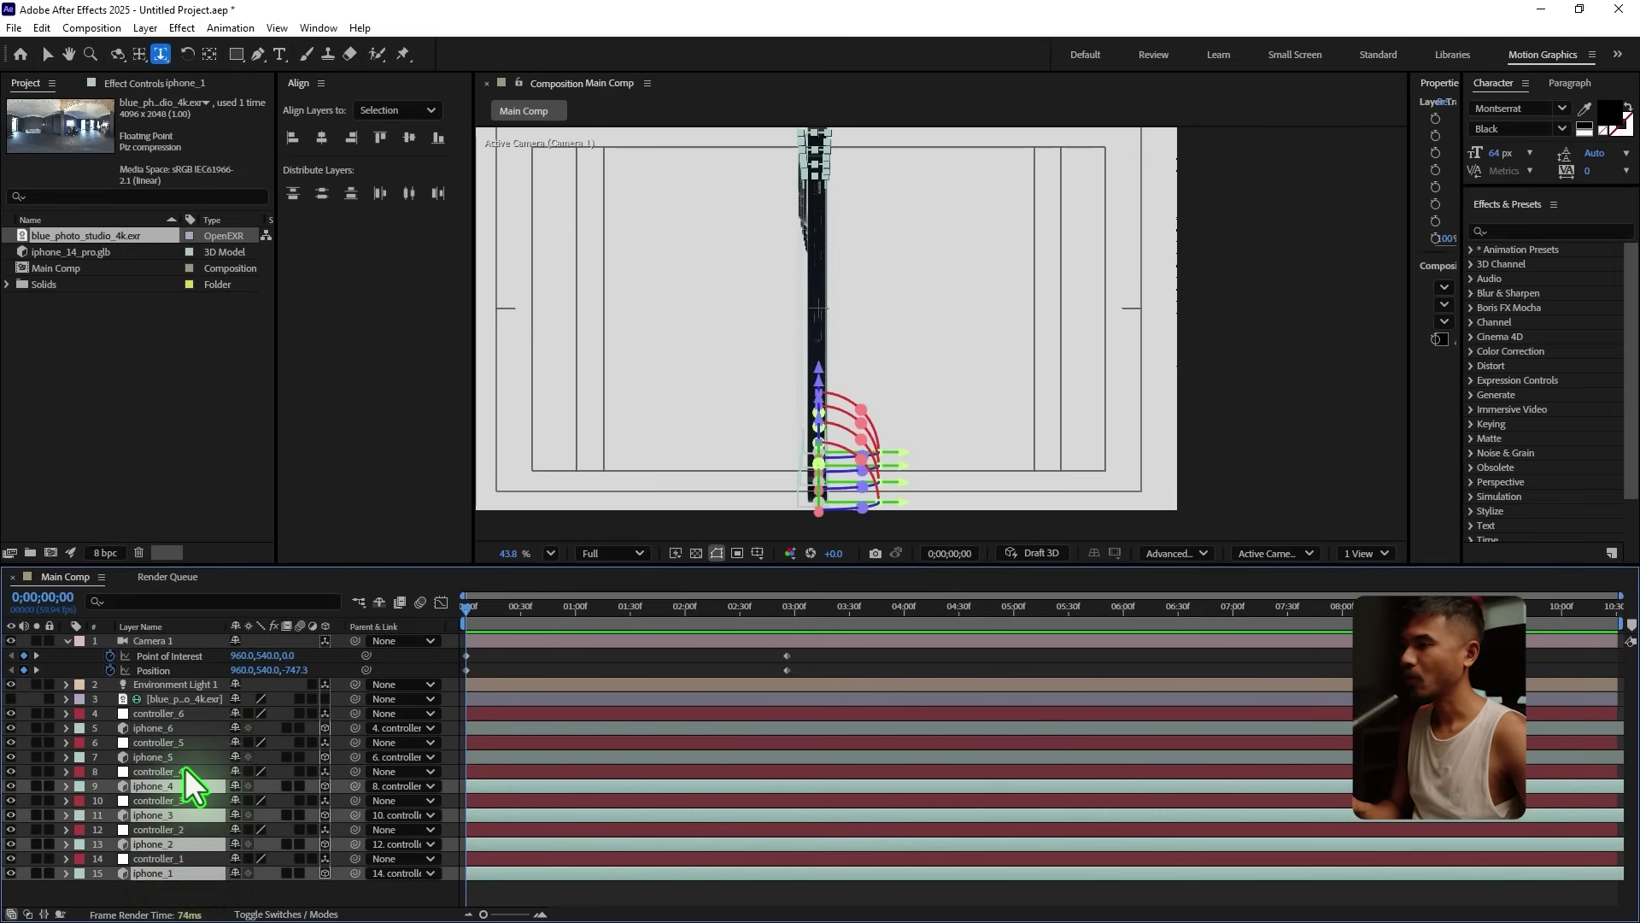
{"action": "left_click", "coordinate": [189, 755], "text": "ctrl"}
{"action": "left_click", "coordinate": [188, 728], "text": "ctrl"}
{"action": "left_click_drag", "start_coordinate": [341, 565], "coordinate": [341, 512]}
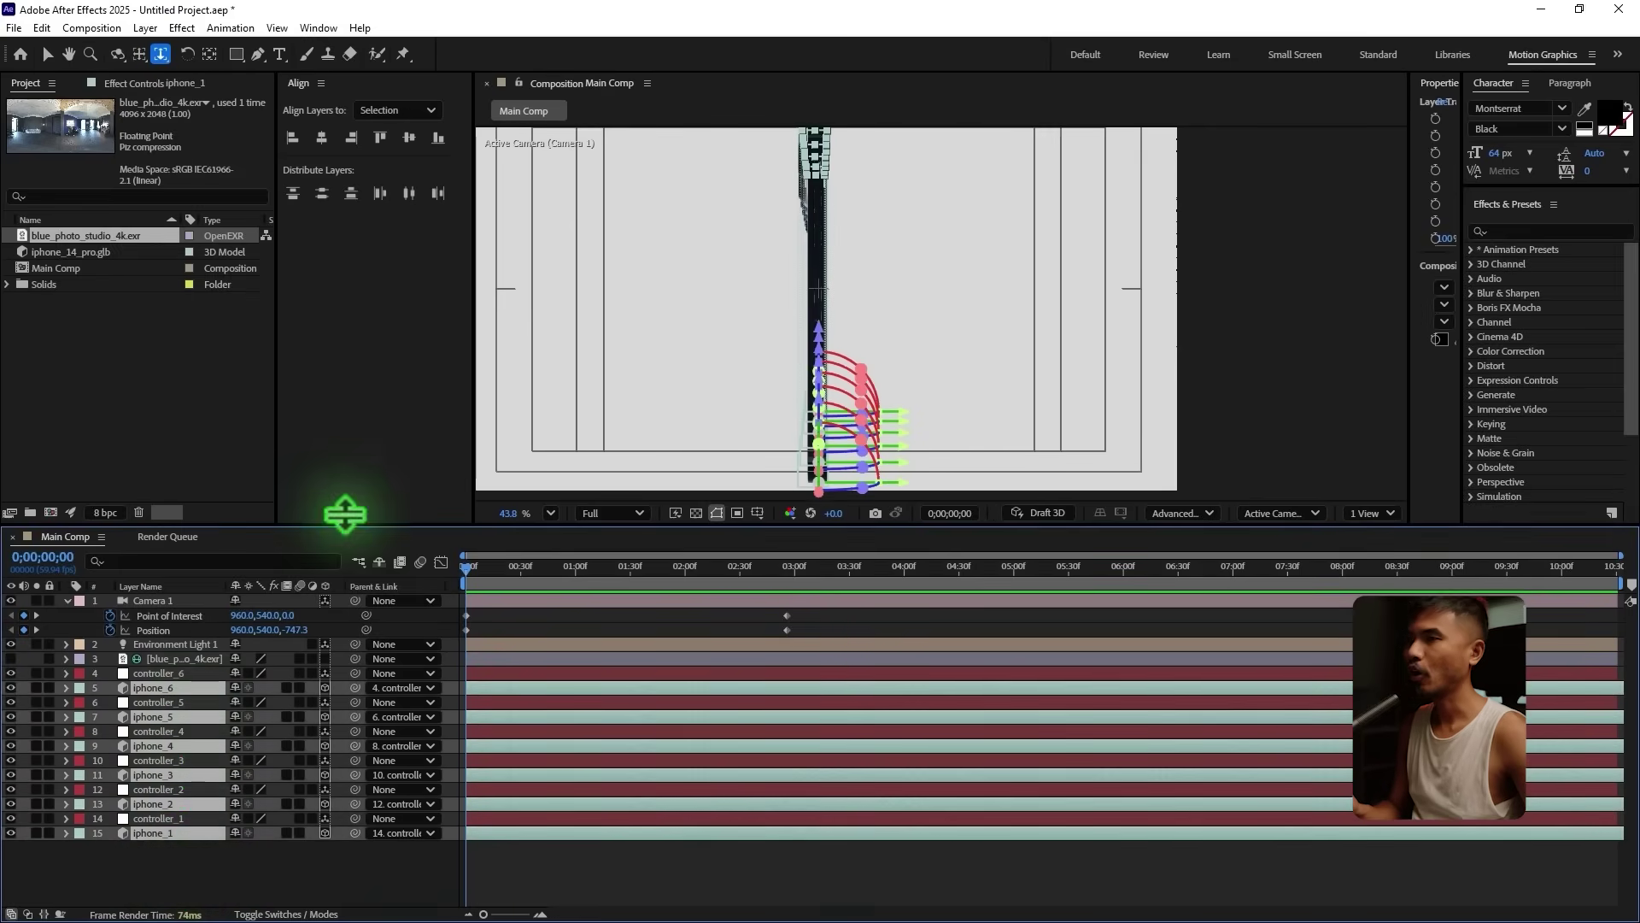
{"action": "key", "text": "p"}
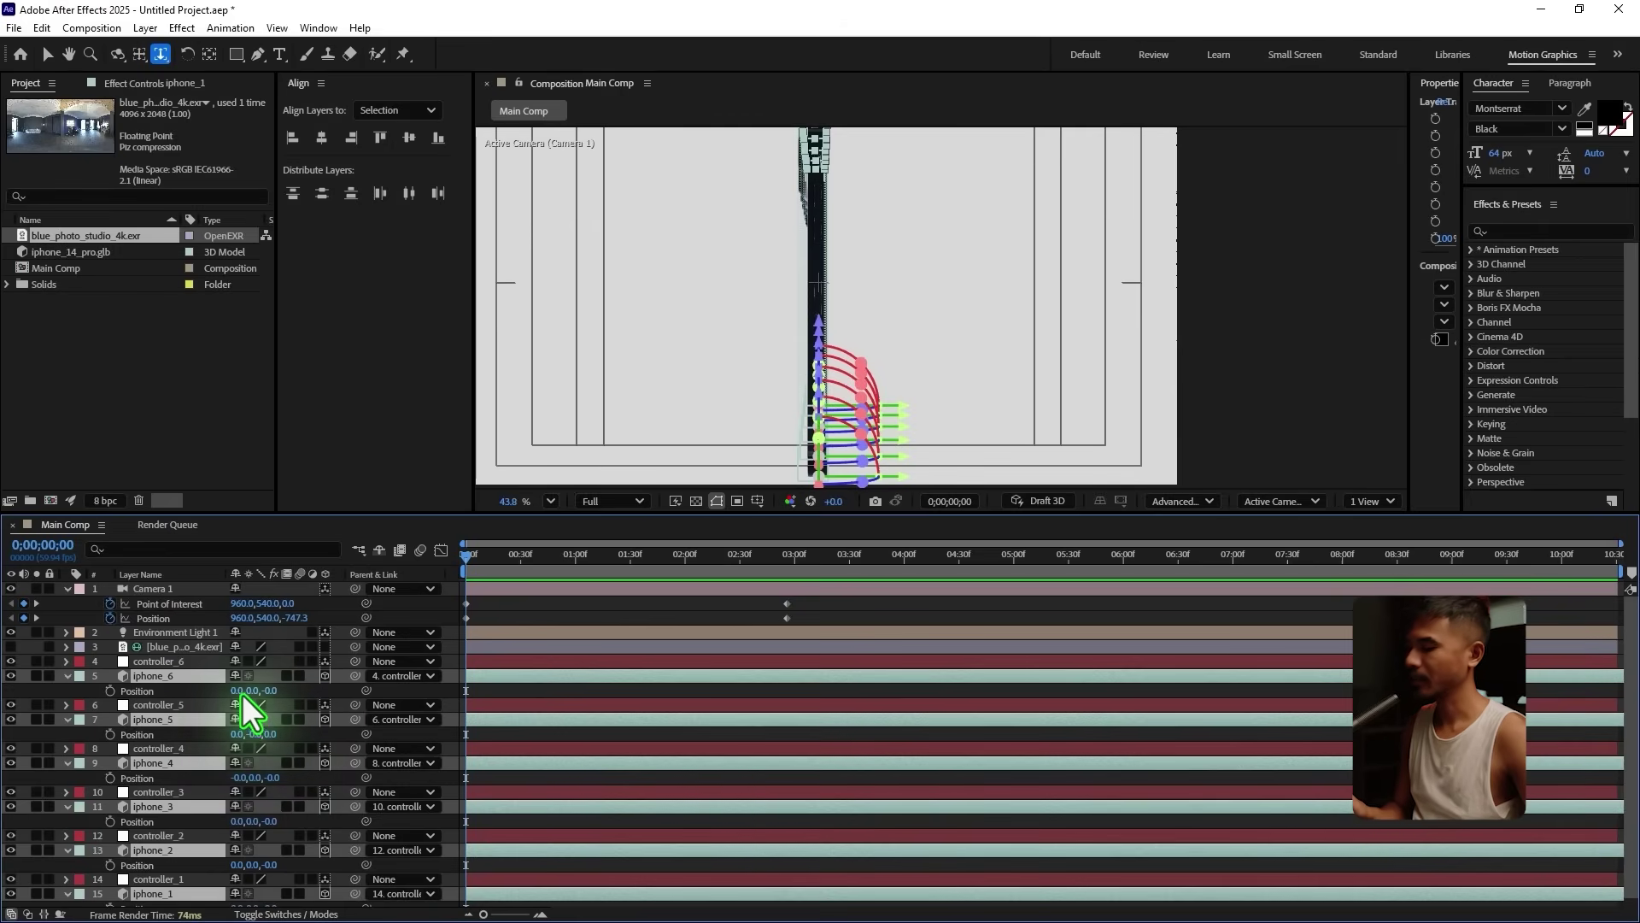
{"action": "left_click", "coordinate": [241, 692]}
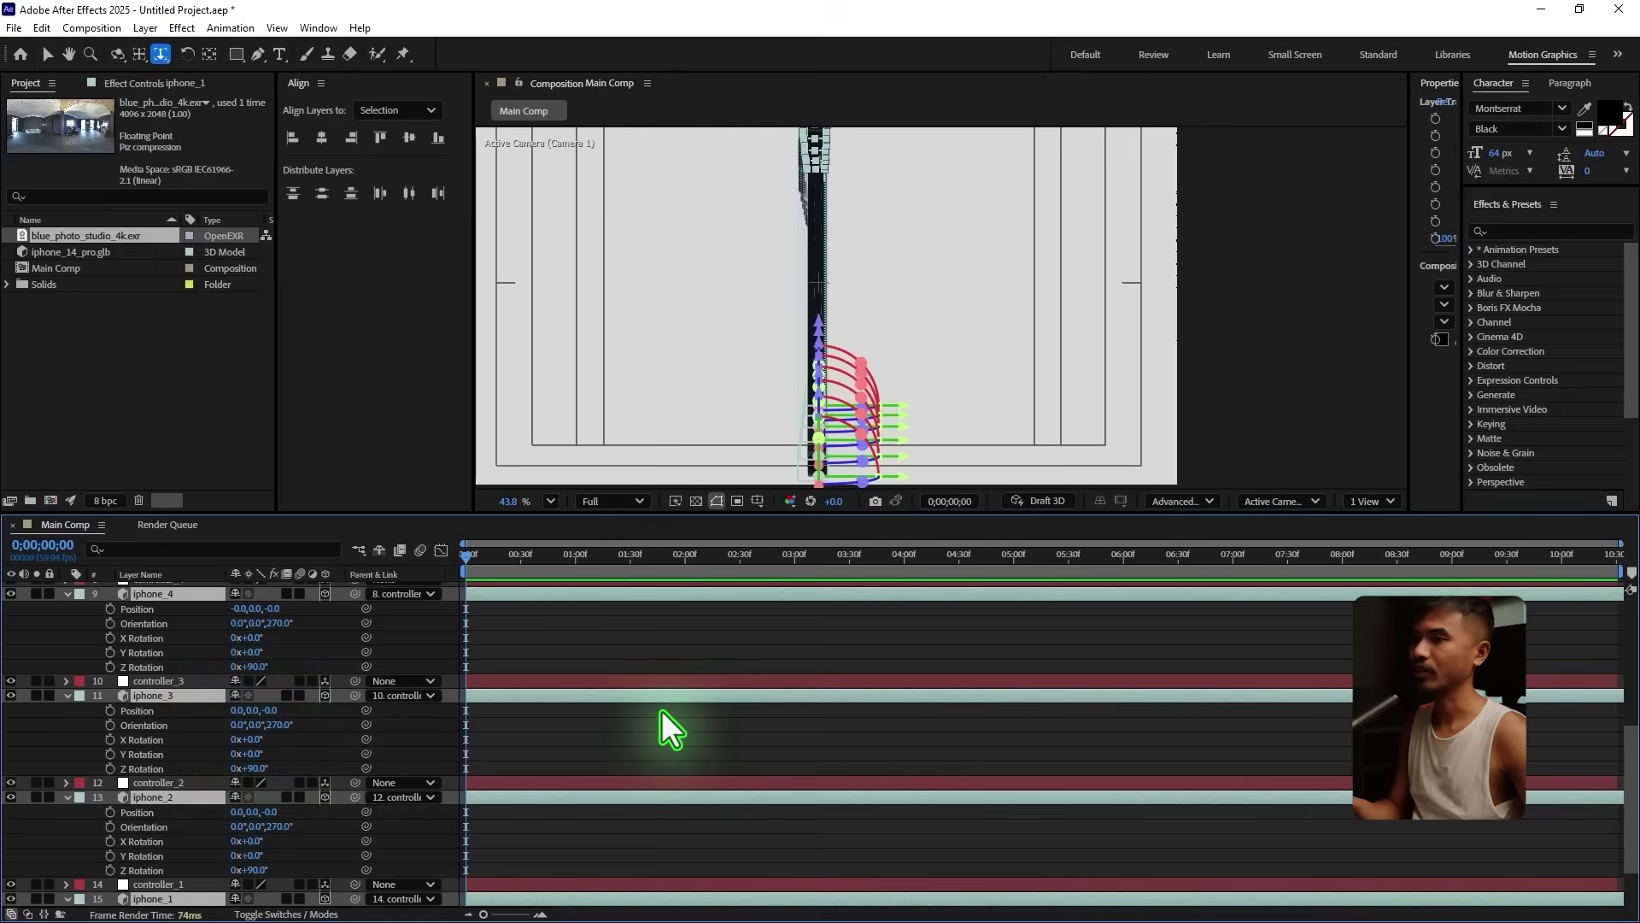
{"action": "key", "text": "shift+r"}
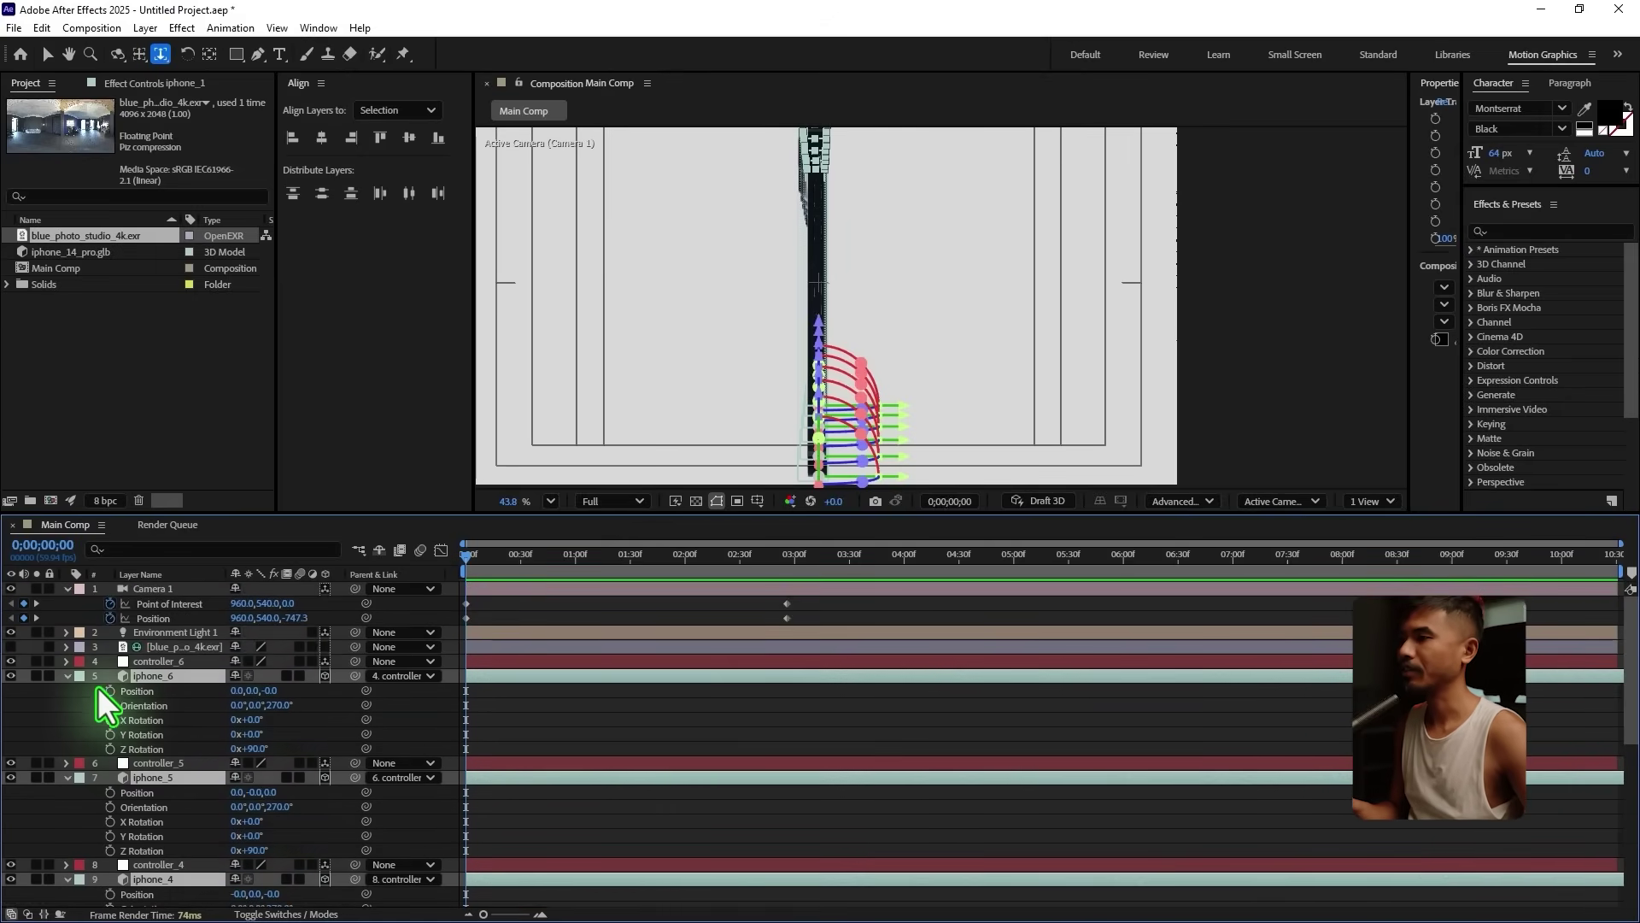
Step: Add Position and Z Rotation keyframes to all six iPhone layers at 0;00;00;00, undoing the trial Orientation keyframes
{"action": "left_click", "coordinate": [111, 704]}
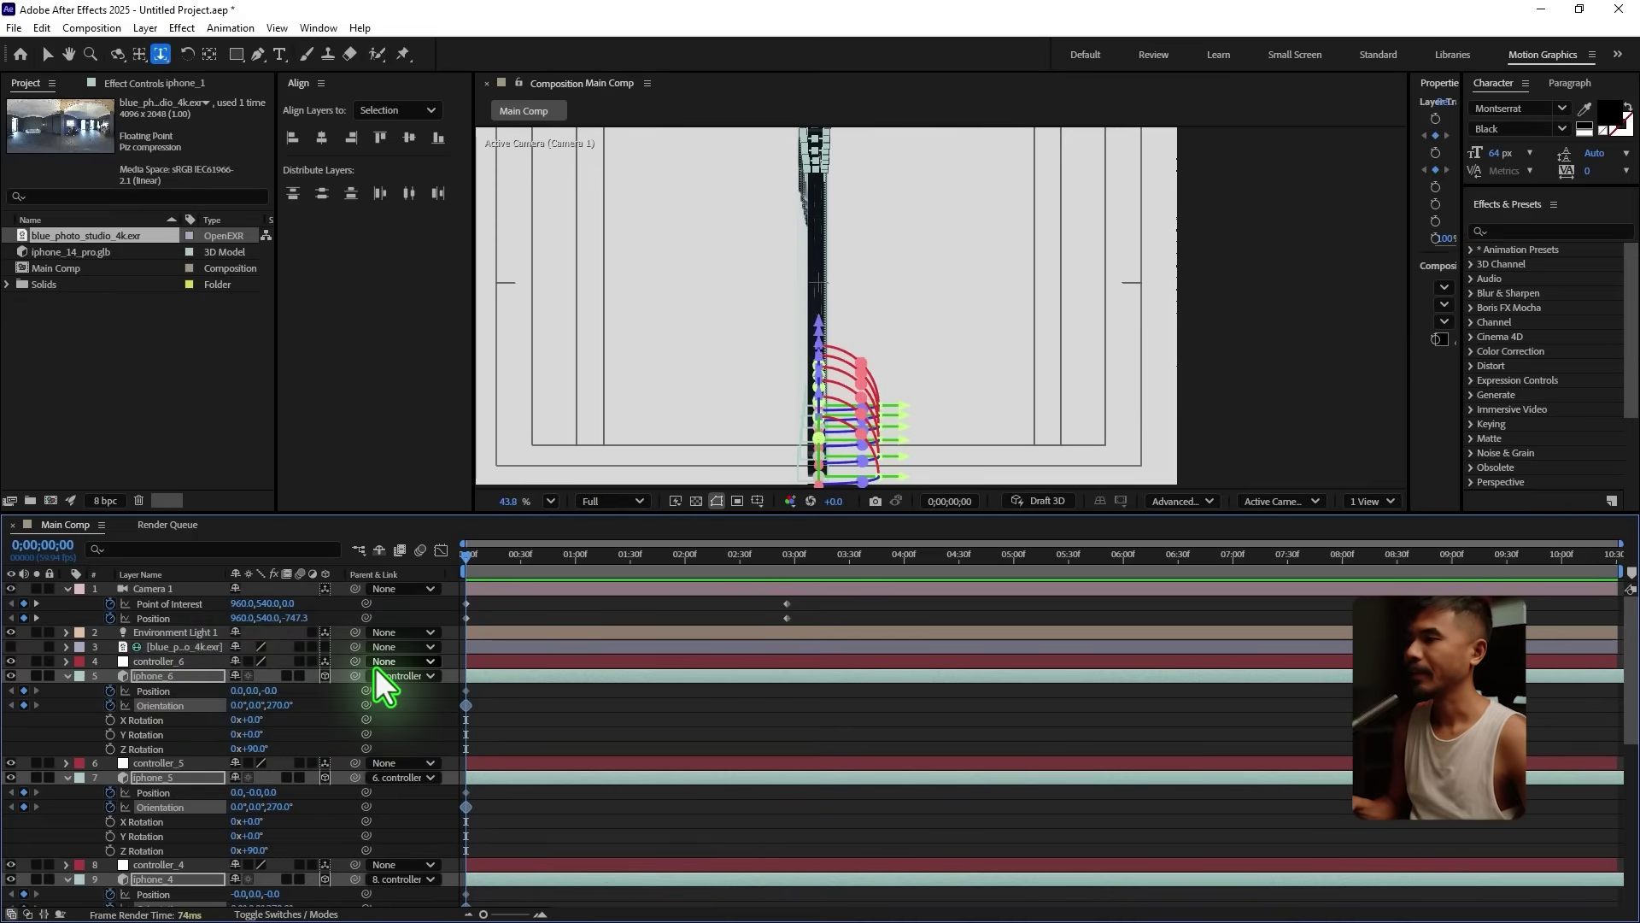
{"action": "key", "text": "ctrl+z"}
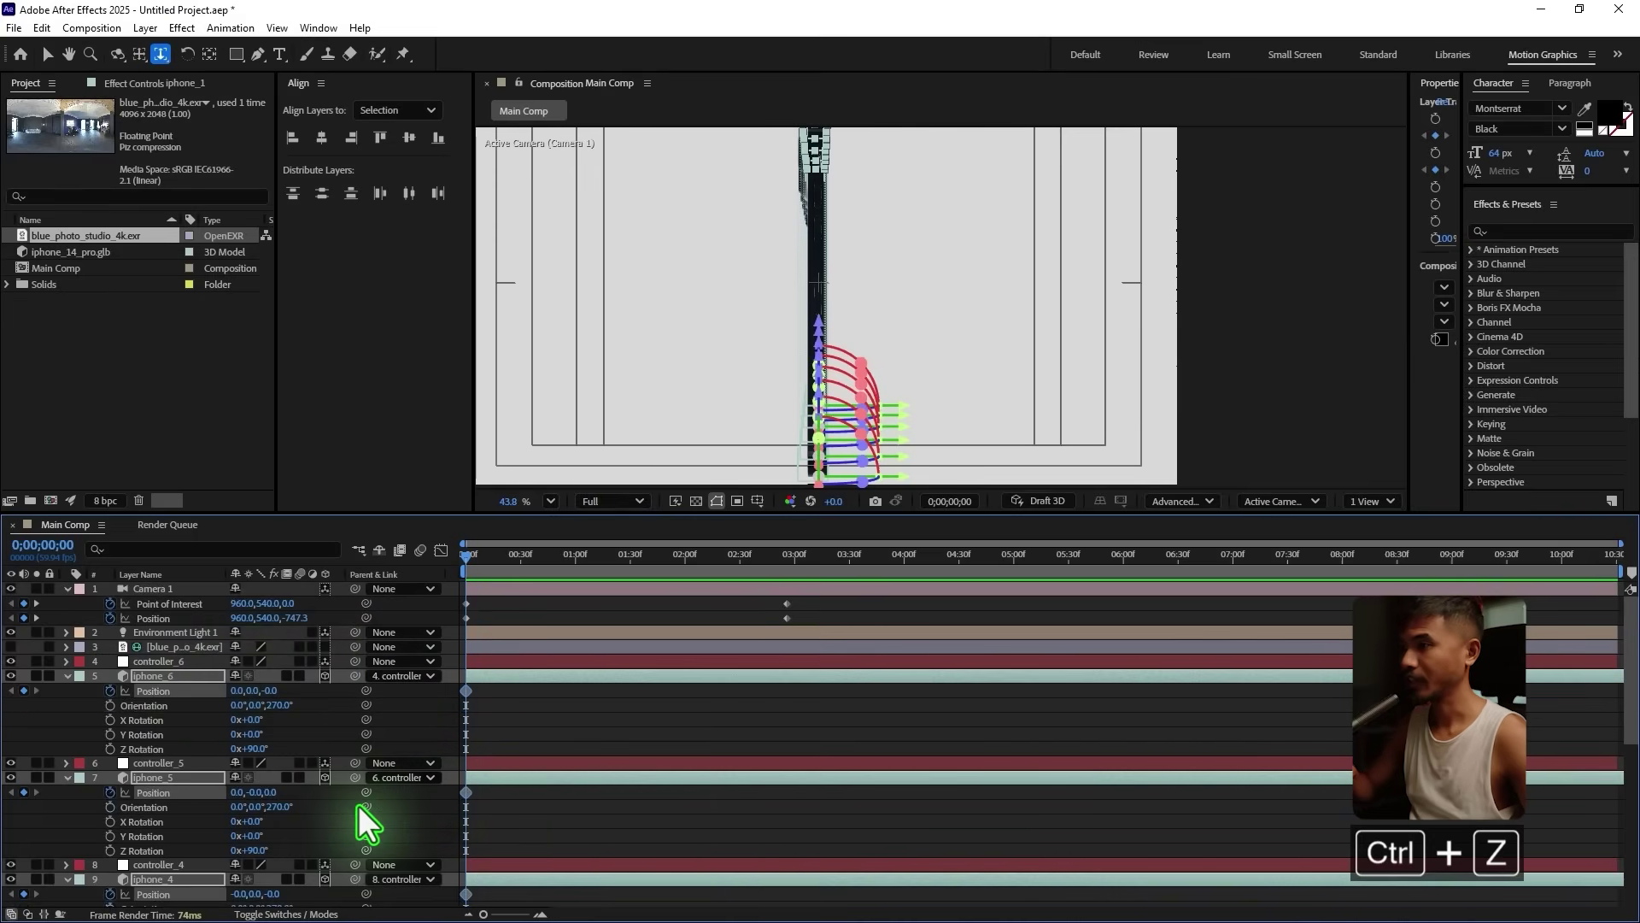
{"action": "left_click_drag", "start_coordinate": [252, 749], "coordinate": [311, 756]}
{"action": "key", "text": "ctrl+z"}
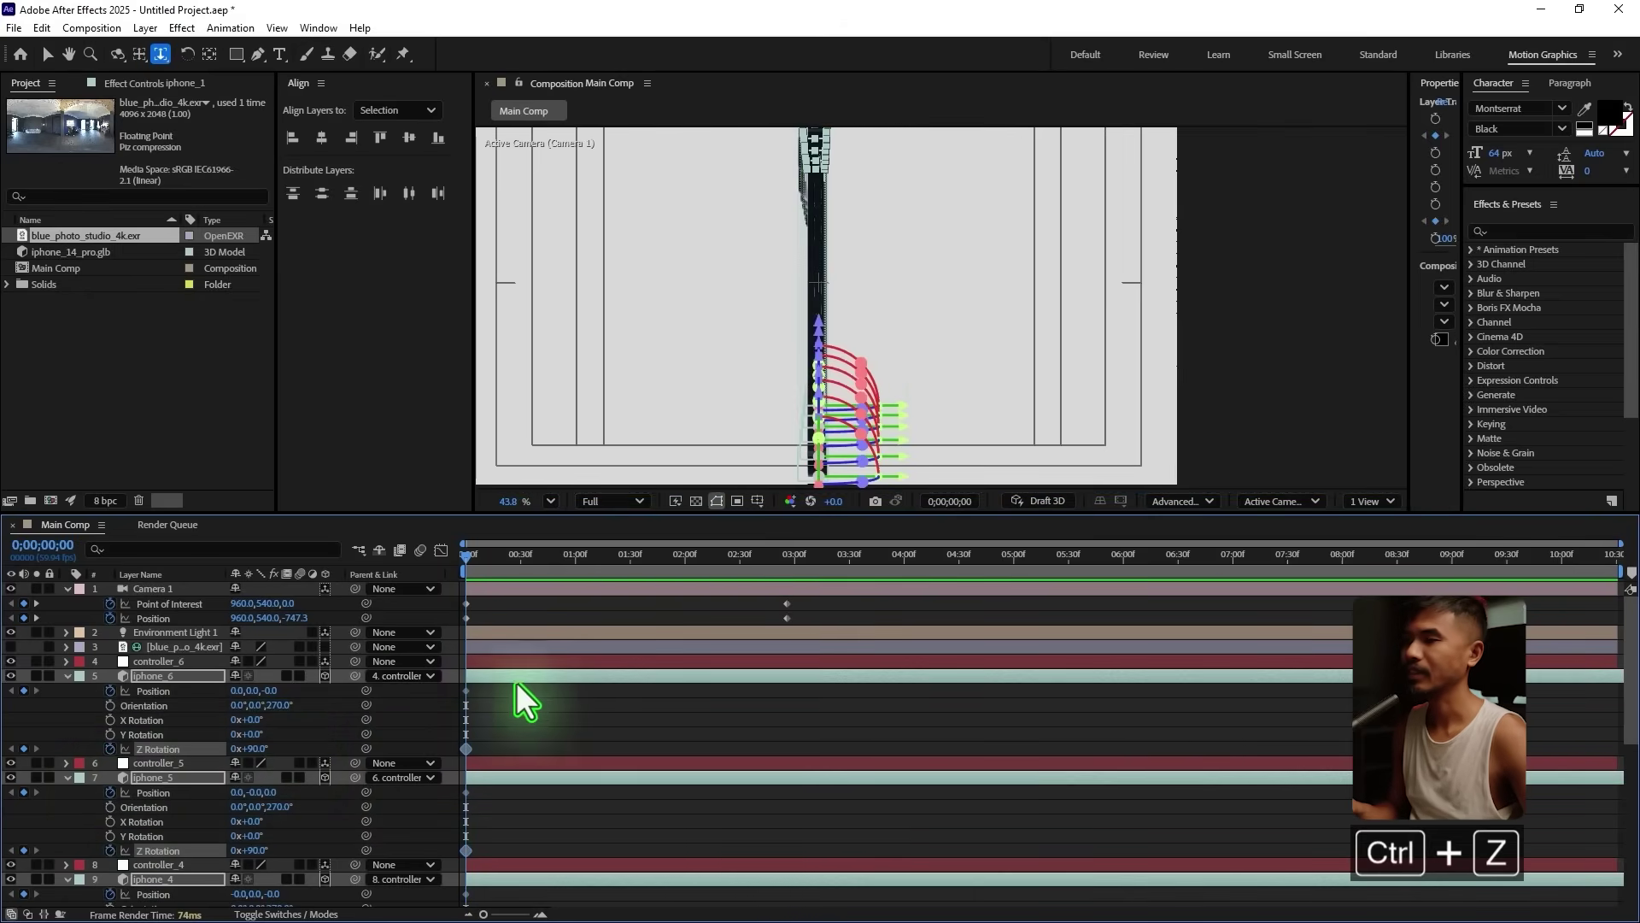
{"action": "left_click", "coordinate": [110, 749]}
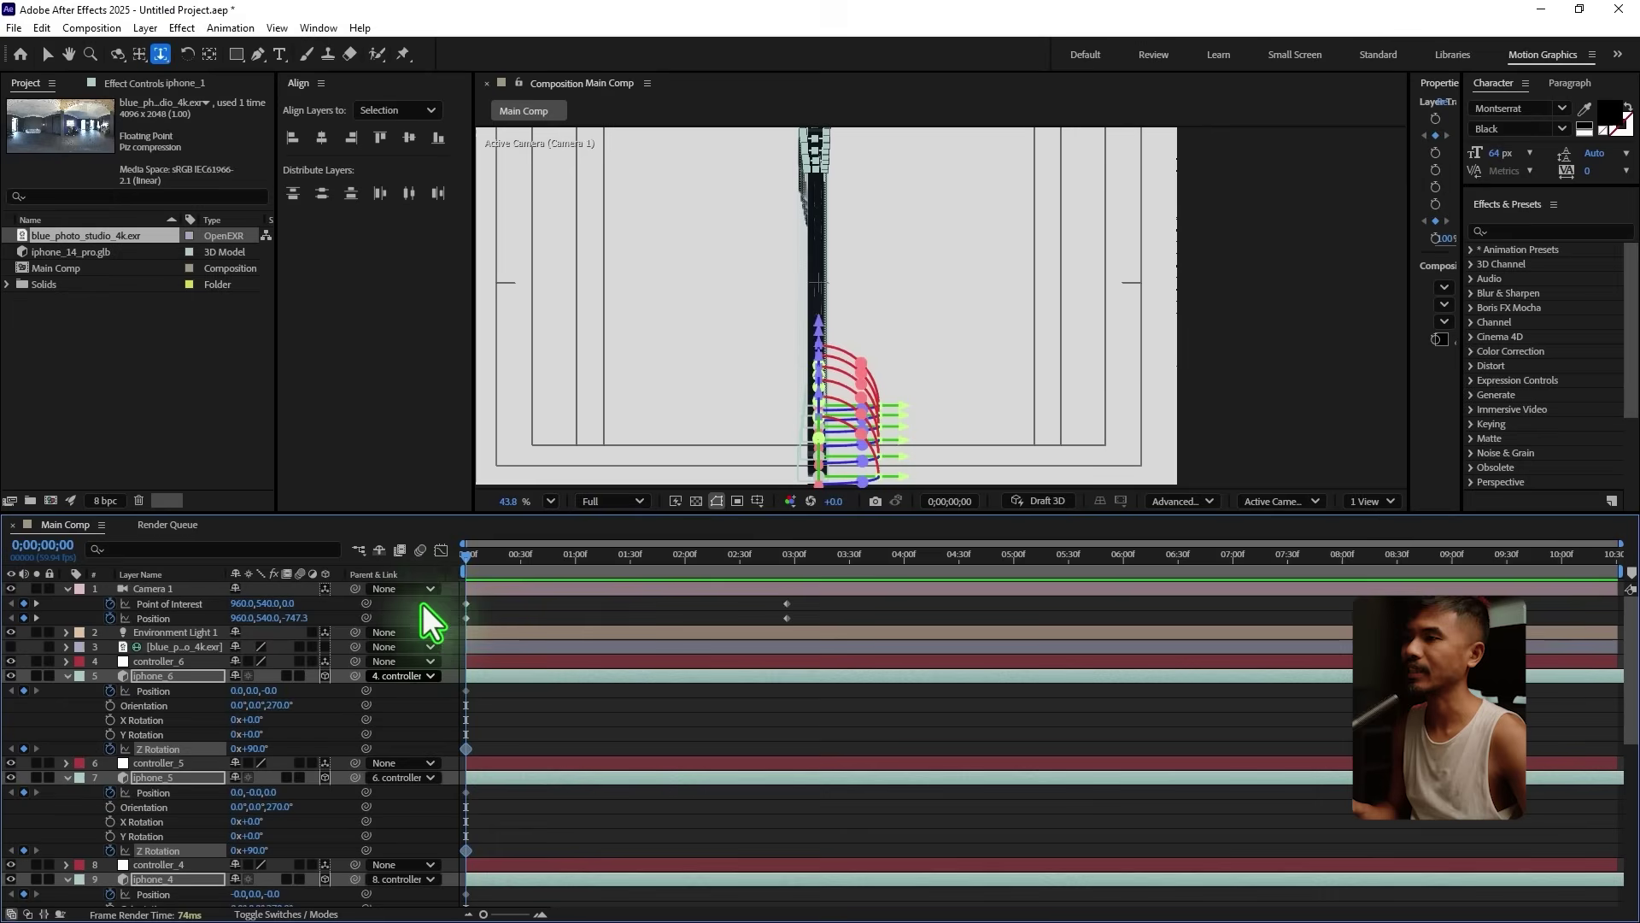
Step: Play the animation back from the start of the timeline
{"action": "left_click", "coordinate": [469, 555]}
{"action": "key", "text": "space"}
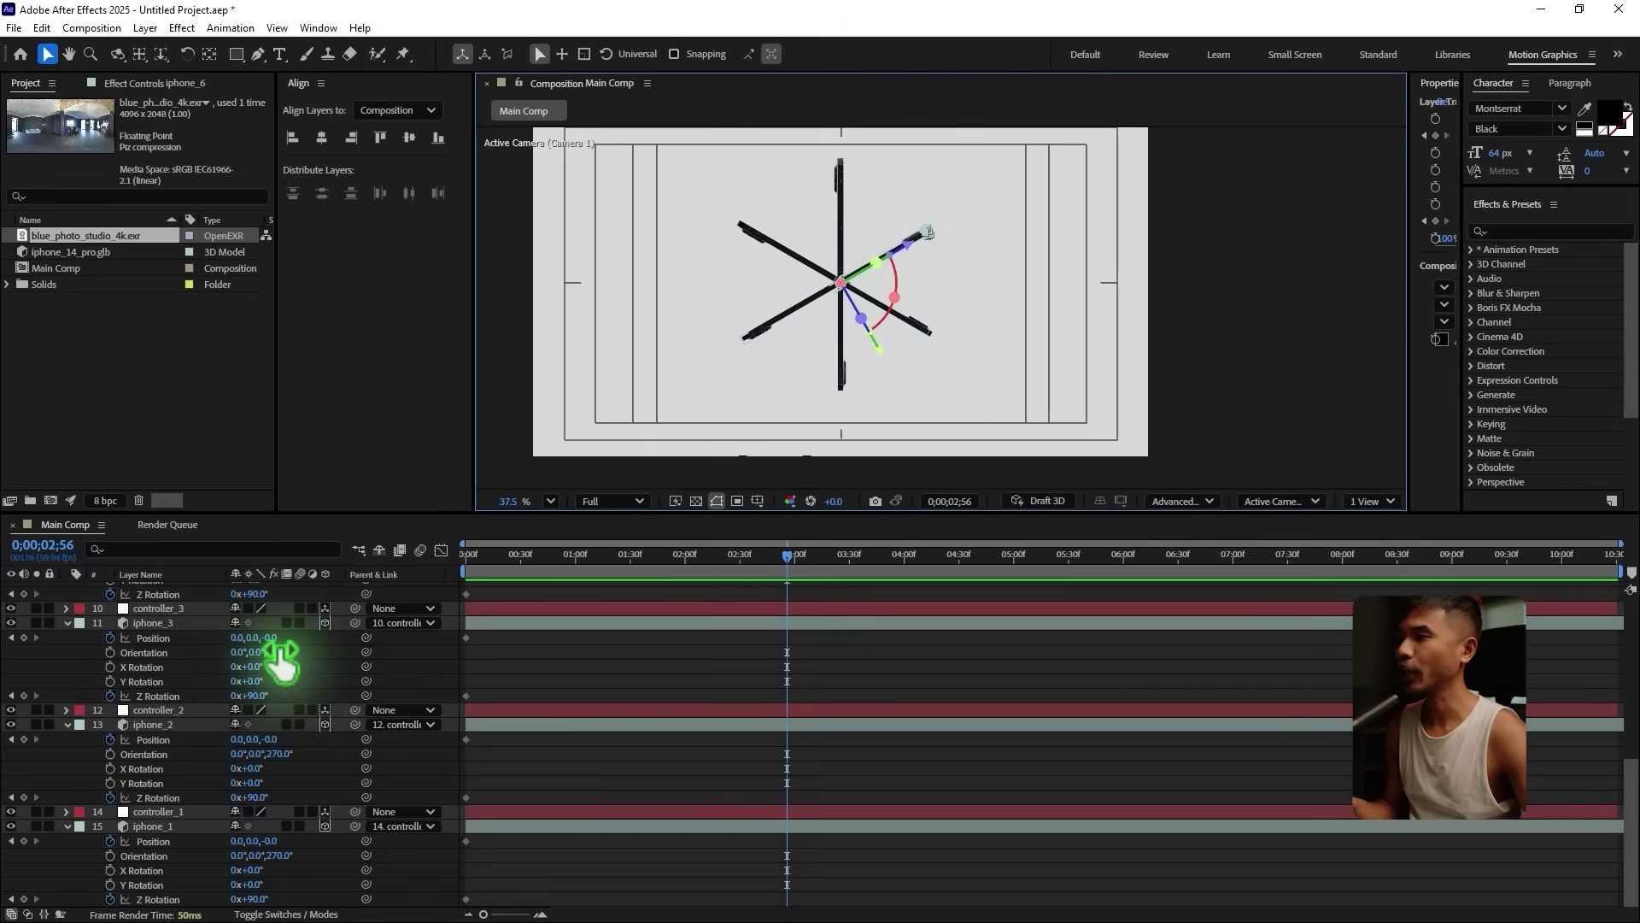
Step: Try raising iphone_3's Position Z to about 36675 at 0;00;02;56, and undo the change
{"action": "left_click_drag", "start_coordinate": [272, 638], "coordinate": [967, 656]}
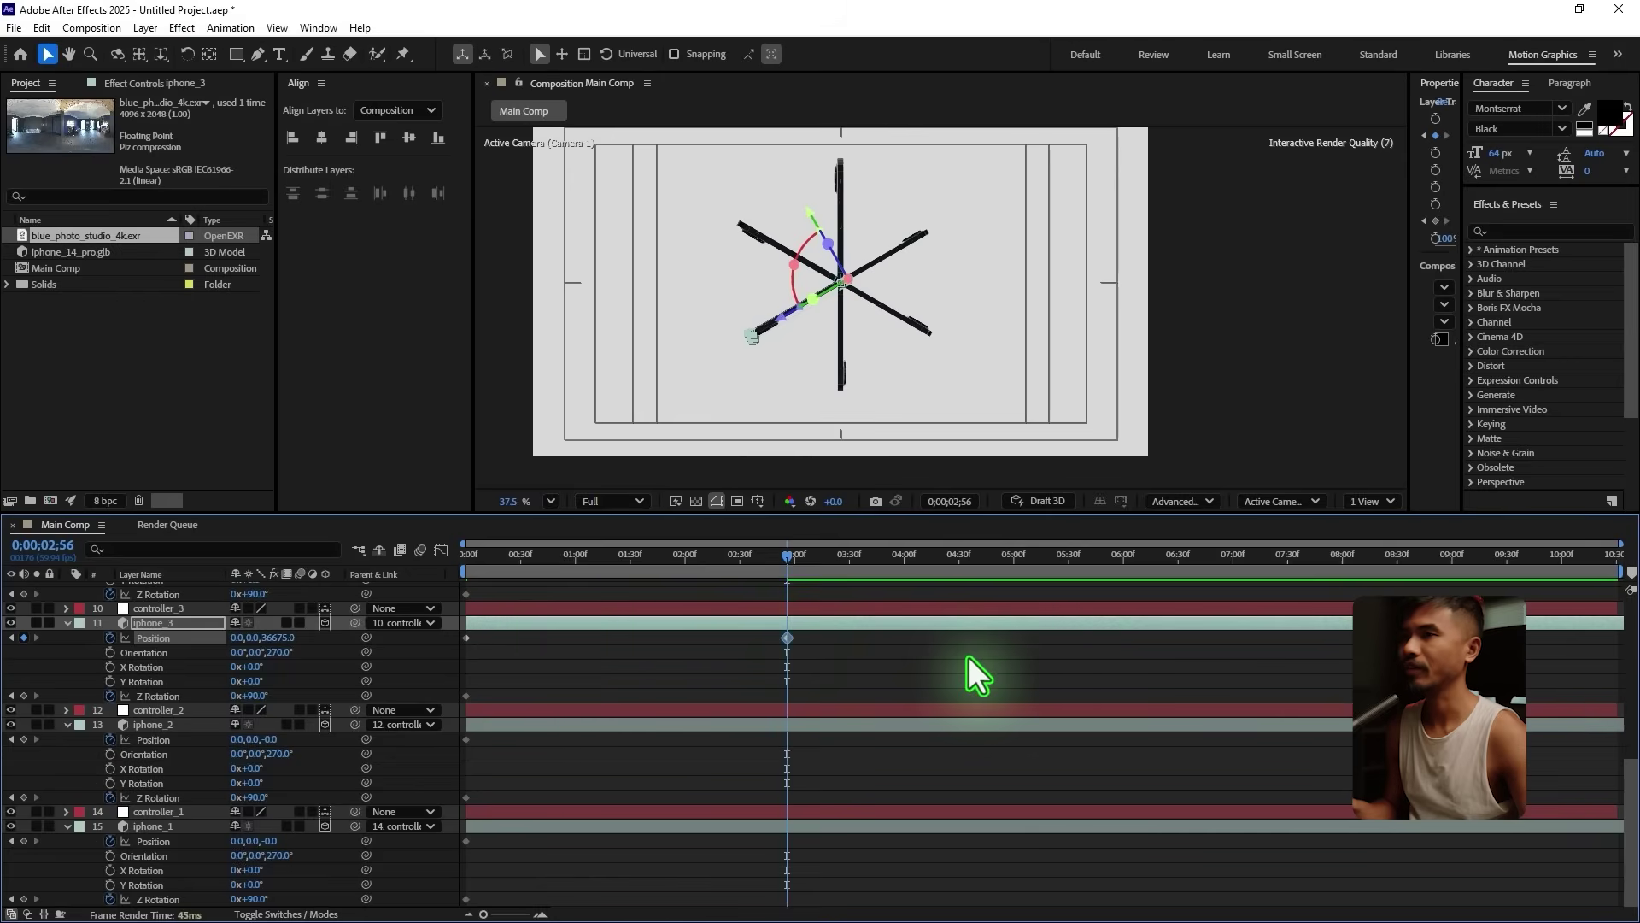
{"action": "key", "text": "ctrl+z"}
{"action": "key", "text": "ctrl+z"}
{"action": "key", "text": "ctrl+z"}
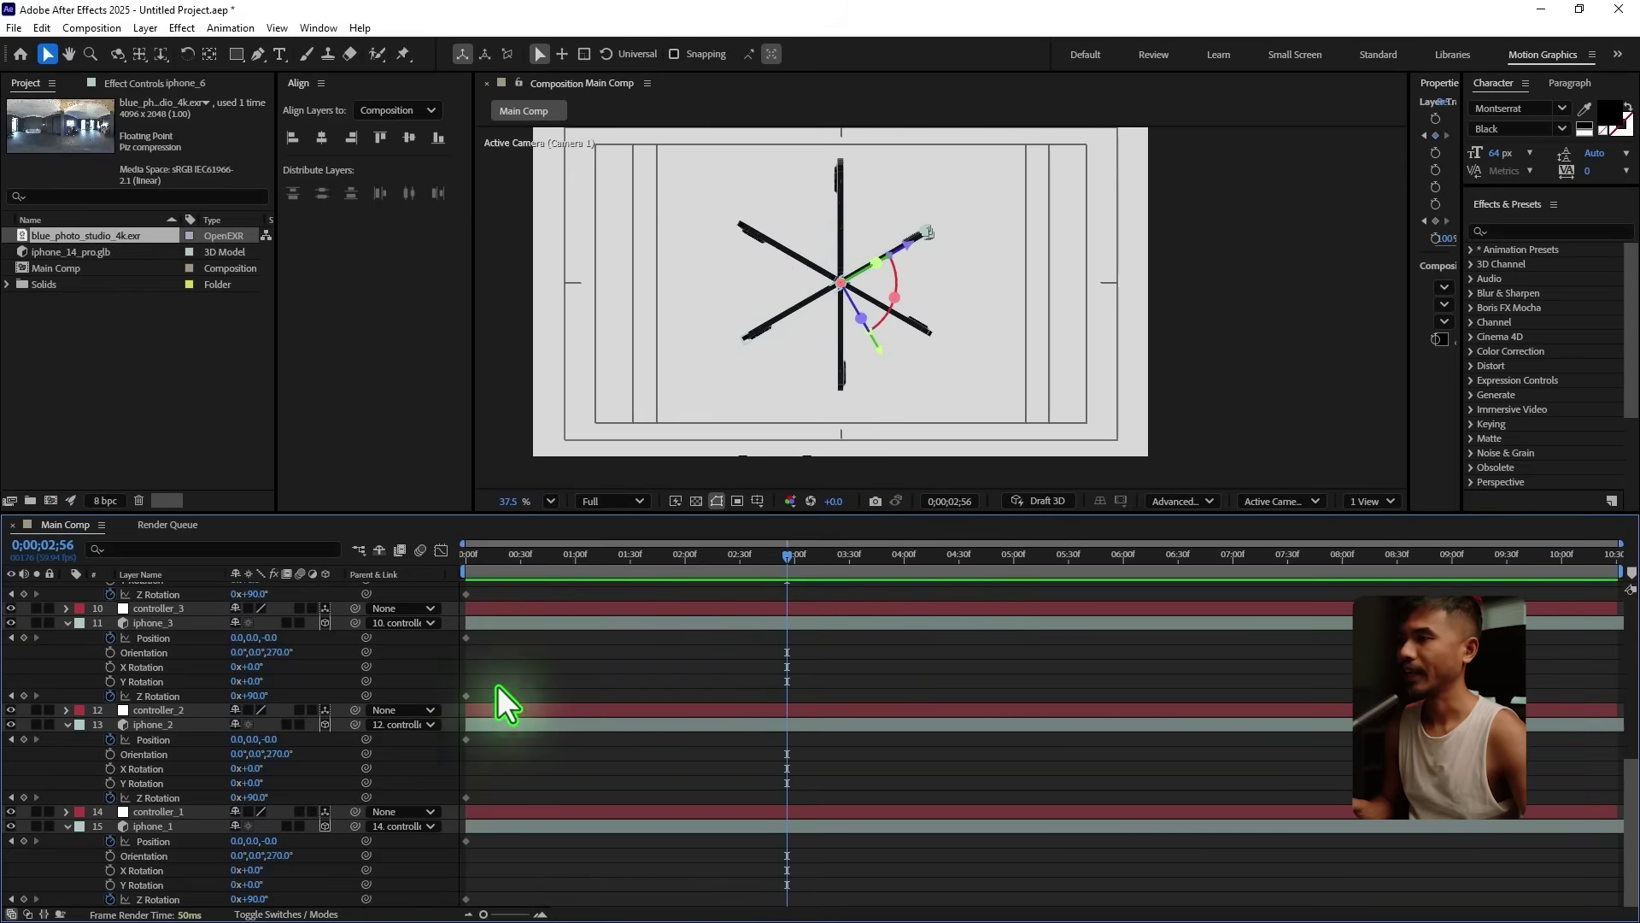
Step: Move iphone_6 outward along its Z axis to a Position Z of about -83184 at 0;00;02;56 and copy that value
{"action": "scroll", "coordinate": [227, 699], "scroll_direction": "up", "scroll_amount": 10}
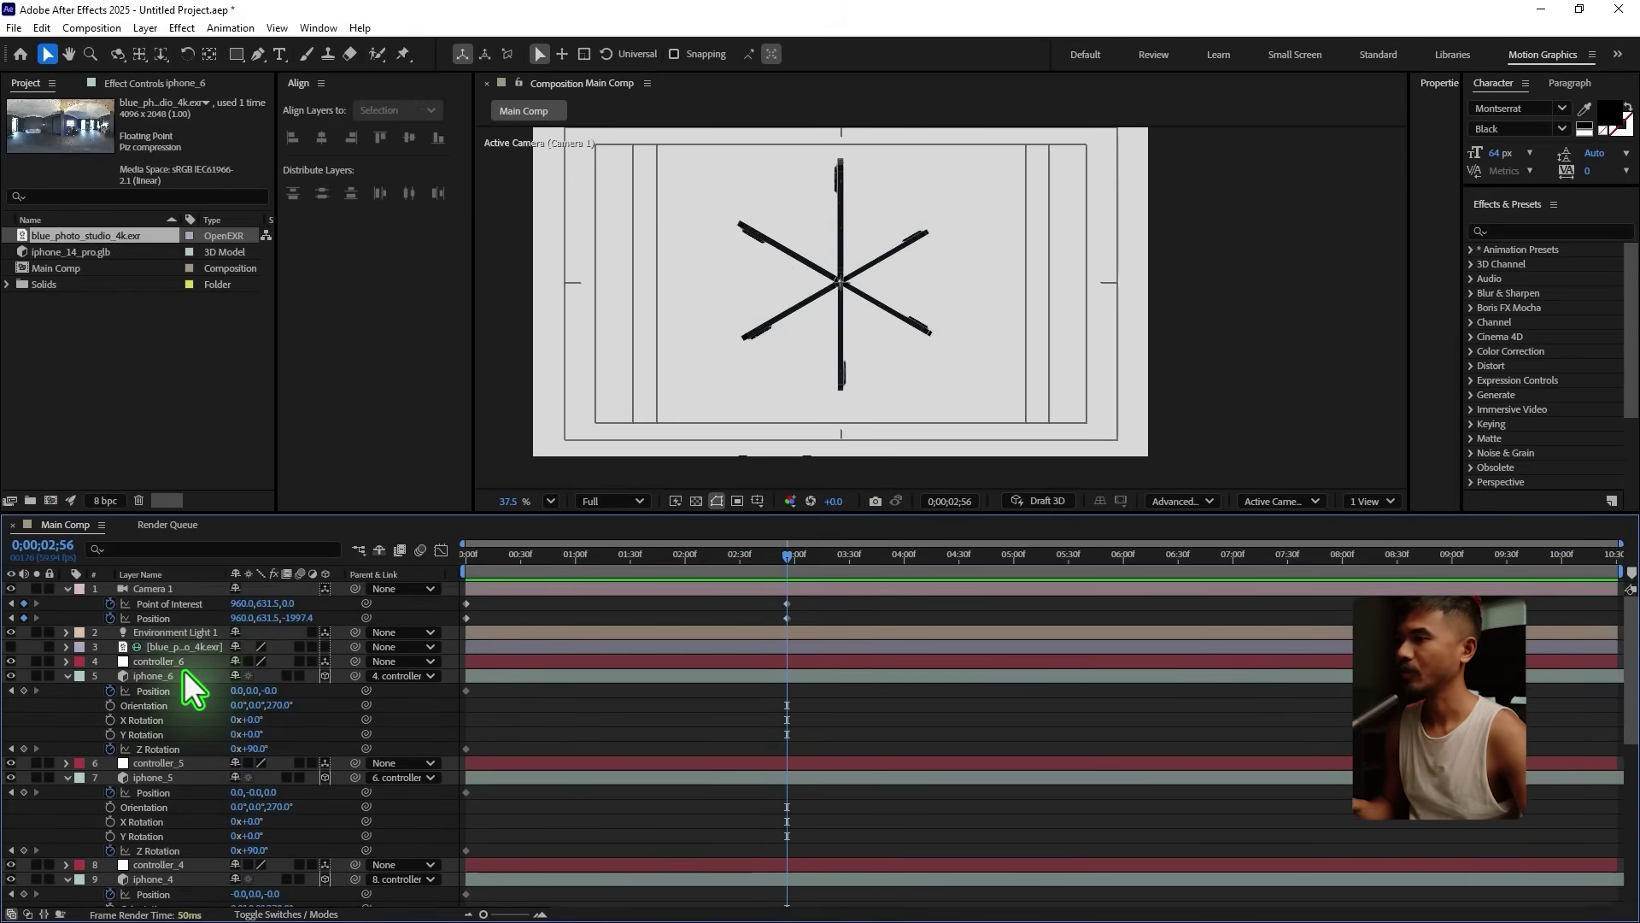
{"action": "left_click", "coordinate": [182, 678]}
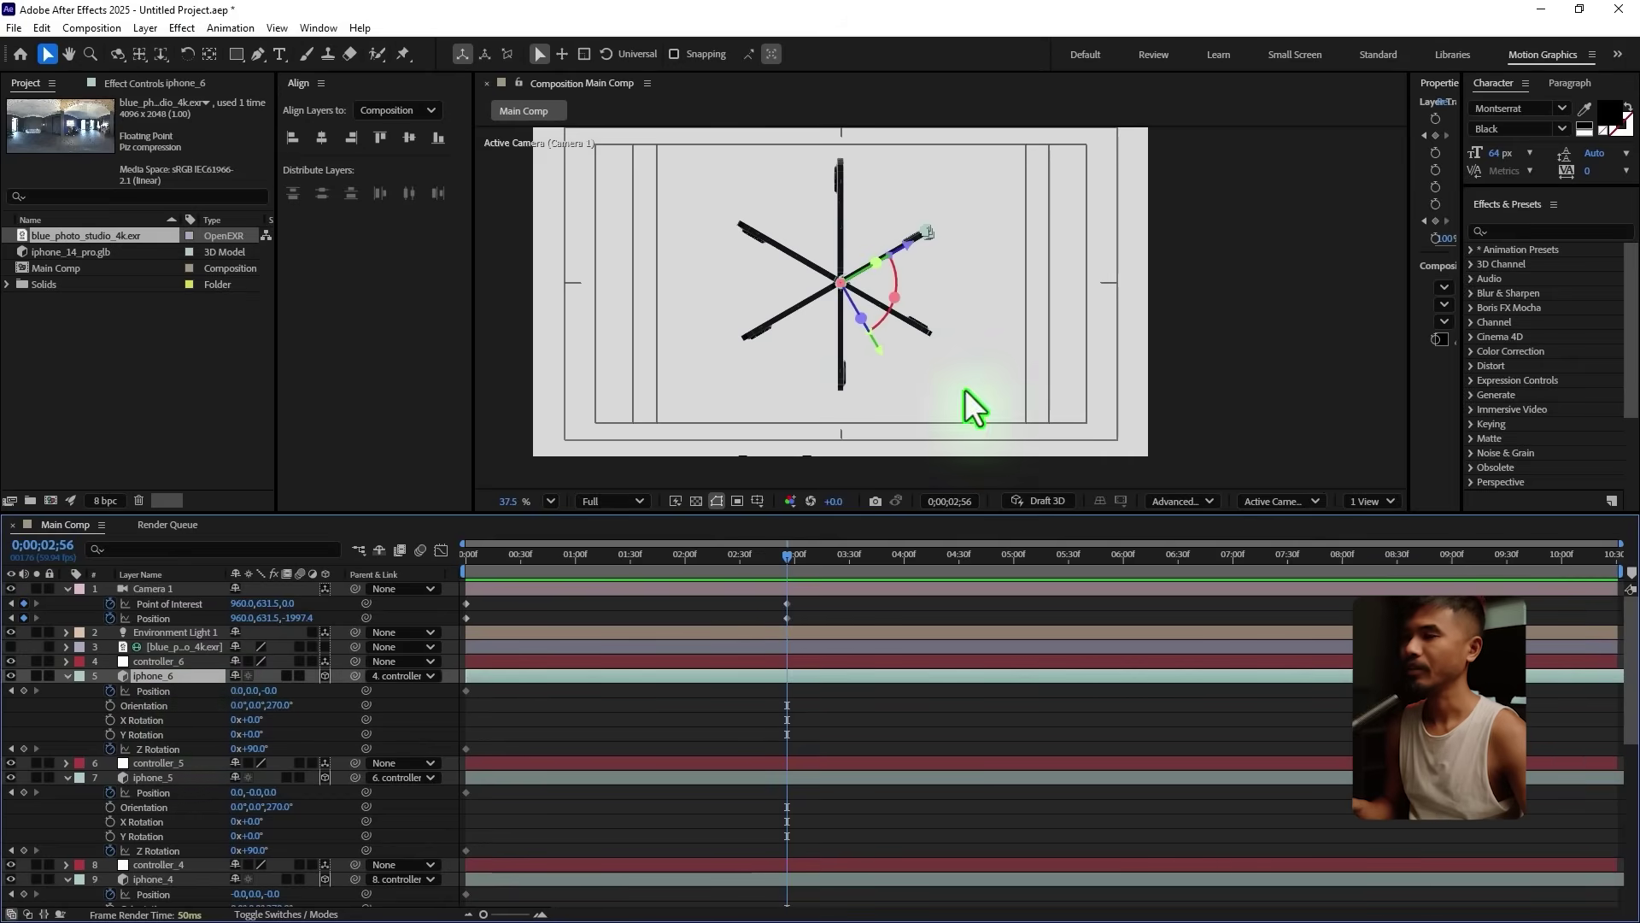
{"action": "scroll", "coordinate": [957, 205], "scroll_direction": "up", "scroll_amount": 1}
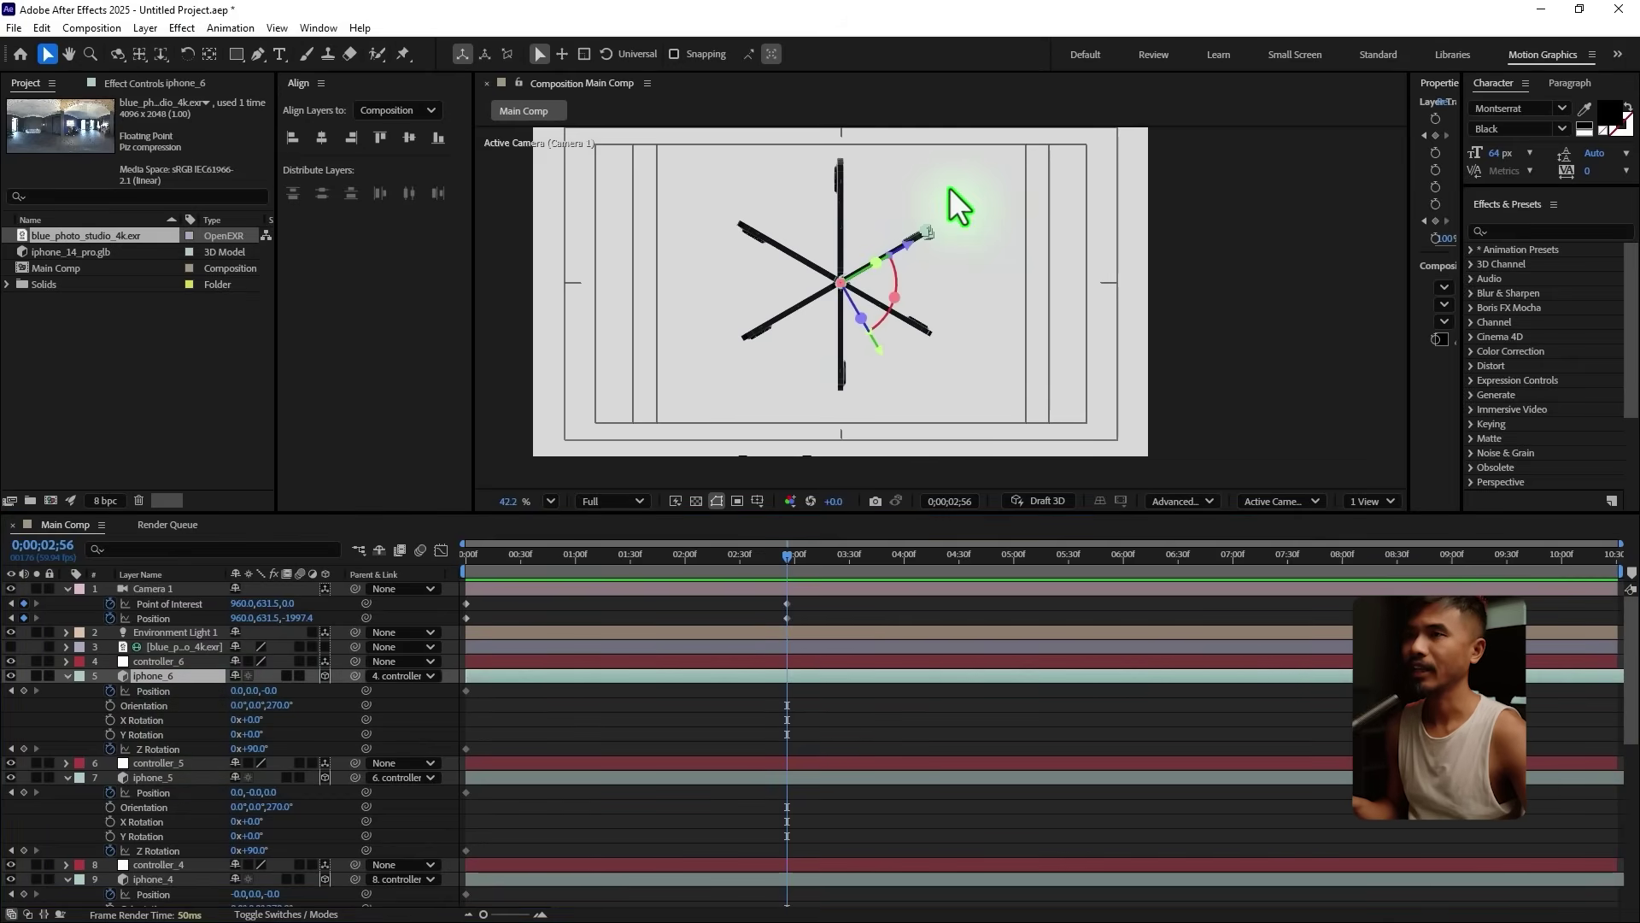
{"action": "scroll", "coordinate": [950, 188], "scroll_direction": "up", "scroll_amount": 1}
{"action": "mouse_move", "coordinate": [882, 268]}
{"action": "left_mouse_down"}
{"action": "mouse_move", "coordinate": [901, 256]}
{"action": "mouse_move", "coordinate": [910, 284]}
{"action": "left_mouse_up"}
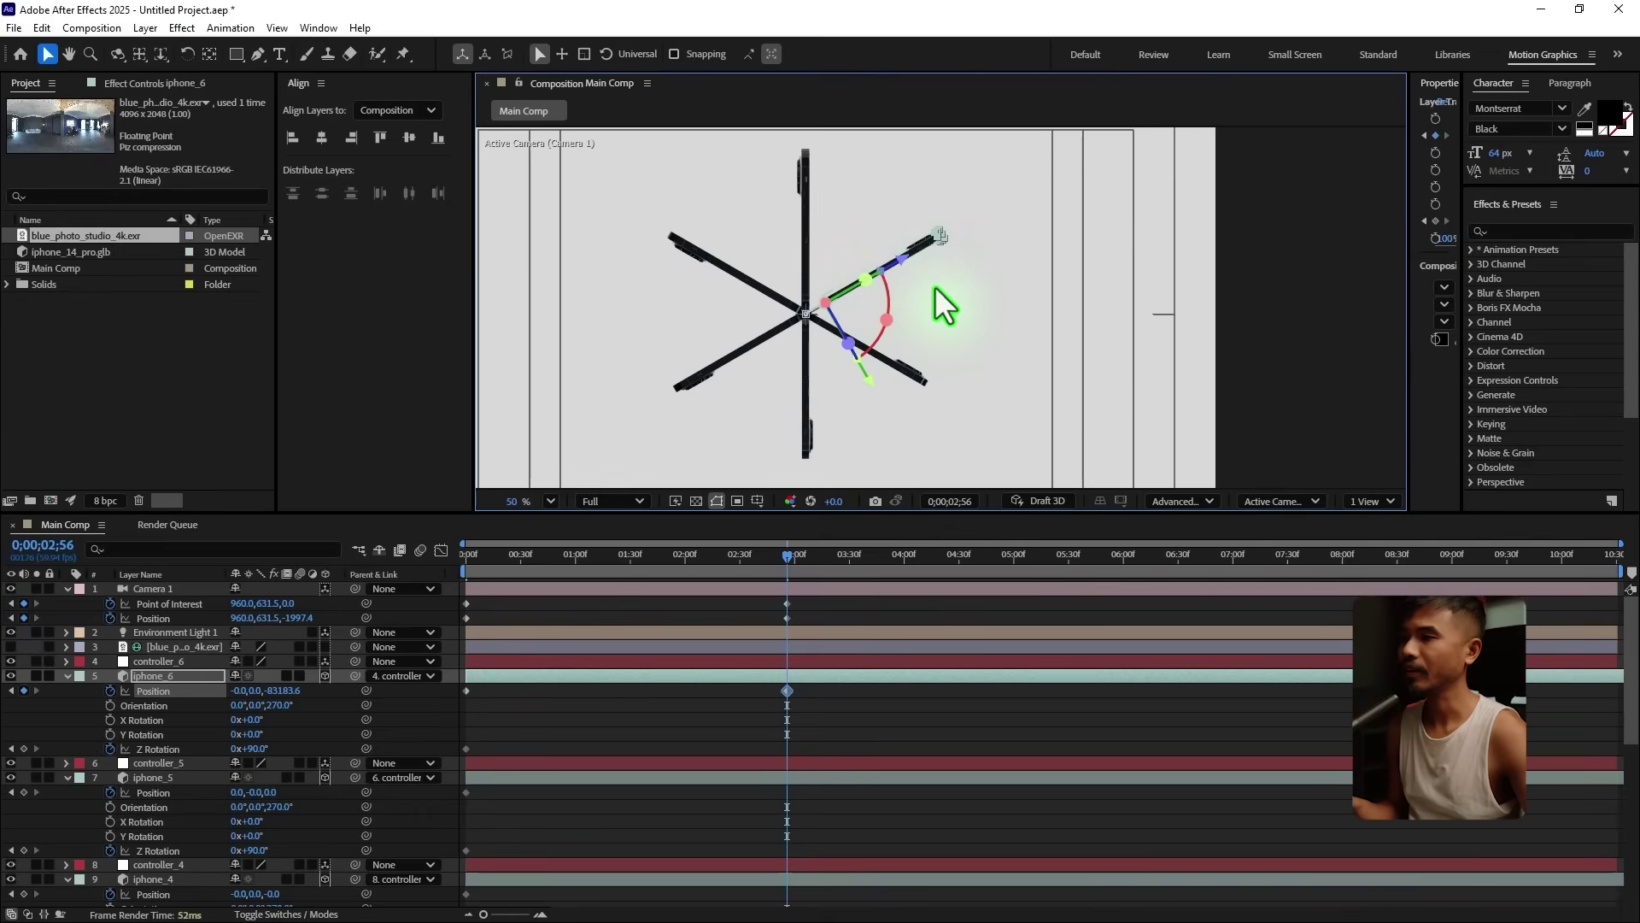
{"action": "left_click", "coordinate": [293, 690]}
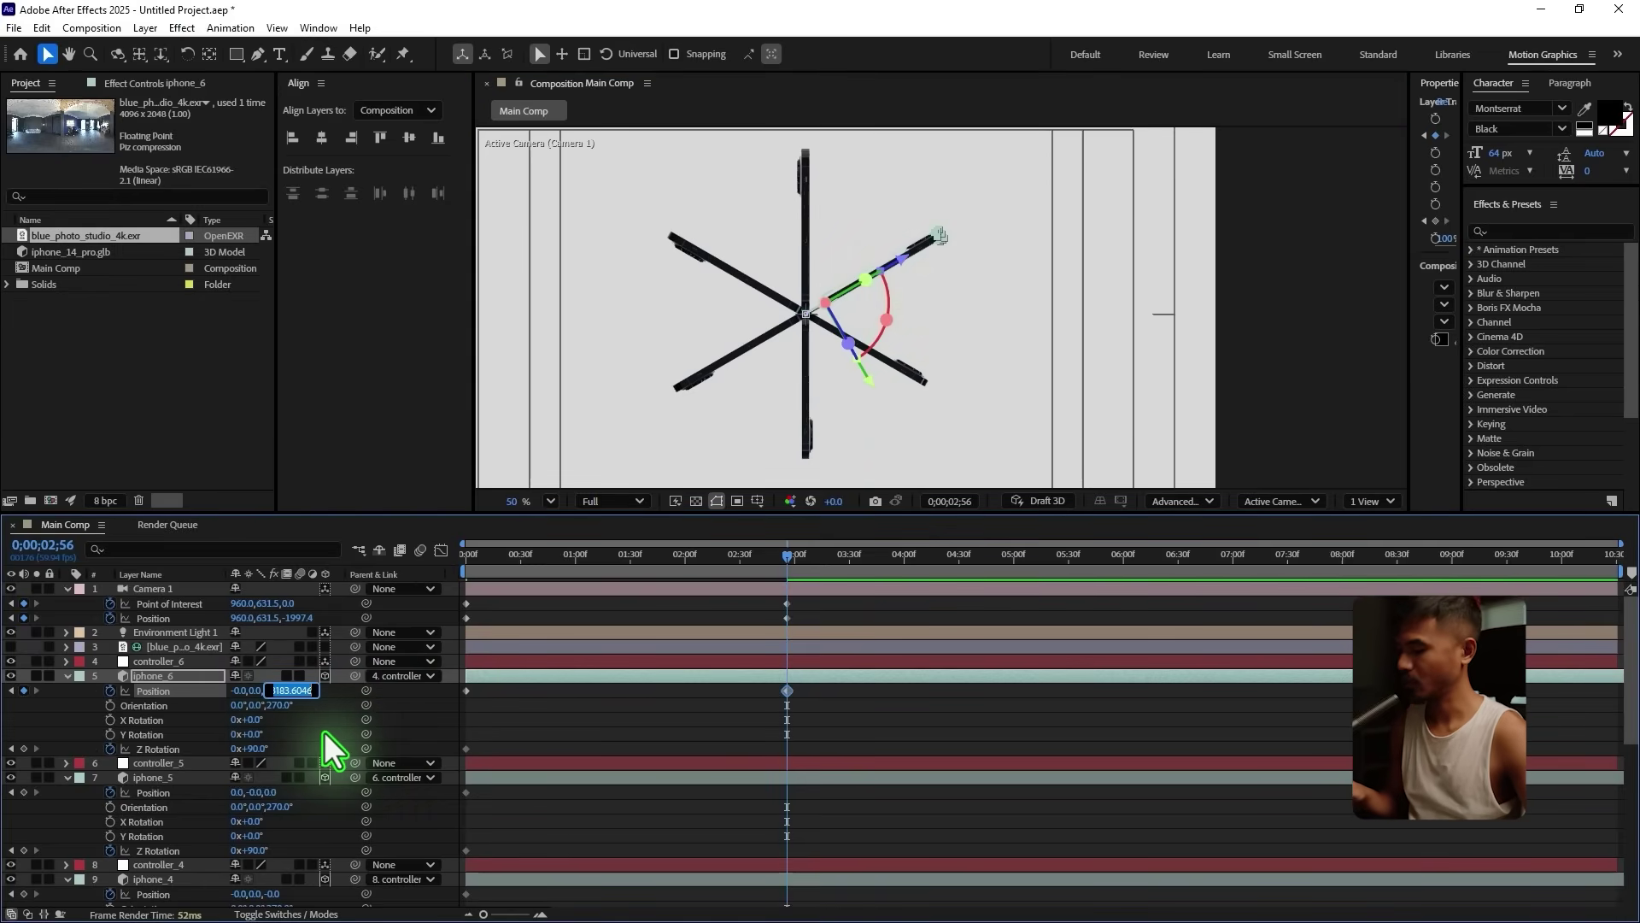
{"action": "key", "text": "ctrl+c"}
{"action": "key", "text": "Return"}
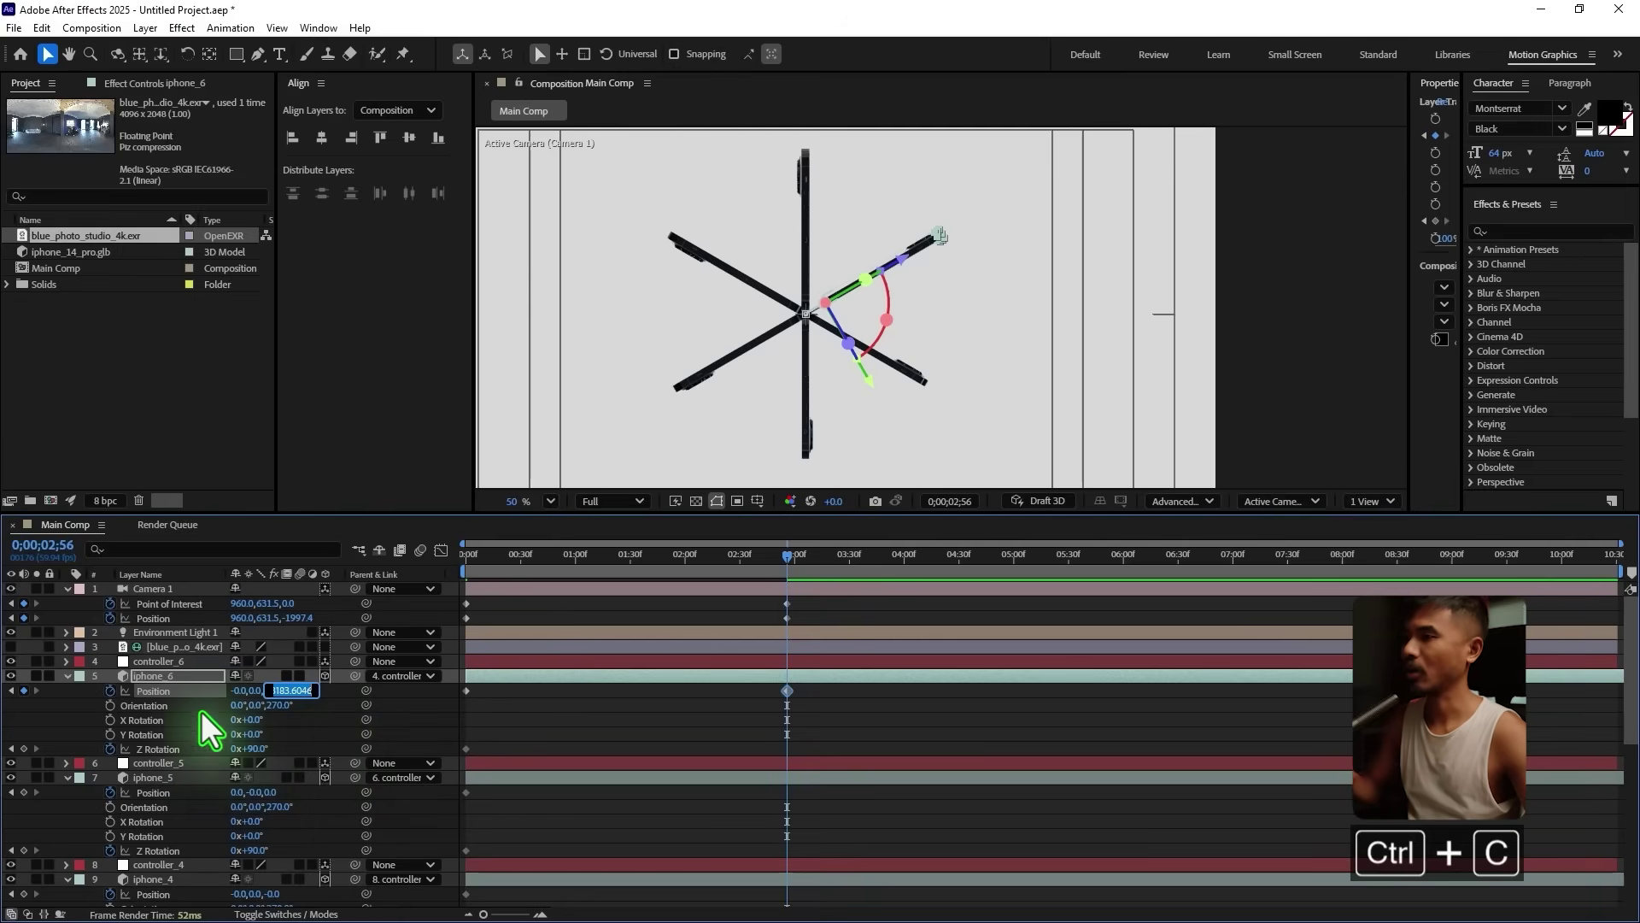
Step: Select layers iphone_1 to iphone_5 and paste the copied position onto them at 0;00;02;56
{"action": "left_click", "coordinate": [173, 782]}
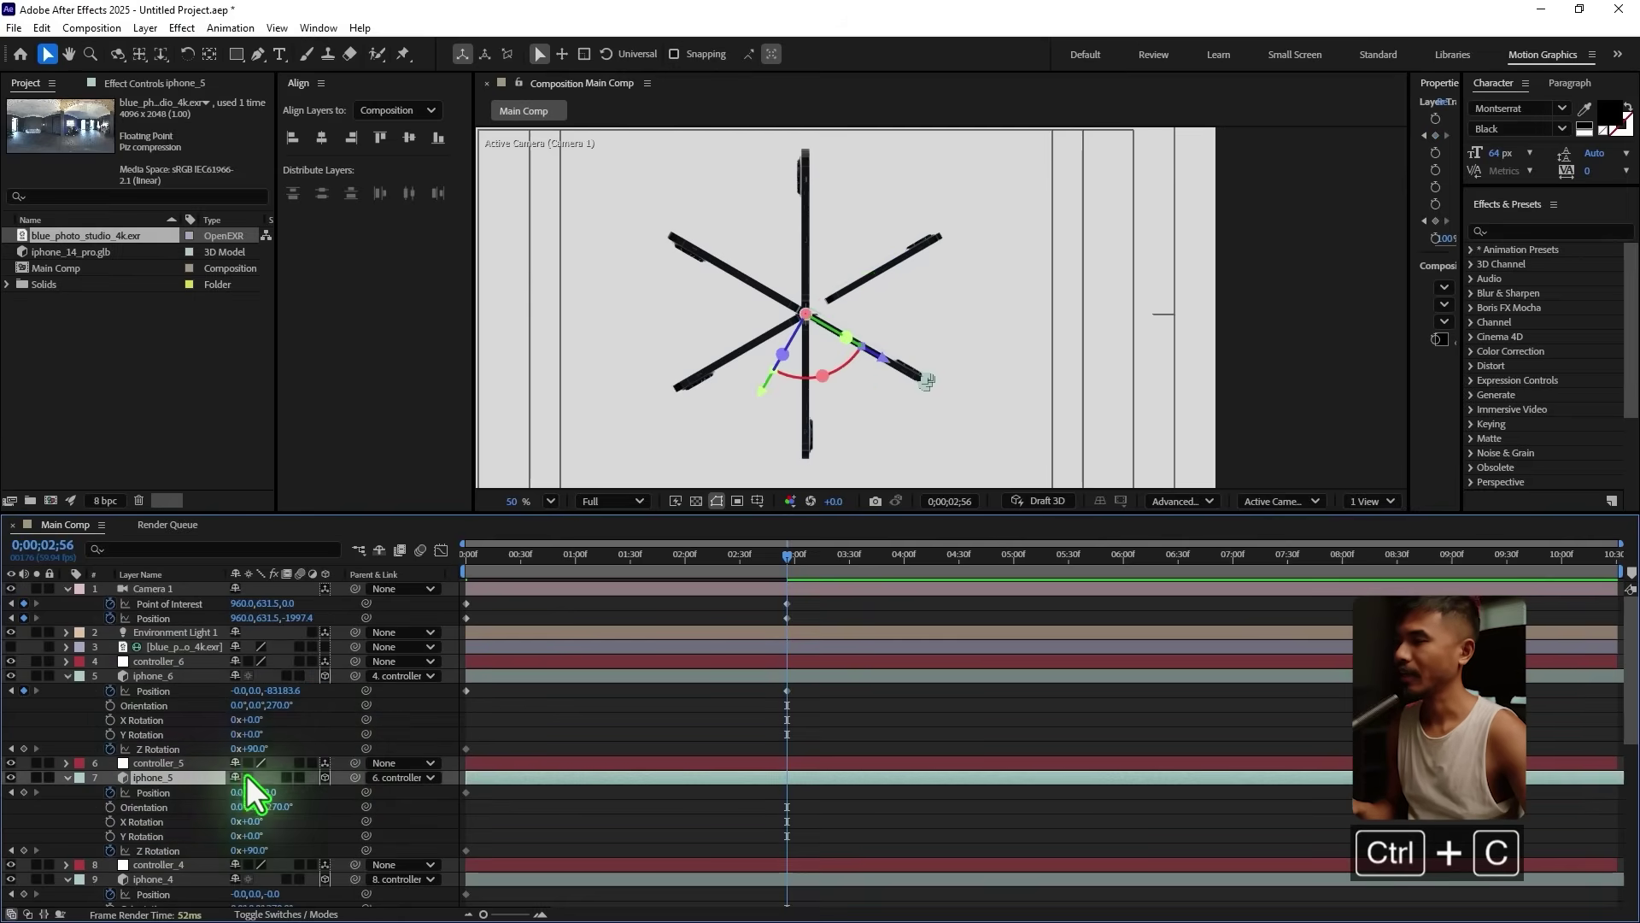
{"action": "scroll", "coordinate": [232, 793], "scroll_direction": "down", "scroll_amount": 1}
{"action": "scroll", "coordinate": [237, 793], "scroll_direction": "down", "scroll_amount": 4}
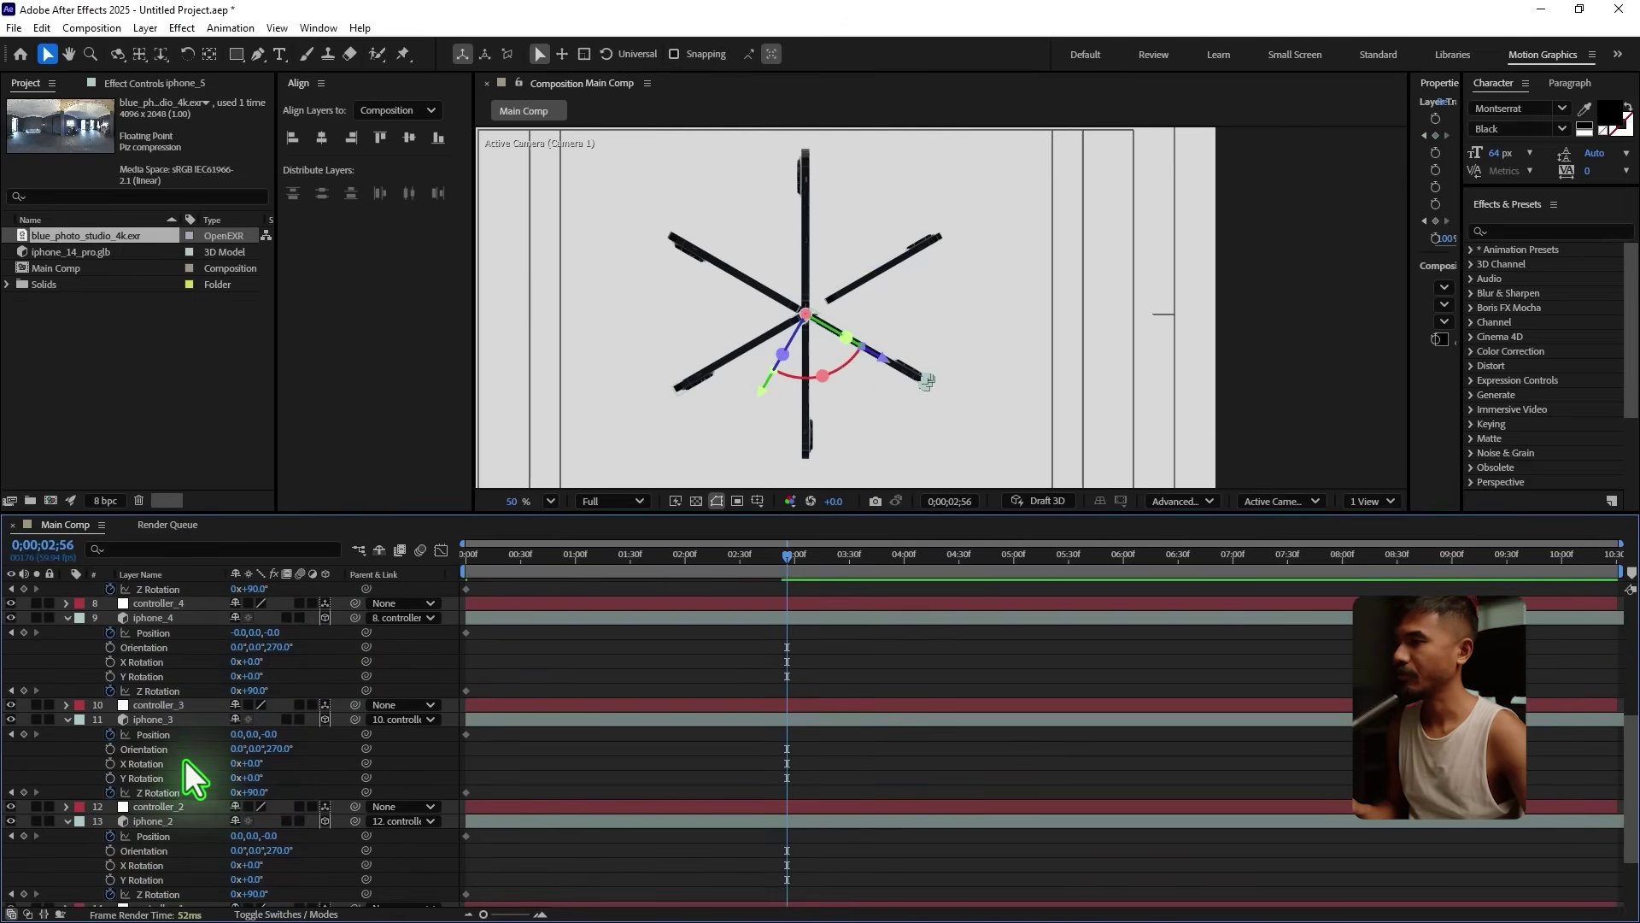
{"action": "scroll", "coordinate": [198, 722], "scroll_direction": "up", "scroll_amount": 4}
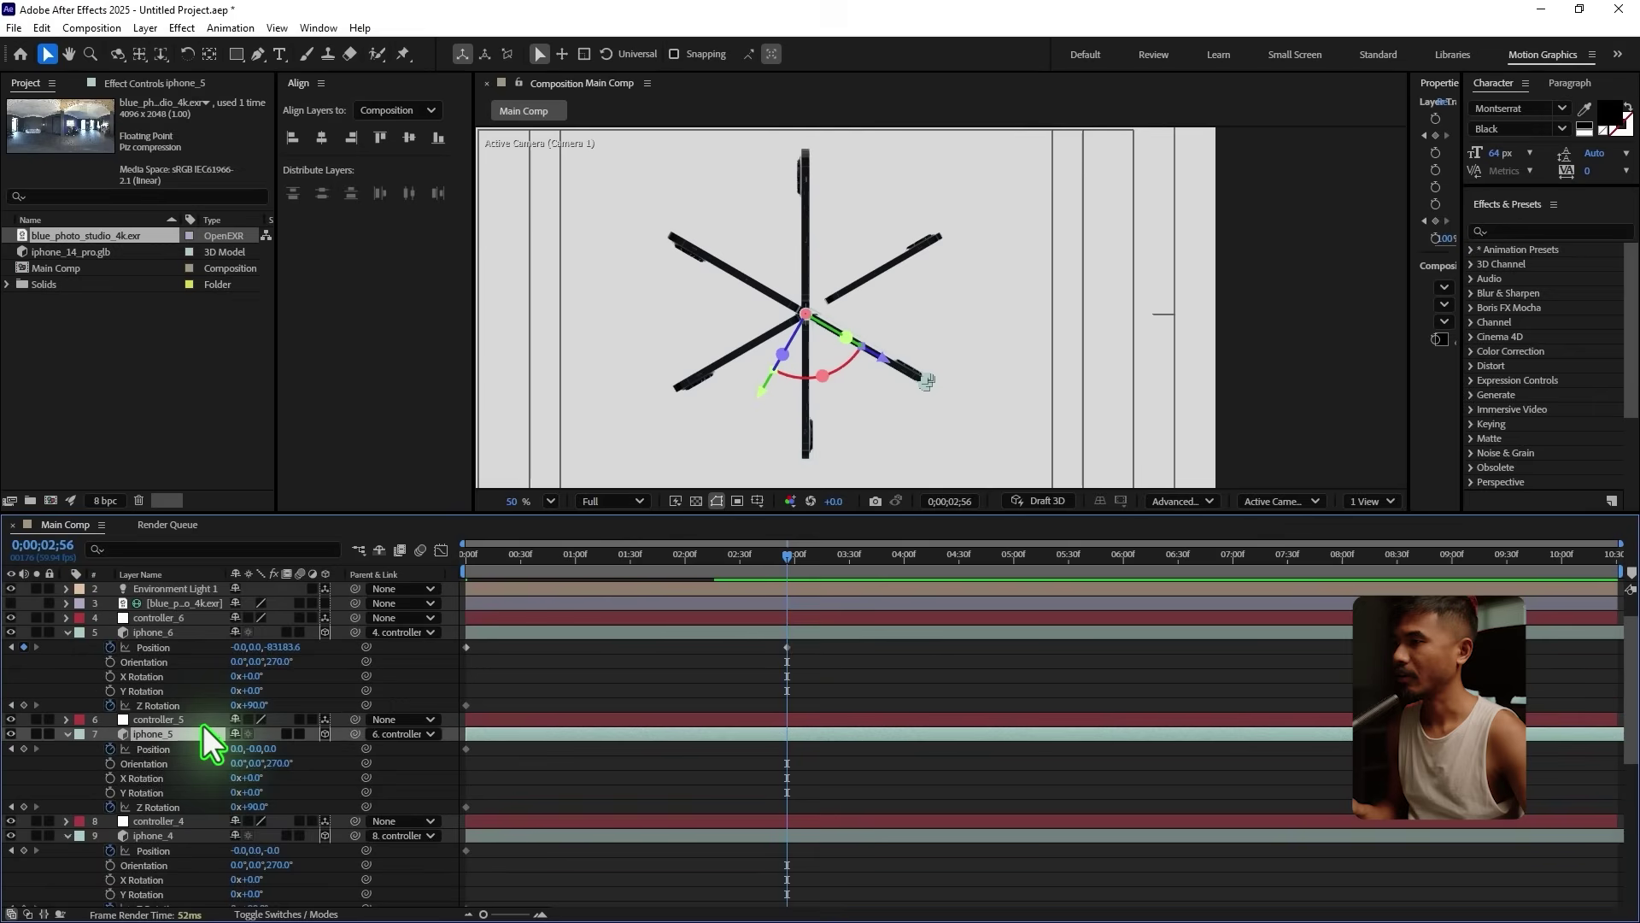
{"action": "key", "text": "F2"}
{"action": "left_click", "coordinate": [147, 733]}
{"action": "left_click", "coordinate": [170, 836], "text": "ctrl"}
{"action": "scroll", "coordinate": [198, 850], "scroll_direction": "down", "scroll_amount": 3}
{"action": "left_click", "coordinate": [156, 806], "text": "ctrl"}
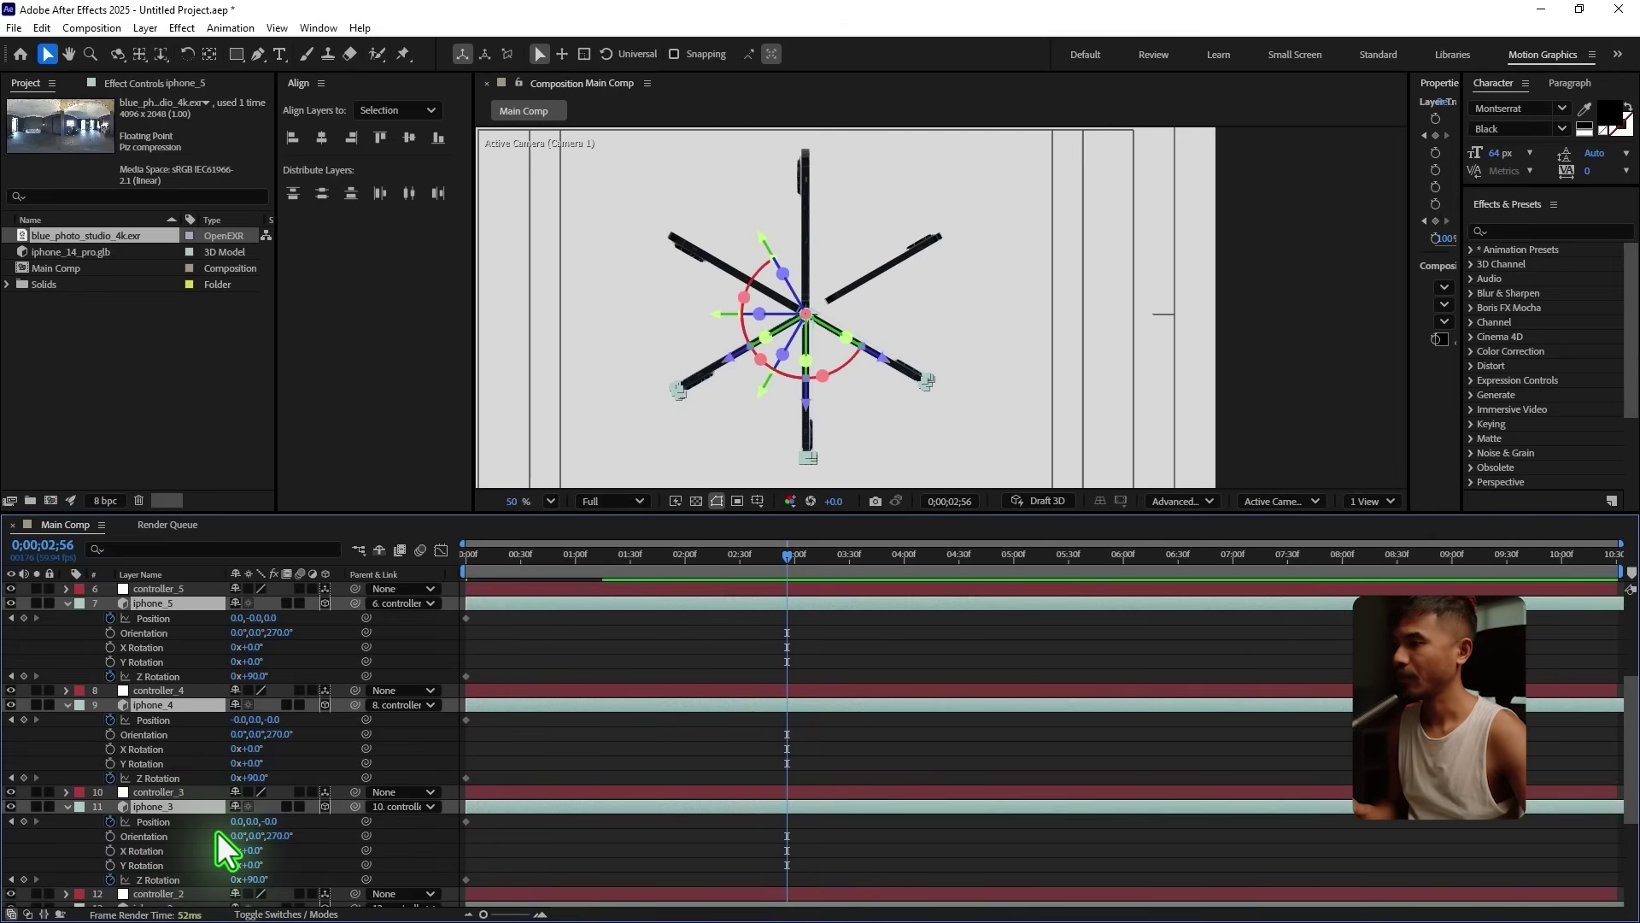
{"action": "scroll", "coordinate": [217, 832], "scroll_direction": "down", "scroll_amount": 4}
{"action": "left_click", "coordinate": [170, 829], "text": "ctrl"}
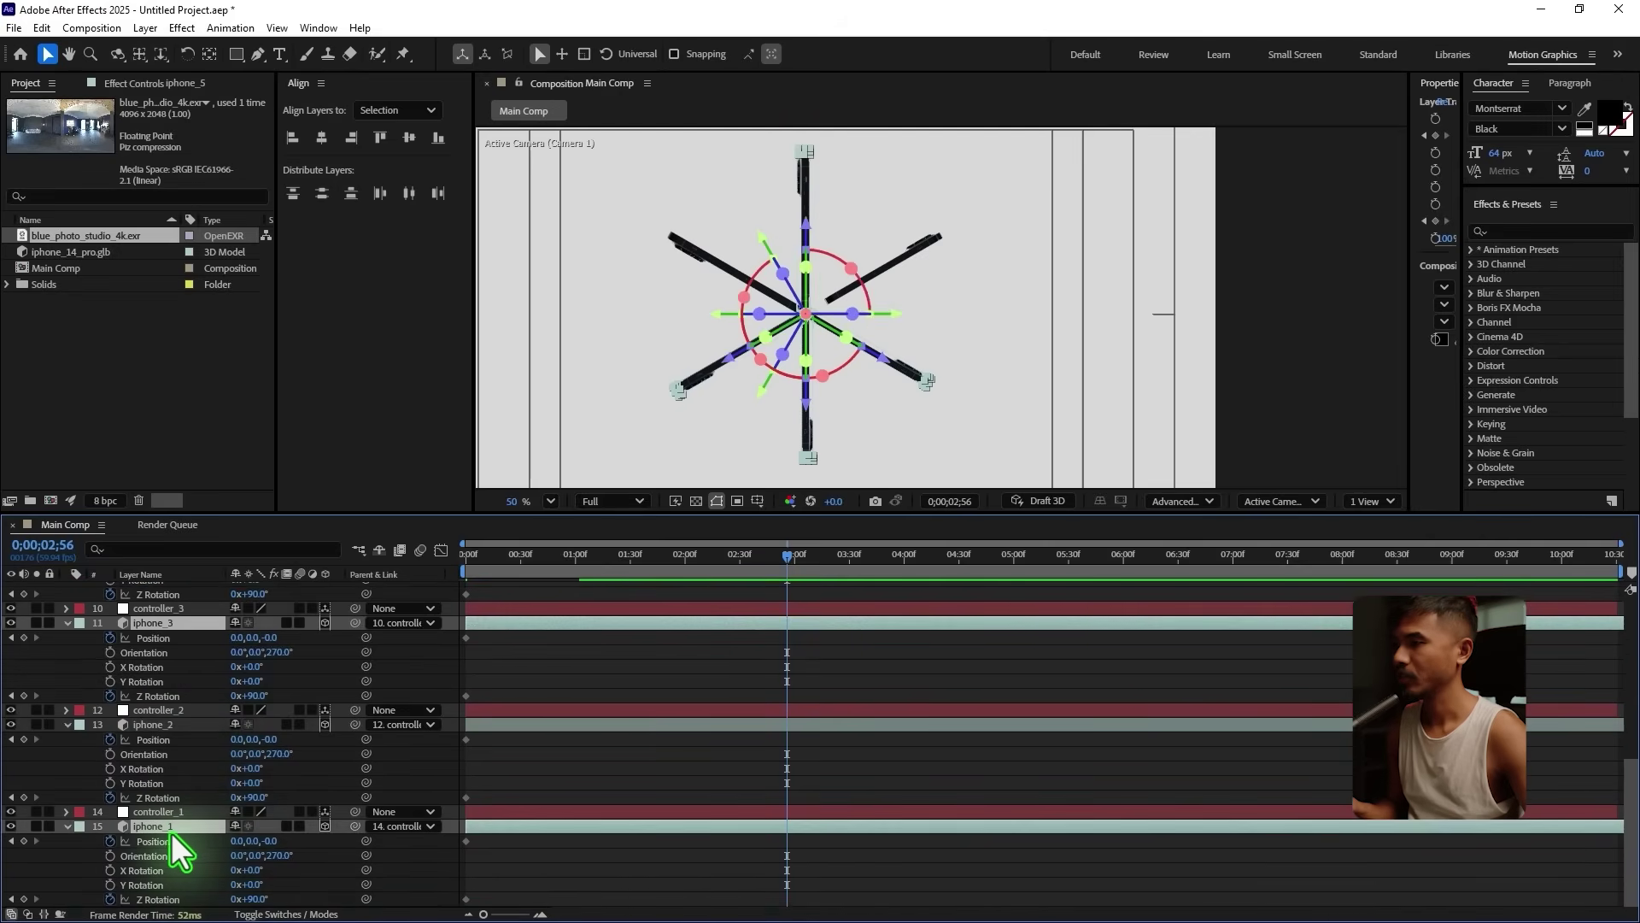
{"action": "left_click", "coordinate": [166, 725], "text": "ctrl"}
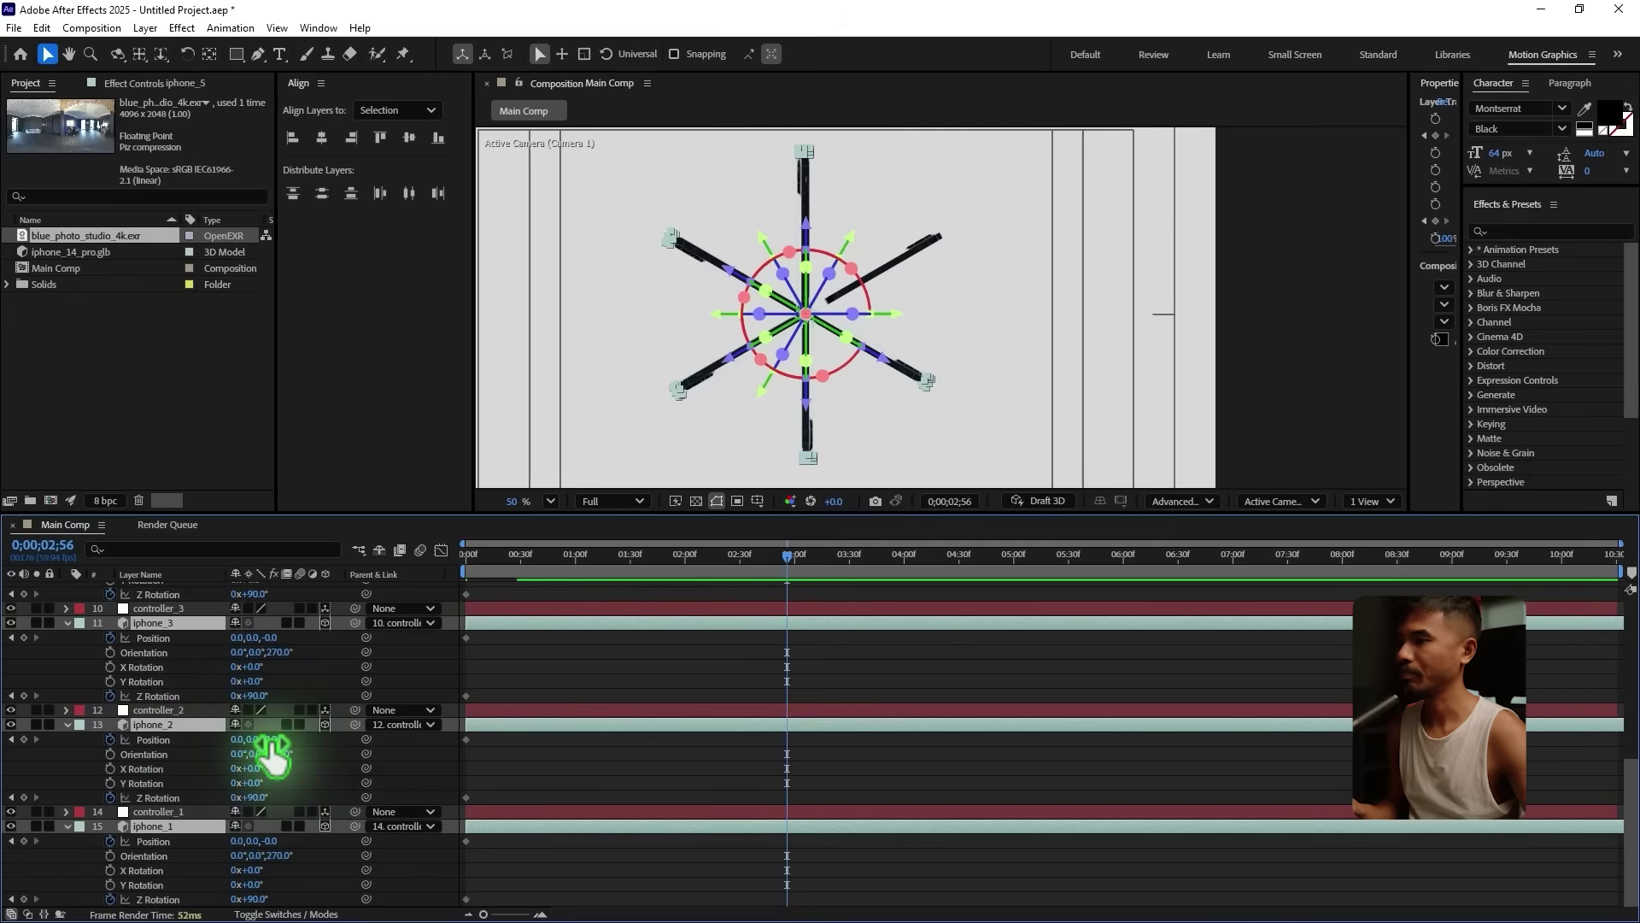
{"action": "key", "text": "ctrl+v"}
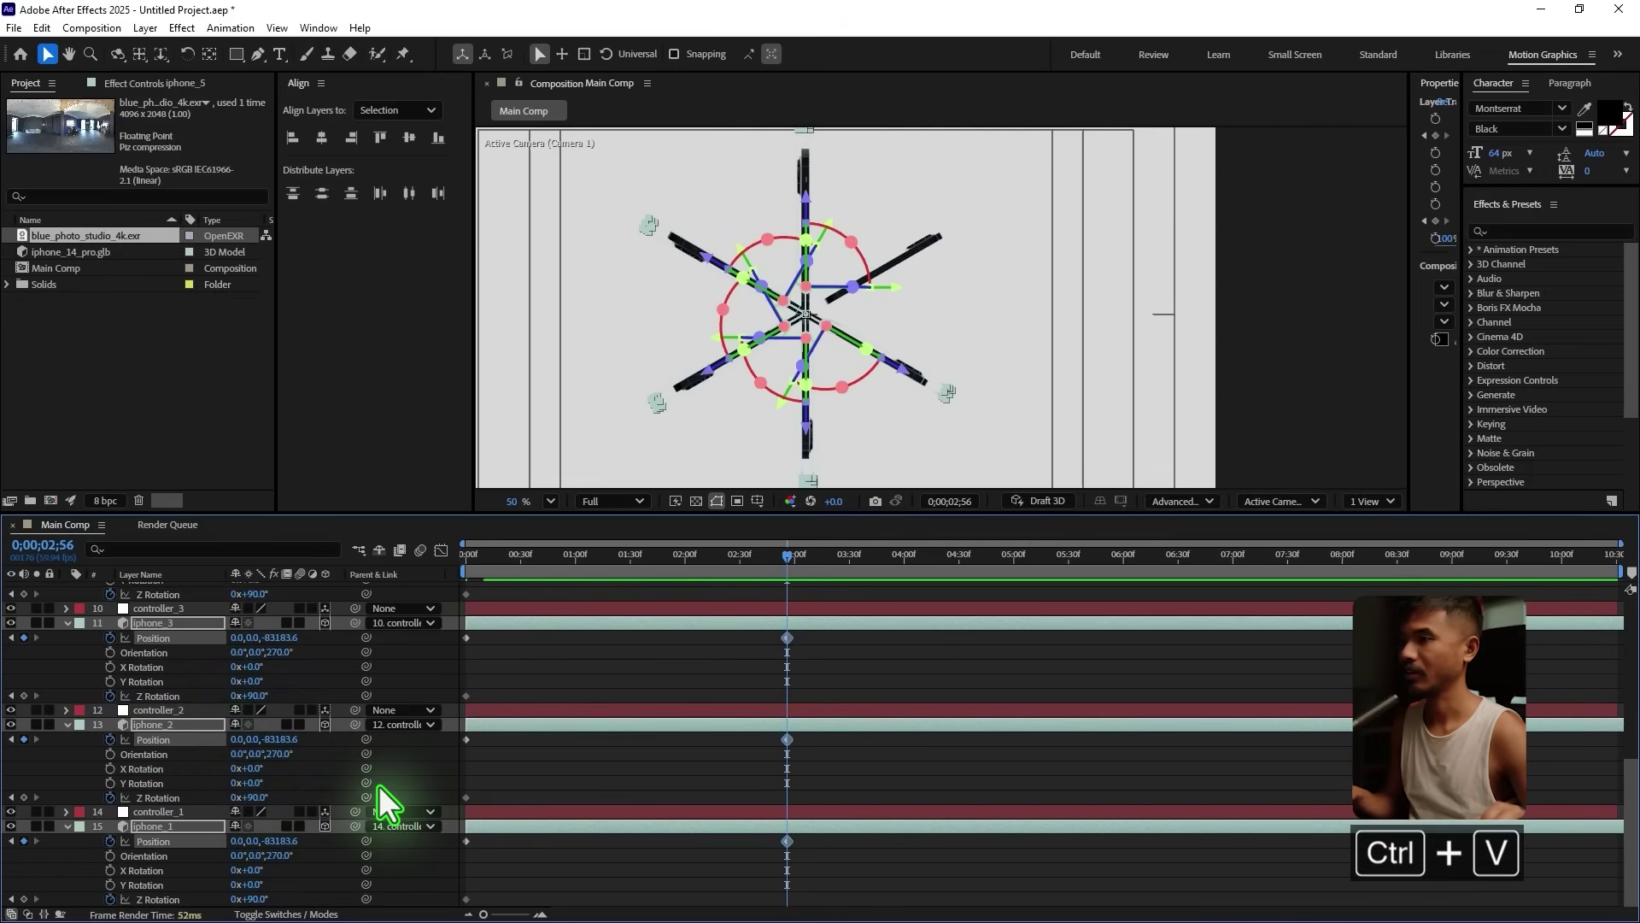
{"action": "left_click", "coordinate": [1300, 391]}
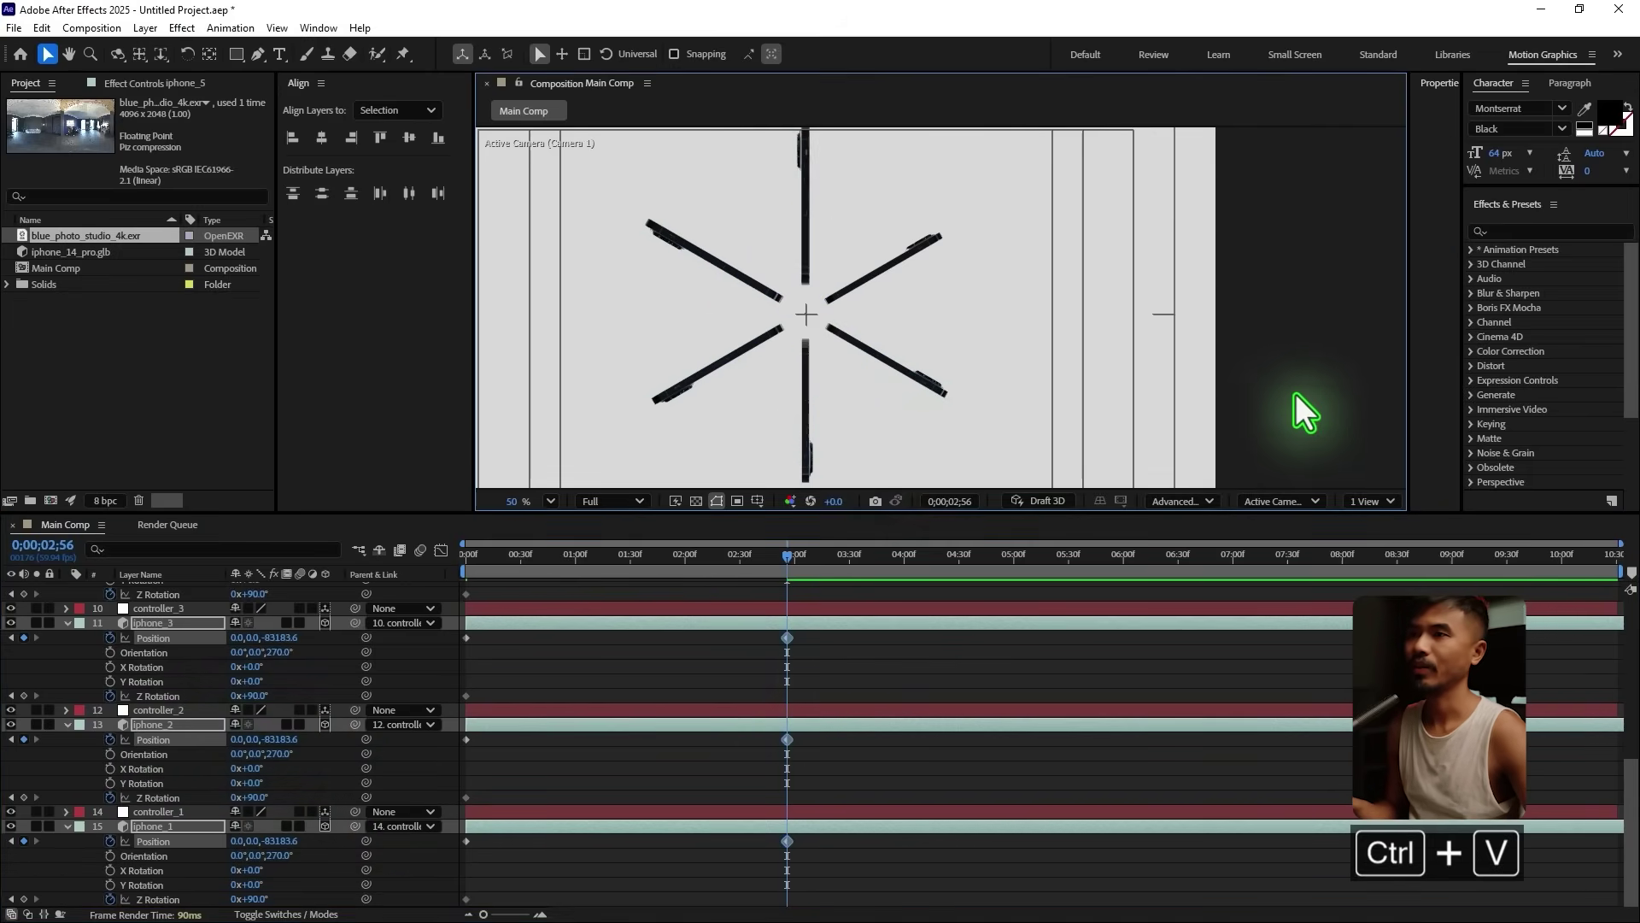
Step: Try Z Rotation values of -90° and 0° on iphone_3 at 0;00;02;56, undoing the last change
{"action": "left_click_drag", "start_coordinate": [787, 558], "coordinate": [791, 606]}
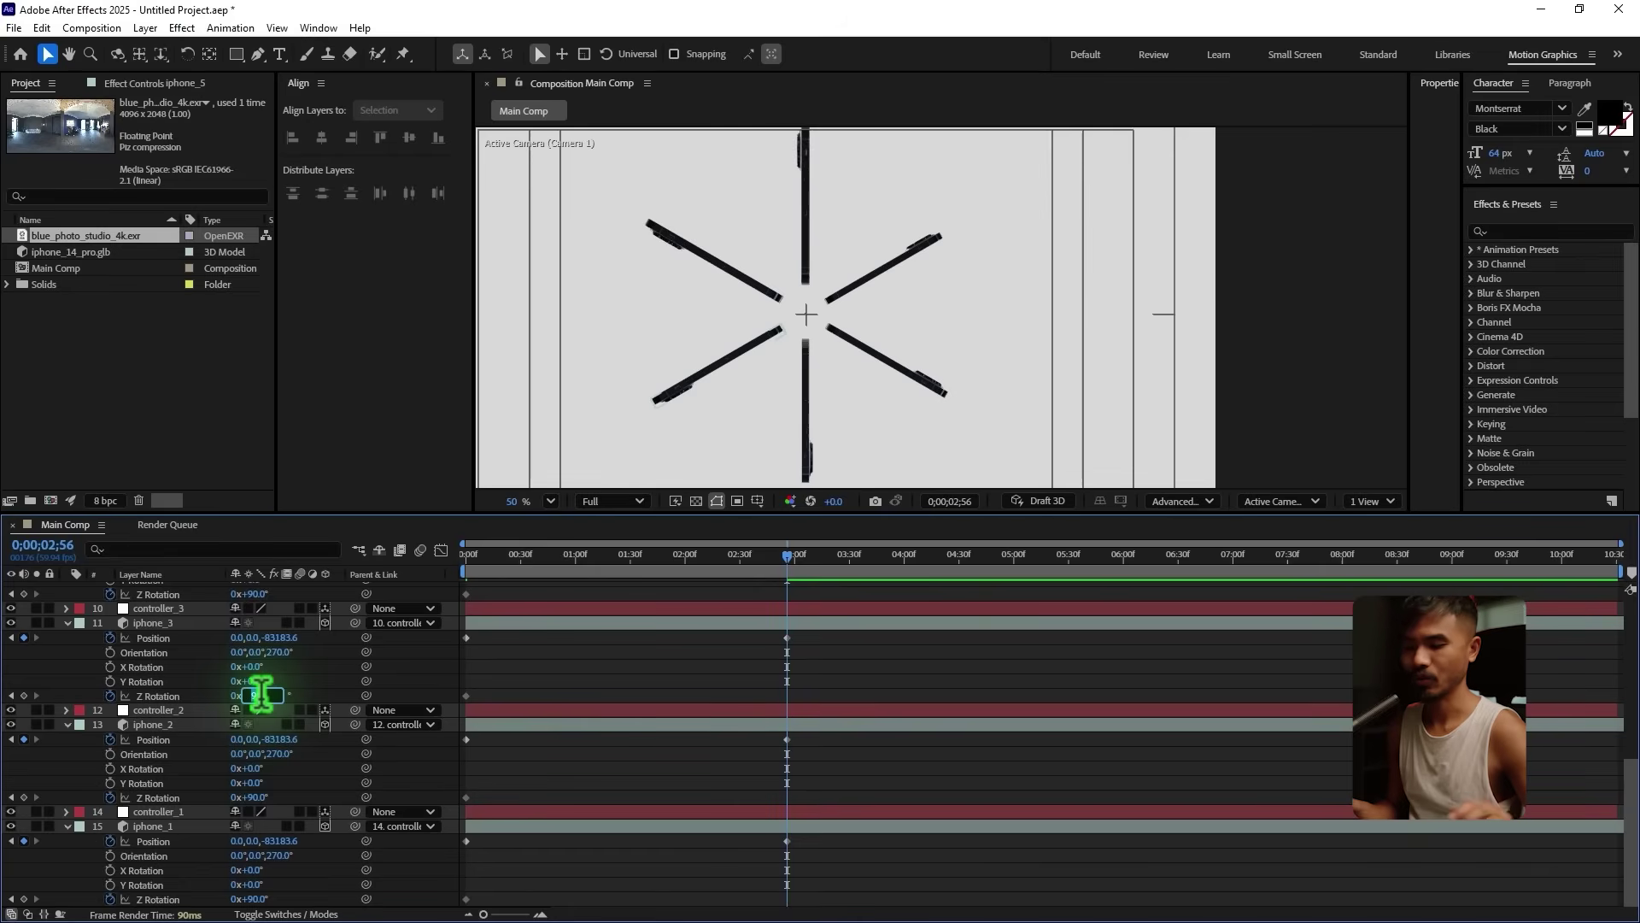
{"action": "type", "text": "-90"}
{"action": "key", "text": "Return"}
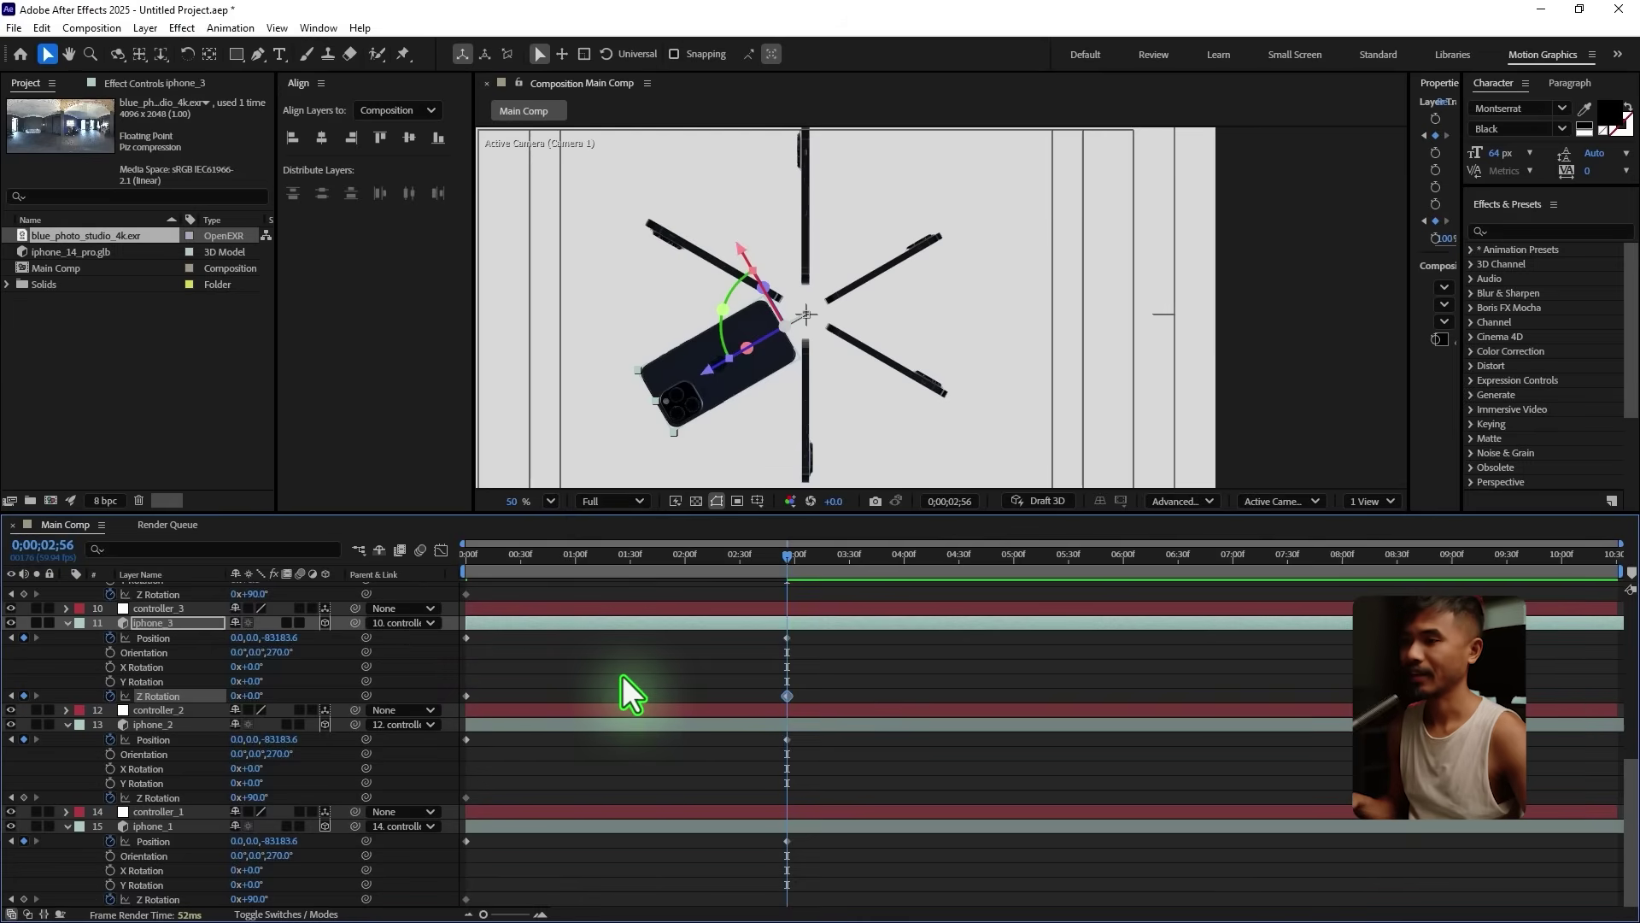
{"action": "key", "text": "ctrl+z"}
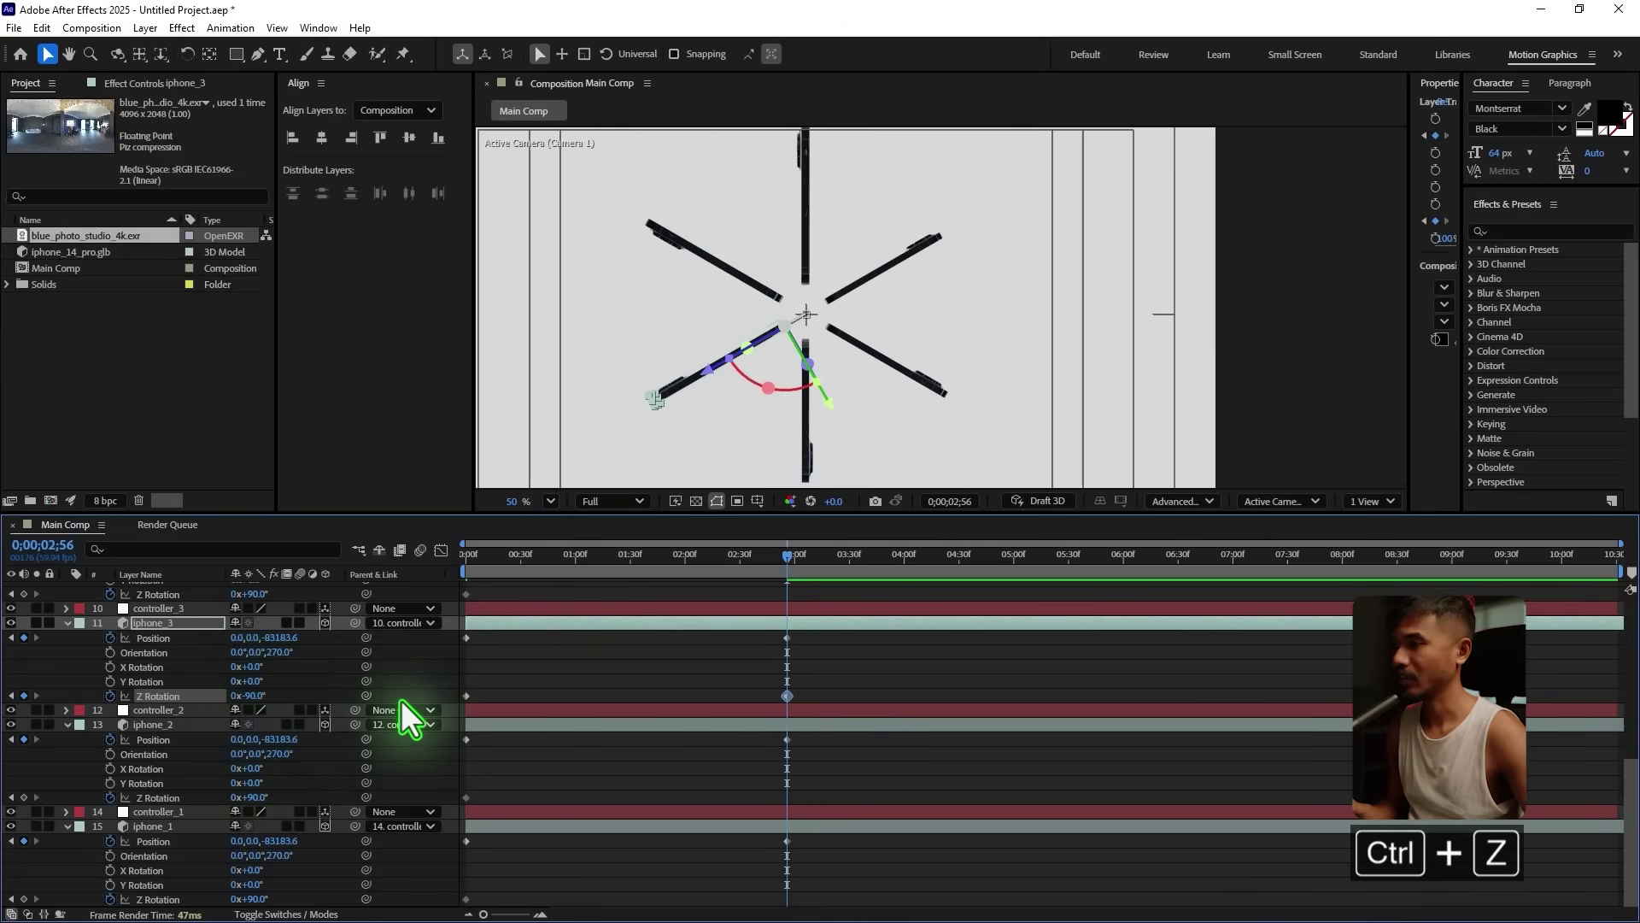
{"action": "left_click", "coordinate": [589, 667]}
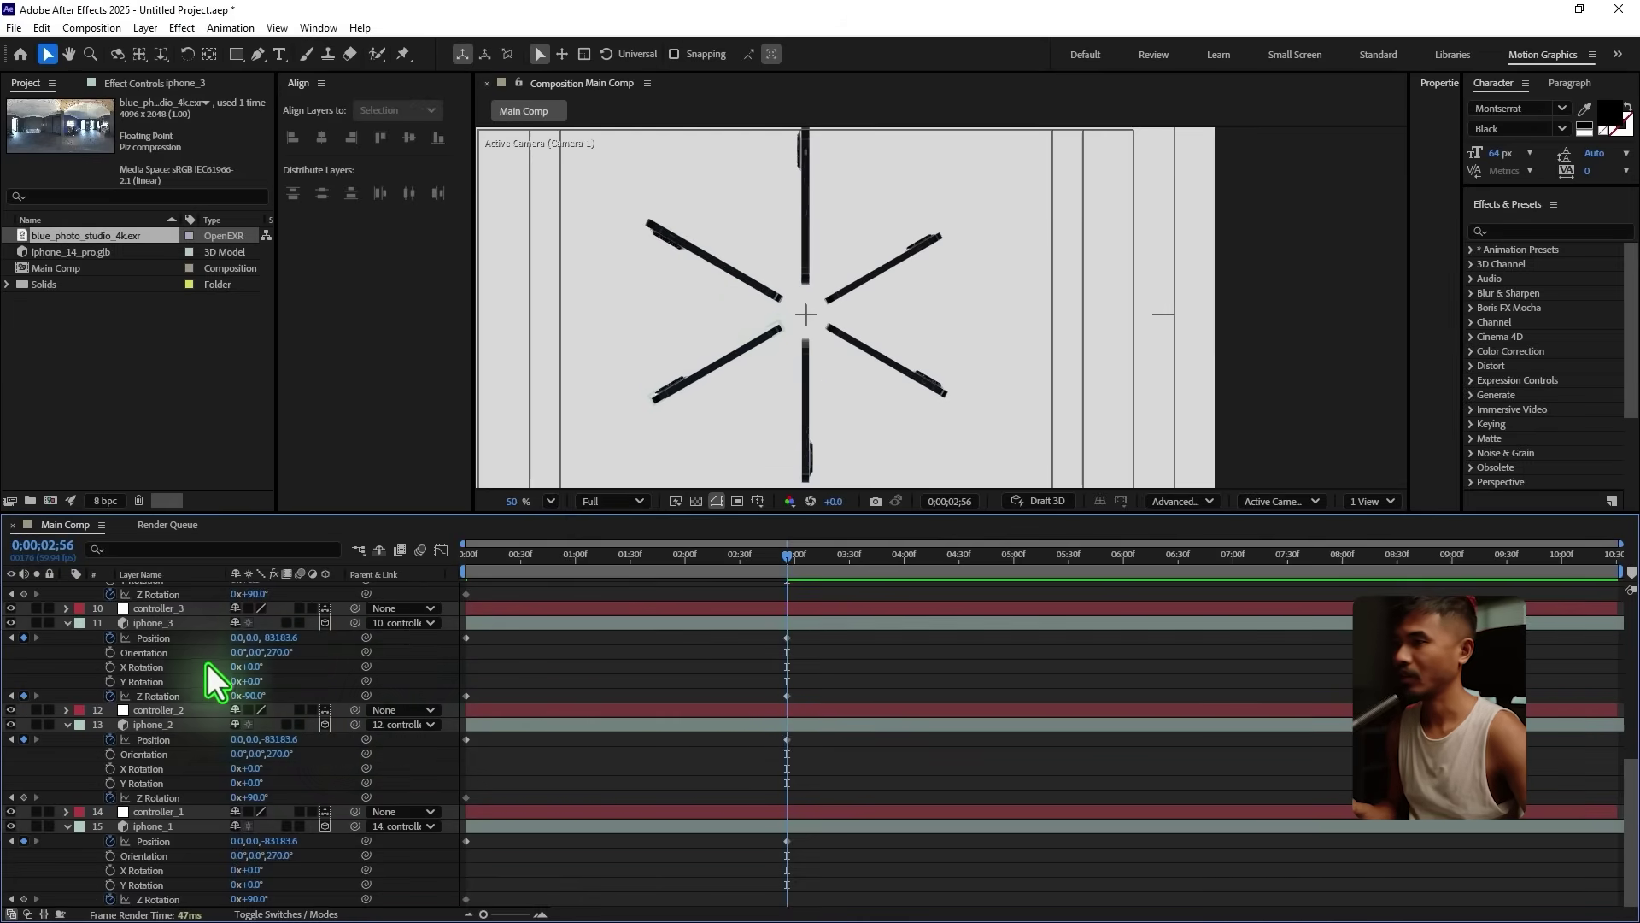
Step: Select all six iPhone layers and set their Z Rotation to 0° at 0;00;02;56
{"action": "scroll", "coordinate": [179, 675], "scroll_direction": "up", "scroll_amount": 6}
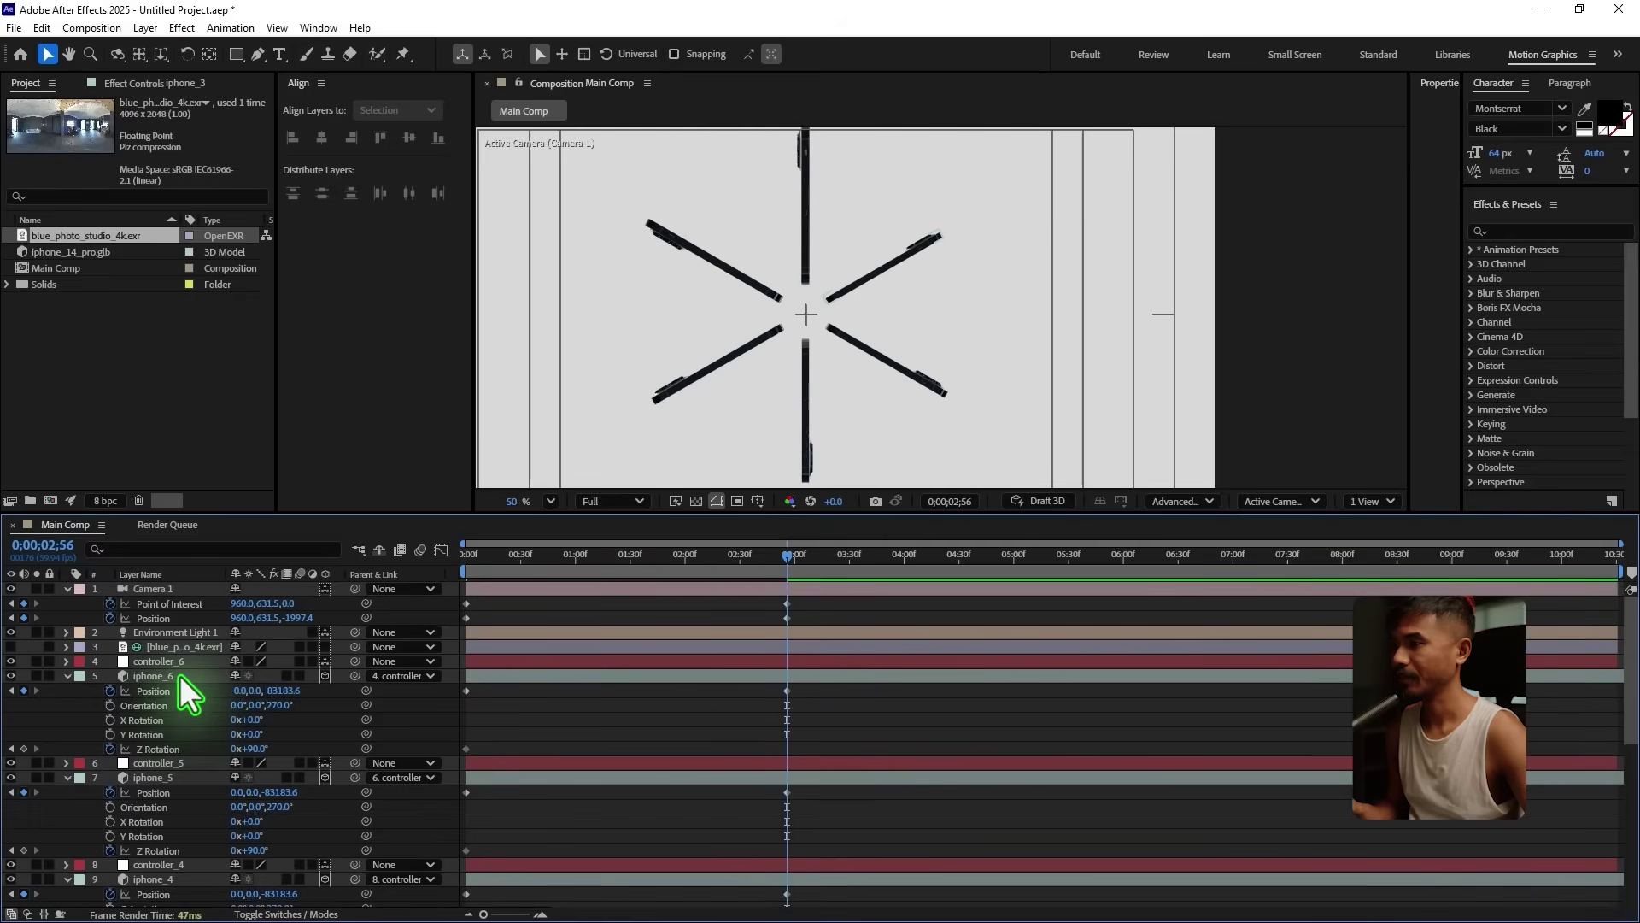
{"action": "left_click", "coordinate": [179, 675]}
{"action": "left_click", "coordinate": [172, 777], "text": "ctrl"}
{"action": "scroll", "coordinate": [202, 797], "scroll_direction": "down", "scroll_amount": 3}
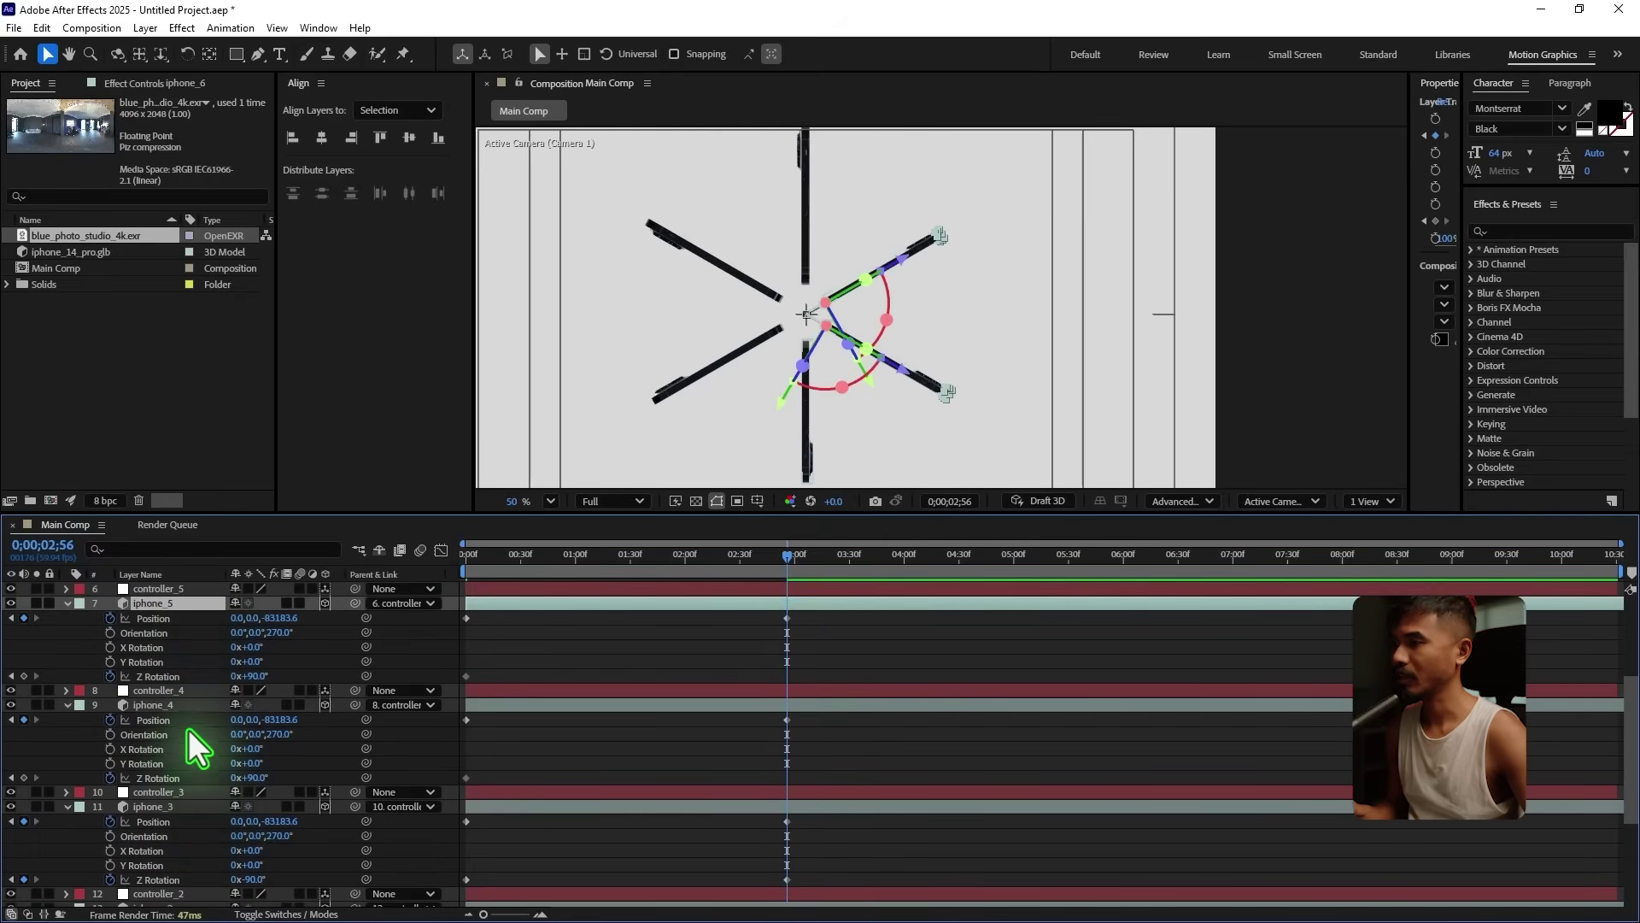
{"action": "left_click", "coordinate": [171, 704], "text": "ctrl"}
{"action": "left_click", "coordinate": [172, 808], "text": "ctrl"}
{"action": "scroll", "coordinate": [178, 826], "scroll_direction": "down", "scroll_amount": 3}
{"action": "left_click", "coordinate": [162, 777], "text": "ctrl"}
{"action": "left_click", "coordinate": [166, 880], "text": "ctrl"}
{"action": "scroll", "coordinate": [645, 827], "scroll_direction": "down", "scroll_amount": 3}
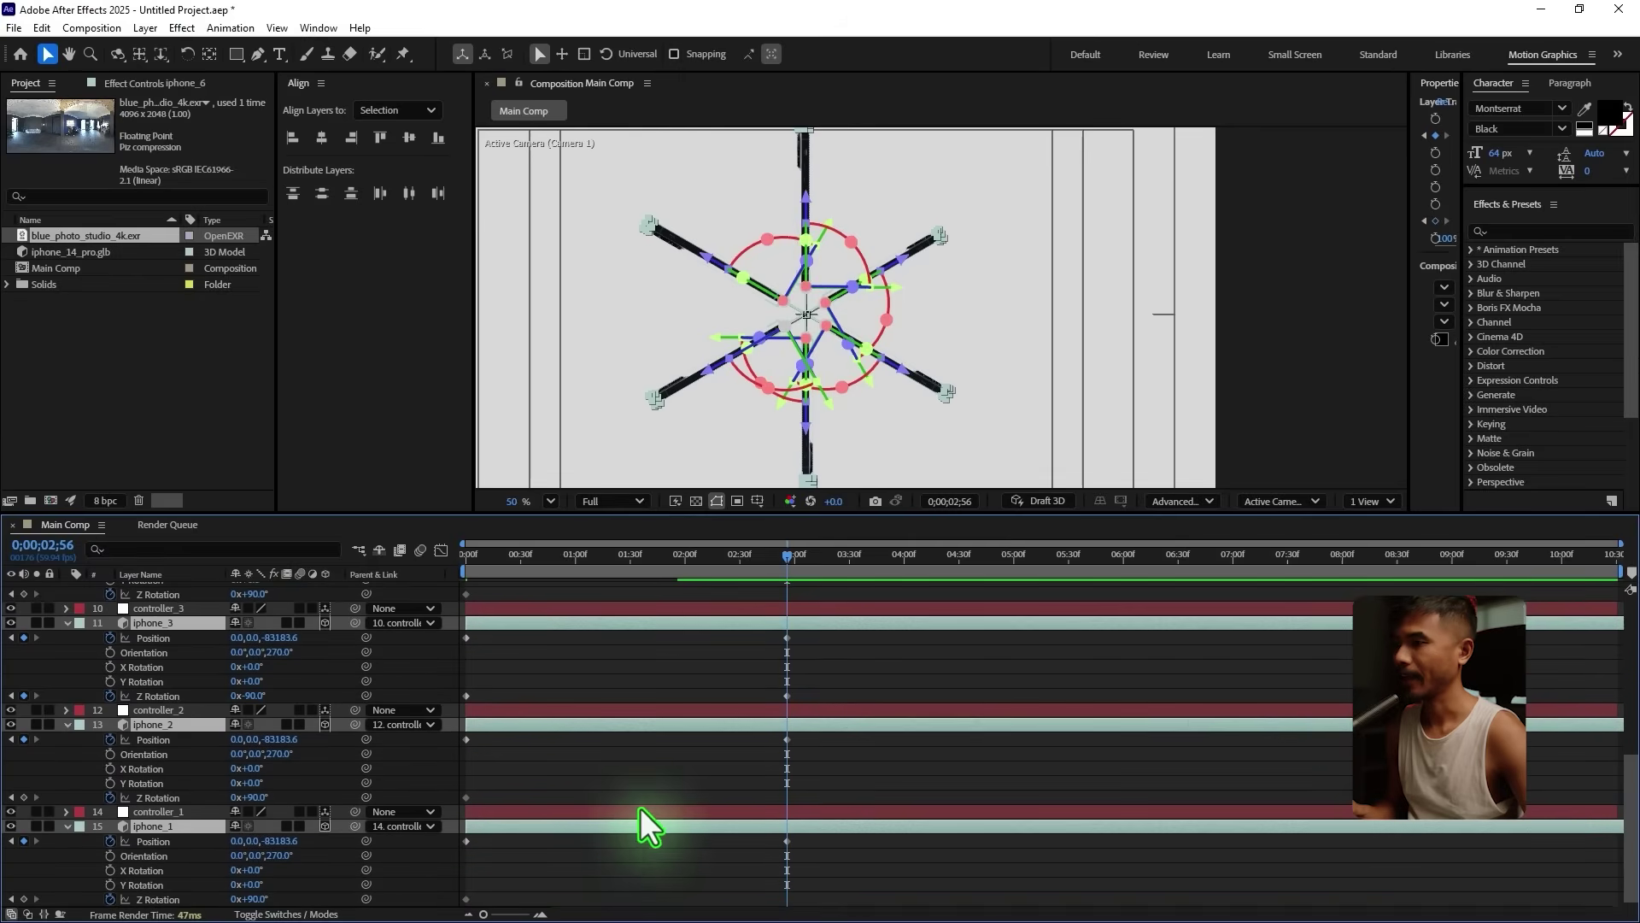
{"action": "left_click", "coordinate": [254, 899]}
{"action": "type", "text": "0"}
{"action": "key", "text": "Return"}
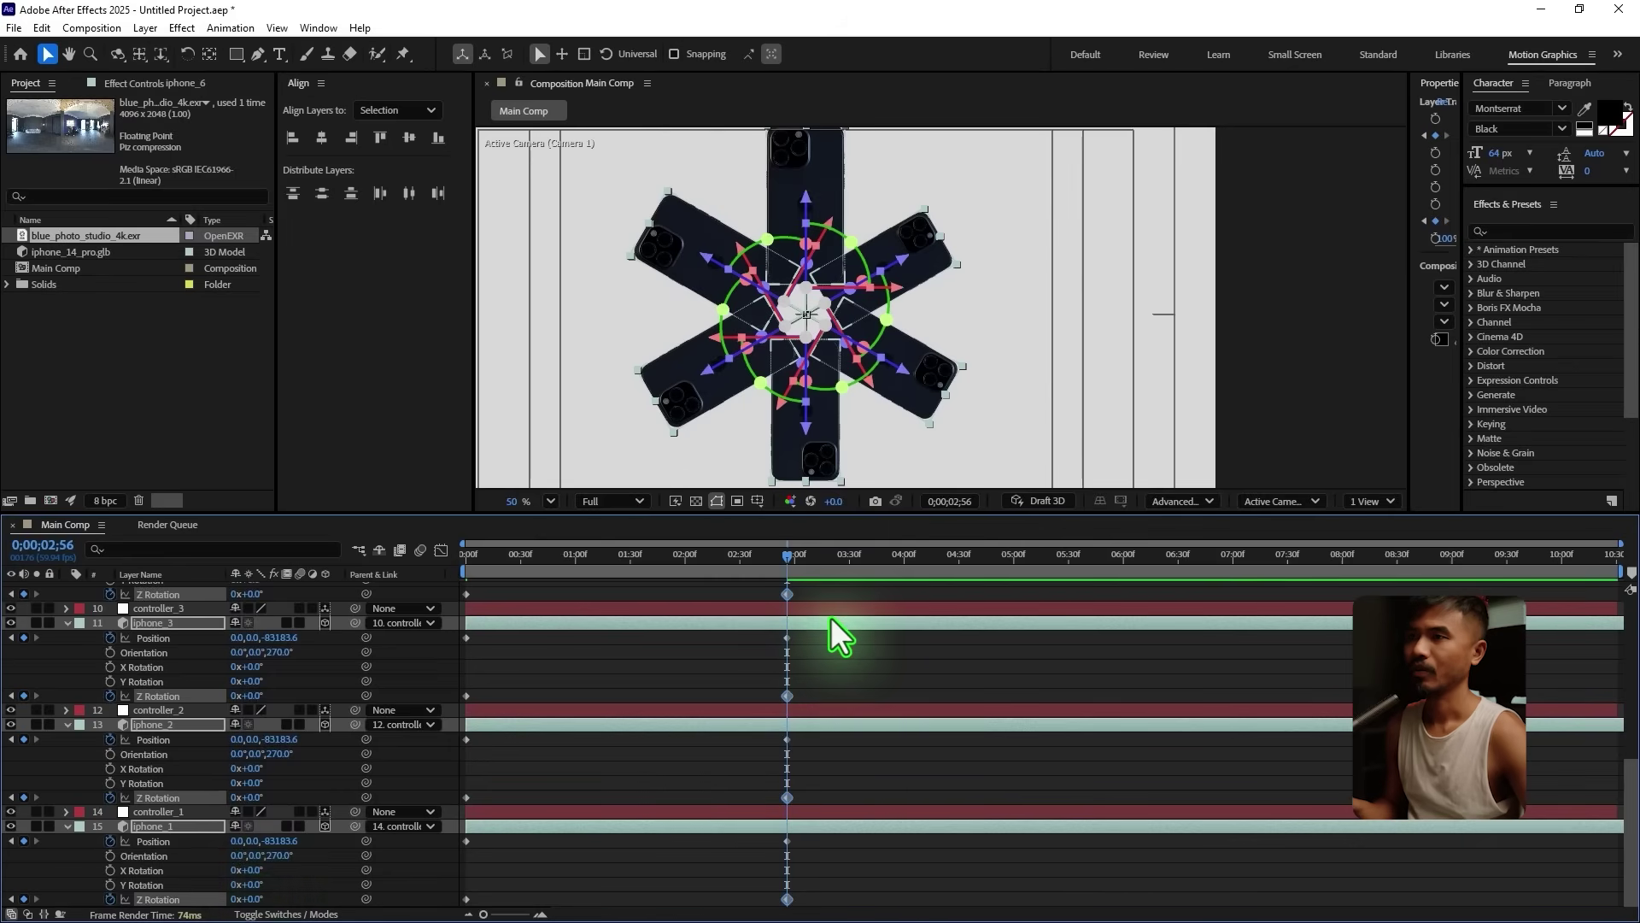
{"action": "left_click", "coordinate": [869, 641]}
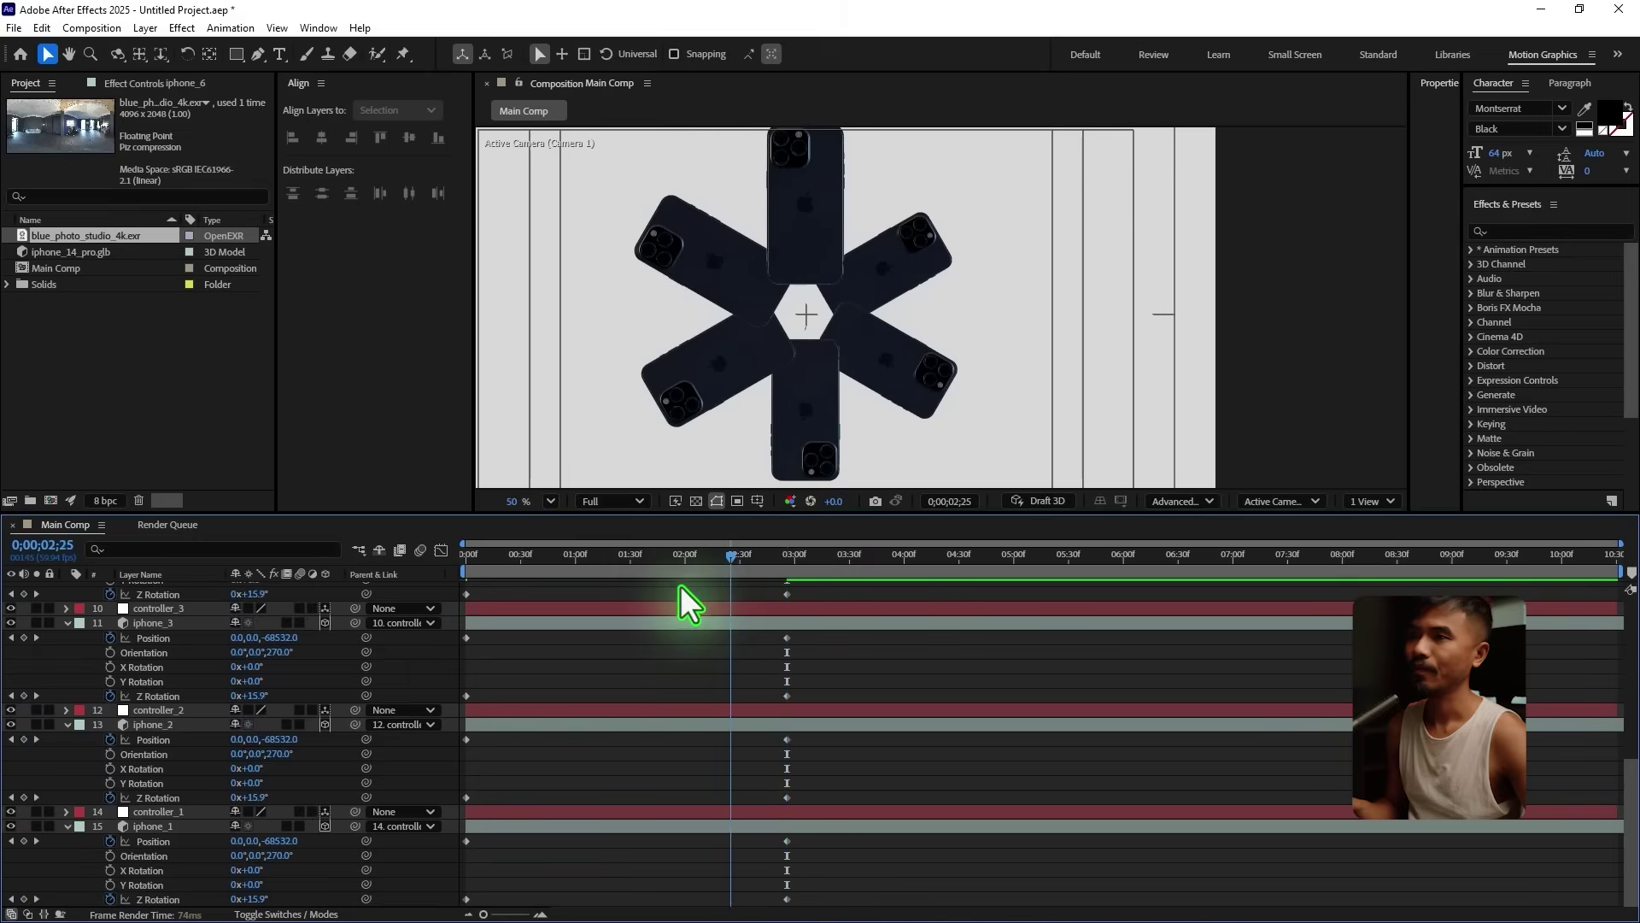
Step: Play the animation from the first frame to check the phones' rotation and outward movement
{"action": "key", "text": "Home"}
{"action": "key", "text": "space"}
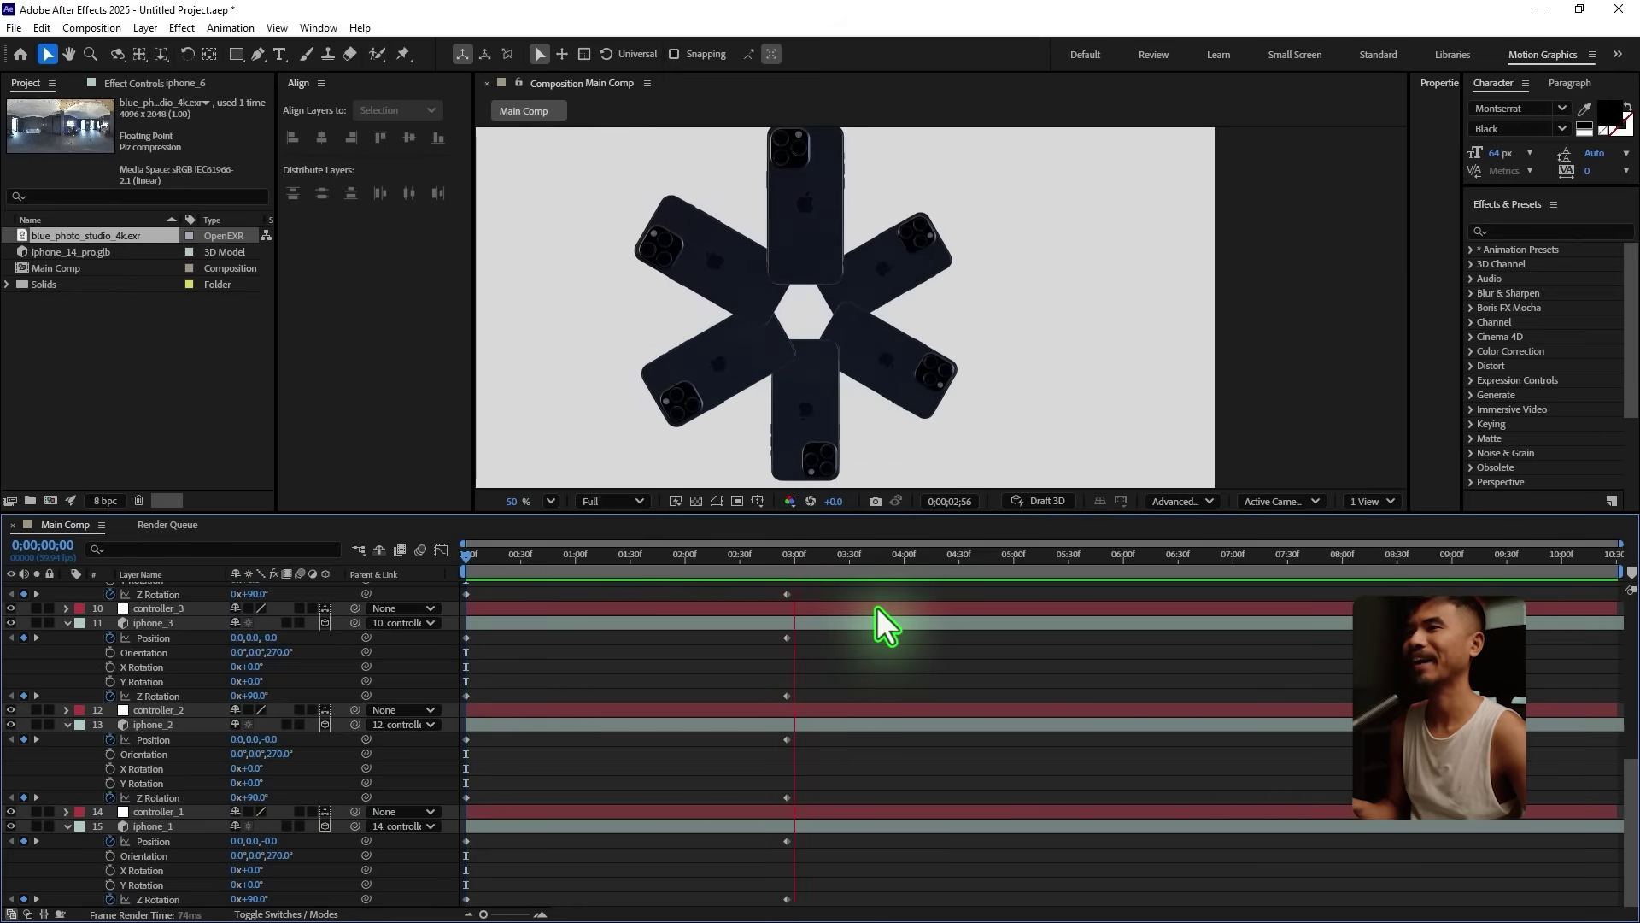
{"action": "key", "text": "space"}
Step: At 0;00;02;56, move iphone_6 further outward to a Position Z of about -220873 and copy its position
{"action": "left_click_drag", "start_coordinate": [826, 565], "coordinate": [780, 603]}
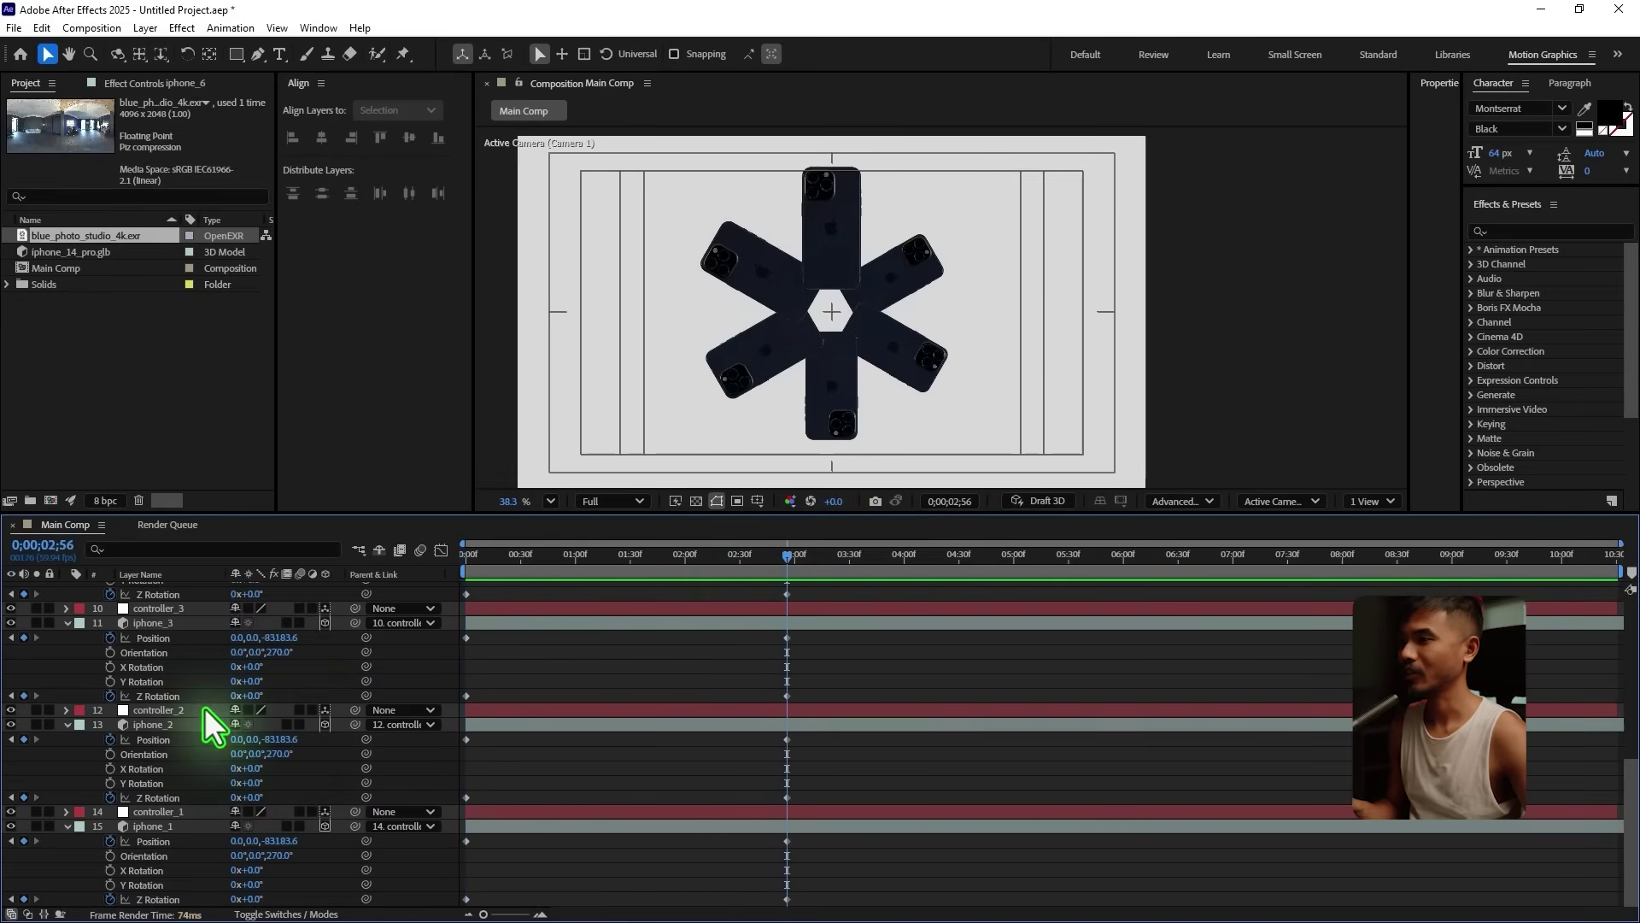
{"action": "scroll", "coordinate": [209, 726], "scroll_direction": "up", "scroll_amount": 10}
{"action": "left_click", "coordinate": [171, 675]}
{"action": "mouse_move", "coordinate": [912, 268]}
{"action": "left_mouse_down"}
{"action": "mouse_move", "coordinate": [915, 300]}
{"action": "mouse_move", "coordinate": [959, 267]}
{"action": "mouse_move", "coordinate": [956, 303]}
{"action": "mouse_move", "coordinate": [940, 259]}
{"action": "left_mouse_up"}
{"action": "scroll", "coordinate": [956, 282], "scroll_direction": "up", "scroll_amount": 1}
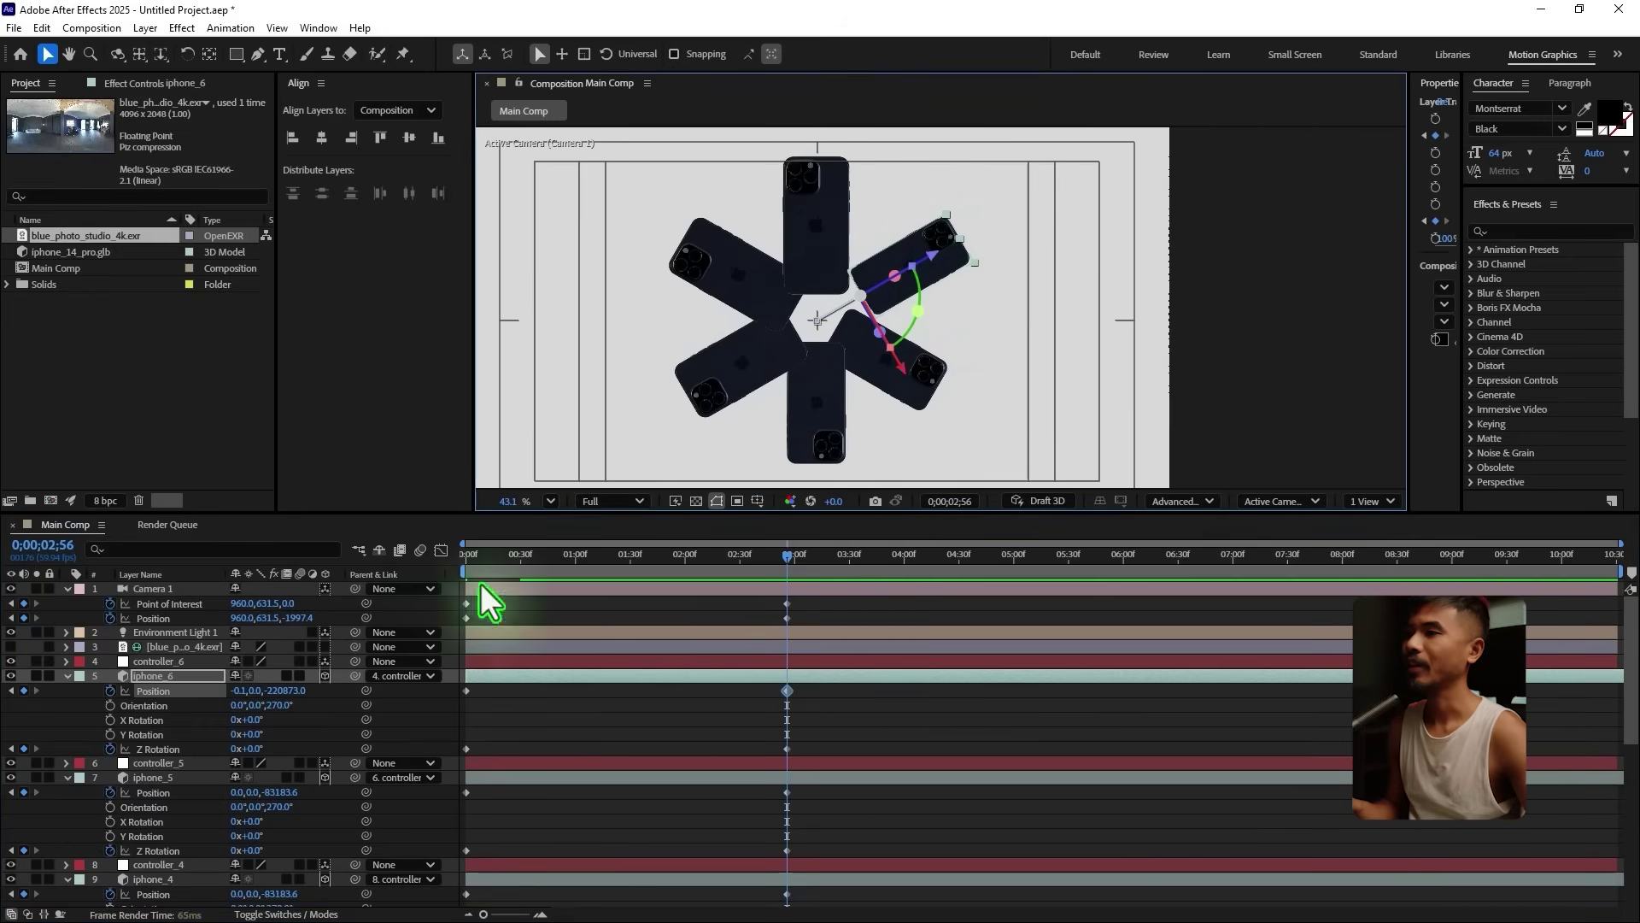
{"action": "left_click", "coordinate": [290, 691]}
{"action": "key", "text": "ctrl+c"}
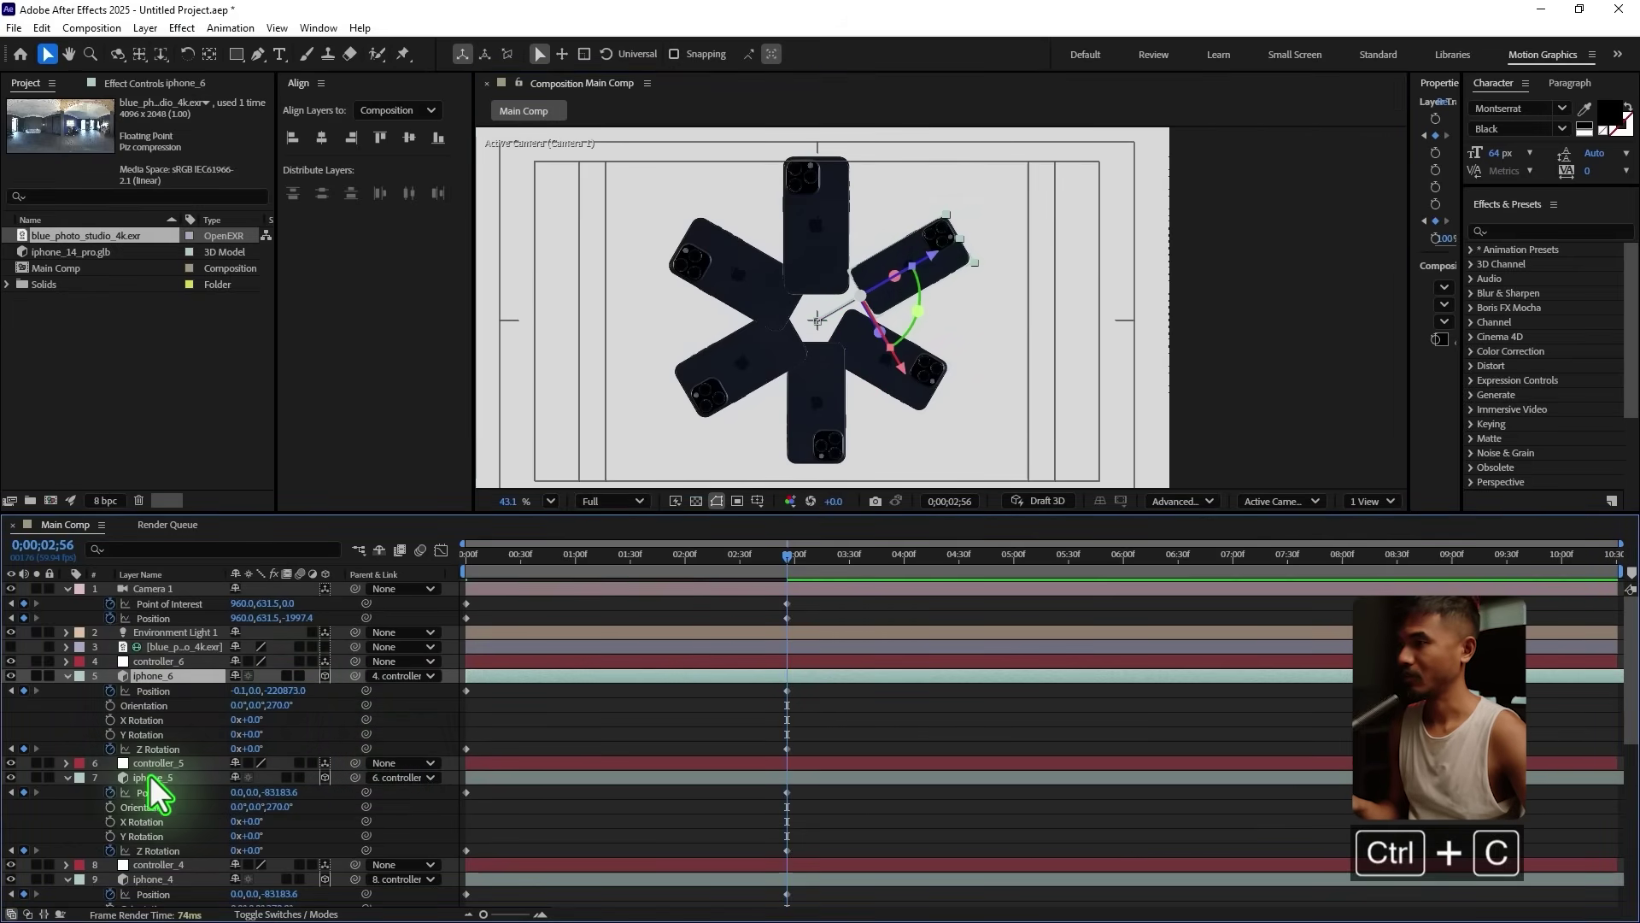
Step: Apply iphone_6's Position Z of -220873 to layers iphone_1 to iphone_5 at 0;00;02;56
{"action": "left_click", "coordinate": [167, 762]}
{"action": "left_click", "coordinate": [176, 864], "text": "ctrl"}
{"action": "scroll", "coordinate": [192, 867], "scroll_direction": "down", "scroll_amount": 1}
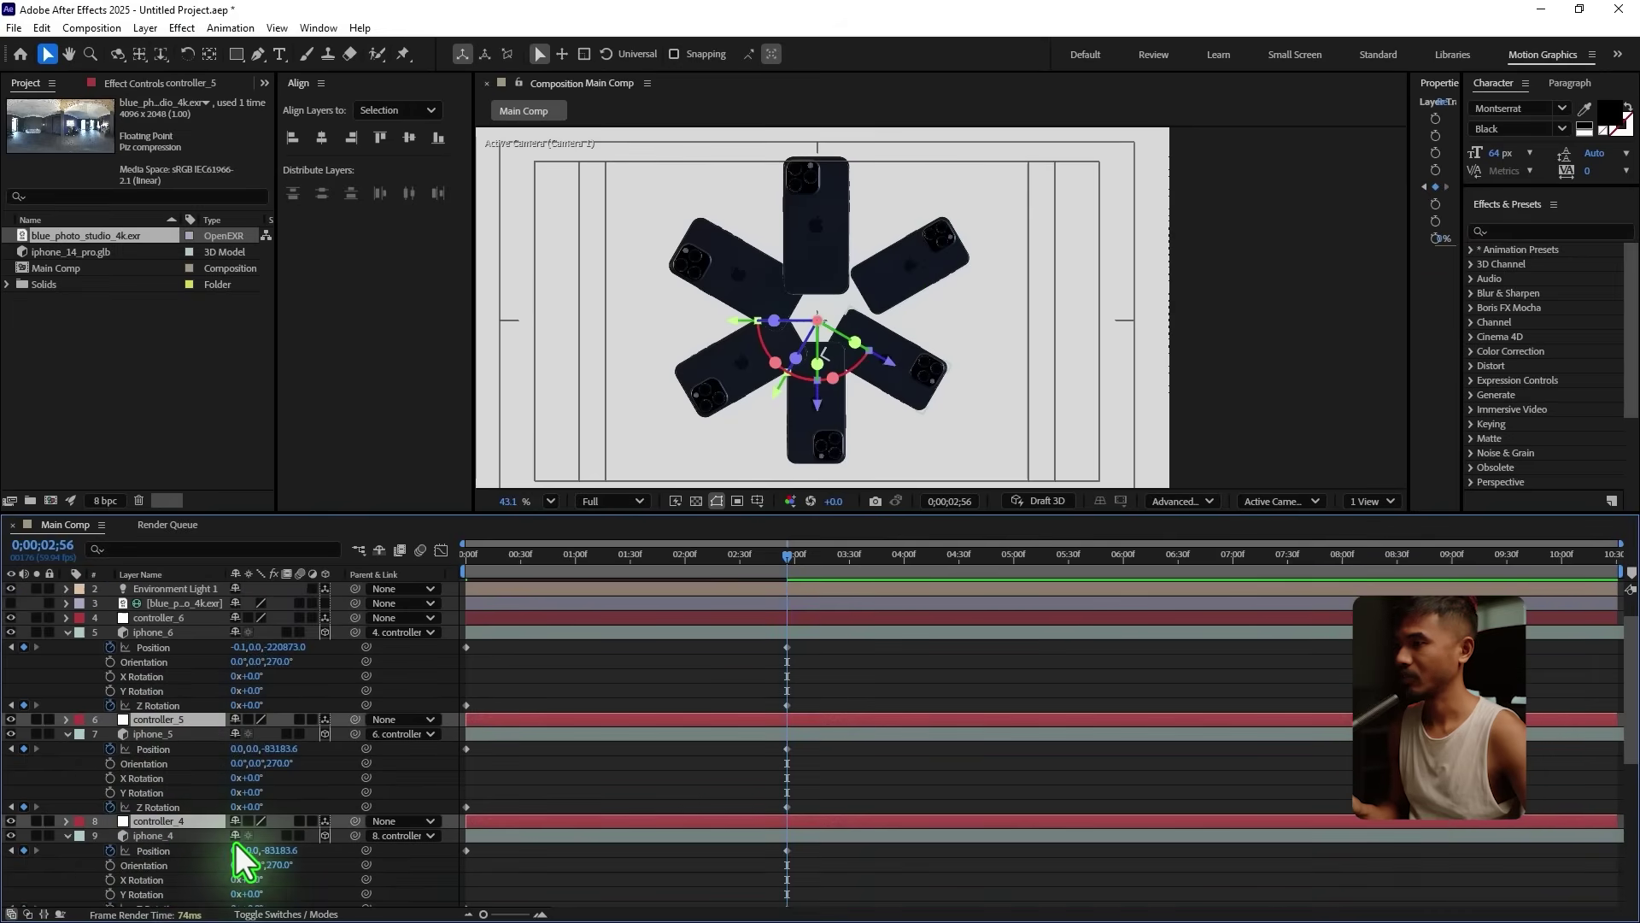
{"action": "left_click", "coordinate": [163, 735]}
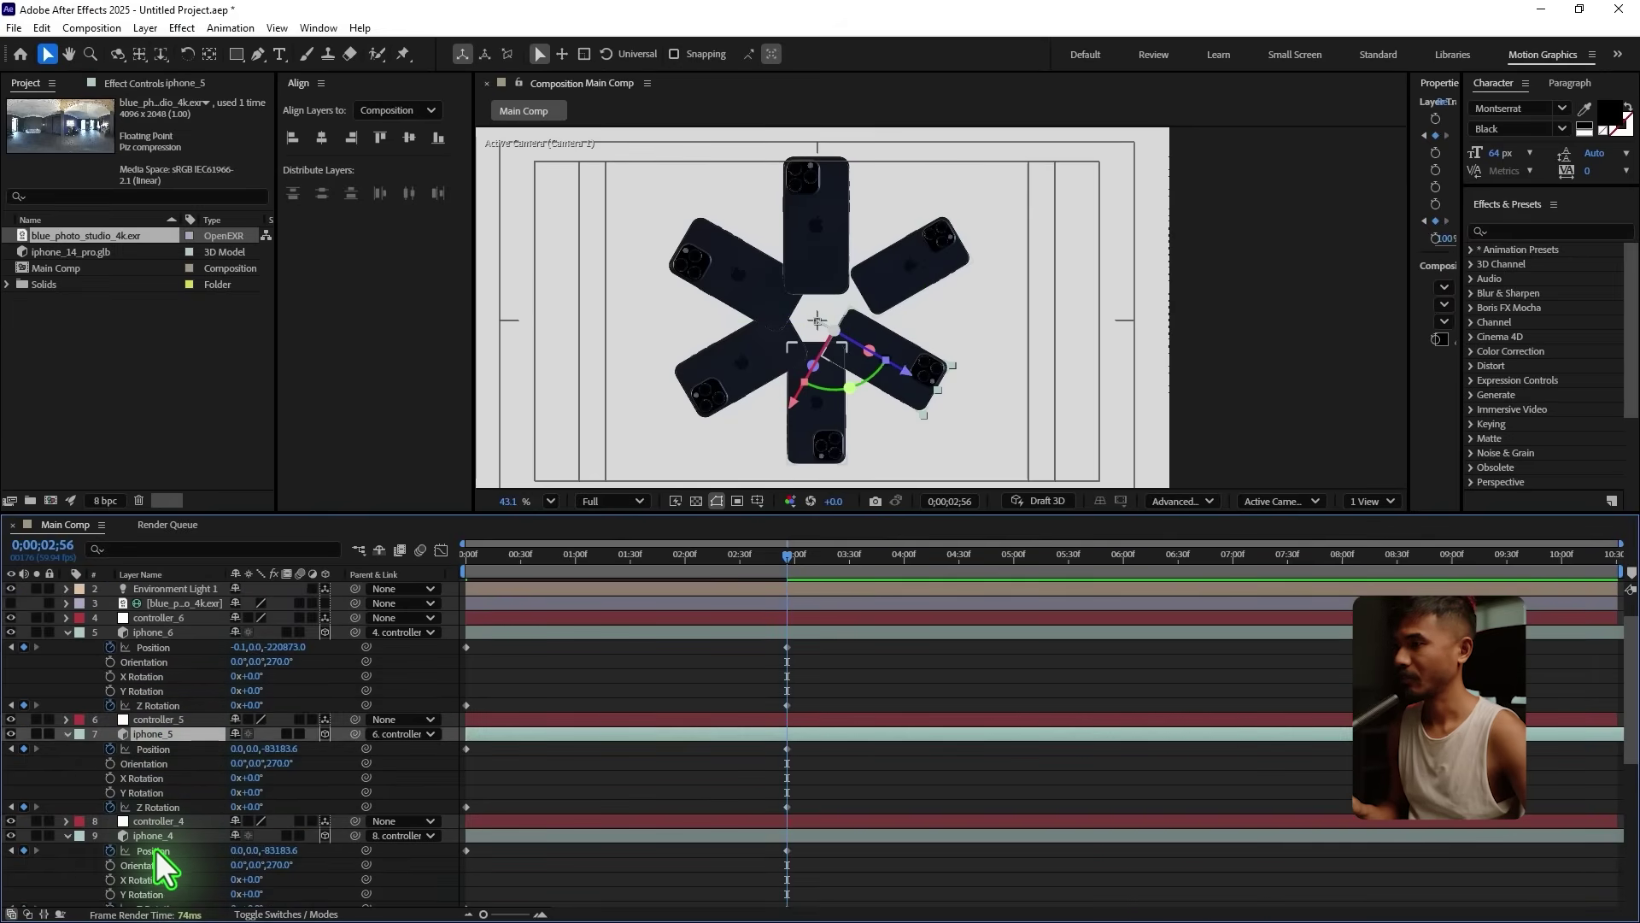
{"action": "left_click", "coordinate": [209, 837], "text": "ctrl"}
{"action": "scroll", "coordinate": [207, 829], "scroll_direction": "up", "scroll_amount": 1}
{"action": "key", "text": "ctrl+a"}
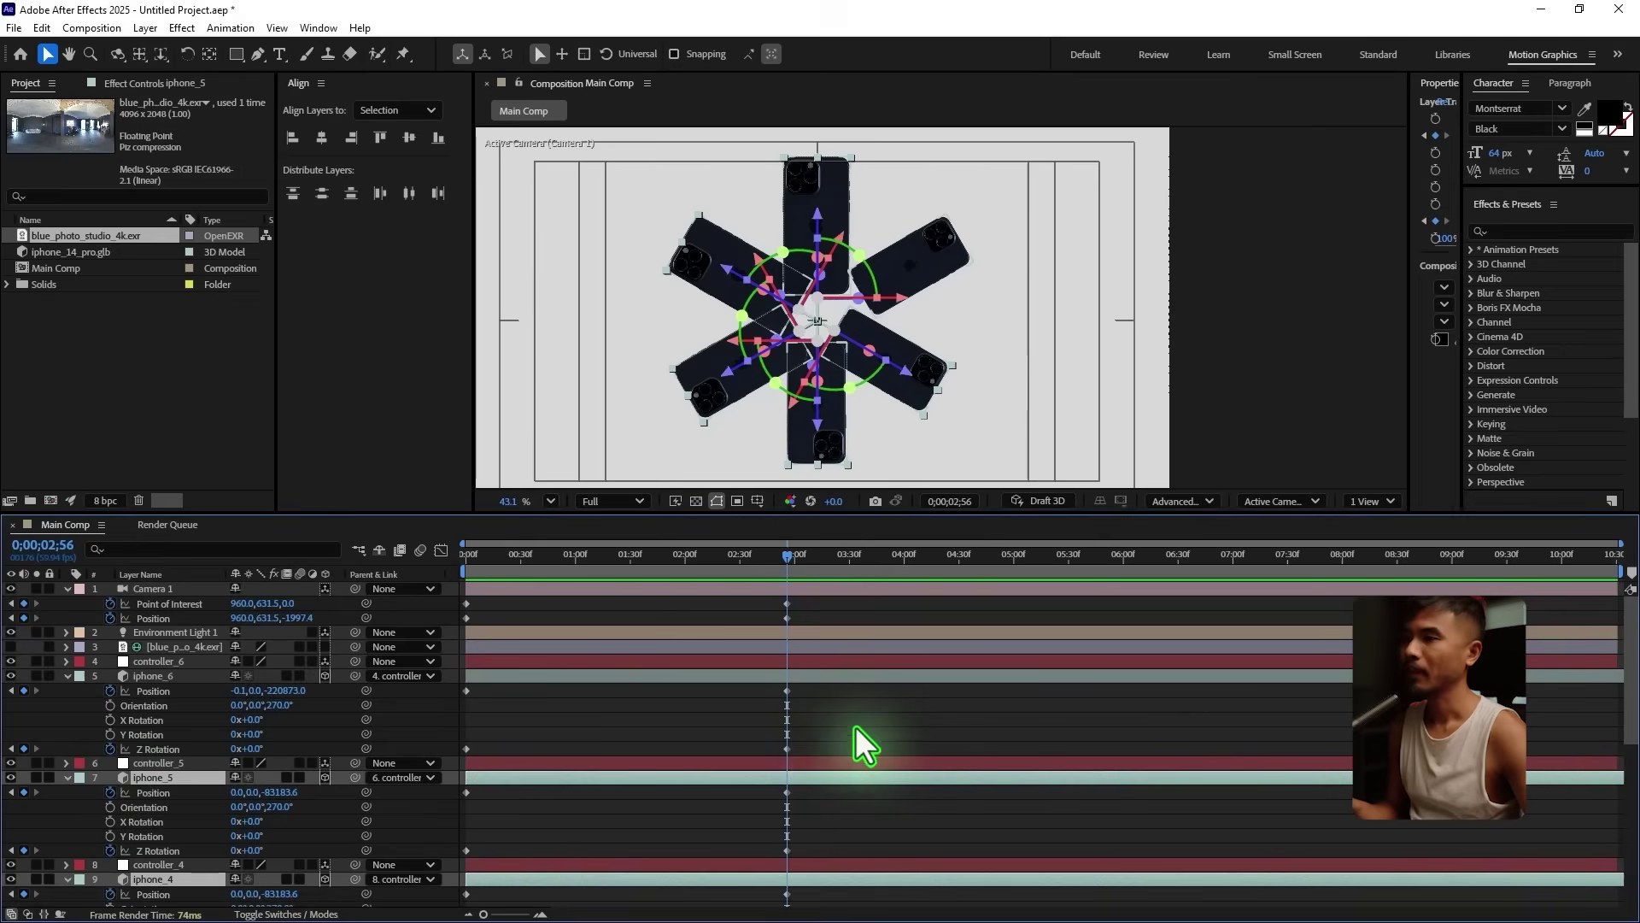
{"action": "left_click", "coordinate": [284, 791]}
{"action": "key", "text": "ctrl+v"}
{"action": "key", "text": "Return"}
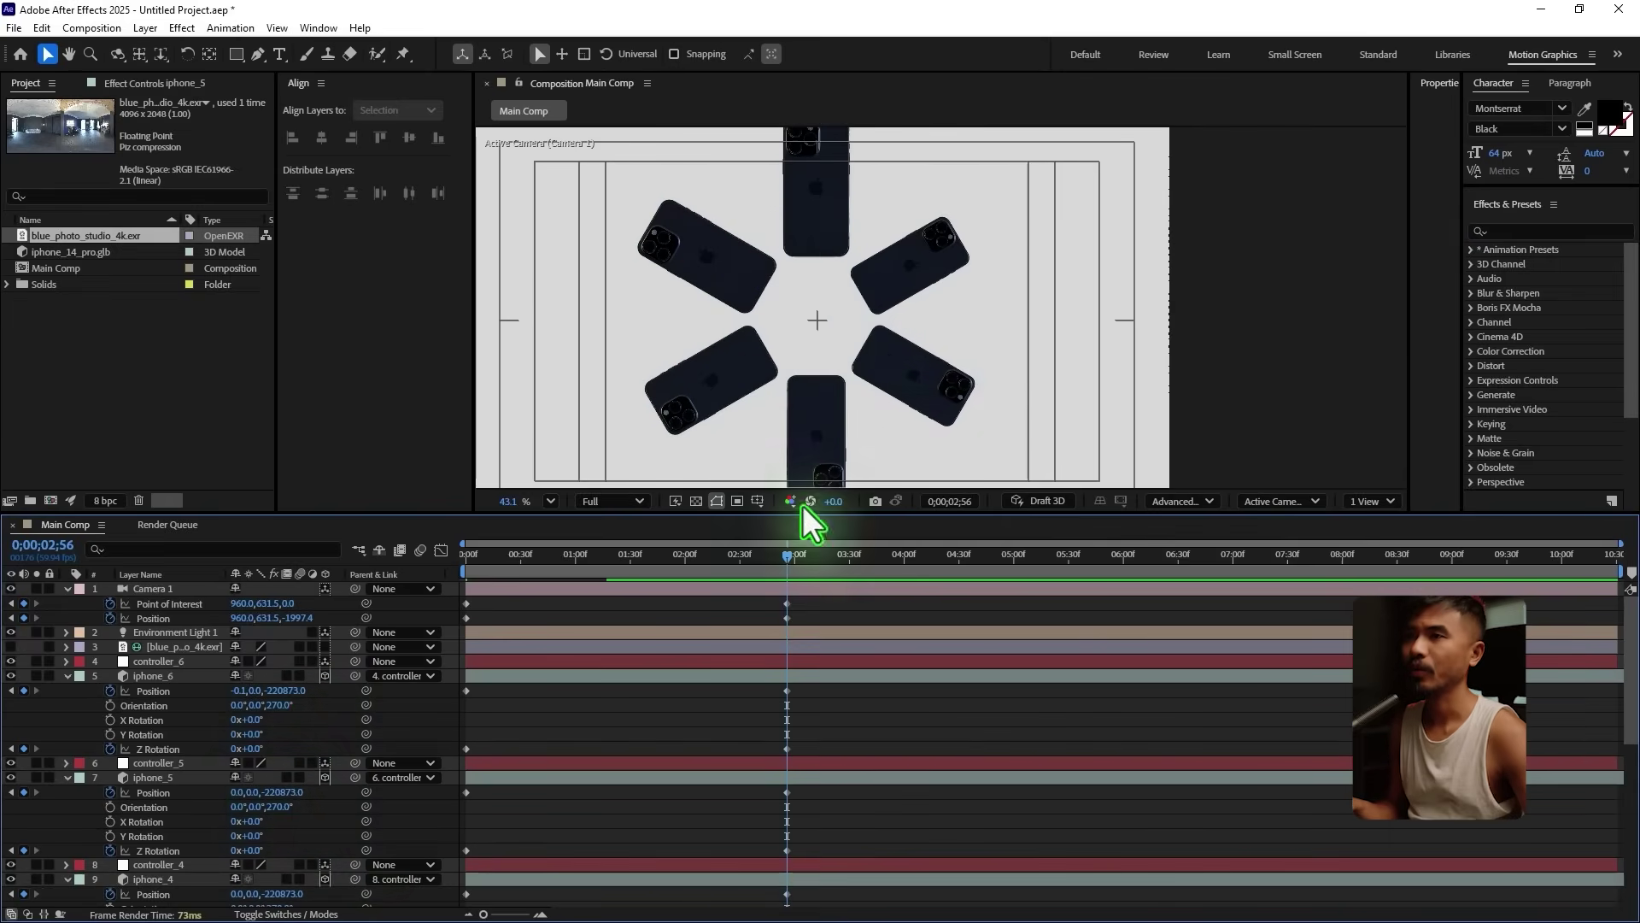
Step: Preview the animation with the wider spacing between the phones
{"action": "scroll", "coordinate": [934, 348], "scroll_direction": "down", "scroll_amount": 1}
{"action": "key", "text": "space"}
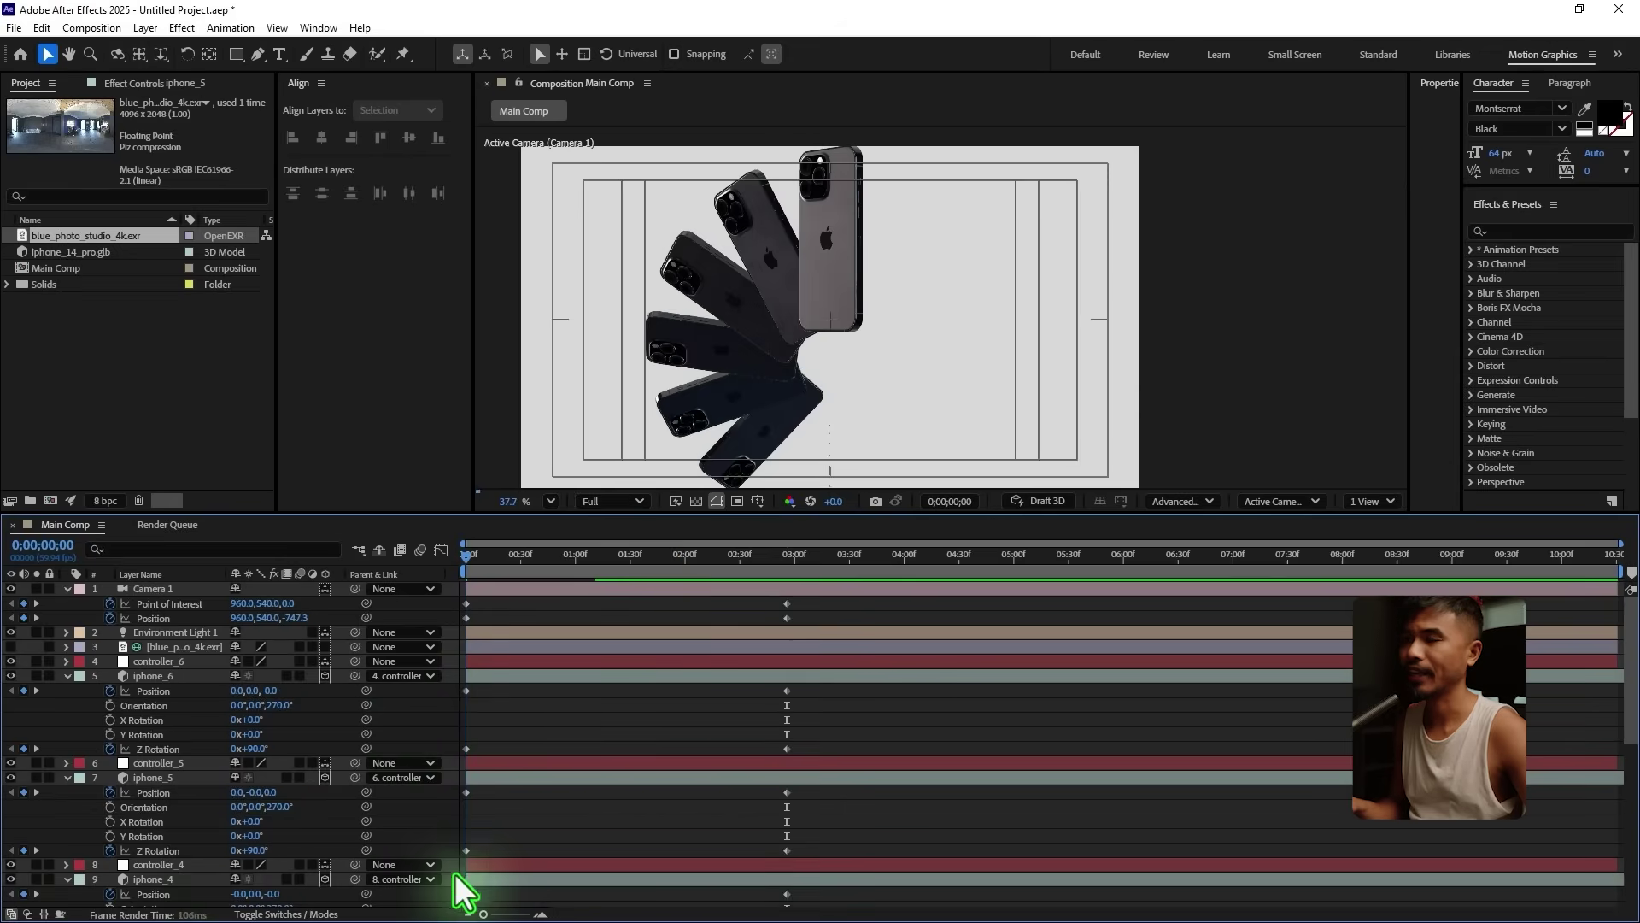
{"action": "key", "text": "space"}
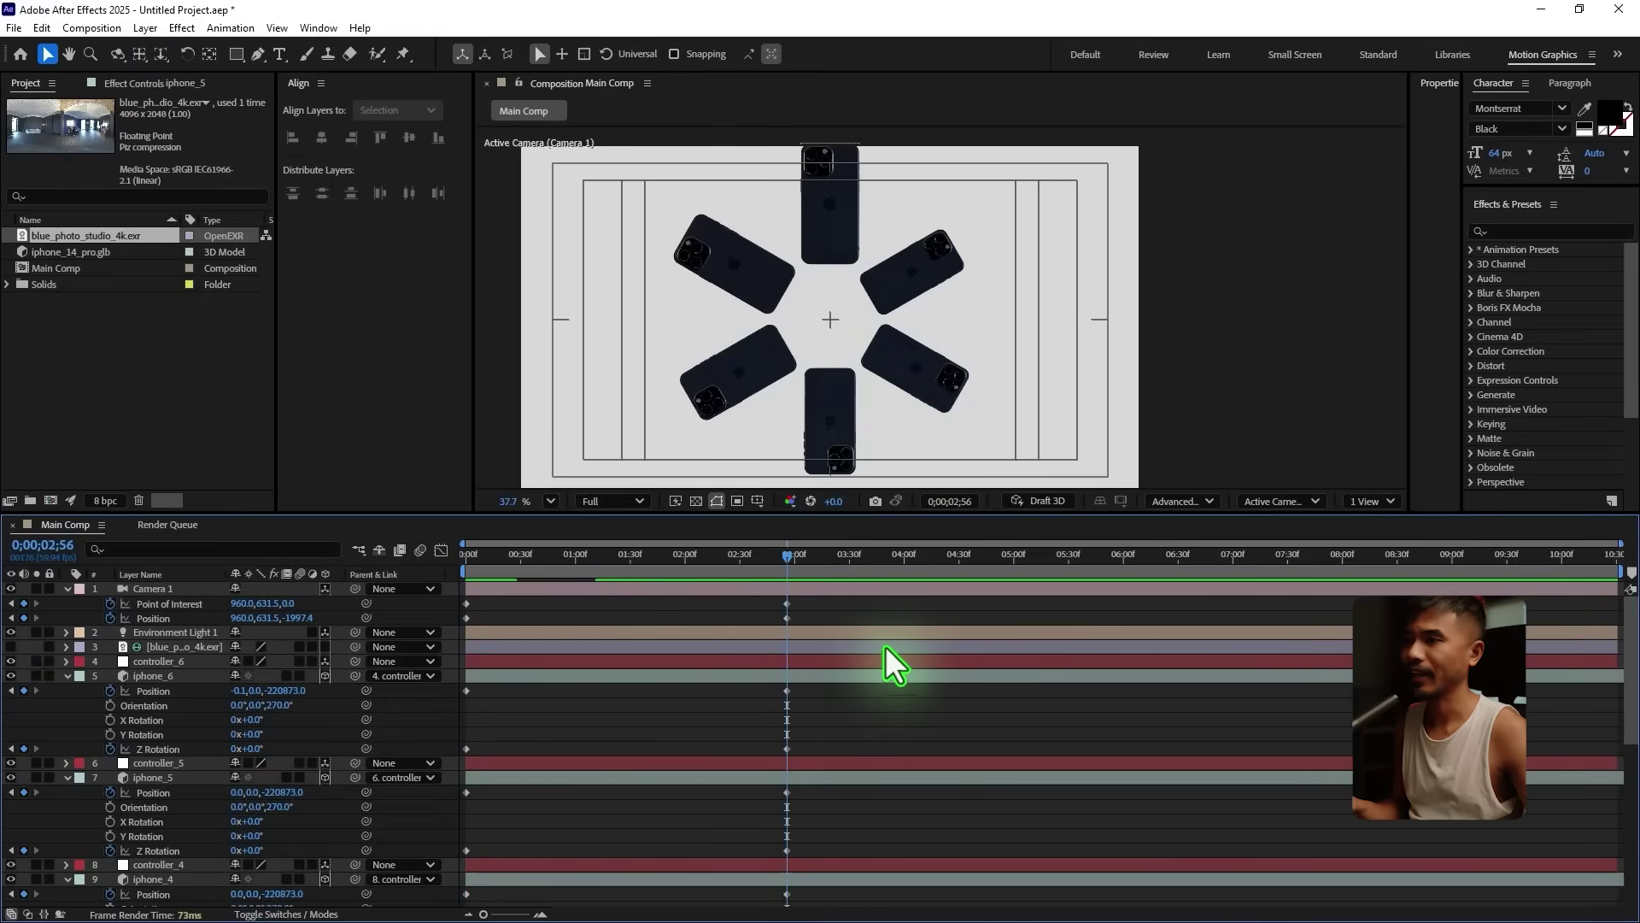
Step: Shift Camera 1 slightly in the vertical direction at 0;00;02;56 with the Pan Camera tool to reframe the phones
{"action": "left_click", "coordinate": [162, 589]}
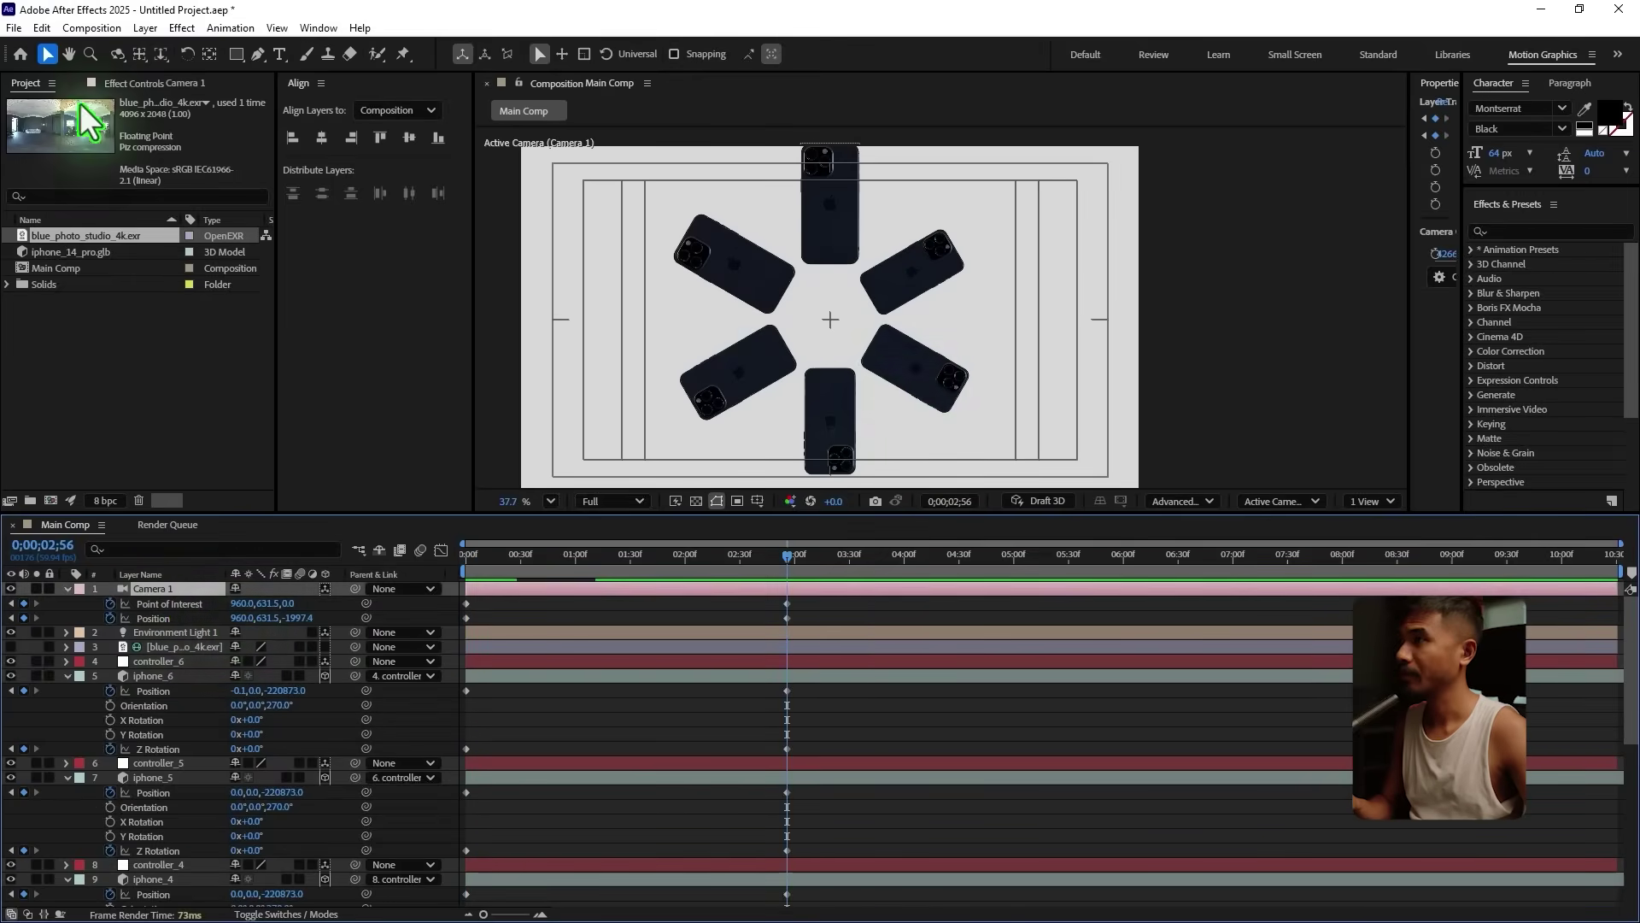
{"action": "left_click", "coordinate": [137, 55]}
{"action": "left_click_drag", "start_coordinate": [873, 331], "coordinate": [871, 319]}
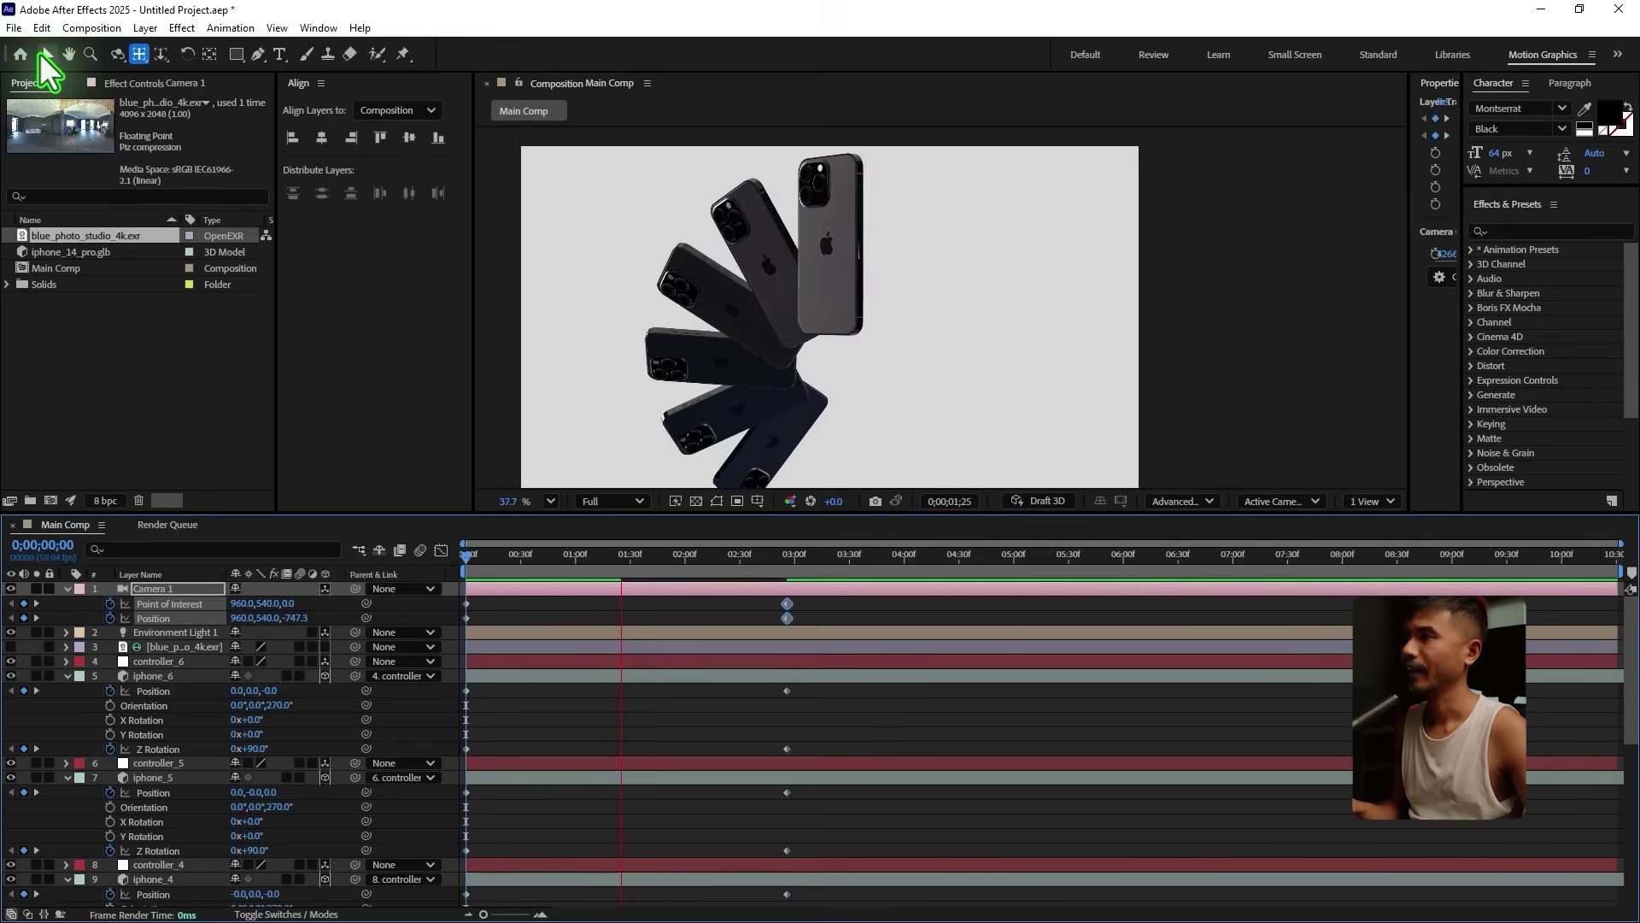
Step: Select layers iphone_1 to iphone_6, collapse their properties, and move them together below all the controller layers
{"action": "left_click", "coordinate": [44, 54]}
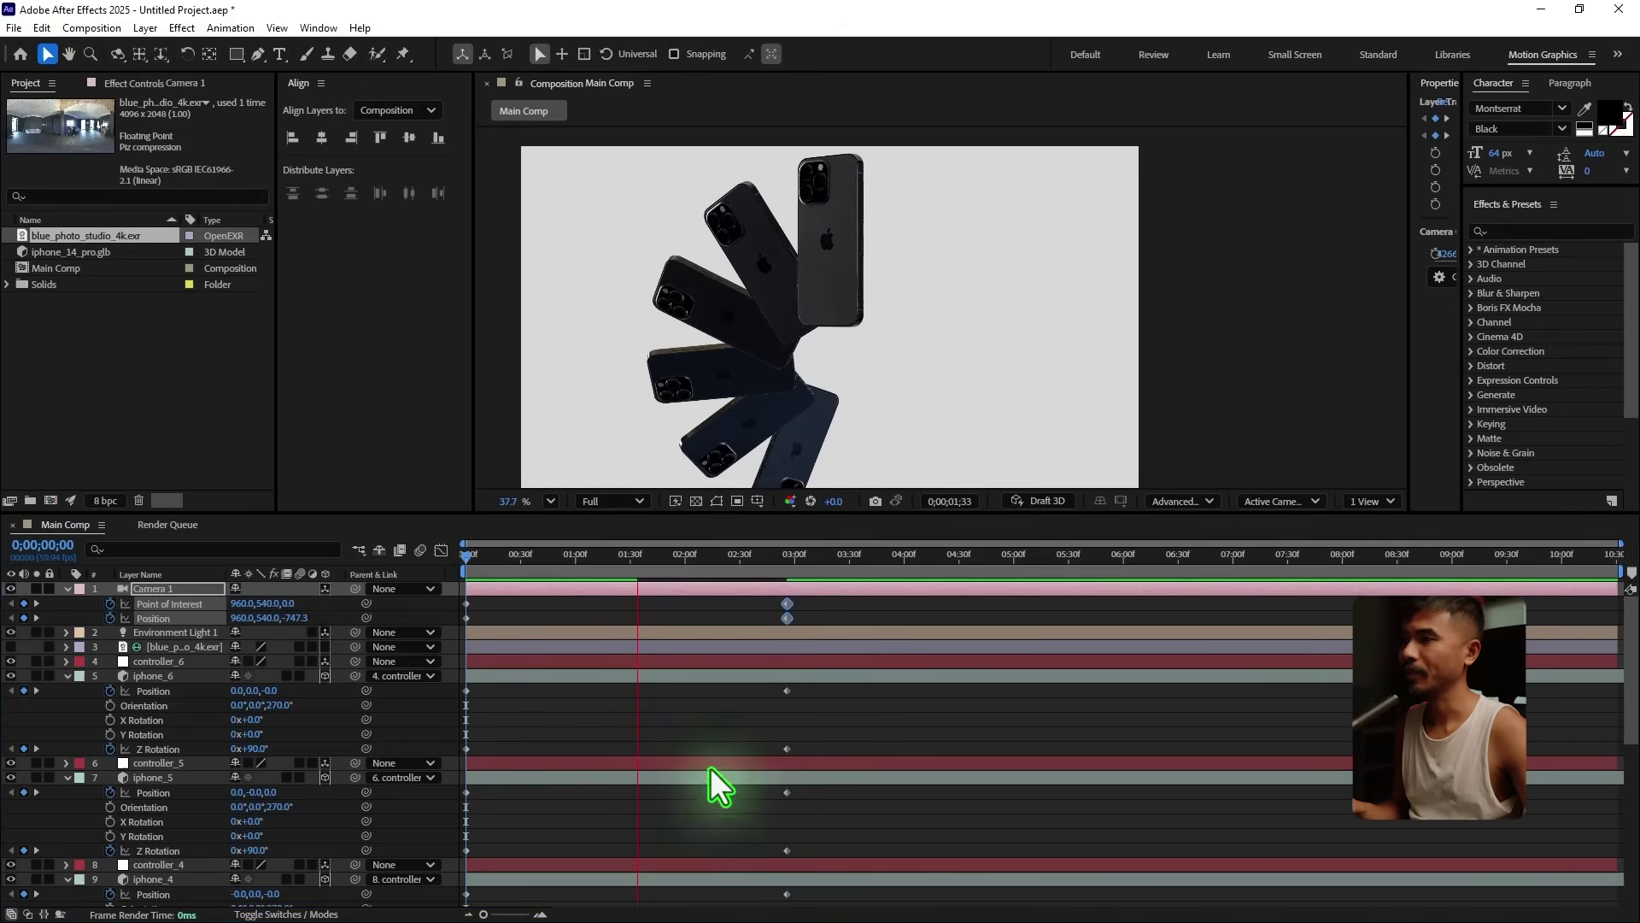
{"action": "left_click", "coordinate": [167, 676]}
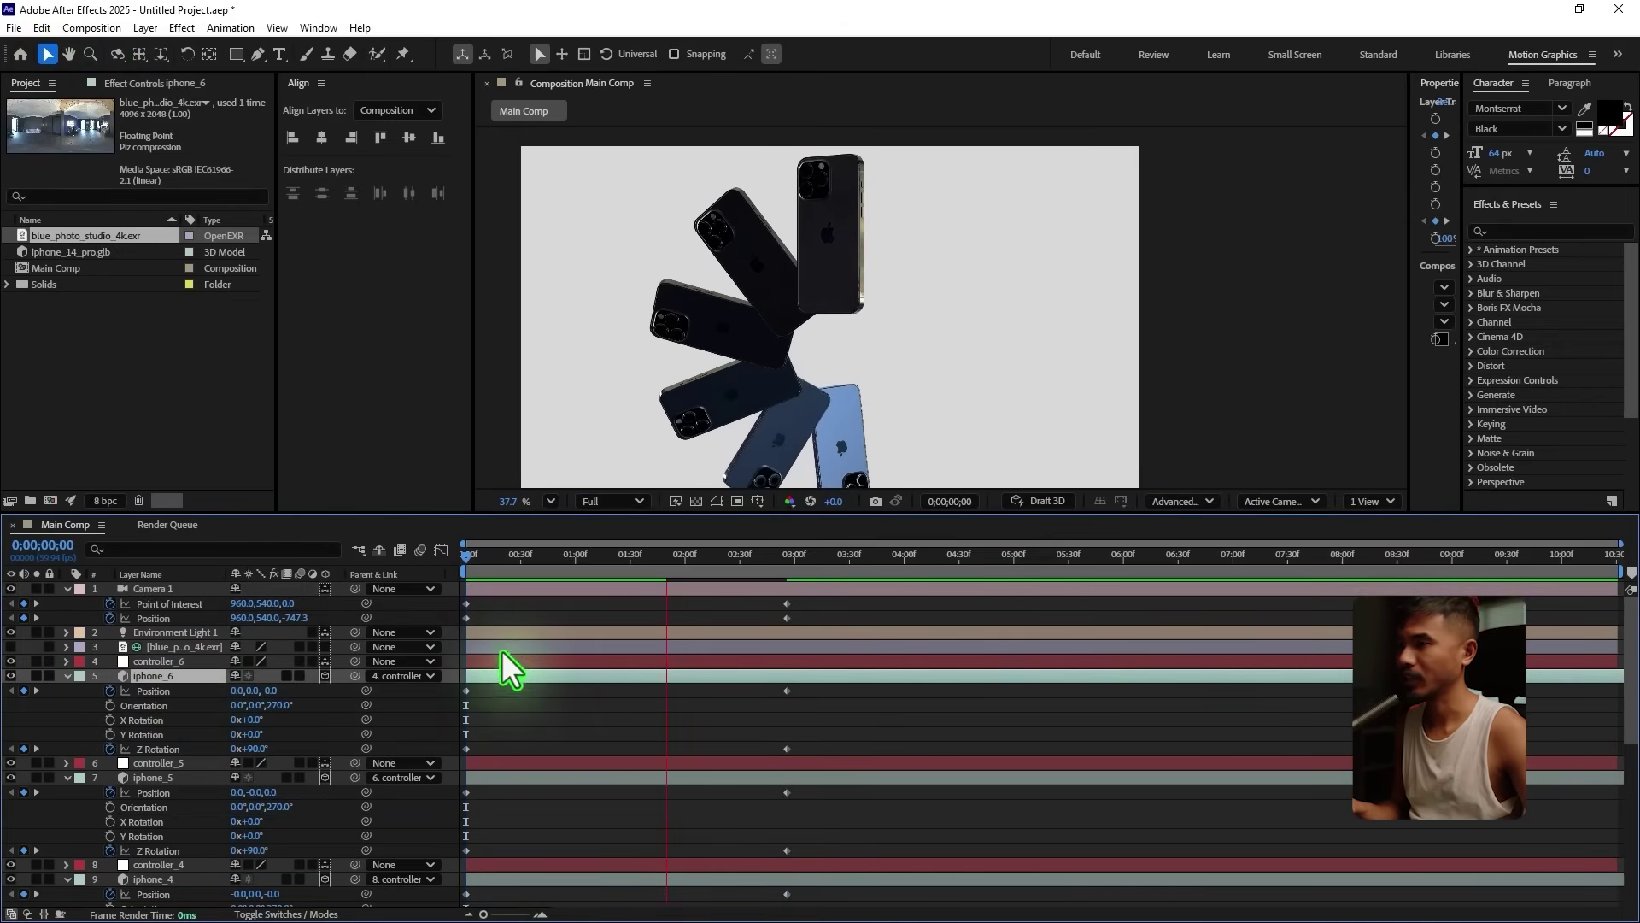
{"action": "left_click", "coordinate": [152, 777], "text": "ctrl"}
{"action": "left_click", "coordinate": [171, 791], "text": "ctrl"}
{"action": "scroll", "coordinate": [526, 777], "scroll_direction": "down", "scroll_amount": 5}
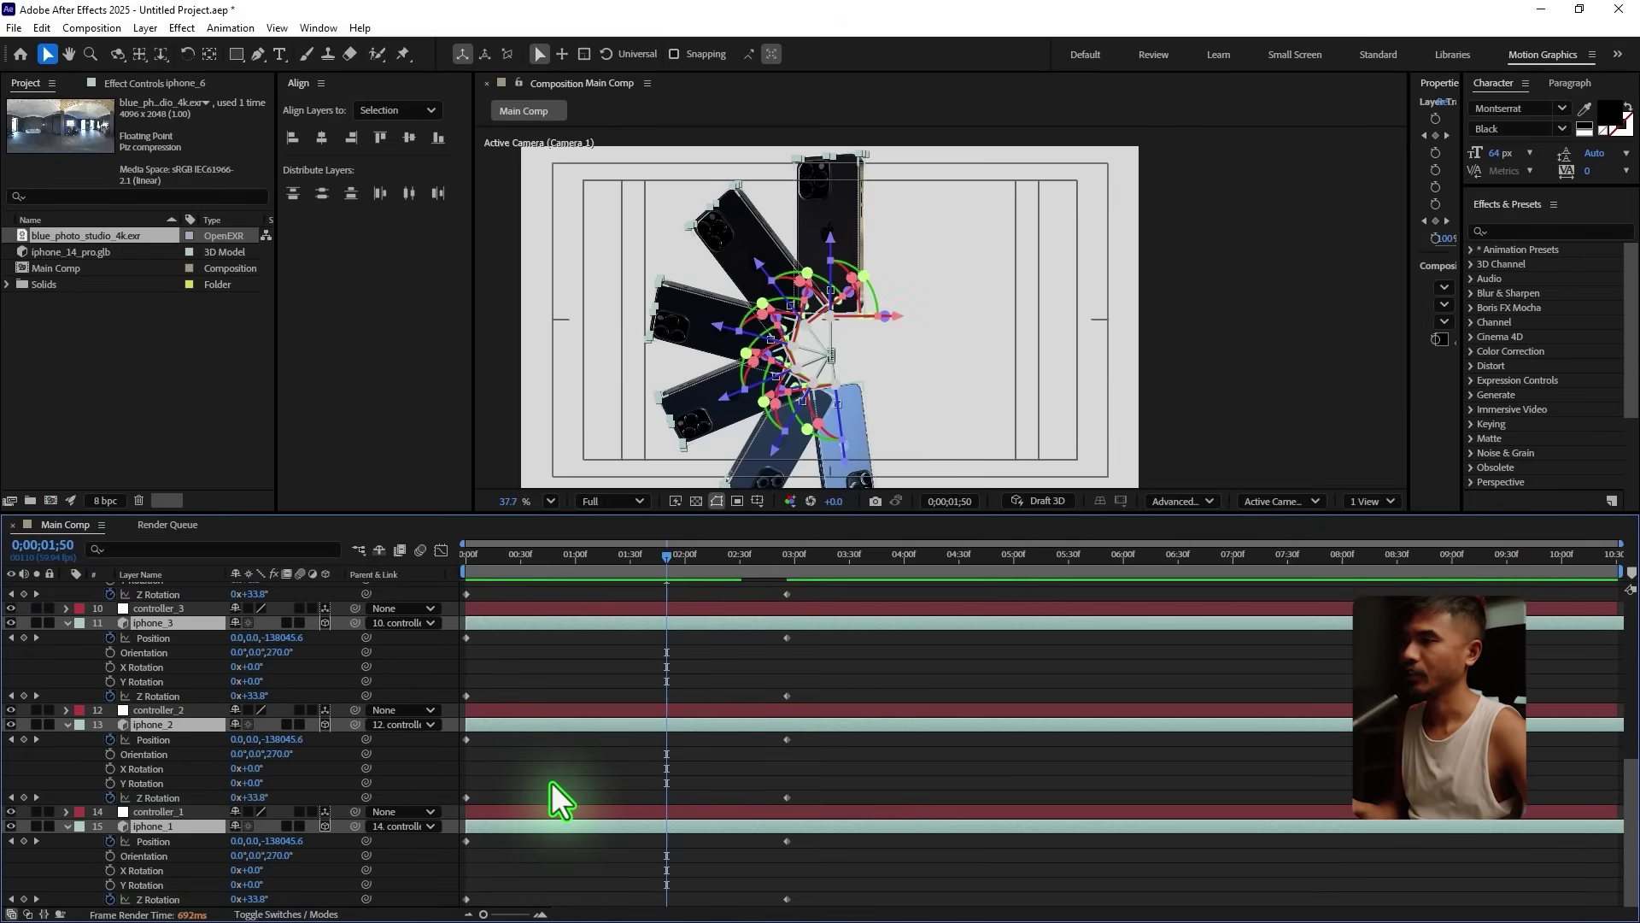
{"action": "scroll", "coordinate": [786, 778], "scroll_direction": "up", "scroll_amount": 5}
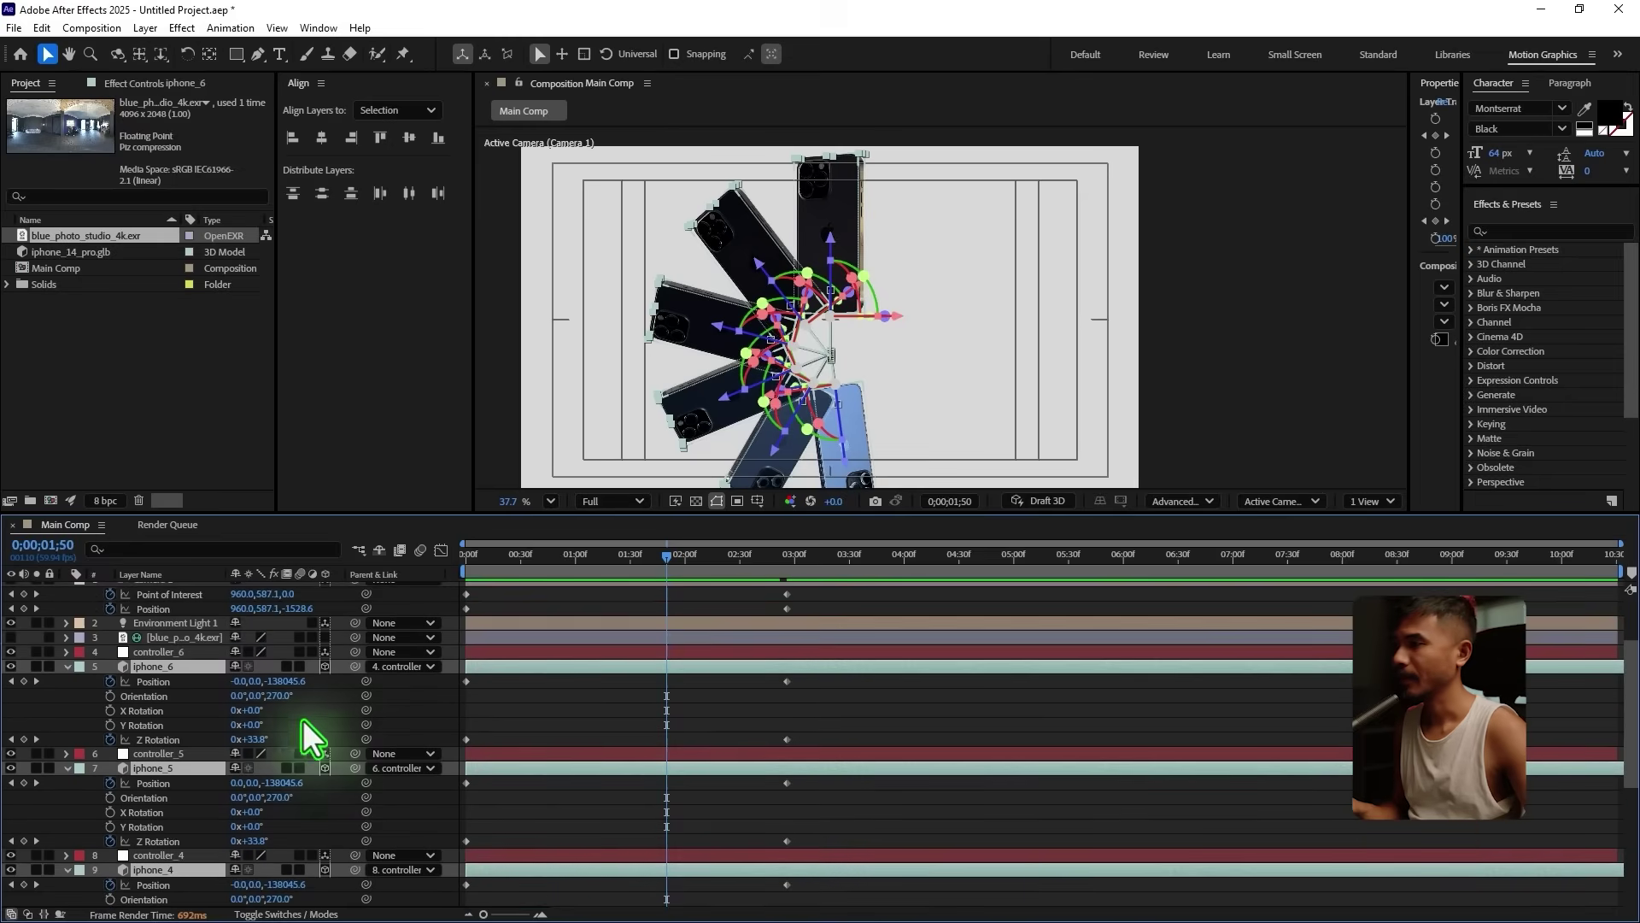
{"action": "left_click", "coordinate": [66, 666]}
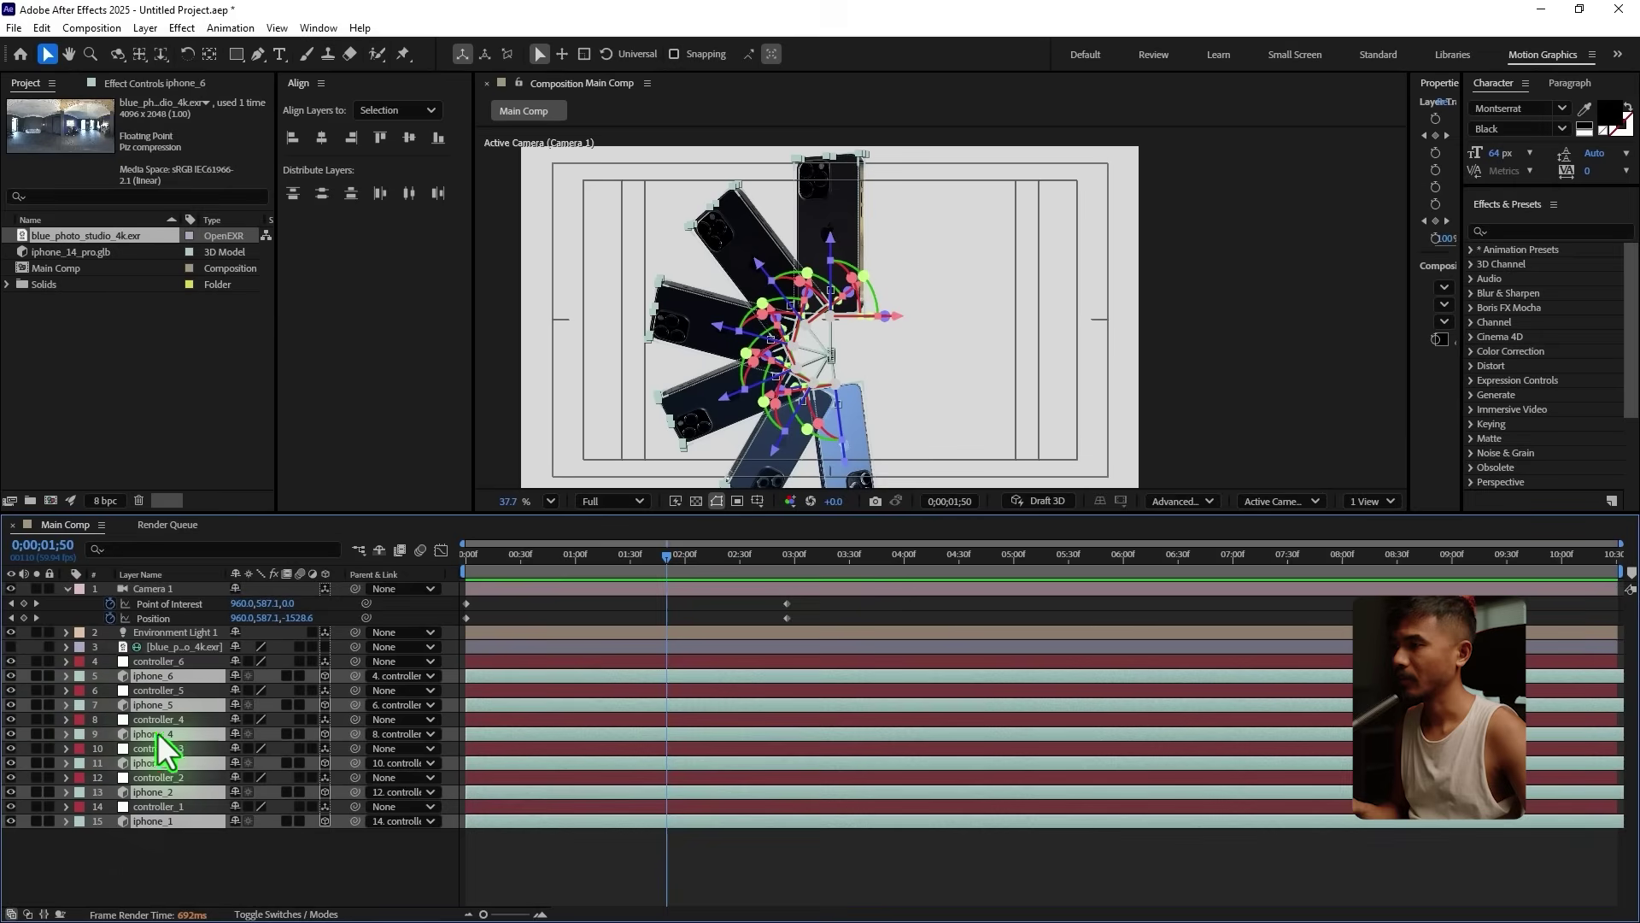
{"action": "left_click_drag", "start_coordinate": [166, 675], "coordinate": [168, 697]}
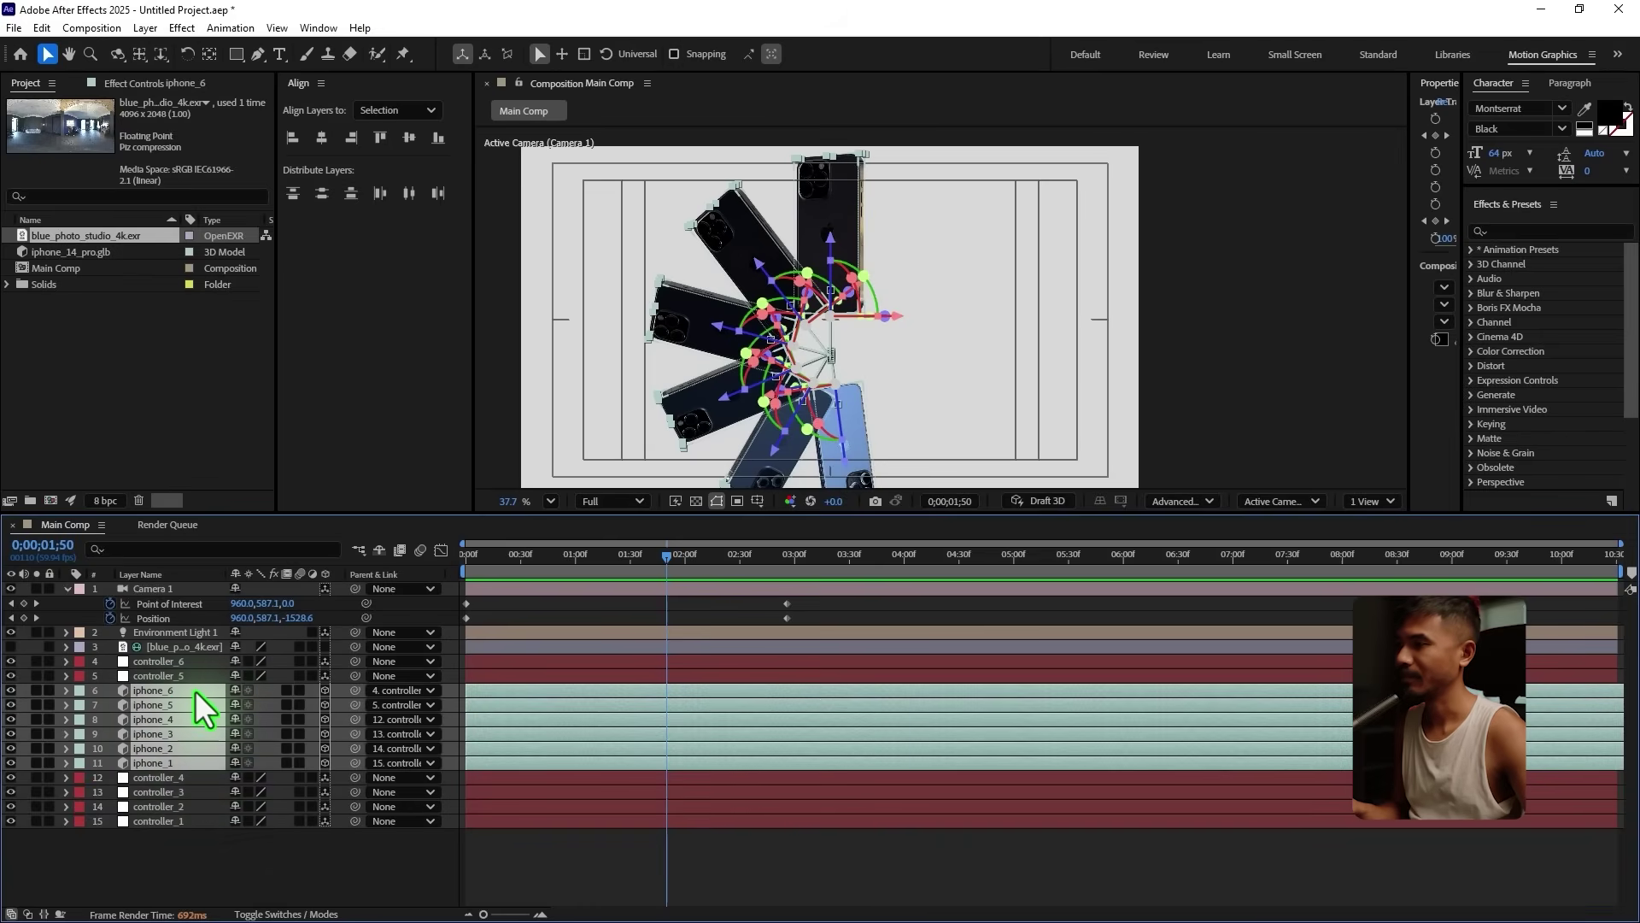
{"action": "left_click_drag", "start_coordinate": [174, 689], "coordinate": [183, 817]}
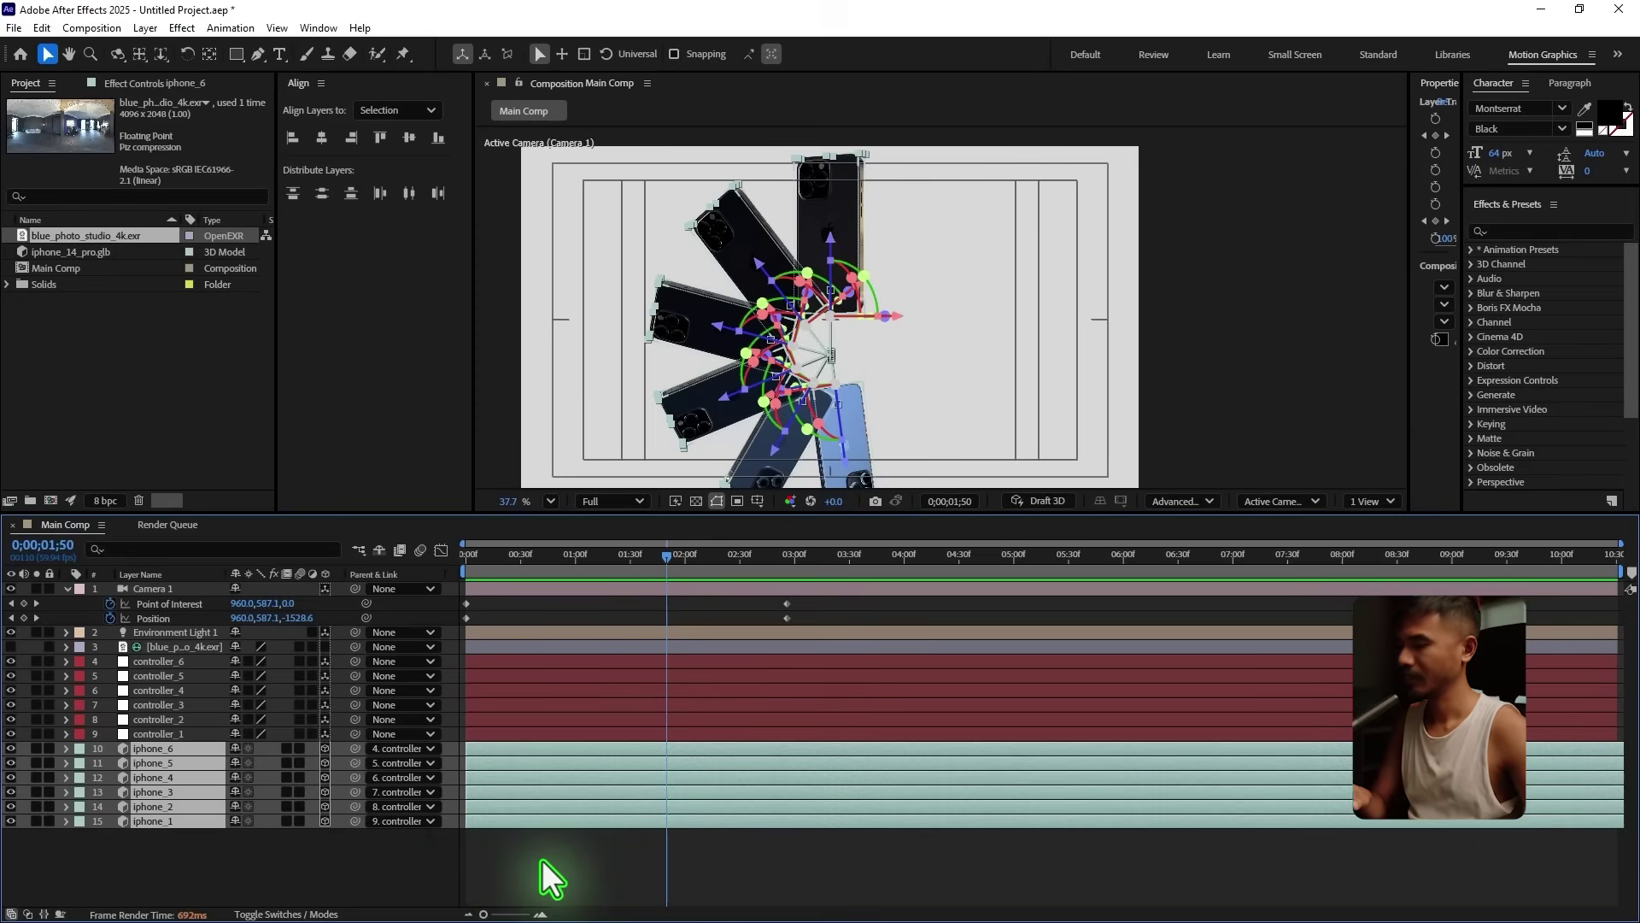
Step: Show only the iPhone layers' keyframed properties and set Z Rotation of all six to 1x+0.0° at 0;00;08;39
{"action": "key", "text": "u"}
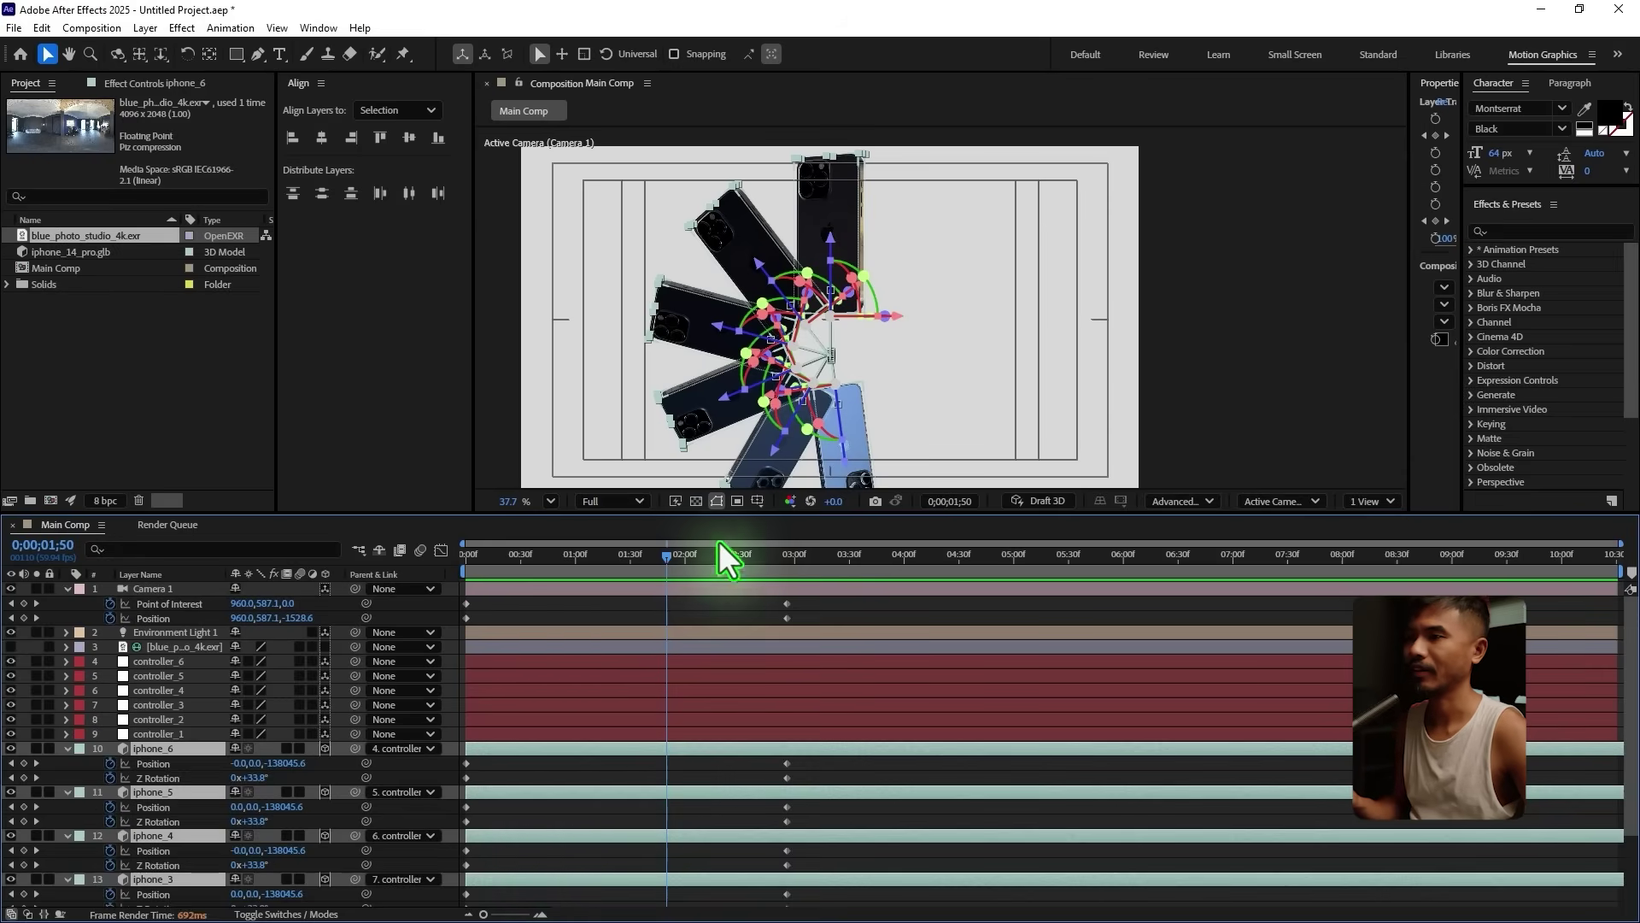
{"action": "key", "text": "space"}
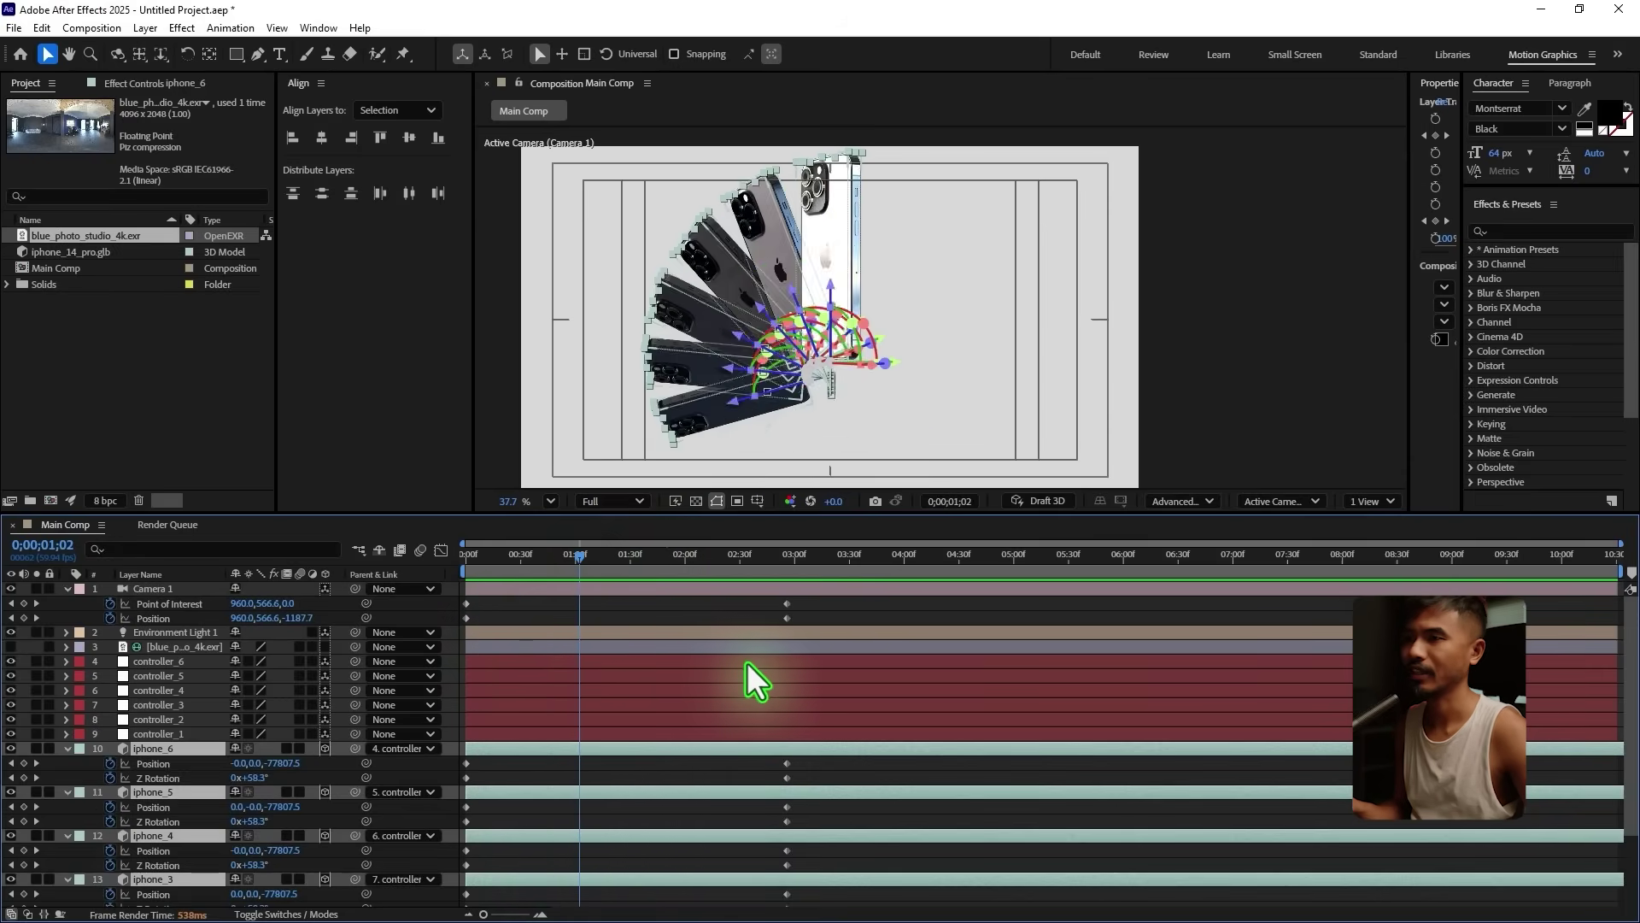
{"action": "key", "text": "space"}
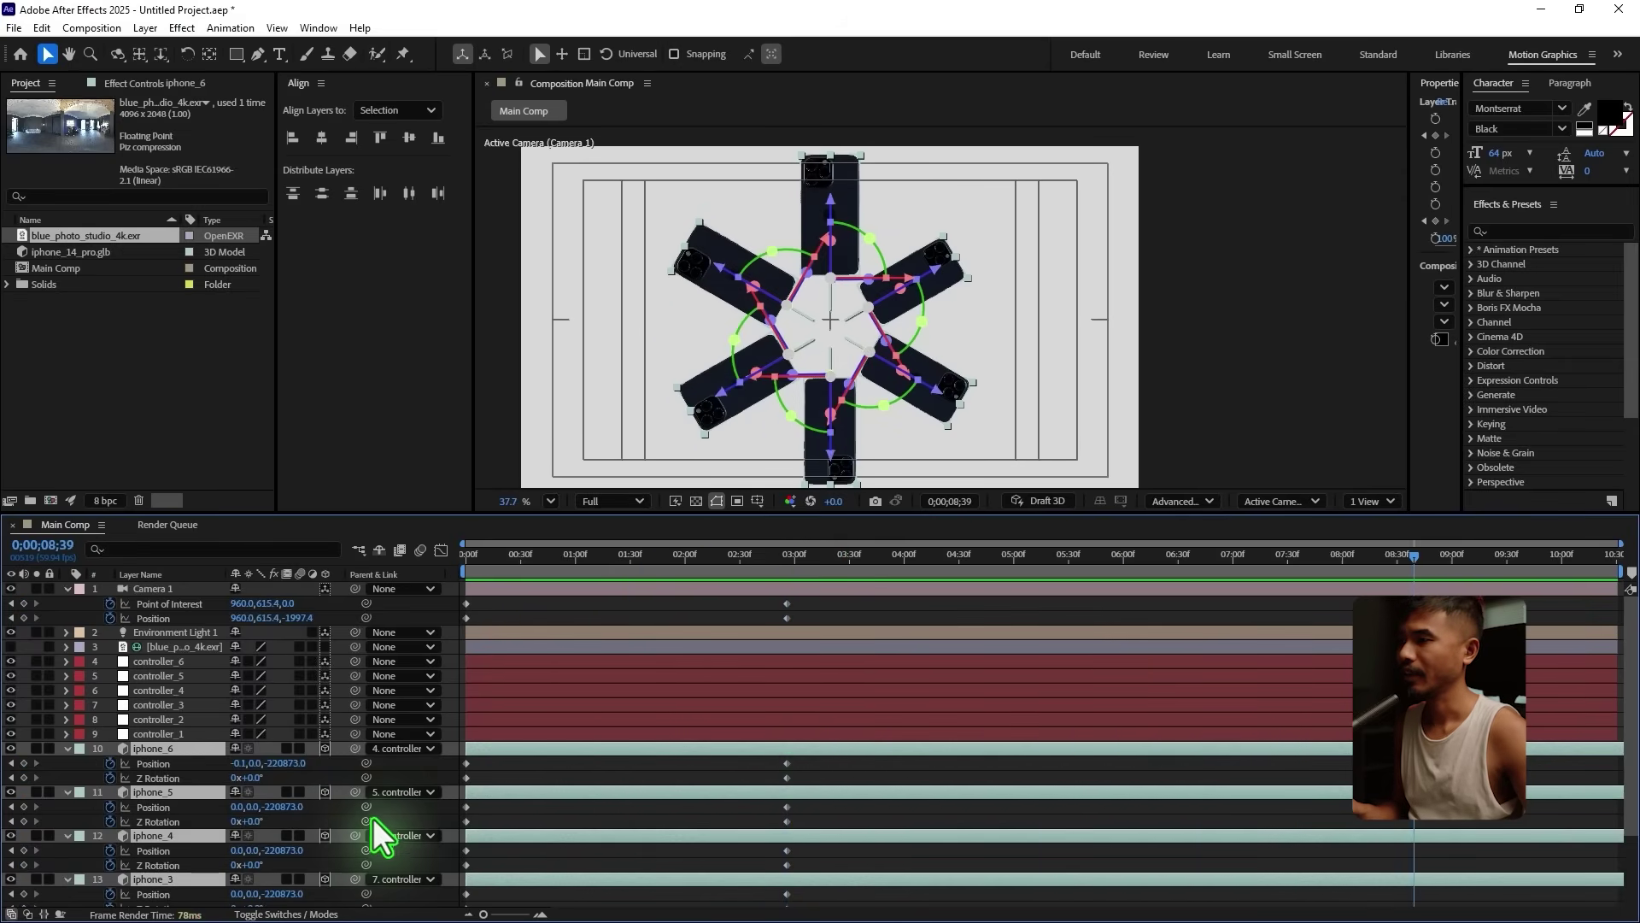
{"action": "left_click", "coordinate": [233, 779]}
{"action": "type", "text": "1"}
{"action": "key", "text": "Return"}
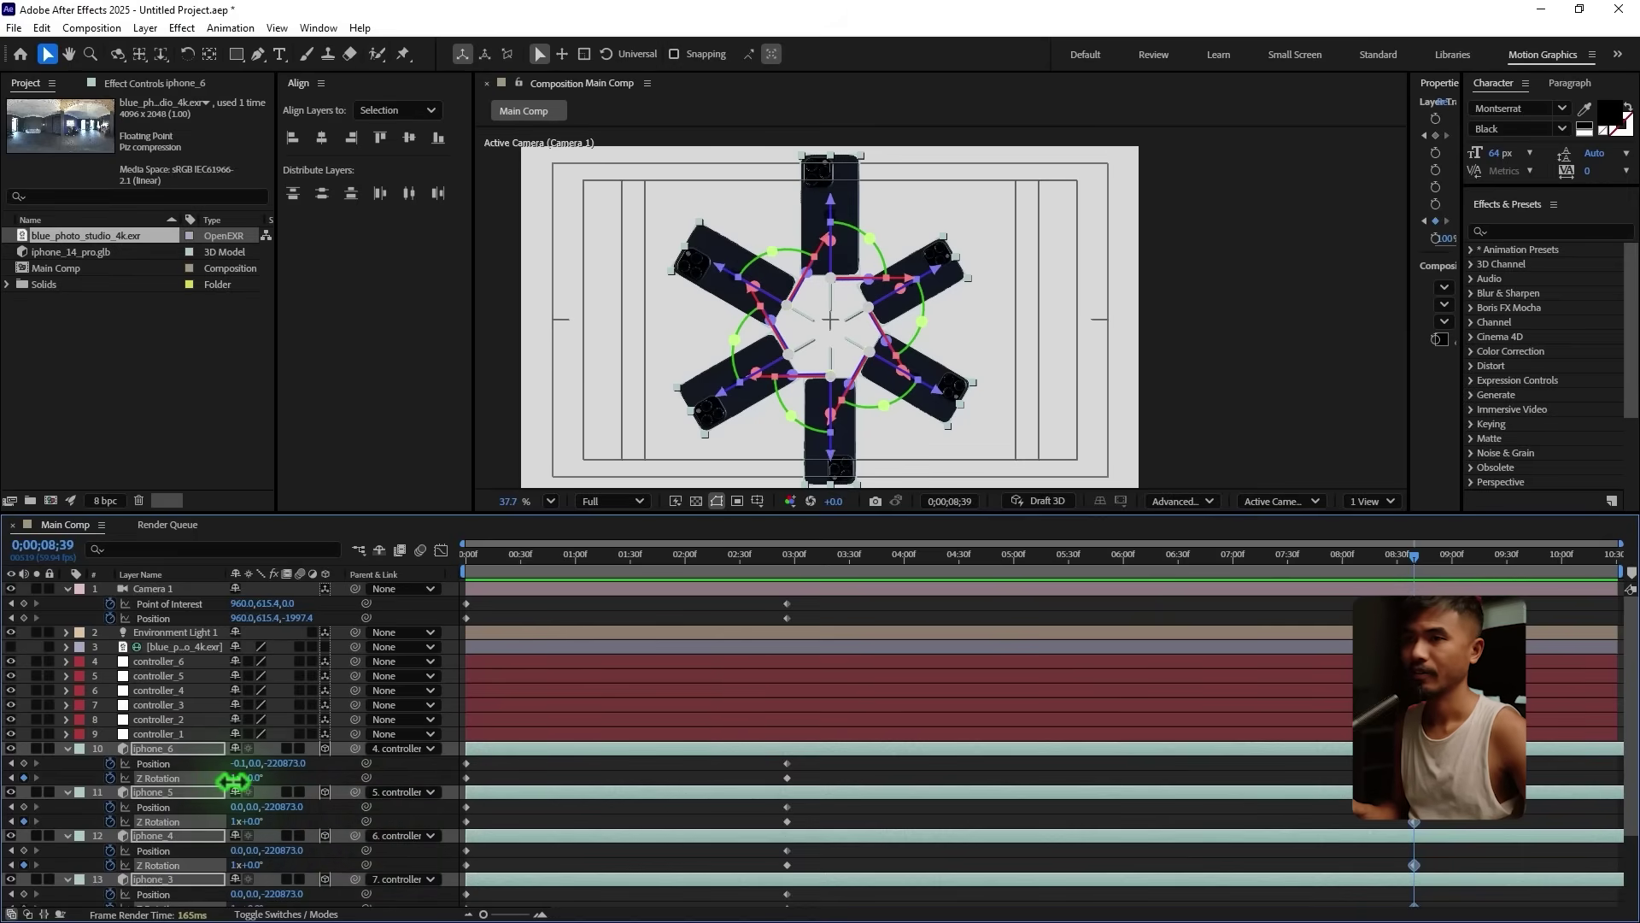
Step: Preview the animation with the added full turn of the phones
{"action": "left_click_drag", "start_coordinate": [762, 561], "coordinate": [894, 598]}
{"action": "key", "text": "space"}
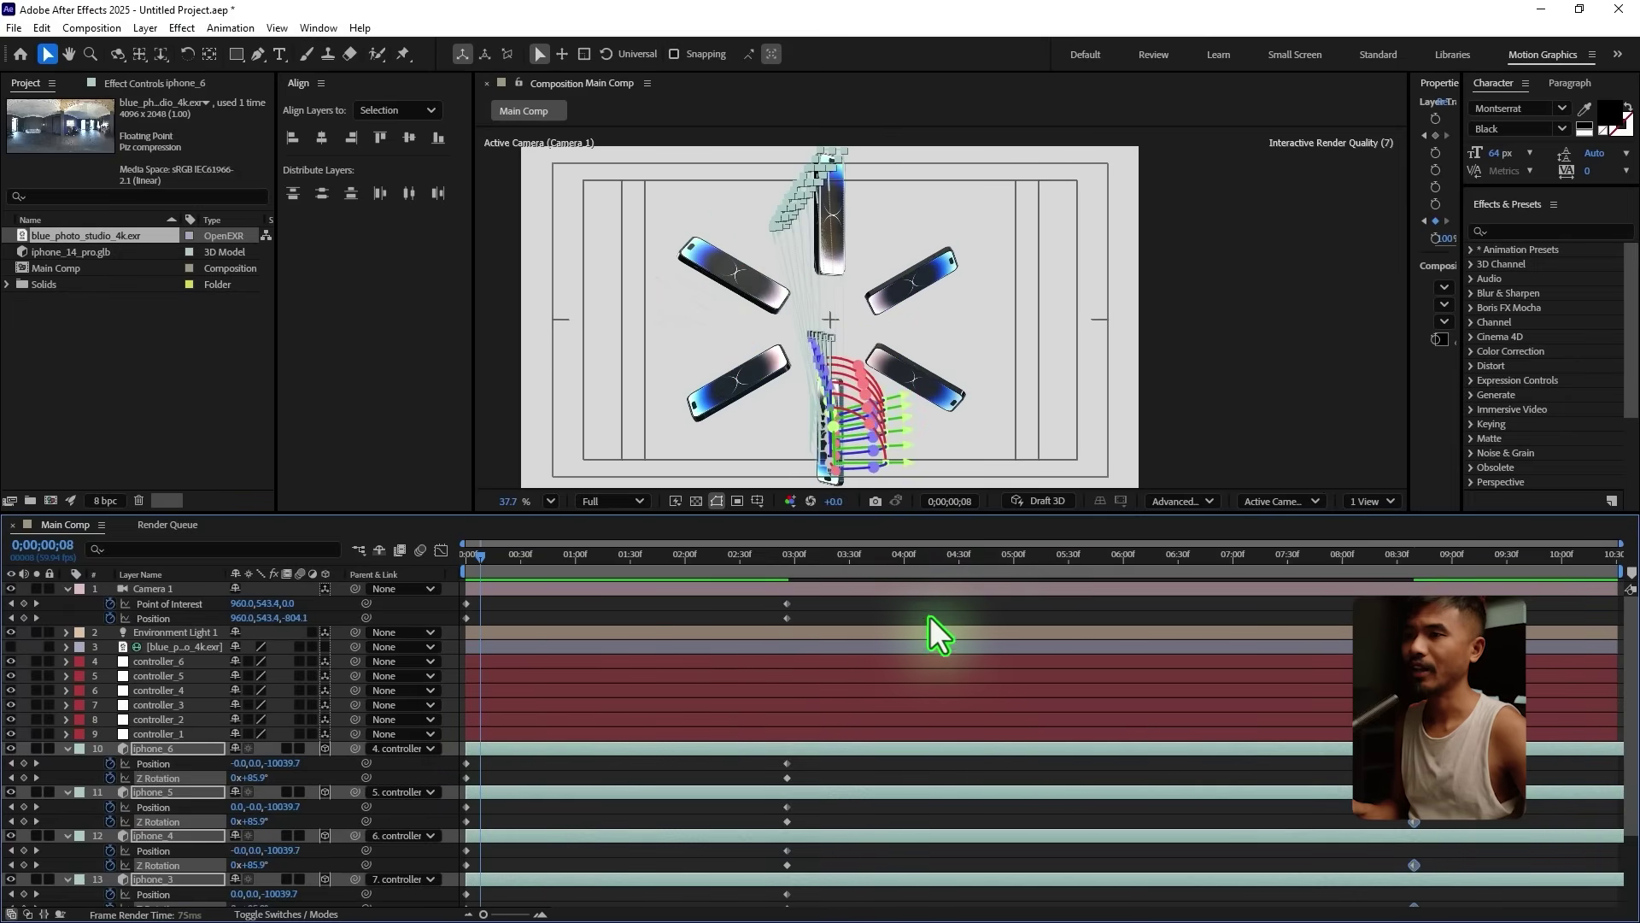
{"action": "key", "text": "Home"}
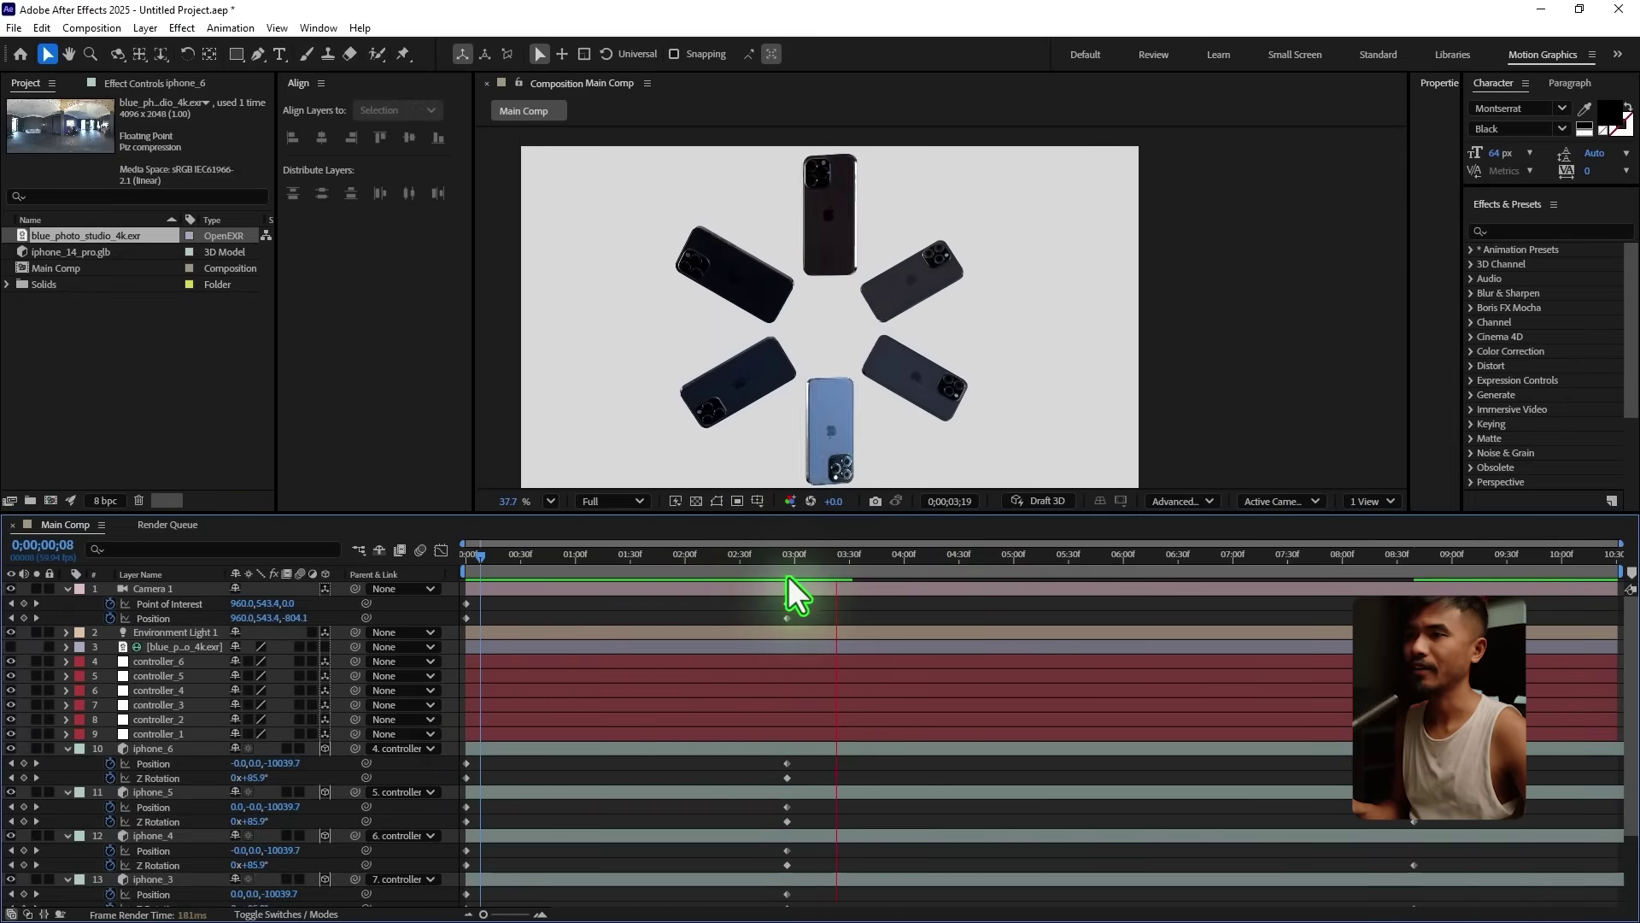
Step: Select Camera 1 and drive its Z Rotation with the expression time*50
{"action": "left_click", "coordinate": [787, 567]}
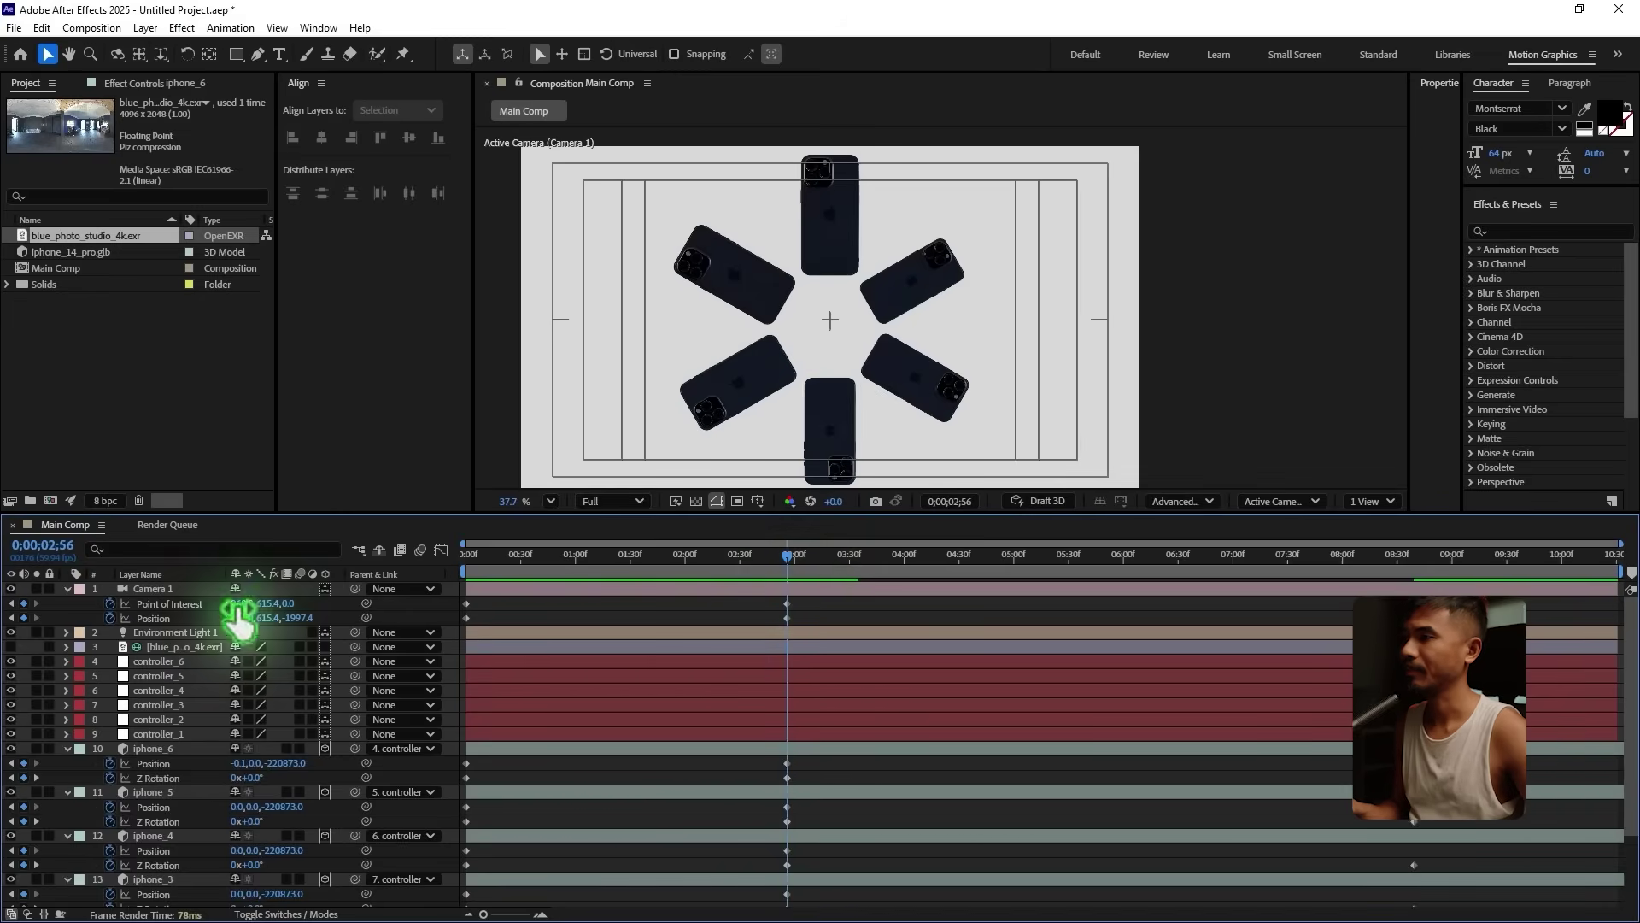
{"action": "left_click", "coordinate": [162, 589]}
{"action": "left_click_drag", "start_coordinate": [740, 555], "coordinate": [410, 611]}
{"action": "left_click_drag", "start_coordinate": [1404, 355], "coordinate": [1151, 366]}
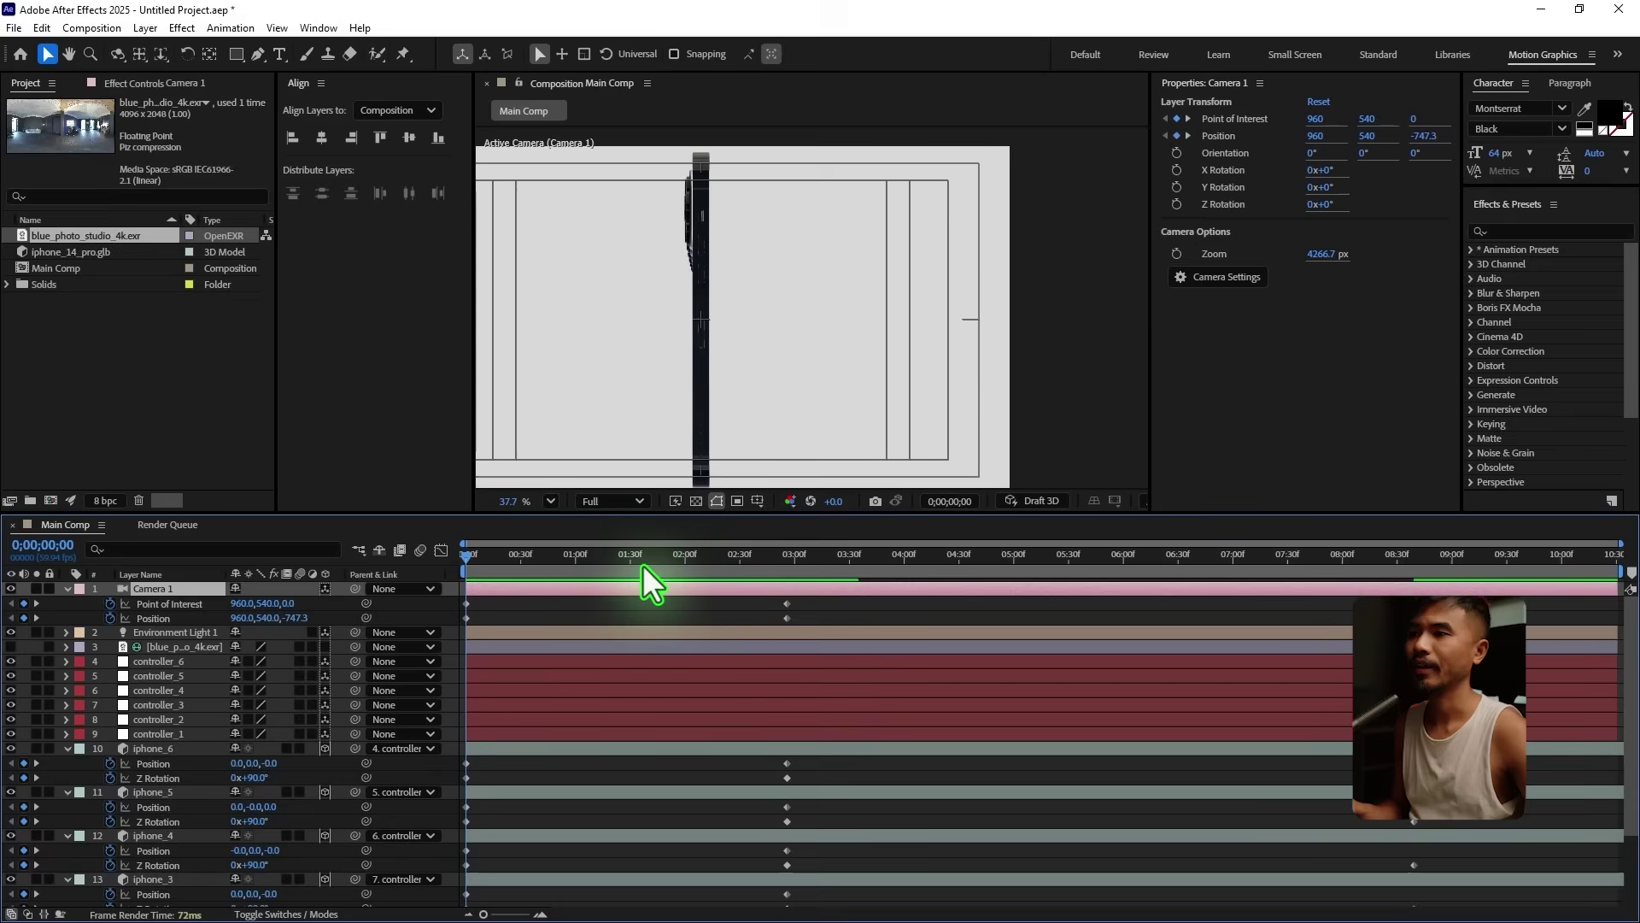
{"action": "left_click_drag", "start_coordinate": [643, 565], "coordinate": [773, 571]}
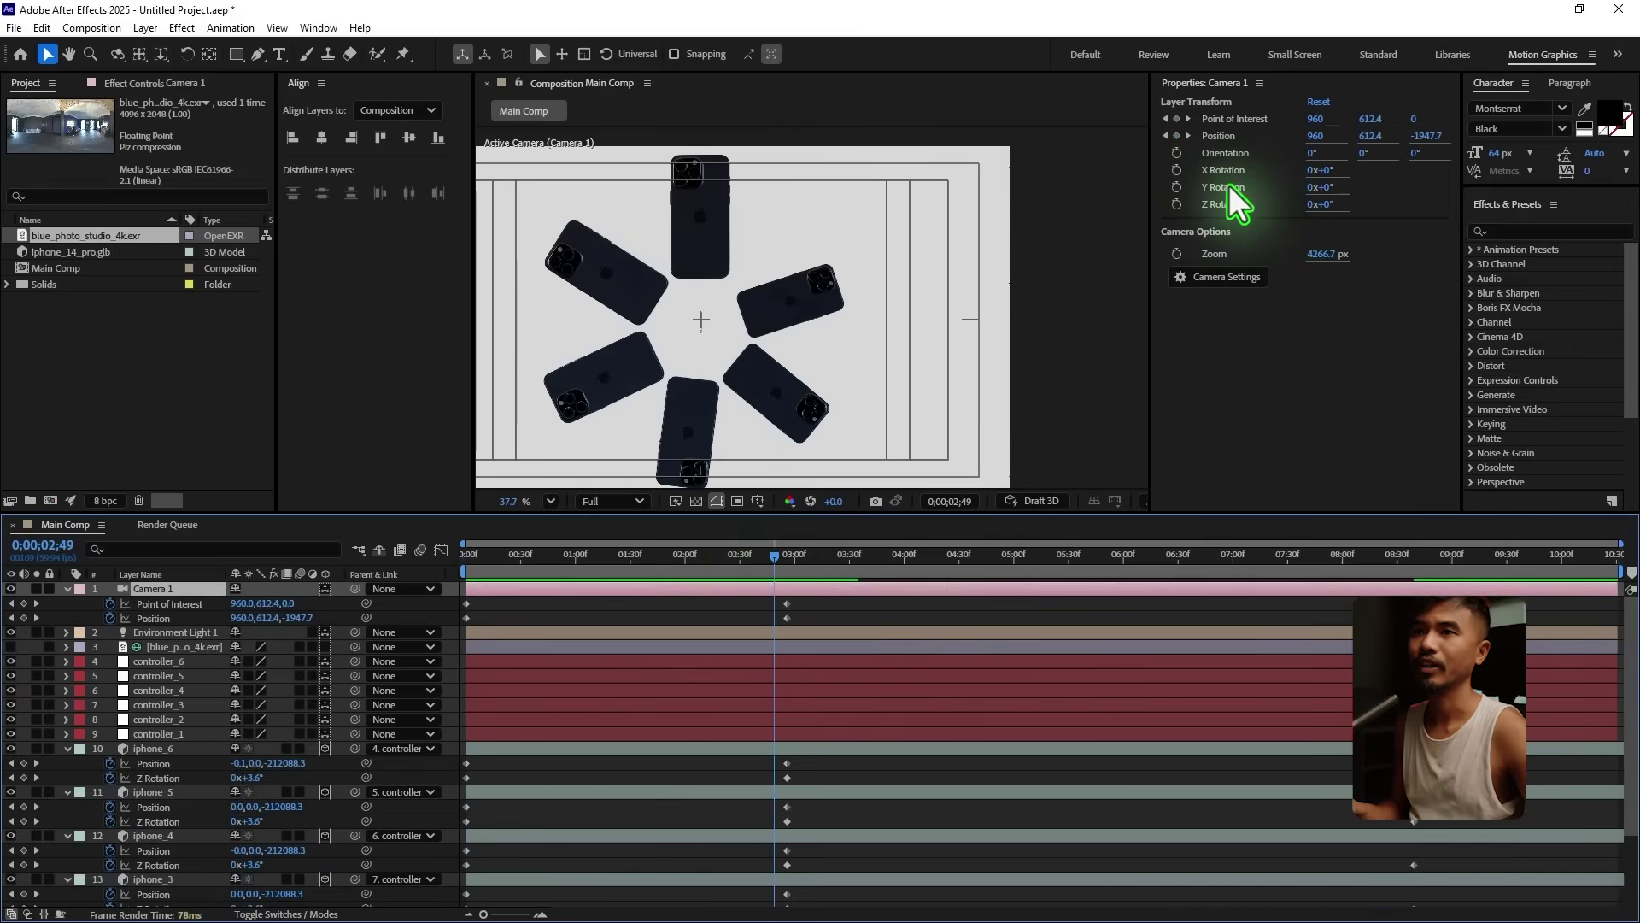
{"action": "left_click_drag", "start_coordinate": [1326, 218], "coordinate": [1333, 213]}
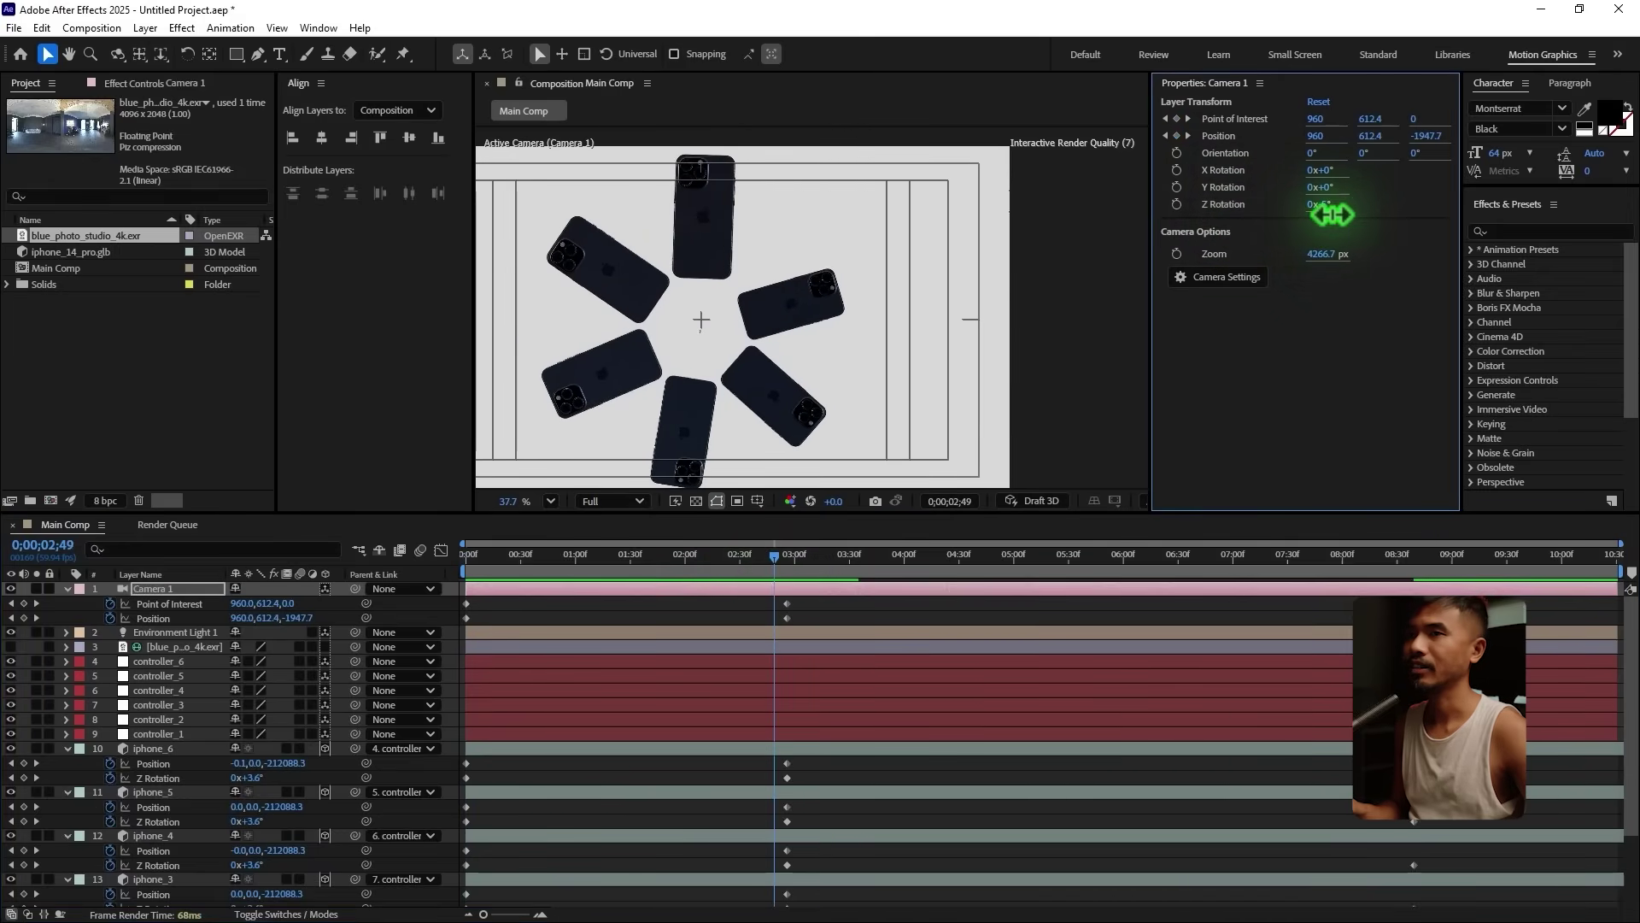
{"action": "left_click", "coordinate": [1176, 205], "text": "alt"}
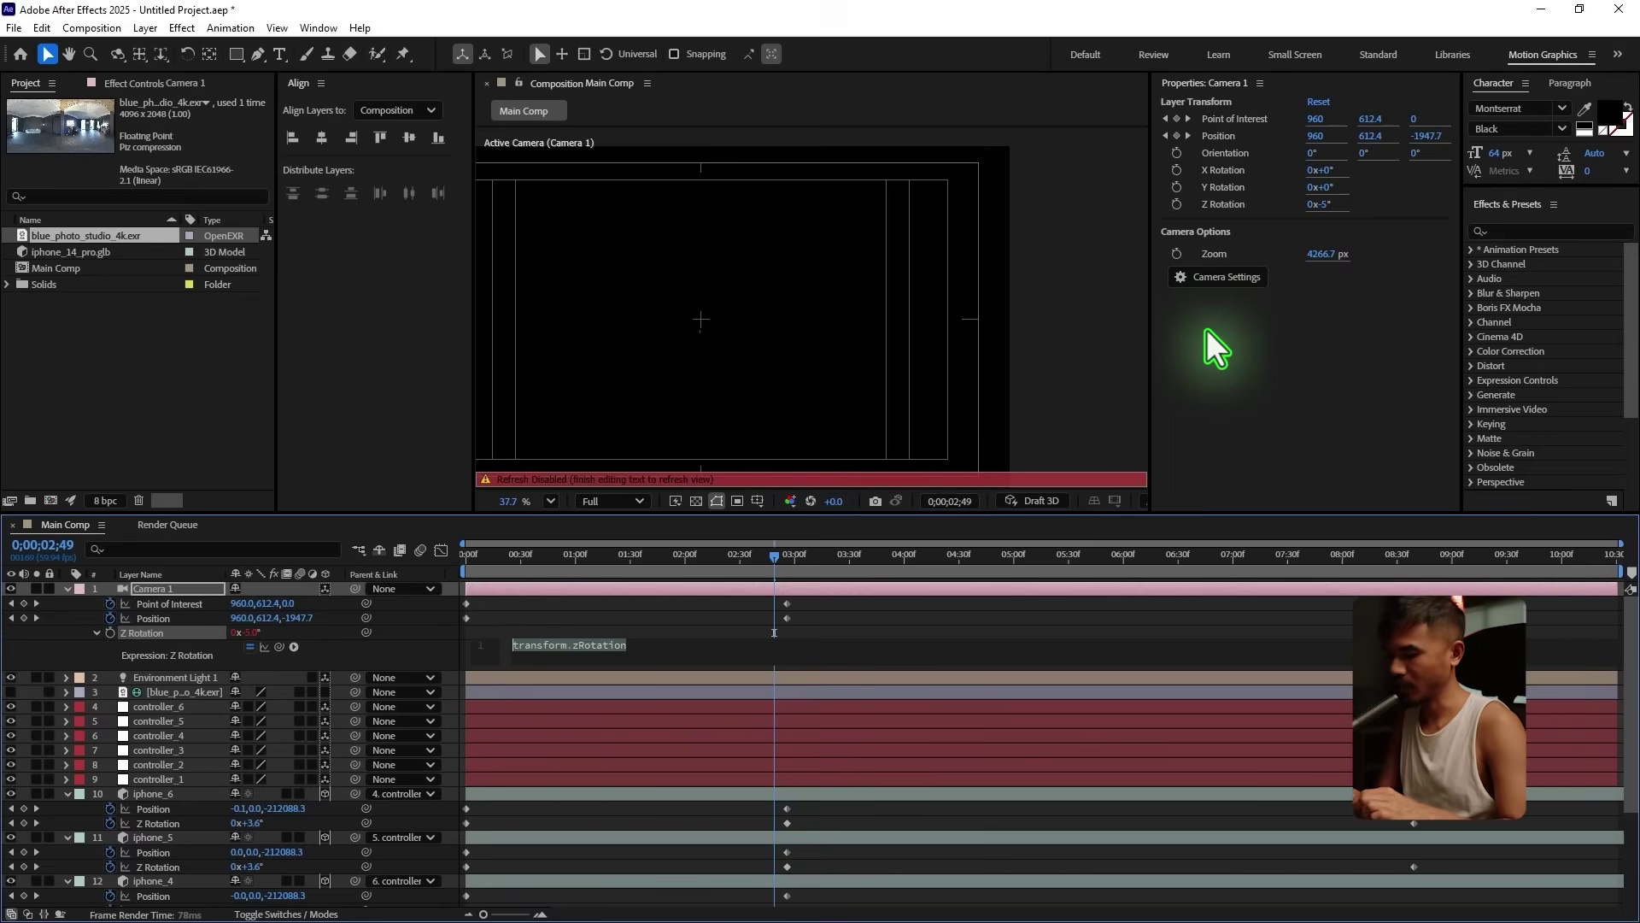
{"action": "type", "text": "time*50"}
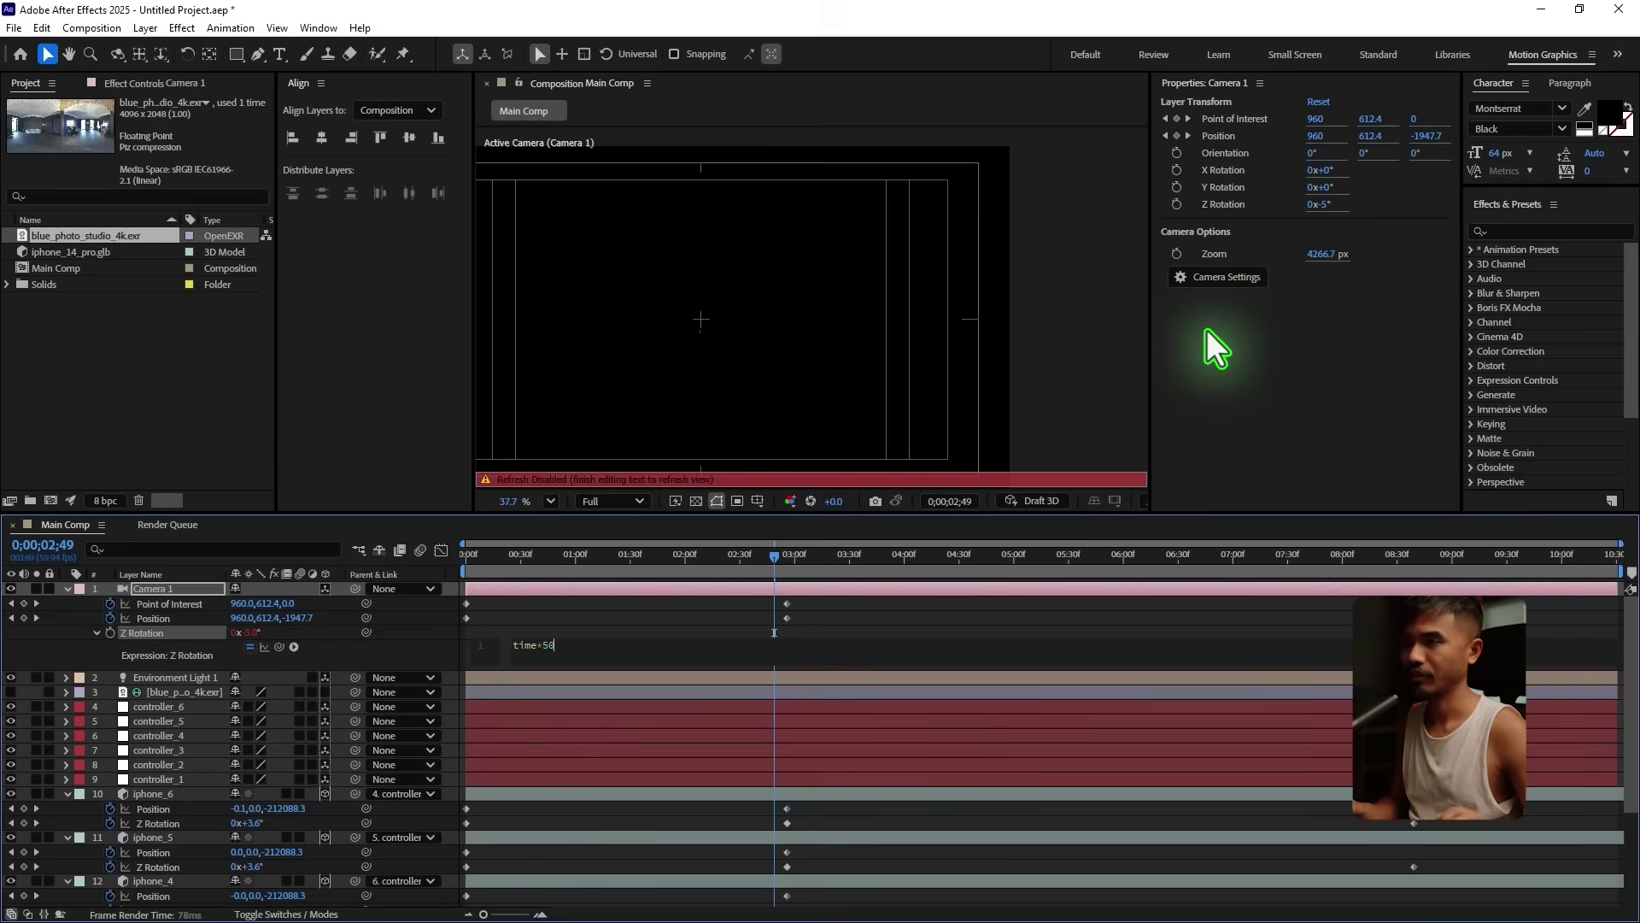
{"action": "key", "text": "KP_Enter"}
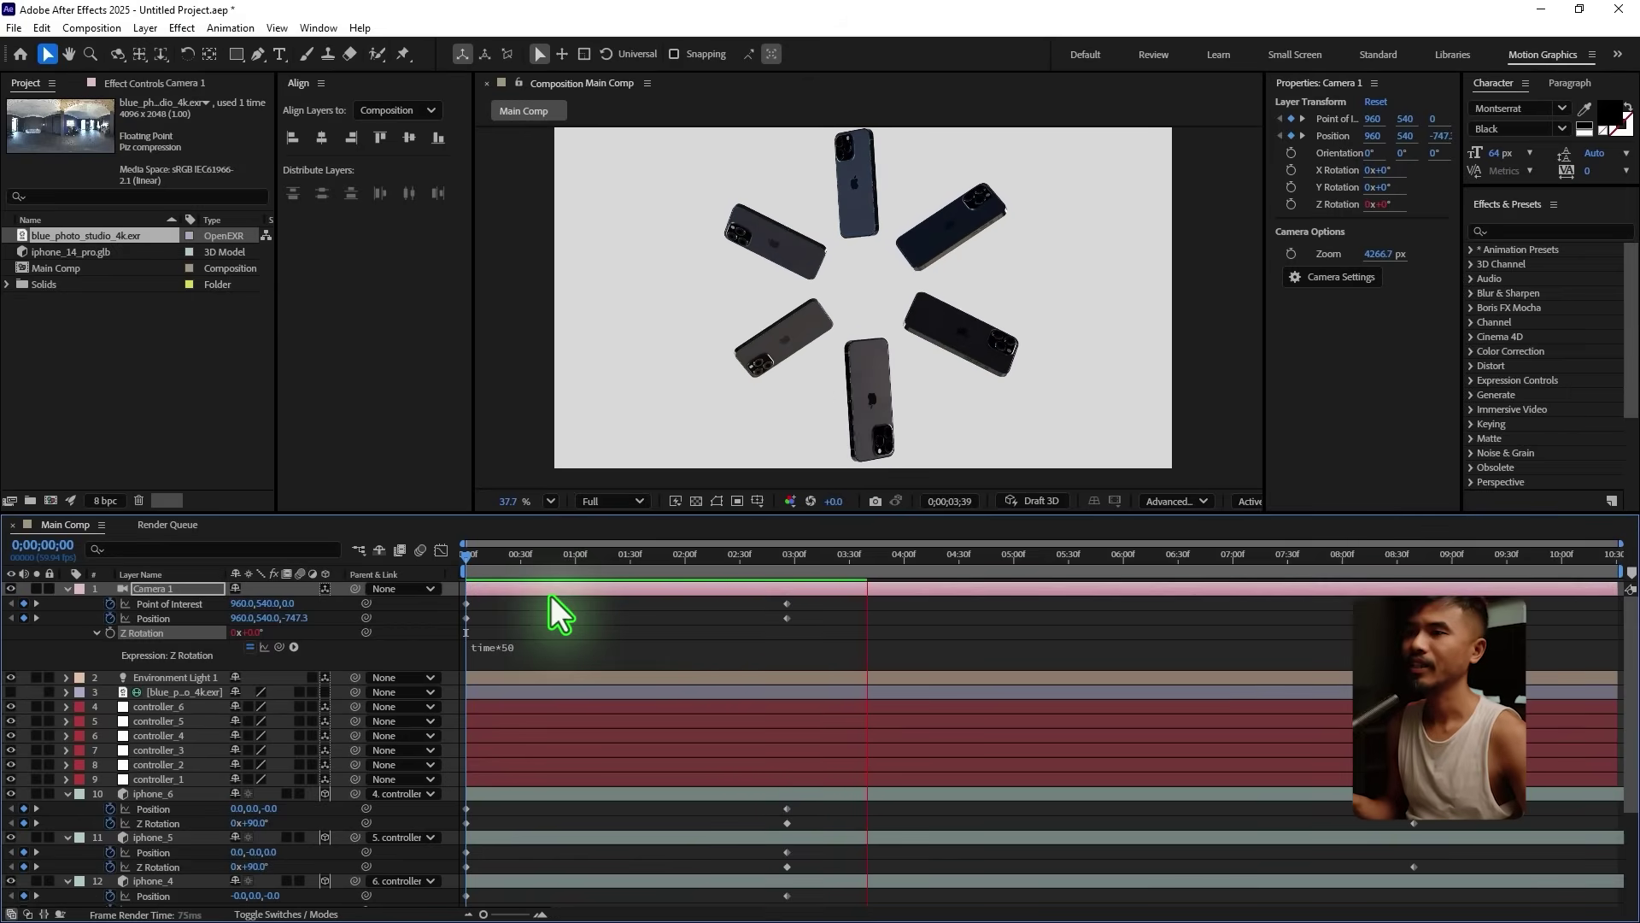
Step: Play and scrub the animation to examine the framing of the phones as the camera rotates
{"action": "key", "text": "space"}
{"action": "key", "text": "space"}
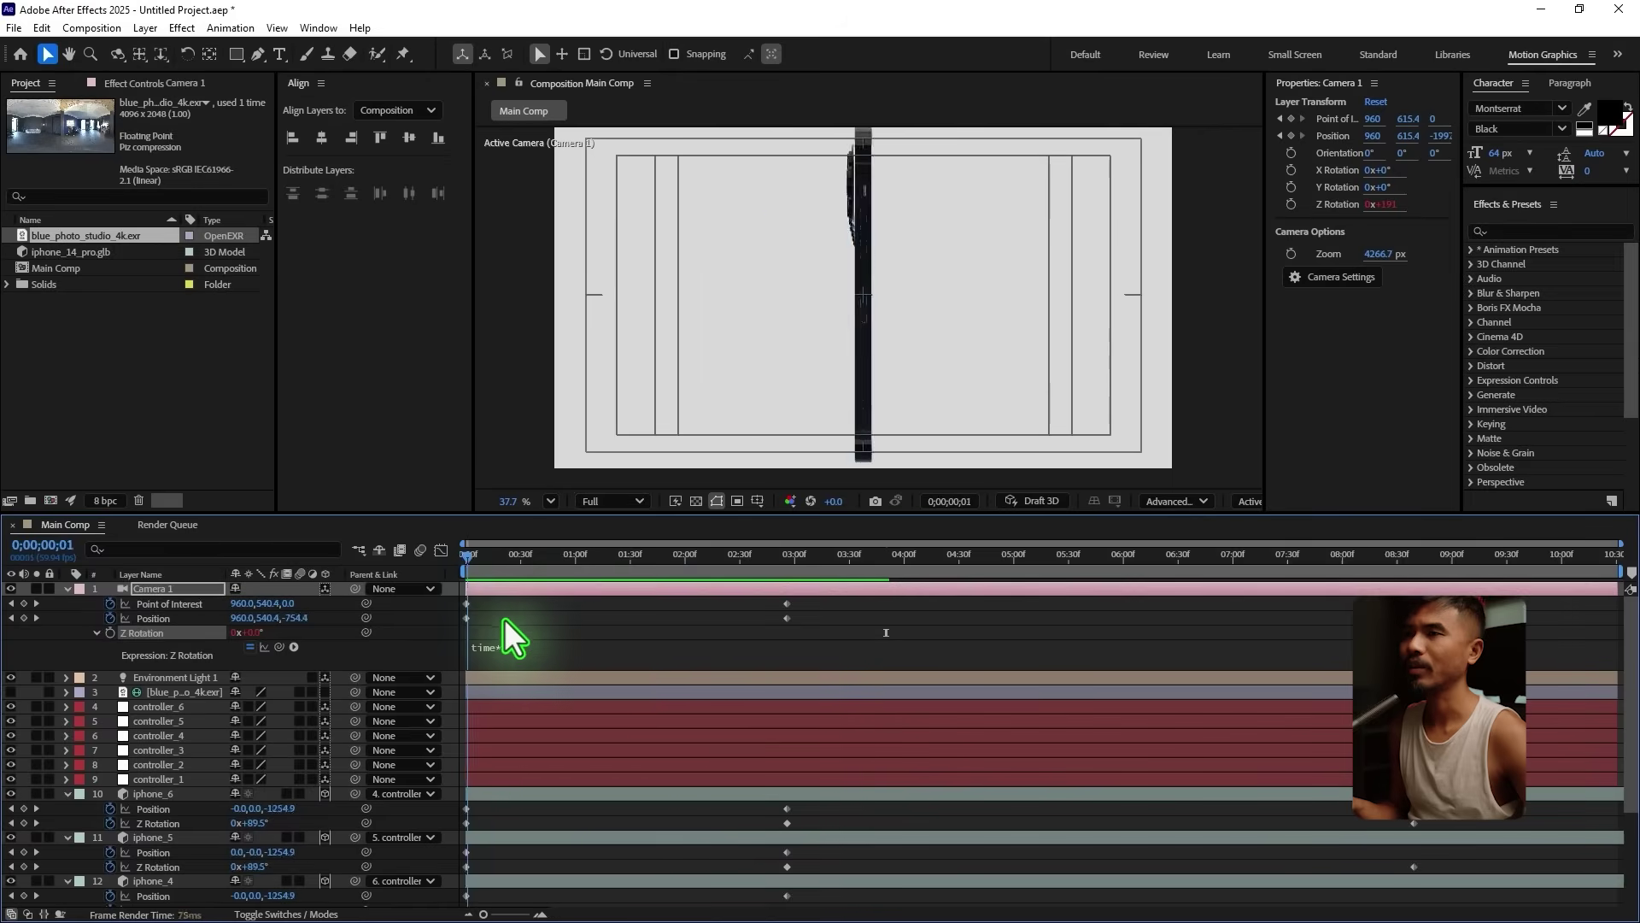
{"action": "left_click_drag", "start_coordinate": [752, 649], "coordinate": [652, 664]}
{"action": "left_click_drag", "start_coordinate": [663, 572], "coordinate": [567, 656]}
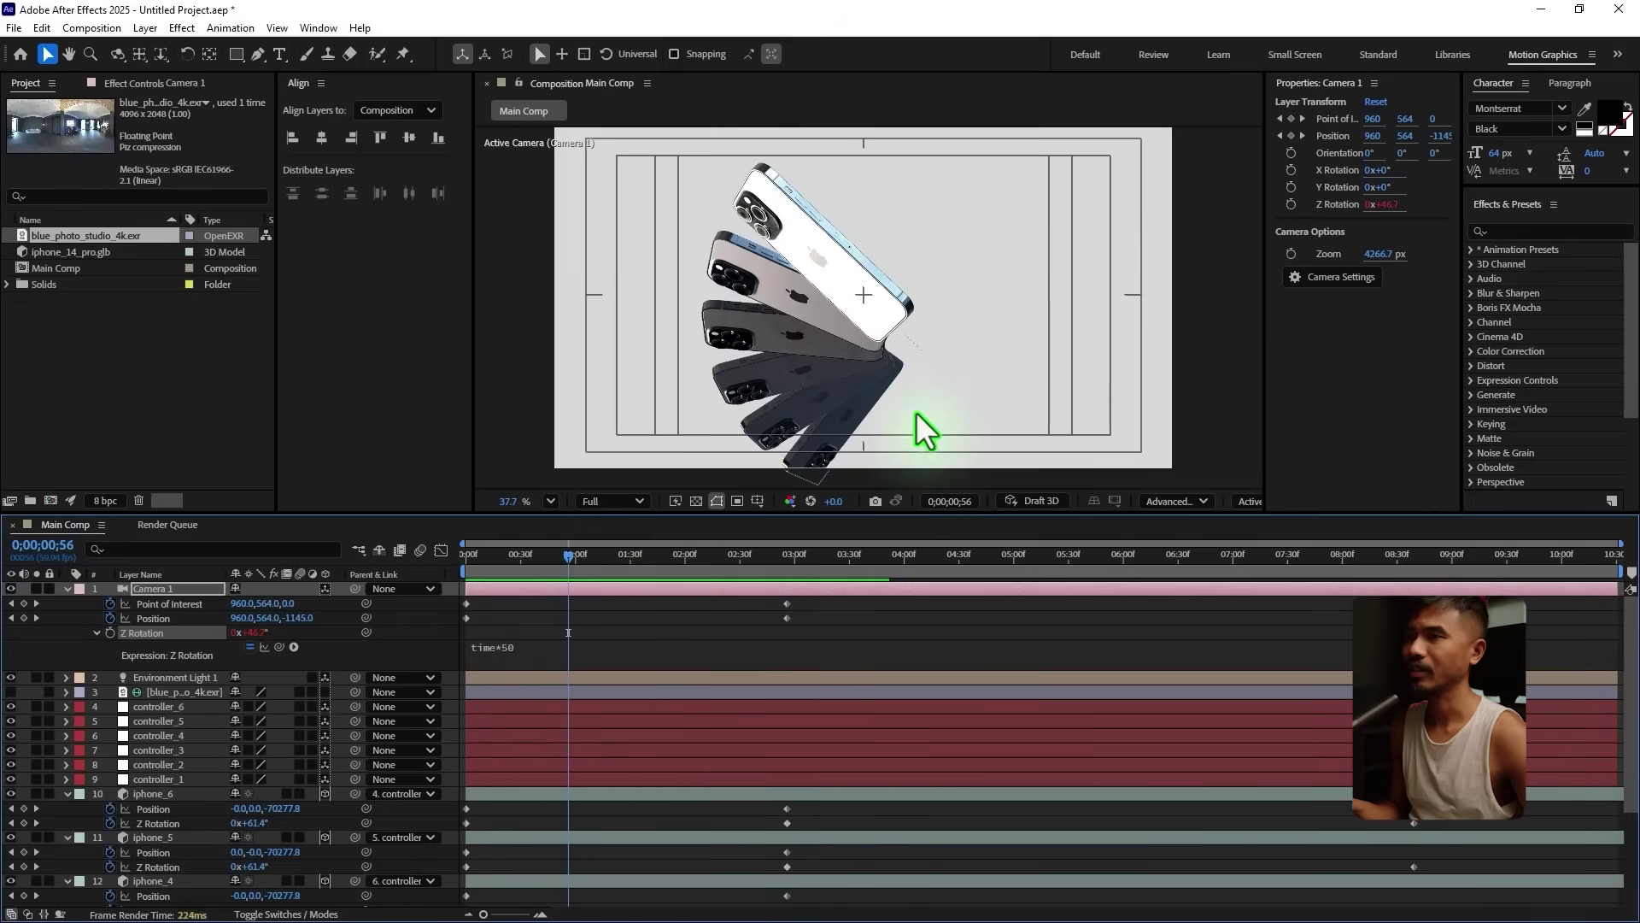
Step: At 0;00;00;00, shift Camera 1 vertically with the Pan Camera tool to a Position Y of about 622.7
{"action": "key", "text": "Home"}
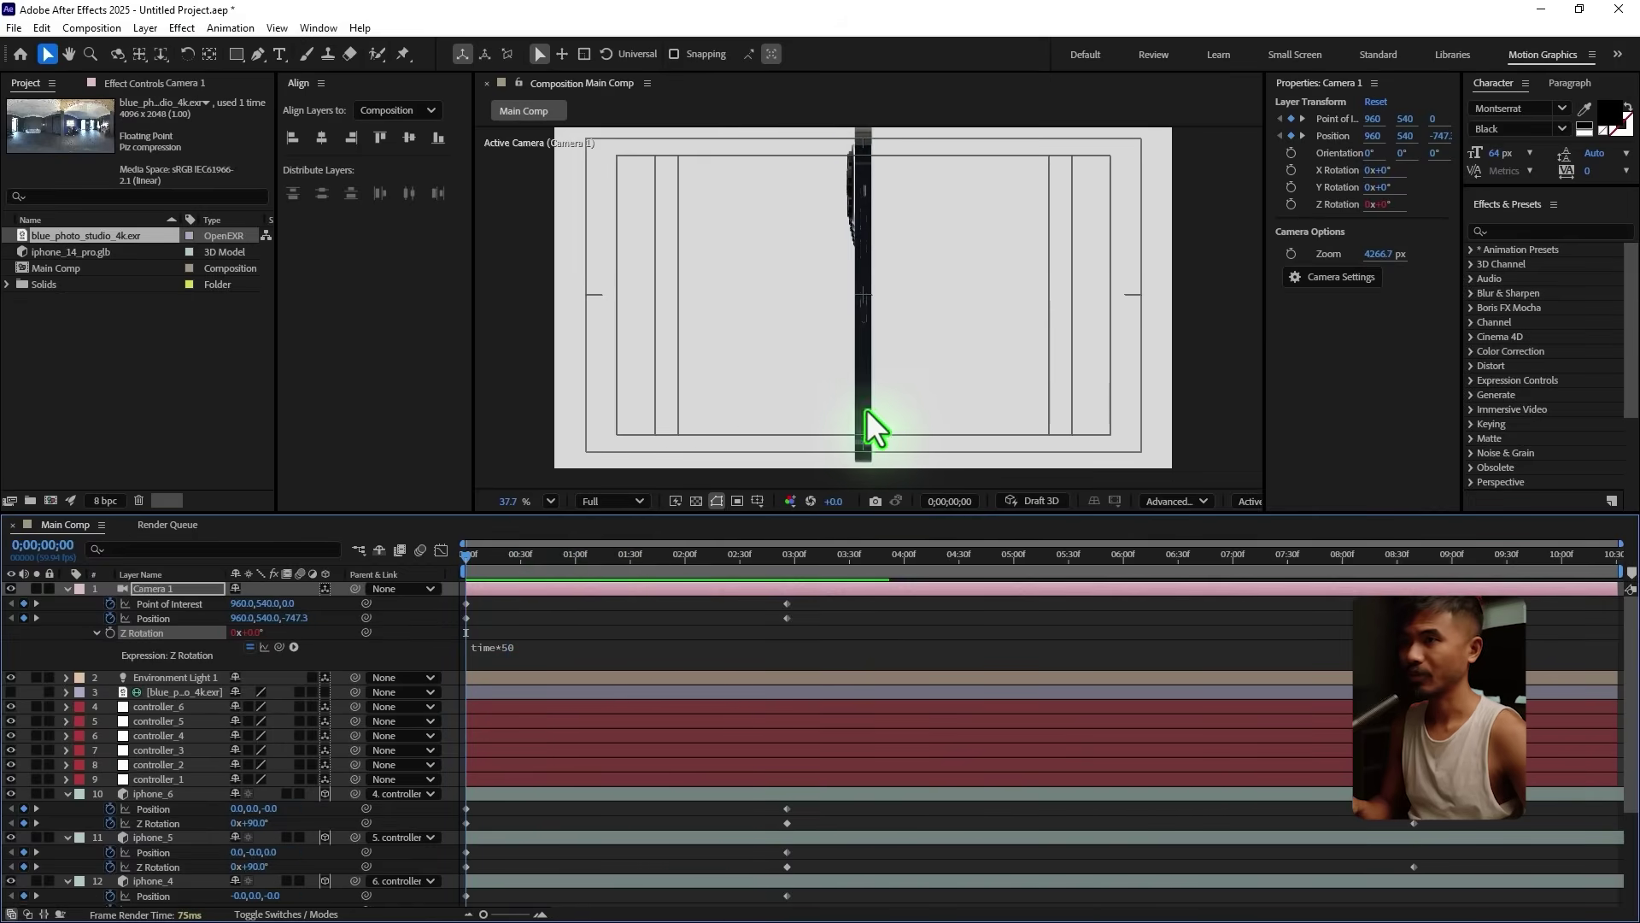
{"action": "key", "text": "c"}
{"action": "left_click_drag", "start_coordinate": [863, 294], "coordinate": [870, 226]}
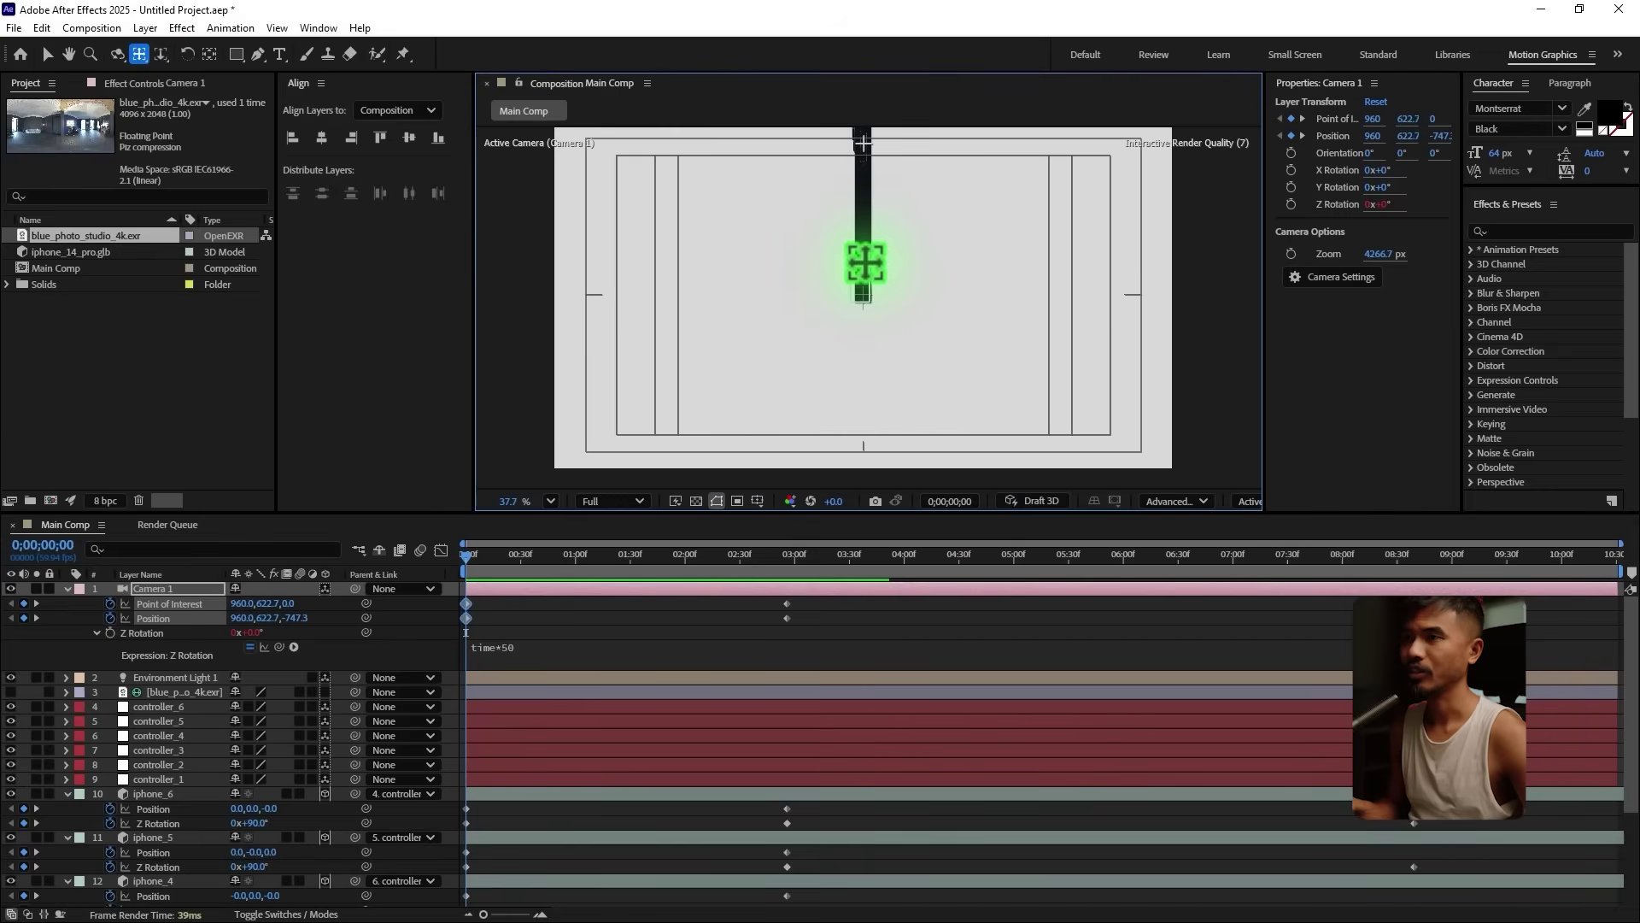
Step: Preview the animation with the camera's new starting position
{"action": "left_click_drag", "start_coordinate": [469, 575], "coordinate": [736, 575]}
{"action": "key", "text": "space"}
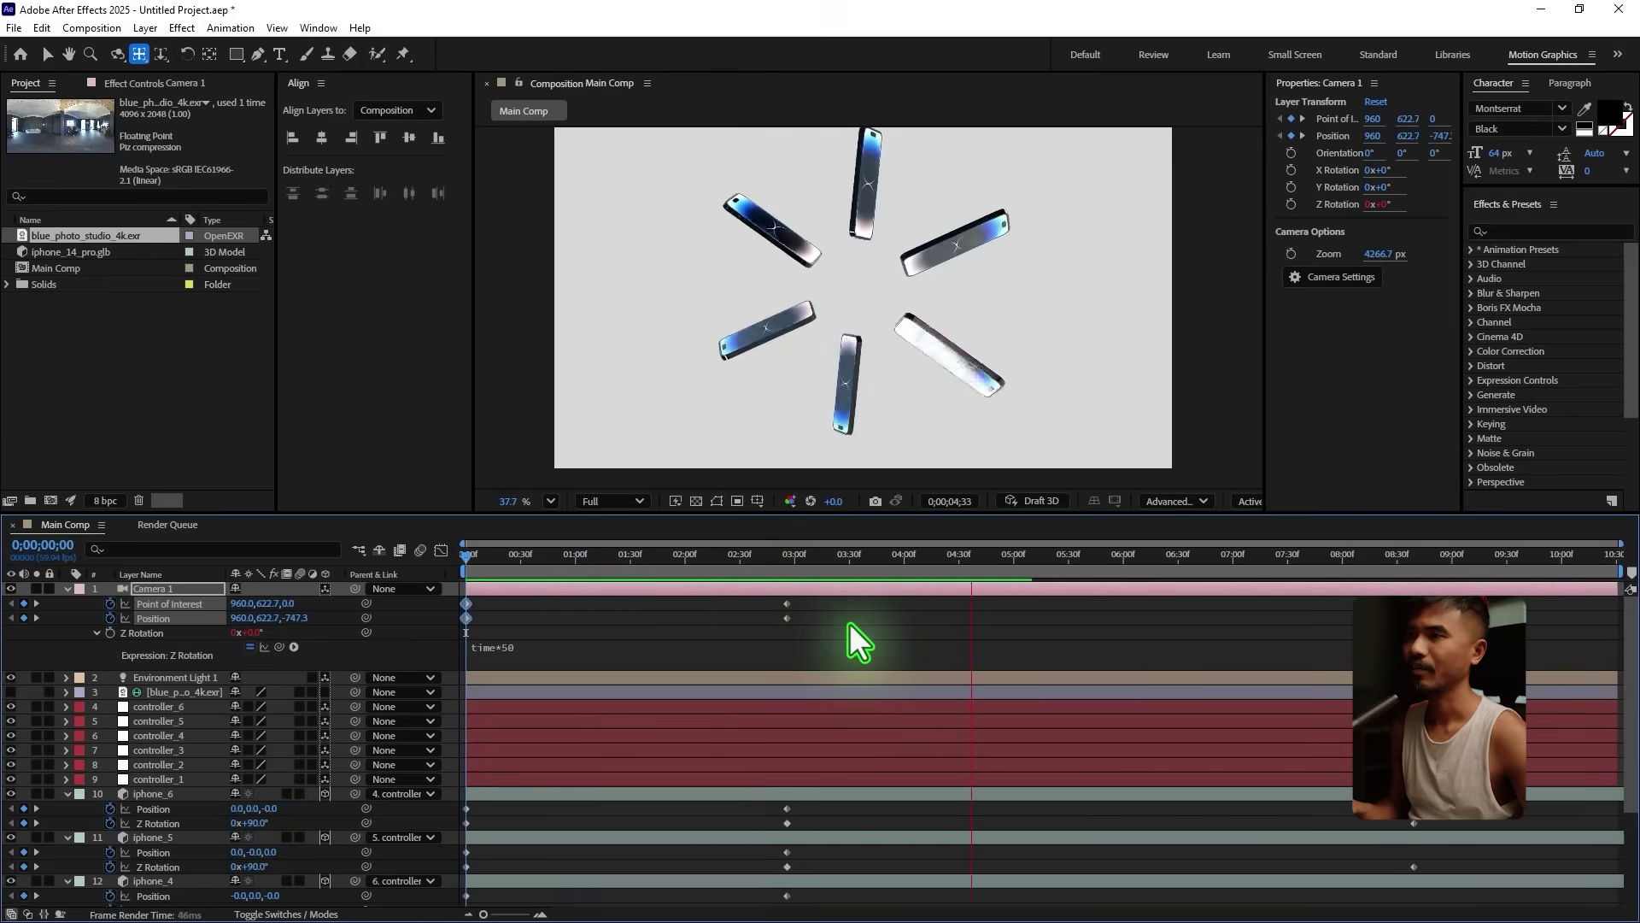
{"action": "key", "text": "space"}
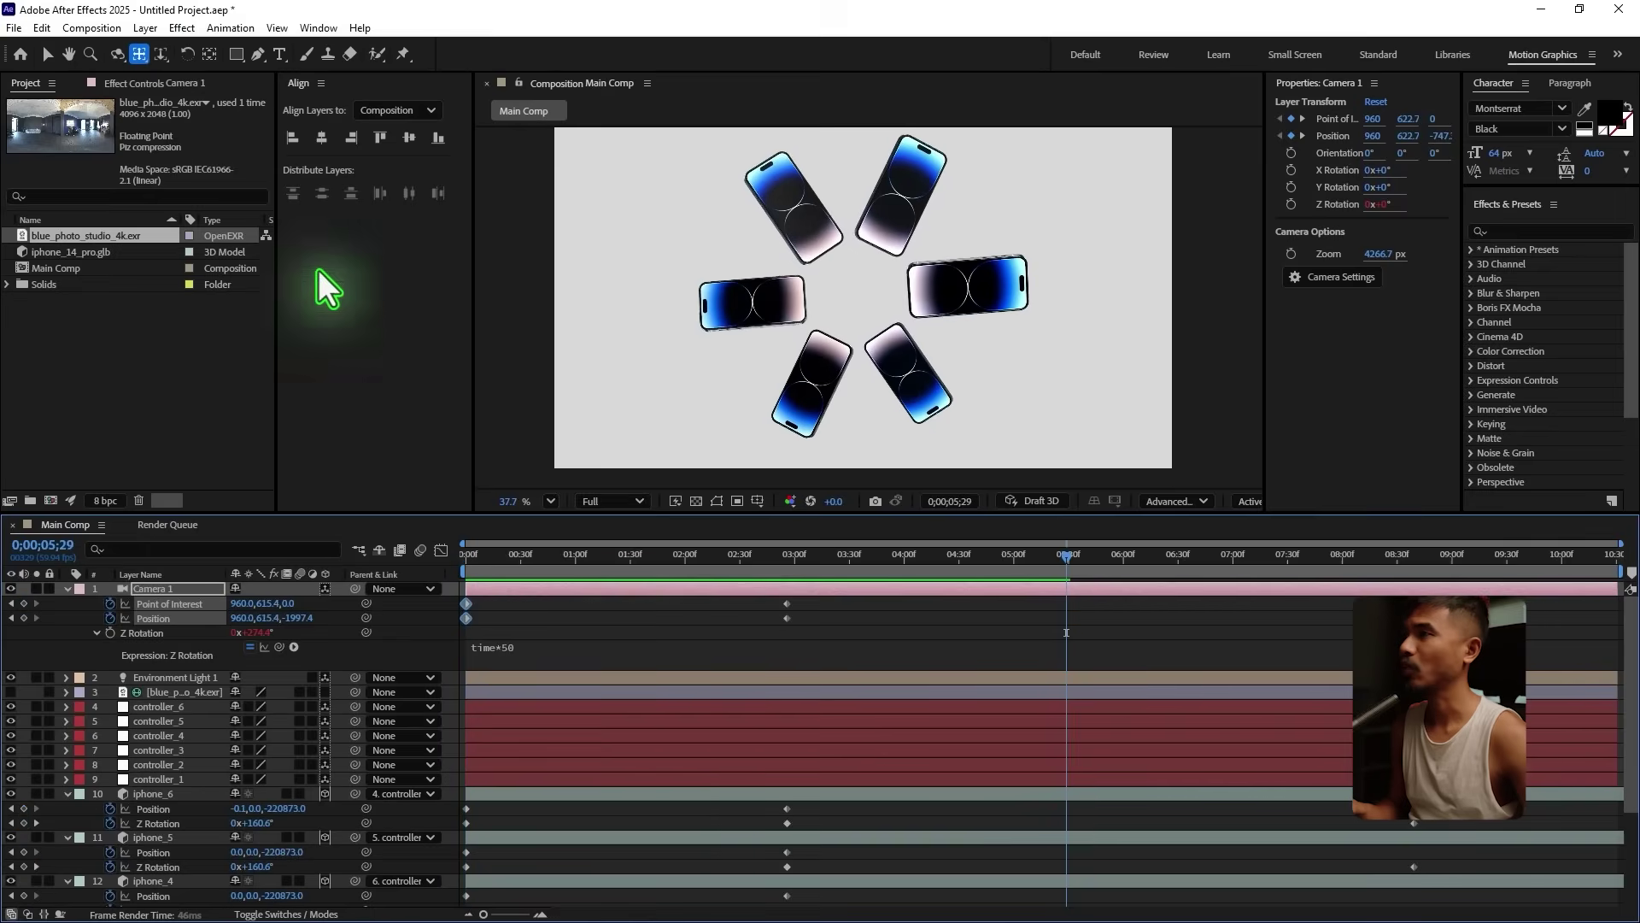
Step: Return to the Selection tool and collapse the properties of Camera 1 and all six iPhone layers
{"action": "left_click", "coordinate": [47, 54]}
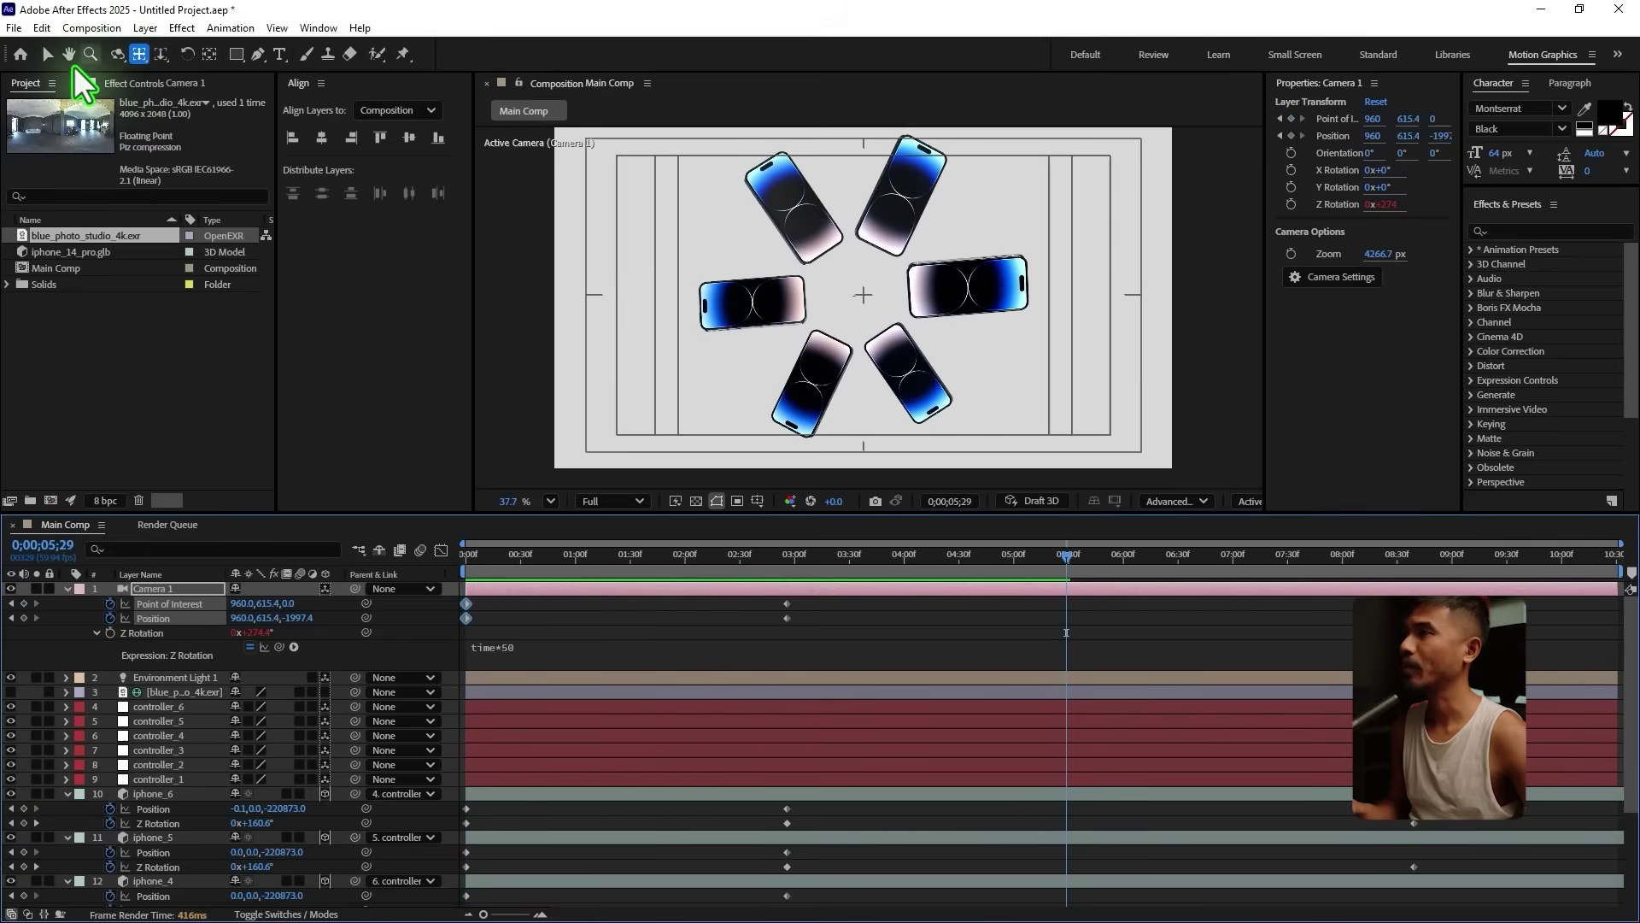
{"action": "left_click", "coordinate": [66, 588]}
{"action": "left_click", "coordinate": [65, 722]}
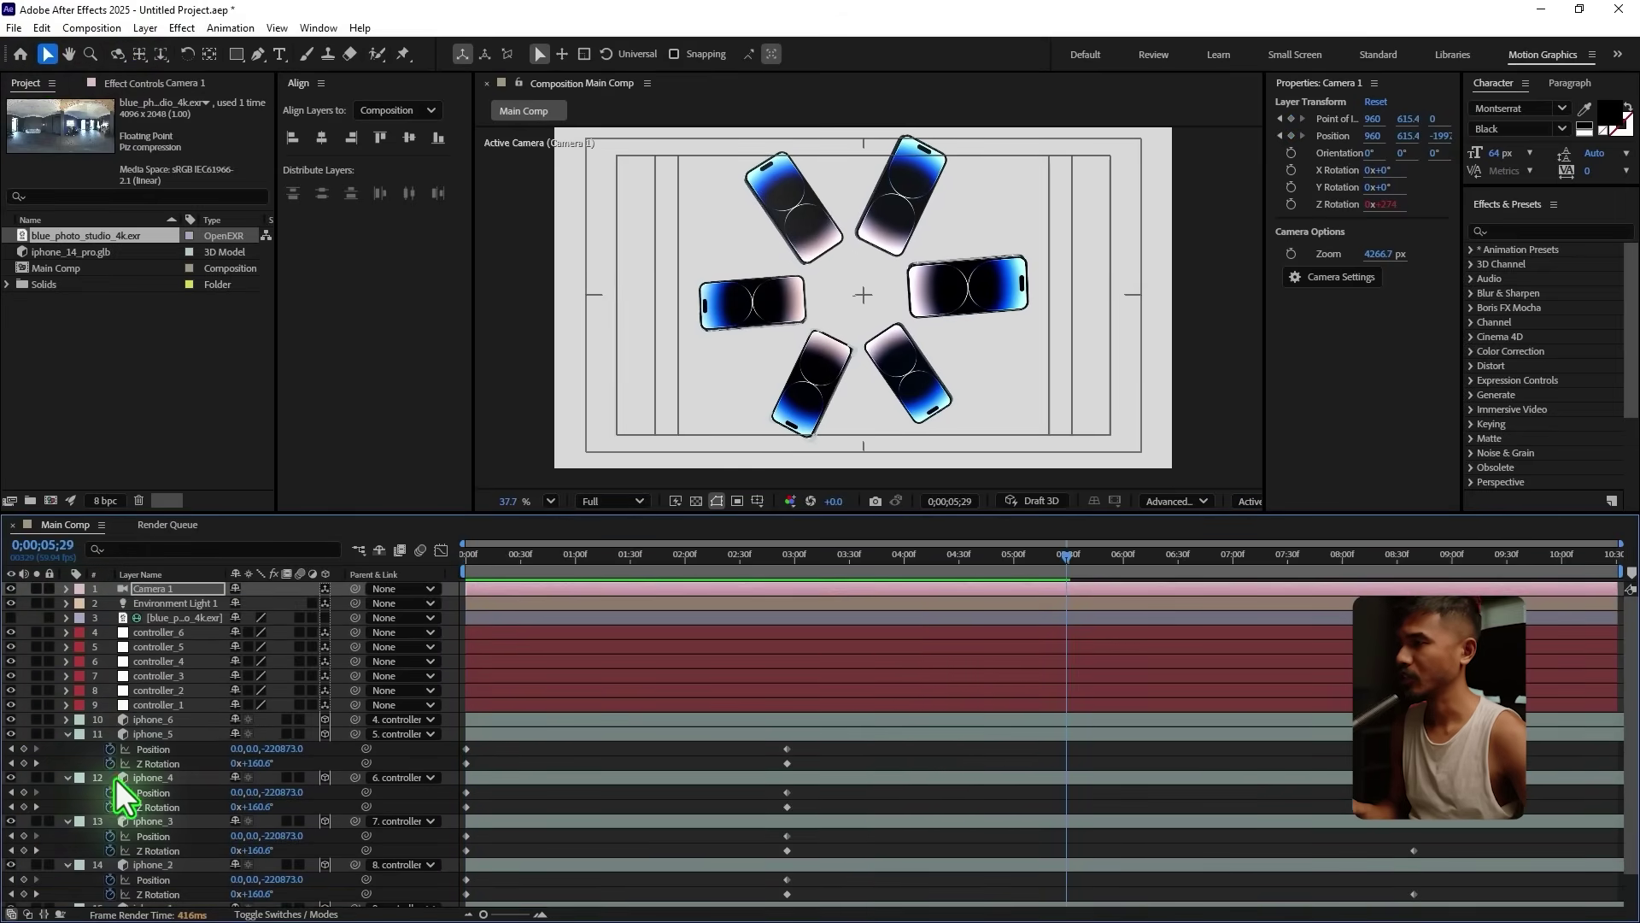
{"action": "left_click", "coordinate": [66, 733]}
{"action": "left_click", "coordinate": [66, 747]}
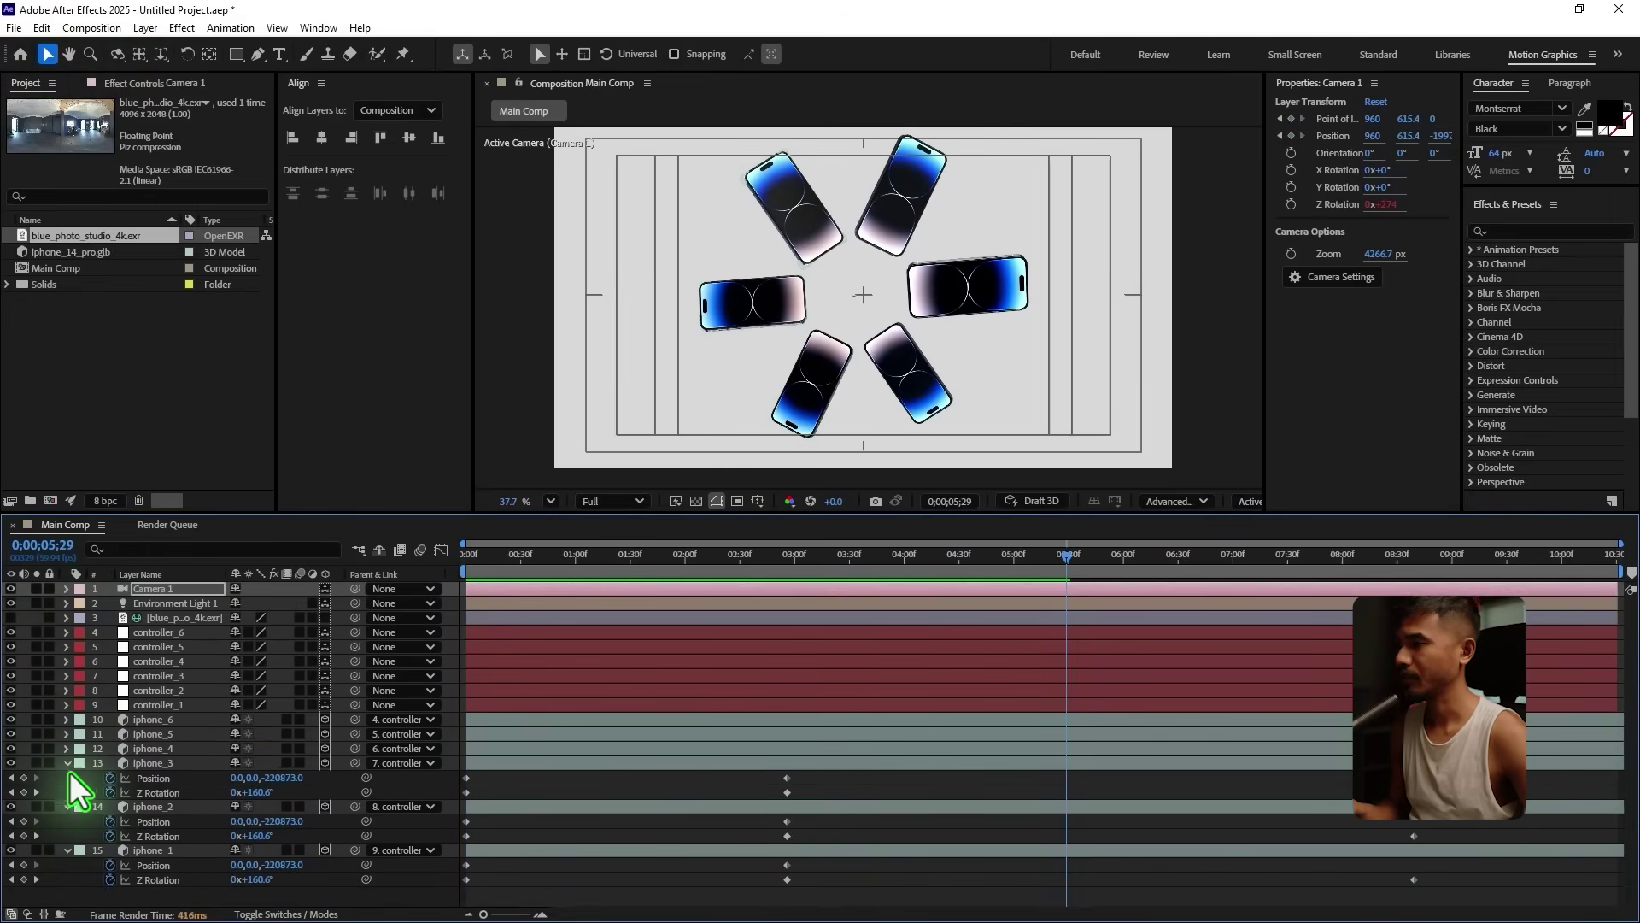
{"action": "left_click", "coordinate": [67, 762]}
{"action": "left_click", "coordinate": [66, 776]}
{"action": "left_click", "coordinate": [67, 791]}
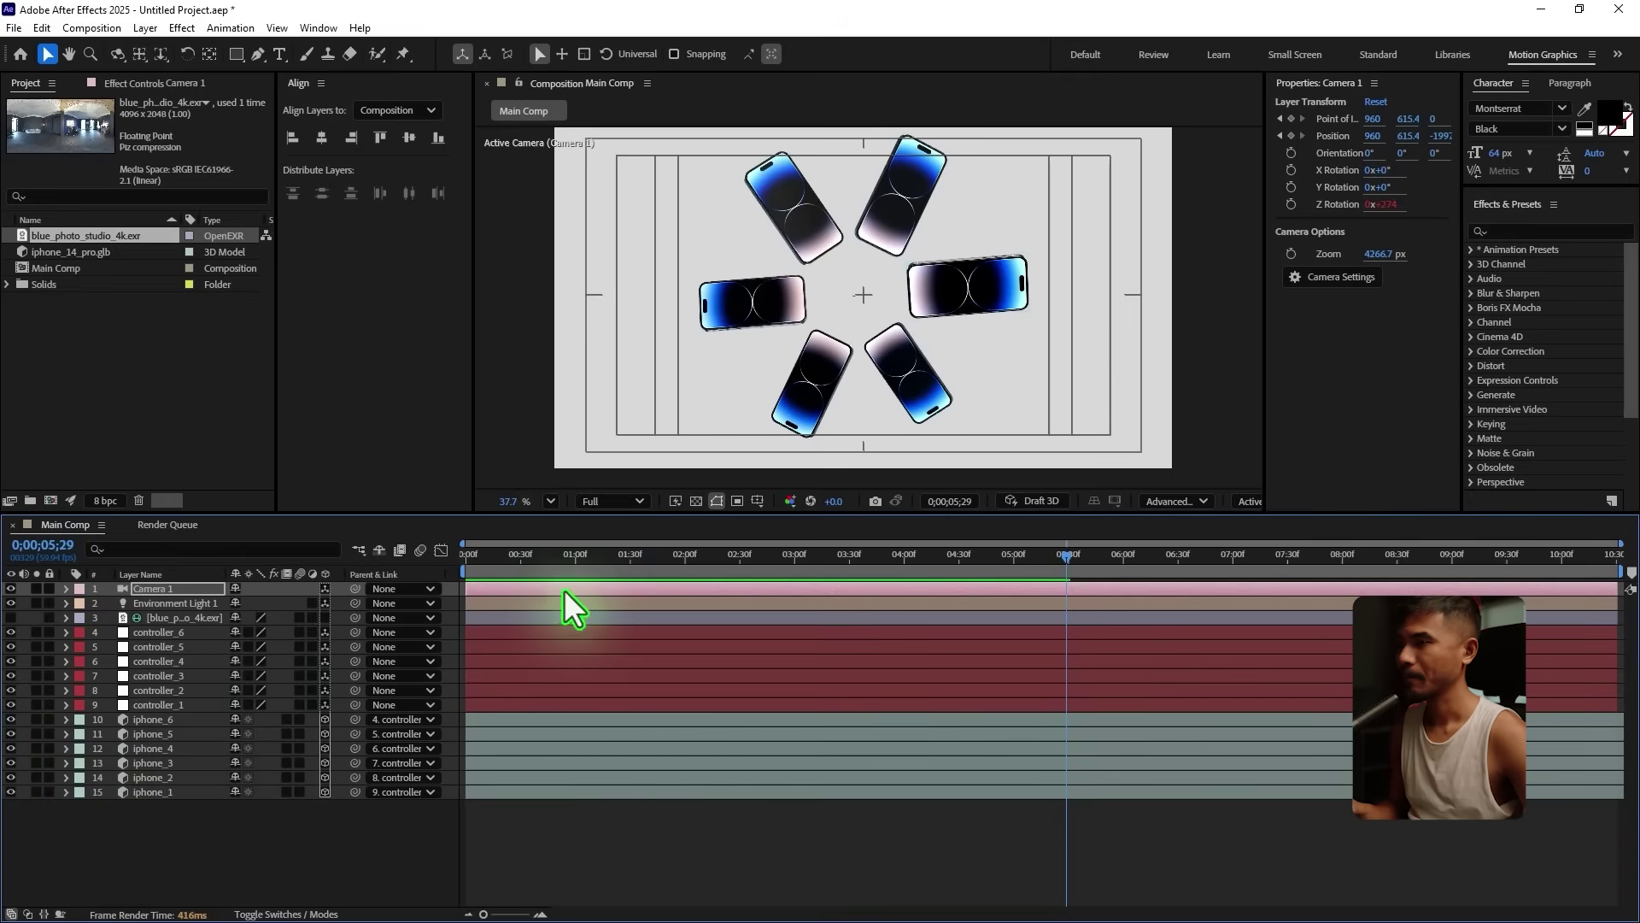
Step: Play the animation from the first frame to check the lighting on the phones
{"action": "key", "text": "Home"}
{"action": "key", "text": "space"}
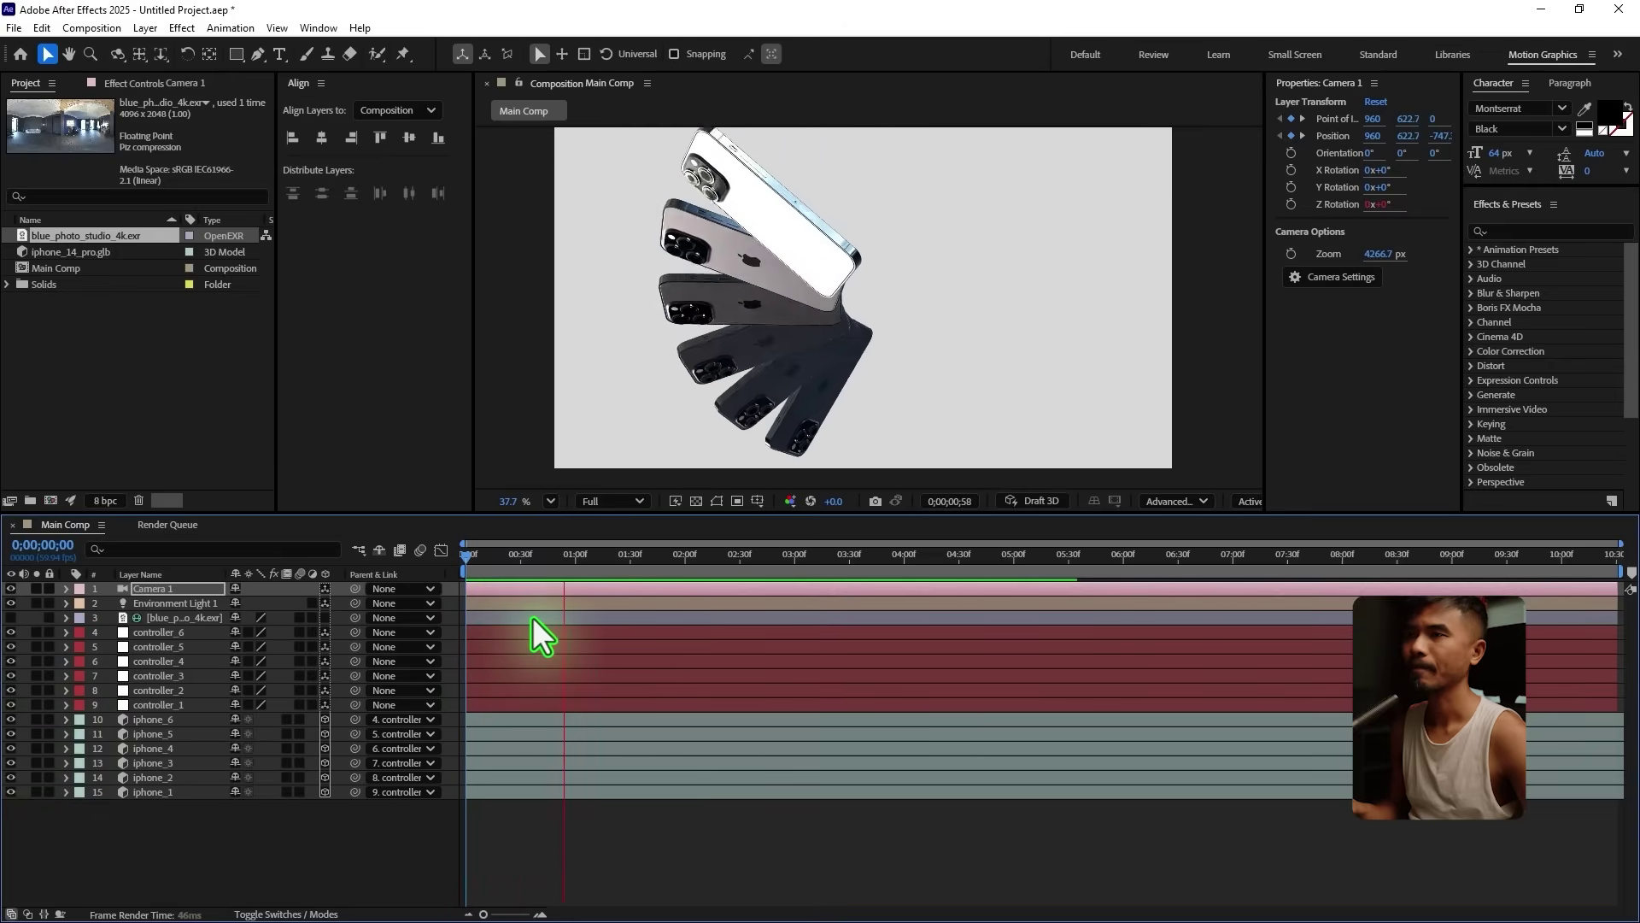
{"action": "key", "text": "space"}
{"action": "key", "text": "apostrophe"}
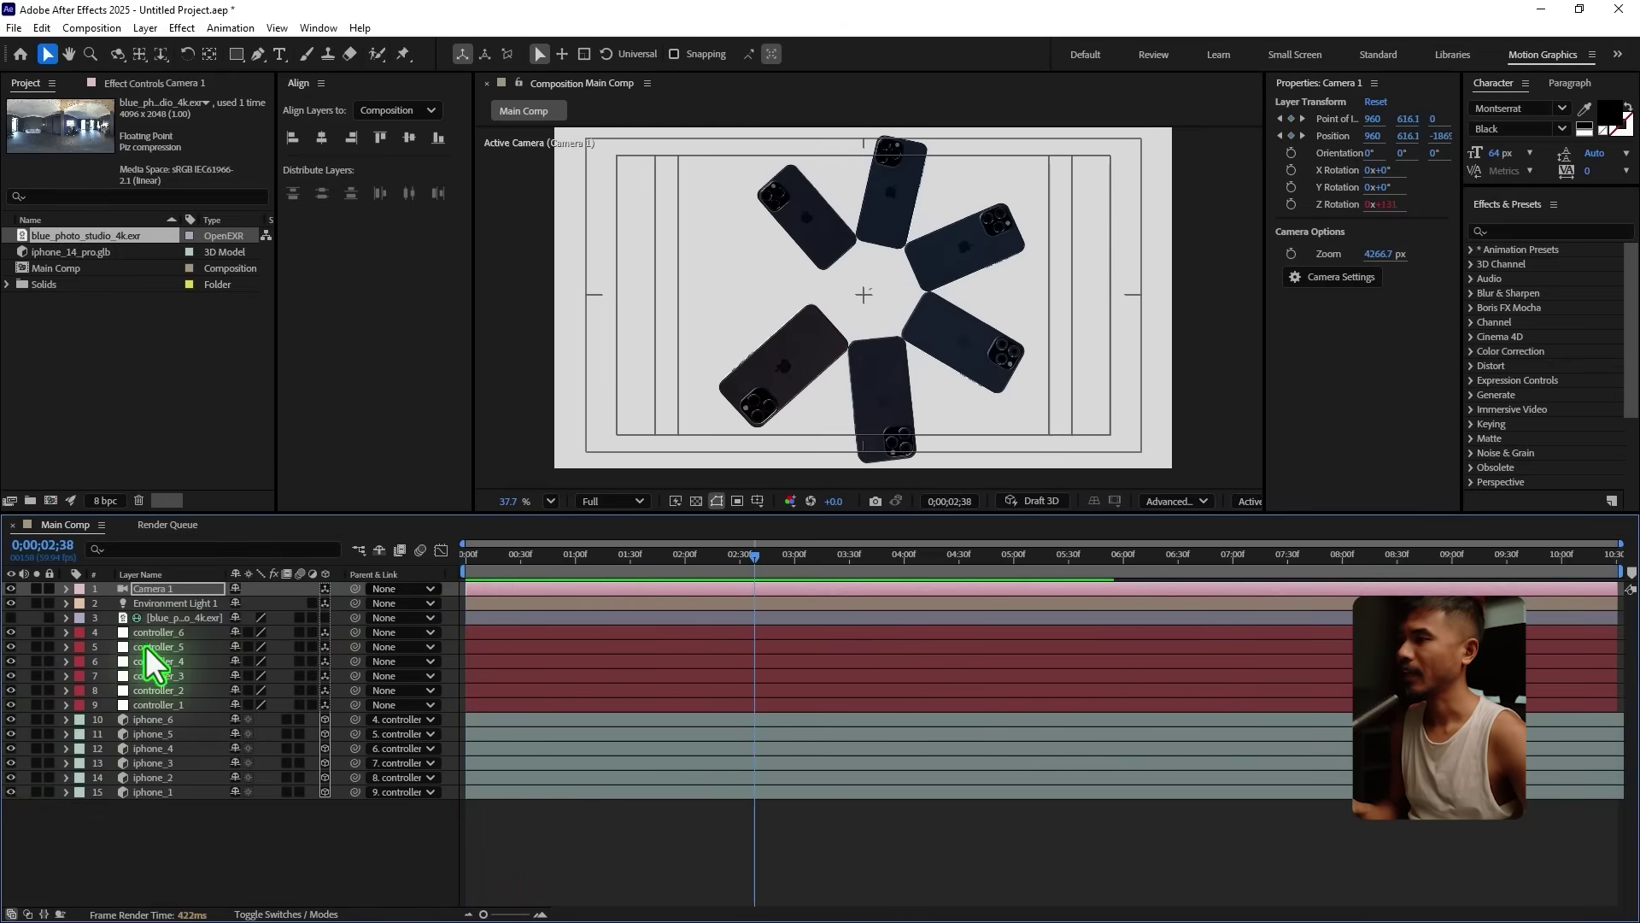
Step: Reveal Environment Light 1's rotation properties and set X Rotation to about -9° and Y Rotation to about 27°
{"action": "left_click", "coordinate": [176, 604]}
{"action": "left_click", "coordinate": [66, 604]}
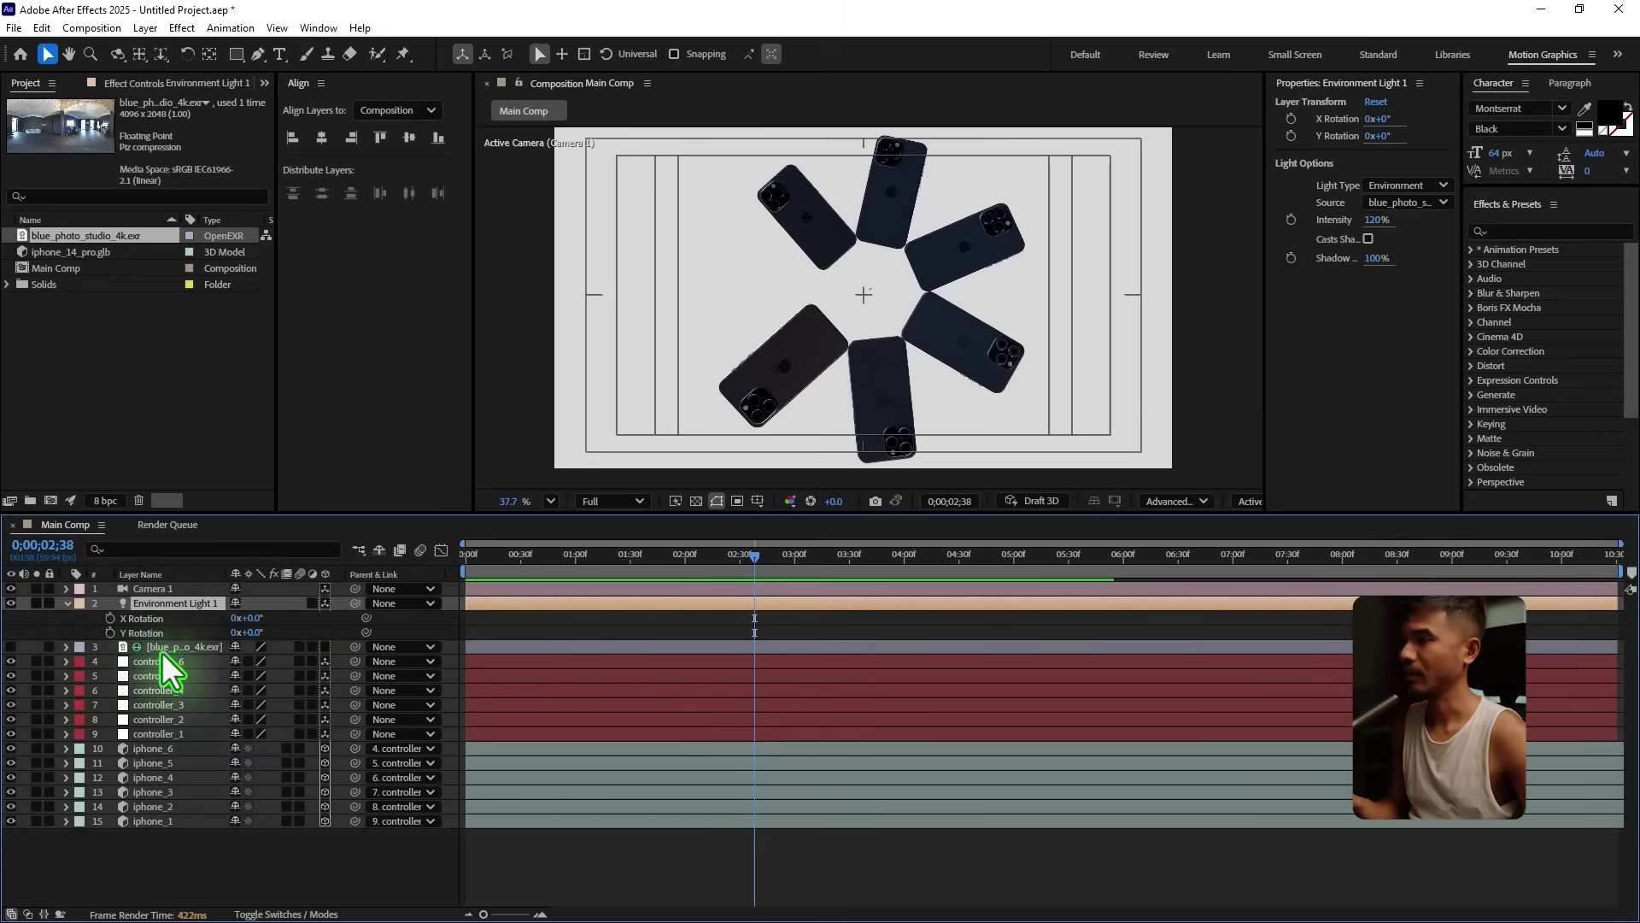
{"action": "key", "text": "r"}
{"action": "left_click_drag", "start_coordinate": [250, 618], "coordinate": [274, 627]}
Step: Keyframe Environment Light 1's X Rotation from -9° at the first frame to about 130° at 0;00;09;32, and preview it
{"action": "left_click_drag", "start_coordinate": [468, 564], "coordinate": [153, 646]}
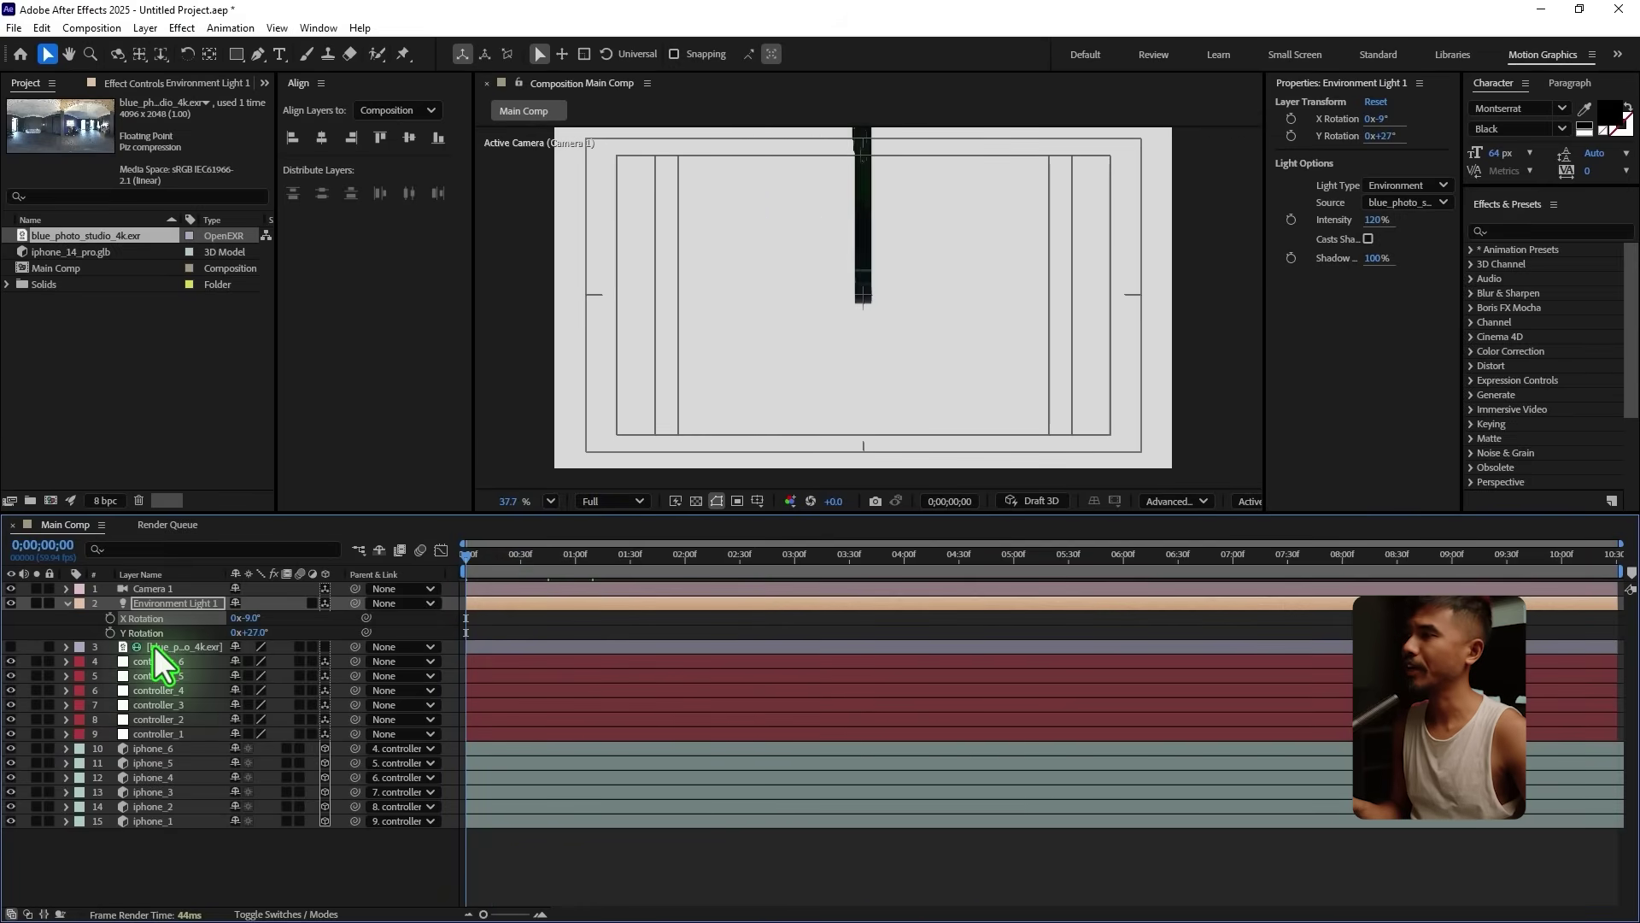
{"action": "left_click", "coordinate": [110, 618]}
{"action": "left_click_drag", "start_coordinate": [485, 556], "coordinate": [1510, 705]}
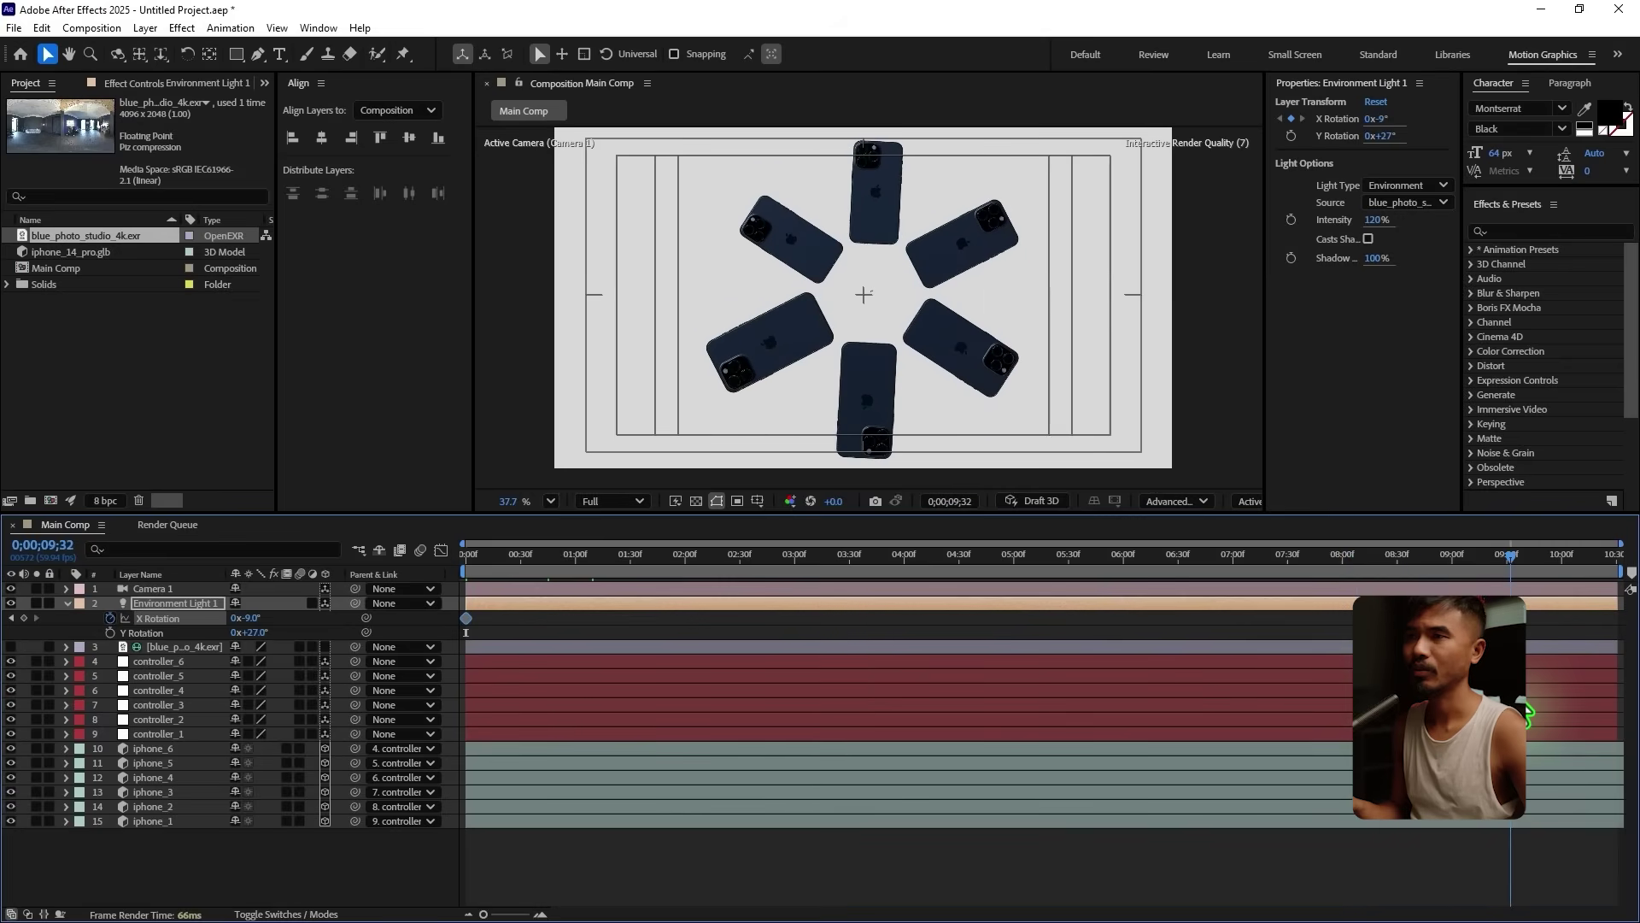
{"action": "key", "text": "F2"}
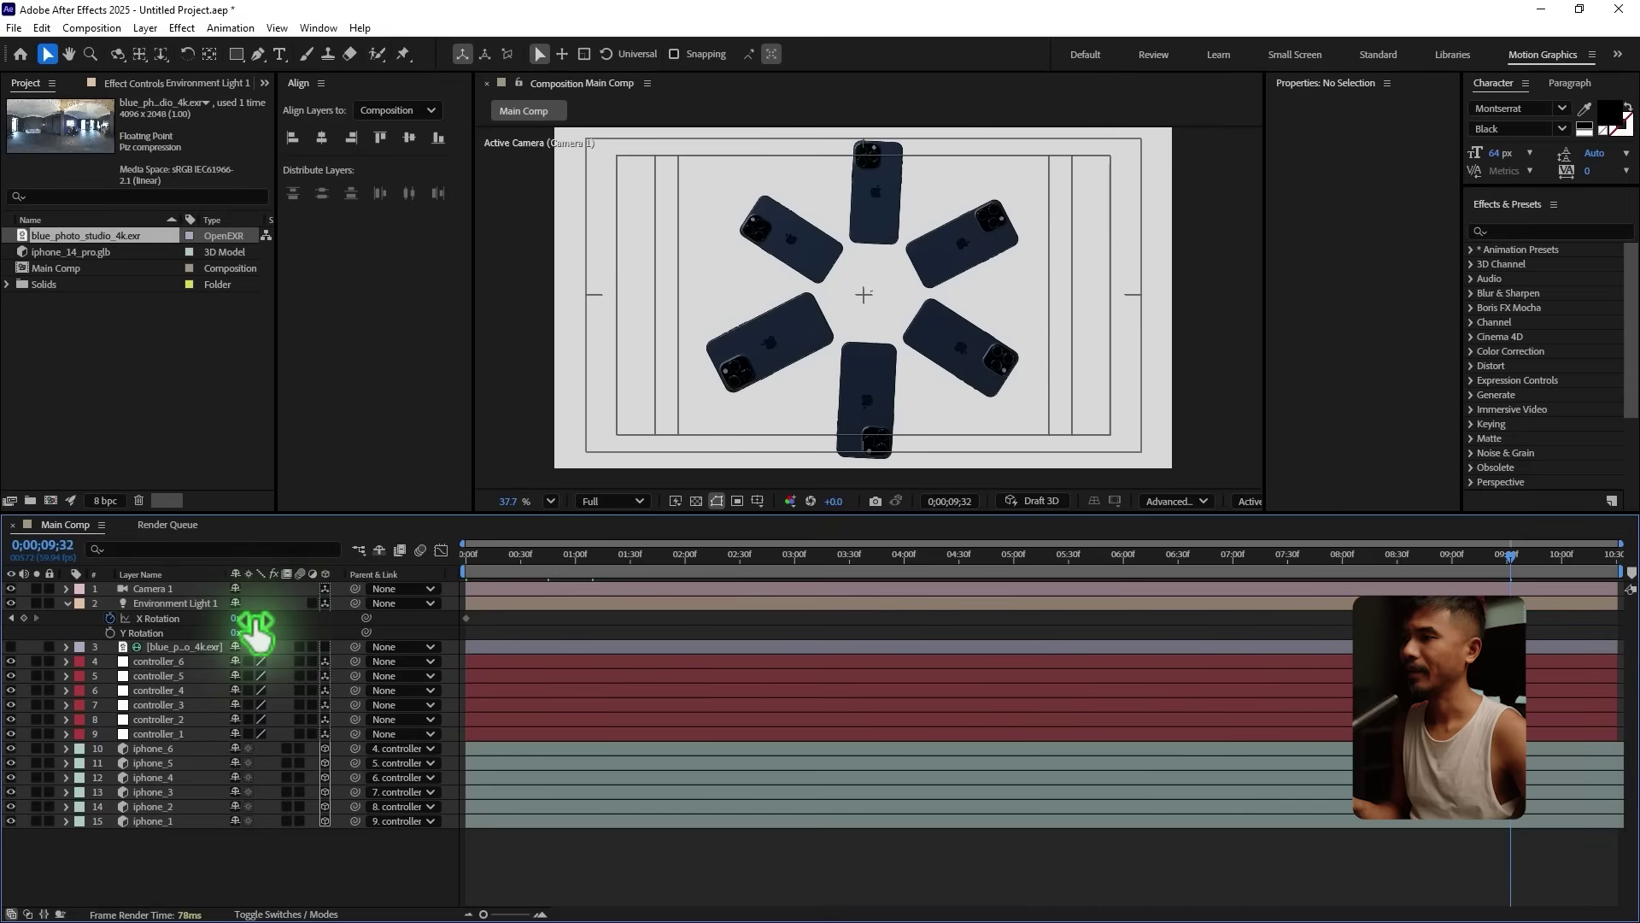
{"action": "left_click_drag", "start_coordinate": [292, 620], "coordinate": [309, 621]}
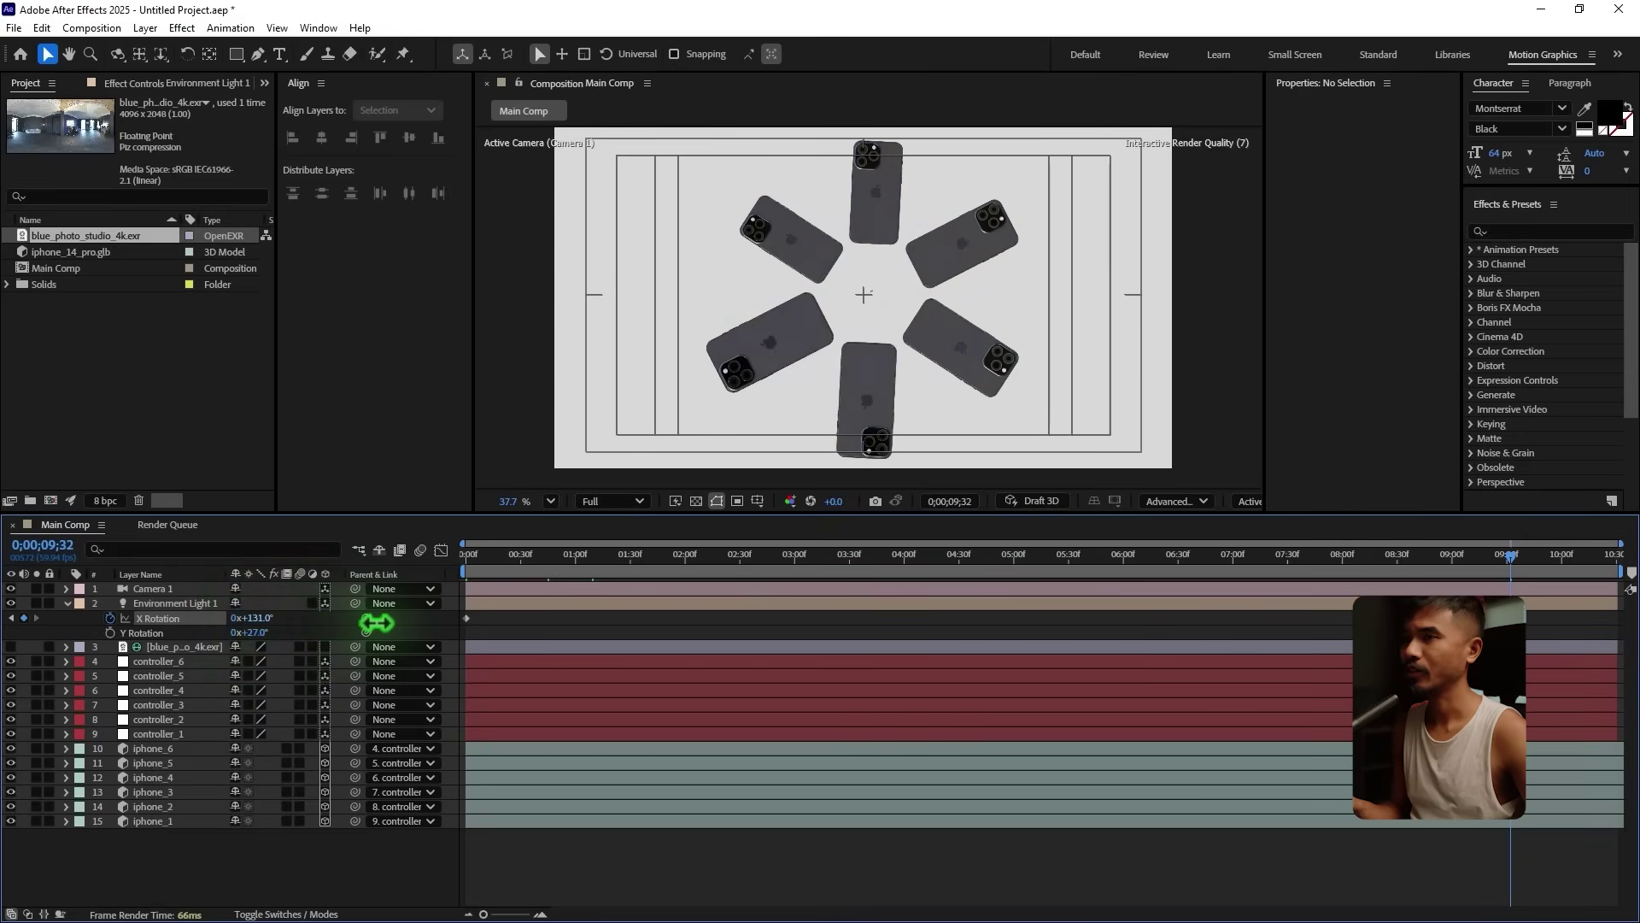
{"action": "left_click", "coordinate": [322, 621]}
{"action": "left_click", "coordinate": [668, 634]}
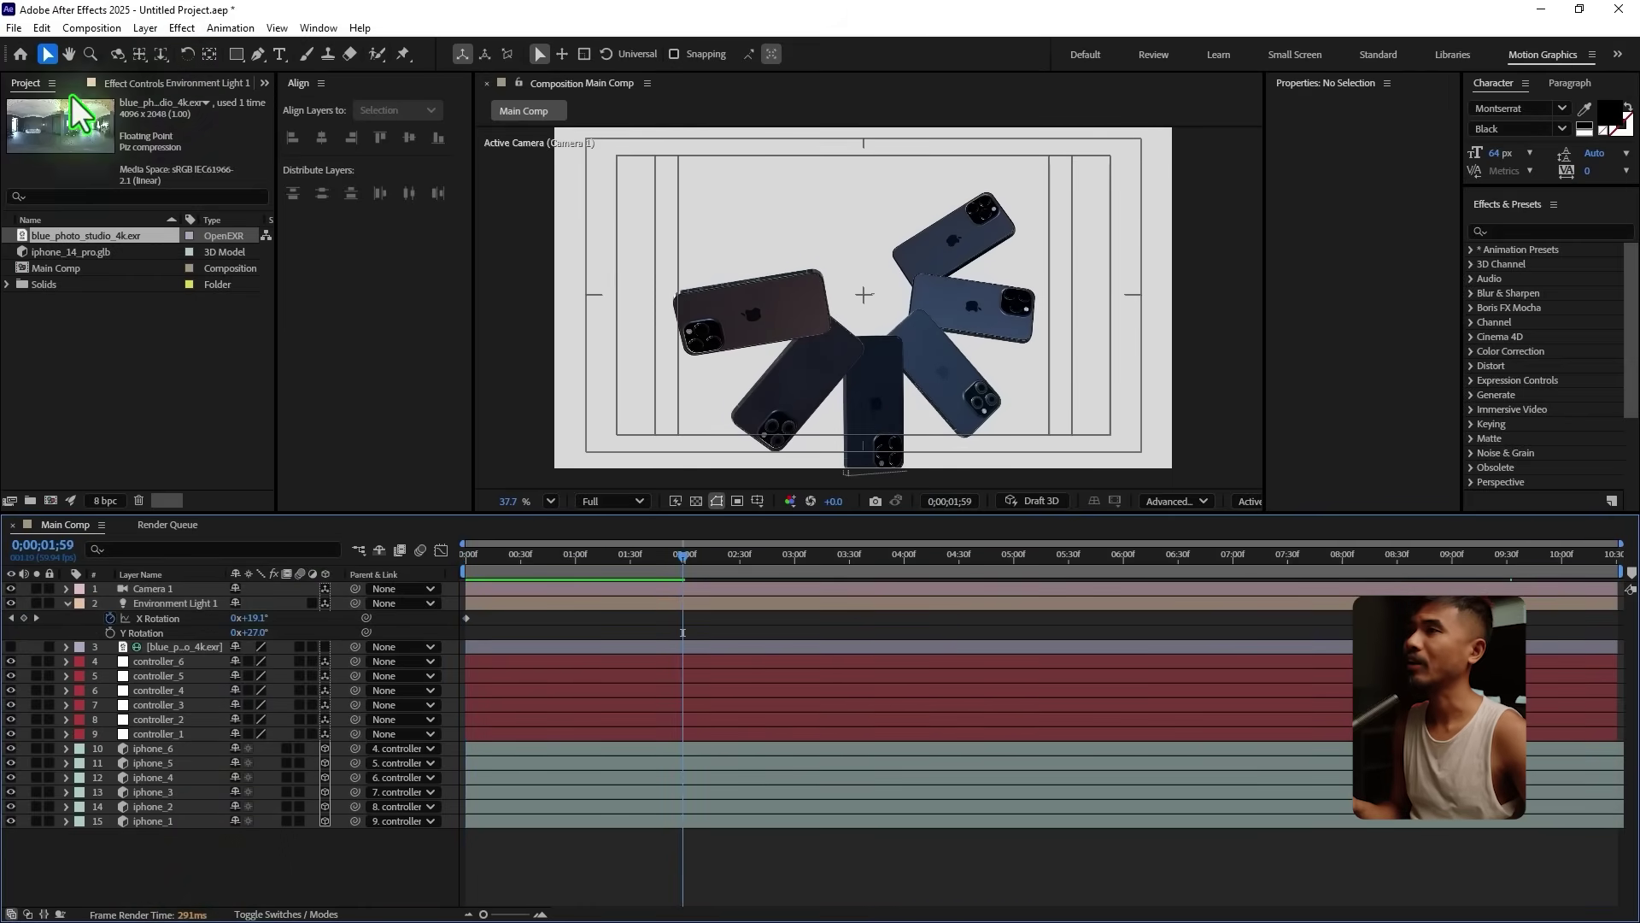
Step: Create a full-frame rectangle shape layer, rename it BG, and place it beneath all other layers
{"action": "double_click", "coordinate": [237, 54]}
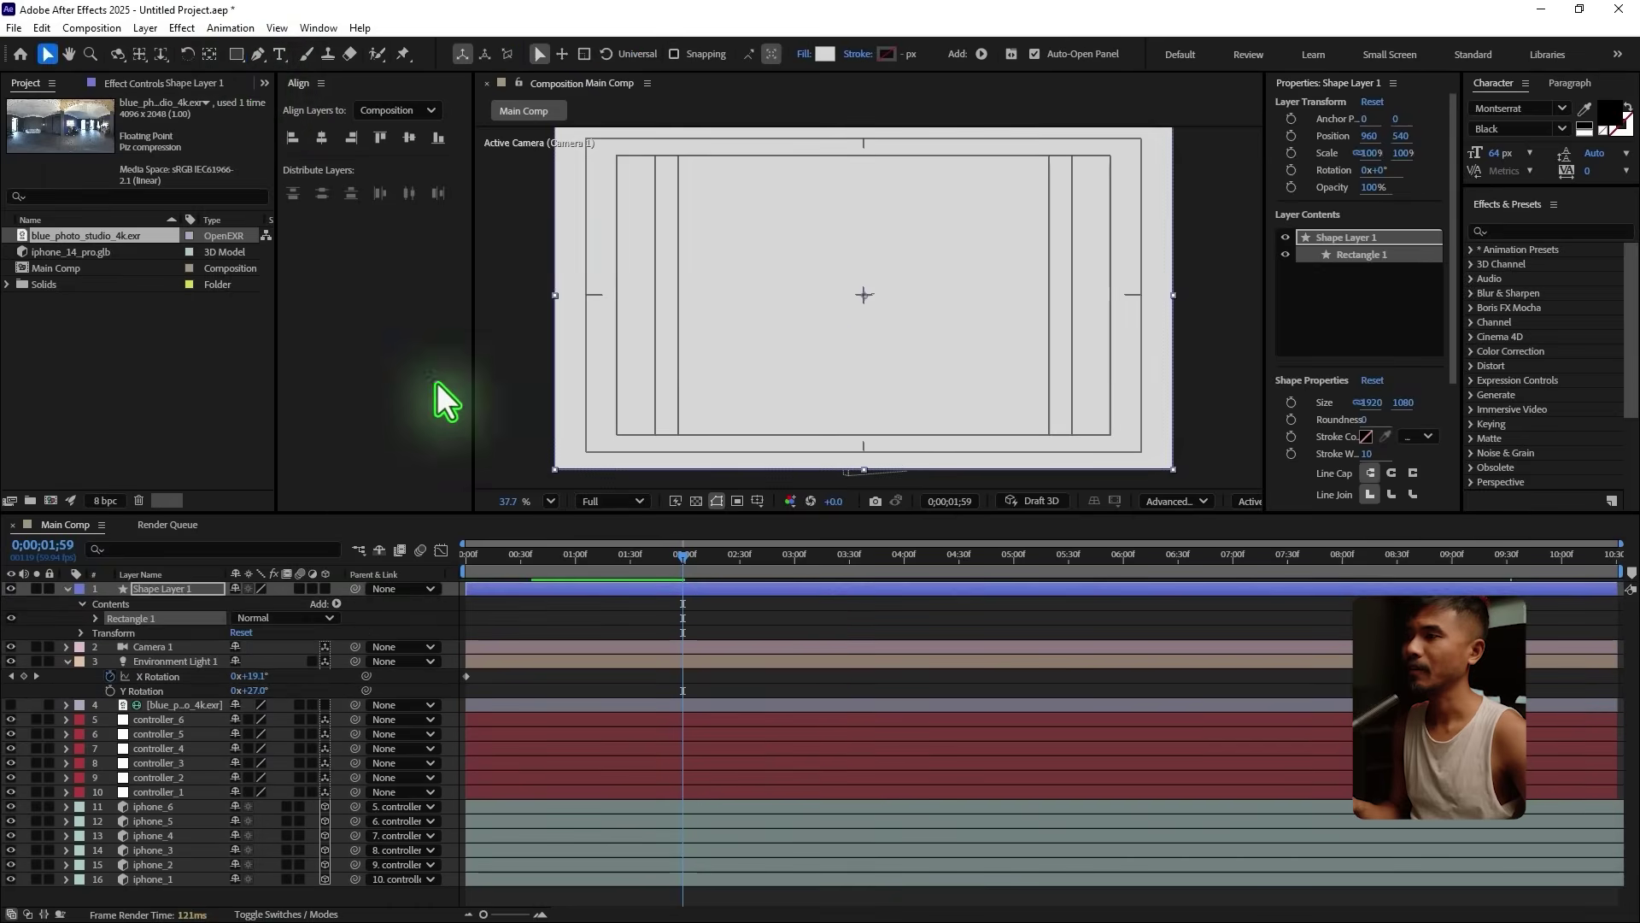
{"action": "left_click", "coordinate": [65, 590]}
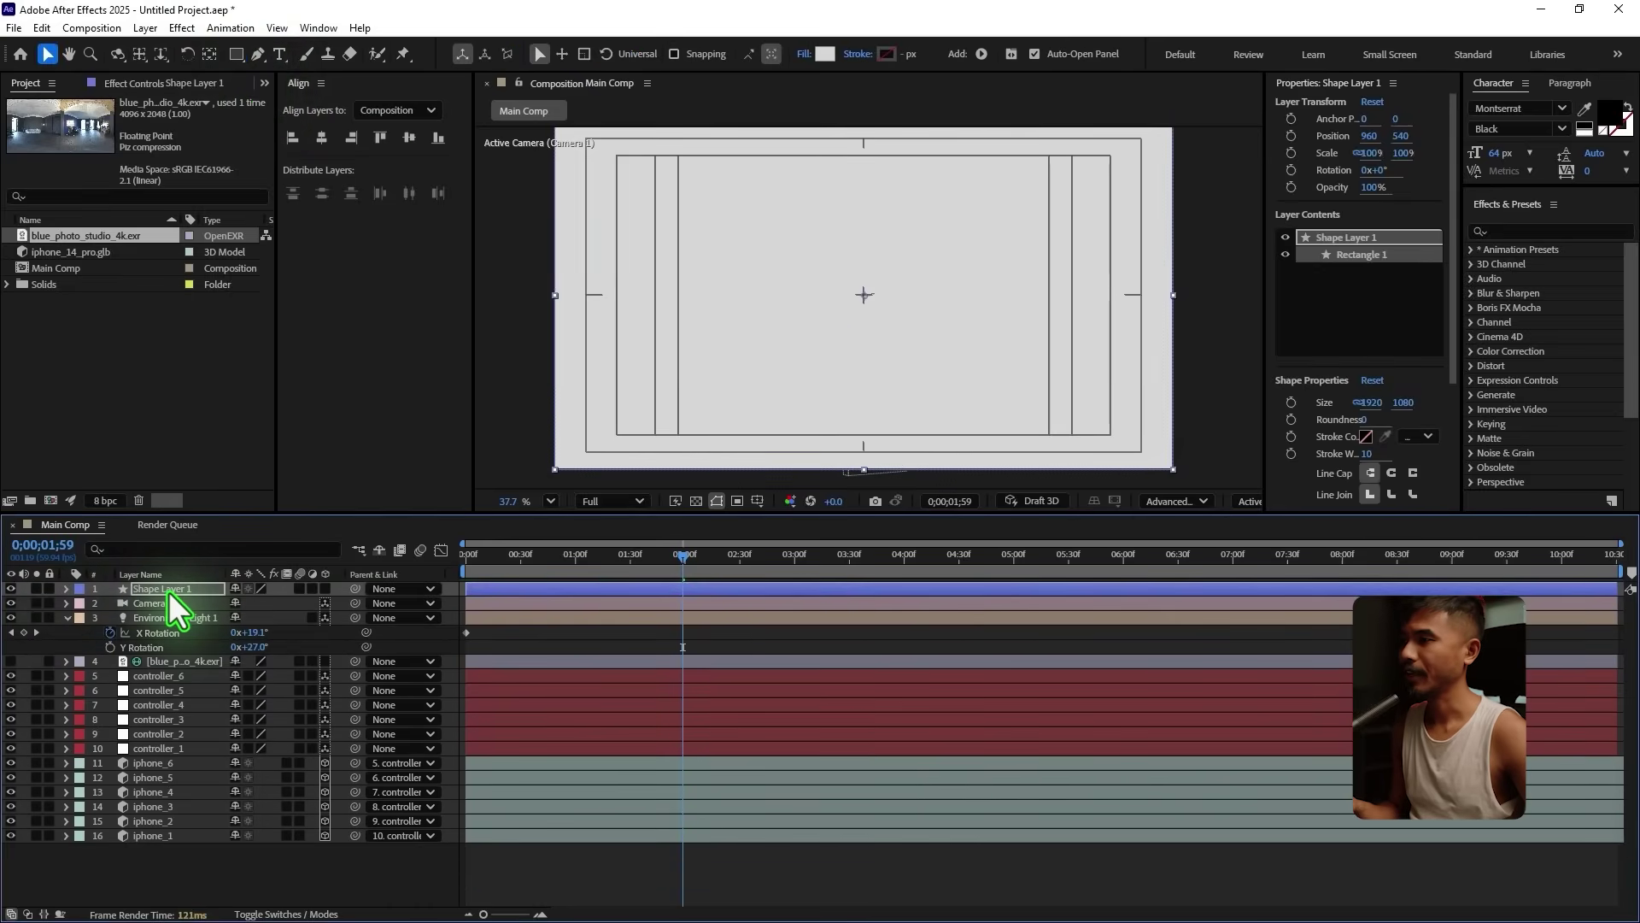
{"action": "type", "text": "BG"}
{"action": "key", "text": "Return"}
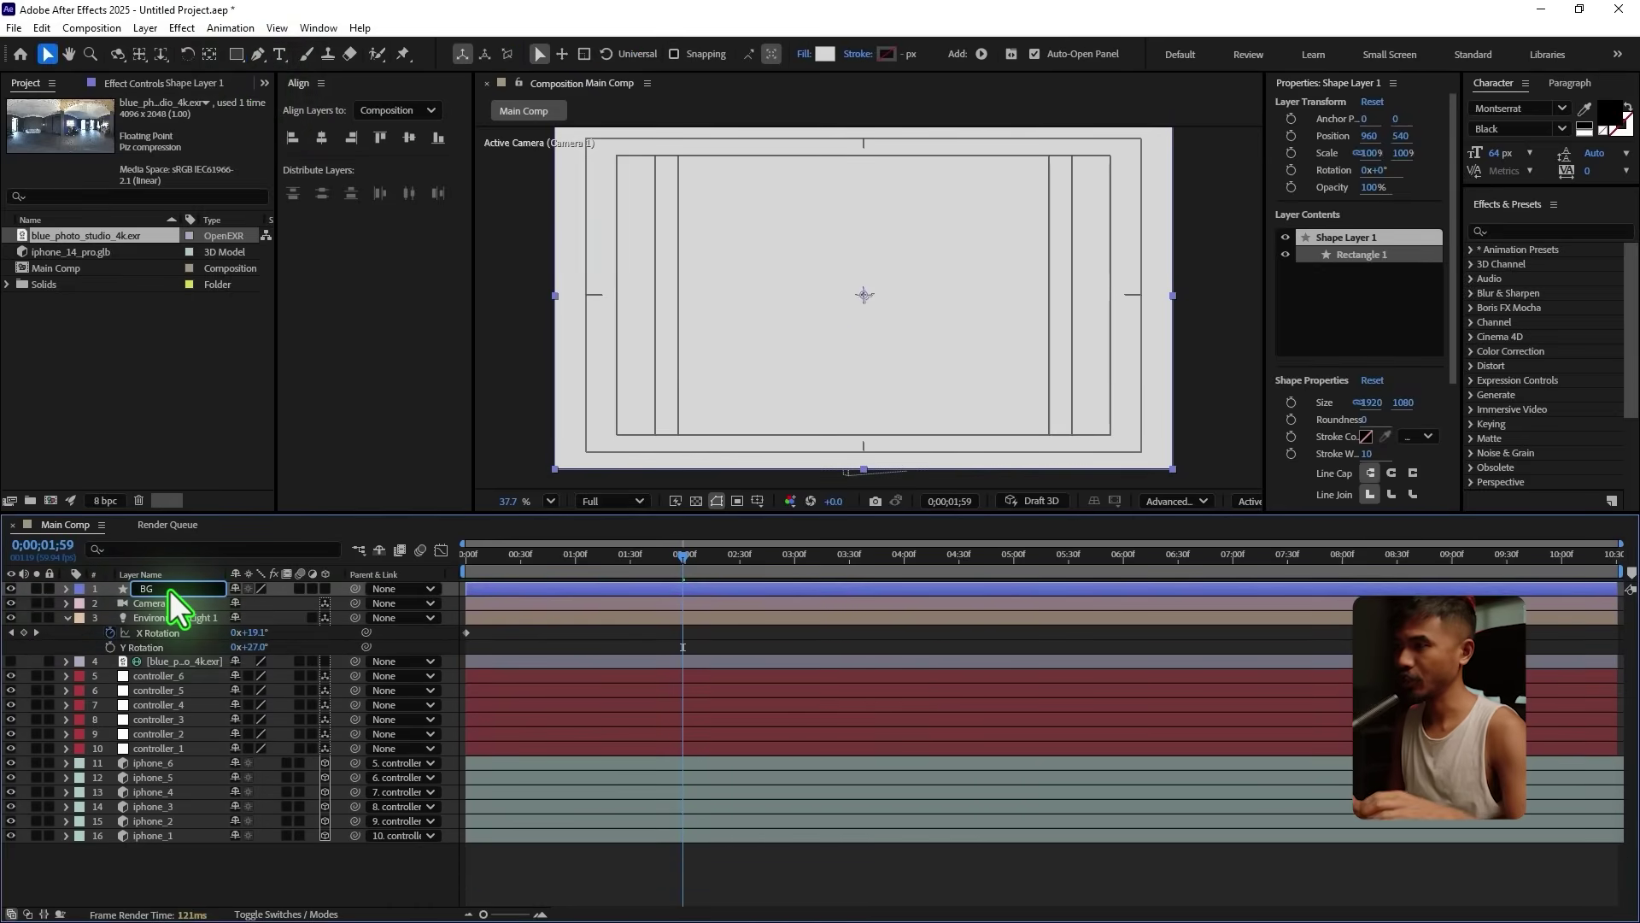
{"action": "left_click_drag", "start_coordinate": [169, 589], "coordinate": [245, 888]}
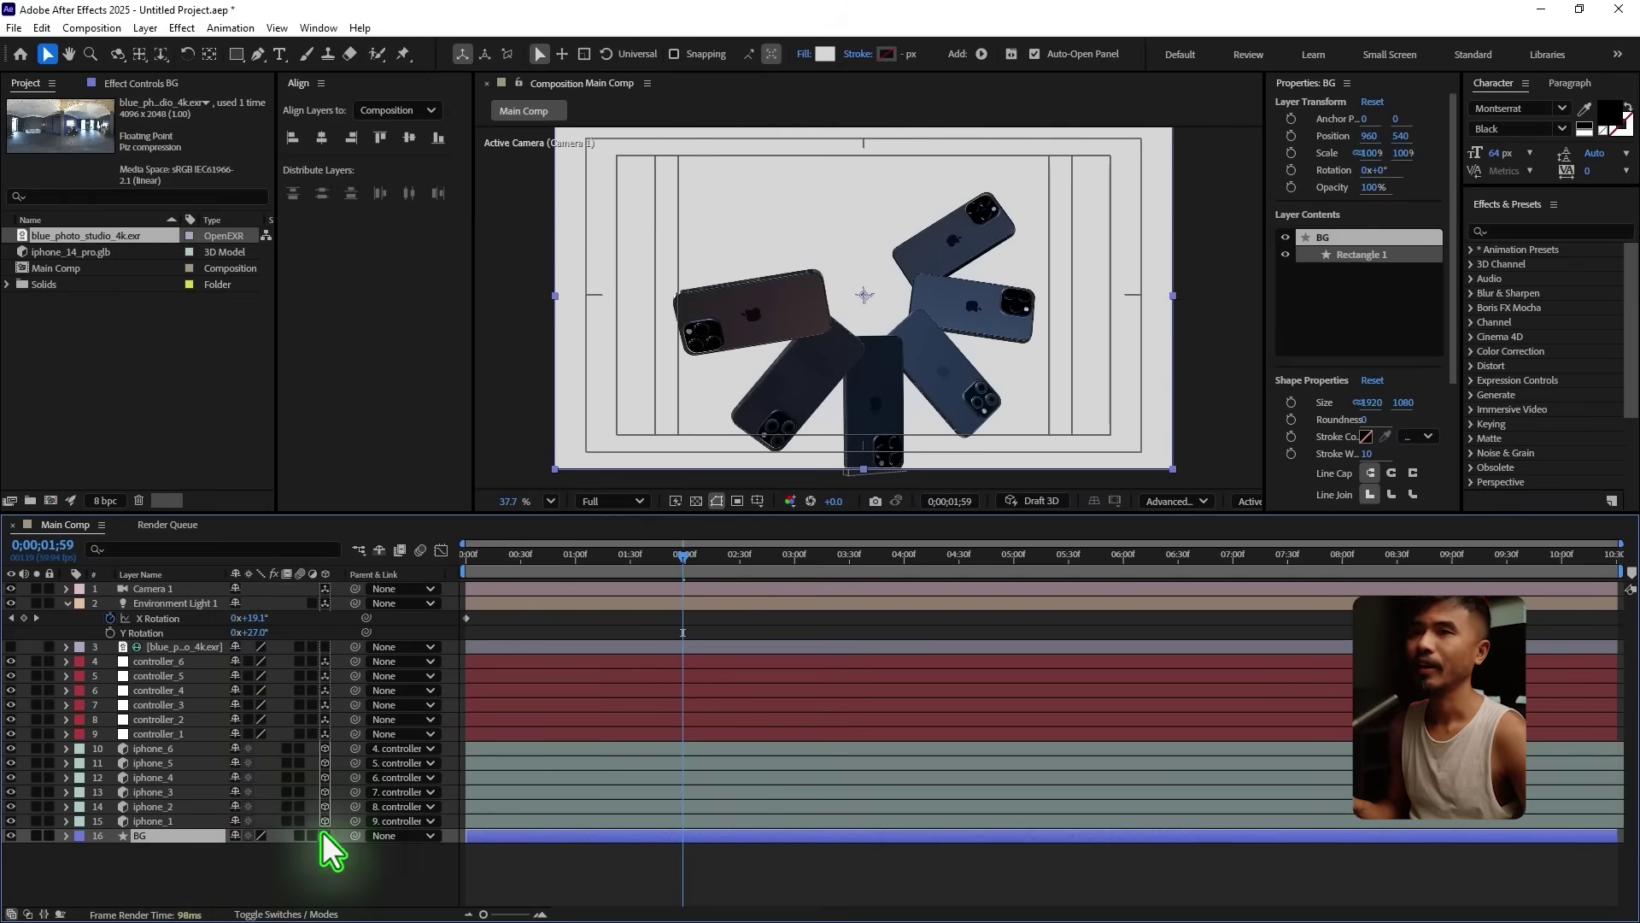
Step: Change the BG rectangle's fill to a Radial Gradient
{"action": "left_click", "coordinate": [804, 55]}
{"action": "left_click", "coordinate": [798, 424]}
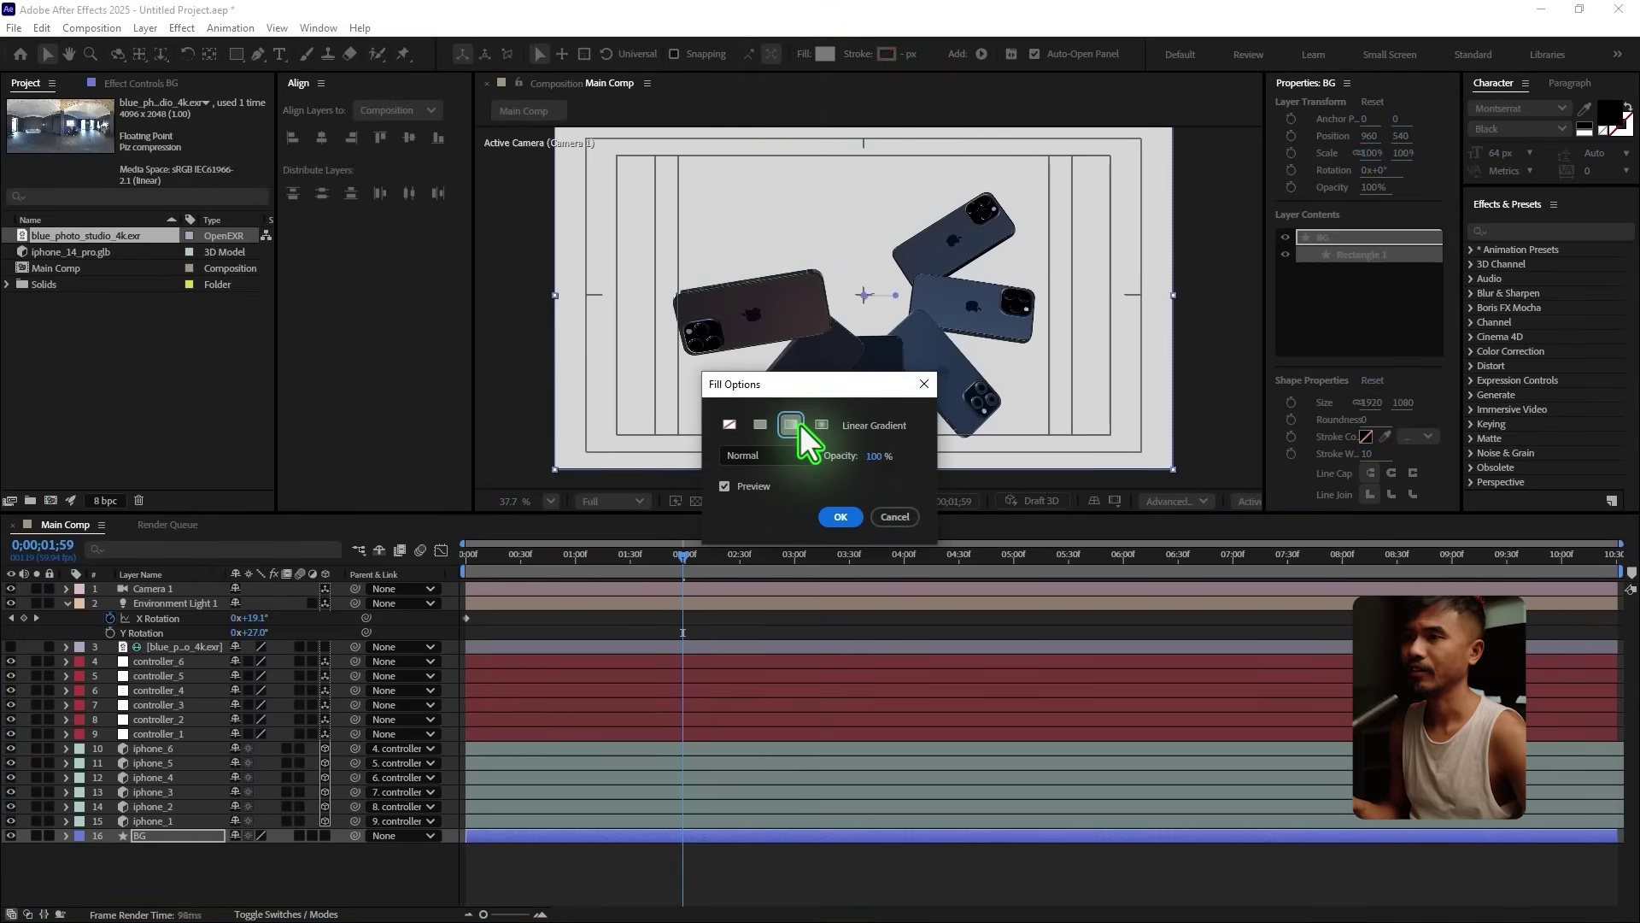
{"action": "left_click", "coordinate": [821, 425]}
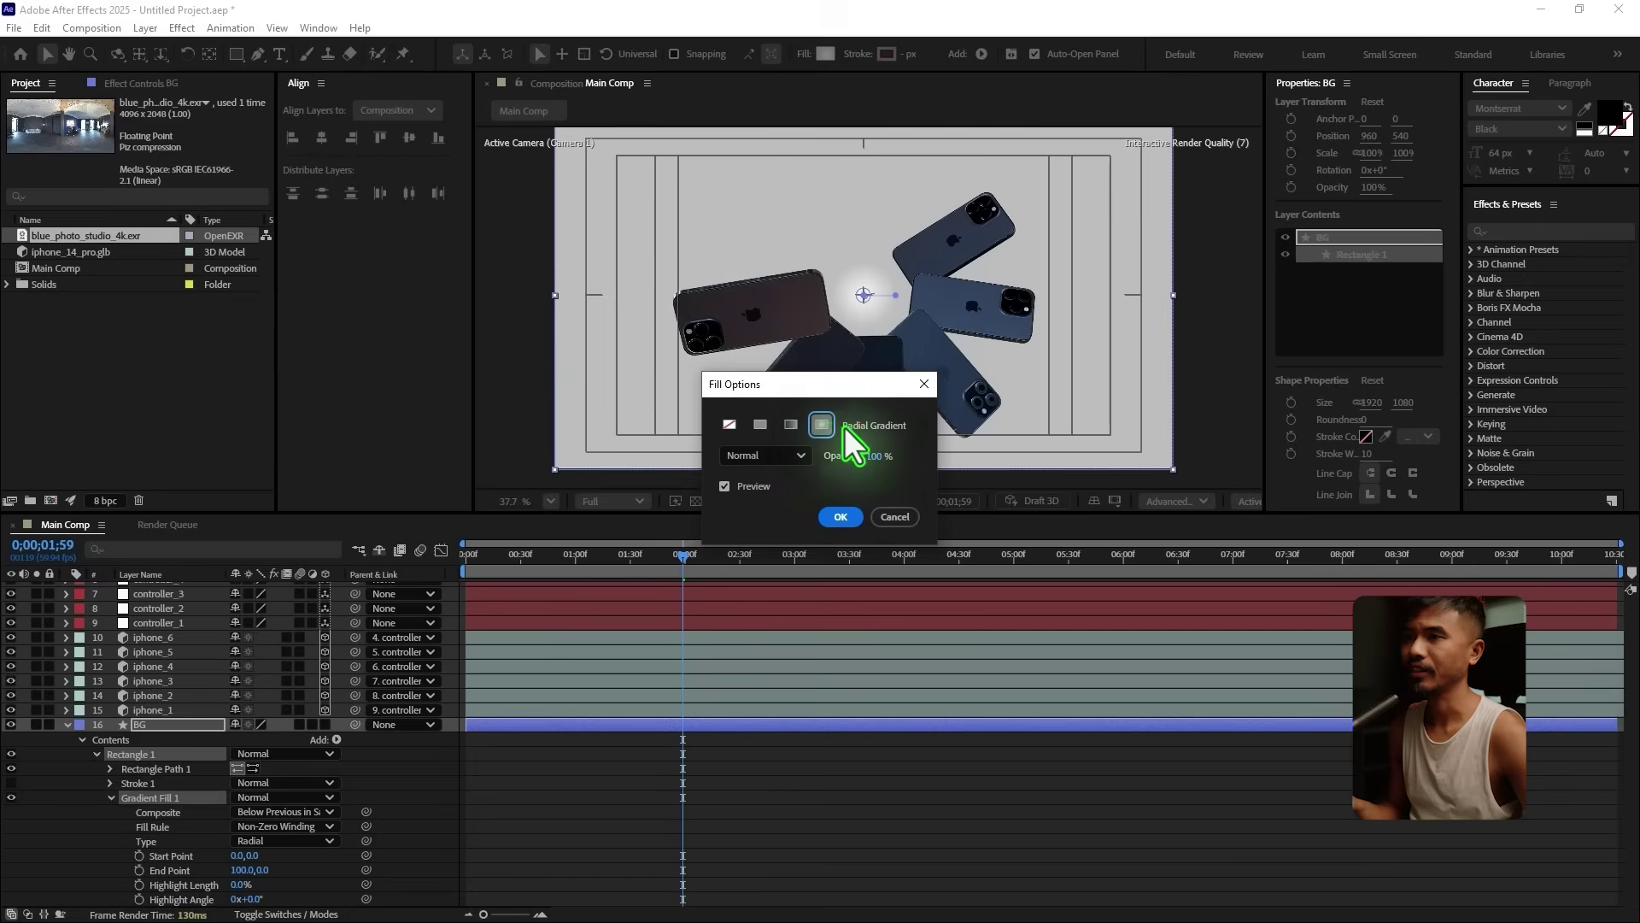
{"action": "left_click", "coordinate": [837, 516]}
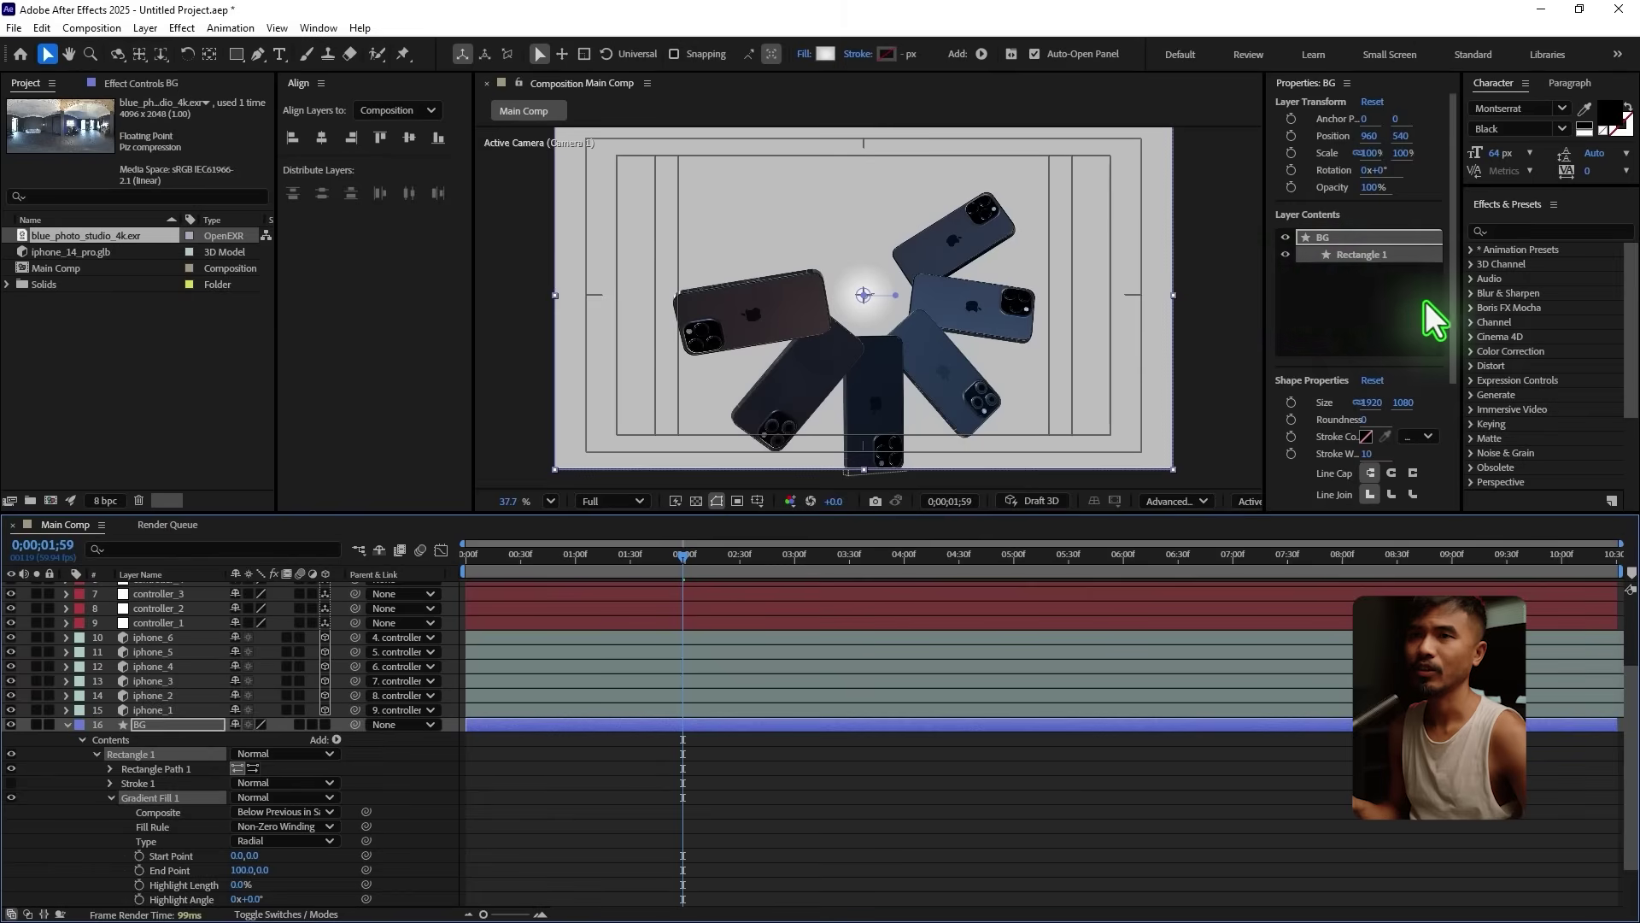
{"action": "scroll", "coordinate": [1420, 304], "scroll_direction": "down", "scroll_amount": 4}
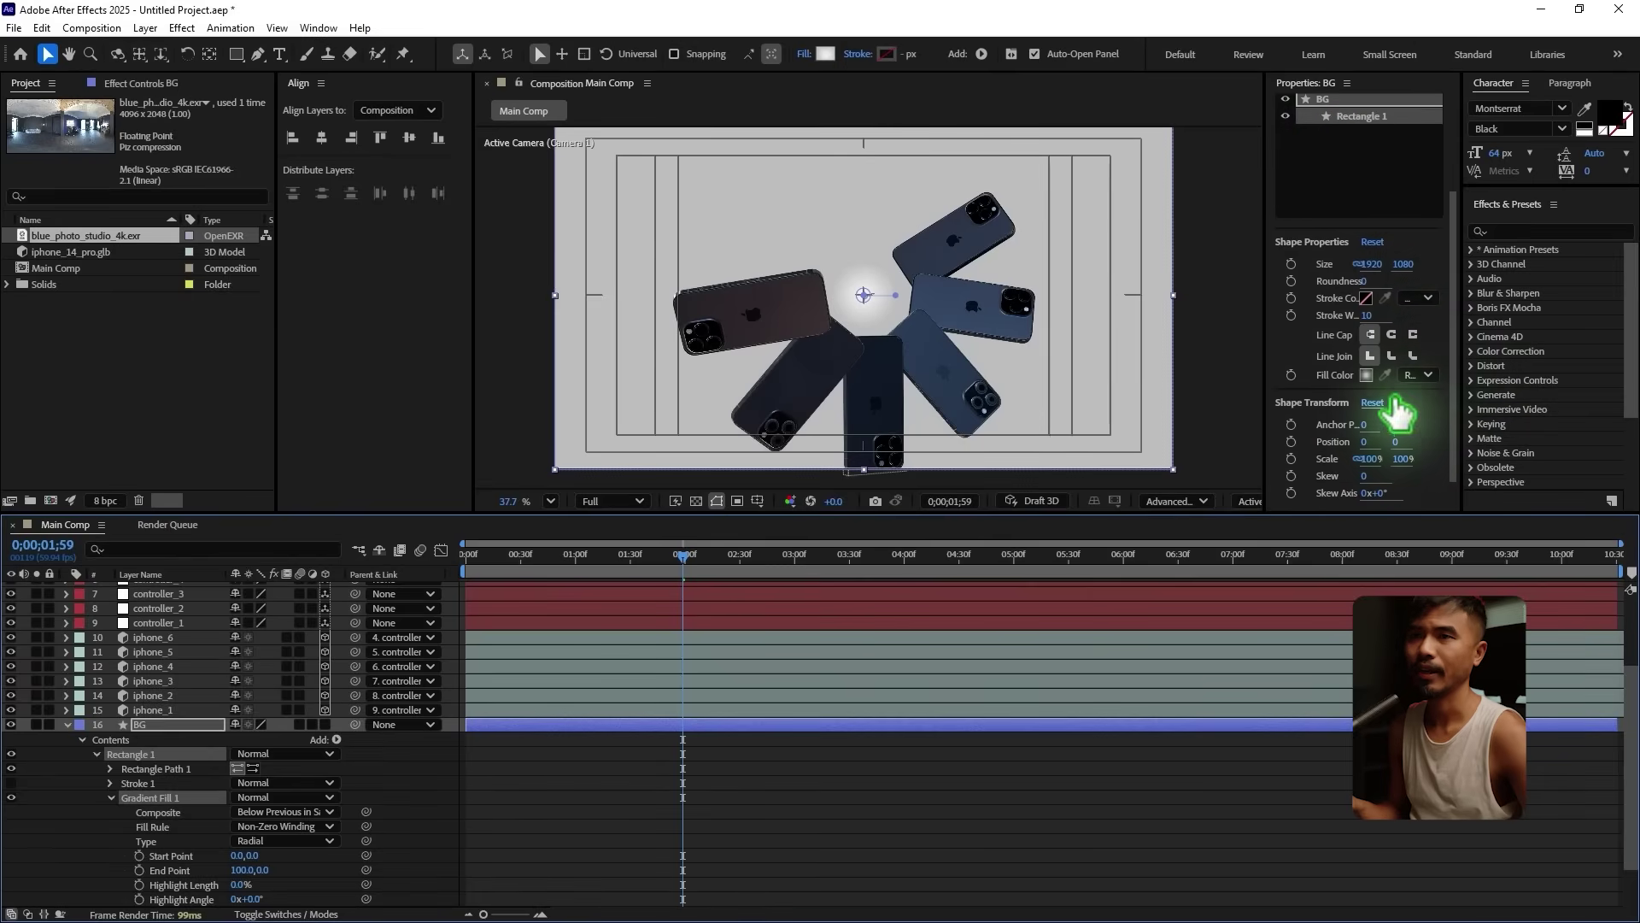
{"action": "left_click", "coordinate": [1366, 376]}
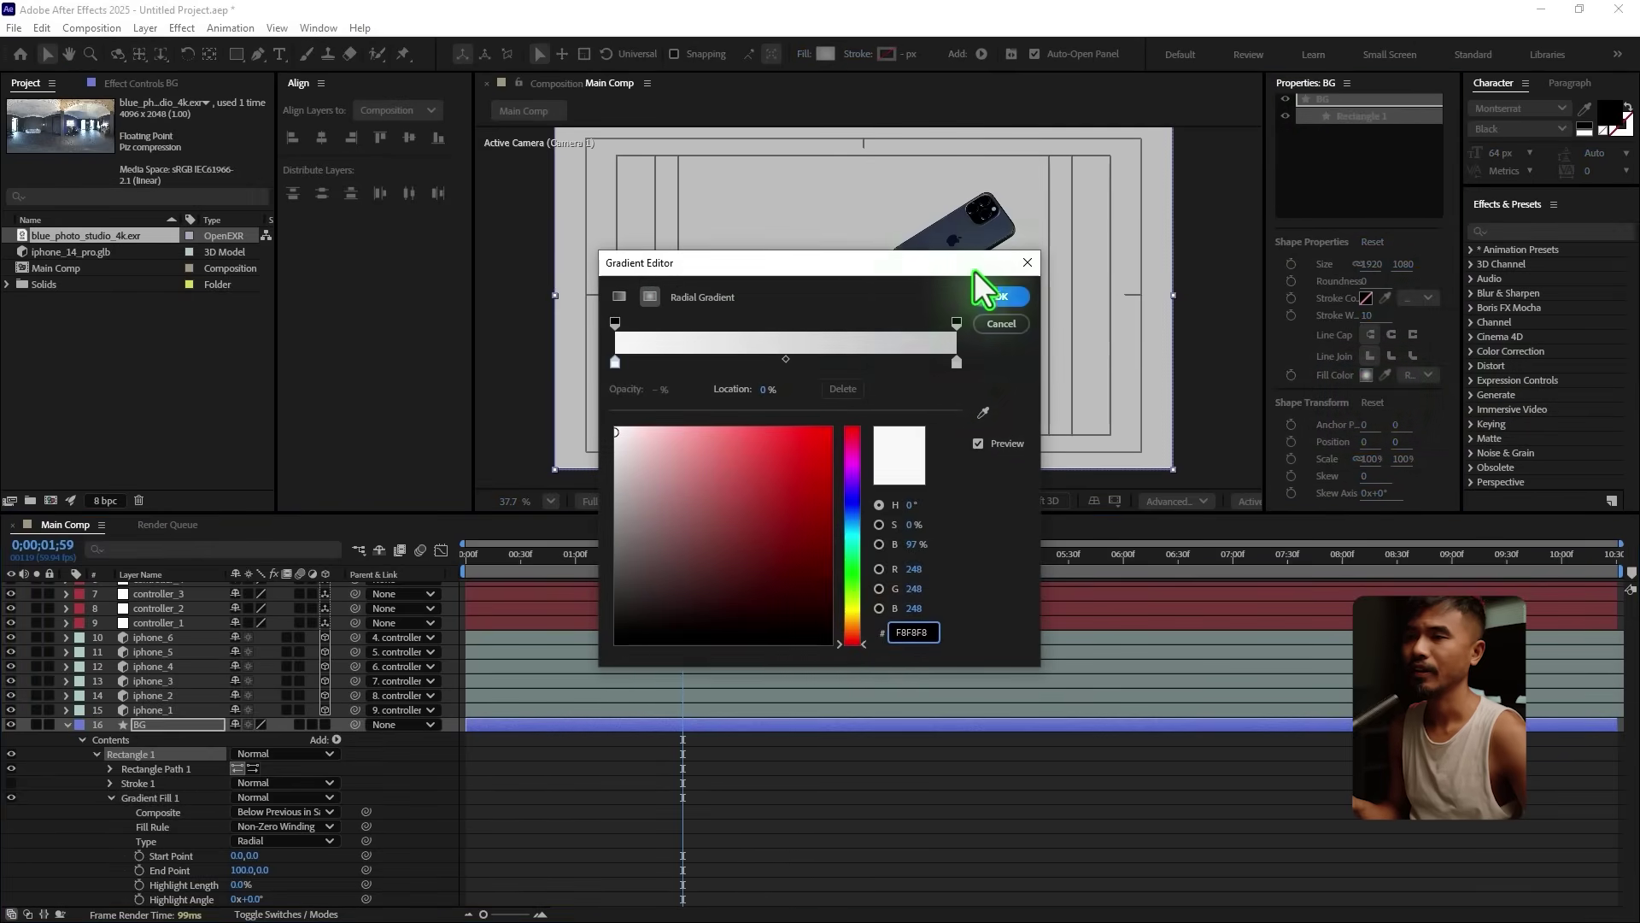
{"action": "left_click_drag", "start_coordinate": [926, 268], "coordinate": [1351, 260]}
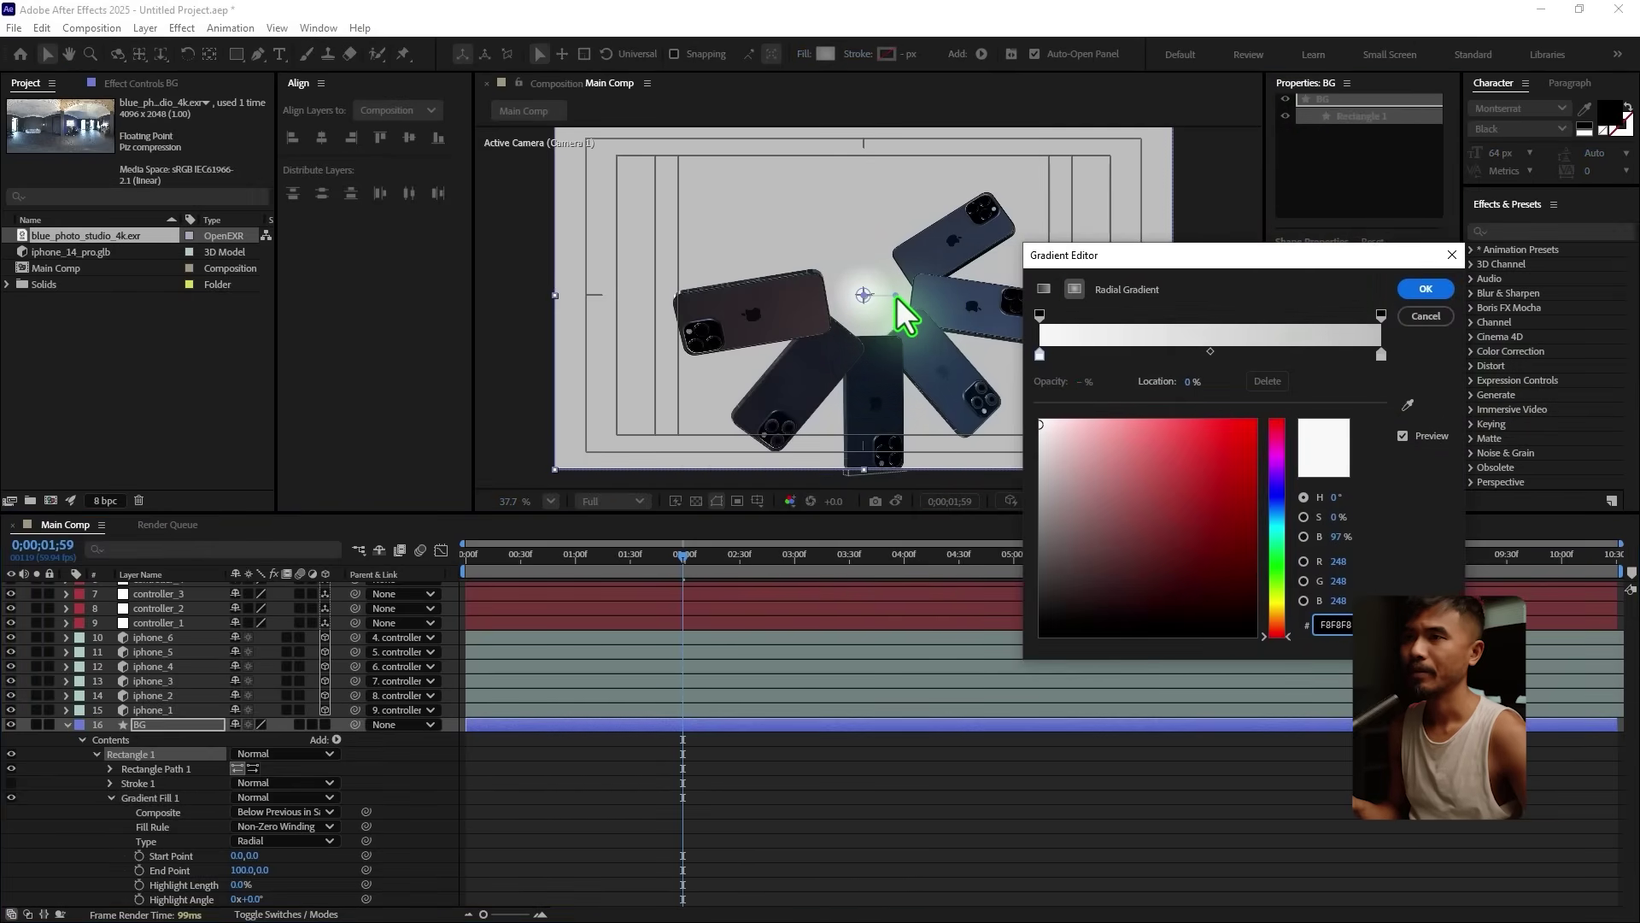
{"action": "left_click", "coordinate": [1425, 289]}
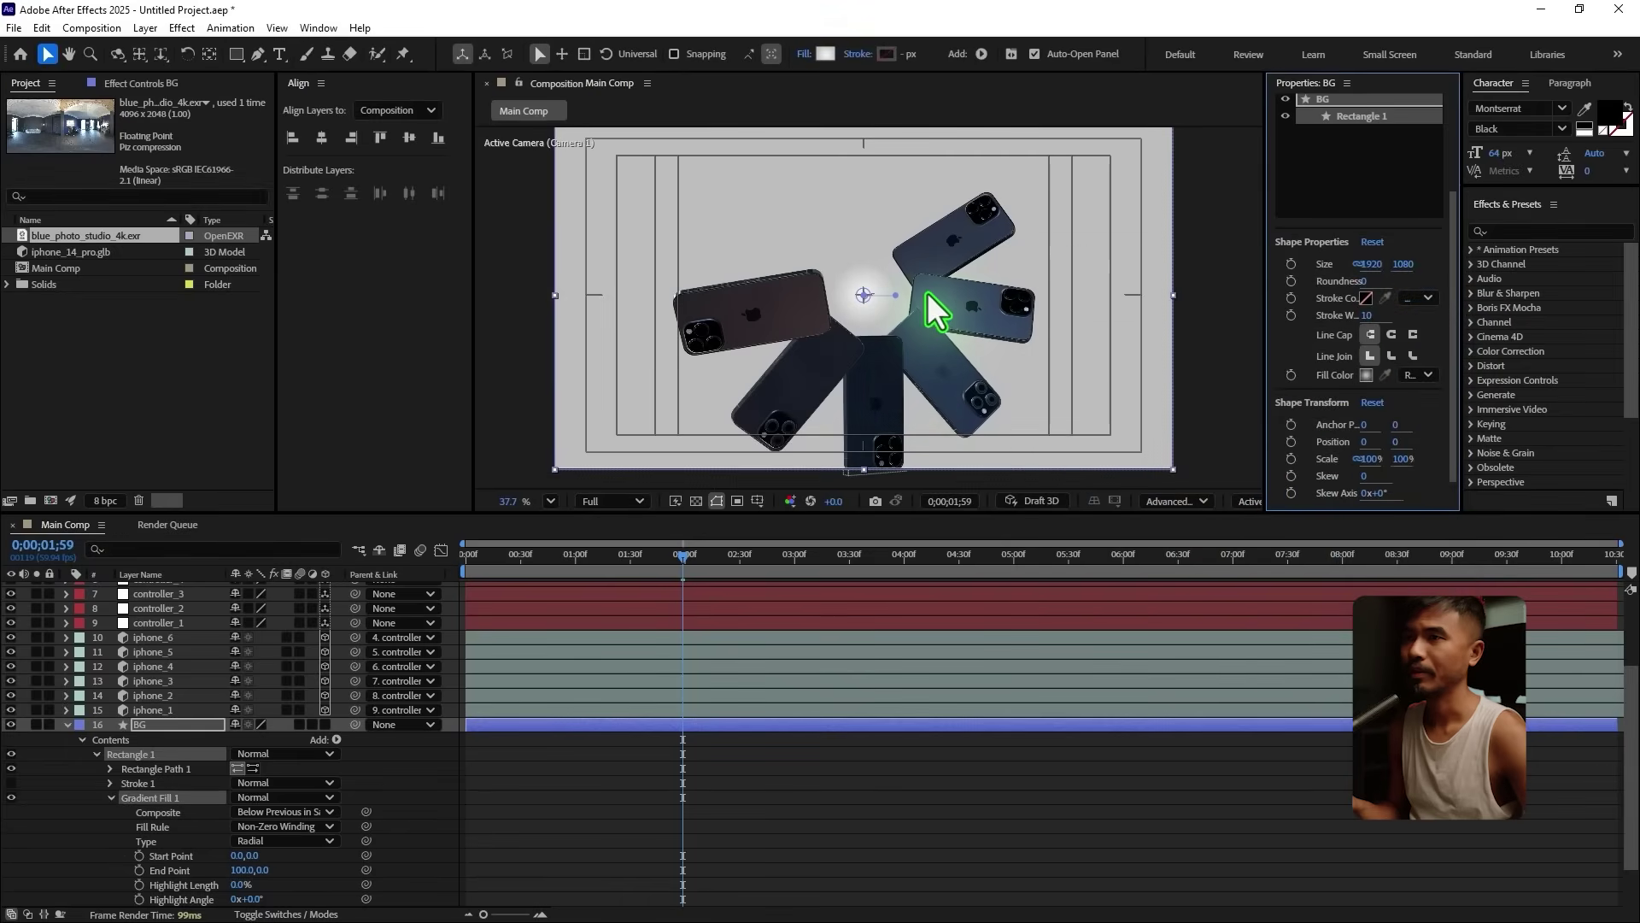
Step: Extend the BG gradient's end point just below the frame's lower edge and darken its outer color to about #9D9B9B
{"action": "left_click_drag", "start_coordinate": [894, 295], "coordinate": [866, 477]}
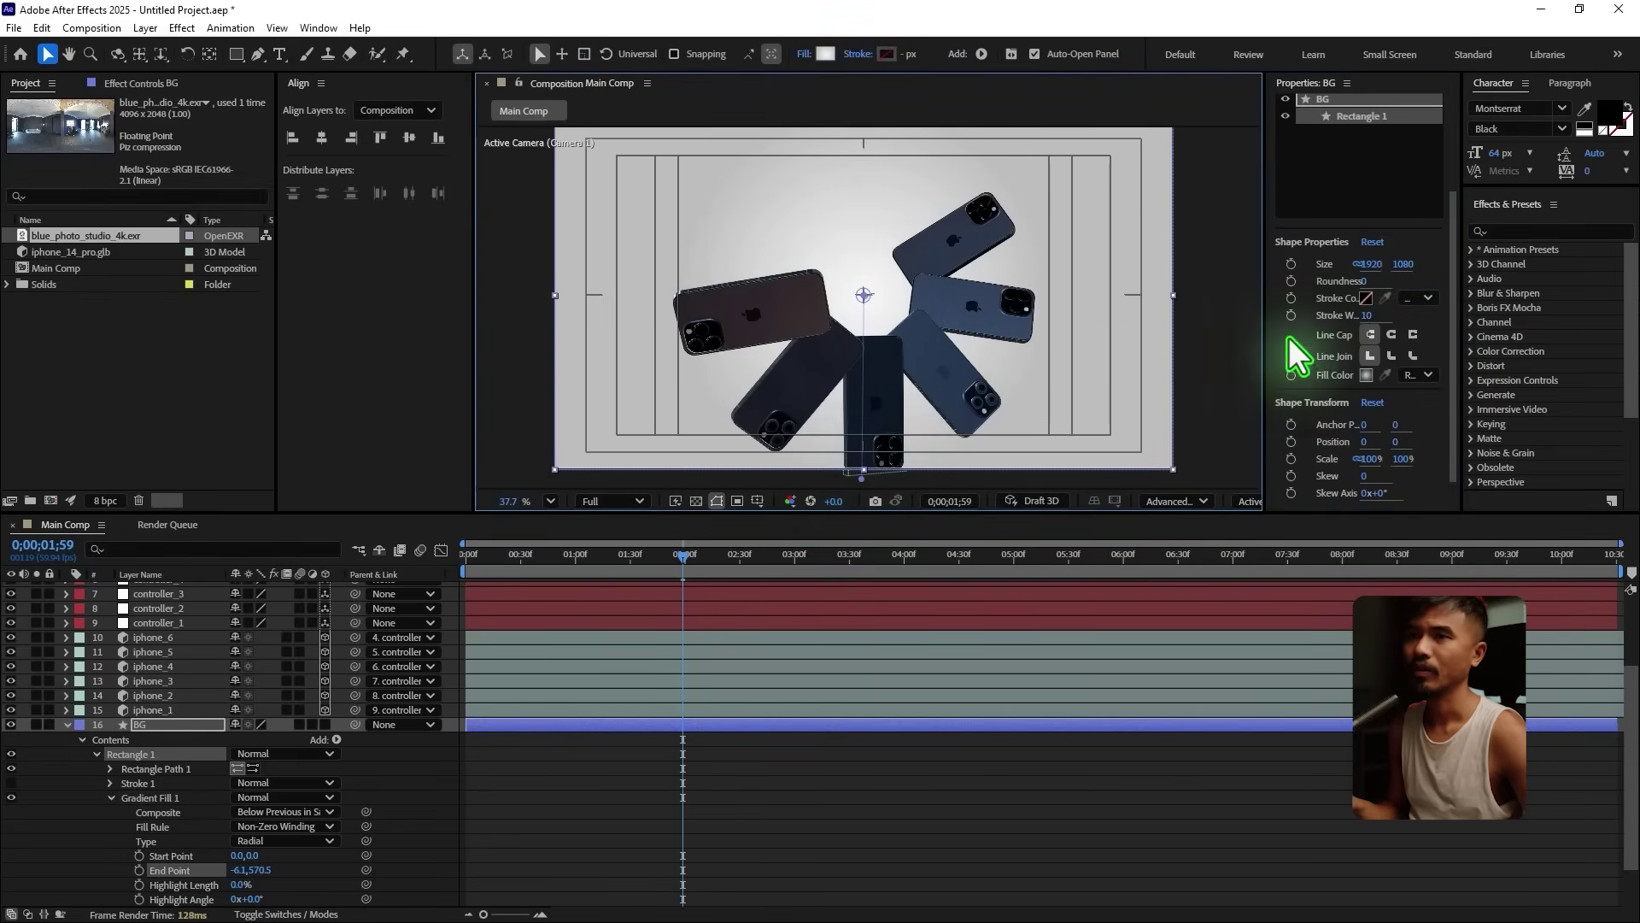
{"action": "left_click", "coordinate": [1366, 376]}
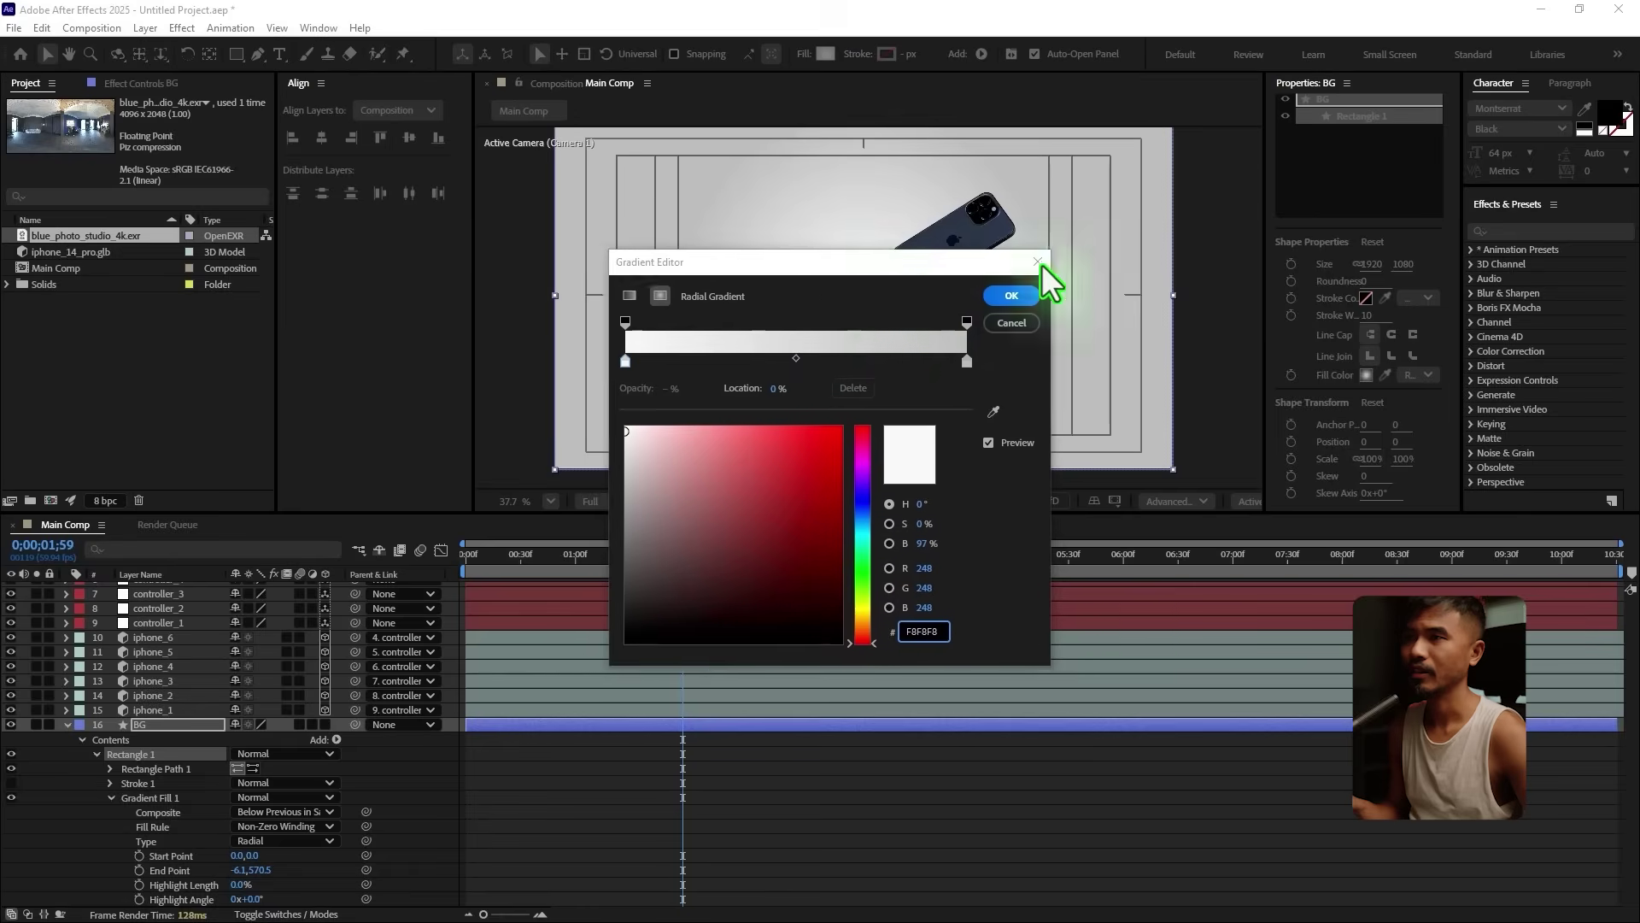
{"action": "left_click", "coordinate": [1365, 313]}
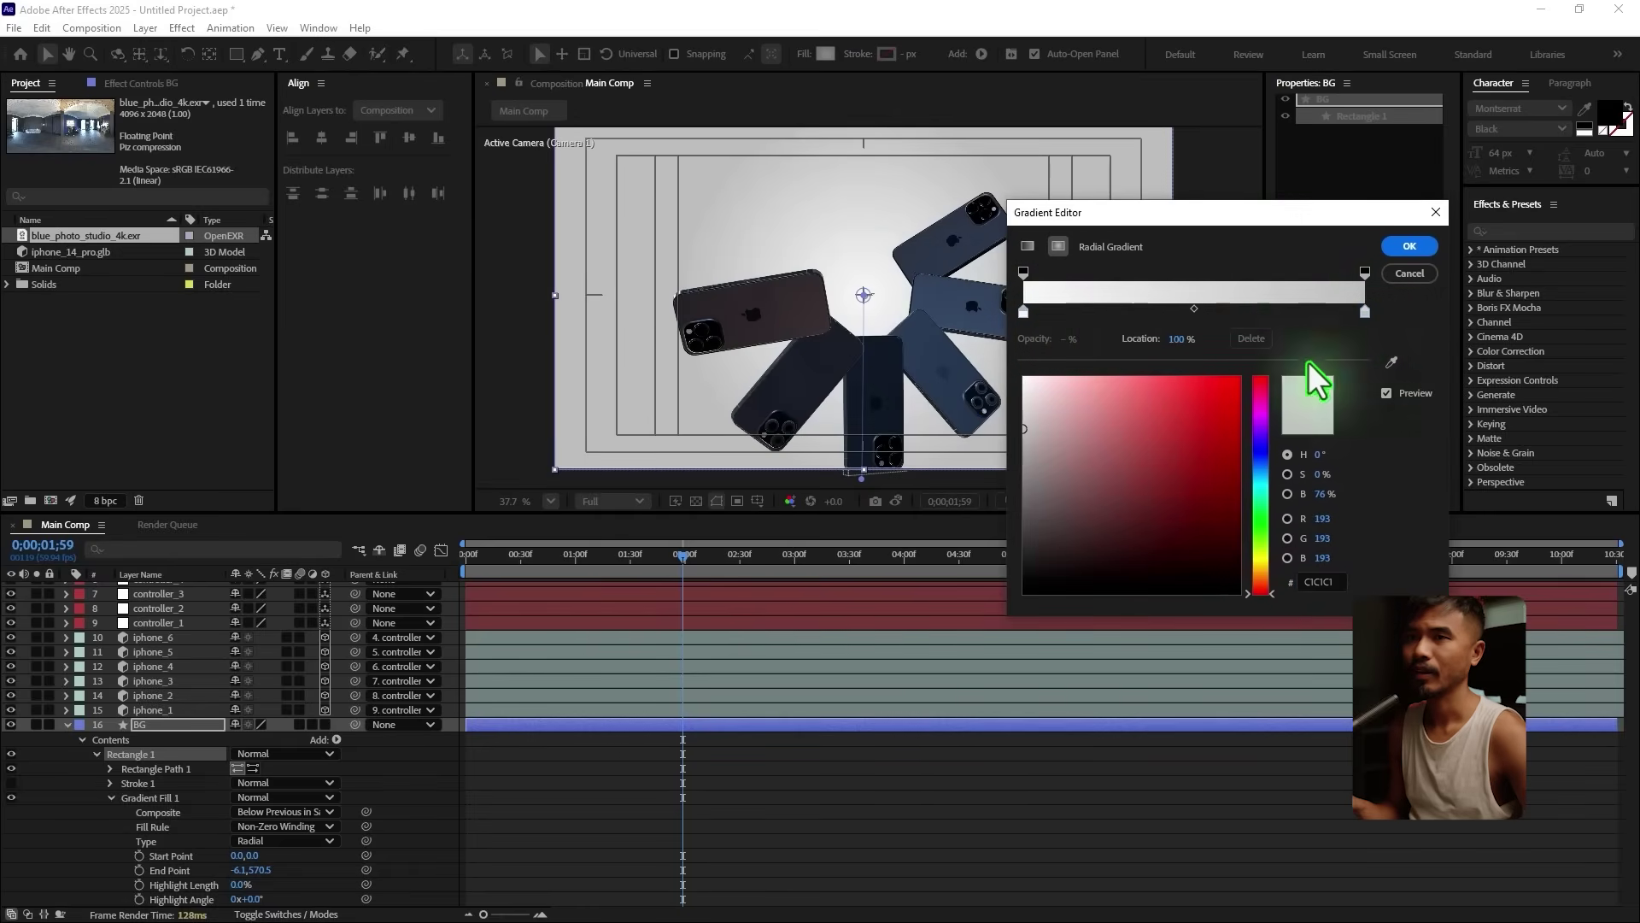
{"action": "left_click_drag", "start_coordinate": [1022, 428], "coordinate": [1023, 466]}
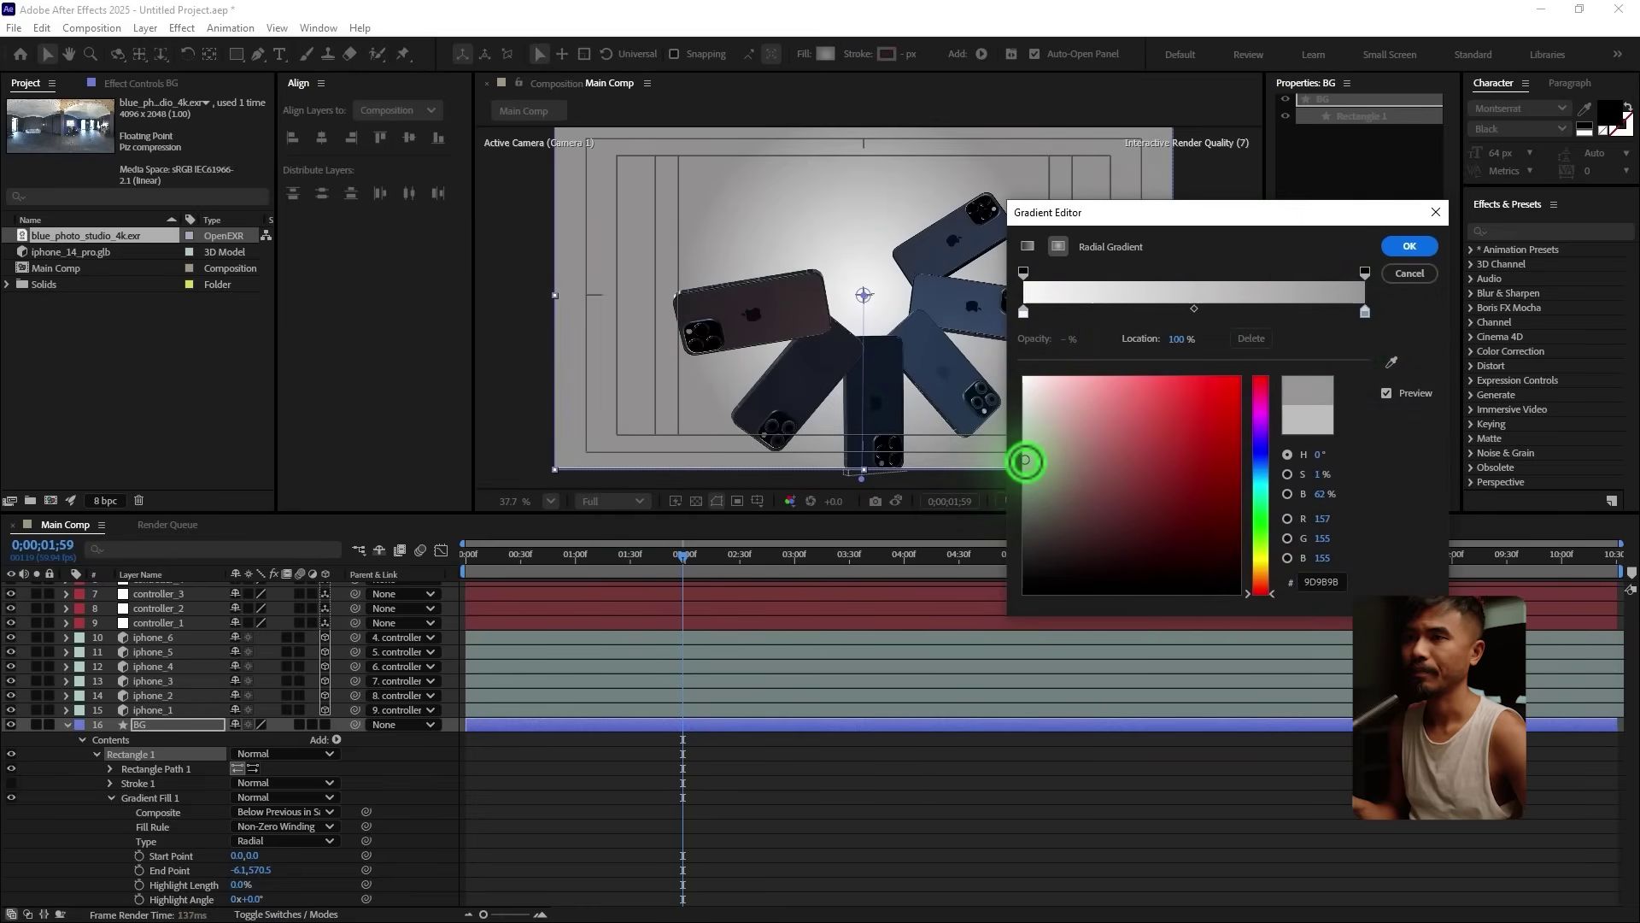
{"action": "left_click", "coordinate": [1410, 246]}
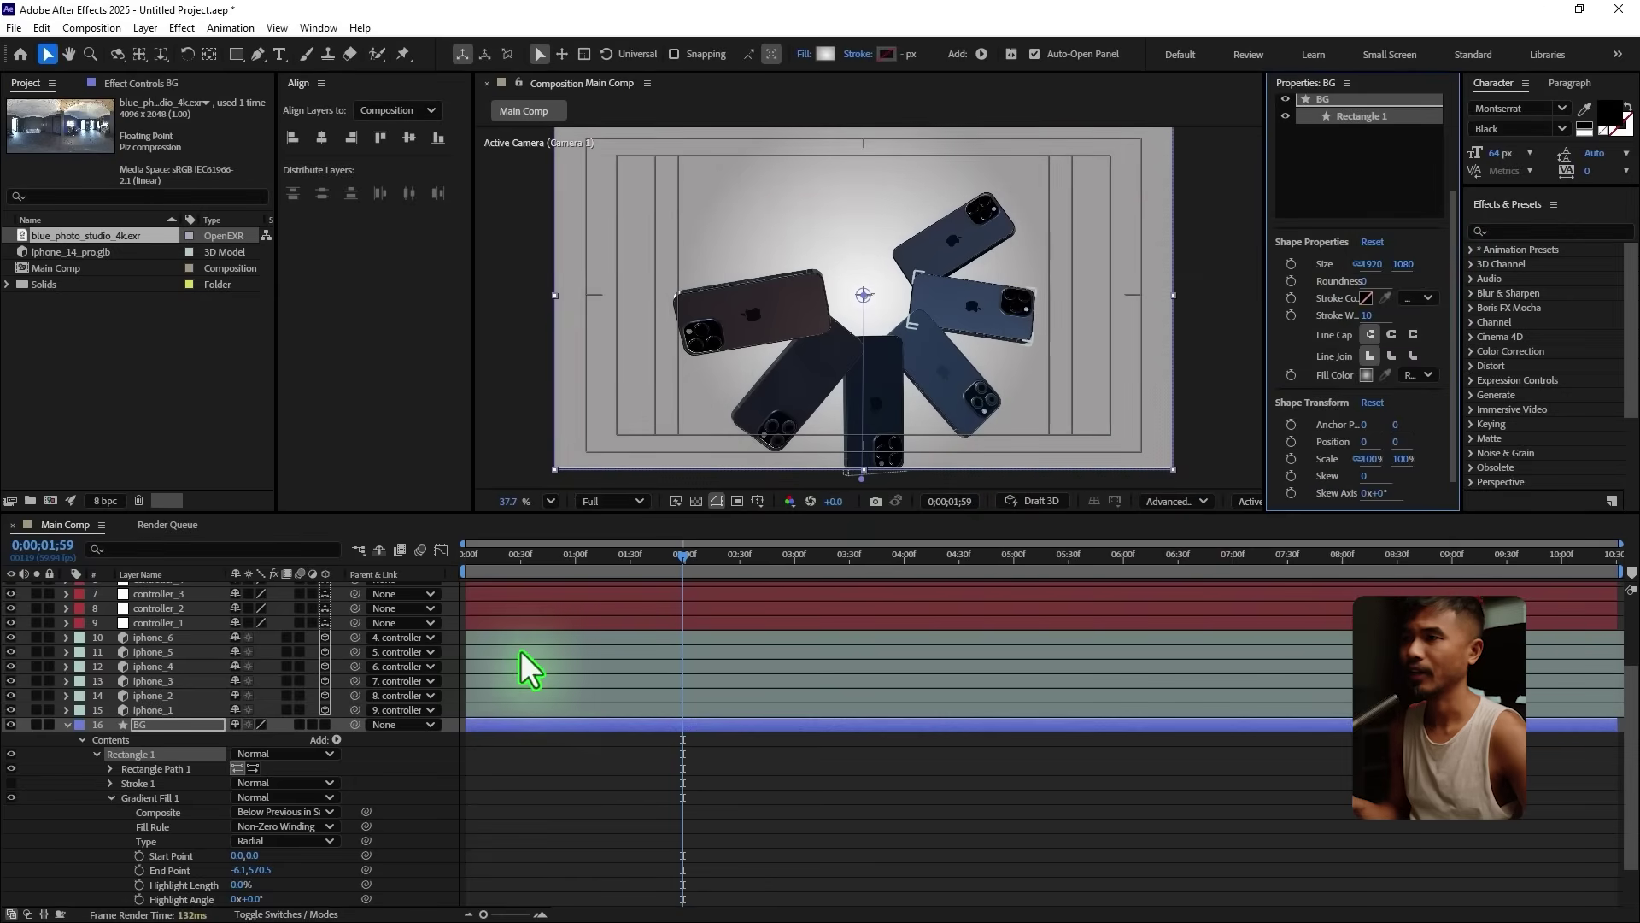
{"action": "left_click", "coordinate": [66, 724]}
Step: Check the lighting around 0;00;08;25, set Environment Light 1's Intensity to 125%, and return to the start of the timeline
{"action": "left_click_drag", "start_coordinate": [670, 557], "coordinate": [1404, 657]}
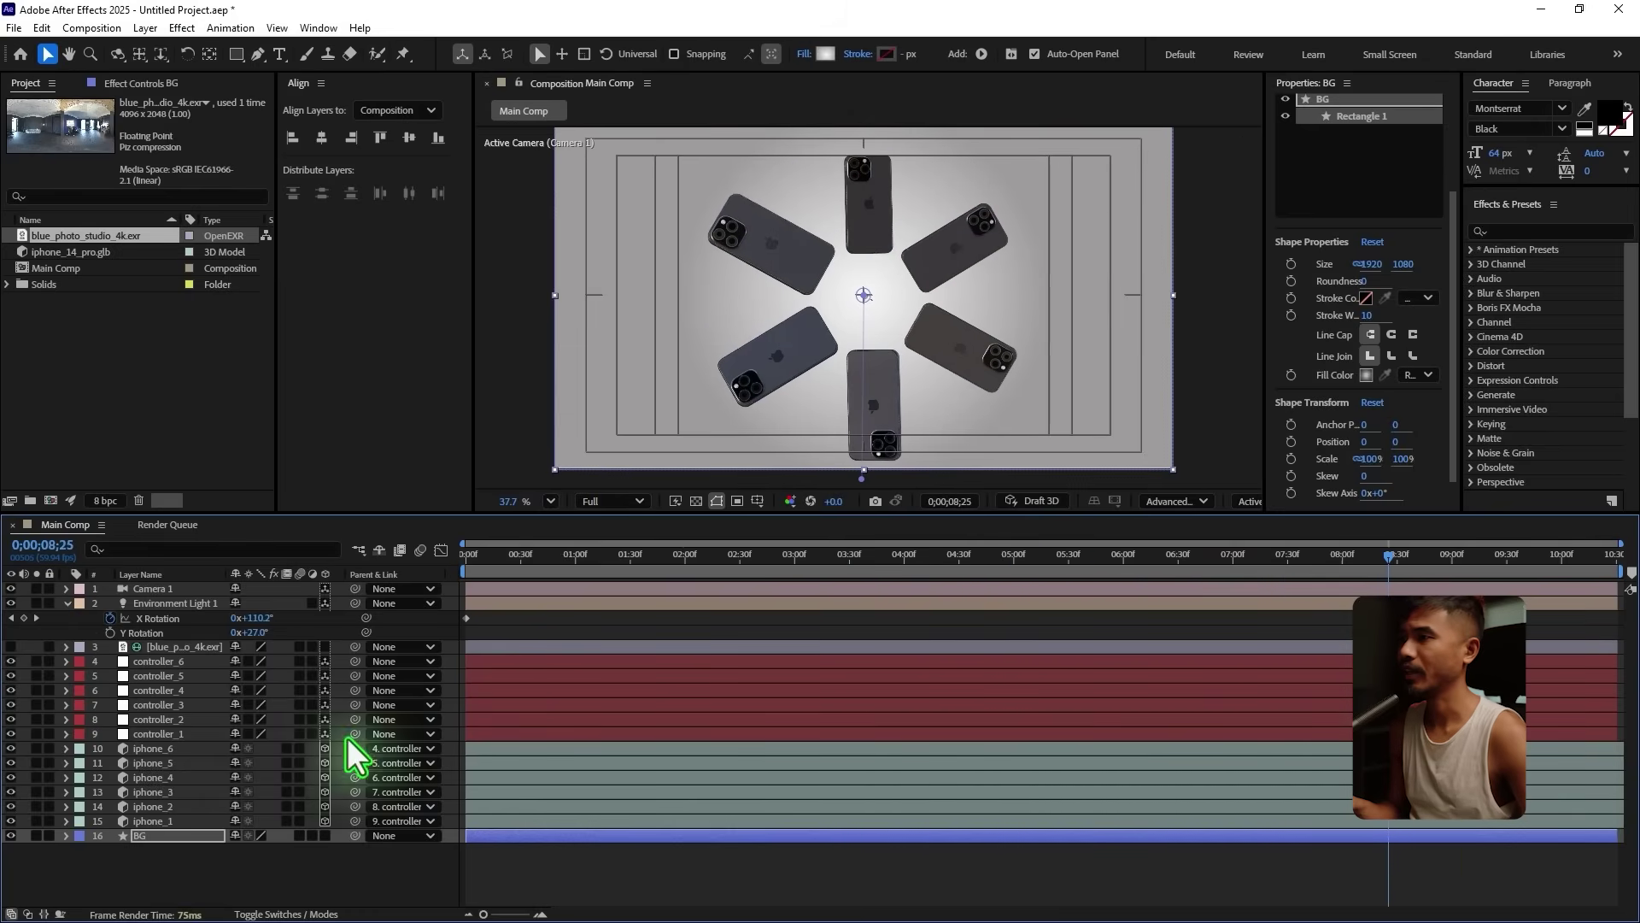
{"action": "left_click", "coordinate": [176, 602]}
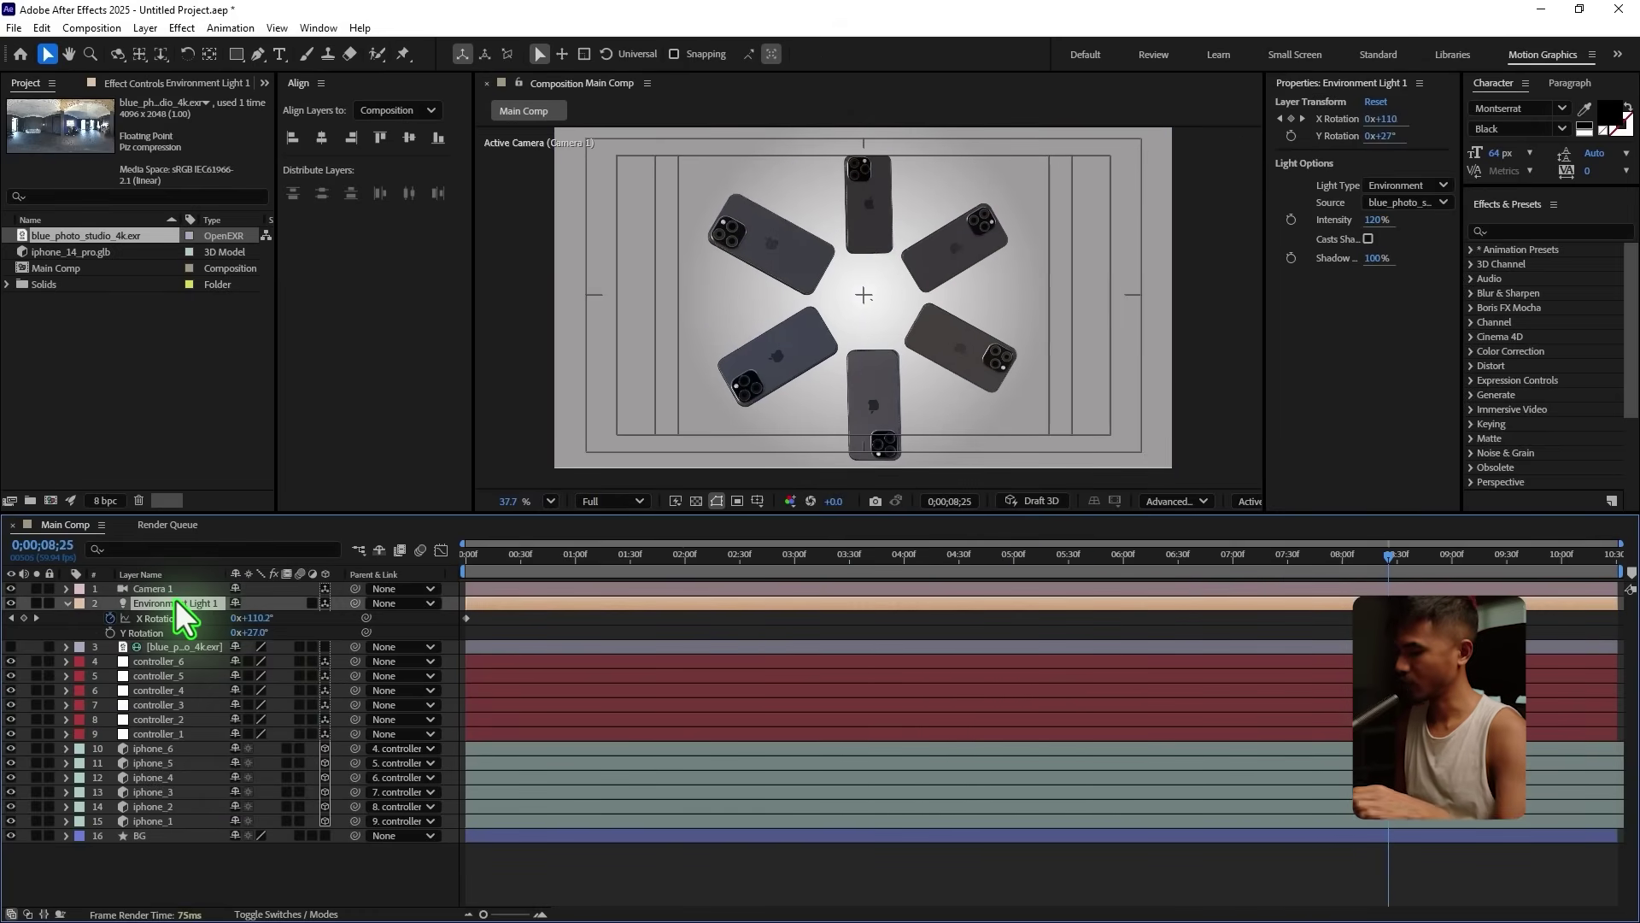
{"action": "key", "text": "ctrl+shift+y"}
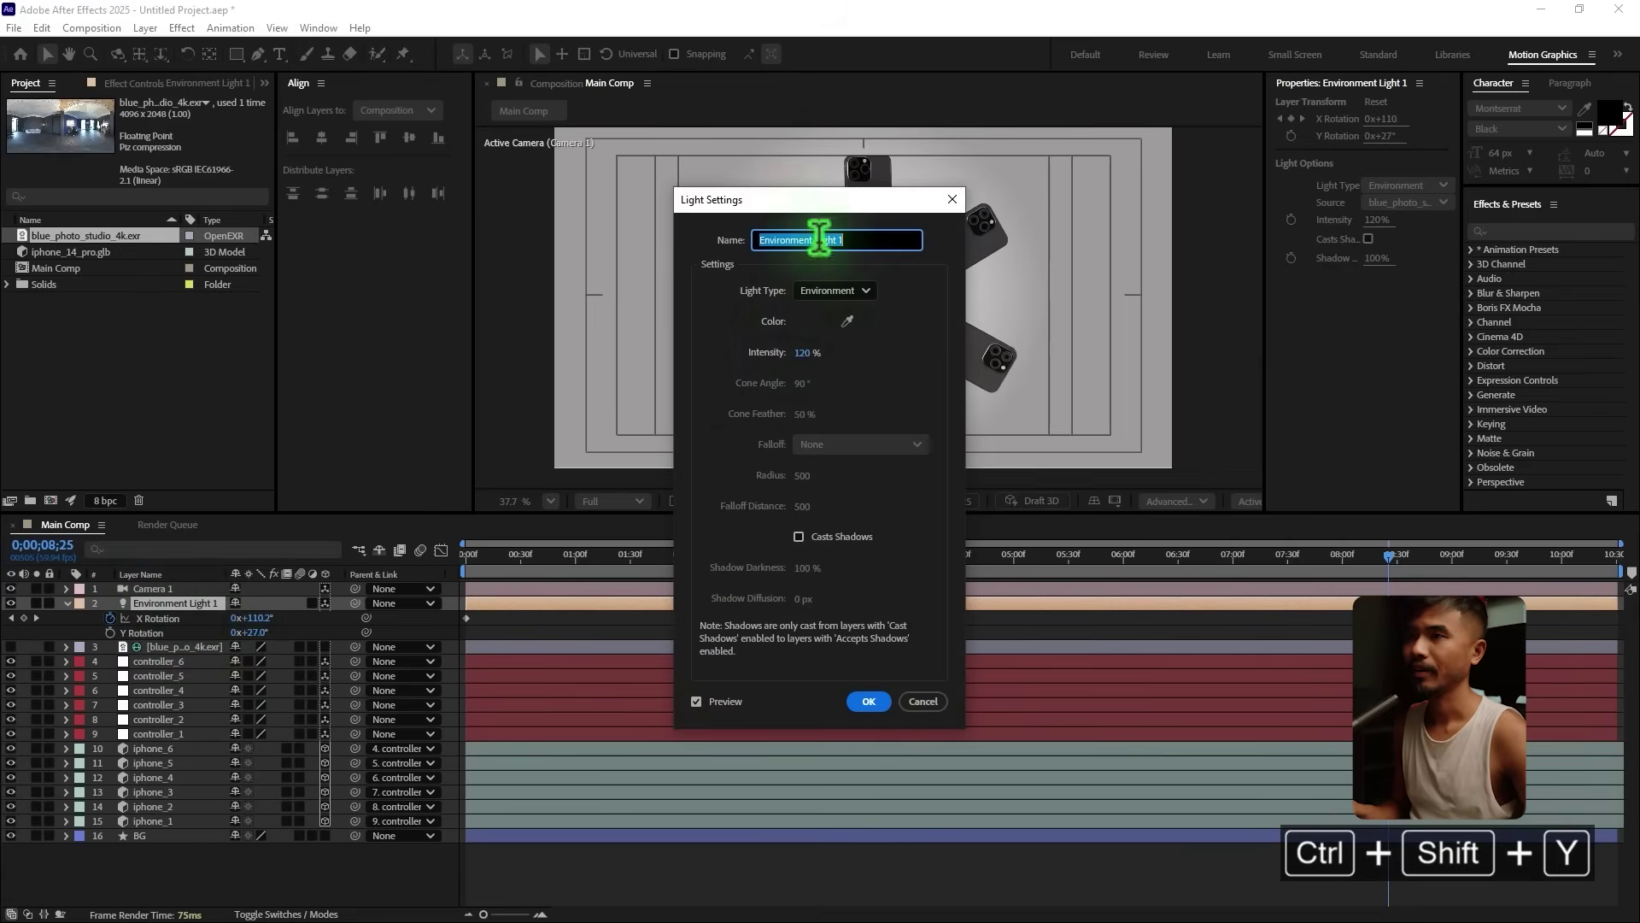
{"action": "left_click_drag", "start_coordinate": [829, 208], "coordinate": [1104, 197]}
{"action": "left_click", "coordinate": [1084, 349]}
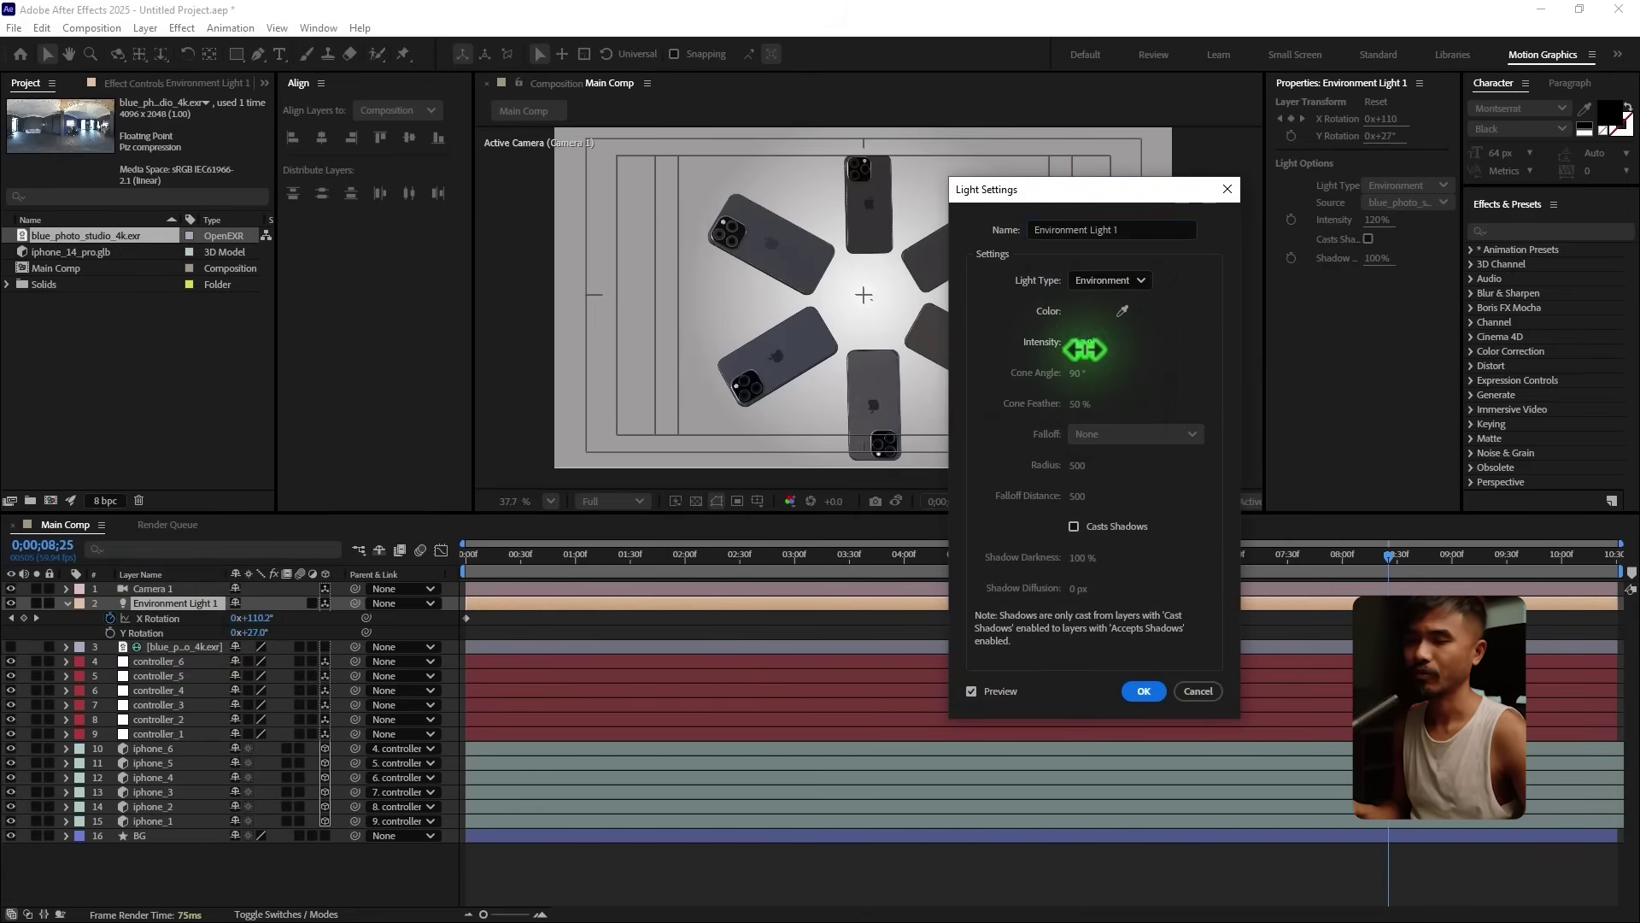
{"action": "type", "text": "125"}
{"action": "key", "text": "Return"}
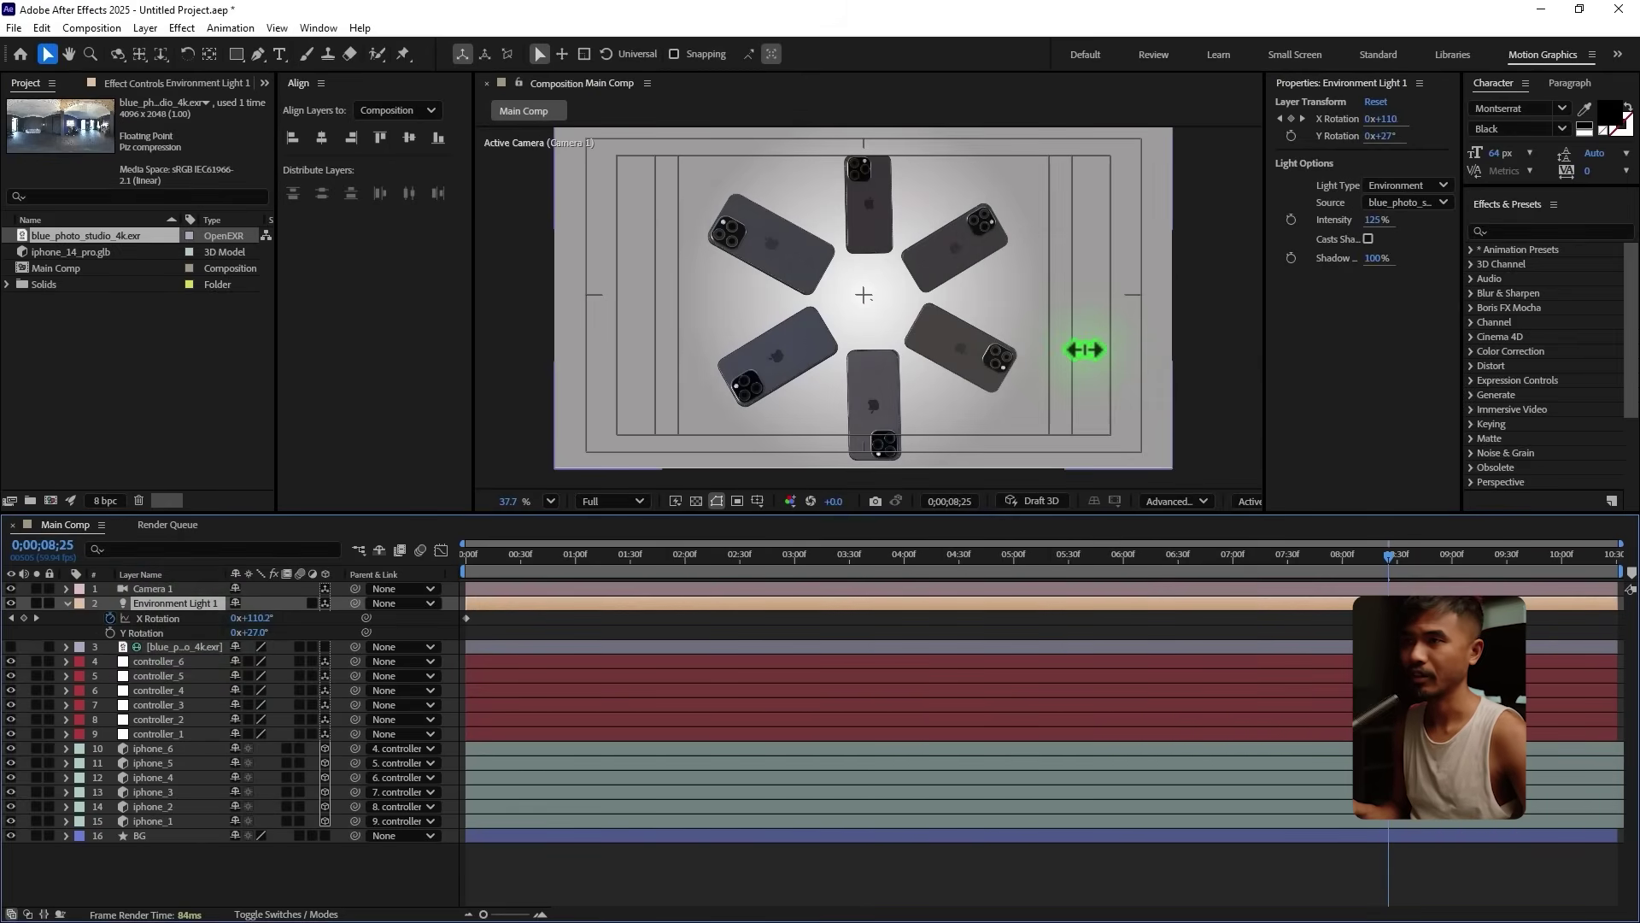
{"action": "left_click", "coordinate": [475, 557]}
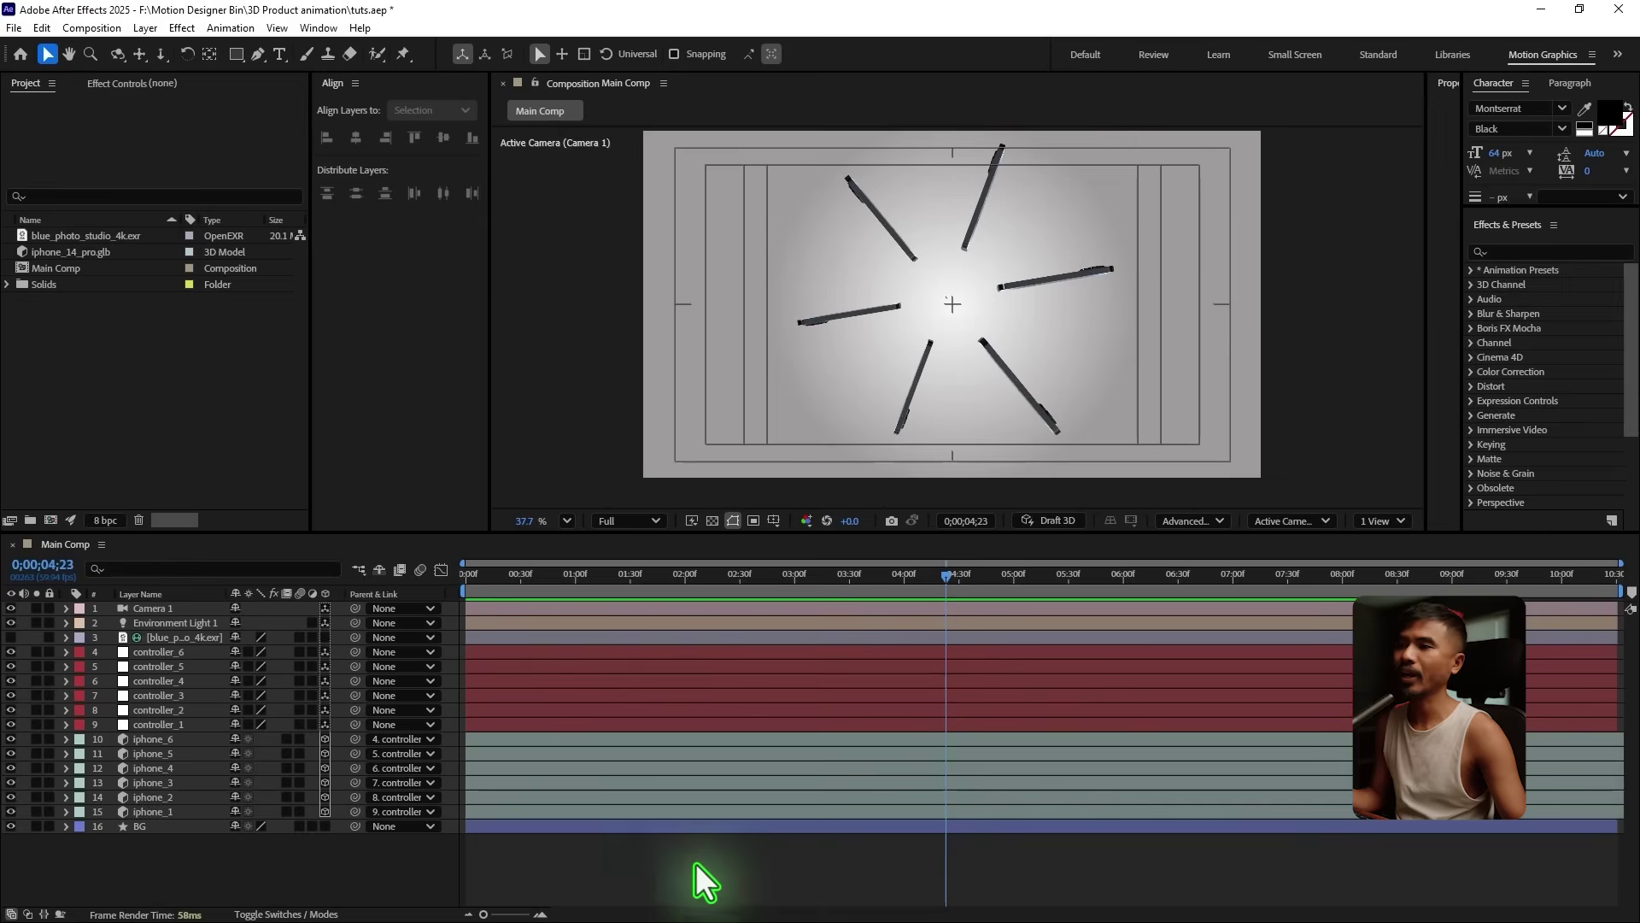
Step: Reveal the keyframes of all six iPhone layers and apply Easy Ease to their Position and Z Rotation keyframes
{"action": "left_click", "coordinate": [154, 811]}
{"action": "left_click", "coordinate": [166, 742], "text": "shift"}
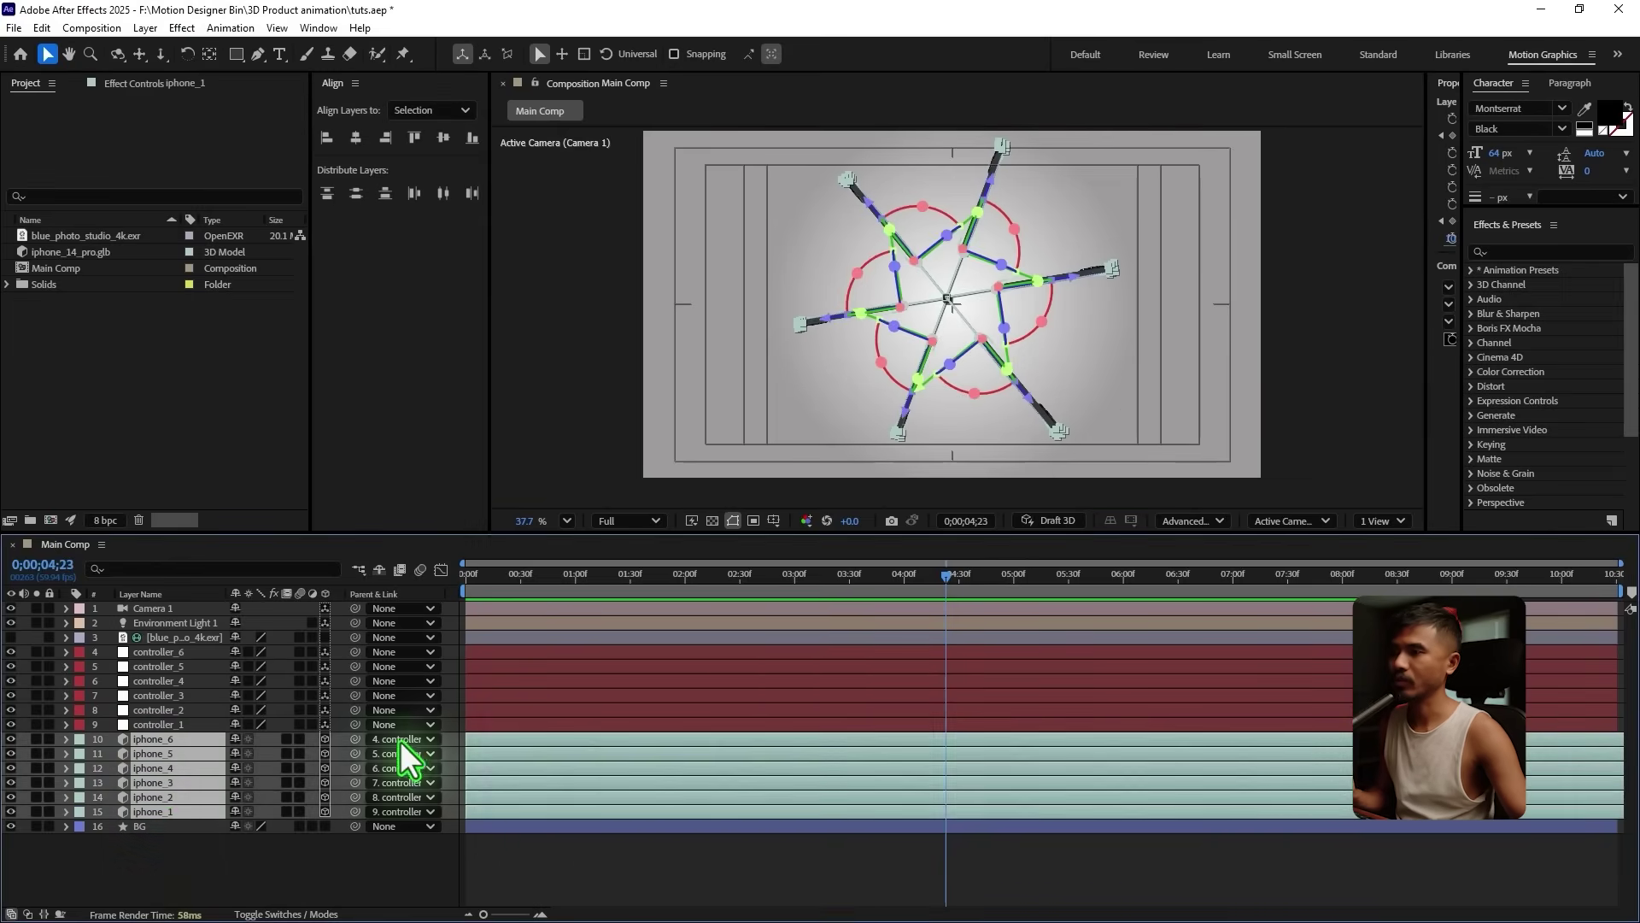
{"action": "key", "text": "u"}
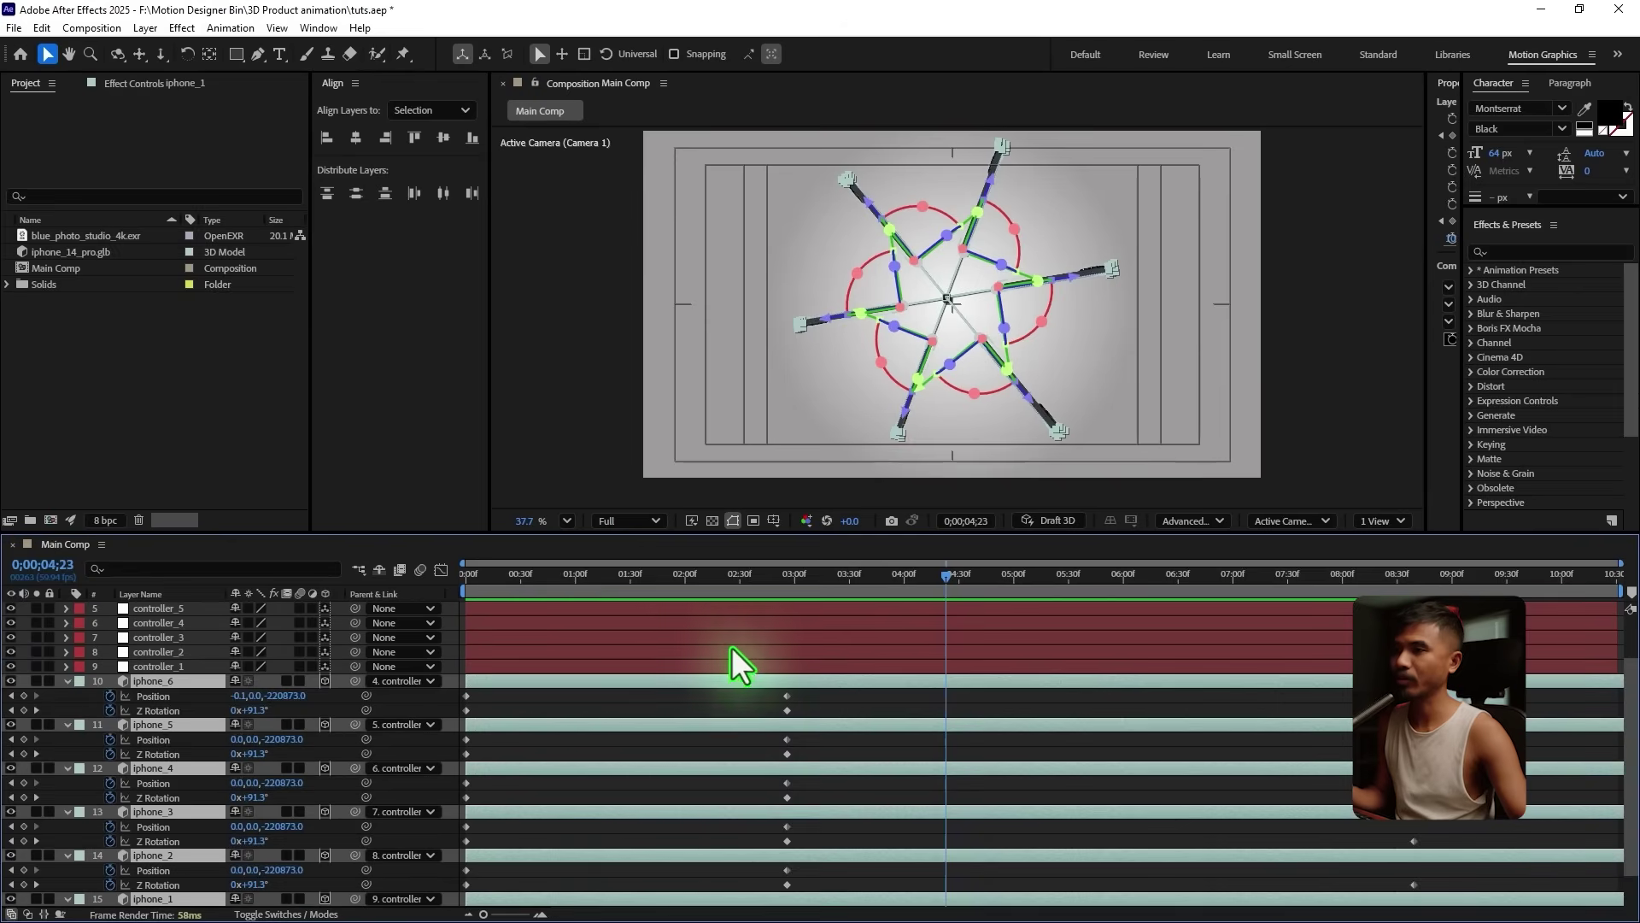
{"action": "left_click_drag", "start_coordinate": [699, 534], "coordinate": [698, 400]}
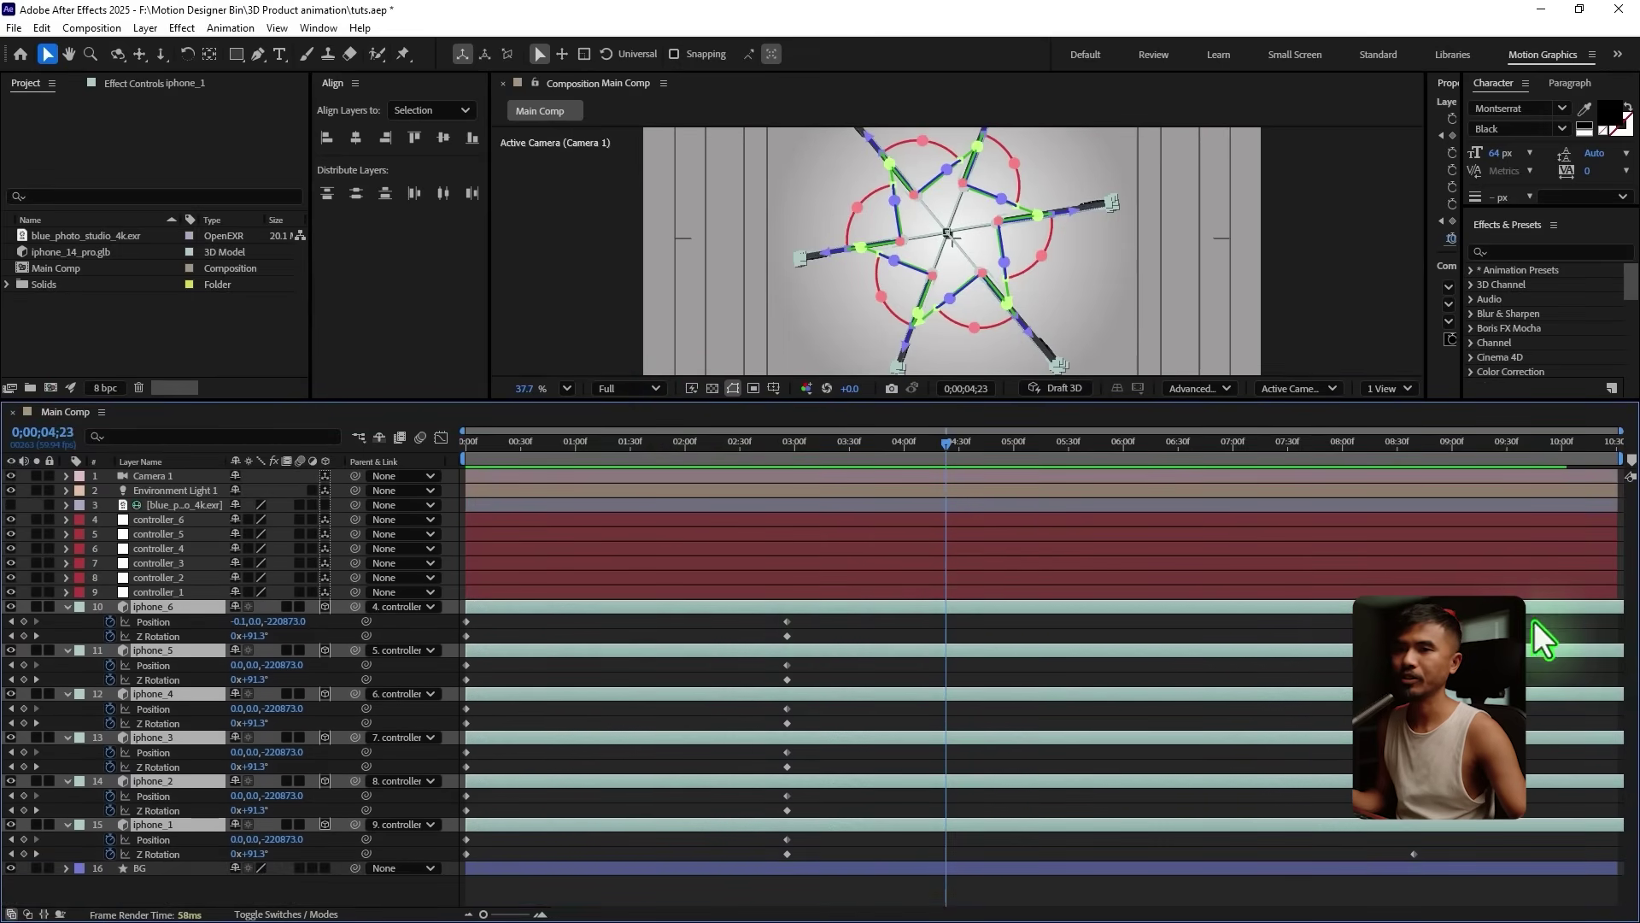
{"action": "left_click", "coordinate": [780, 889]}
{"action": "key", "text": "ctrl+a"}
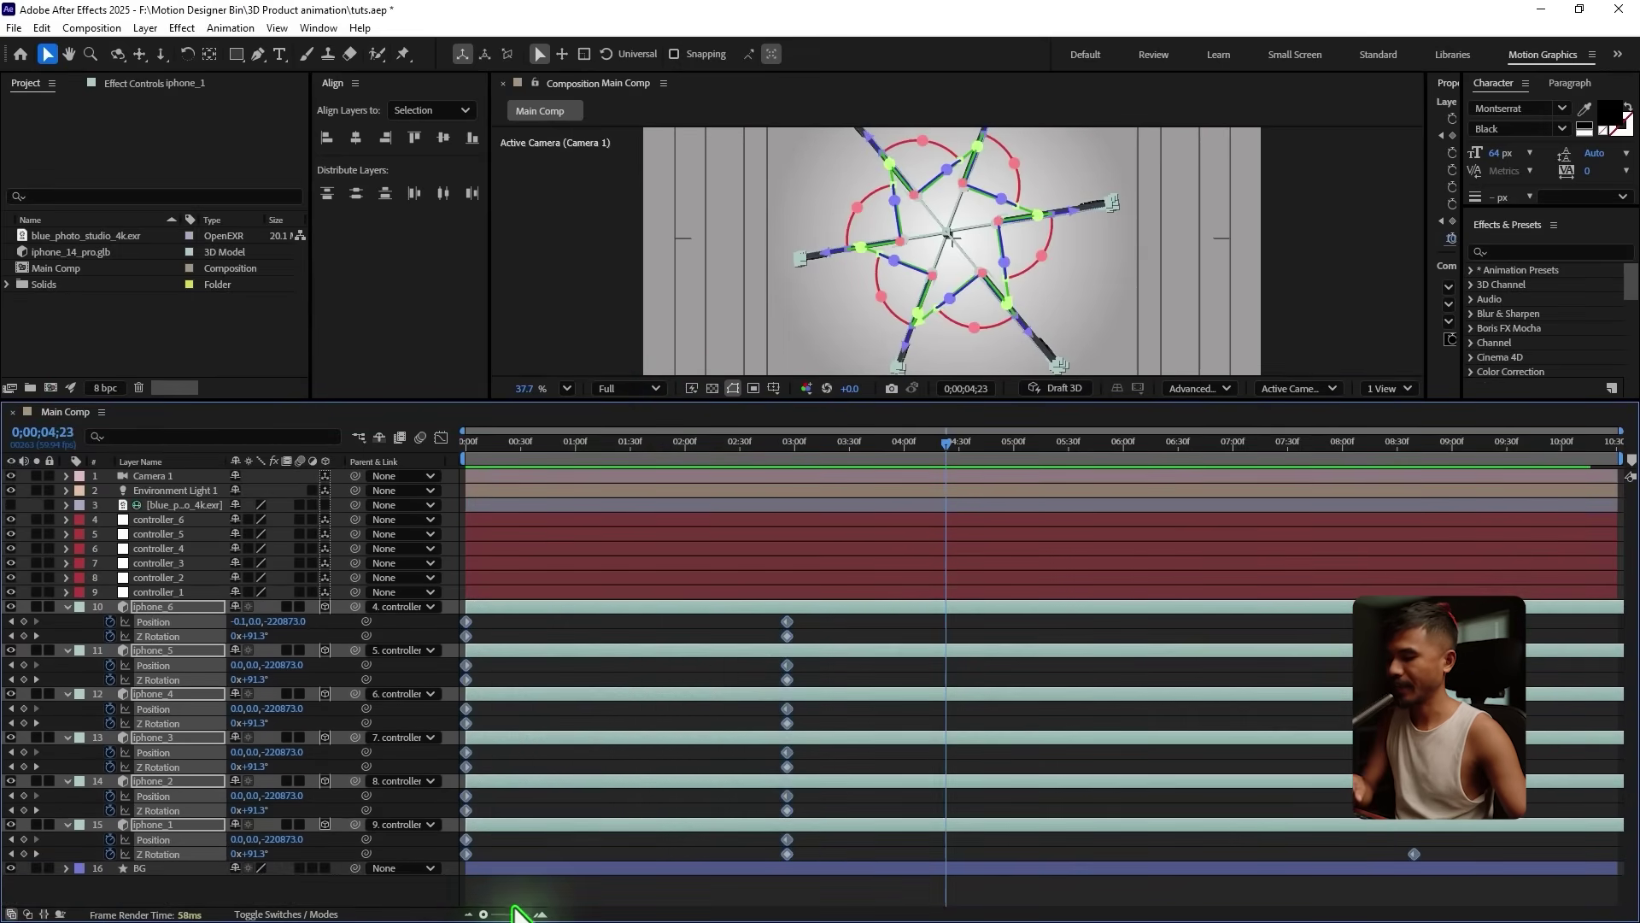
{"action": "key", "text": "F9"}
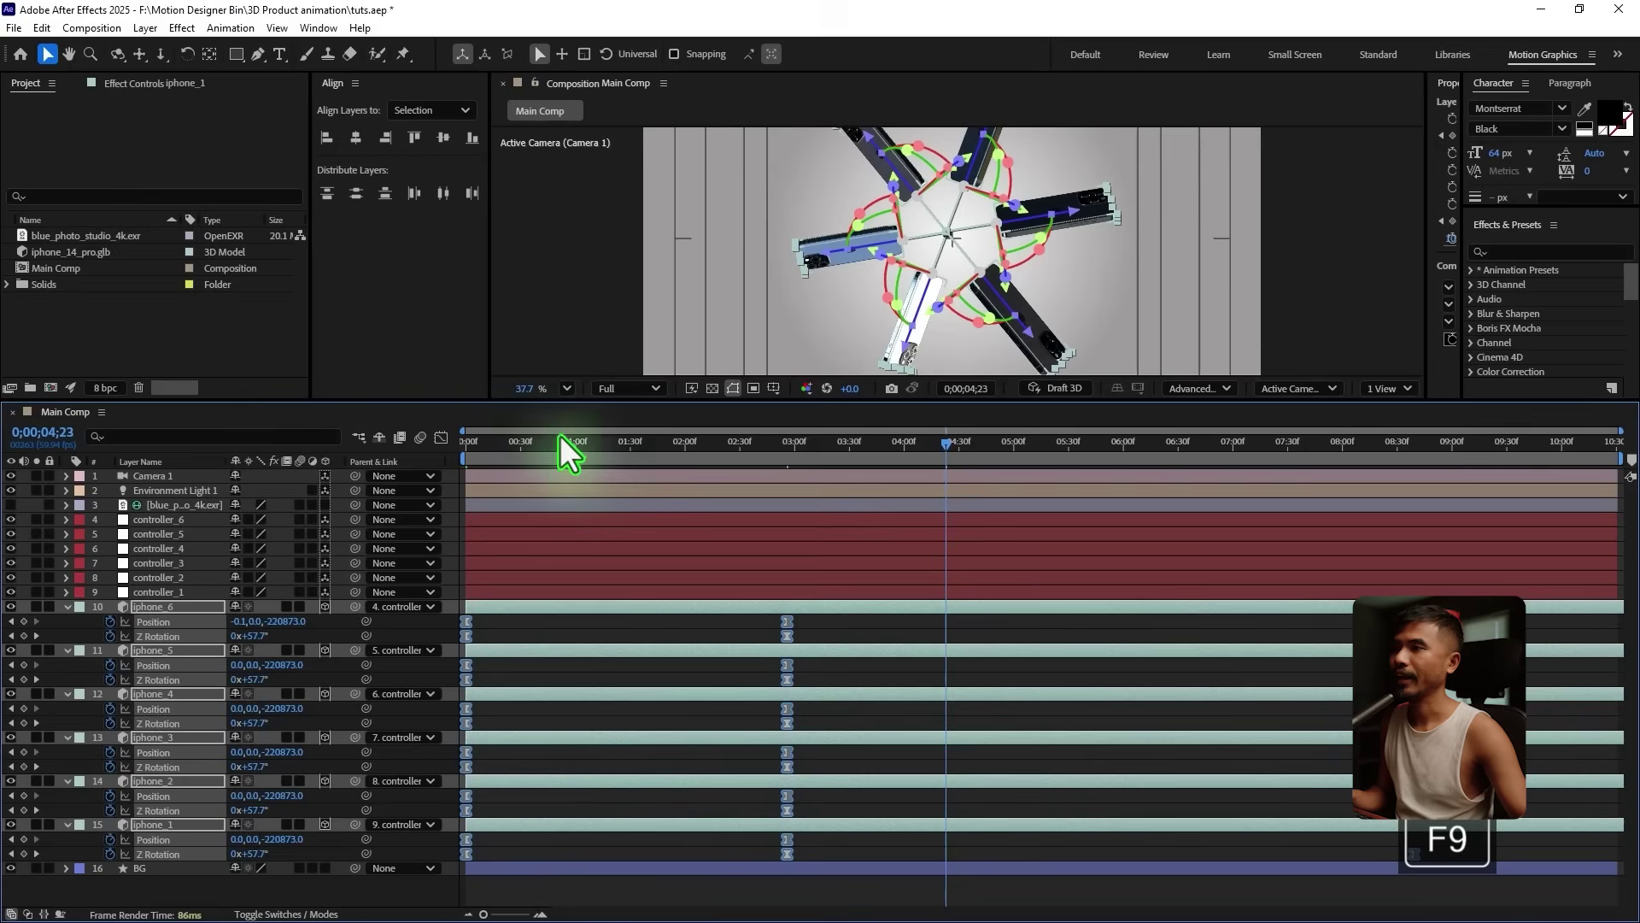
Step: Reshape the iPhone keyframes' speed curve to peak early and slow gradually into the second keyframe, and close the Graph Editor and layer properties
{"action": "left_click", "coordinate": [441, 439]}
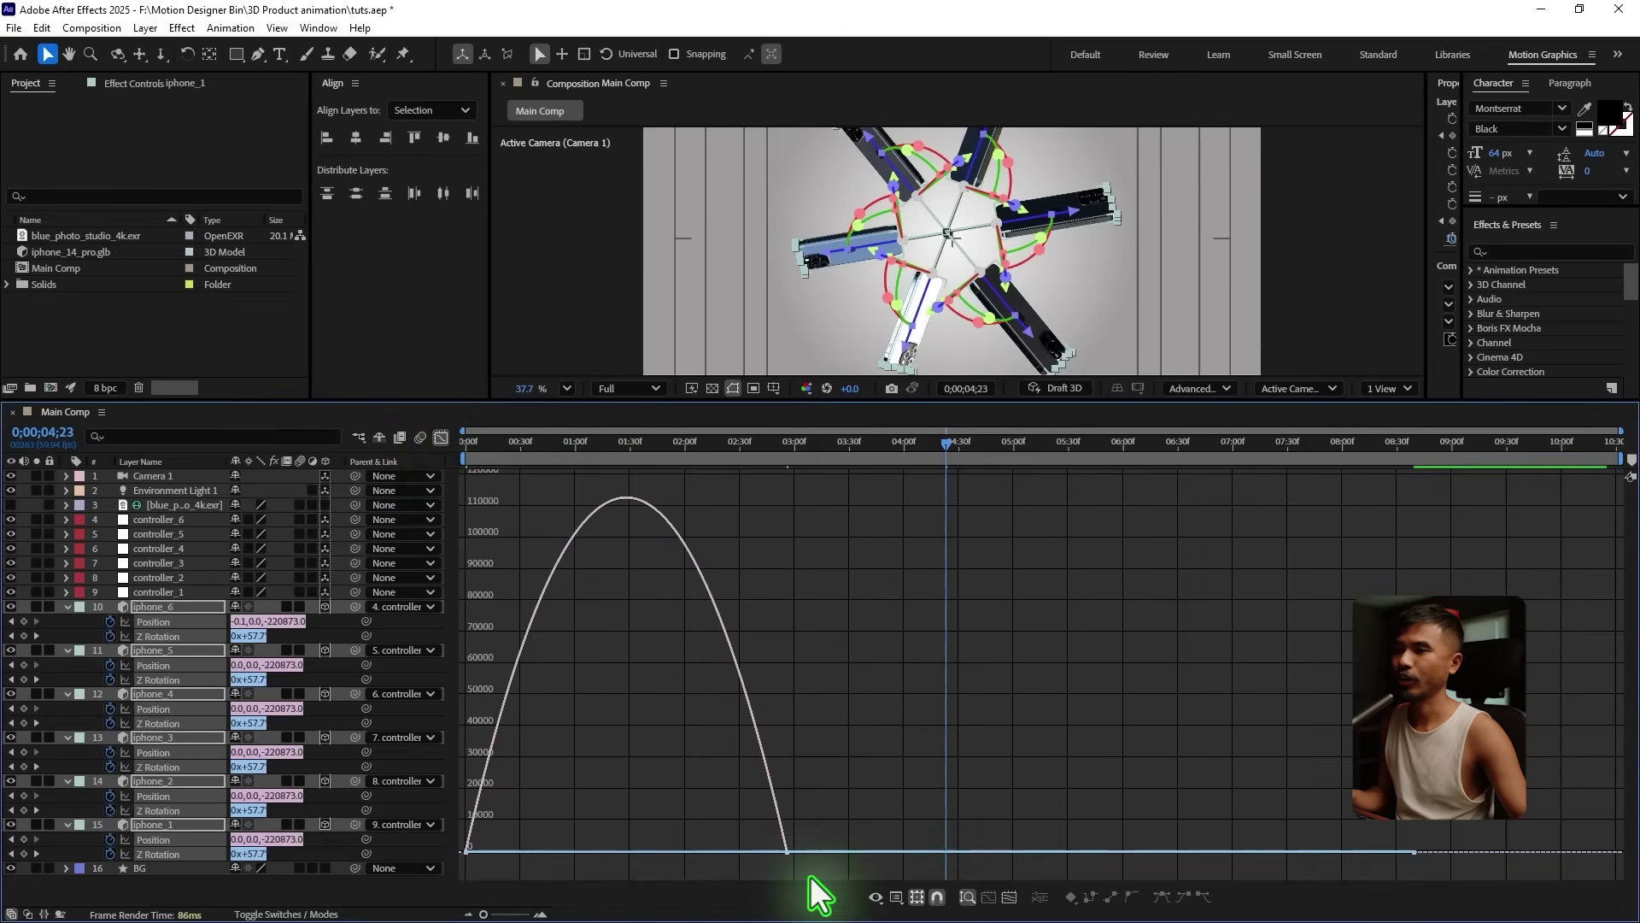
{"action": "left_click_drag", "start_coordinate": [850, 813], "coordinate": [561, 435]}
{"action": "left_click", "coordinate": [595, 441]}
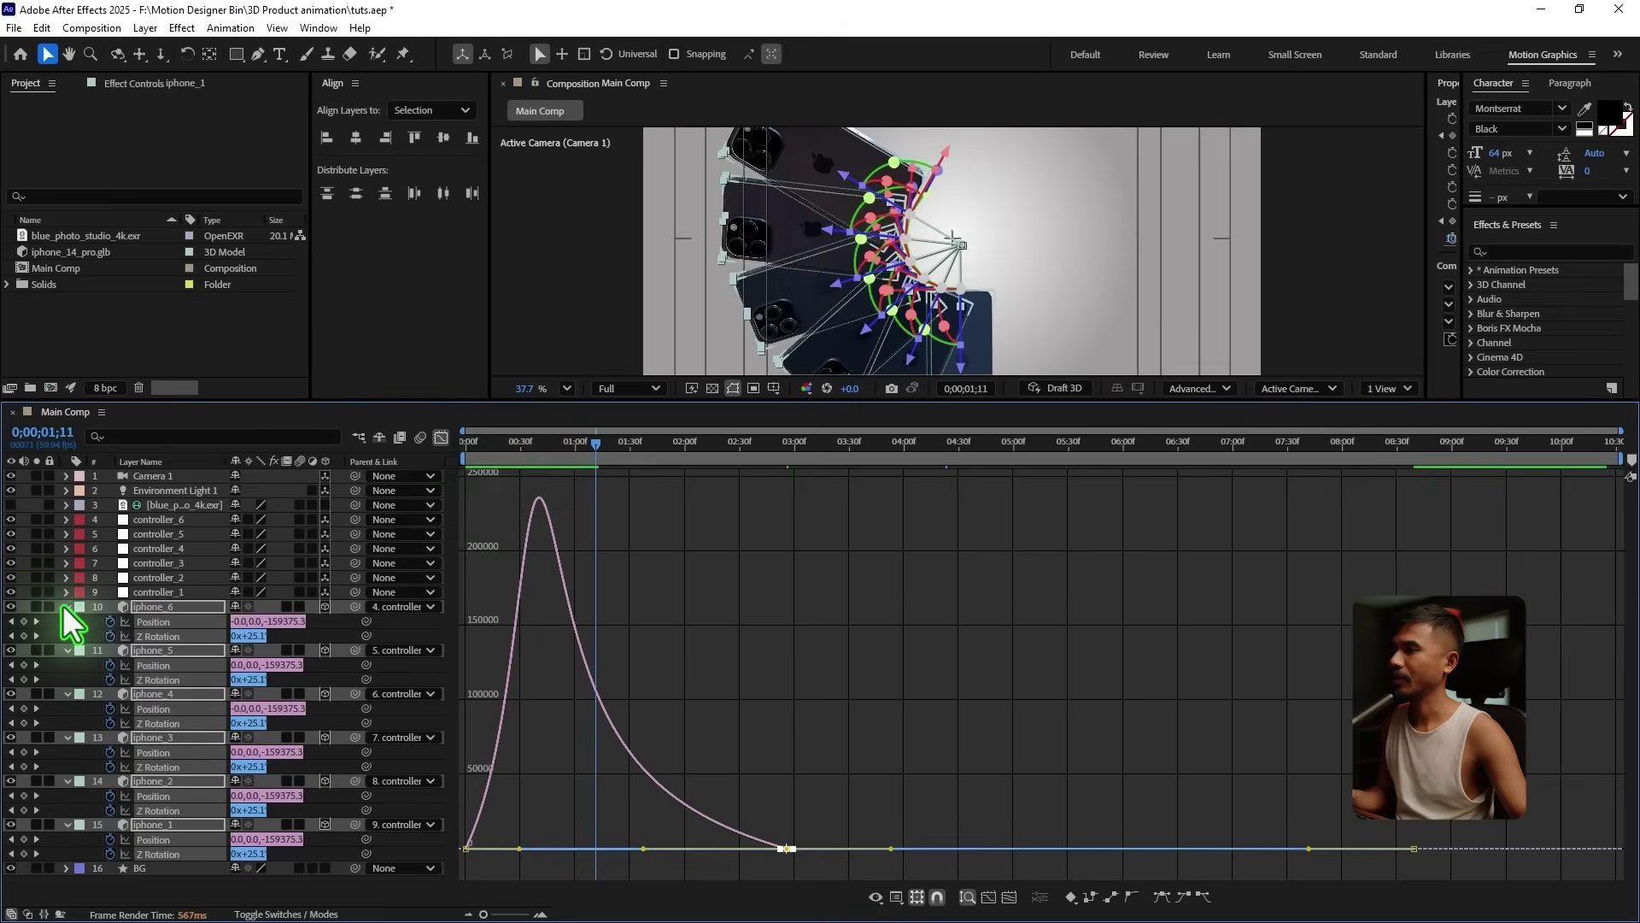
{"action": "key", "text": "u"}
{"action": "left_click", "coordinate": [442, 438]}
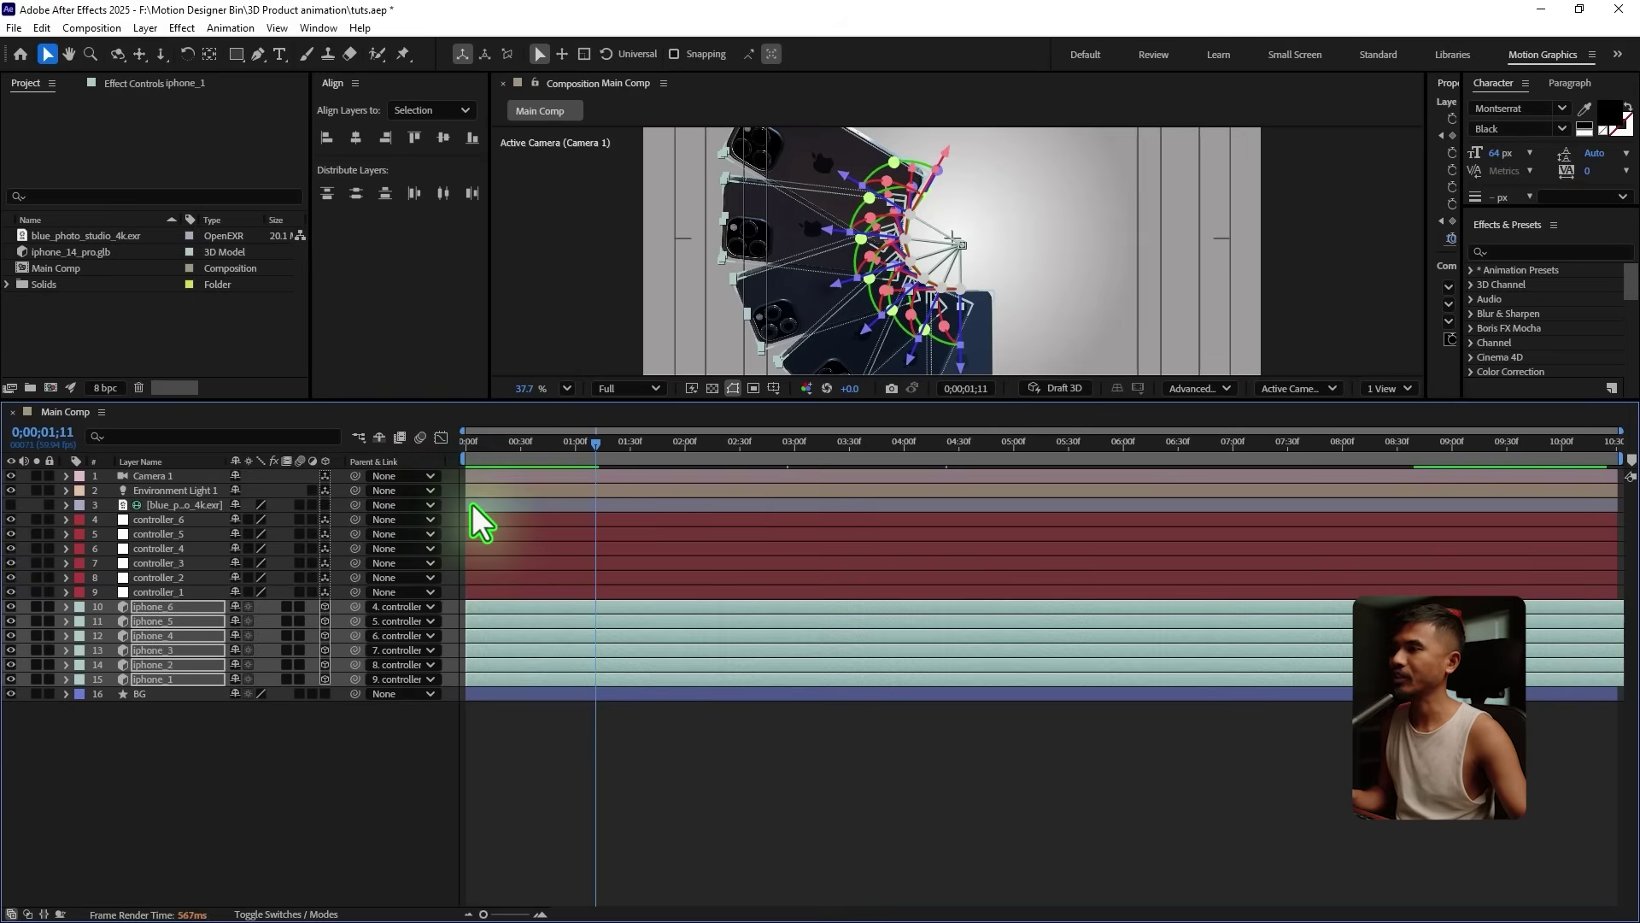
Step: Reveal the keyframes of all six controller layers and add an X Rotation keyframe to controller_1 at 0;00;02;56
{"action": "left_click", "coordinate": [166, 595]}
{"action": "left_click", "coordinate": [179, 519], "text": "shift"}
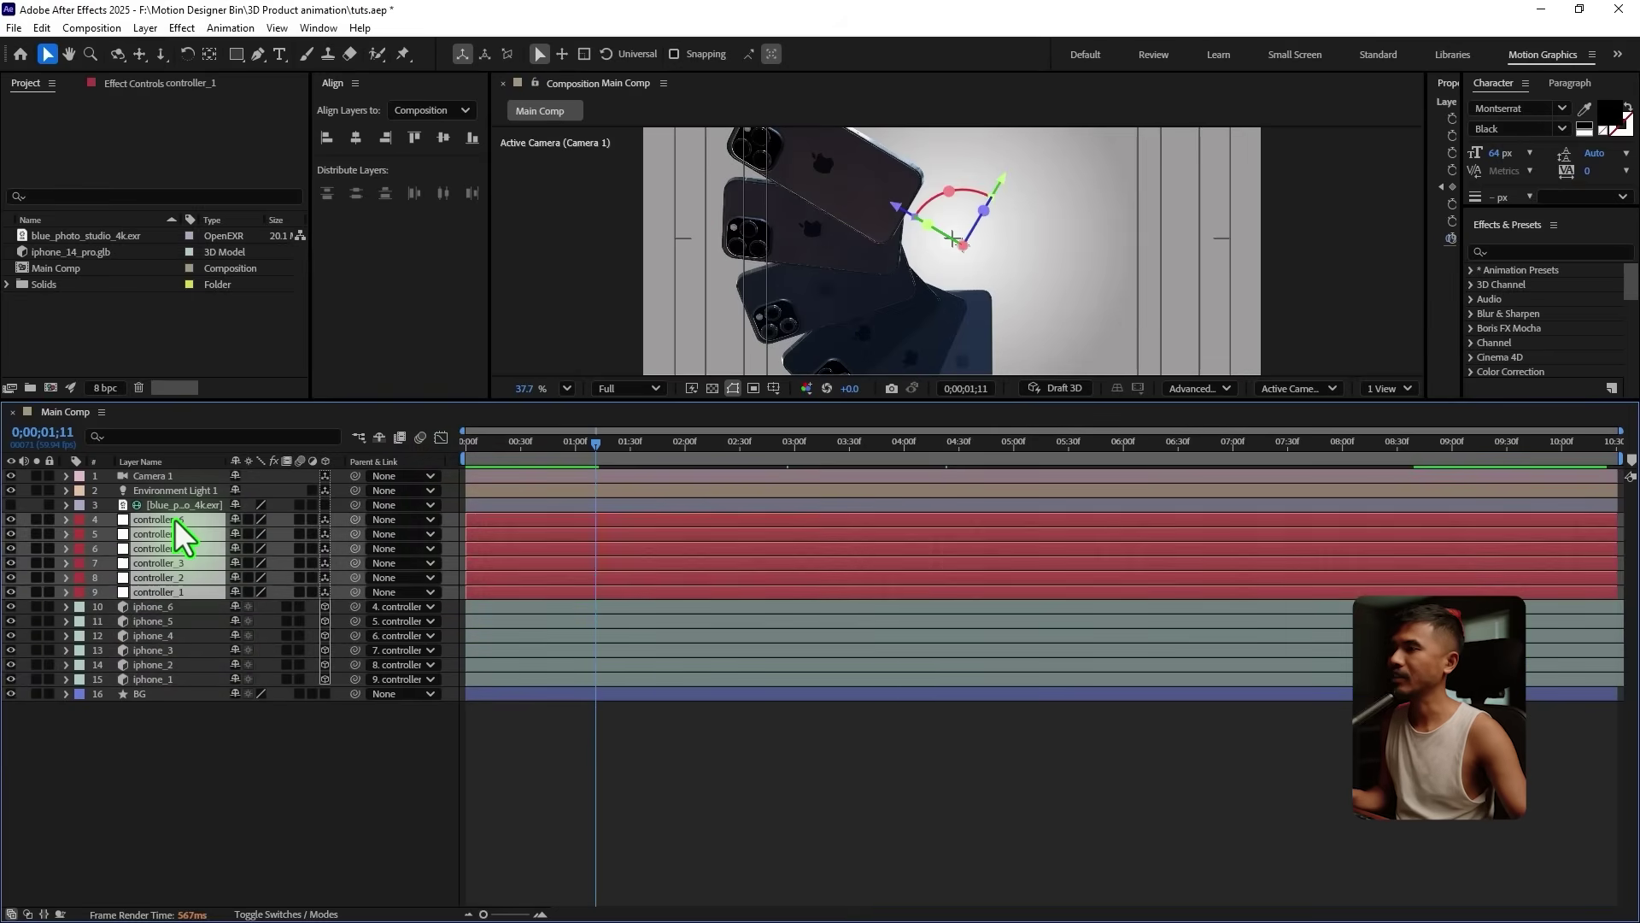
{"action": "key", "text": "u"}
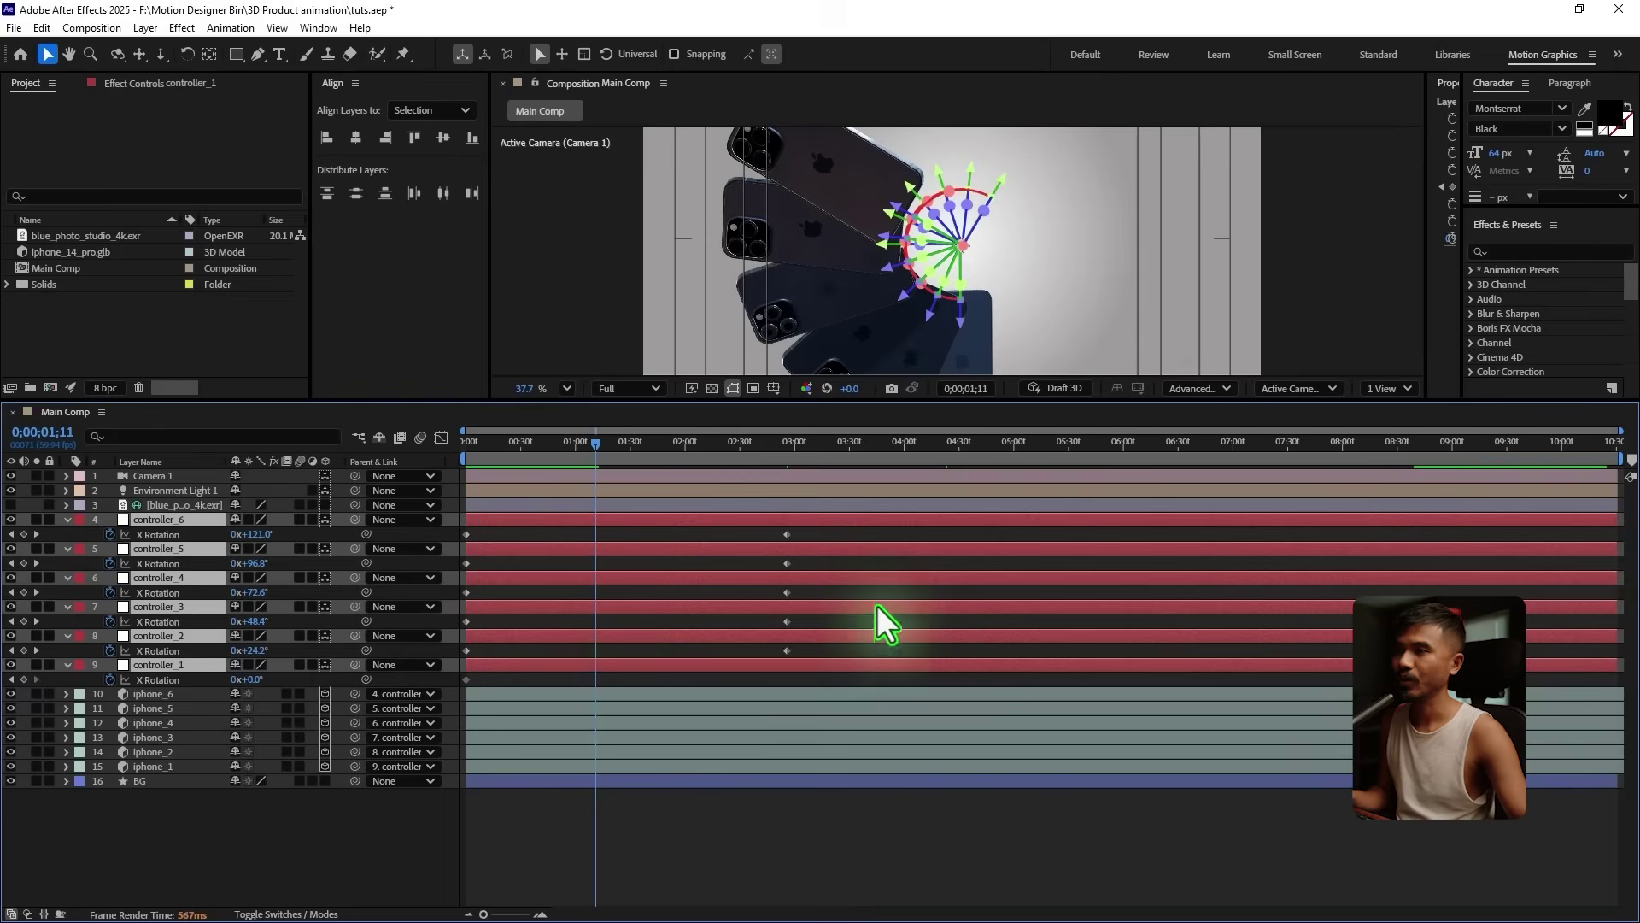
{"action": "left_click_drag", "start_coordinate": [870, 533], "coordinate": [438, 684]}
{"action": "left_click", "coordinate": [779, 444]}
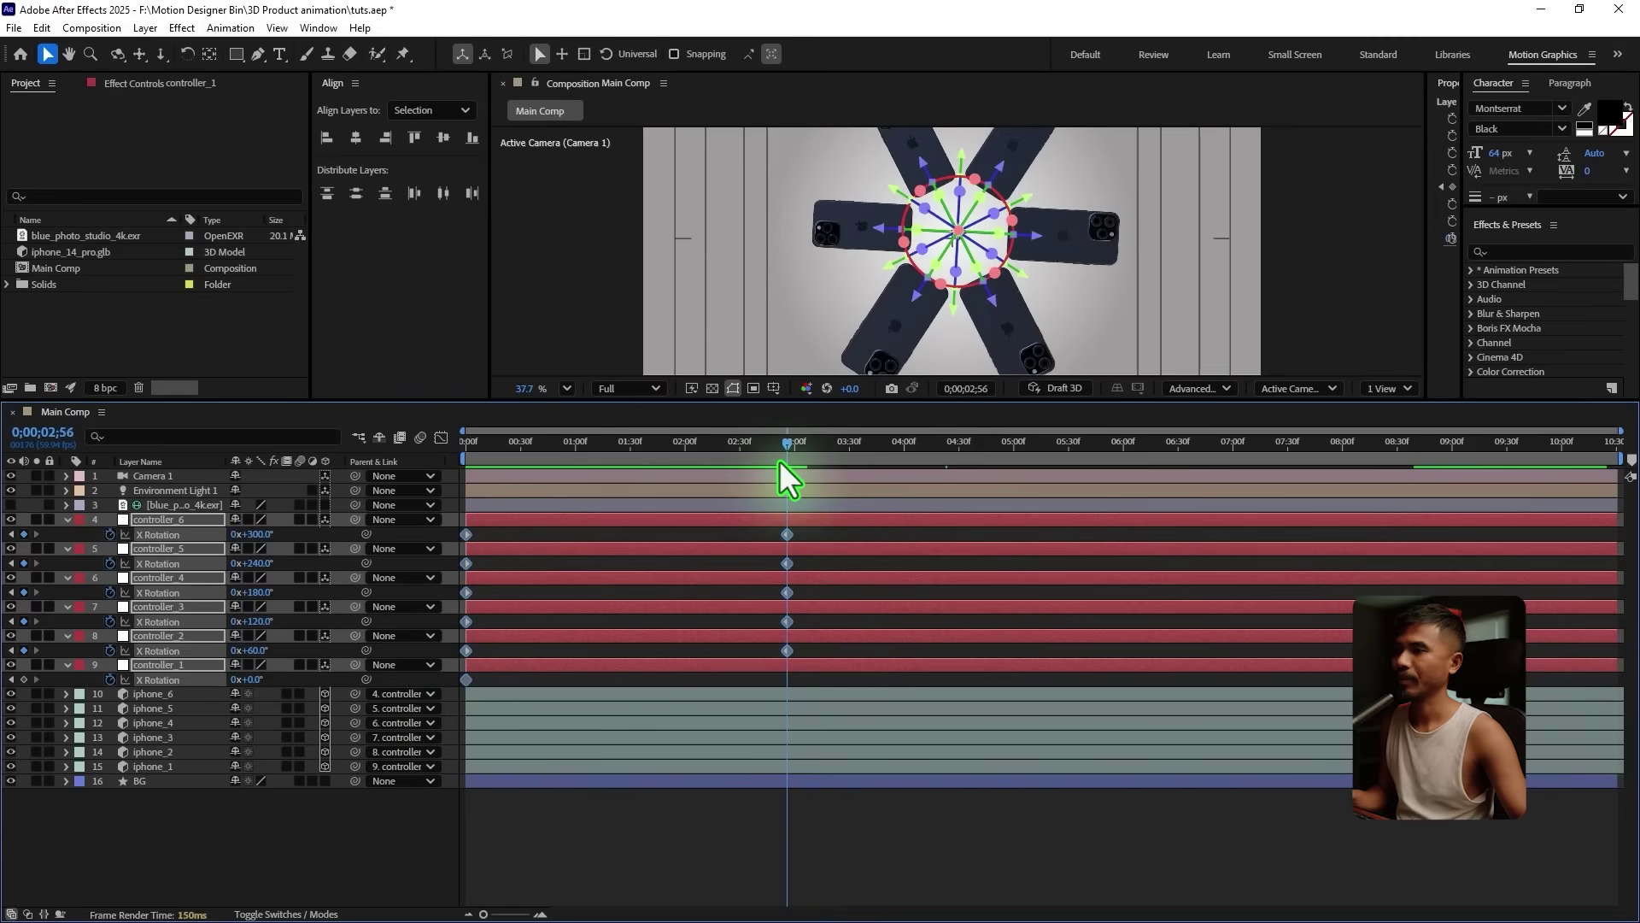
{"action": "left_click", "coordinate": [24, 679]}
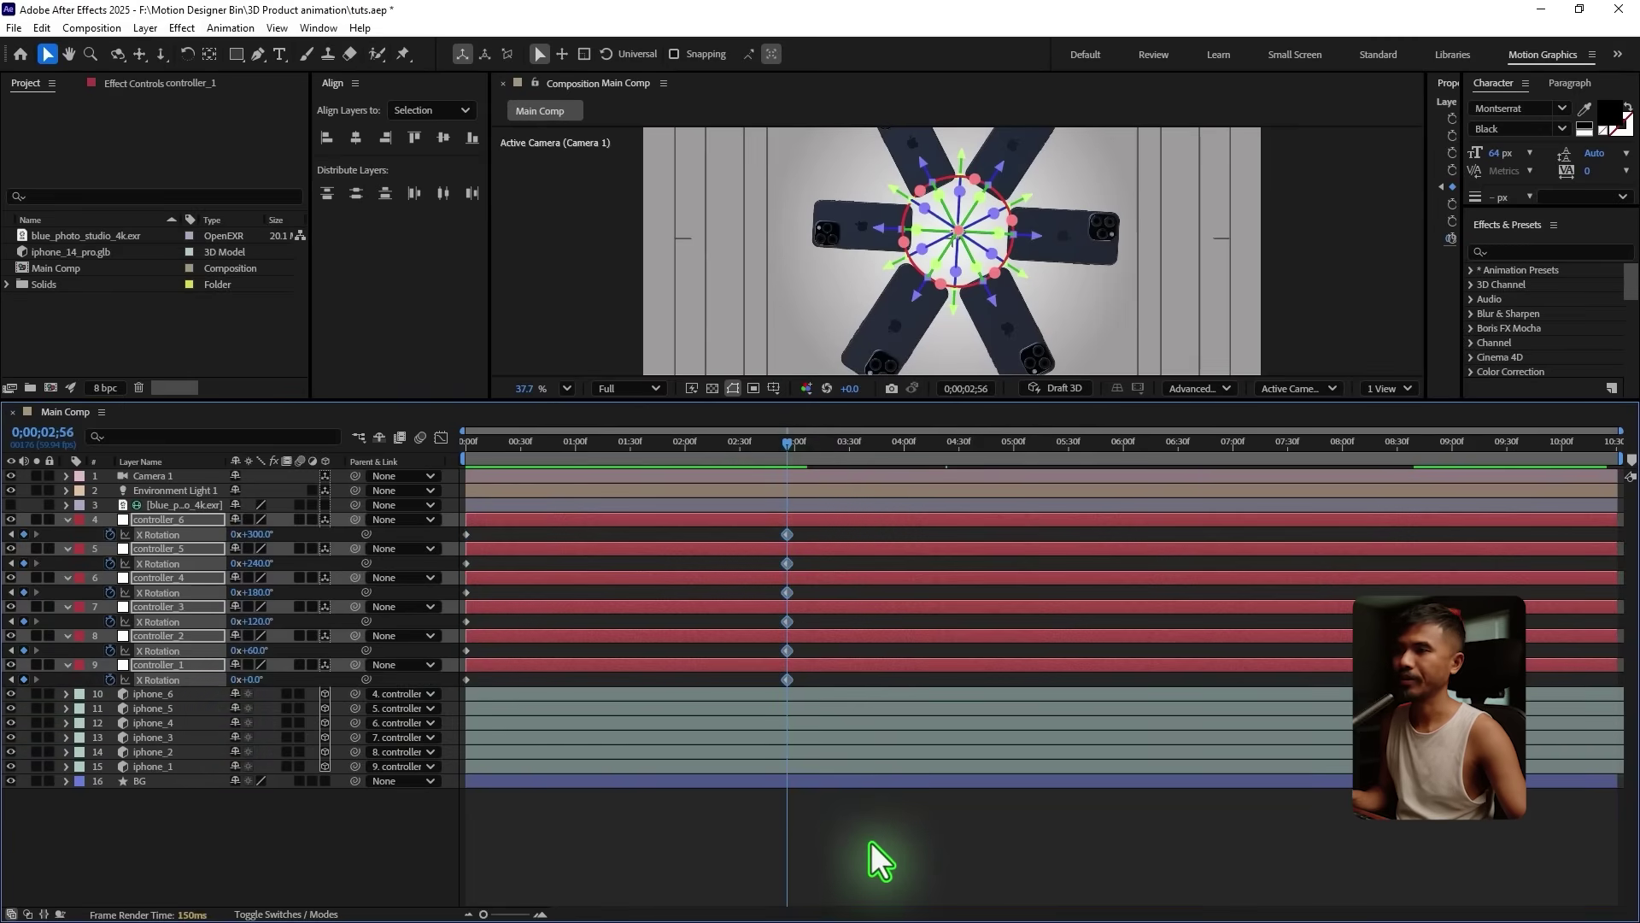
Step: Apply Easy Ease to all X Rotation keyframes of the six controller layers
{"action": "left_click", "coordinate": [870, 842]}
{"action": "left_click_drag", "start_coordinate": [857, 530], "coordinate": [403, 683]}
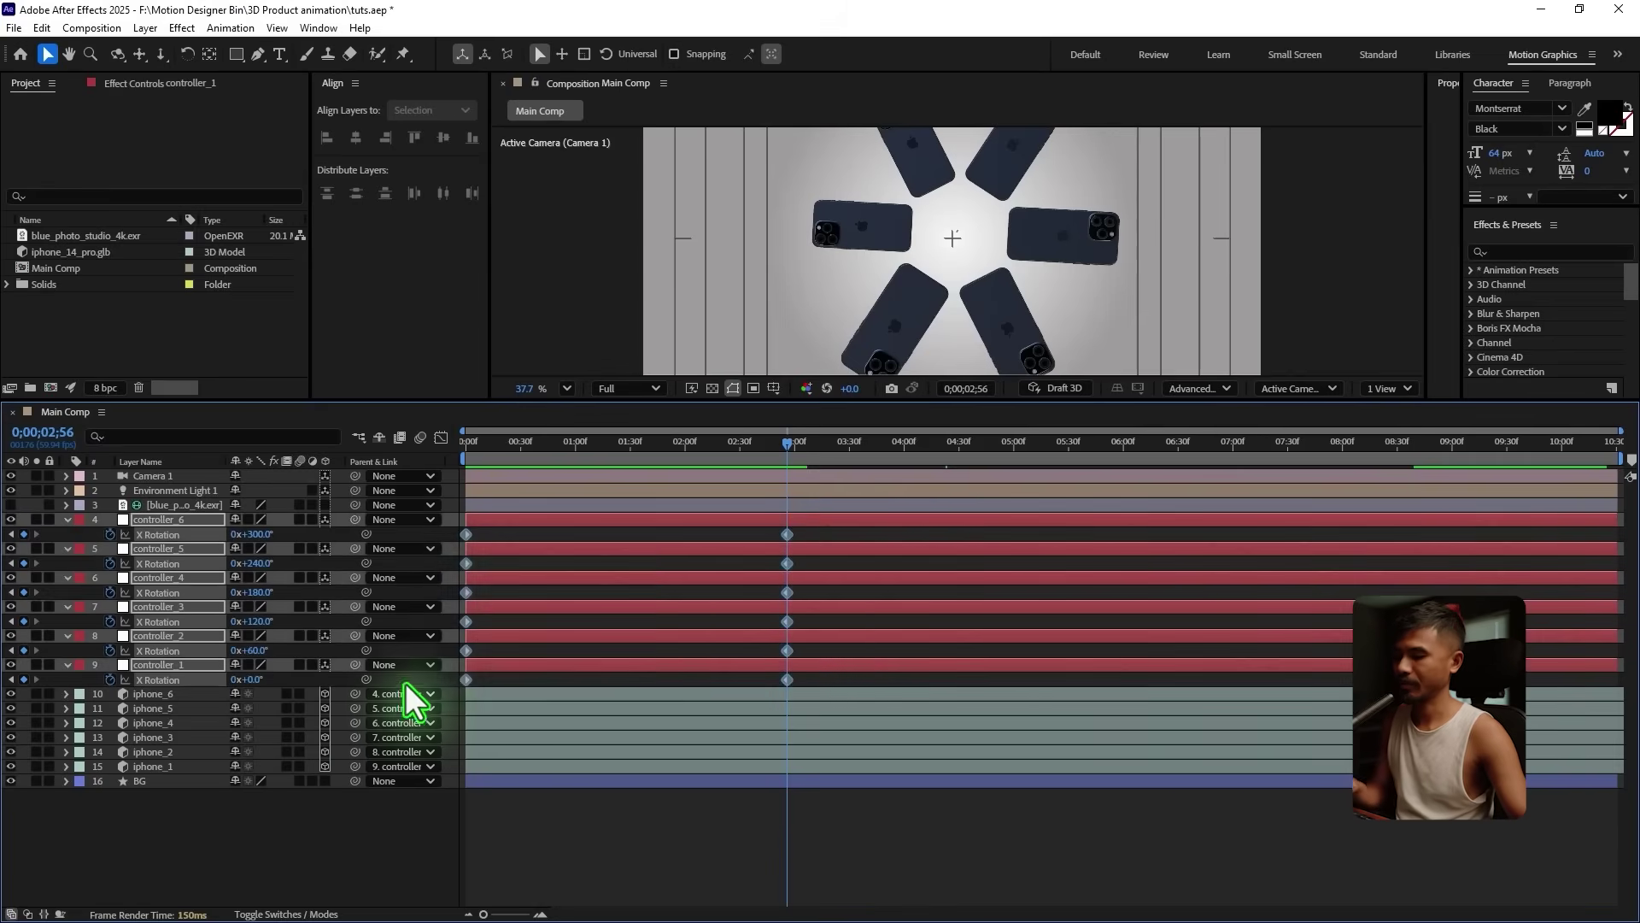
{"action": "key", "text": "F9"}
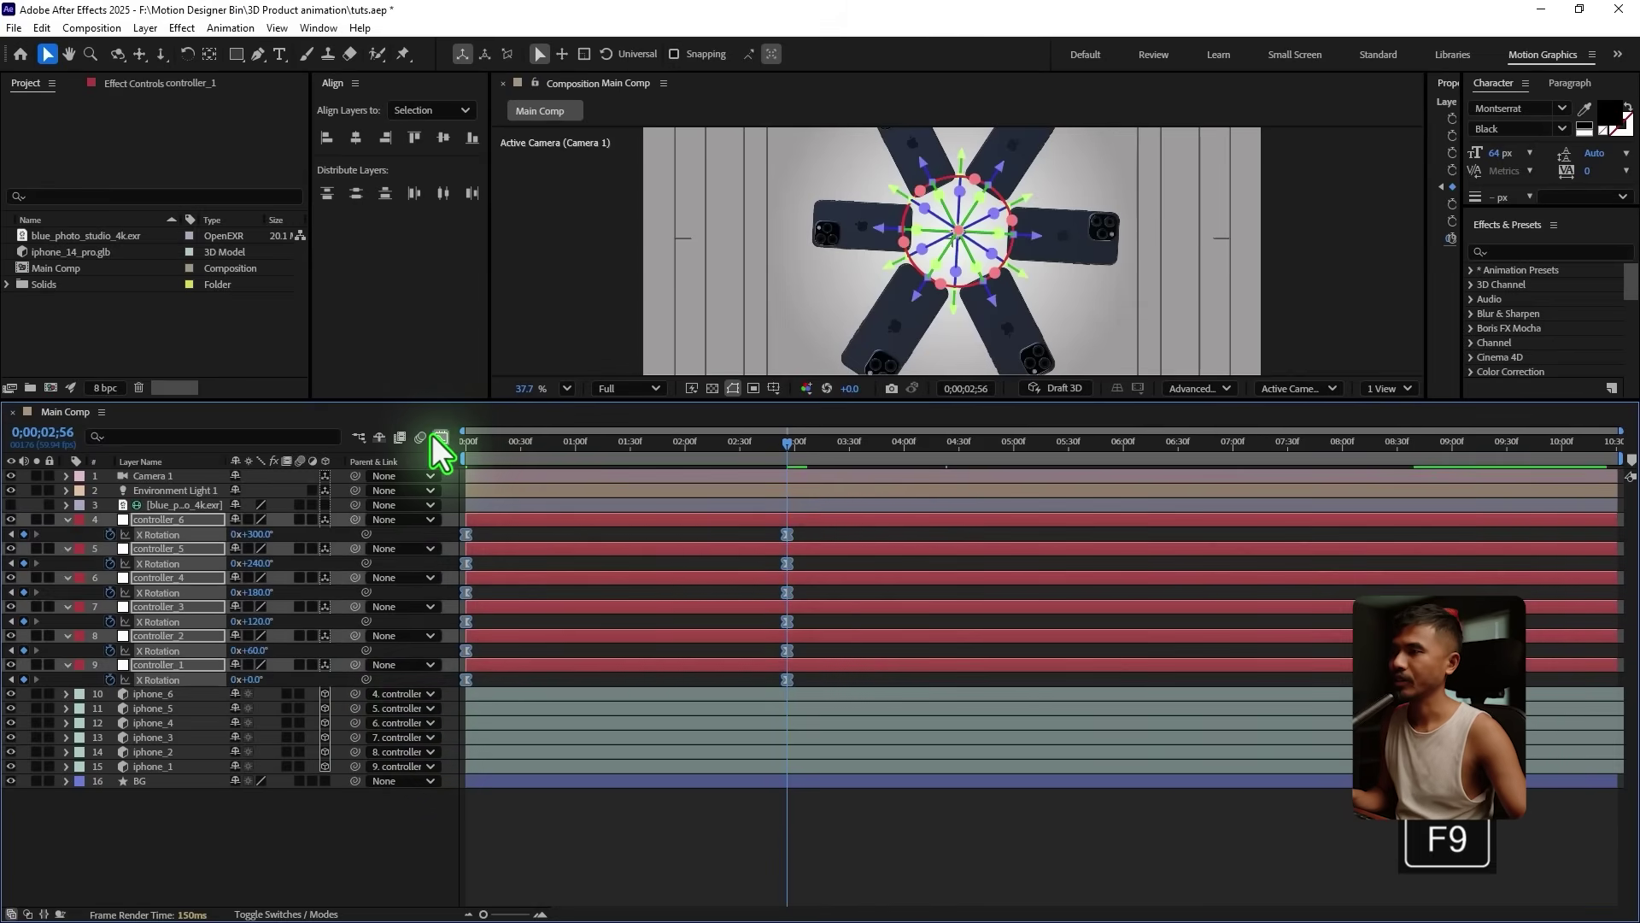
Step: Reshape the controllers' X Rotation speed curves to peak early and slow gradually into the second keyframe, and collapse the controller layers
{"action": "left_click", "coordinate": [441, 438]}
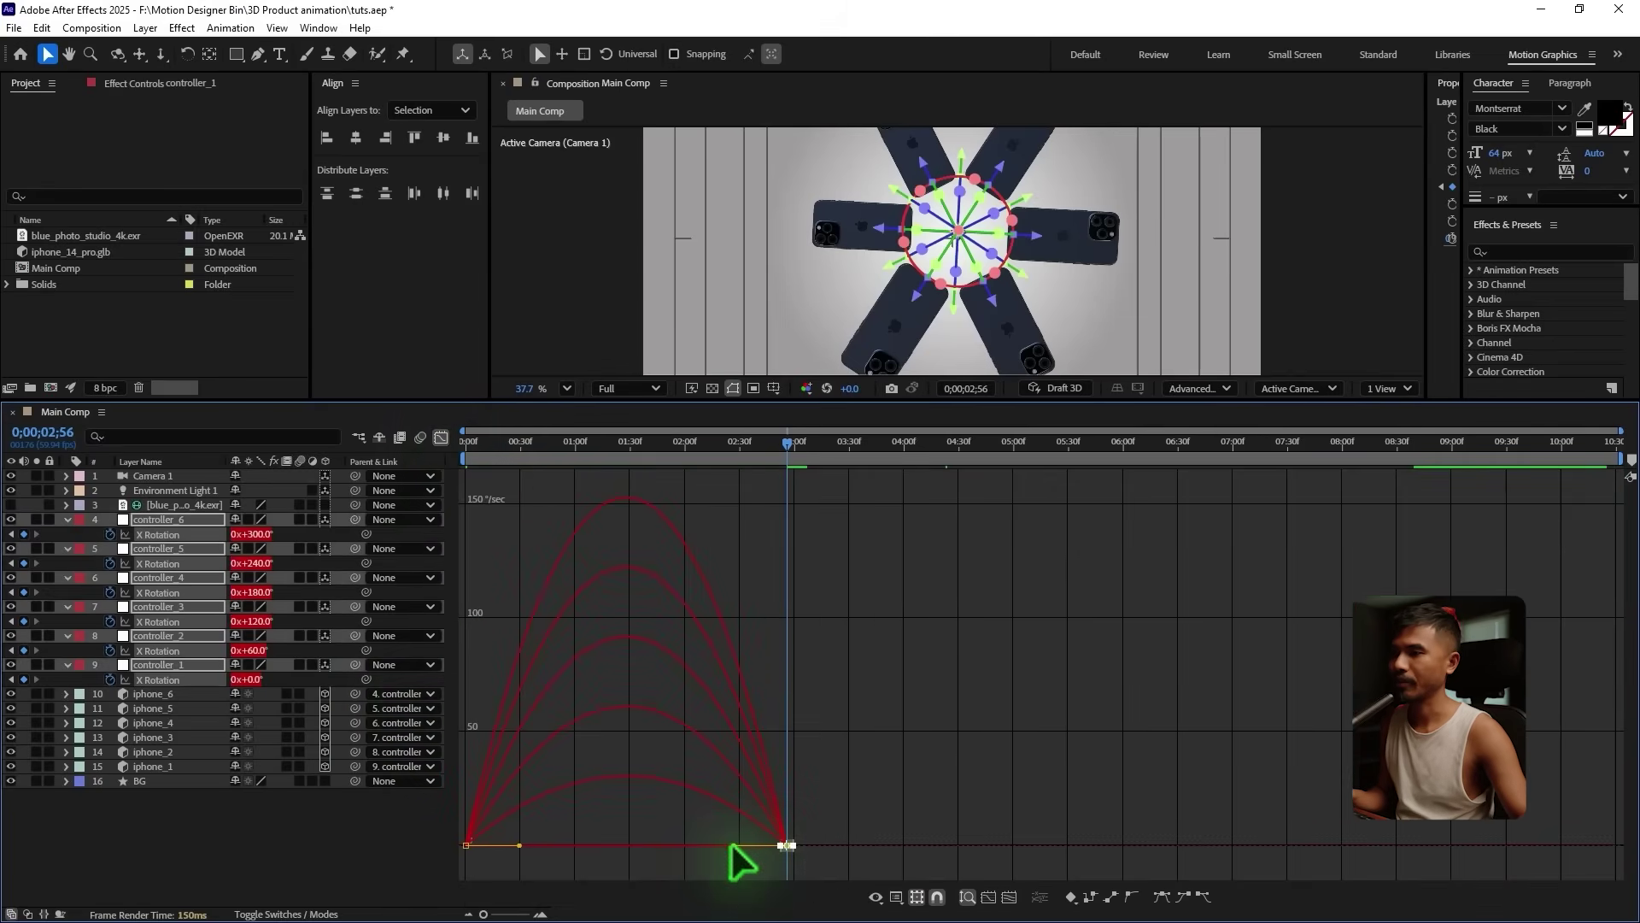
{"action": "left_click_drag", "start_coordinate": [734, 845], "coordinate": [647, 846]}
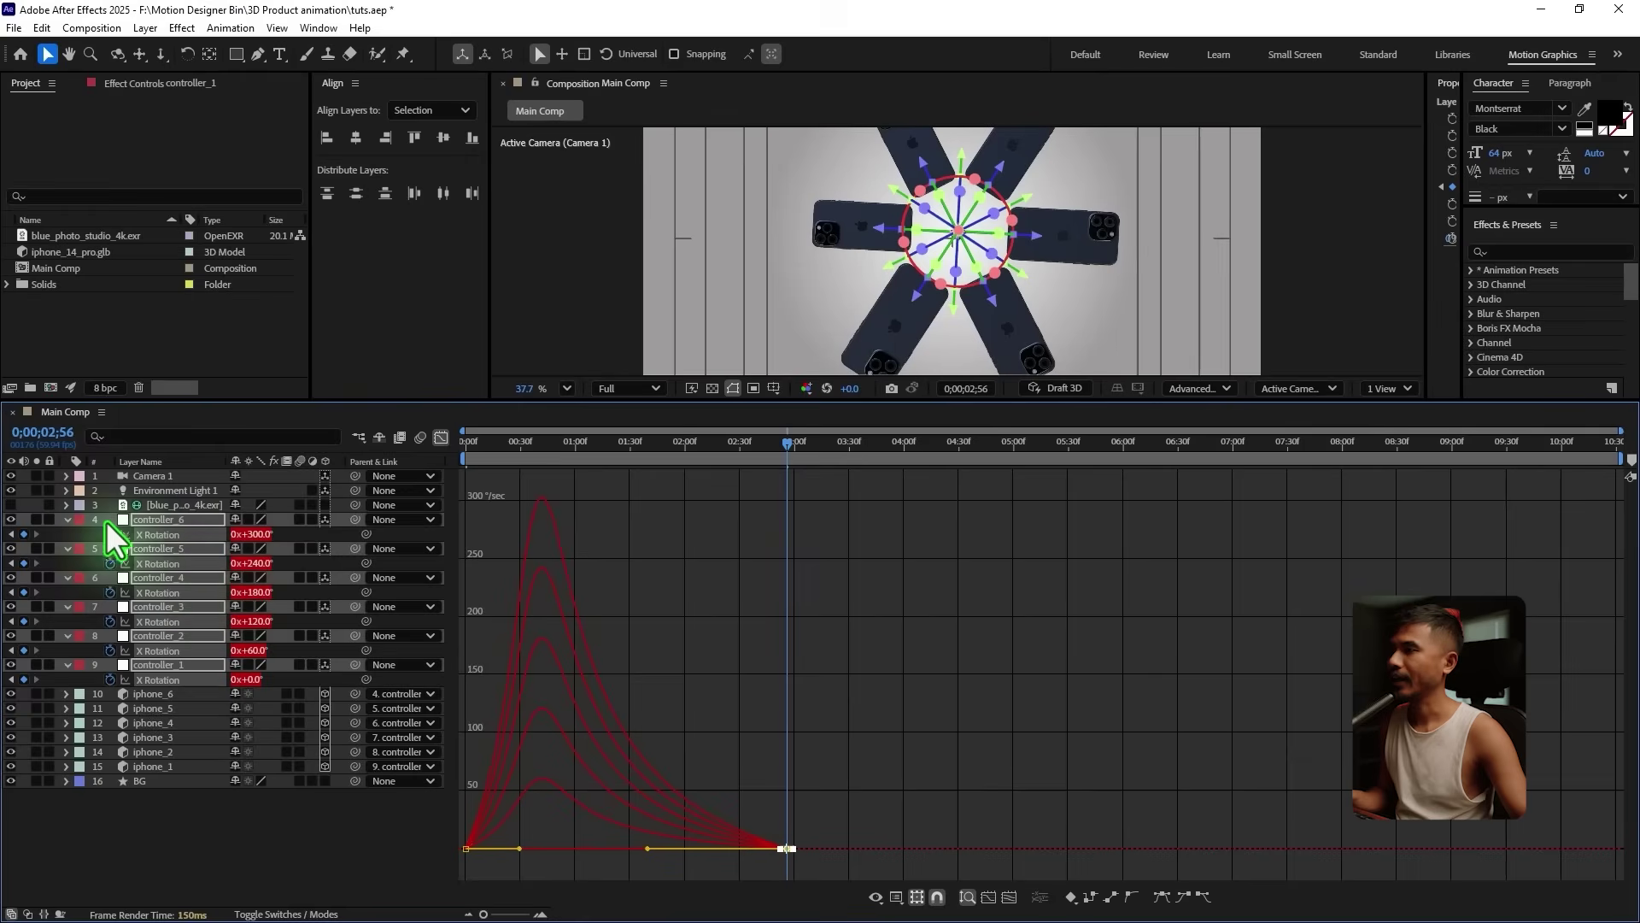
{"action": "left_click", "coordinate": [67, 520]}
Step: Reveal Camera 1's keyframes in the layer-bar view and apply Easy Ease to its Point of Interest and Position keyframes
{"action": "left_click", "coordinate": [159, 476]}
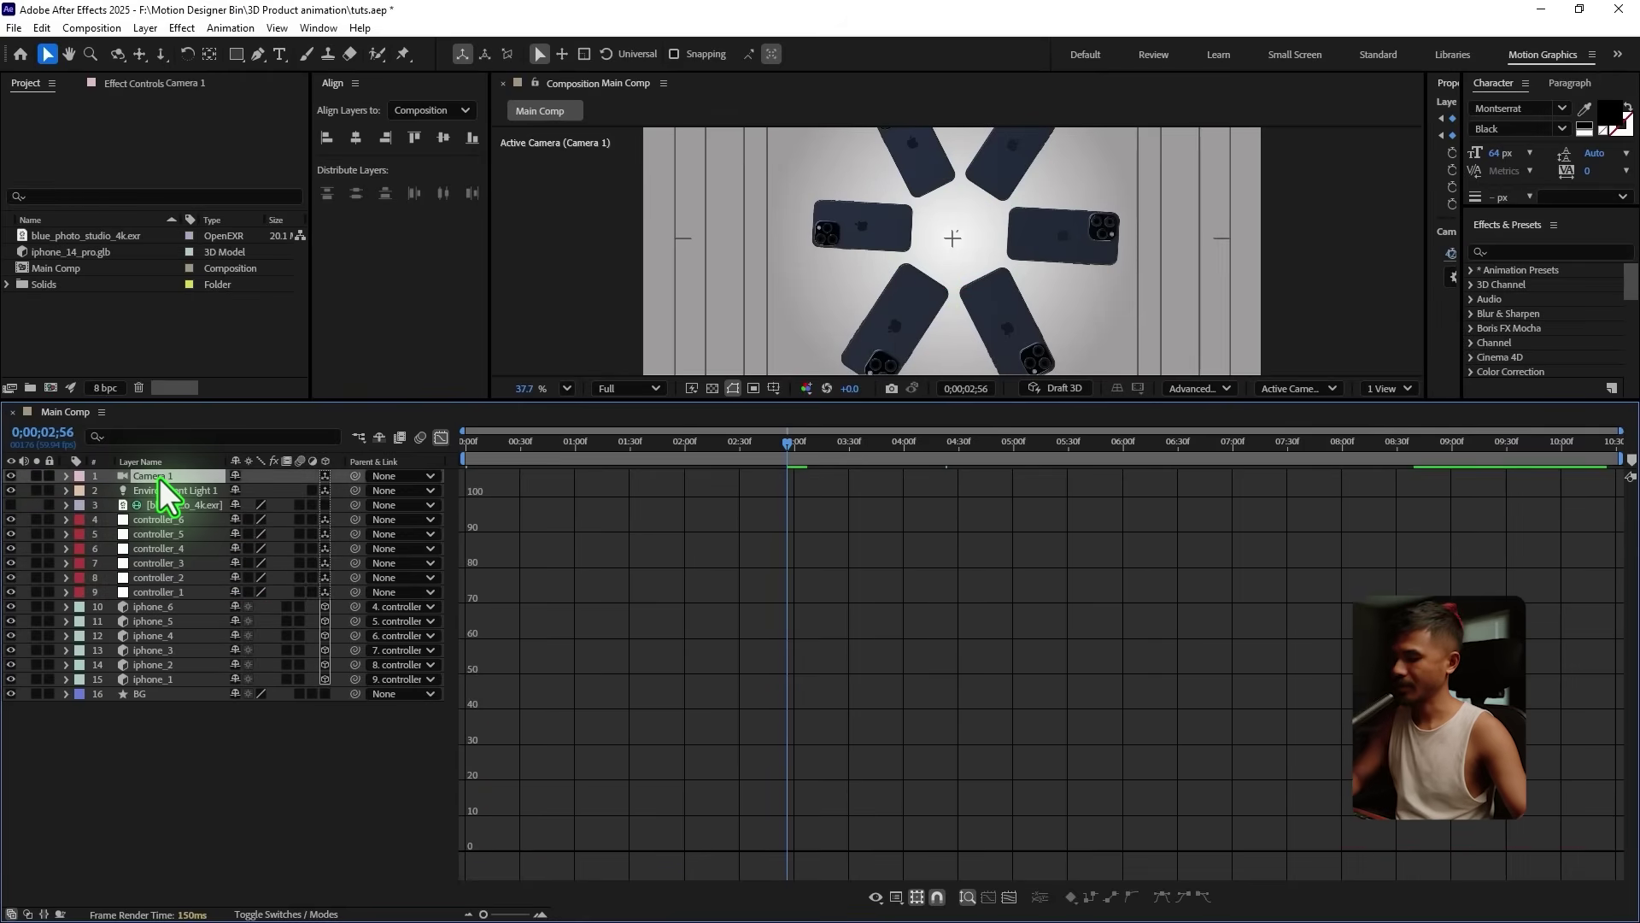
{"action": "key", "text": "u"}
{"action": "left_click", "coordinate": [441, 437]}
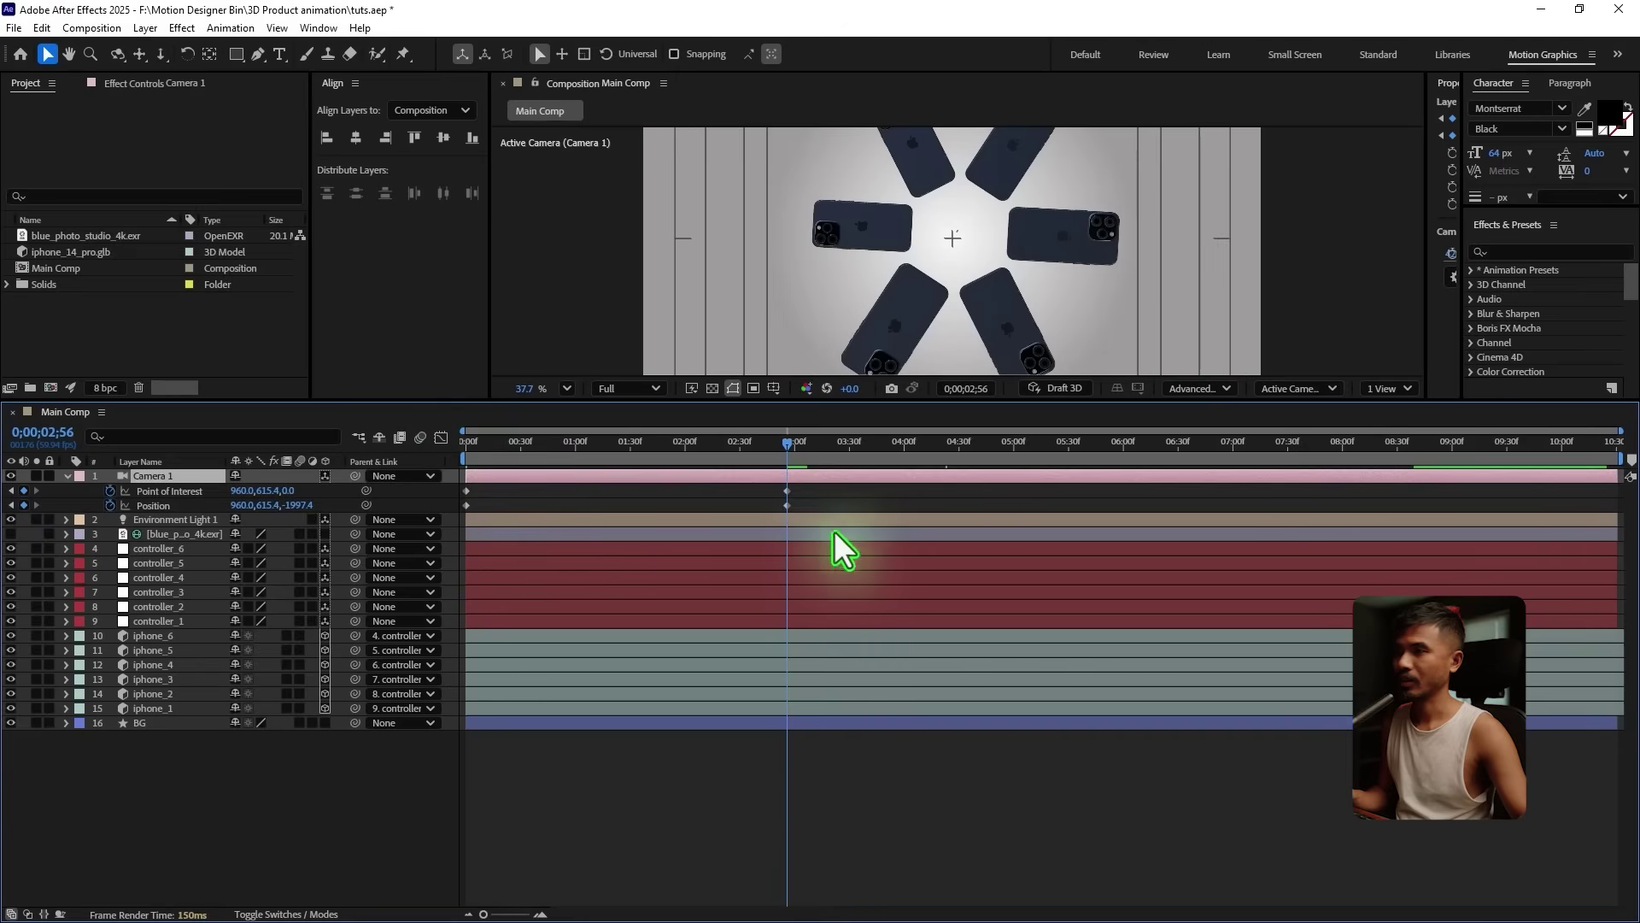
{"action": "left_click_drag", "start_coordinate": [1270, 501], "coordinate": [436, 519]}
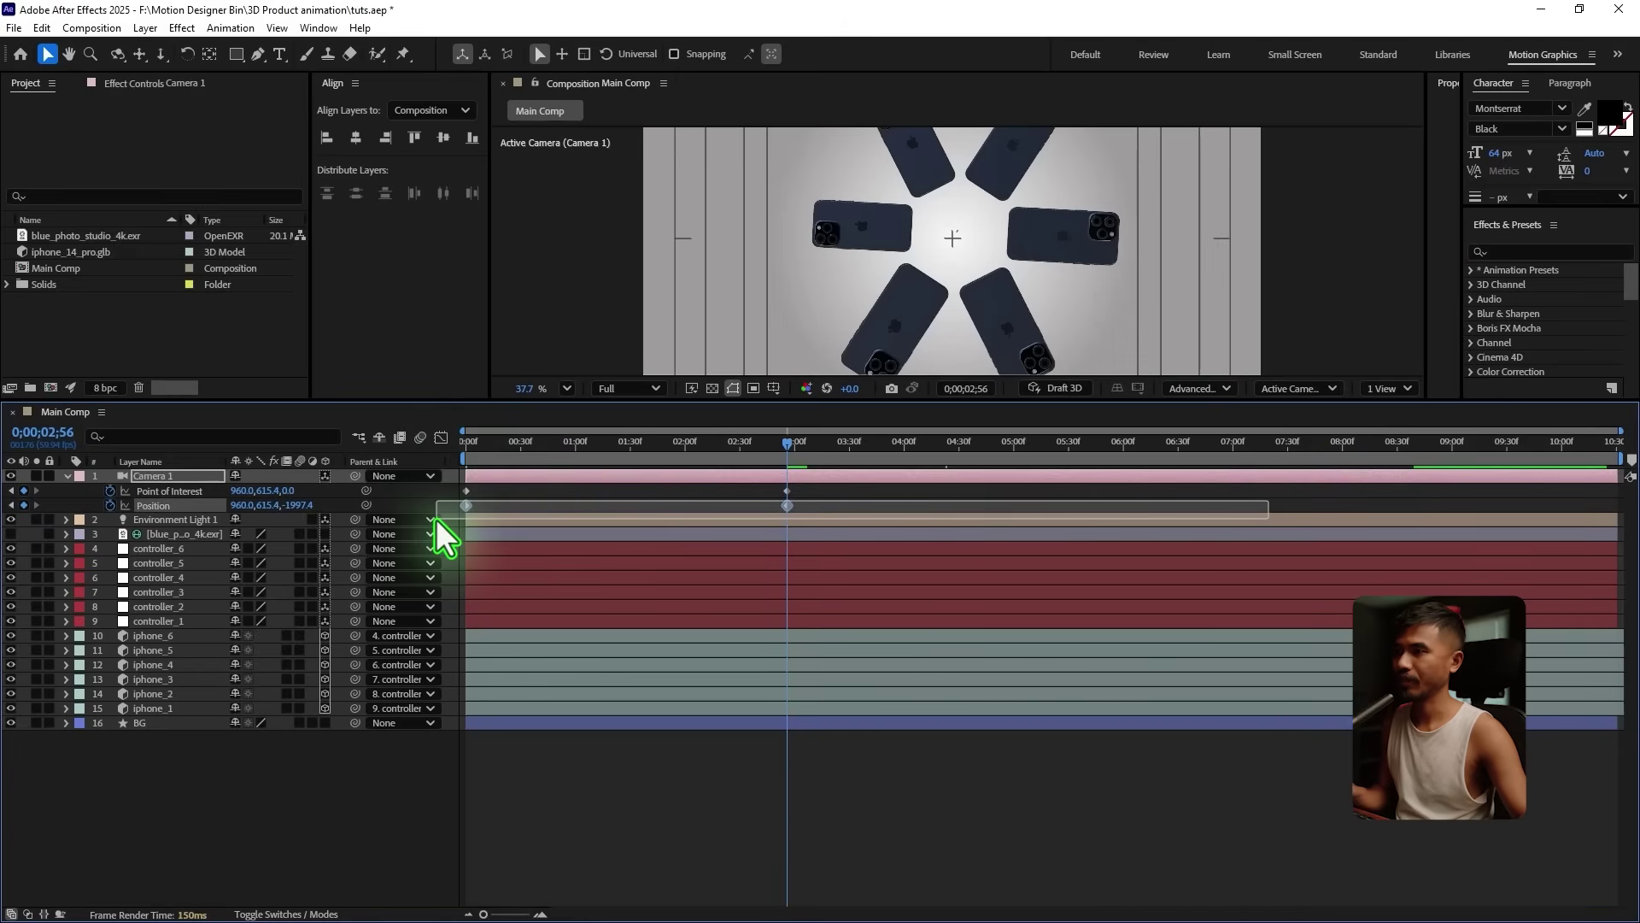
{"action": "left_click_drag", "start_coordinate": [829, 483], "coordinate": [460, 511]}
{"action": "key", "text": "F9"}
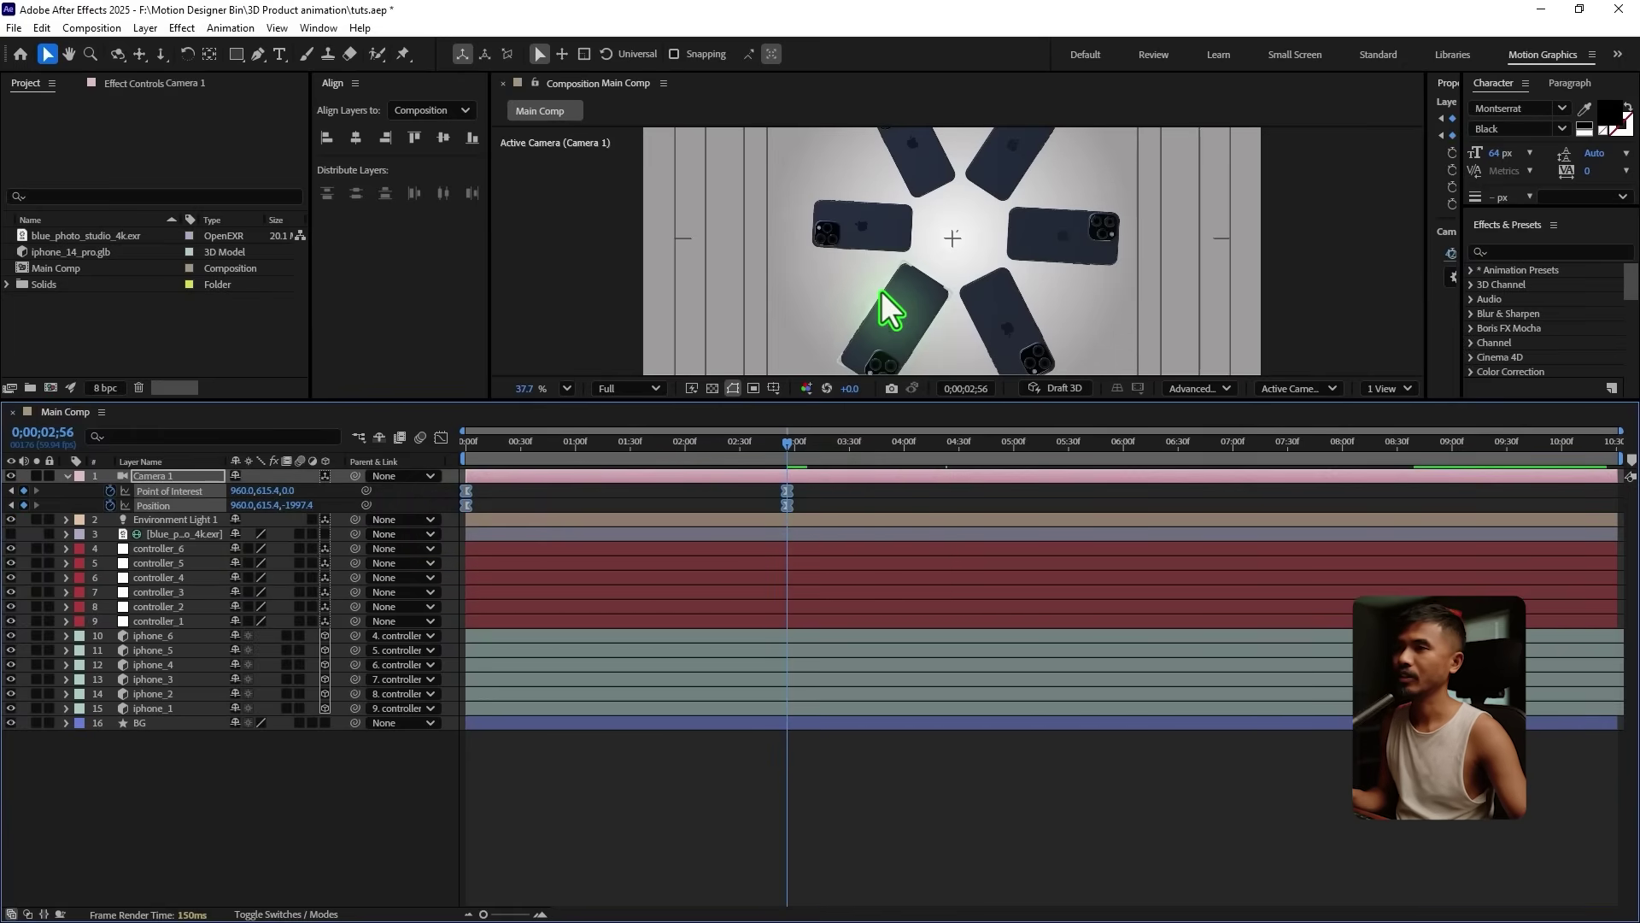
Step: Reshape Camera 1's speed curve to peak early and slow gradually into the second keyframe, and close the Graph Editor
{"action": "scroll", "coordinate": [882, 299], "scroll_direction": "down", "scroll_amount": 2}
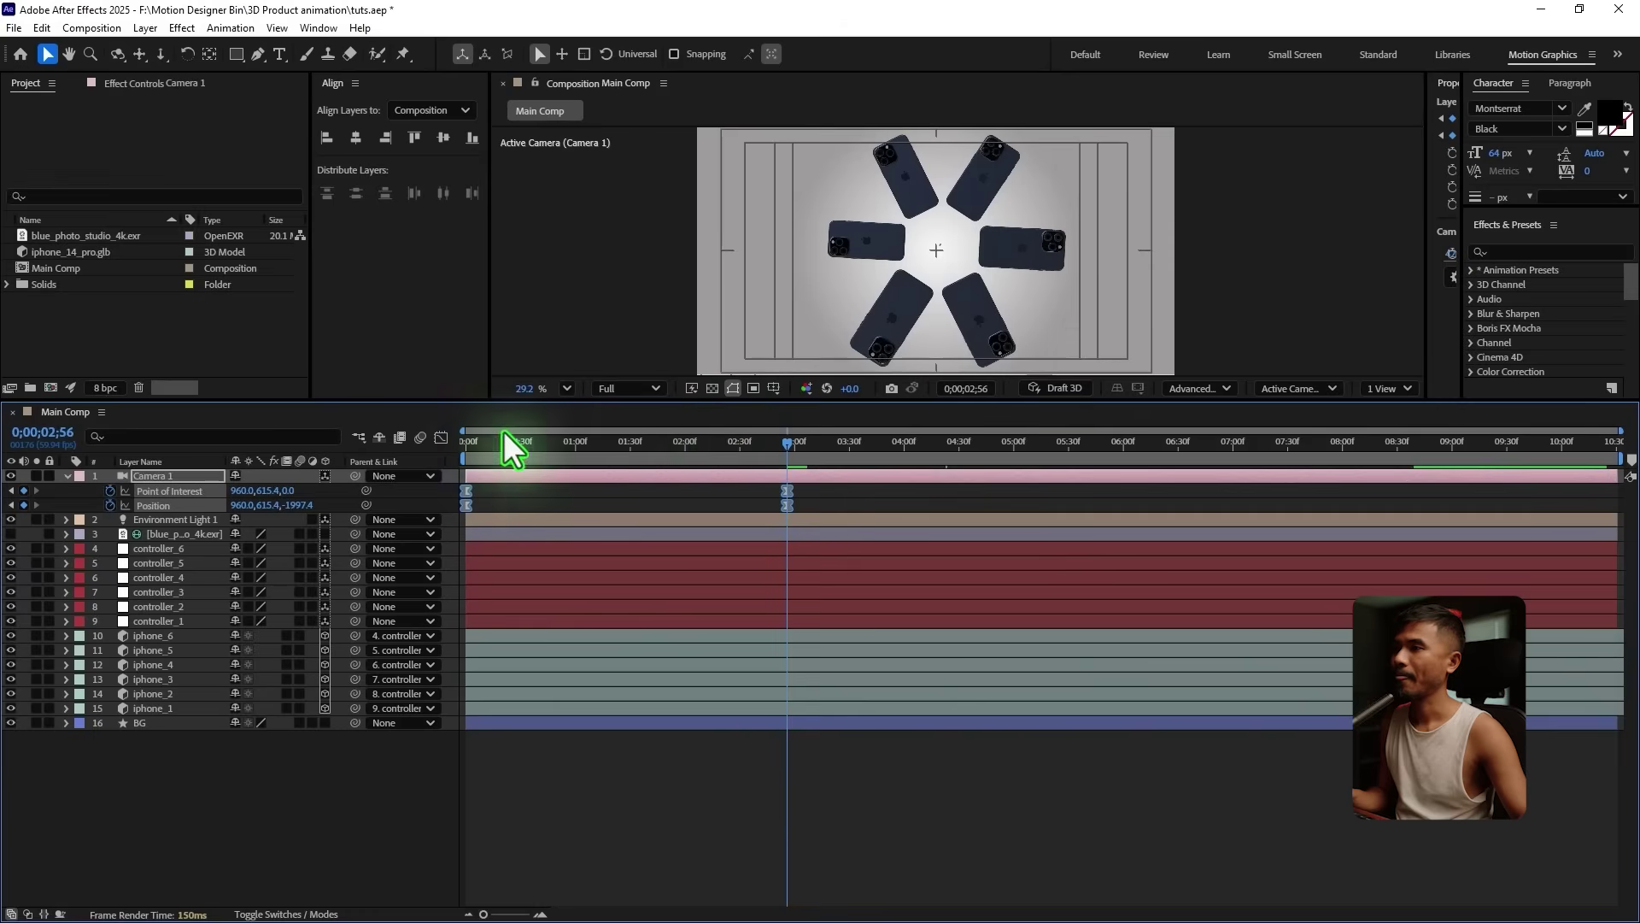
{"action": "left_click", "coordinate": [441, 437]}
{"action": "left_click_drag", "start_coordinate": [901, 737], "coordinate": [659, 847]}
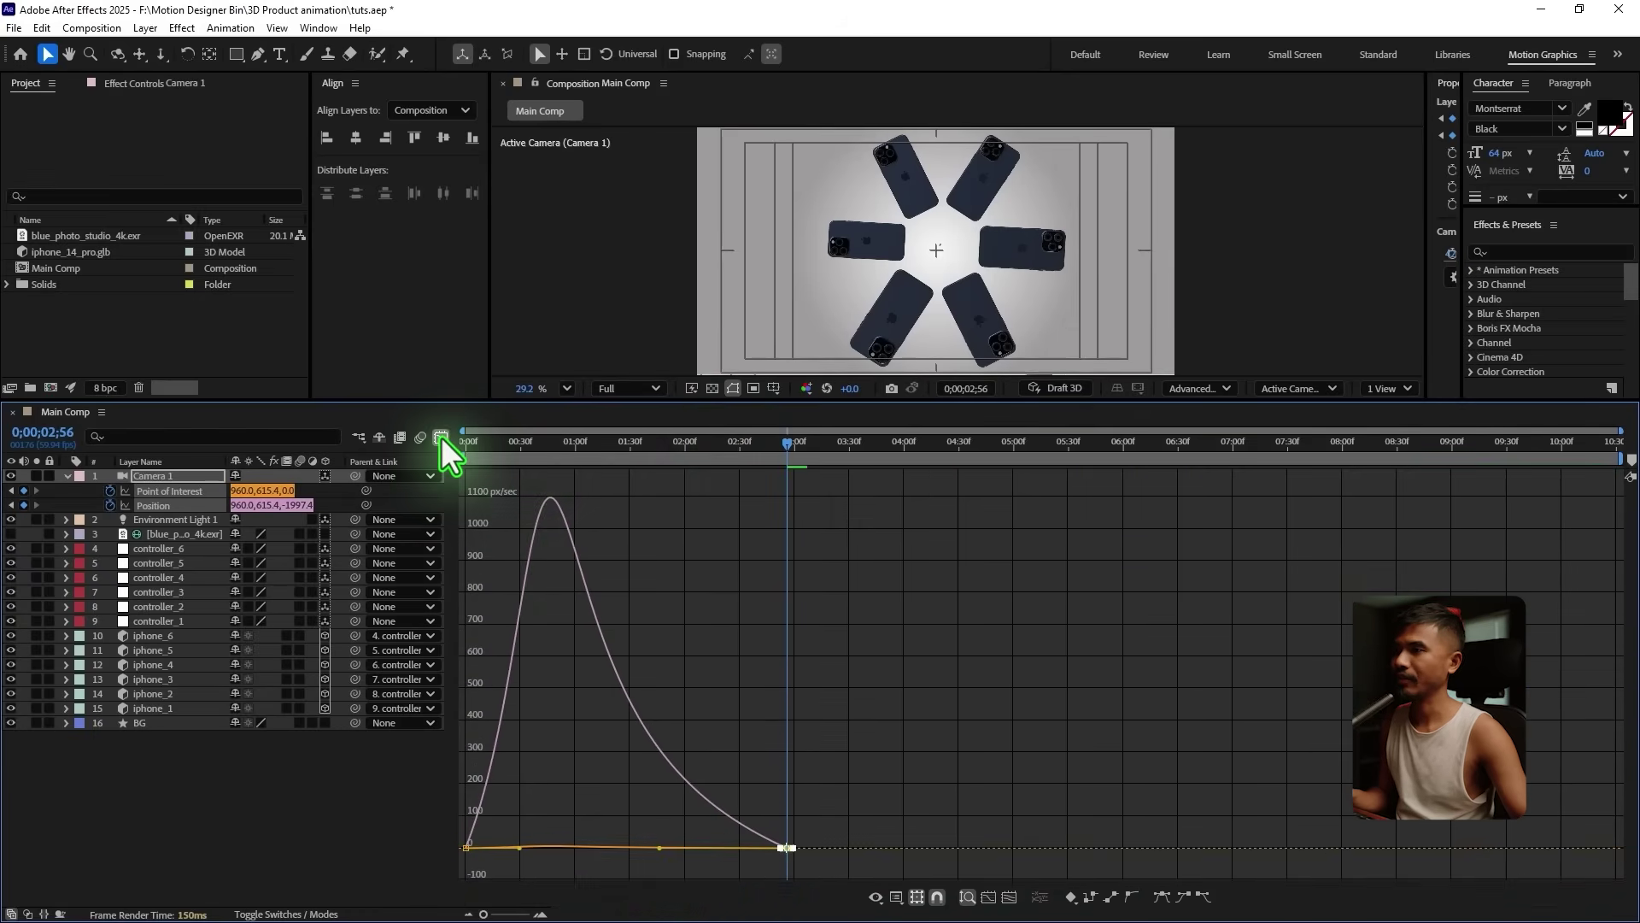
{"action": "left_click", "coordinate": [441, 438]}
Step: Preview the eased animation from the start in a taller composition view, and collapse Camera 1's properties
{"action": "key", "text": "Home"}
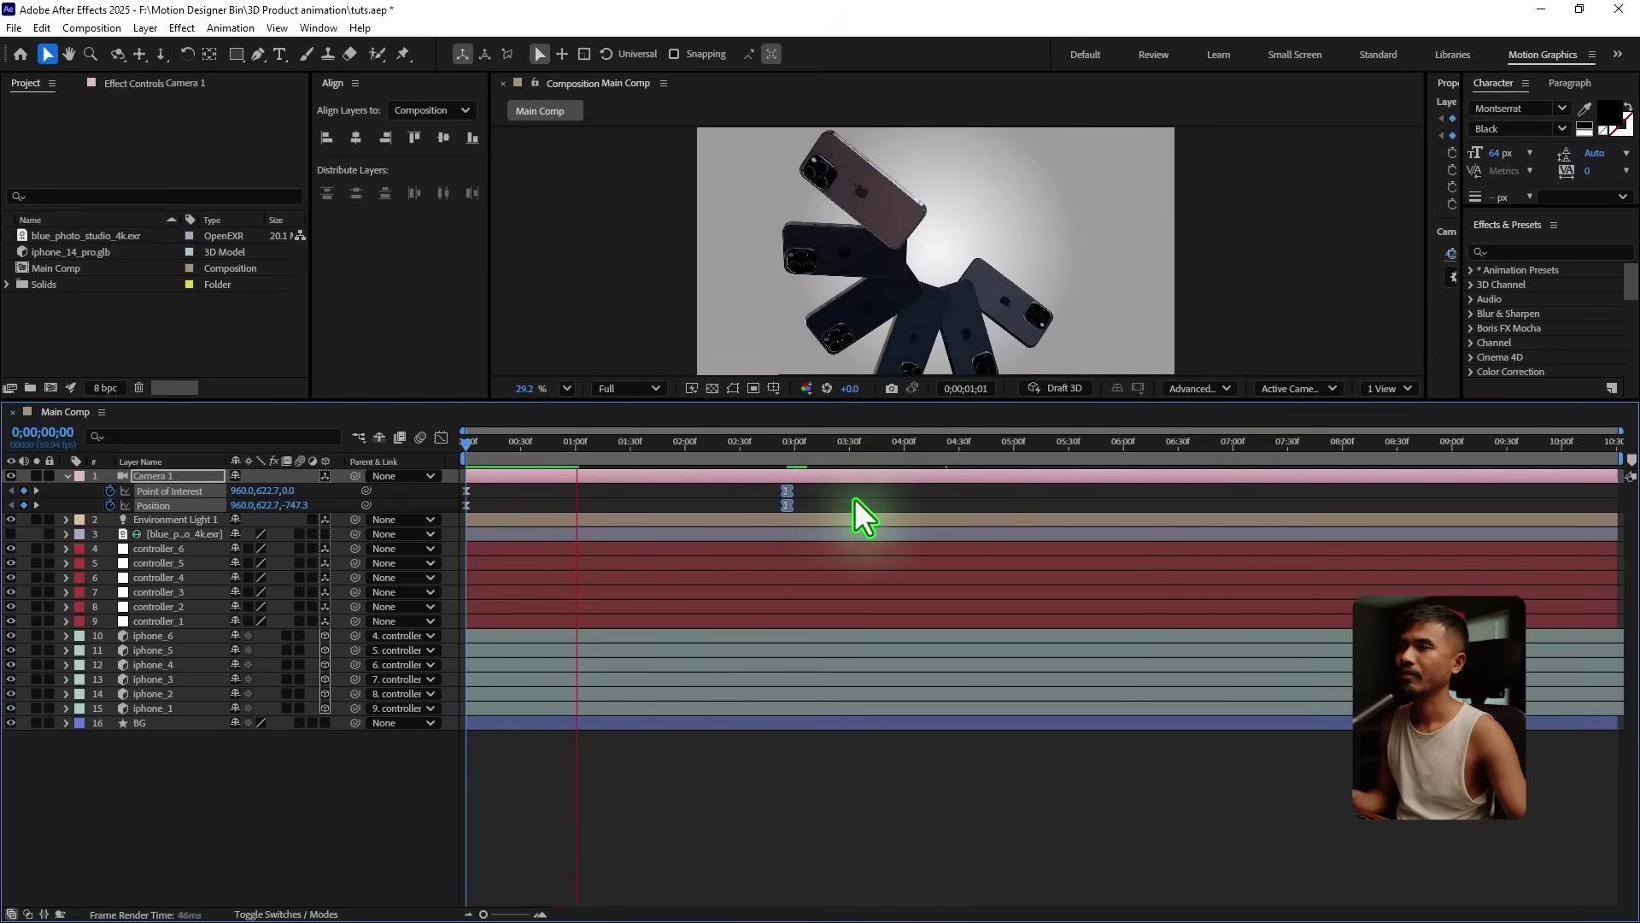
{"action": "left_click_drag", "start_coordinate": [833, 400], "coordinate": [832, 557]}
{"action": "key", "text": "space"}
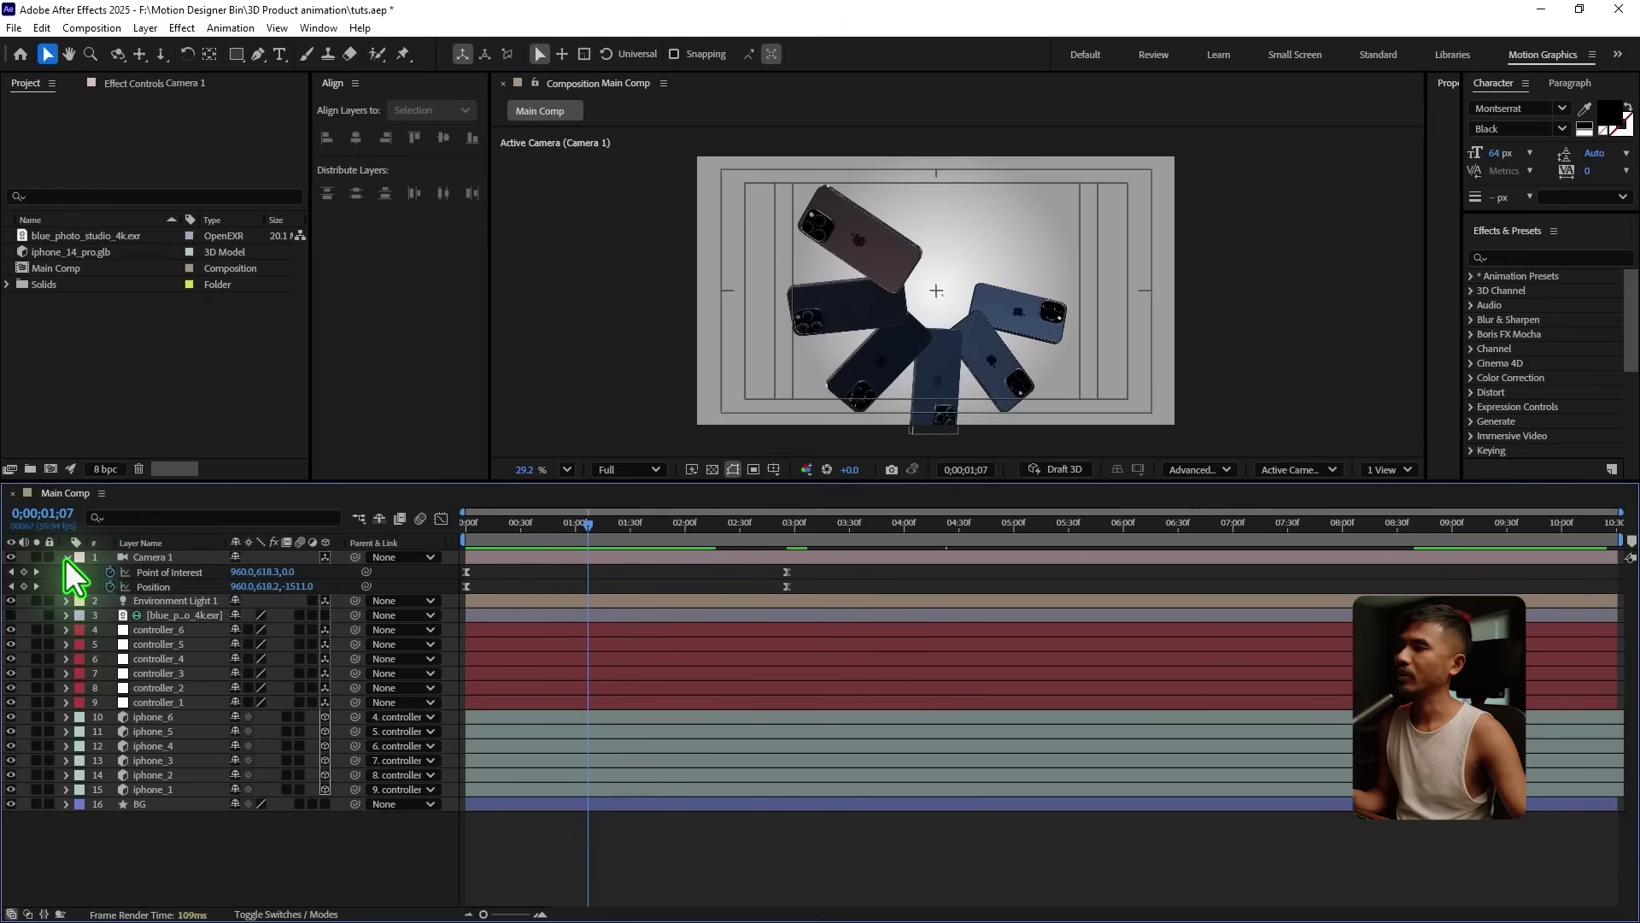
{"action": "left_click", "coordinate": [66, 557]}
Step: Nest Main Comp in a new composition with matching settings and rename that composition Render
{"action": "left_click", "coordinate": [50, 269]}
{"action": "left_click_drag", "start_coordinate": [49, 268], "coordinate": [50, 468]}
{"action": "key", "text": "ctrl+k"}
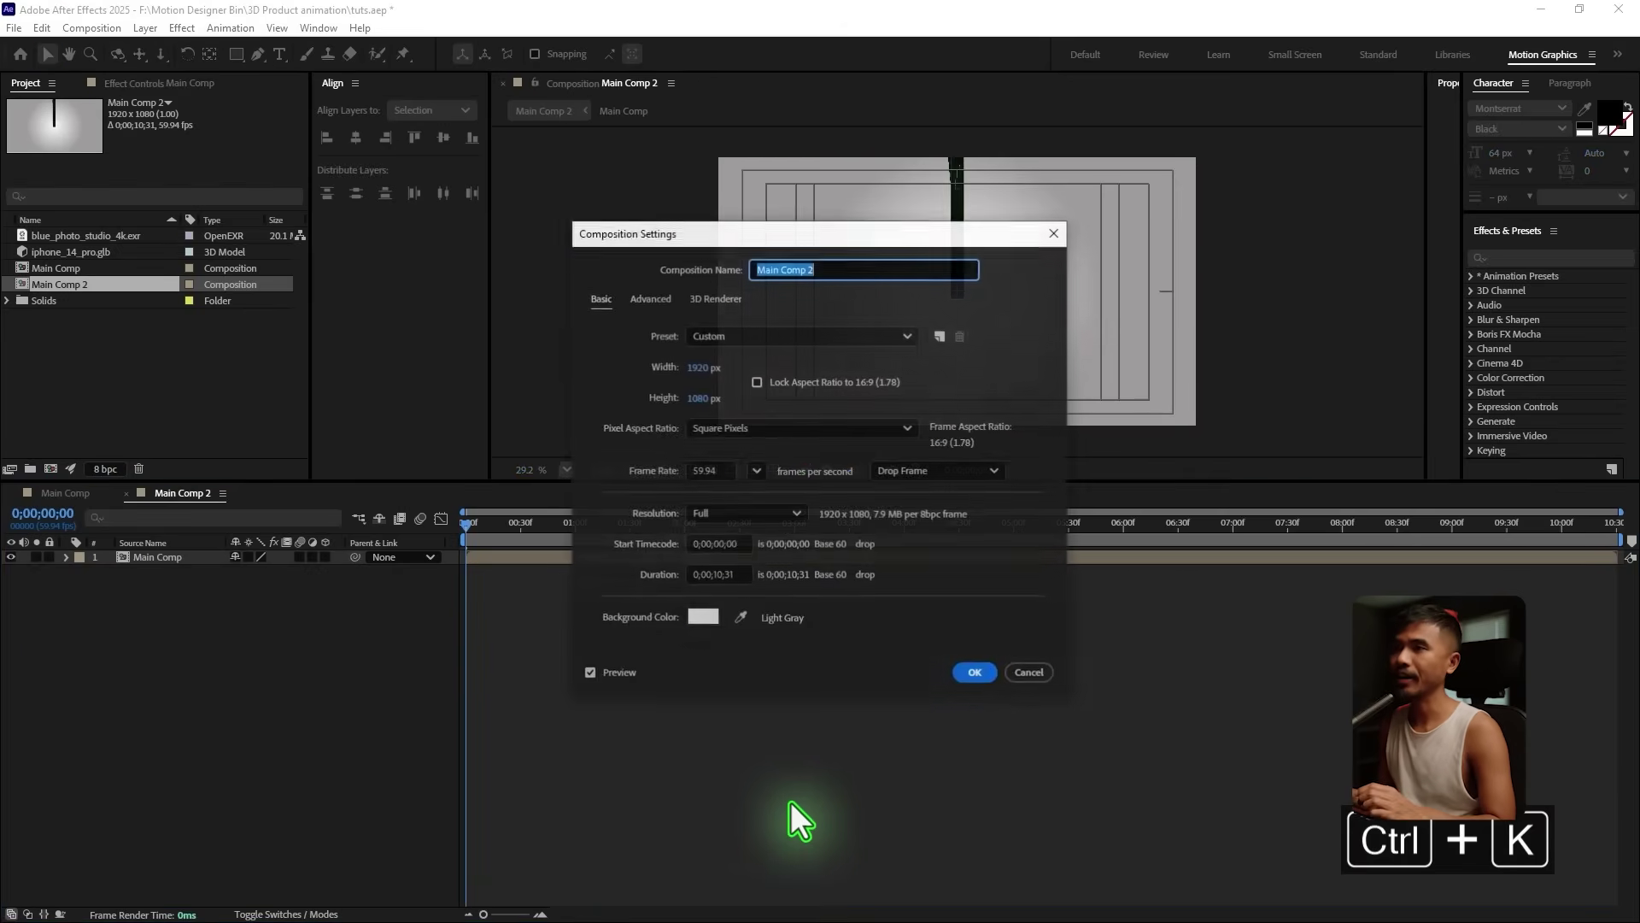
{"action": "type", "text": "Rende"}
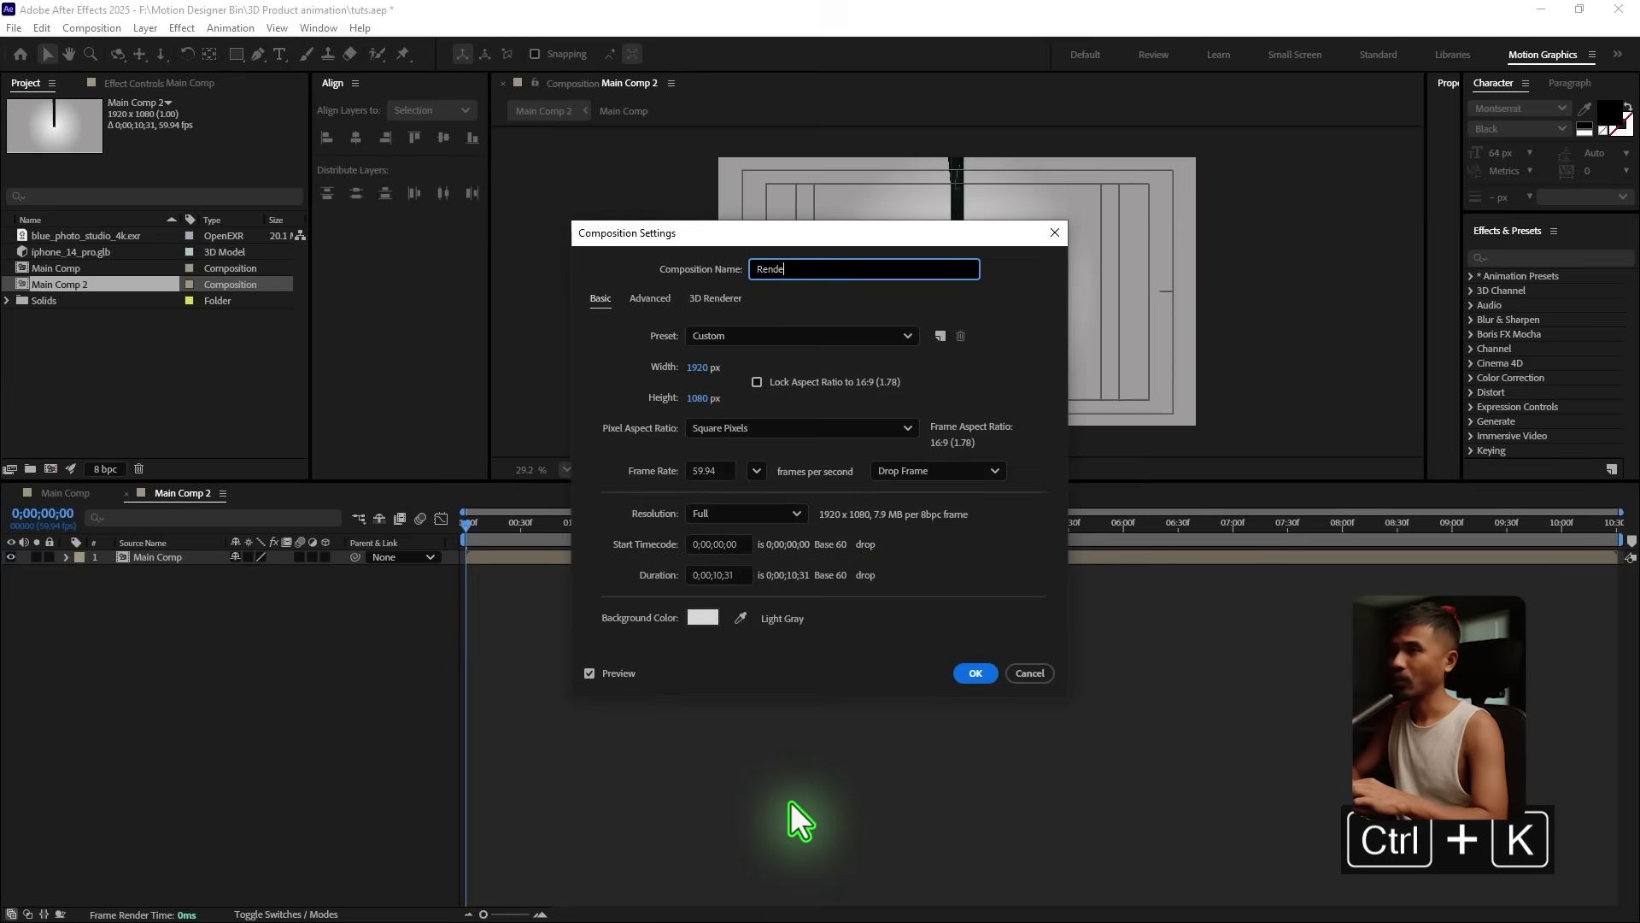
{"action": "type", "text": "r"}
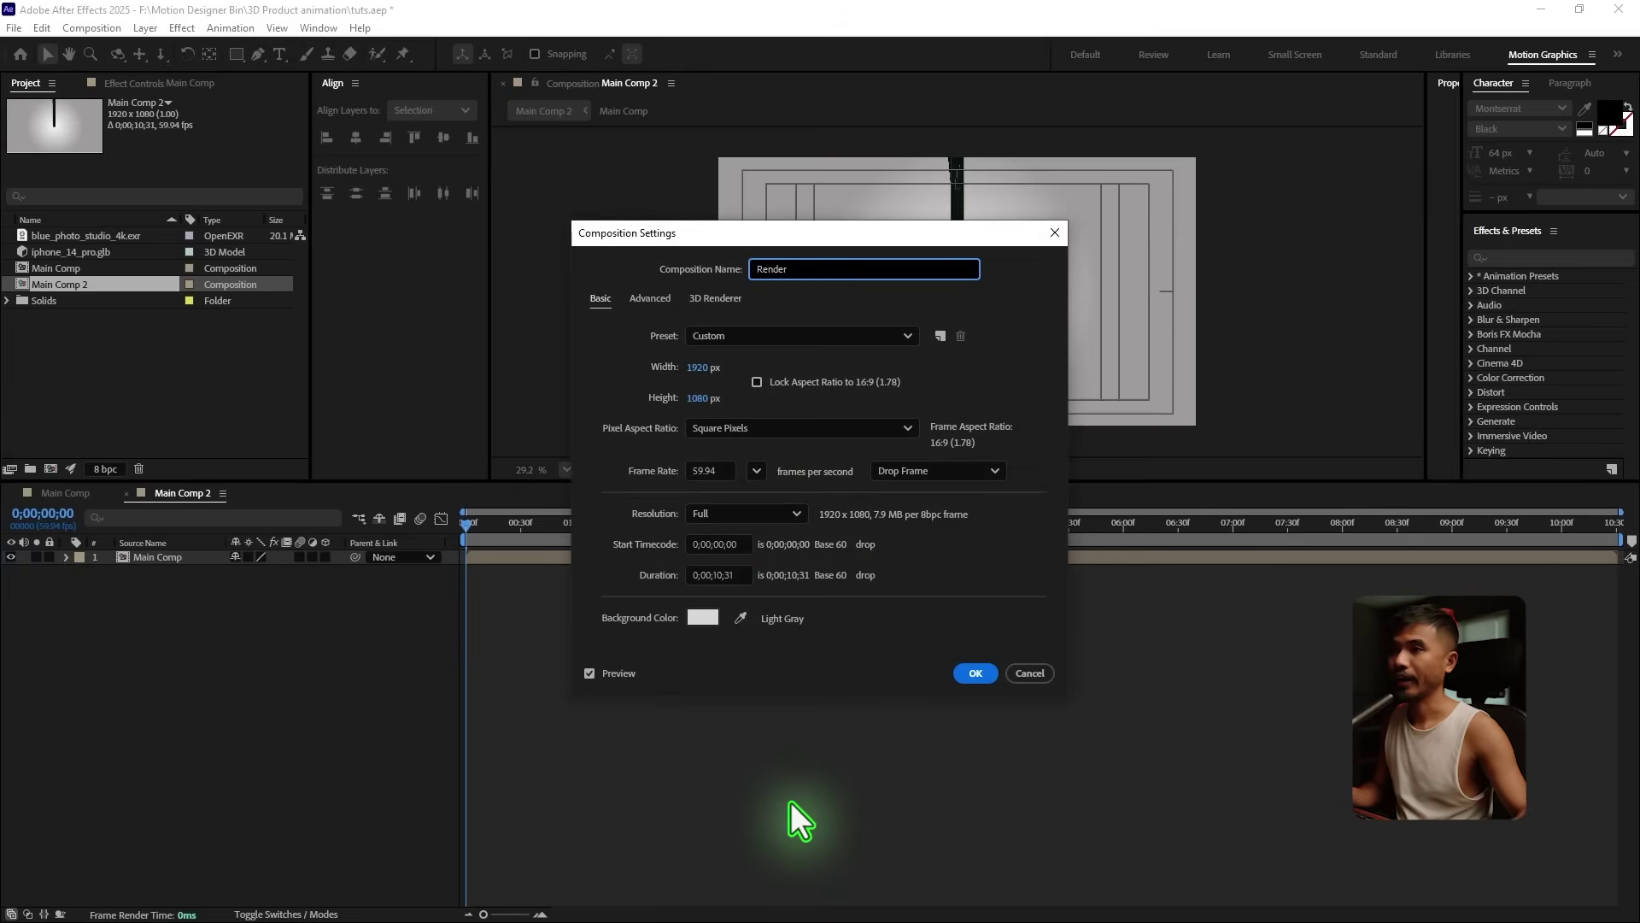
{"action": "left_click", "coordinate": [975, 673]}
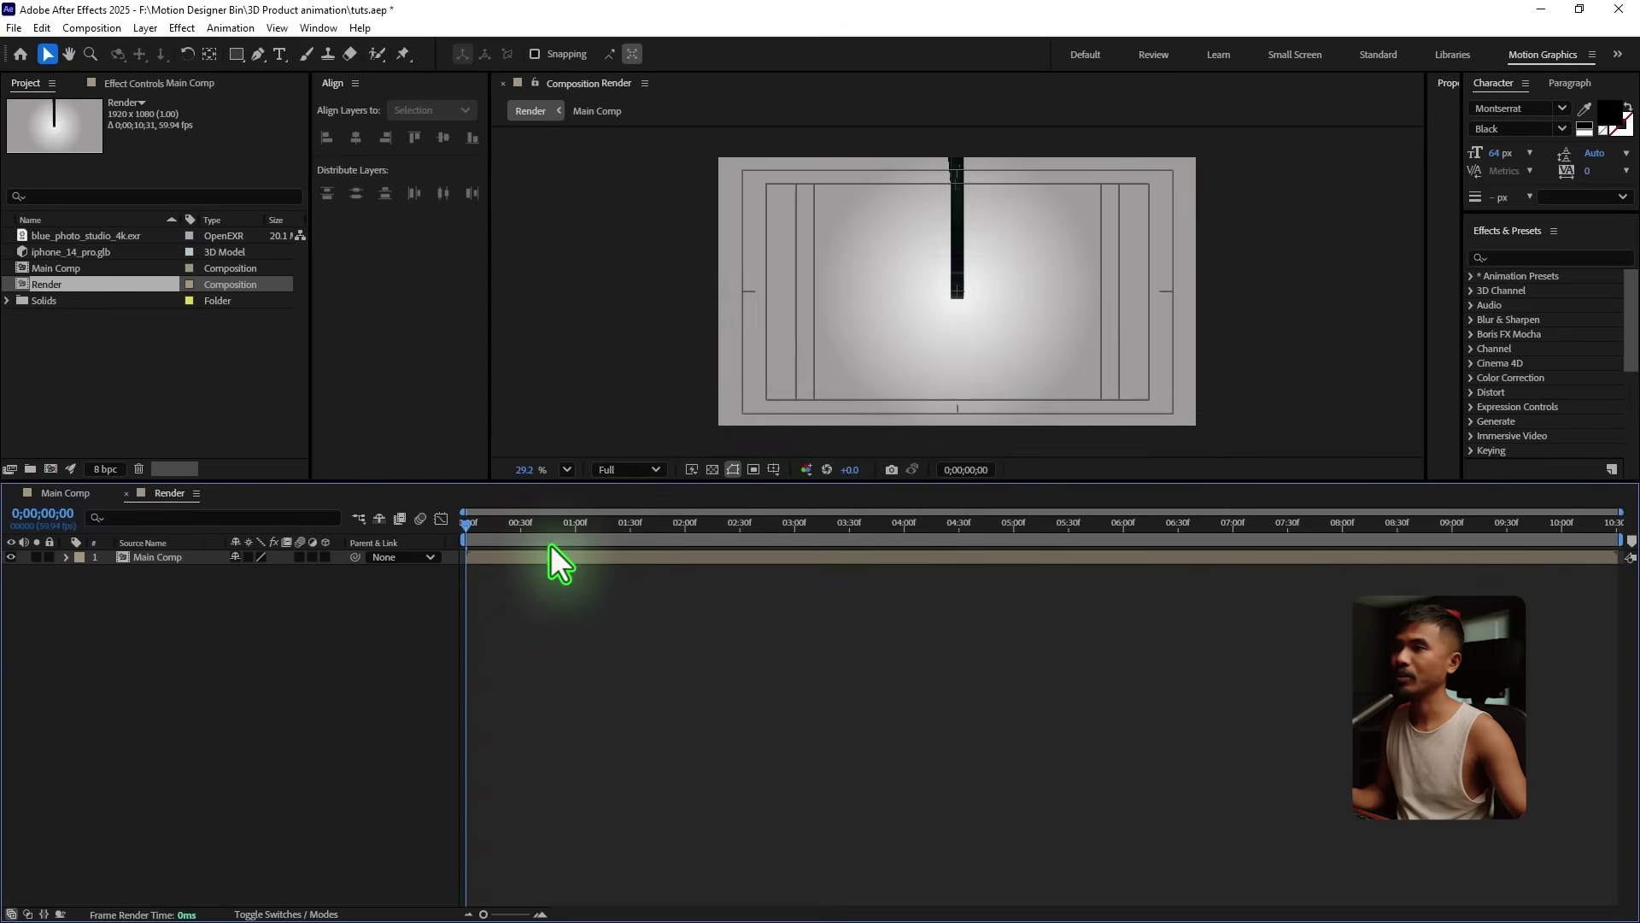
Step: Scrub through the Render composition and apply the CC Force Motion Blur effect to its Main Comp layer
{"action": "left_click_drag", "start_coordinate": [467, 527], "coordinate": [521, 526]}
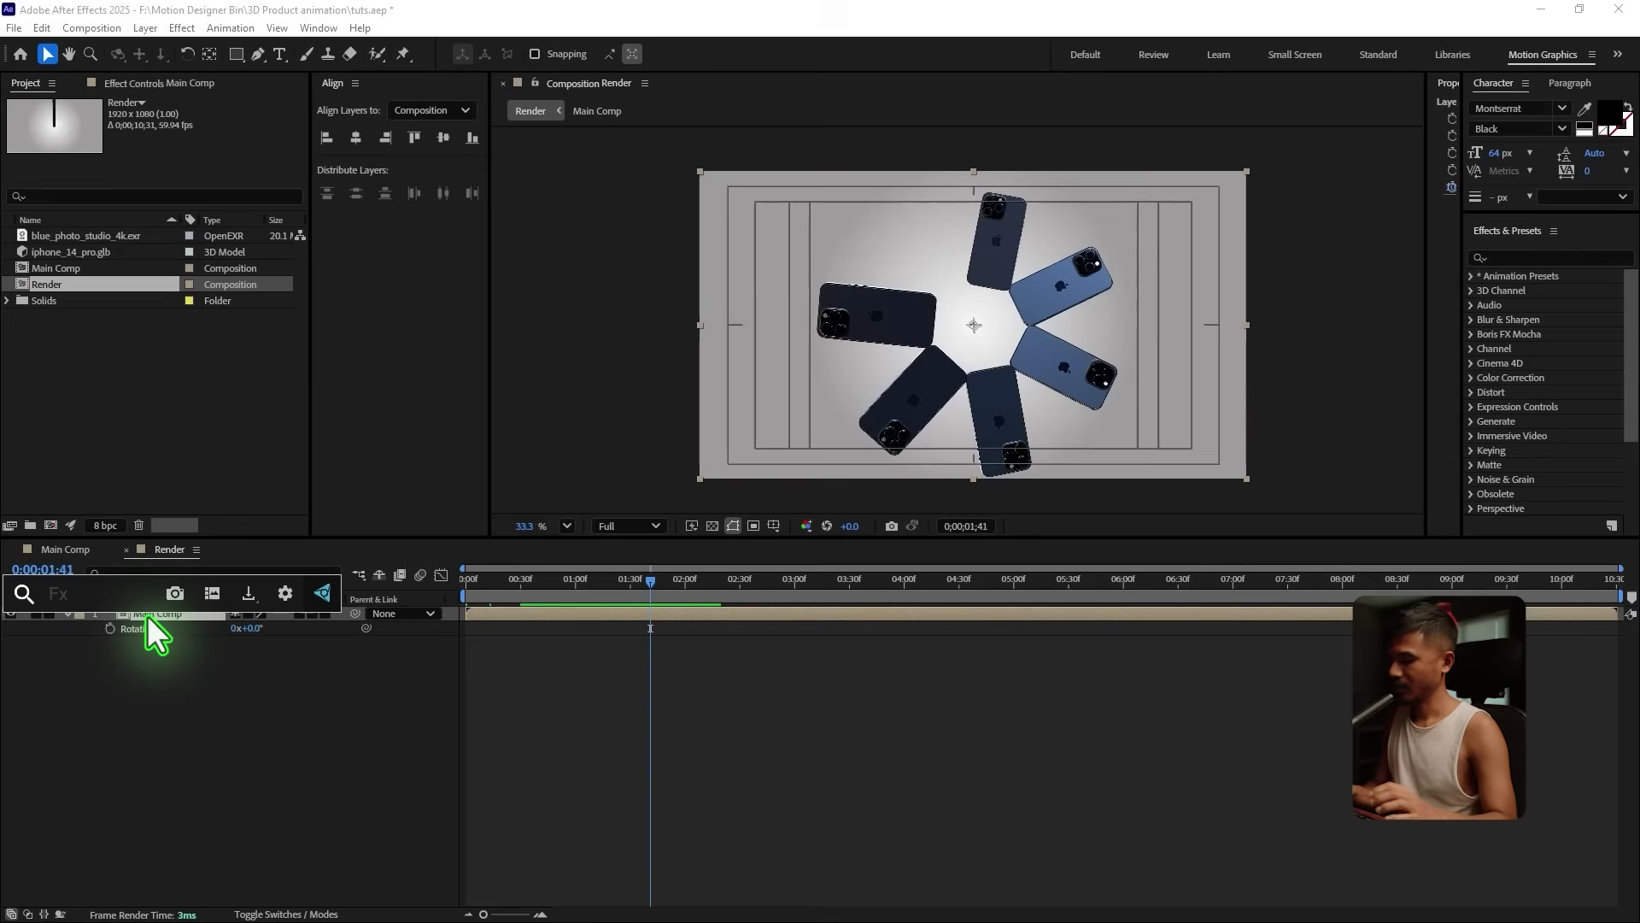
{"action": "type", "text": "cc for"}
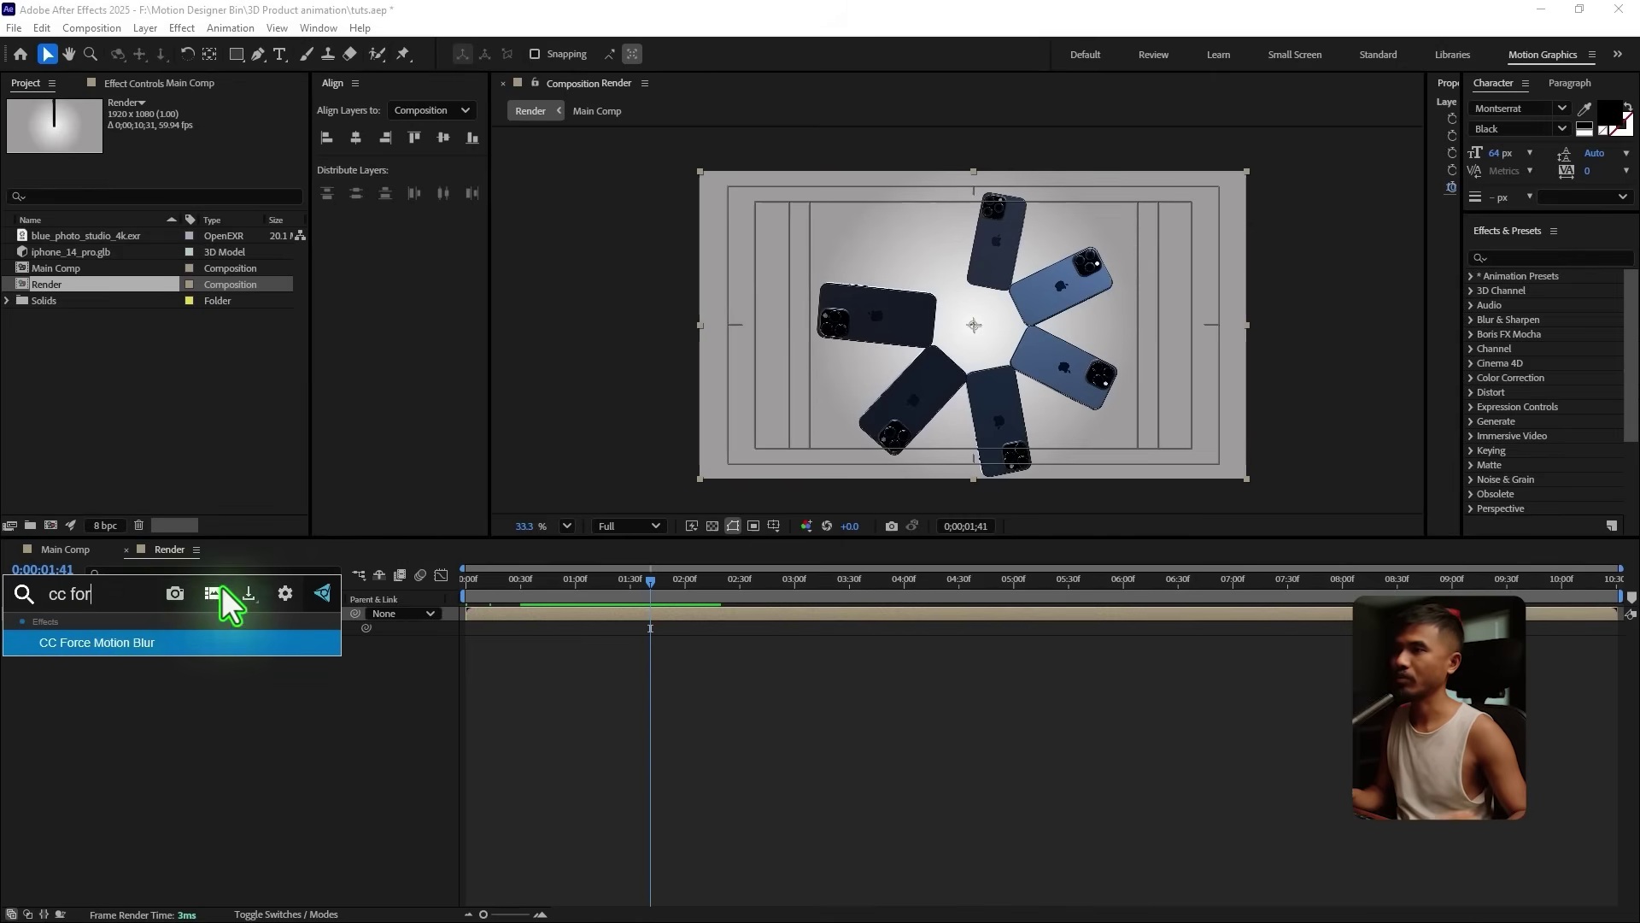
{"action": "key", "text": "Return"}
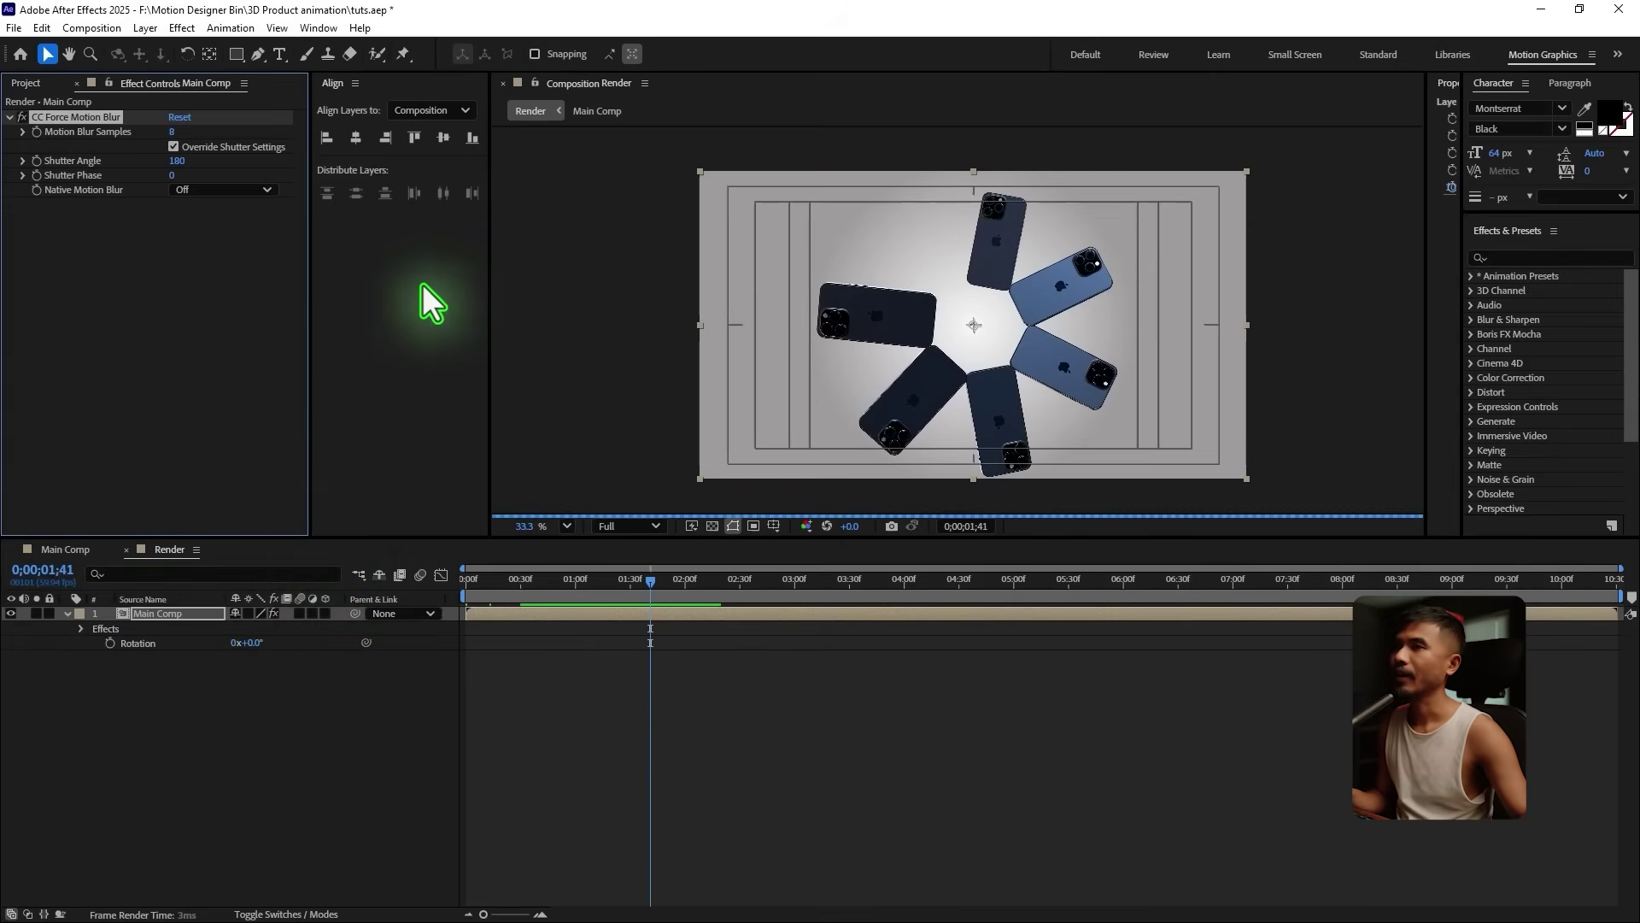
Step: Enlarge the composition view and check the motion blur on the fast-moving phones within the first second
{"action": "scroll", "coordinate": [878, 443], "scroll_direction": "up", "scroll_amount": 2}
{"action": "left_click", "coordinate": [499, 581]}
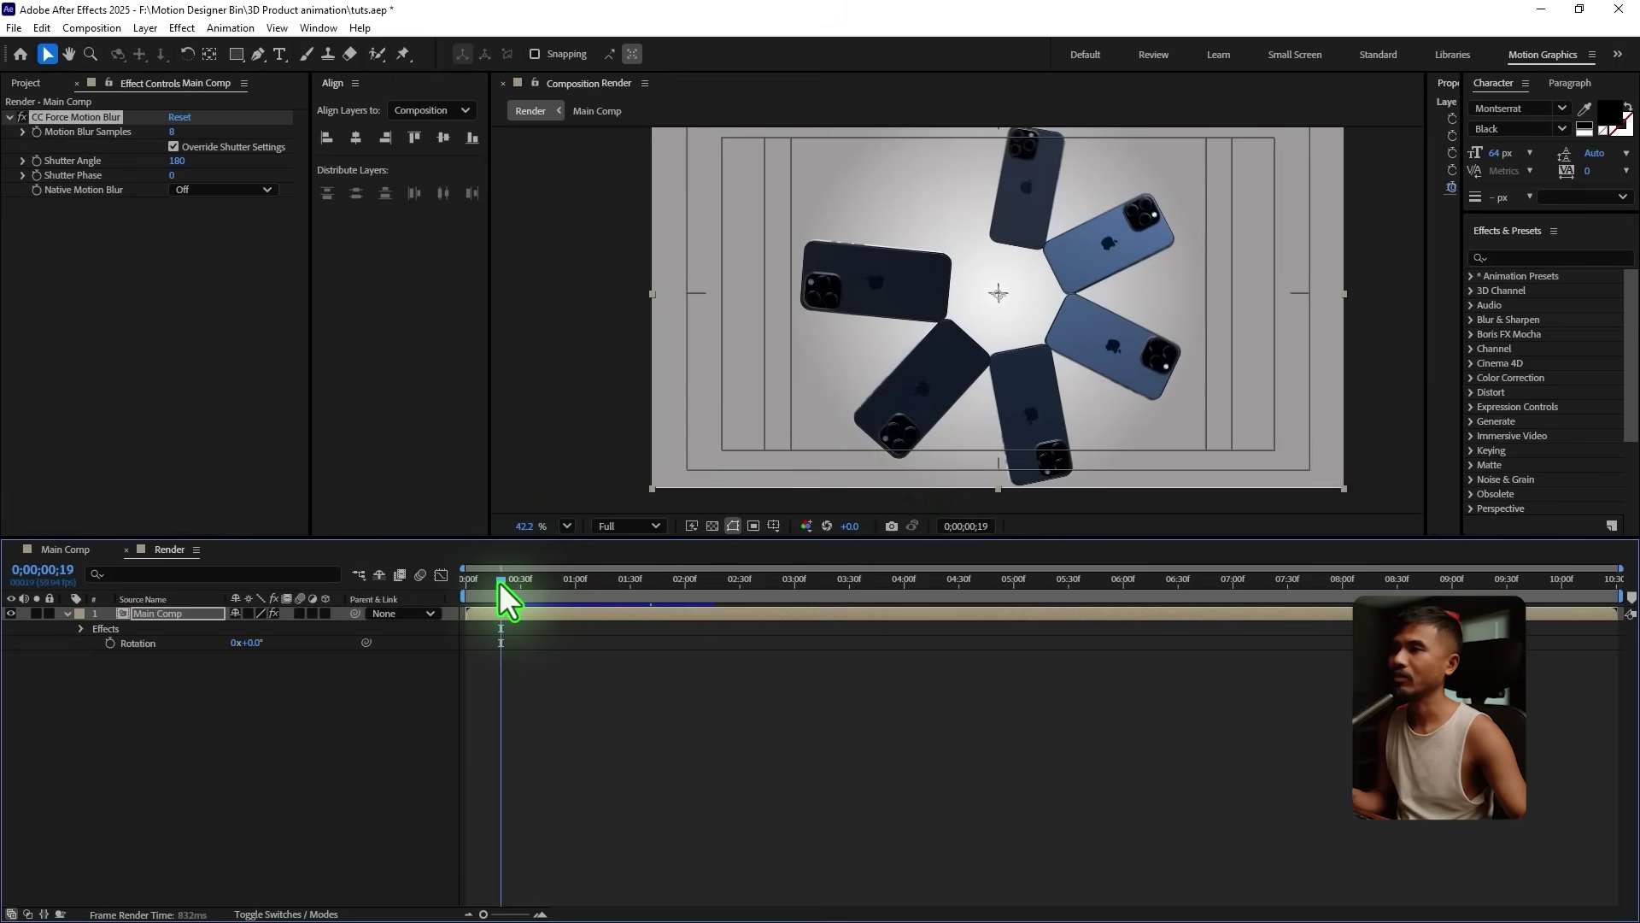
{"action": "left_click", "coordinate": [490, 581]}
{"action": "left_click_drag", "start_coordinate": [516, 586], "coordinate": [559, 587]}
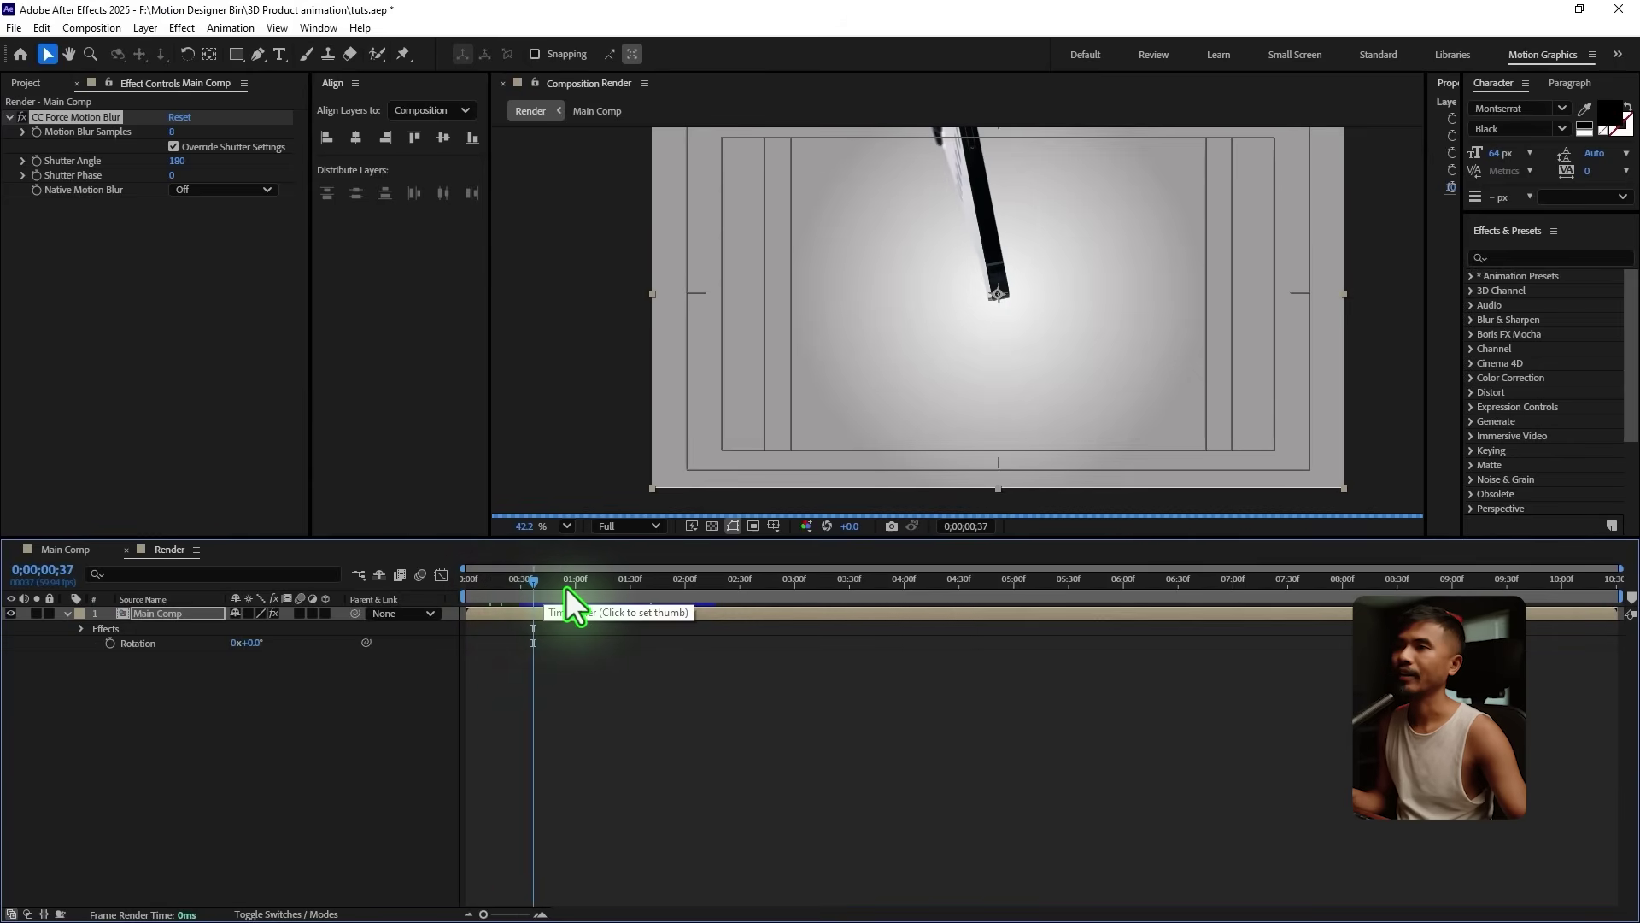